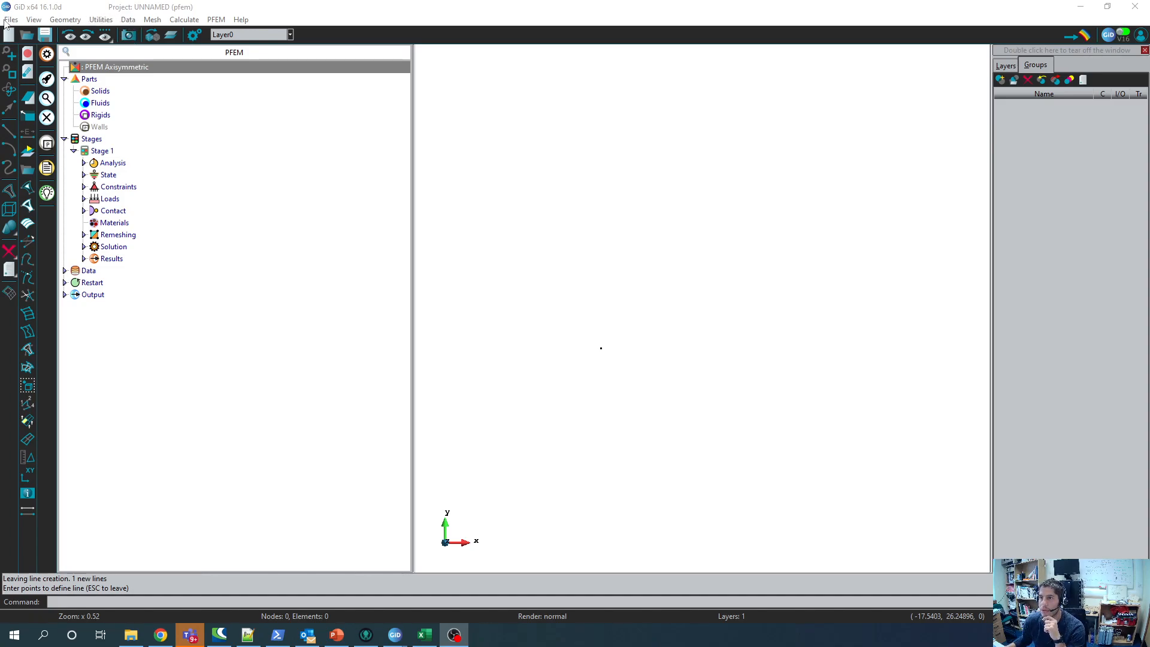
Step: Start a new PFEM project and choose the 2D axisymmetric dimension
{"action": "left_click", "coordinate": [11, 19]}
{"action": "left_click", "coordinate": [48, 51]}
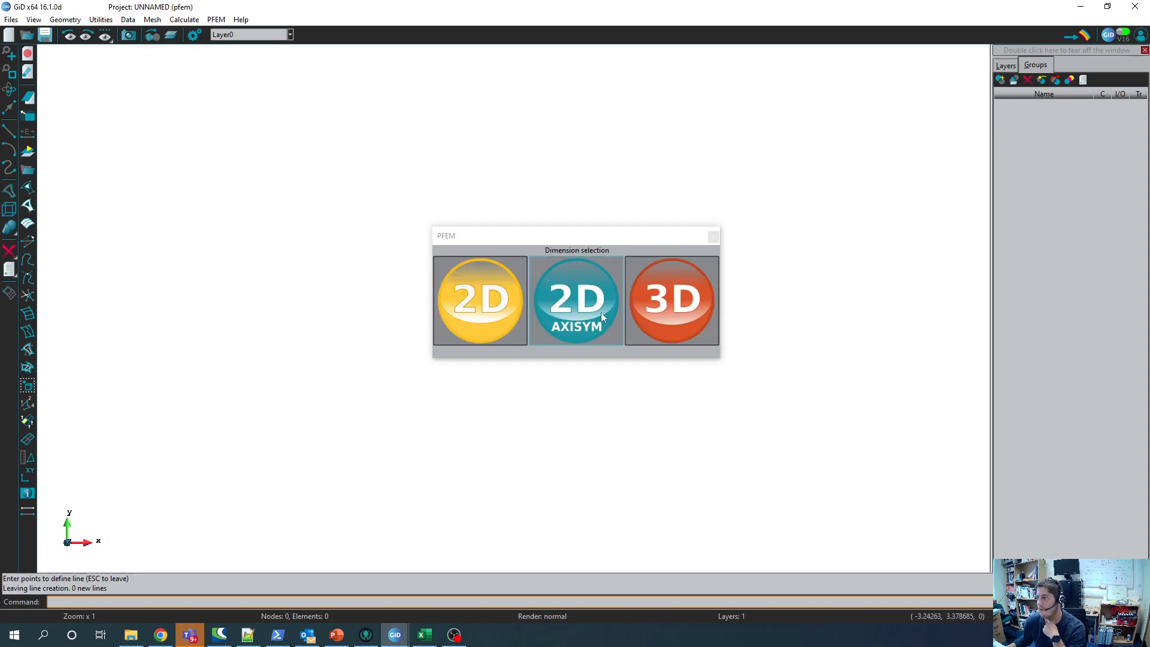
{"action": "left_click", "coordinate": [587, 320]}
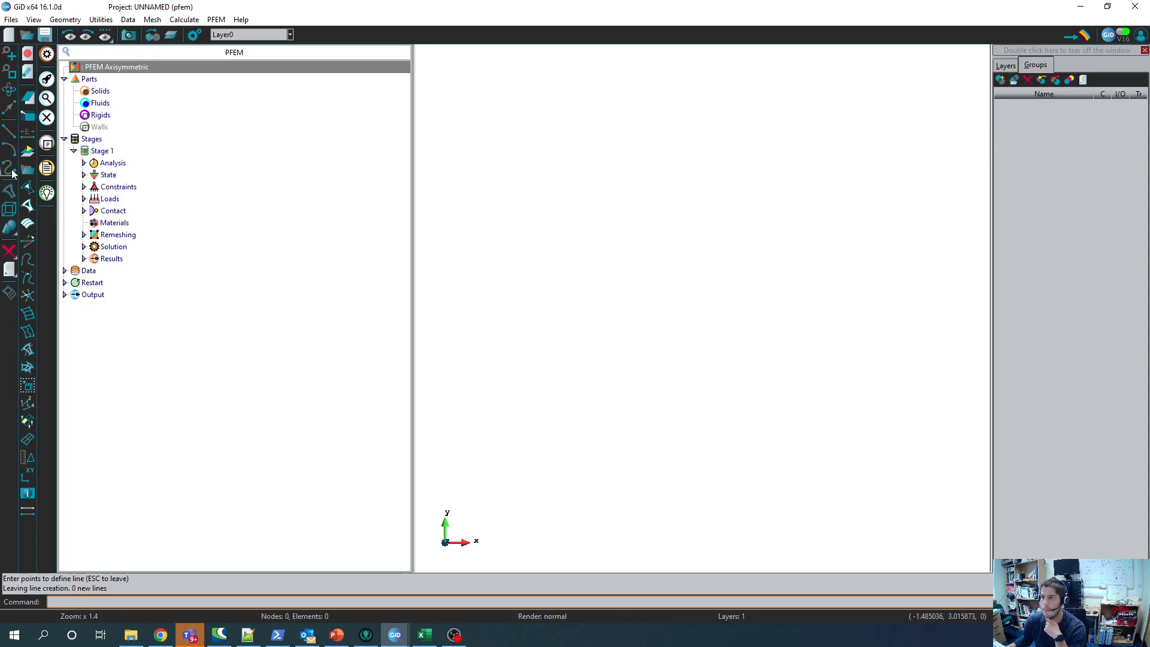
Step: Create the first geometry point at coordinates 0, -0.0006, 0
{"action": "left_click", "coordinate": [62, 21]}
{"action": "mouse_move", "coordinate": [74, 34]}
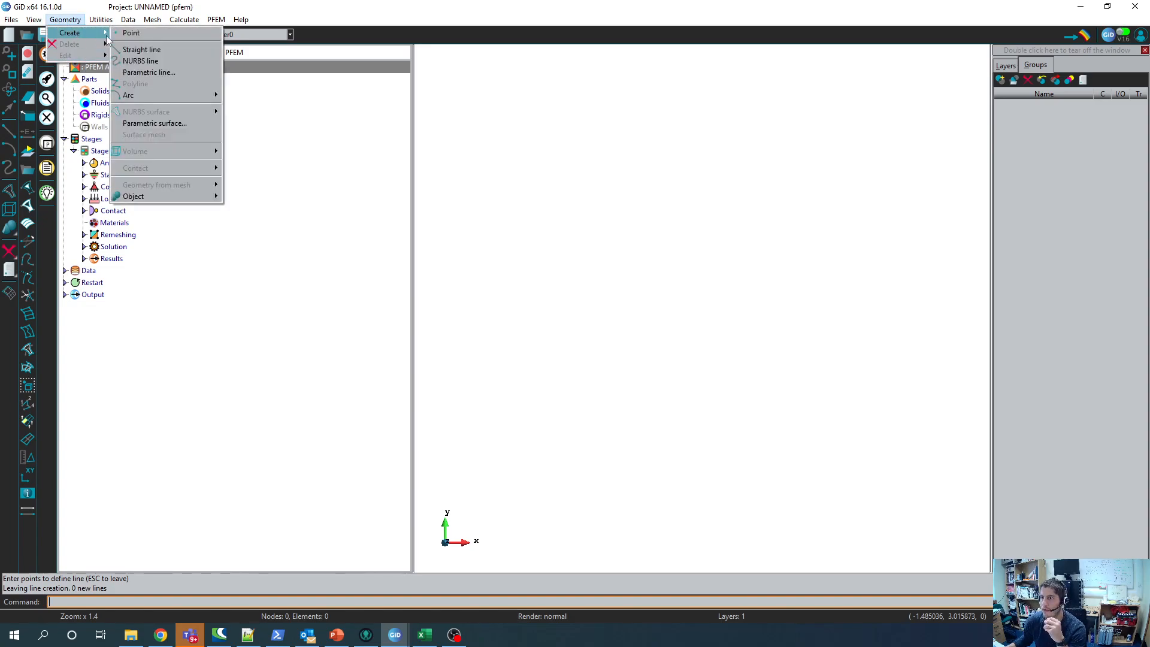
{"action": "left_click", "coordinate": [132, 33]}
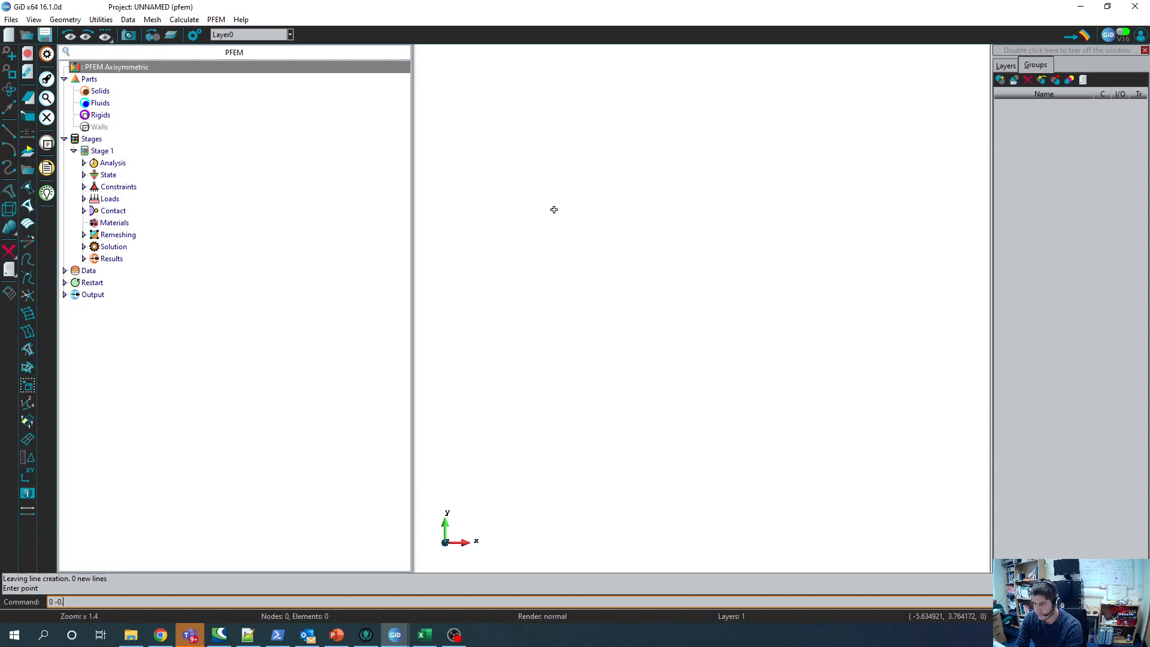
{"action": "type", "text": "0006 0"}
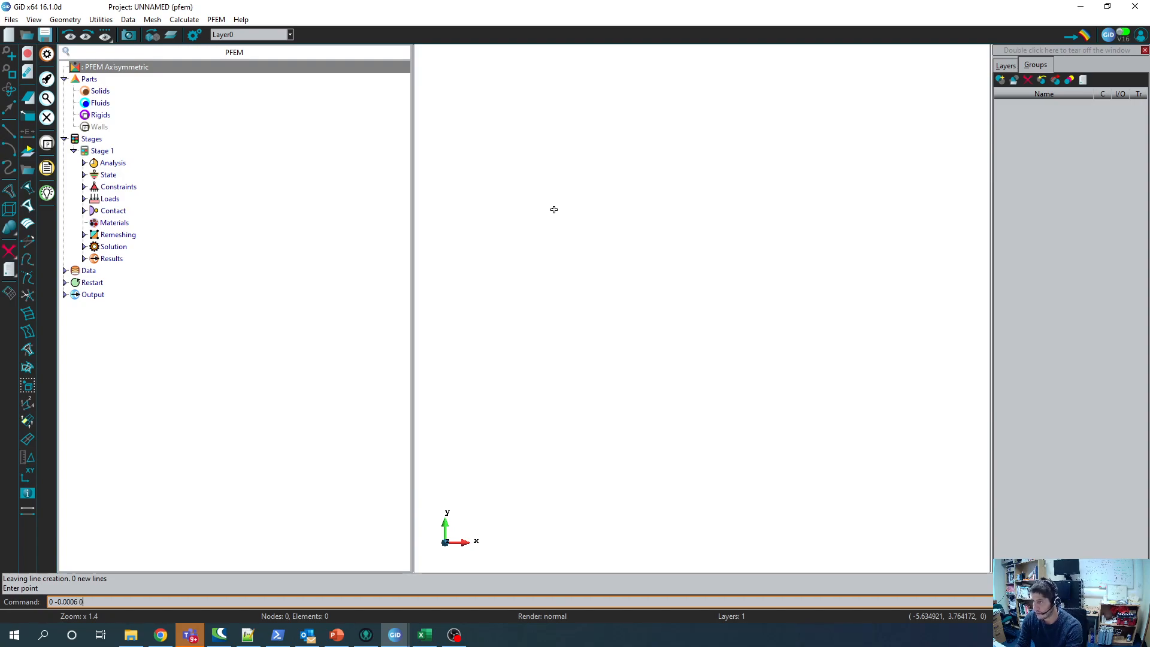
{"action": "key", "text": "Return"}
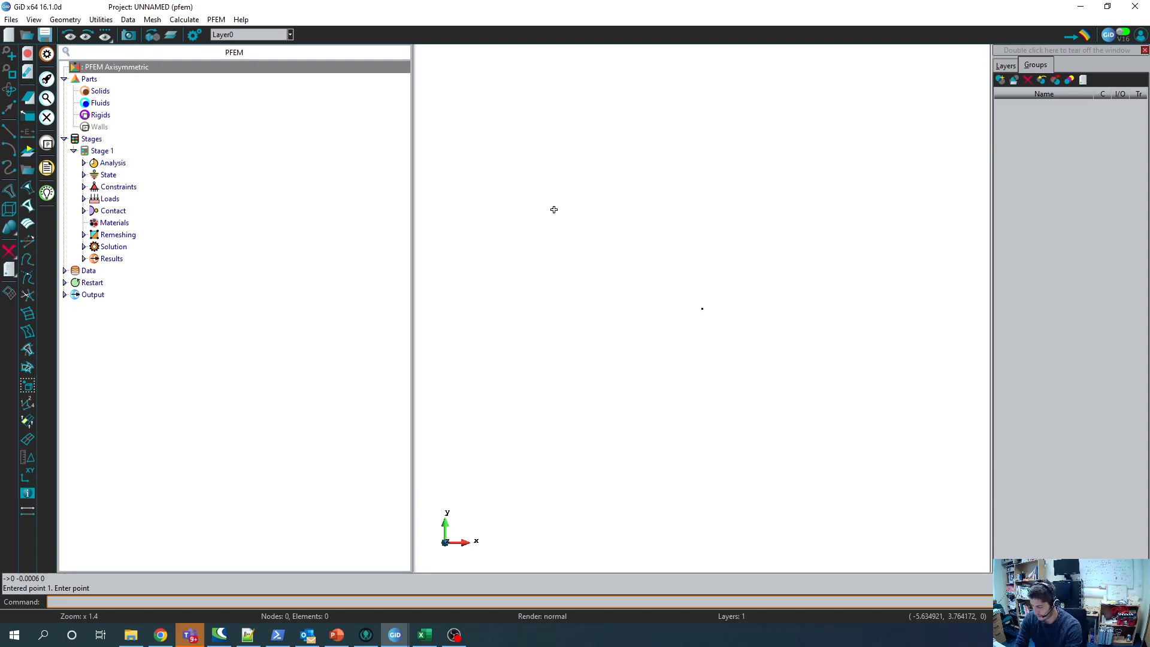
Step: Add a second point at coordinates 0.00347, -0.0006, 0
{"action": "type", "text": "0.003"}
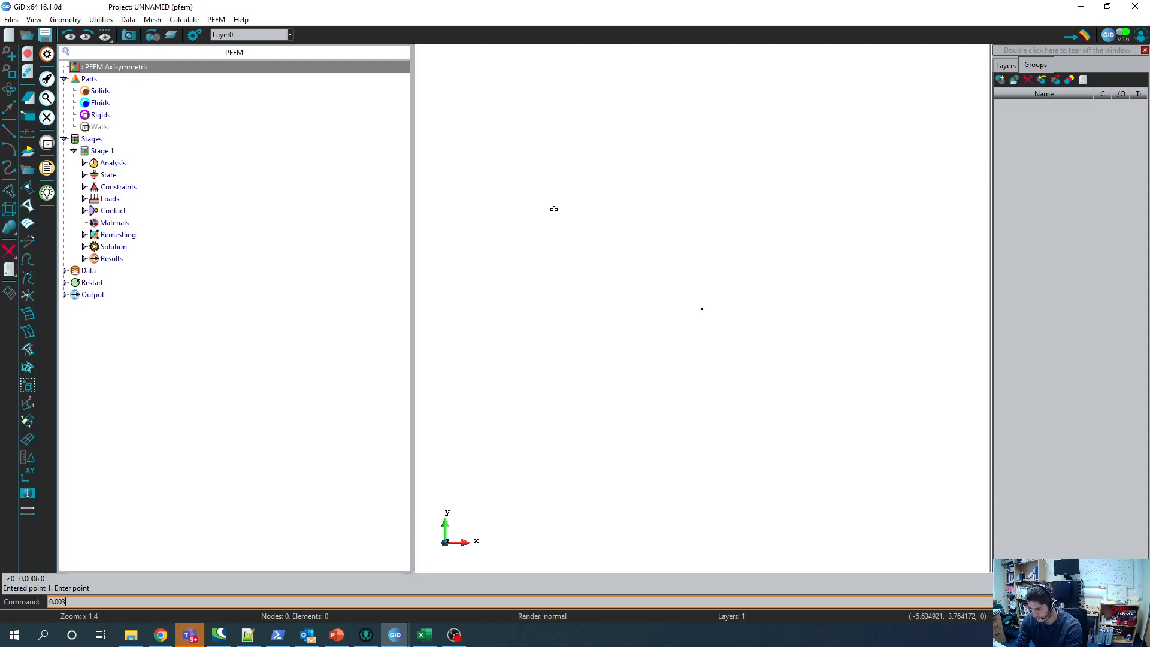
{"action": "type", "text": "47 -0"}
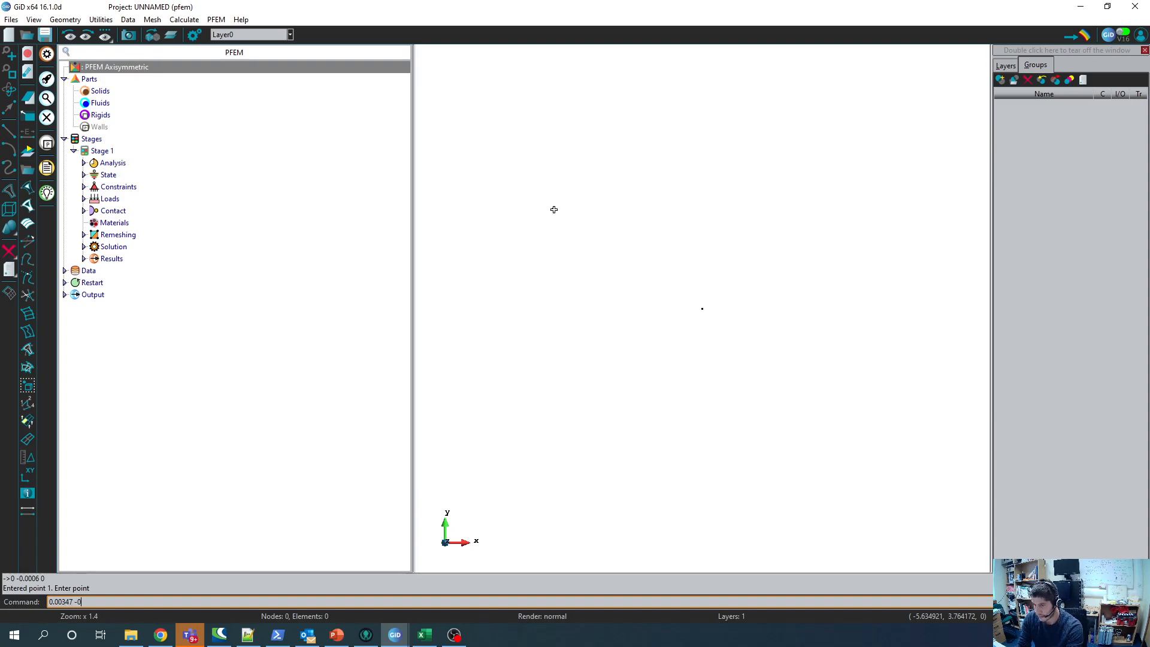
{"action": "type", "text": ".0006 0"}
{"action": "key", "text": "Return"}
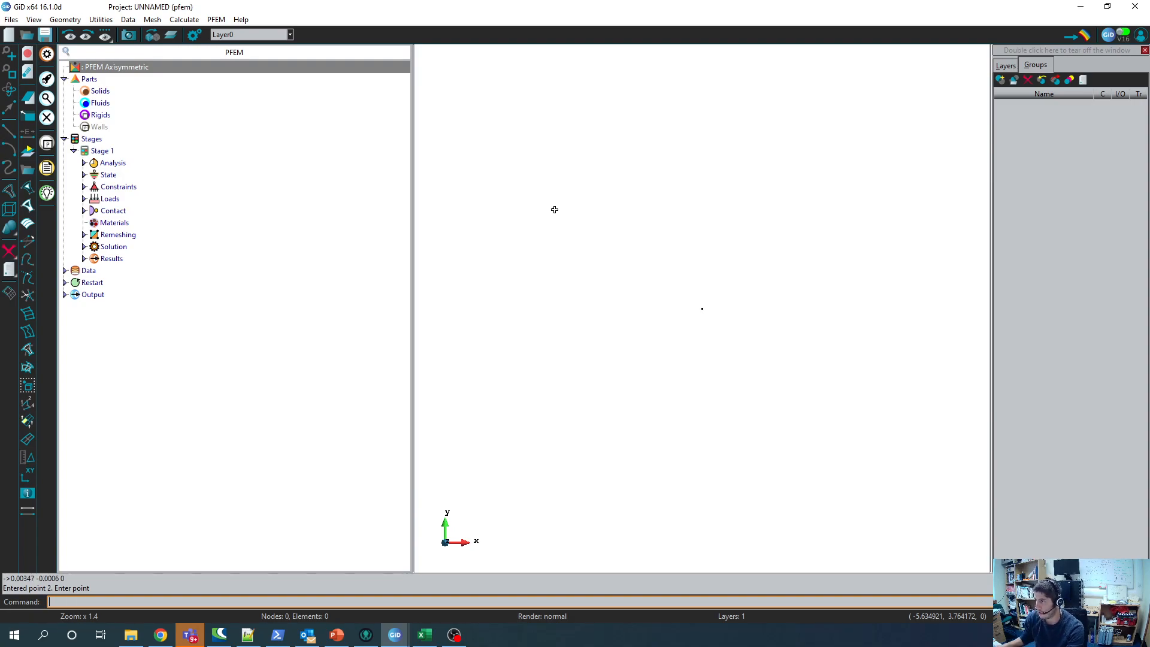
Step: Add a third point at coordinates 0.00397, -0.0006, 0
{"action": "scroll", "coordinate": [694, 308], "scroll_direction": "down", "scroll_amount": 2}
{"action": "scroll", "coordinate": [693, 308], "scroll_direction": "up", "scroll_amount": 5}
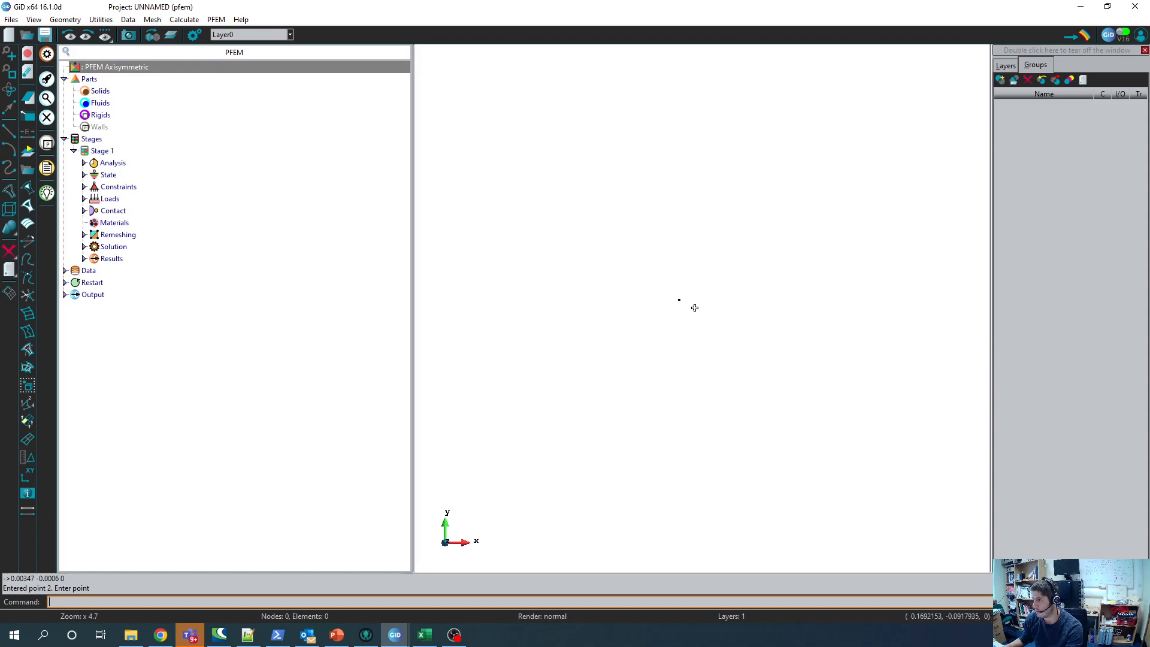
{"action": "scroll", "coordinate": [689, 274], "scroll_direction": "up", "scroll_amount": 4}
{"action": "scroll", "coordinate": [611, 287], "scroll_direction": "down", "scroll_amount": 3}
{"action": "scroll", "coordinate": [608, 262], "scroll_direction": "down", "scroll_amount": 1}
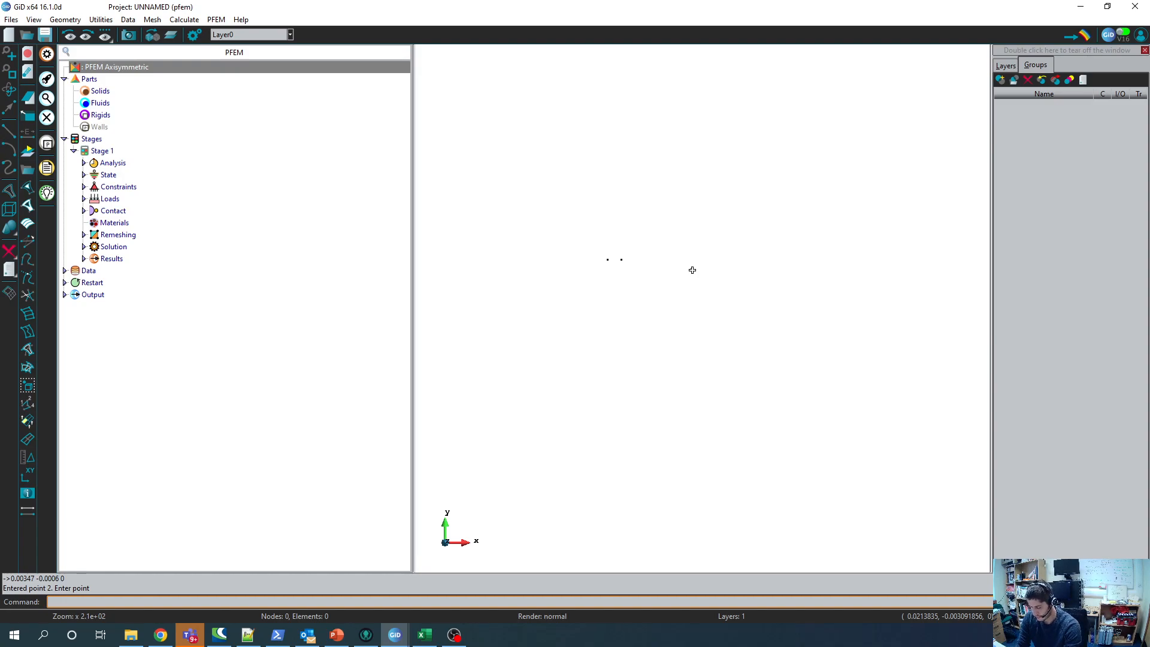
{"action": "type", "text": "0"}
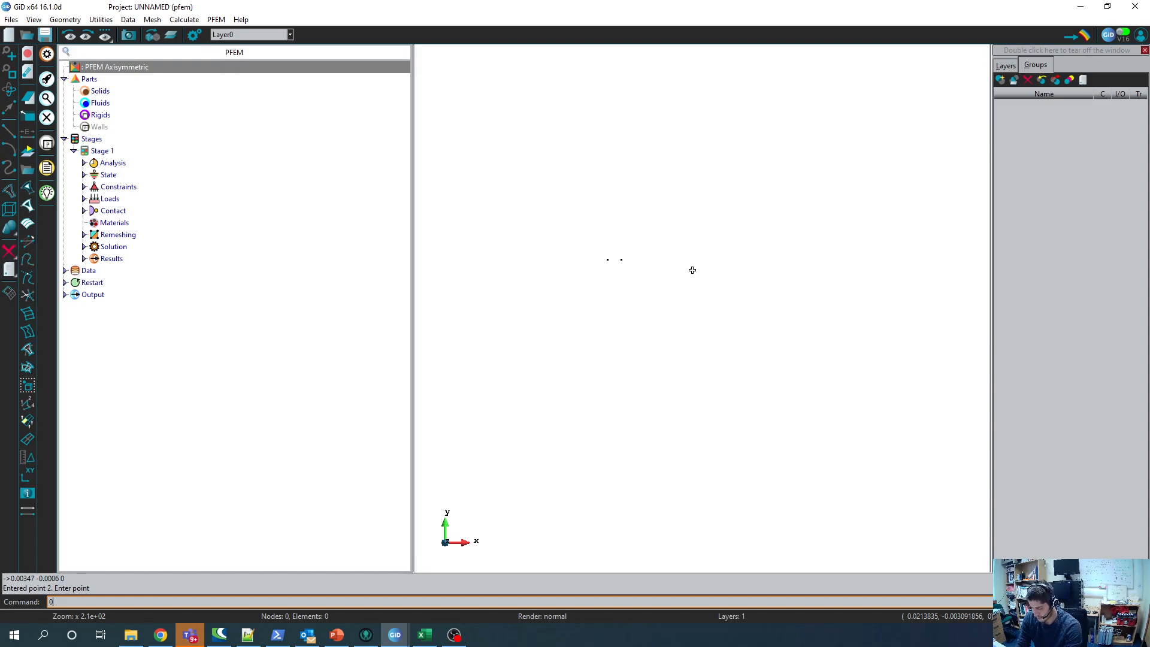
{"action": "type", "text": ".00"}
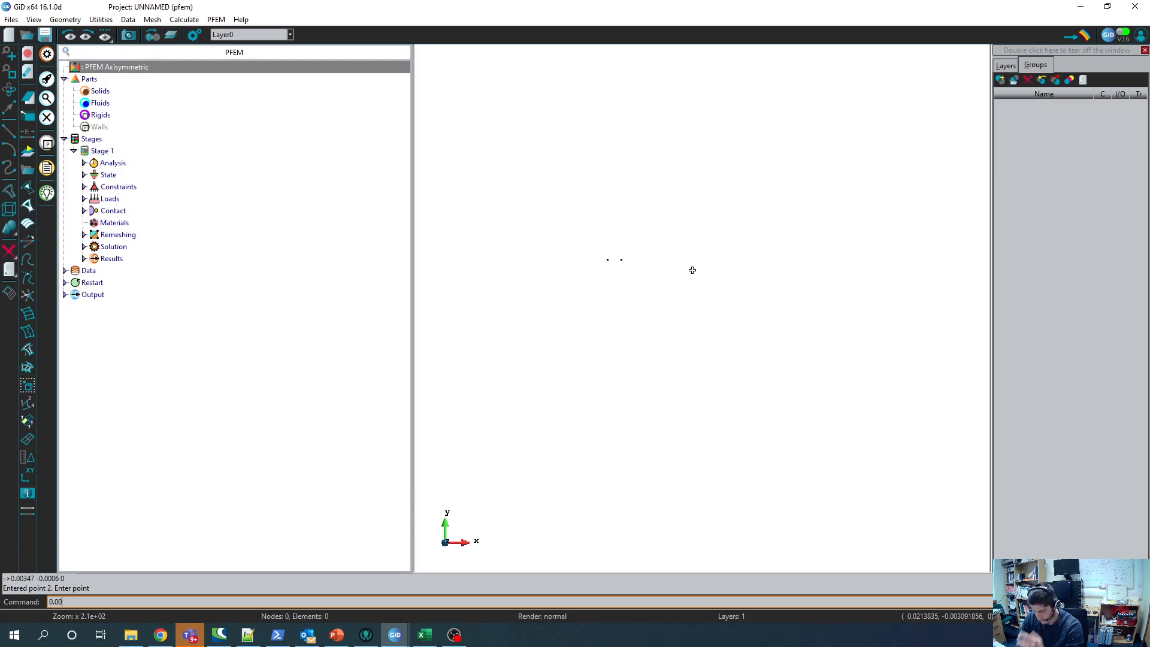
{"action": "type", "text": "397 -0"}
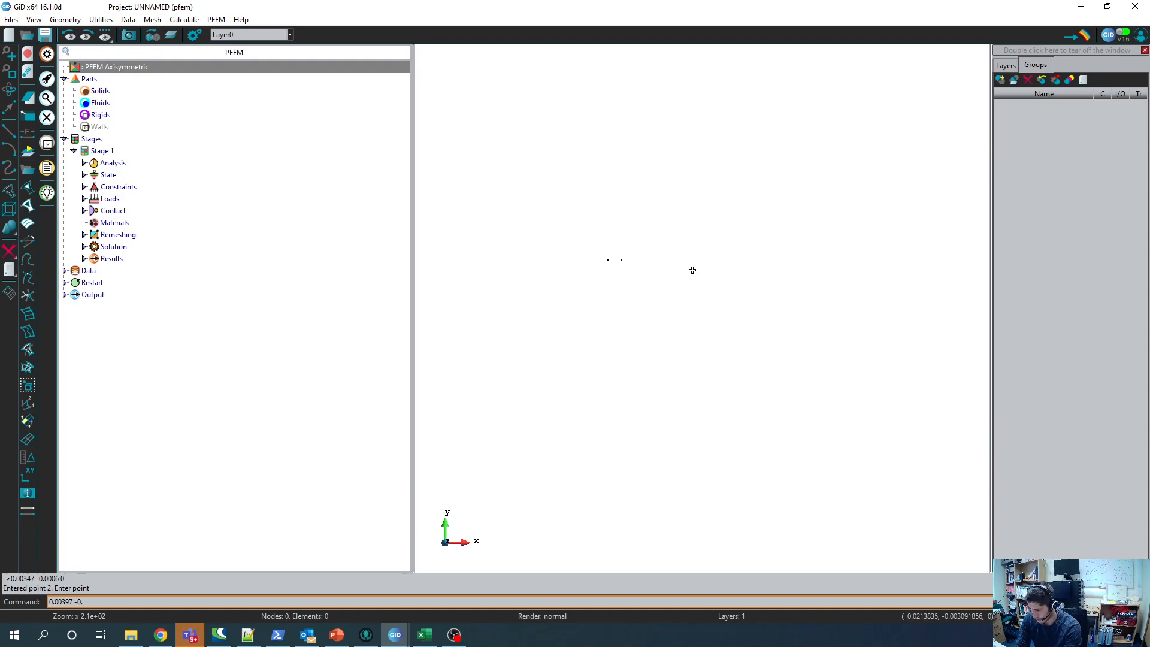
{"action": "type", "text": ".0006 0"}
{"action": "key", "text": "Return"}
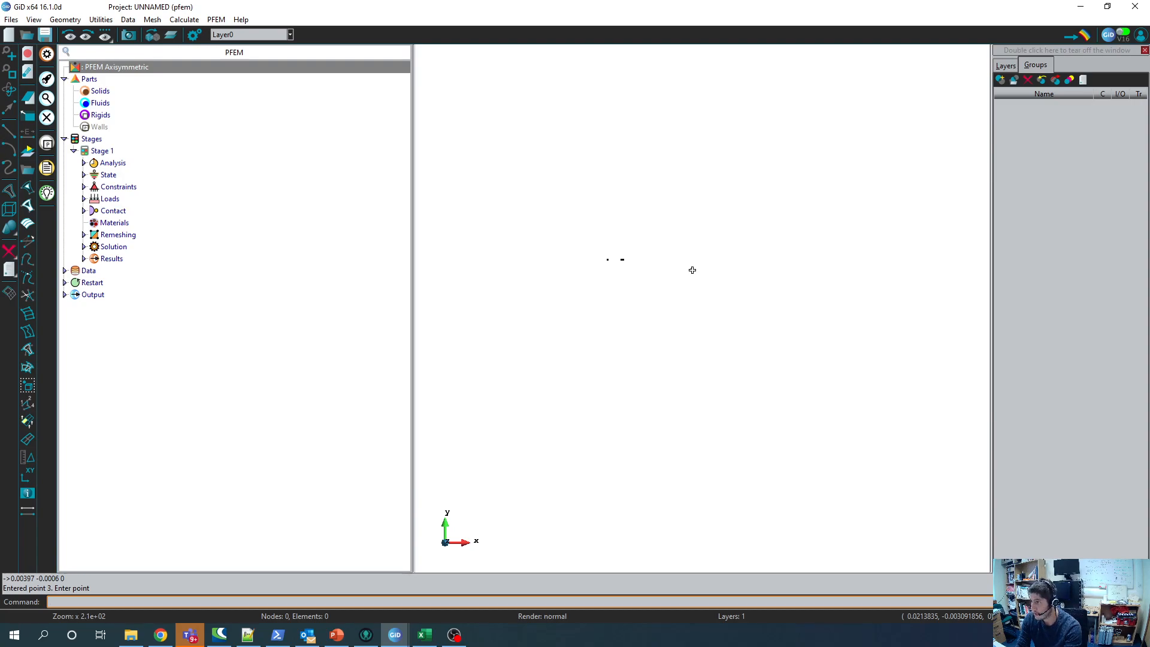
Step: Add a fourth point at coordinates 0.00397, -0.0001, 0
{"action": "type", "text": "0"}
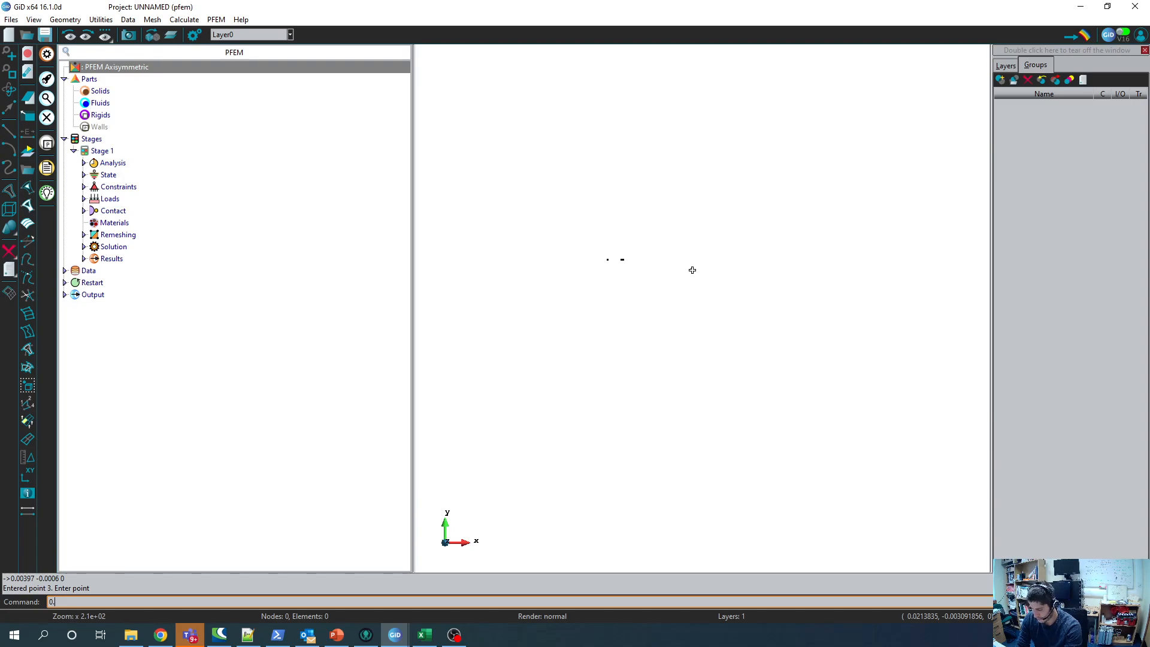
{"action": "type", "text": ".0039"}
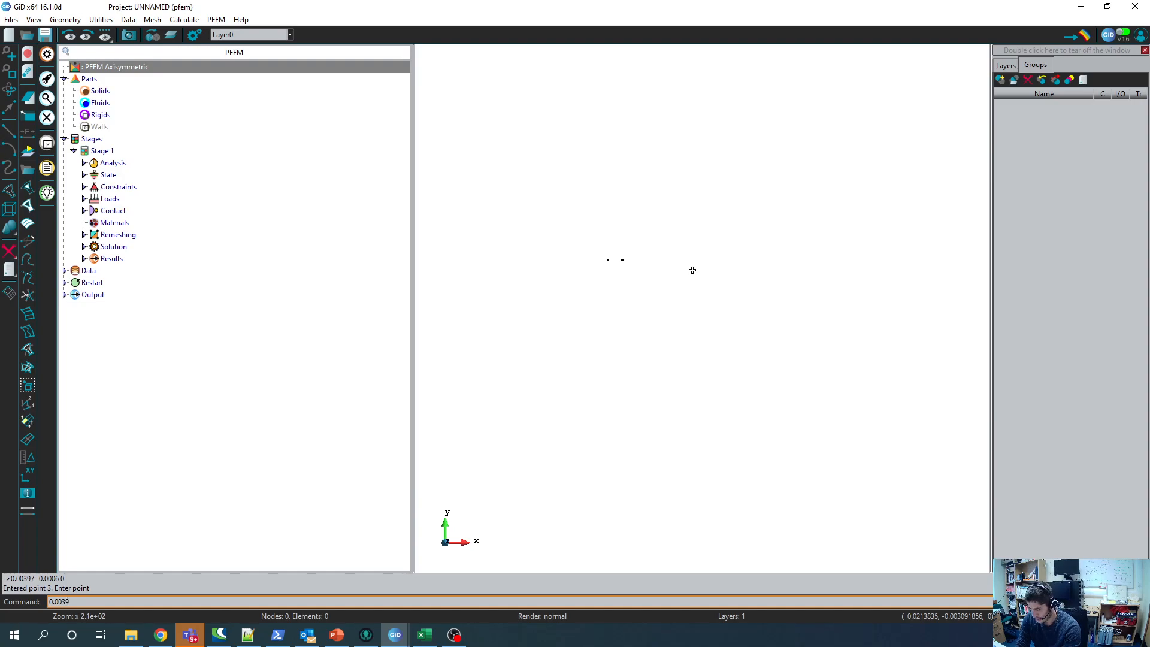
{"action": "type", "text": "7 -0.000"}
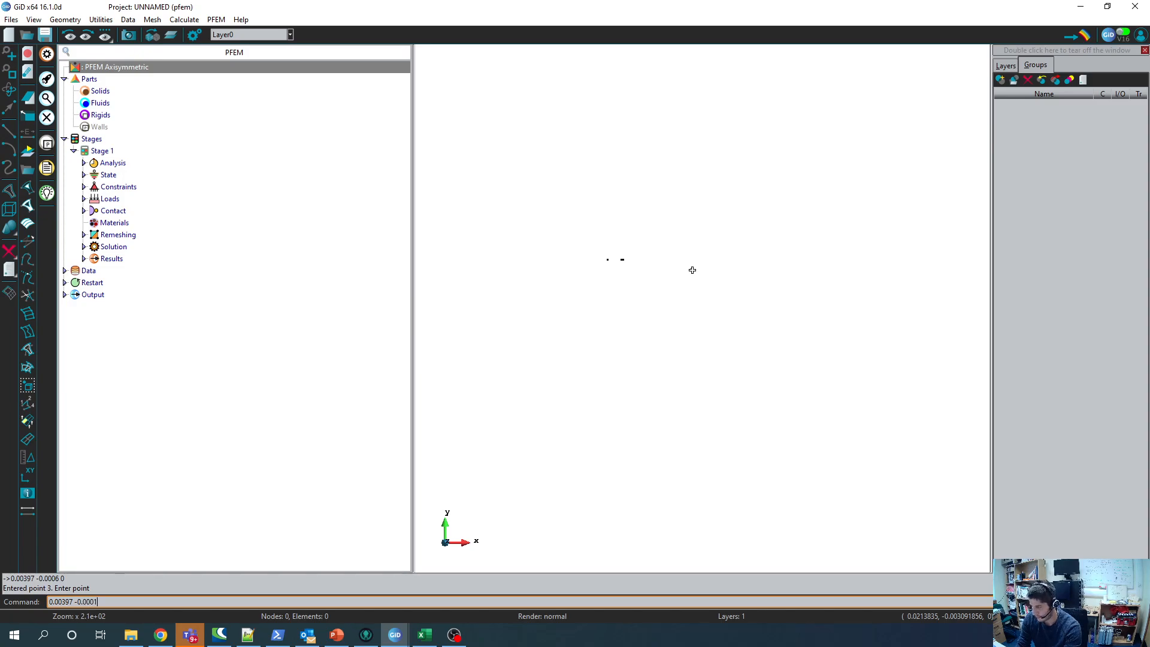
{"action": "type", "text": "1"}
{"action": "key", "text": "Return"}
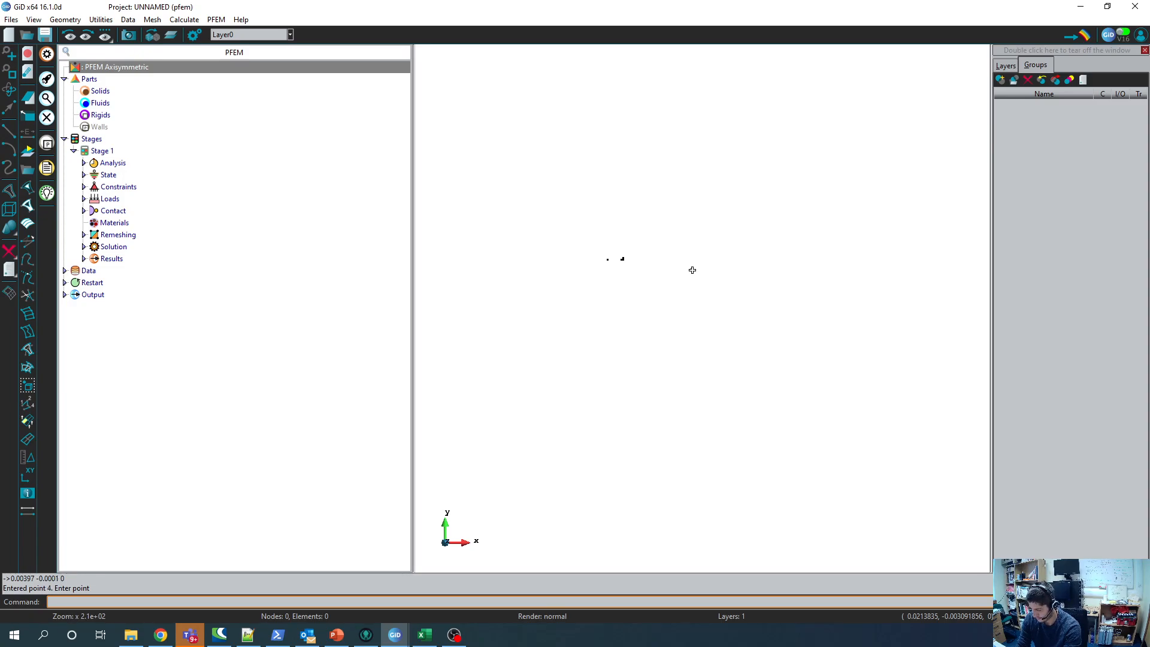
Step: Add two points on the y = 0 level at 0.00397, 0, 0 and 0.007, 0, 0
{"action": "type", "text": "0.00397 0 0"}
{"action": "key", "text": "Return"}
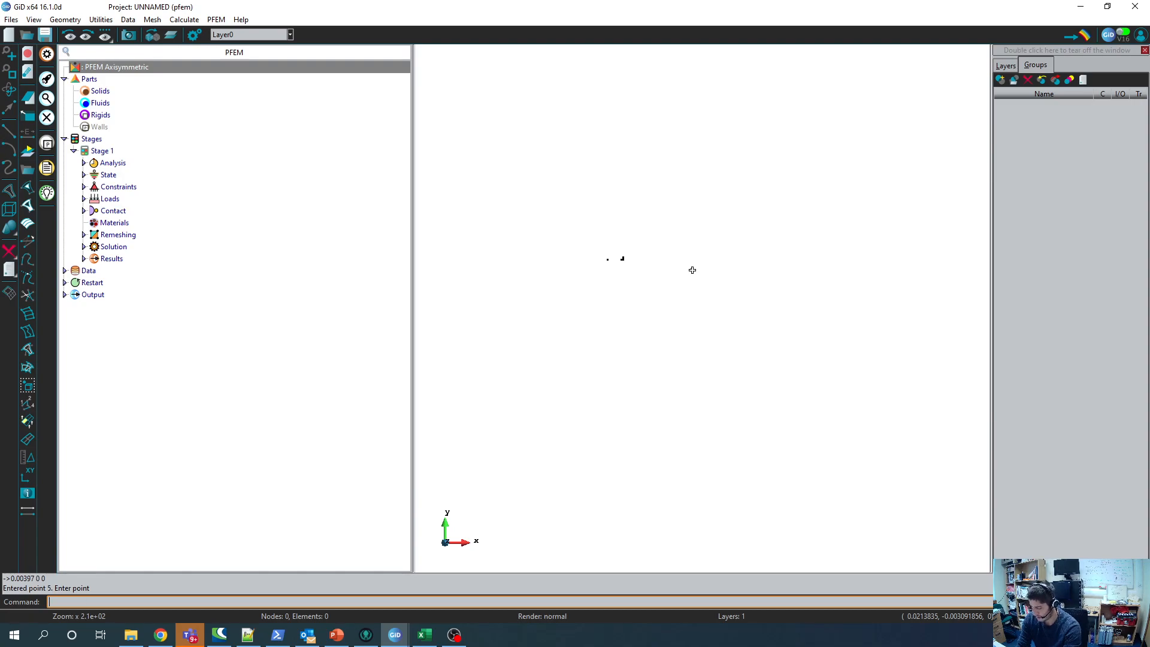
{"action": "type", "text": "0.007 0 0"}
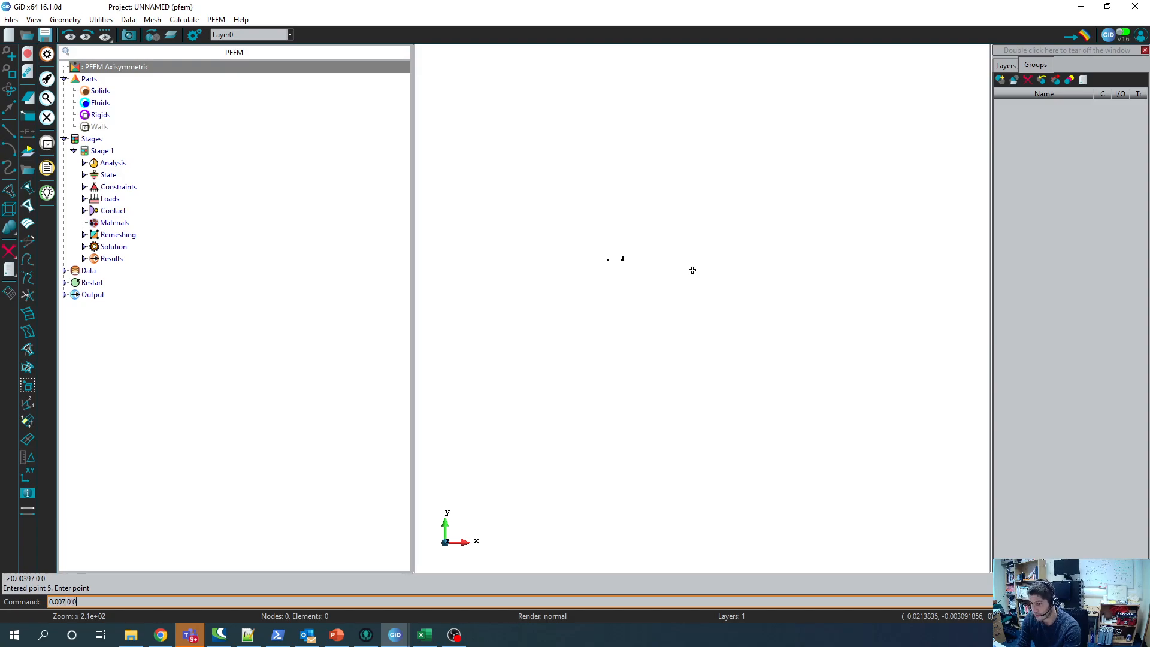
{"action": "key", "text": "Return"}
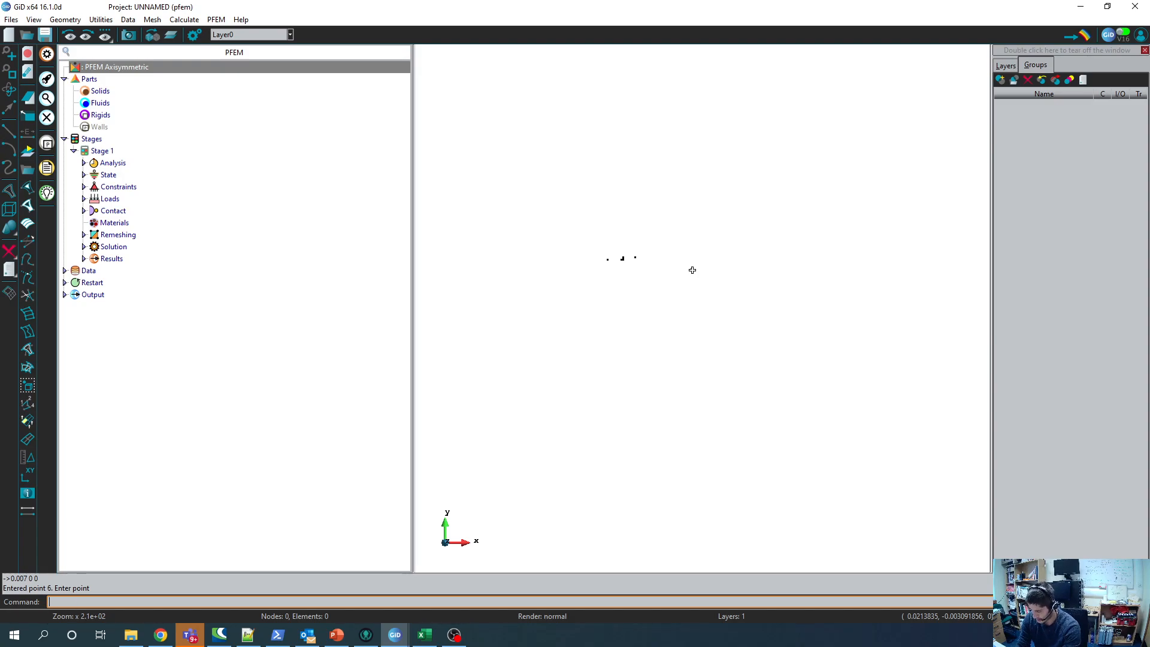
Step: Add two more points on the y = 0 level at x = 0.027 and x = 0.005
{"action": "type", "text": "0"}
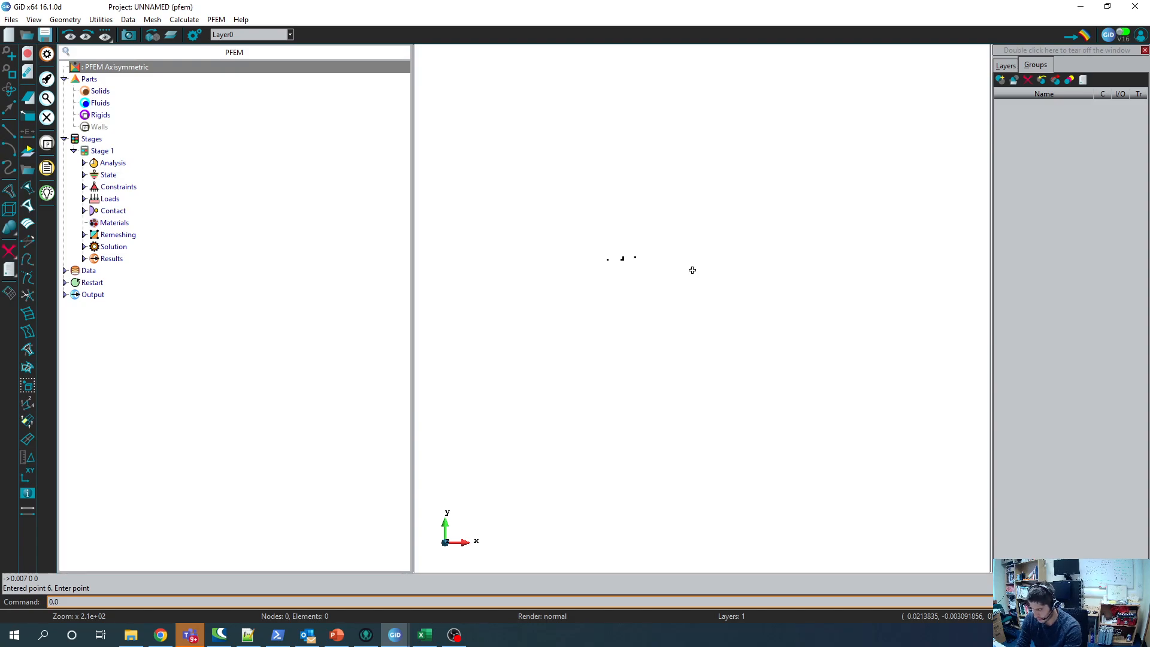
{"action": "type", "text": "27 0"}
{"action": "key", "text": "Return"}
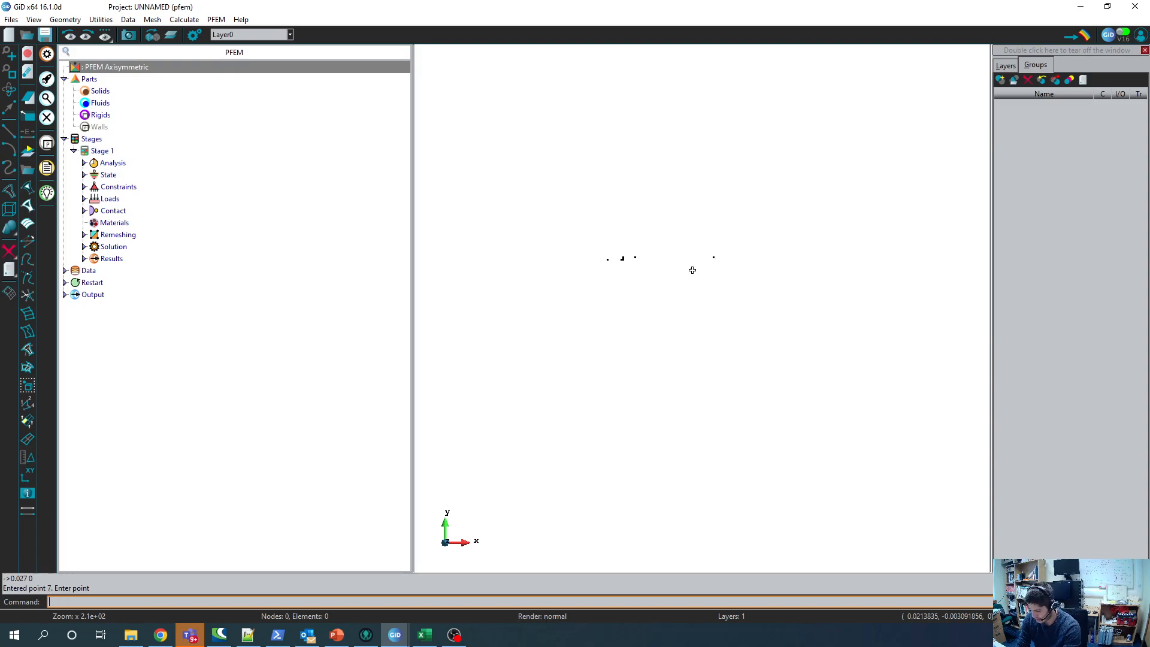
{"action": "type", "text": "0.005 0"}
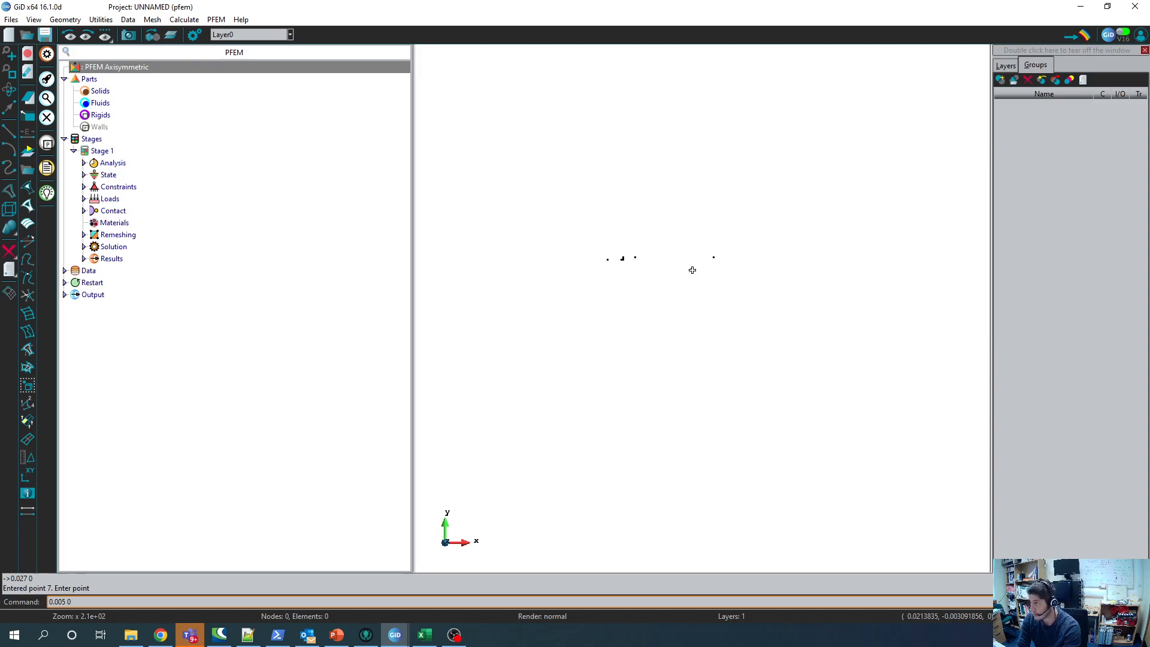
{"action": "type", "text": " 0"}
{"action": "key", "text": "Return"}
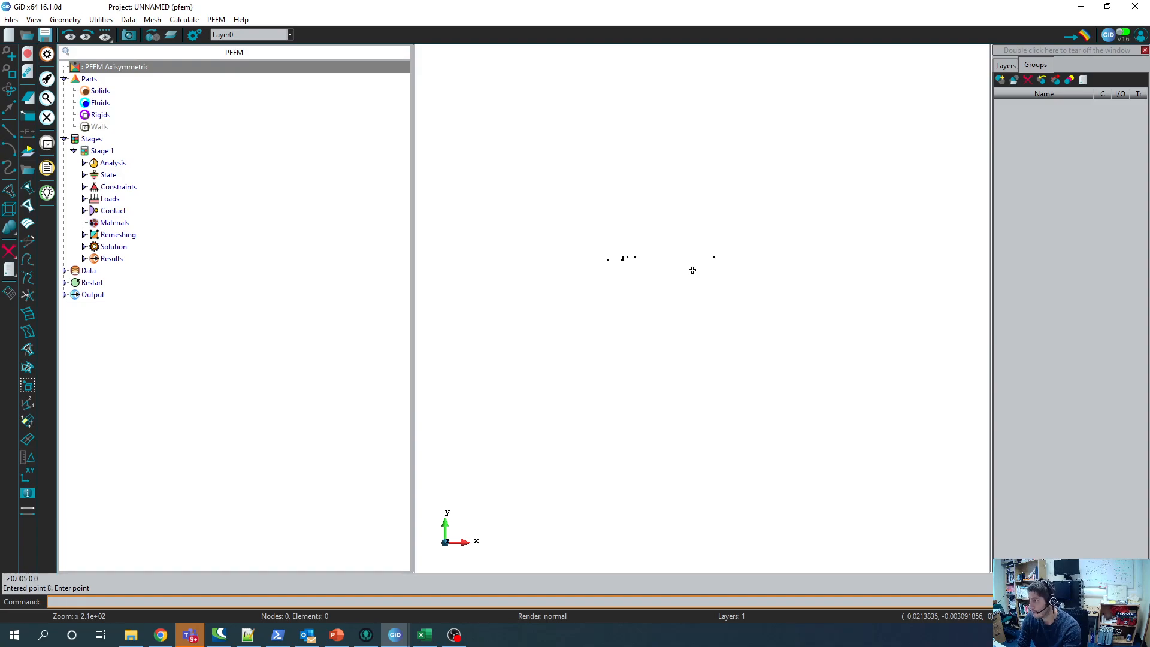
Step: Add a point at coordinates 0.05, 0, 0 by adapting the previous coordinate entry
{"action": "scroll", "coordinate": [686, 268], "scroll_direction": "down", "scroll_amount": 3}
{"action": "scroll", "coordinate": [676, 265], "scroll_direction": "up", "scroll_amount": 8}
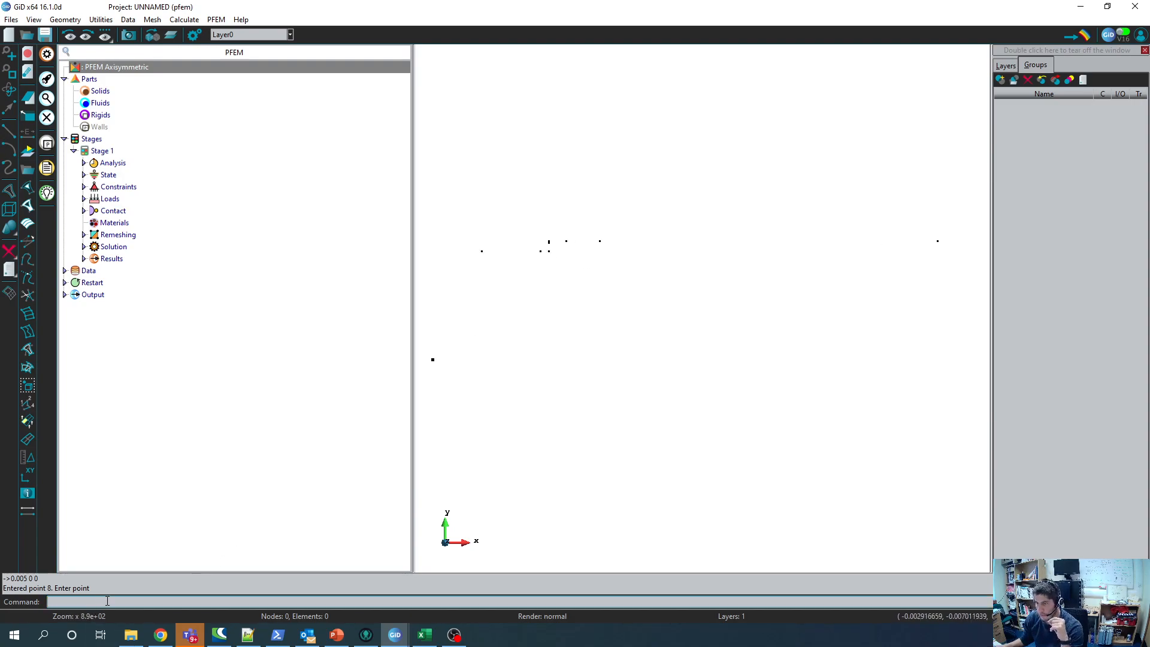
{"action": "key", "text": "Up"}
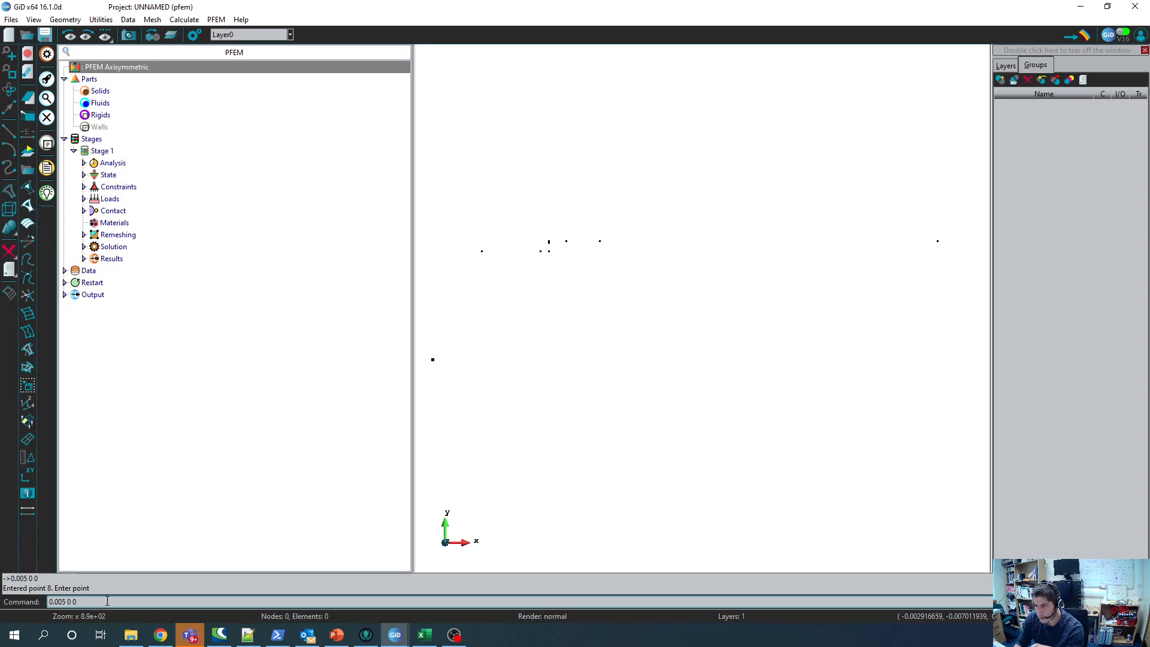
{"action": "key", "text": "BackSpace"}
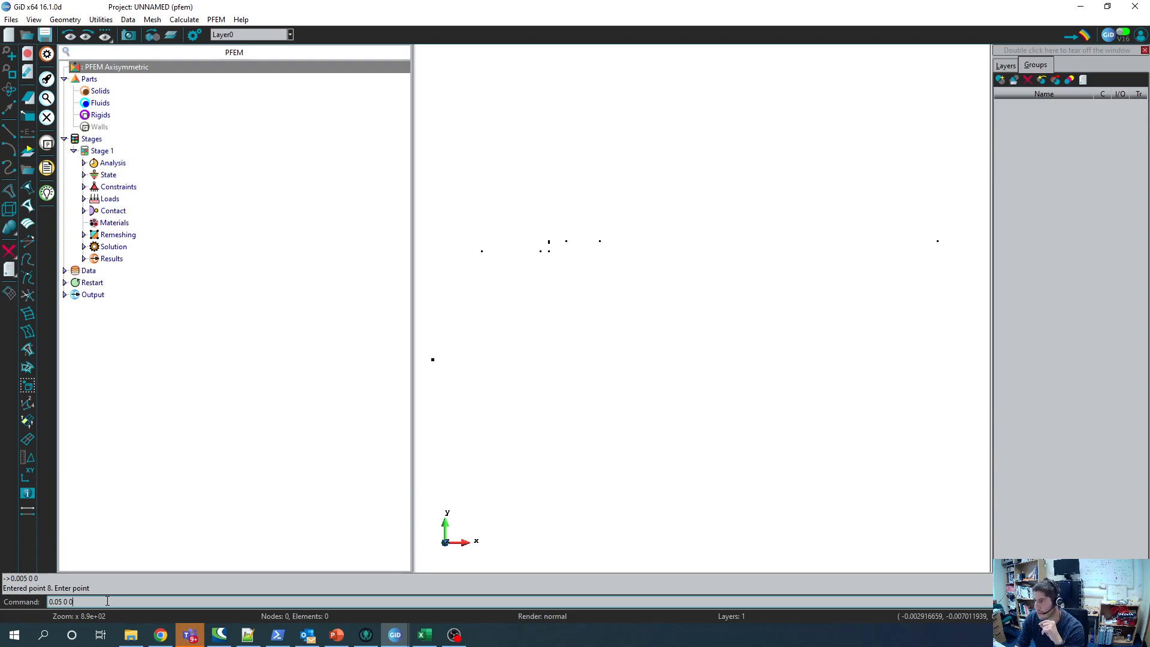
{"action": "key", "text": "Return"}
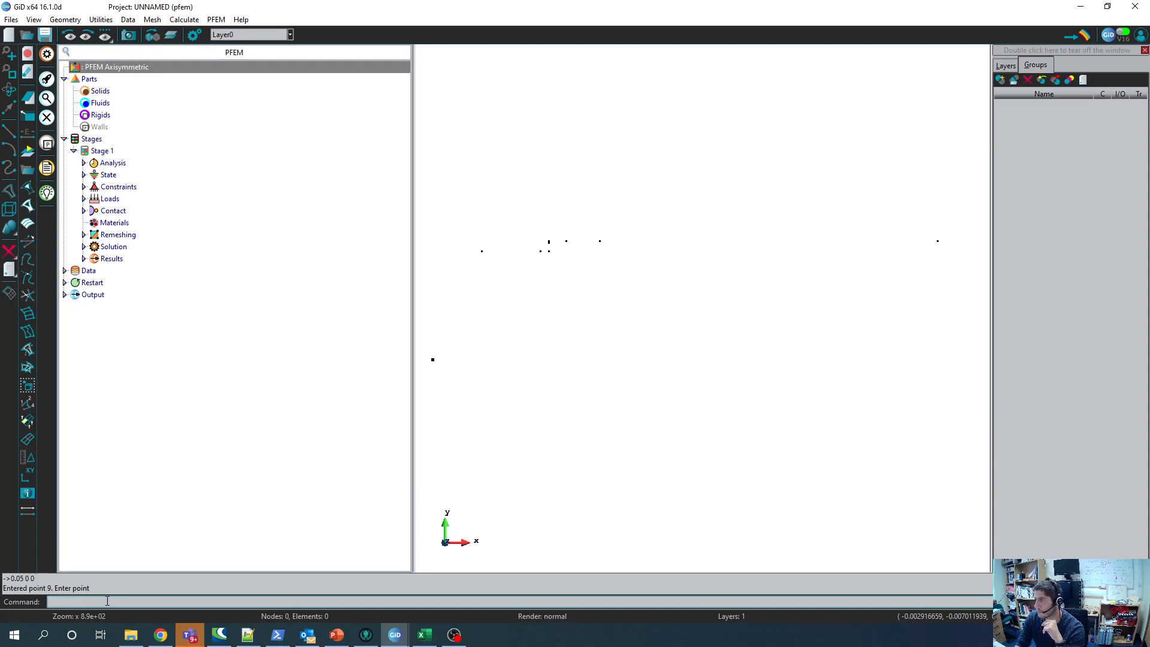
Step: Add a point for the lower outer corner at coordinates 0.05, -0.135, 0
{"action": "scroll", "coordinate": [608, 336], "scroll_direction": "up", "scroll_amount": 2}
{"action": "scroll", "coordinate": [609, 336], "scroll_direction": "down", "scroll_amount": 3}
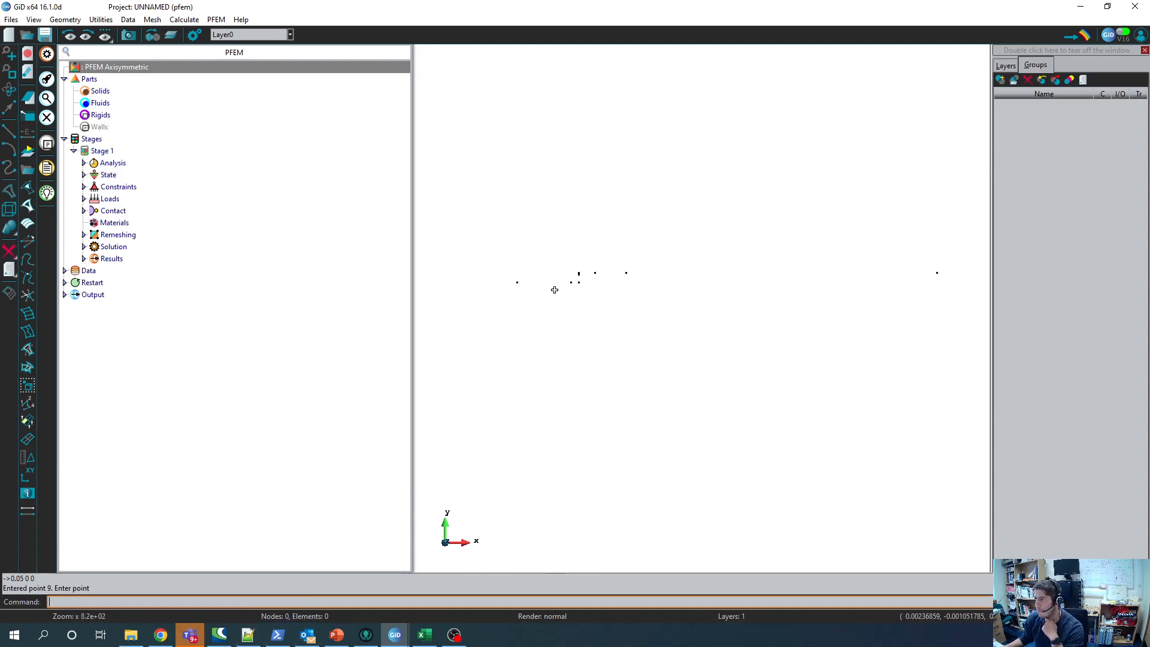
{"action": "scroll", "coordinate": [557, 284], "scroll_direction": "up", "scroll_amount": 5}
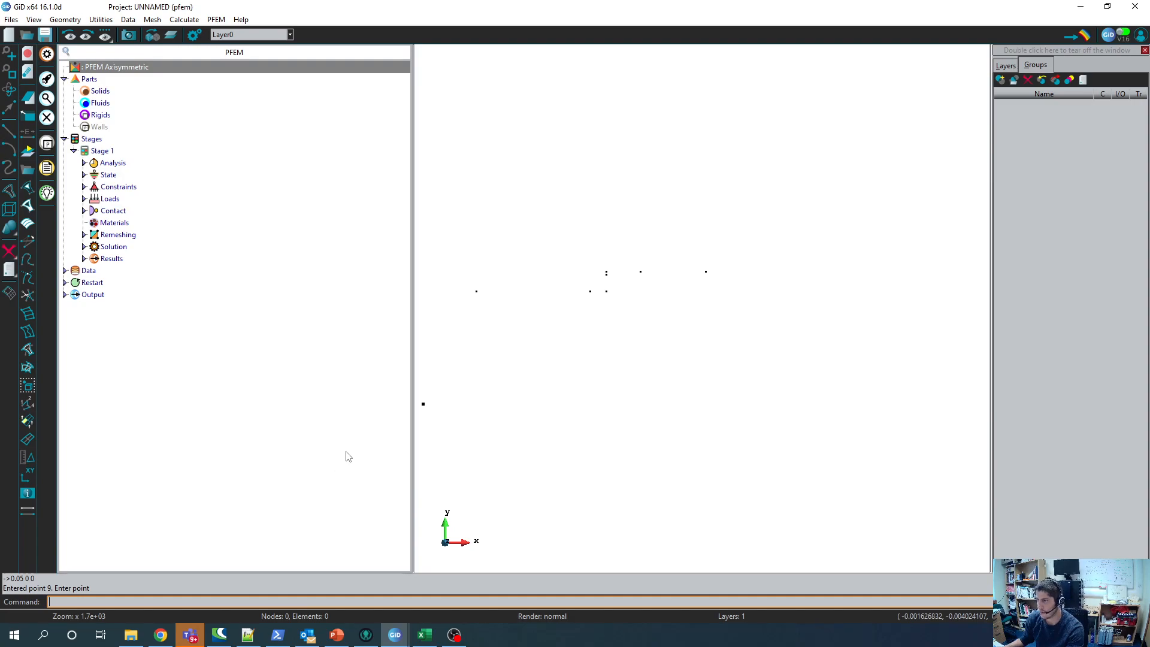
{"action": "scroll", "coordinate": [593, 250], "scroll_direction": "down", "scroll_amount": 5}
{"action": "scroll", "coordinate": [651, 324], "scroll_direction": "up", "scroll_amount": 1}
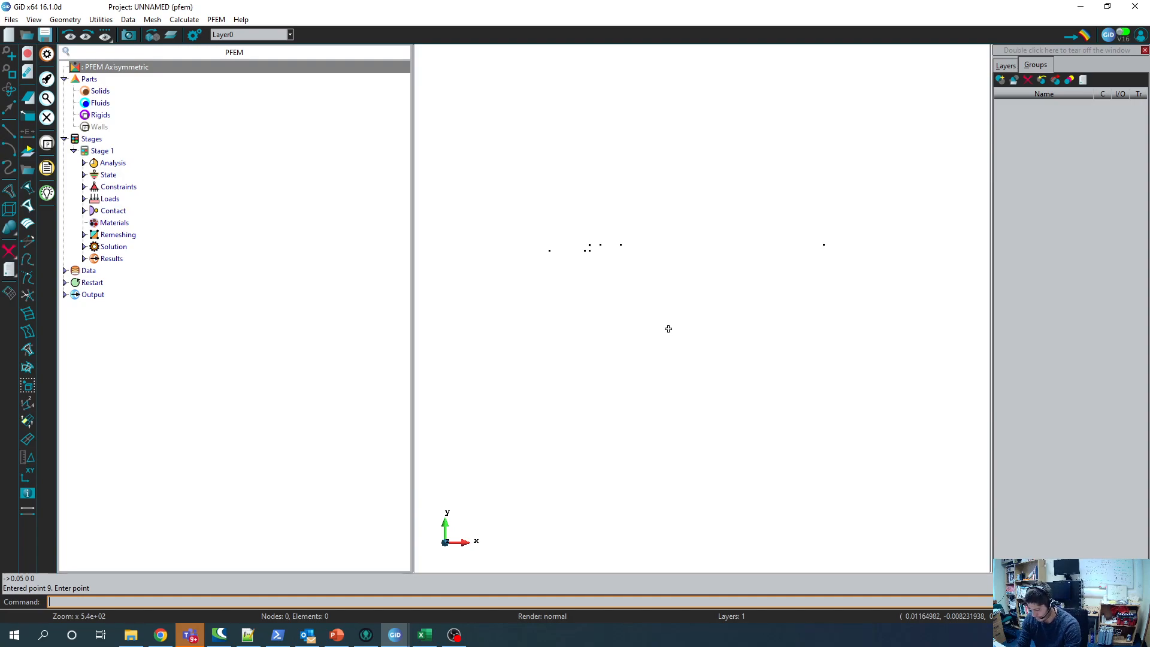
{"action": "type", "text": "5"}
{"action": "type", "text": "-0.135 0"}
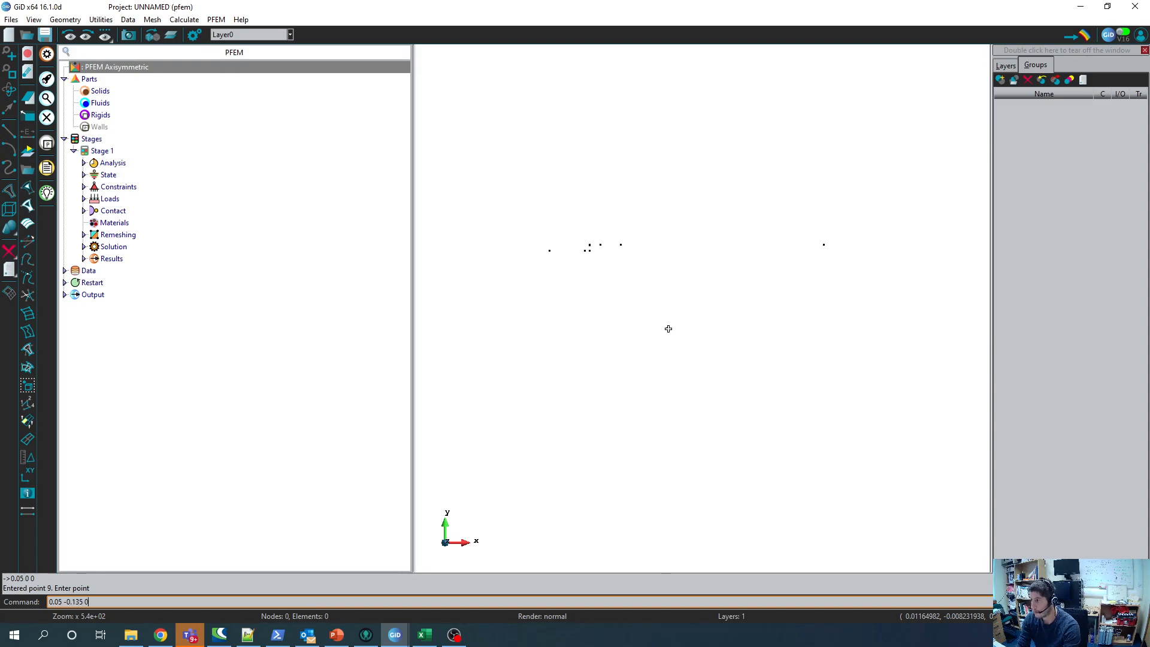
{"action": "key", "text": "Return"}
{"action": "scroll", "coordinate": [653, 313], "scroll_direction": "down", "scroll_amount": 3}
{"action": "scroll", "coordinate": [652, 313], "scroll_direction": "down", "scroll_amount": 2}
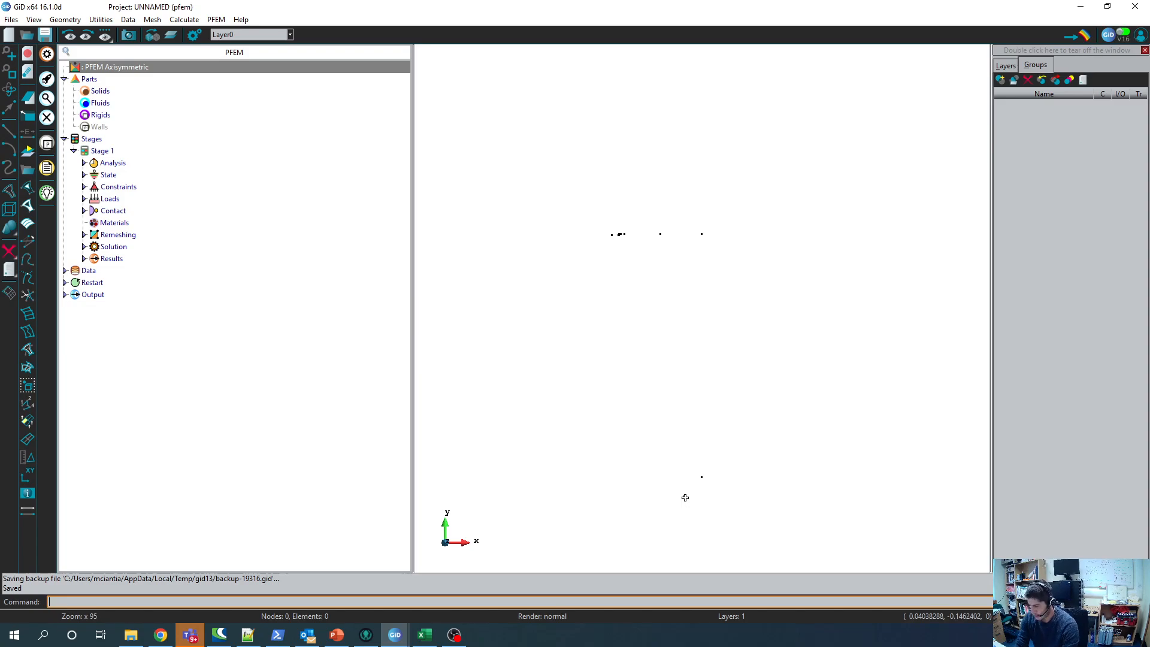
Step: Add a point for the lower corner on the symmetry axis at coordinates 0, -0.135, 0
{"action": "type", "text": "-0."}
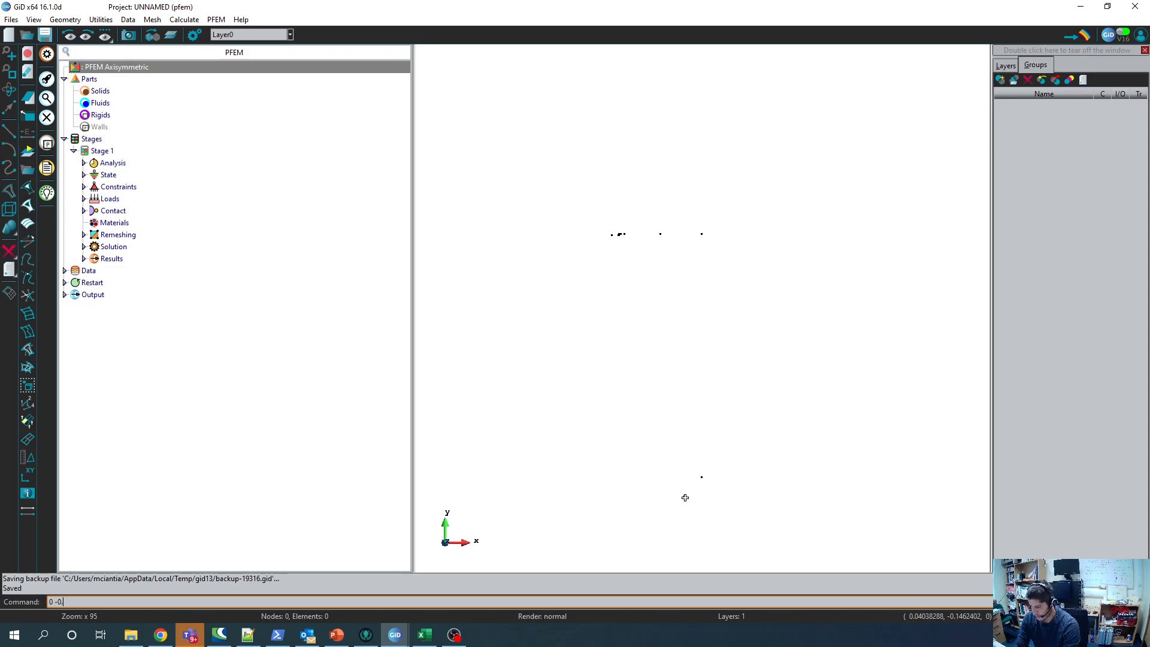
{"action": "type", "text": "135"}
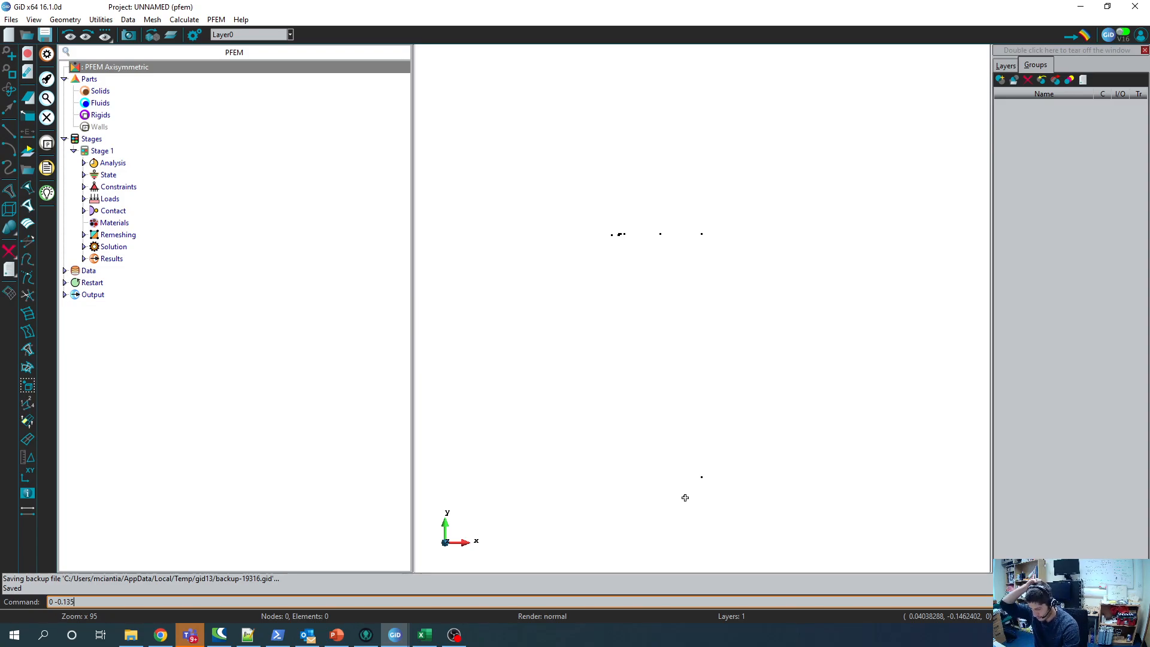
{"action": "type", "text": " 0"}
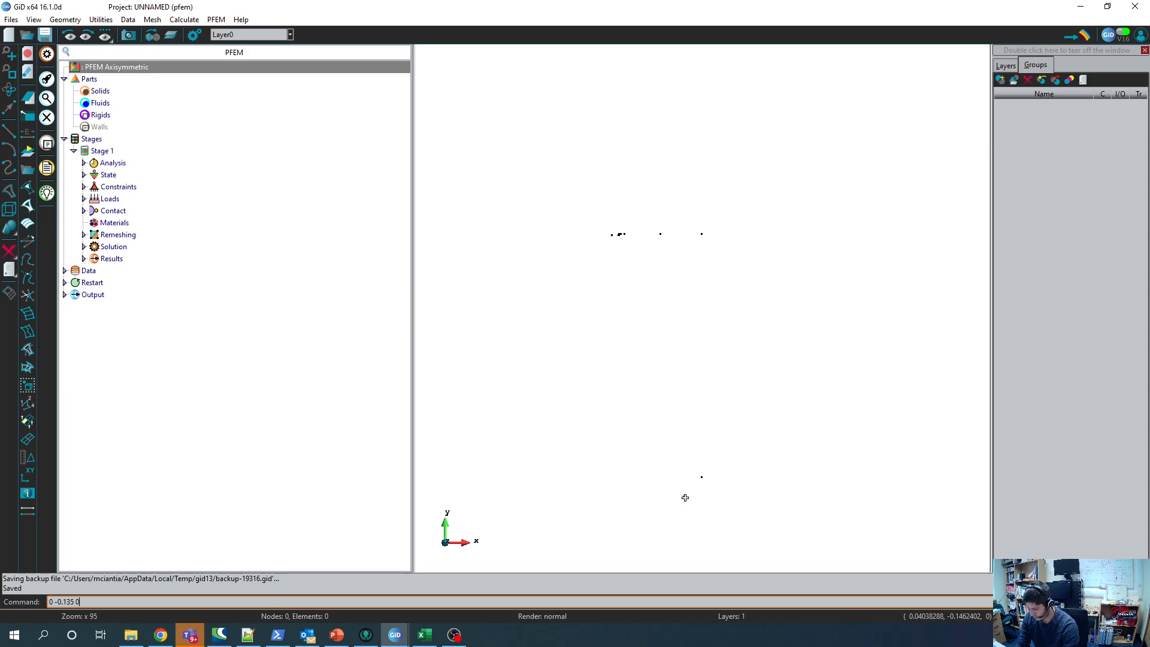
{"action": "key", "text": "Return"}
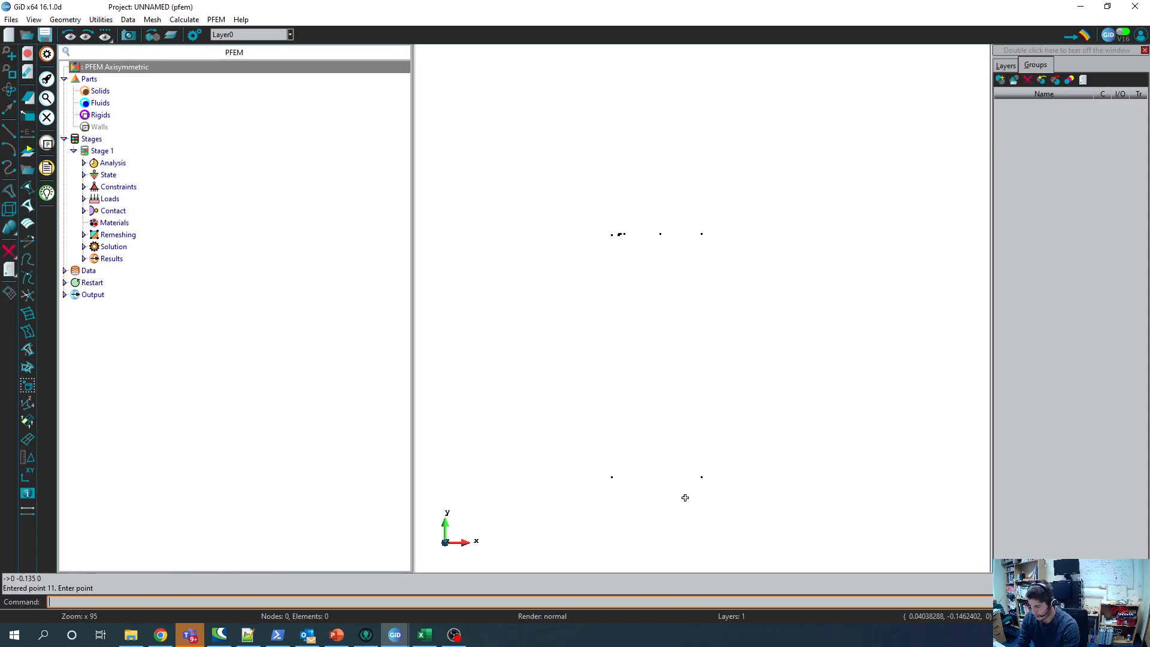
Step: Add two more points on the symmetry axis at 0, -0.07, 0 and 0, -0.05, 0, and finish point creation
{"action": "type", "text": "0 -0.0"}
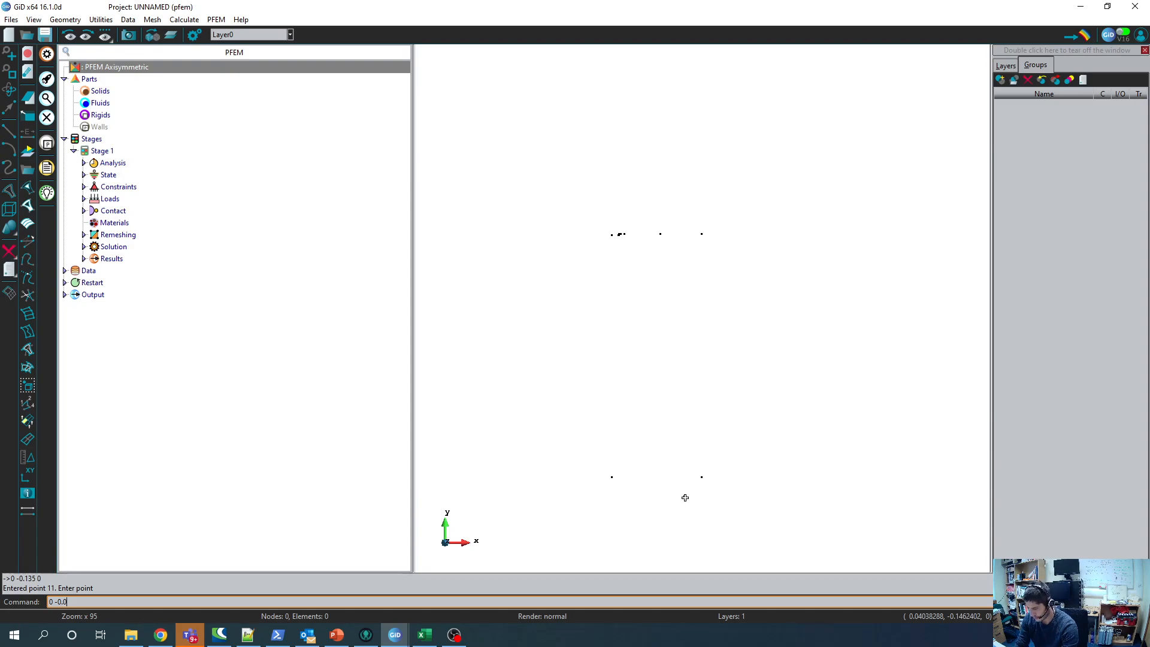
{"action": "type", "text": "7 0"}
{"action": "key", "text": "Return"}
{"action": "type", "text": "0"}
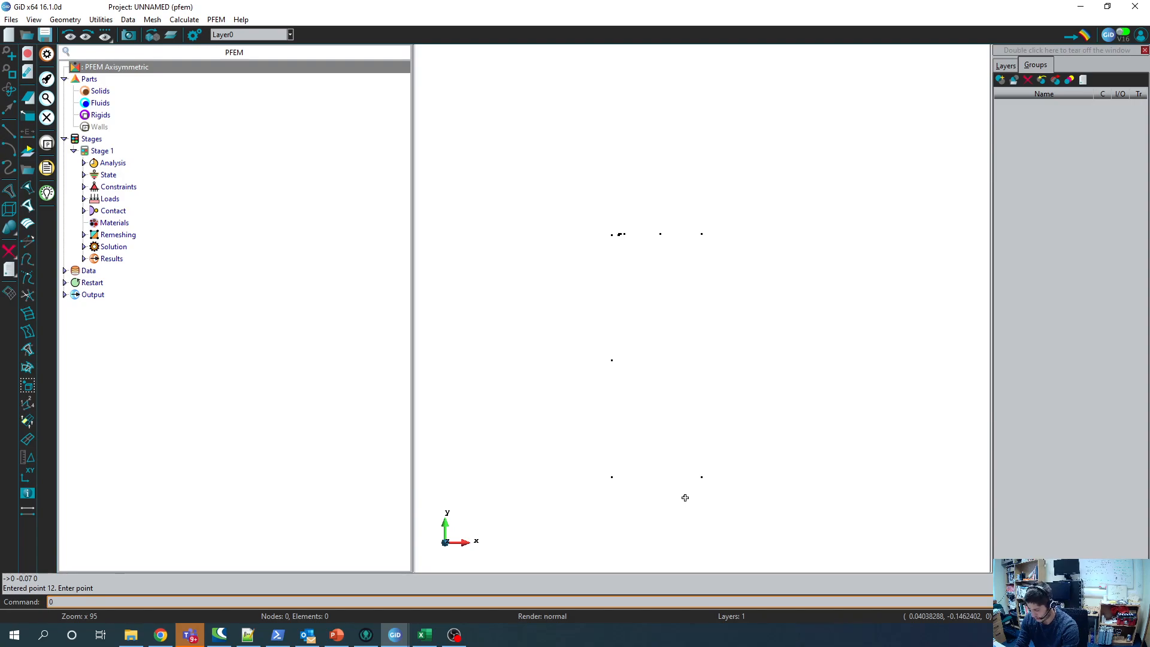
{"action": "type", "text": " -0.05 0"}
{"action": "key", "text": "Return"}
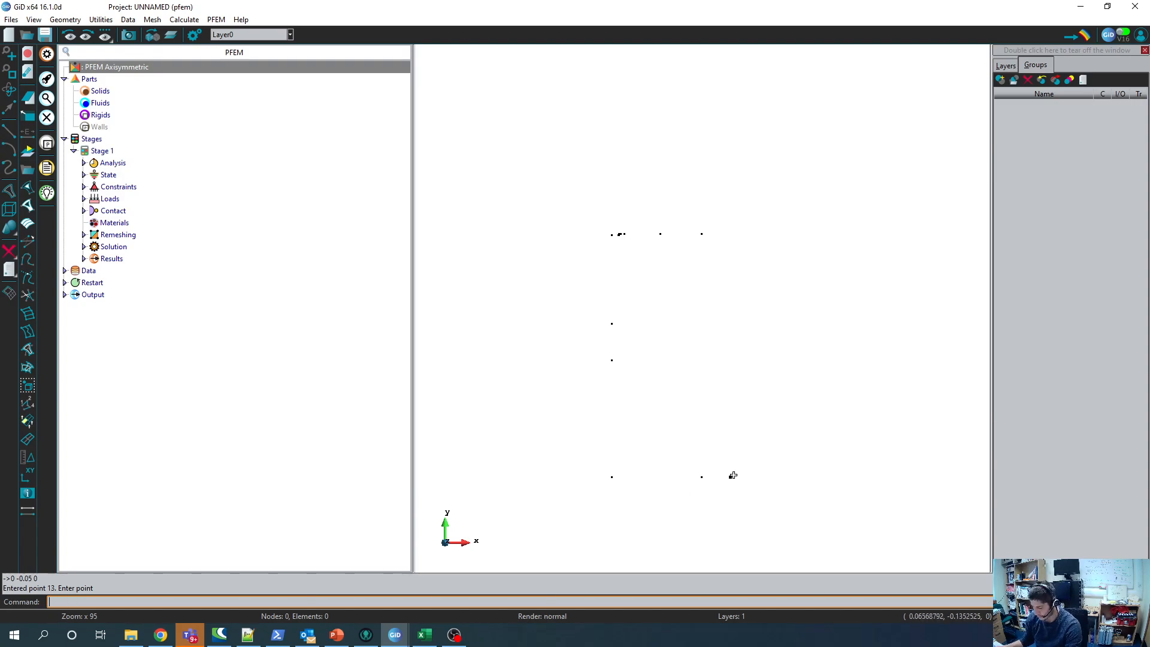
{"action": "key", "text": "Escape"}
{"action": "scroll", "coordinate": [627, 261], "scroll_direction": "down", "scroll_amount": 2}
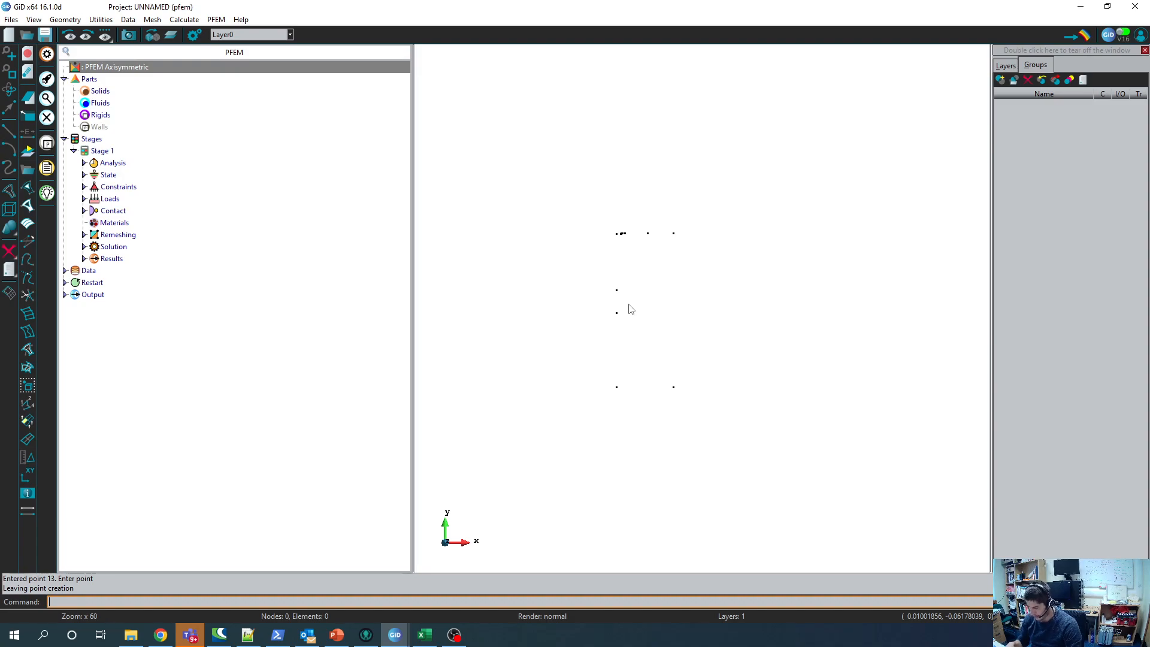
Step: Try to enter the coordinates 0.007, -0.05, 0 without an active point command
{"action": "type", "text": "0.007 -0"}
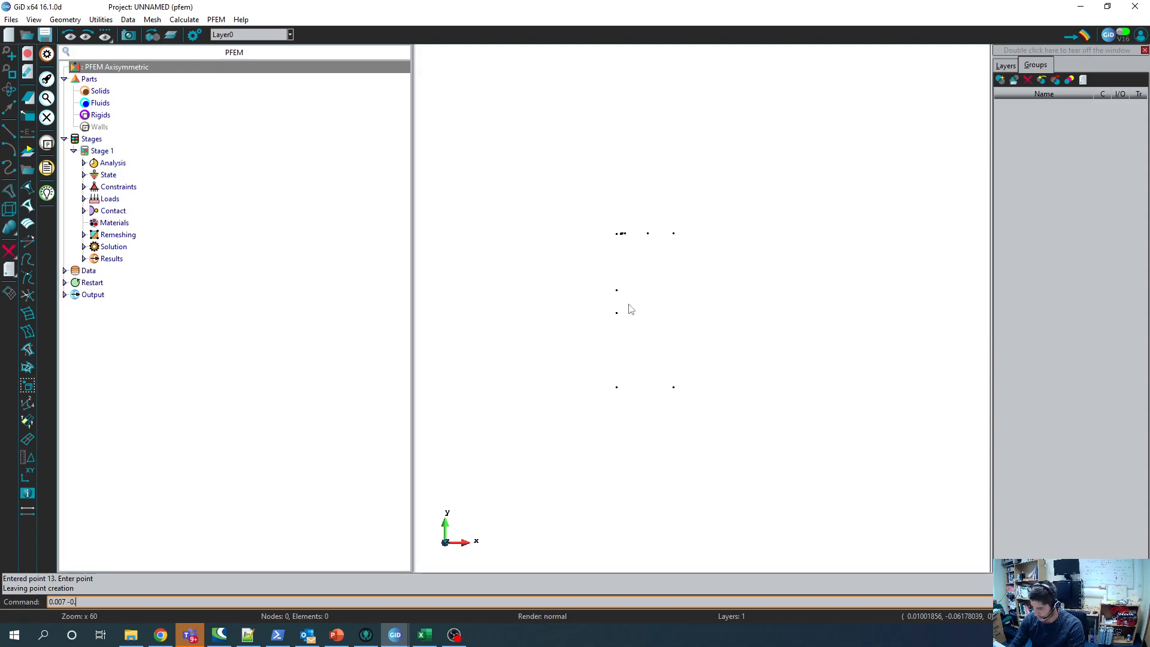
{"action": "type", "text": ".05"}
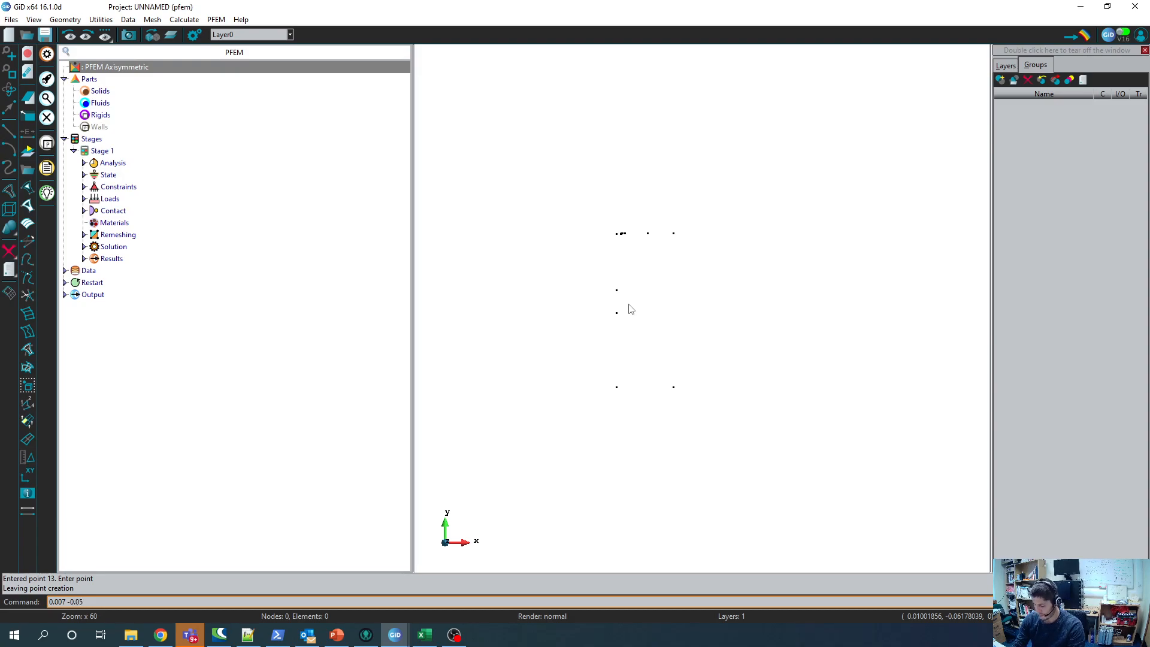
{"action": "type", "text": " 0"}
{"action": "key", "text": "Return"}
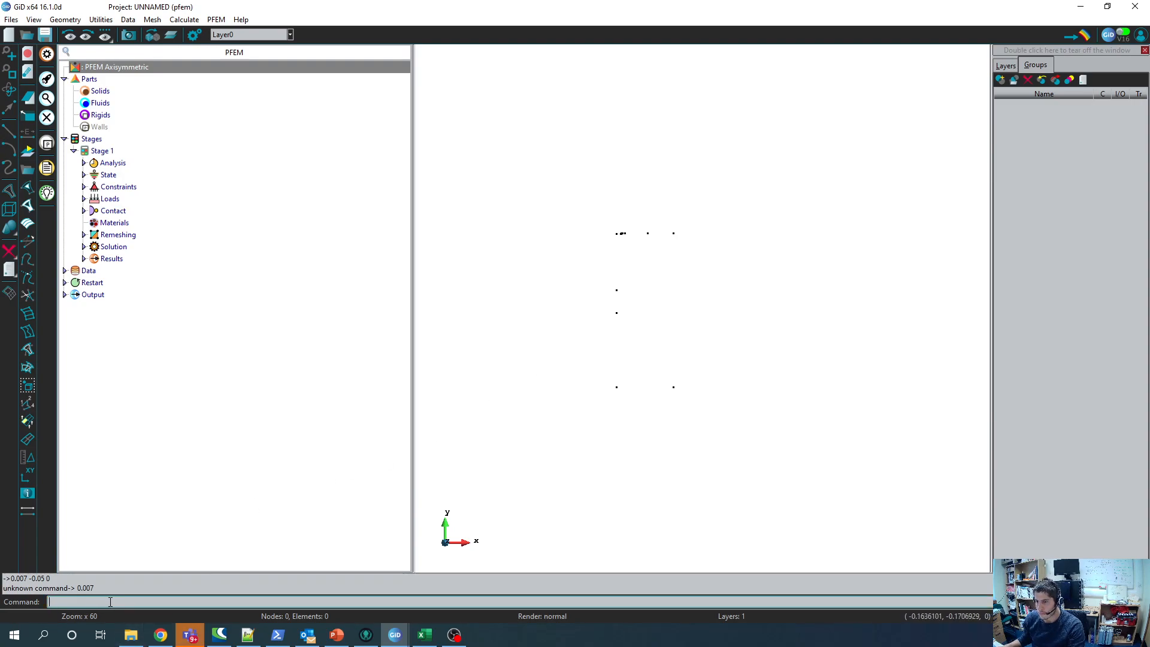
Step: Create a point at coordinates 0.007, -0.05, 0
{"action": "left_click", "coordinate": [78, 20]}
{"action": "left_click", "coordinate": [71, 23]}
{"action": "left_click", "coordinate": [71, 23]}
{"action": "mouse_move", "coordinate": [69, 31]}
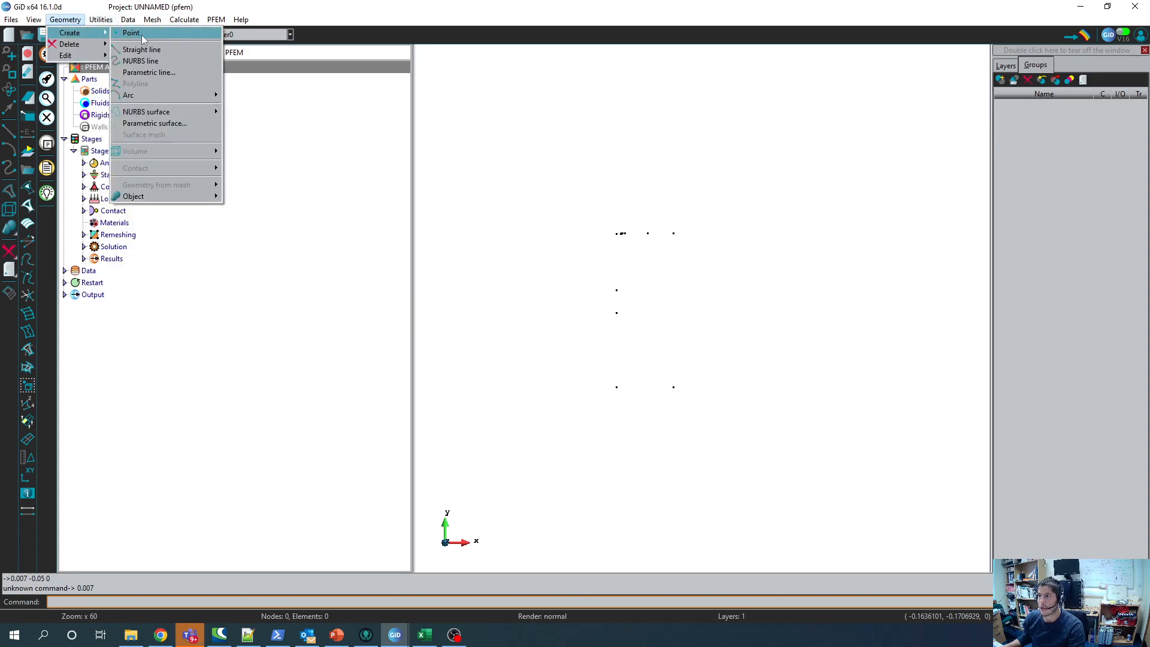
{"action": "left_click", "coordinate": [126, 31]}
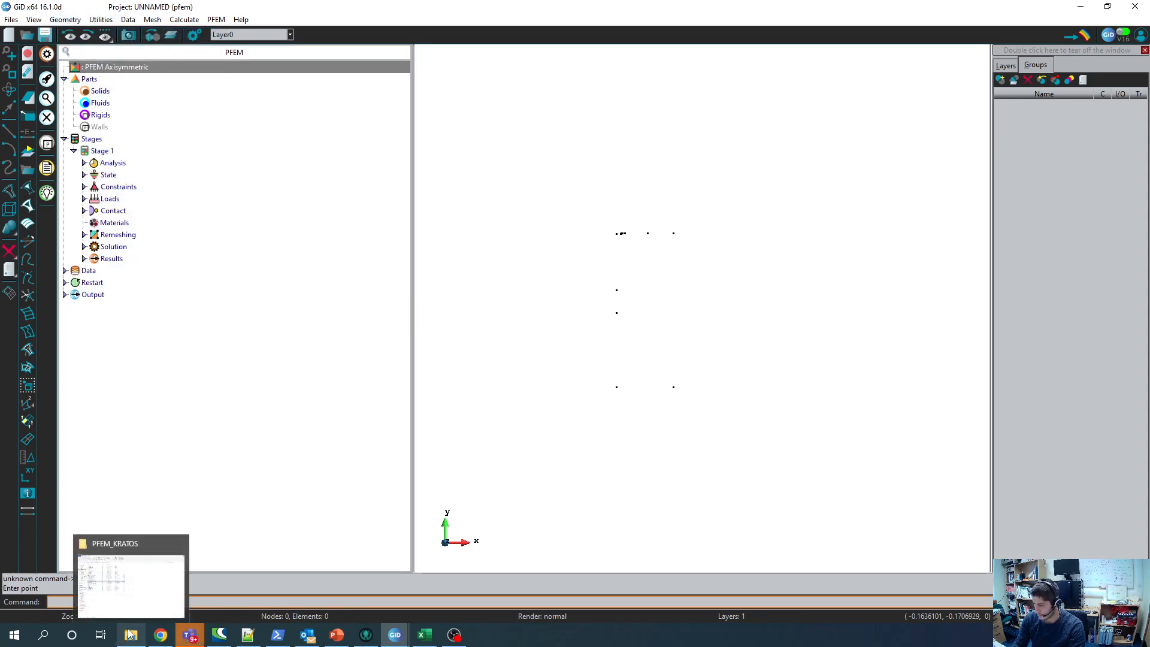
{"action": "type", "text": "0.007 -0.05 0"}
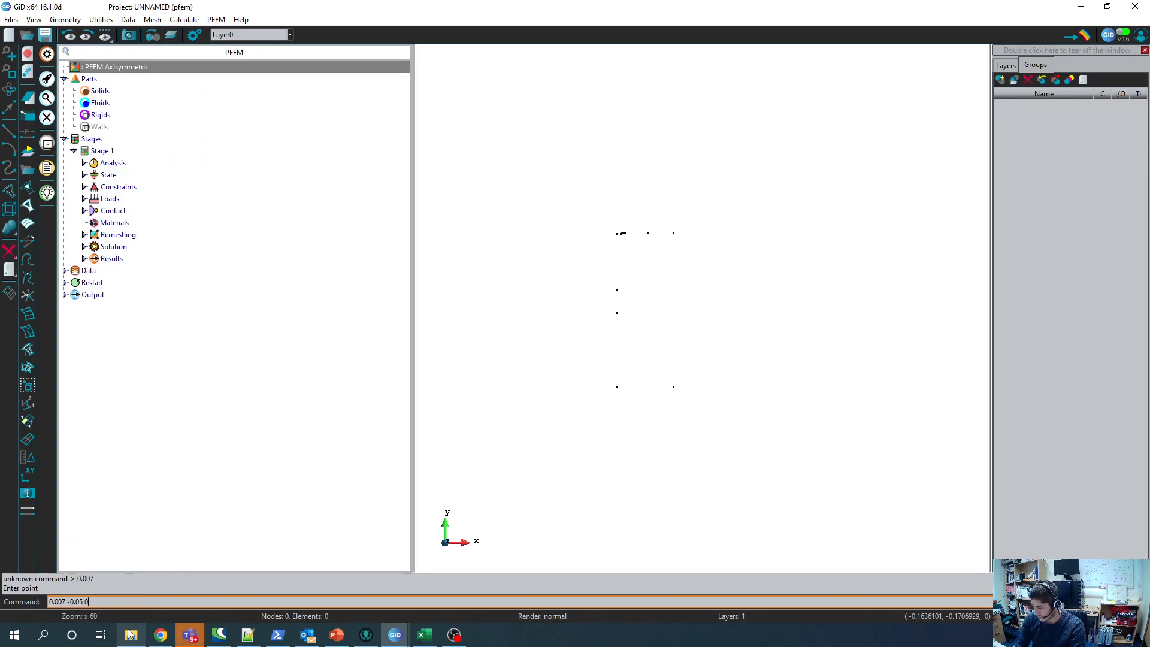
{"action": "key", "text": "Return"}
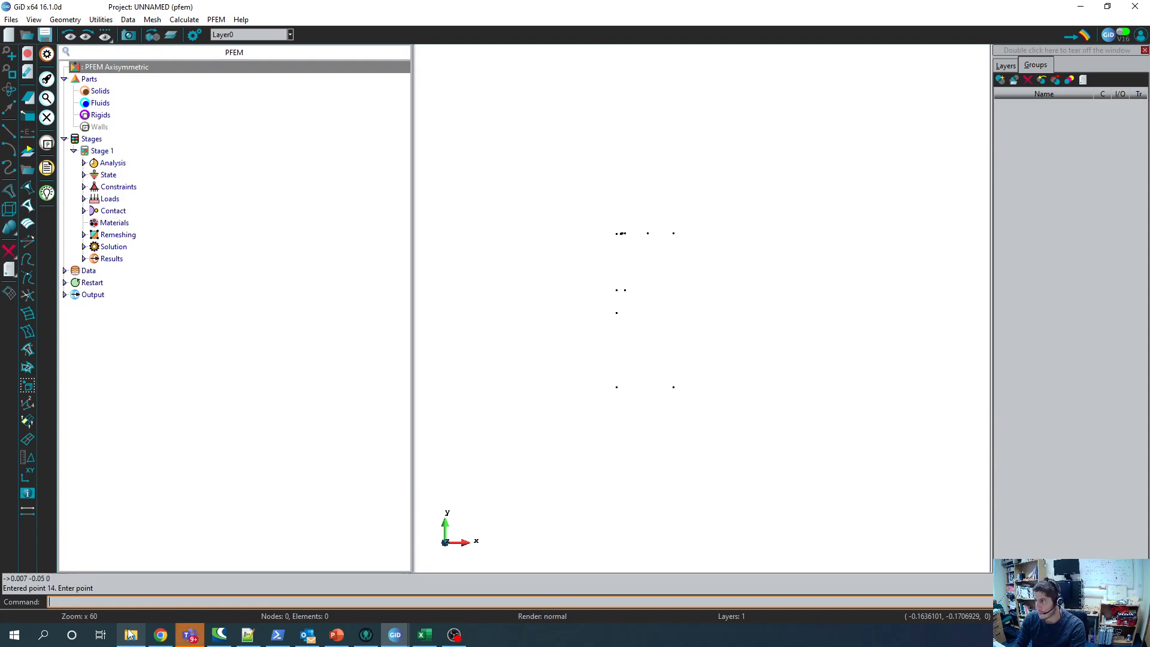
Step: Add a point at coordinates 0.027, -0.09, 0
{"action": "scroll", "coordinate": [662, 306], "scroll_direction": "up", "scroll_amount": 5}
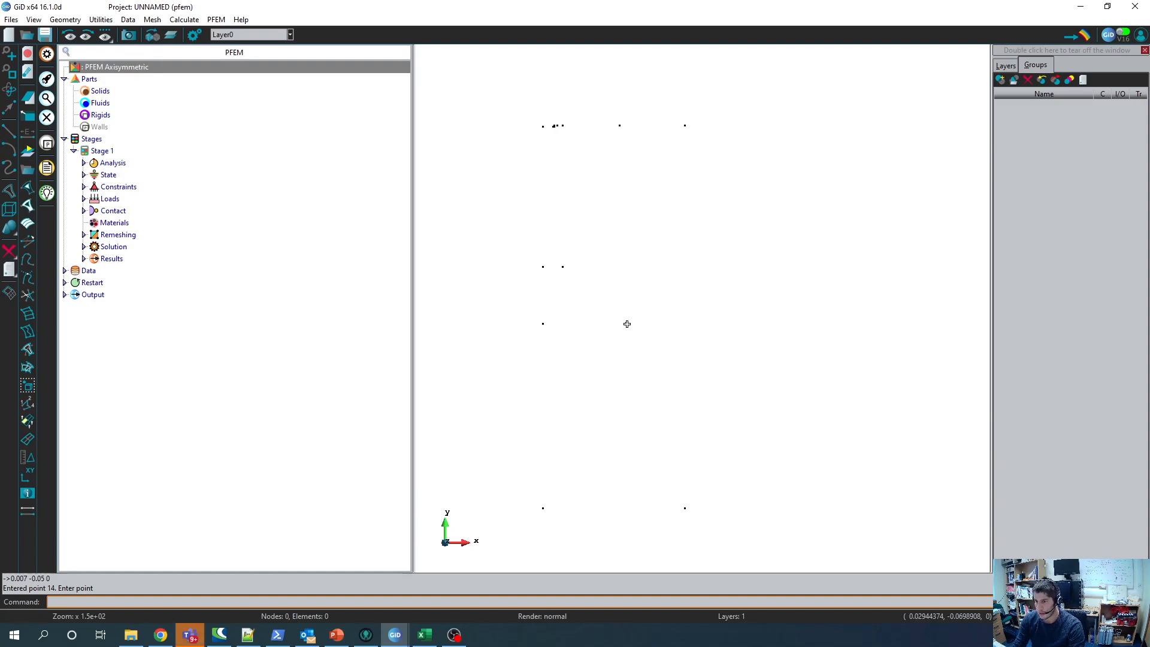
{"action": "type", "text": "0."}
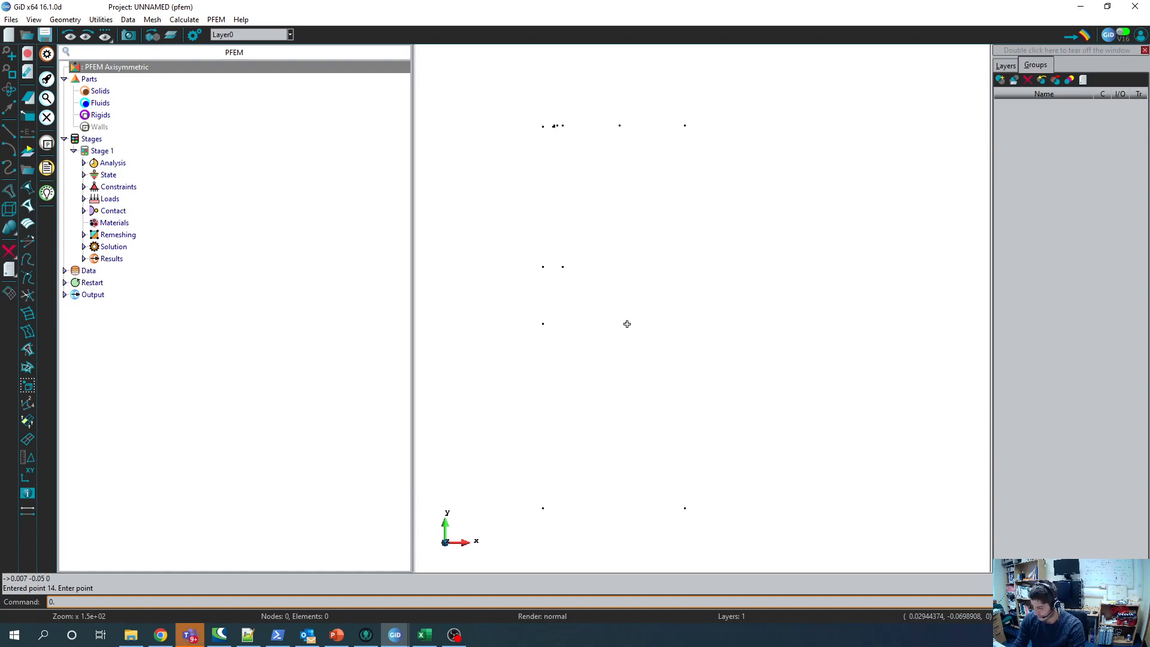
{"action": "type", "text": "027"}
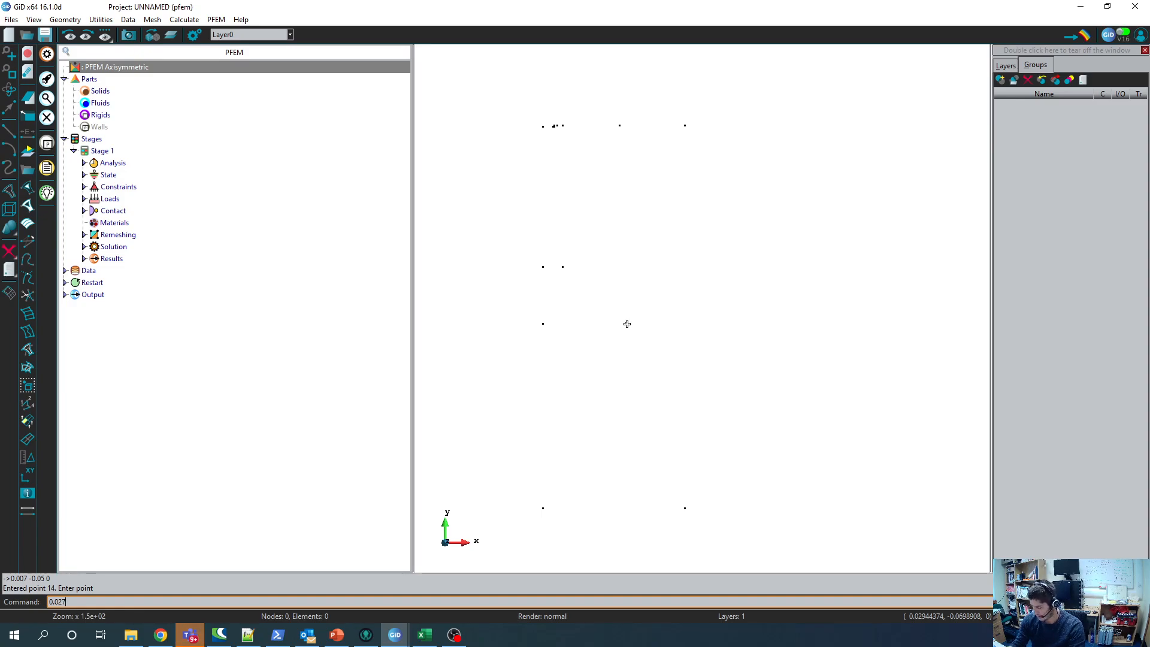
{"action": "type", "text": " -0.09 0"}
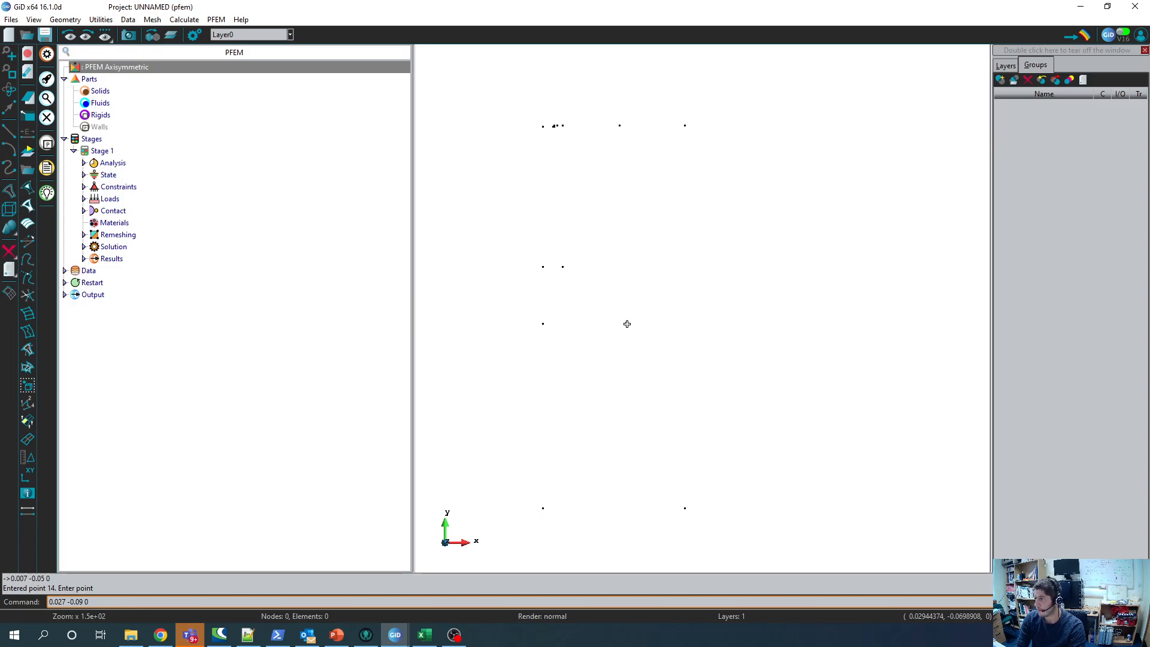
{"action": "key", "text": "Return"}
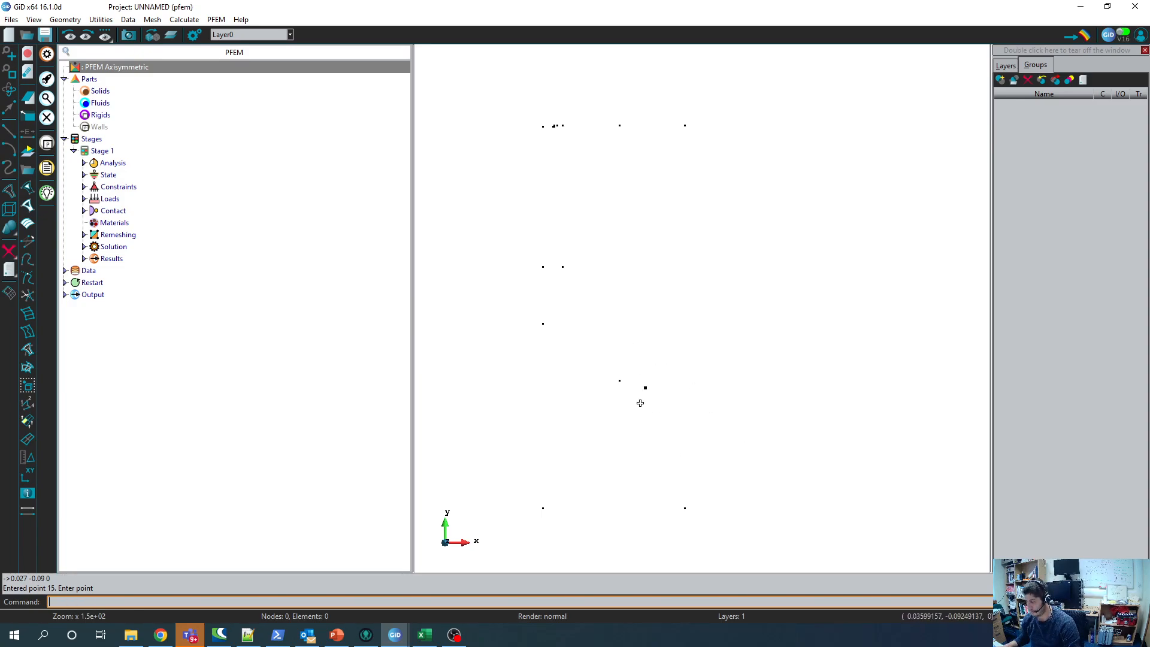
Step: Add a point at coordinates 0.027, -0.07, 0 by adapting the previous coordinate entry, and finish point creation
{"action": "key", "text": "Up"}
{"action": "key", "text": "BackSpace"}
{"action": "type", "text": "7"}
{"action": "key", "text": "Return"}
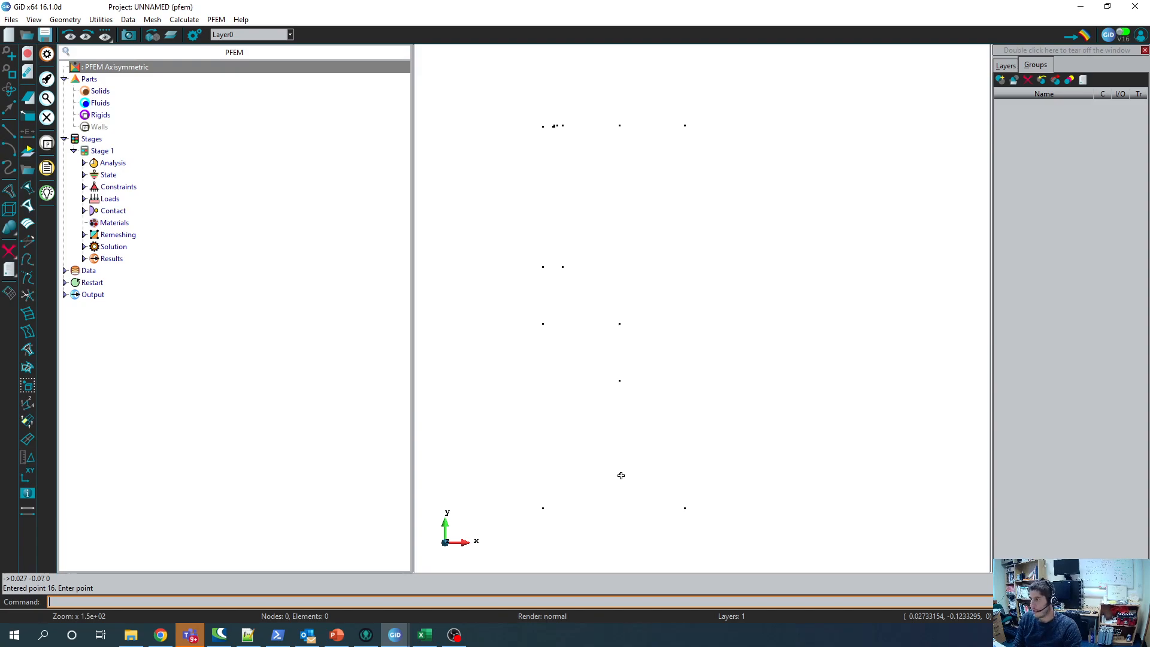
{"action": "key", "text": "Escape"}
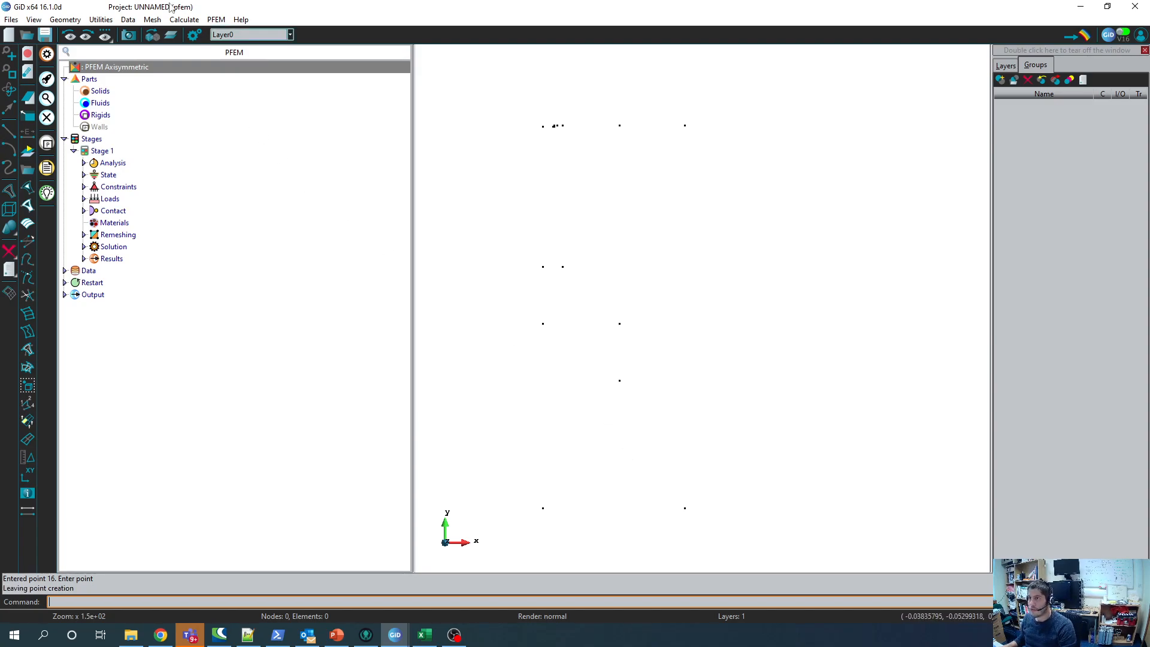
Step: Delete the misplaced point at x = 0.027, y = -0.09
{"action": "left_click", "coordinate": [66, 19]}
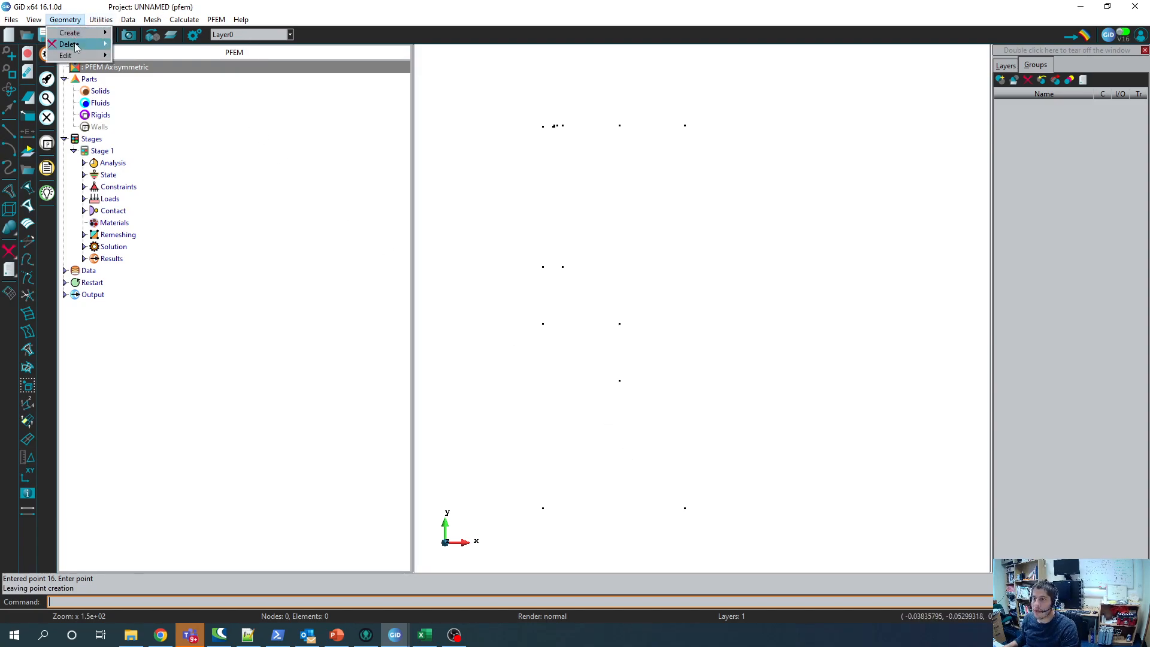
{"action": "mouse_move", "coordinate": [76, 45]}
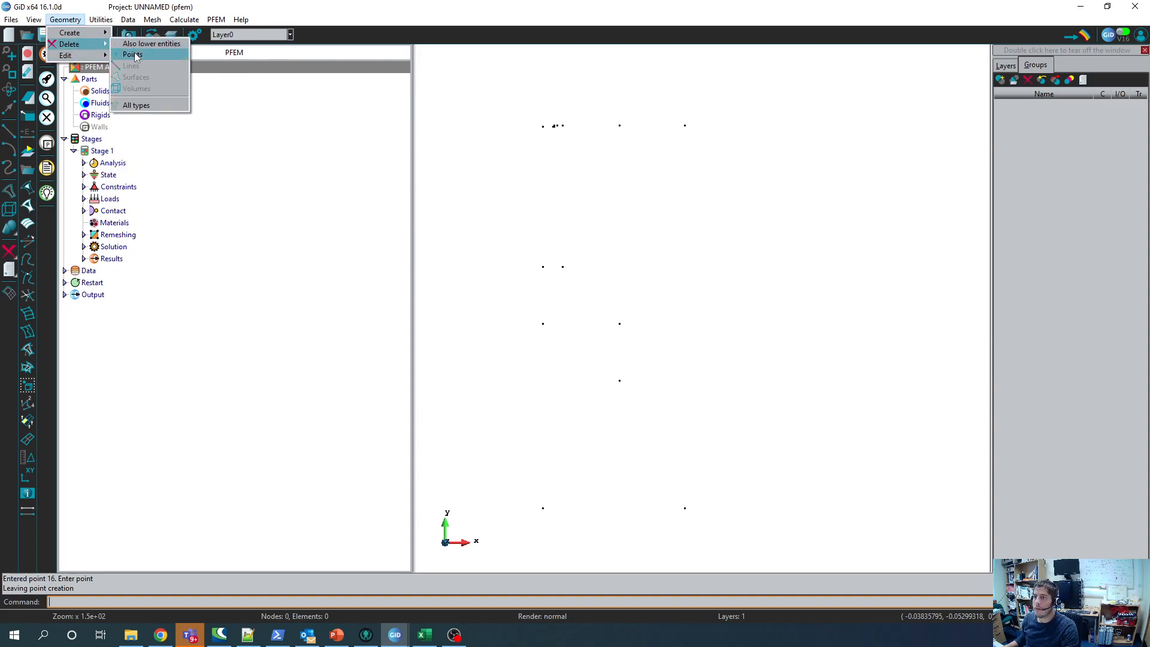
{"action": "left_click", "coordinate": [133, 55]}
{"action": "left_click", "coordinate": [620, 381]}
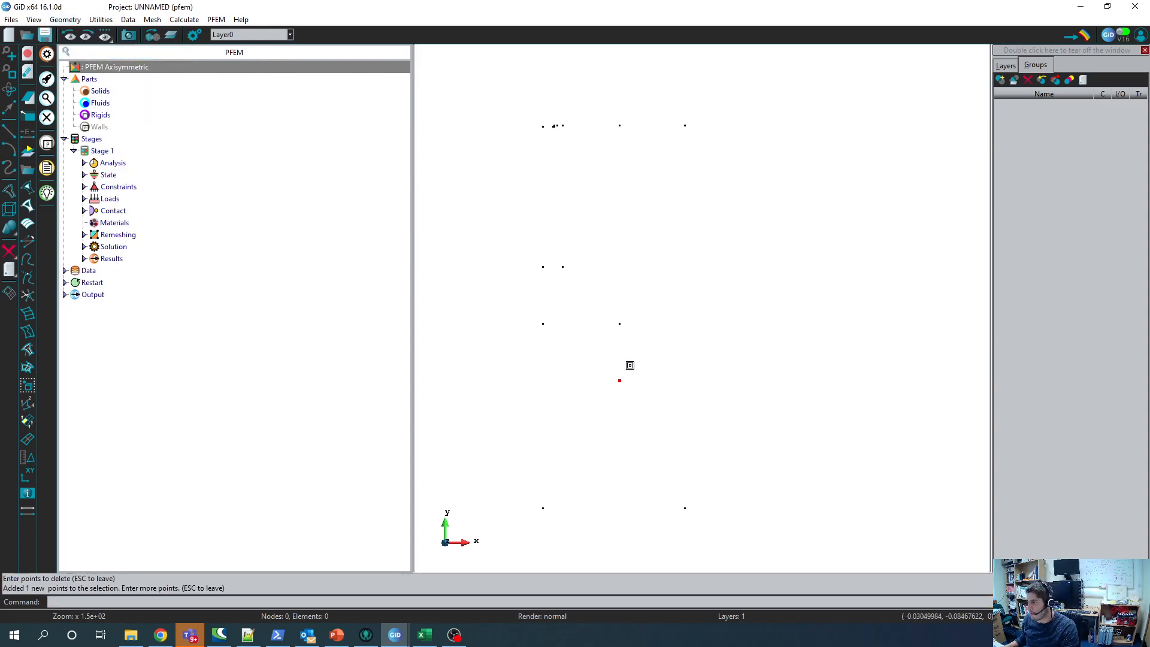
{"action": "key", "text": "Escape"}
Step: Delete the superfluous point at x = 0.005 on the y = 0 level
{"action": "scroll", "coordinate": [602, 117], "scroll_direction": "up", "scroll_amount": 1}
{"action": "scroll", "coordinate": [561, 131], "scroll_direction": "up", "scroll_amount": 7}
{"action": "scroll", "coordinate": [569, 180], "scroll_direction": "down", "scroll_amount": 3}
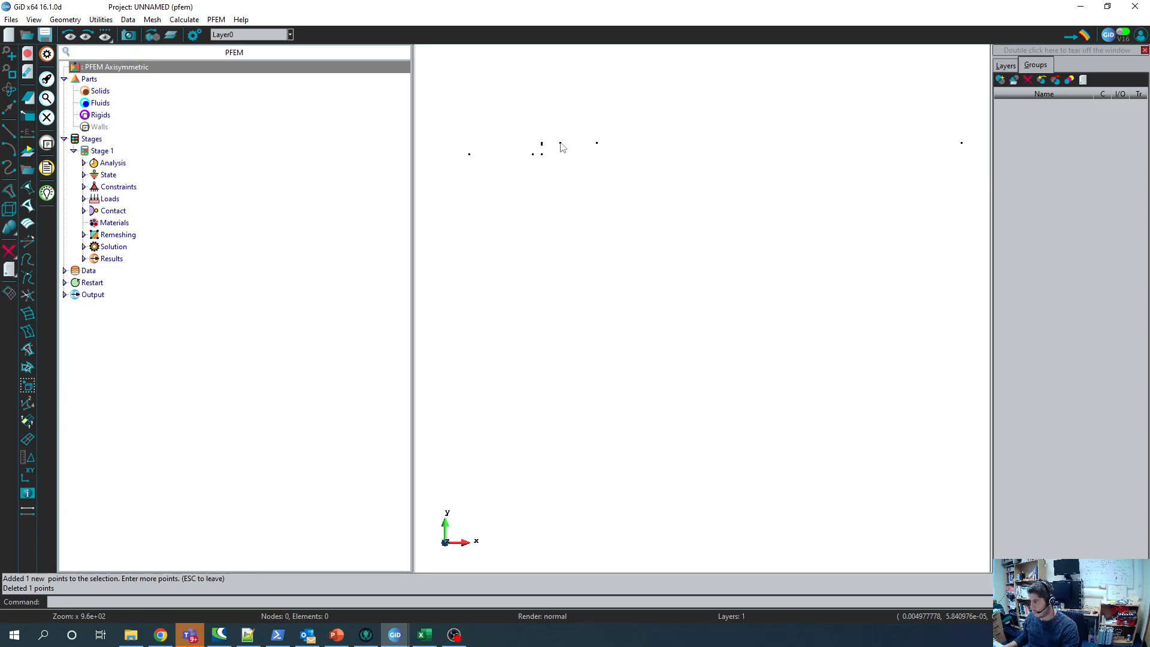
{"action": "scroll", "coordinate": [563, 147], "scroll_direction": "up", "scroll_amount": 5}
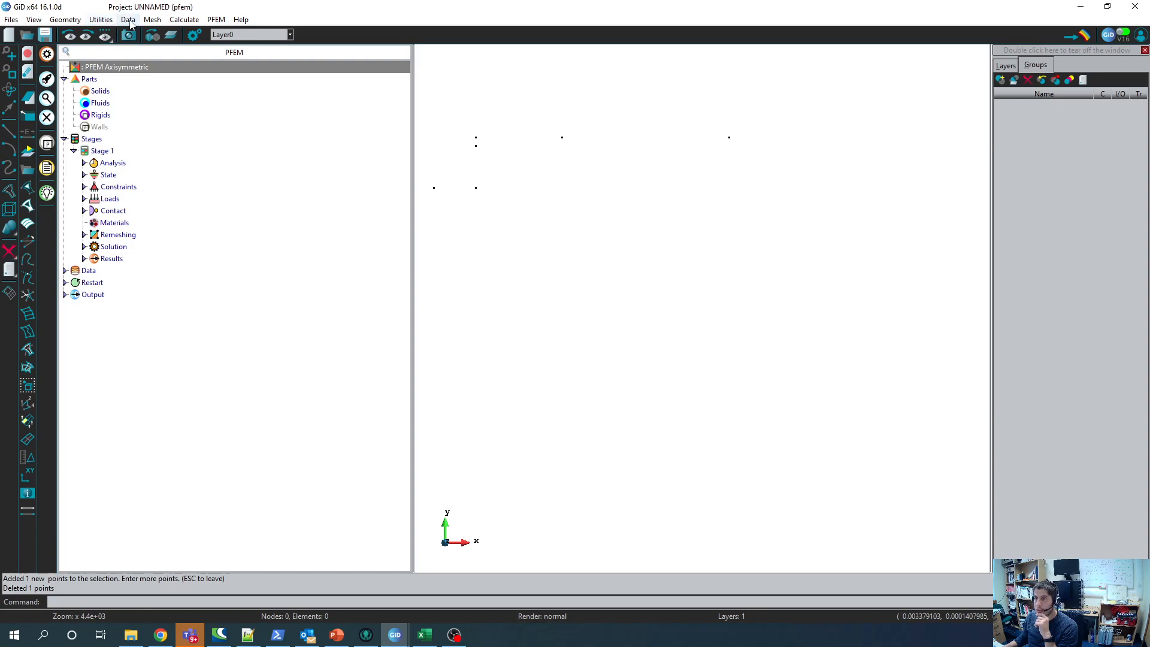
{"action": "left_click", "coordinate": [64, 20]}
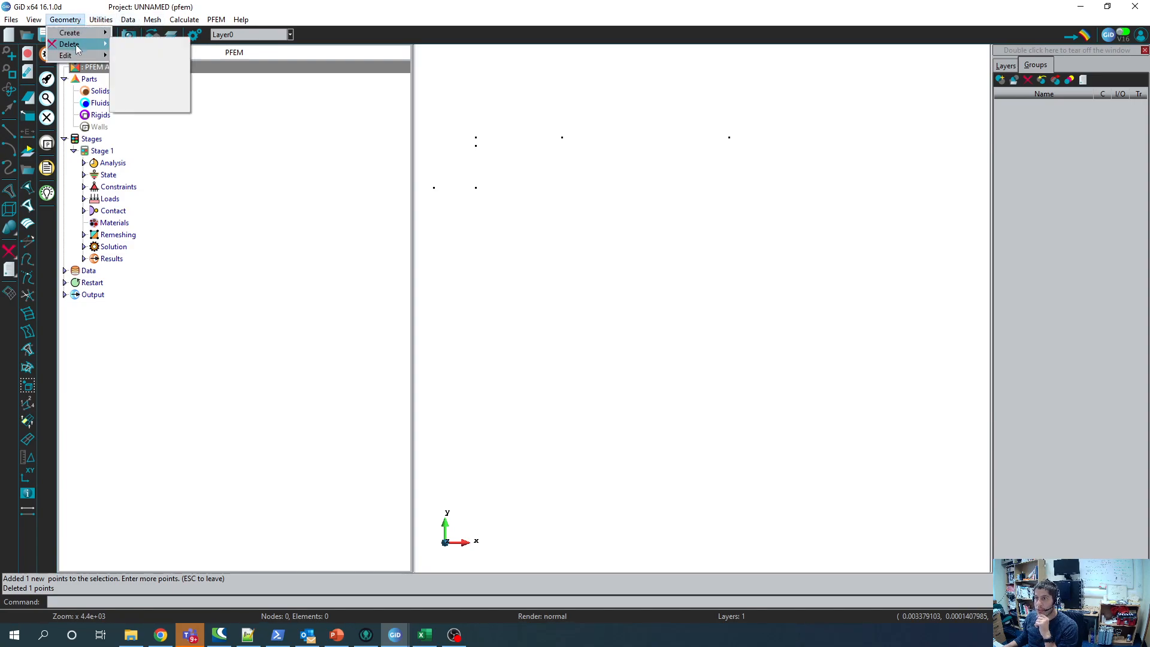
{"action": "mouse_move", "coordinate": [106, 45]}
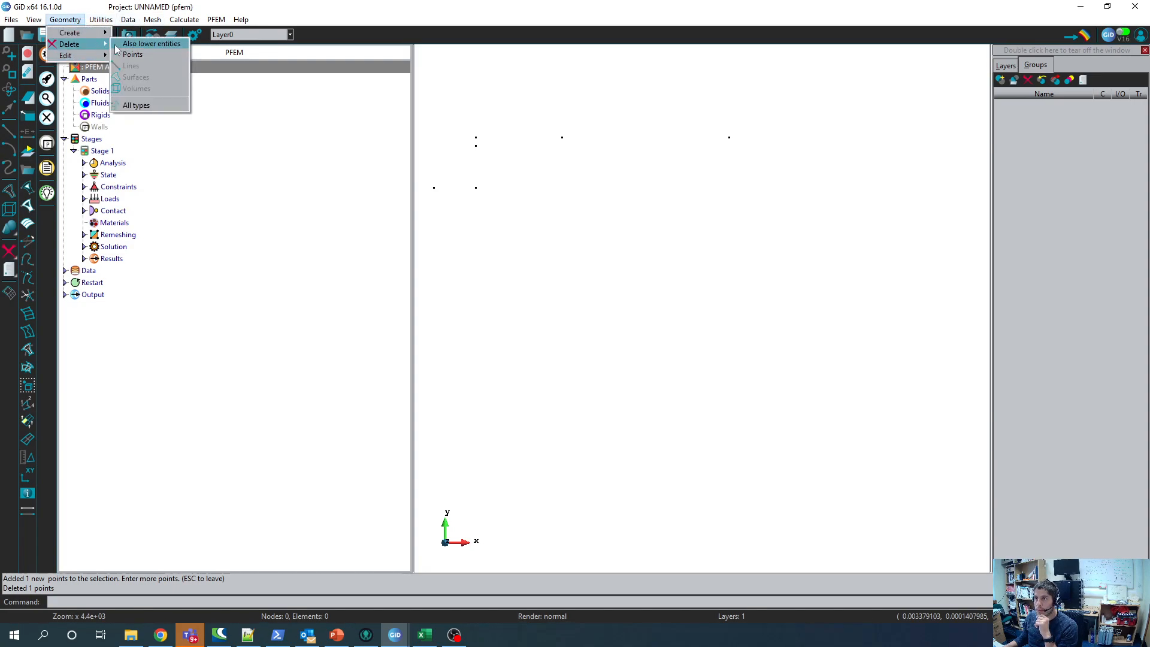
{"action": "left_click", "coordinate": [139, 54]}
{"action": "left_click", "coordinate": [562, 137]}
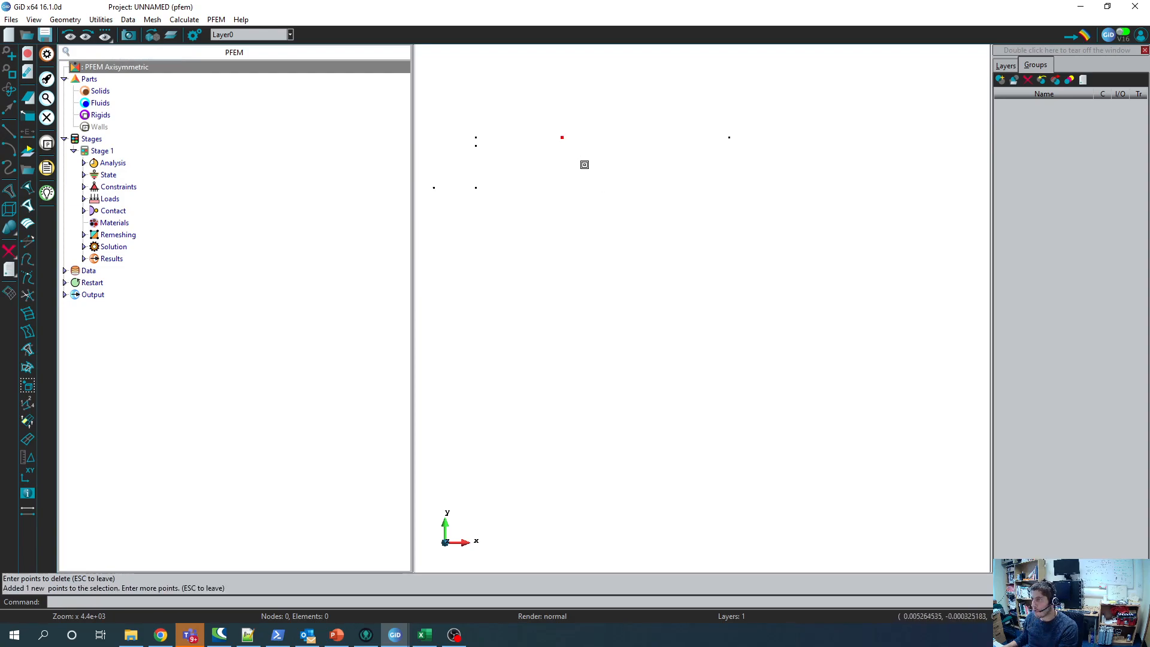
{"action": "key", "text": "Escape"}
Step: Start a line at the existing axis point just below y = 0 and join it to the next two points on the same level
{"action": "scroll", "coordinate": [555, 162], "scroll_direction": "down", "scroll_amount": 2}
{"action": "scroll", "coordinate": [556, 161], "scroll_direction": "down", "scroll_amount": 4}
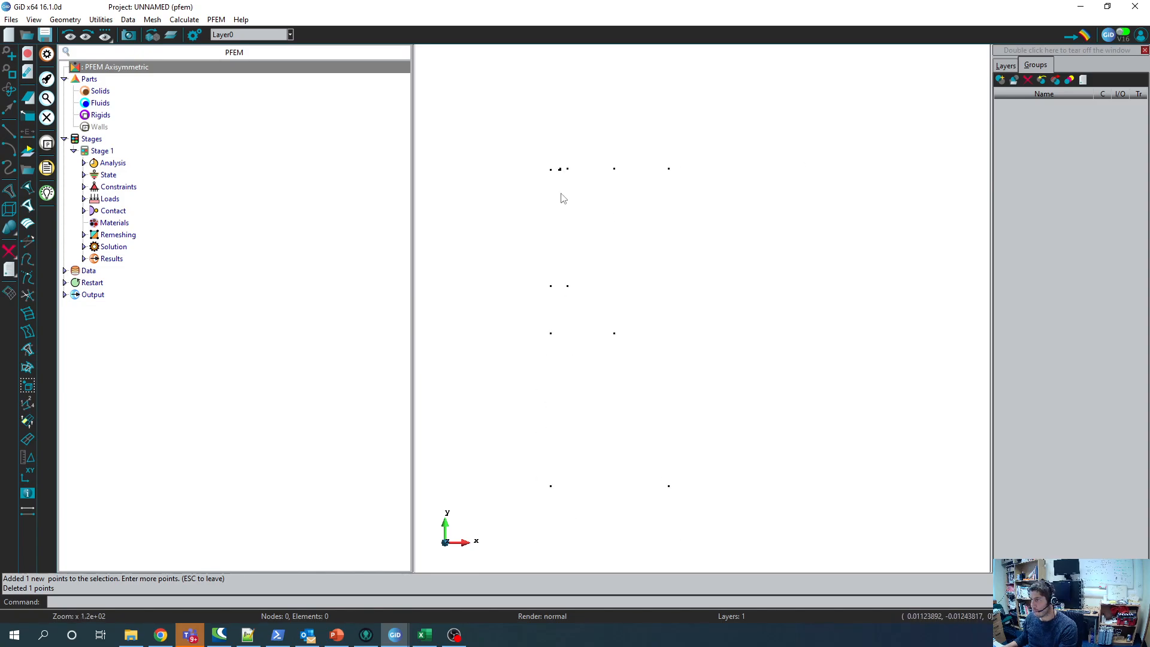
{"action": "scroll", "coordinate": [552, 176], "scroll_direction": "up", "scroll_amount": 10}
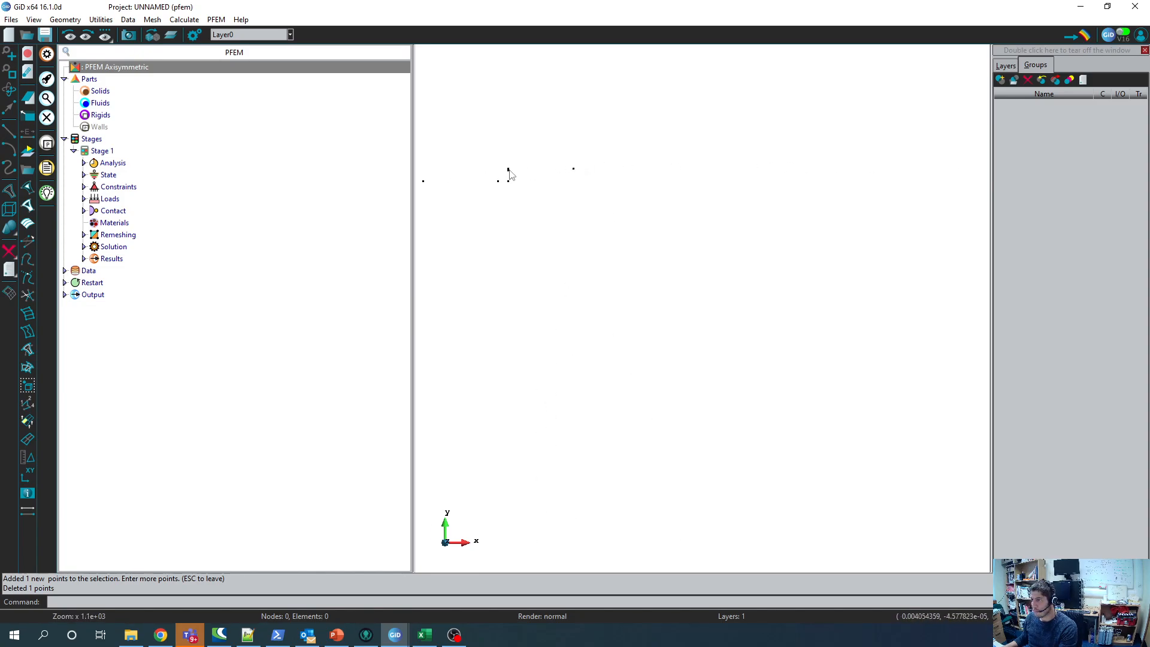
{"action": "scroll", "coordinate": [564, 195], "scroll_direction": "down", "scroll_amount": 2}
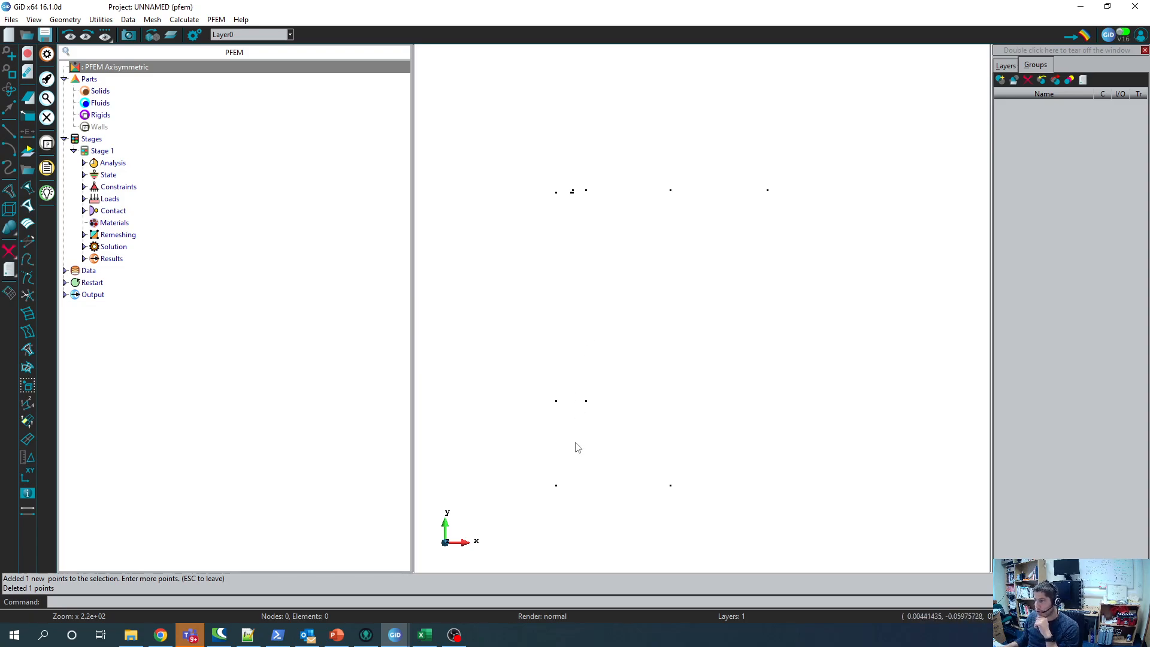
{"action": "left_click", "coordinate": [4, 134]}
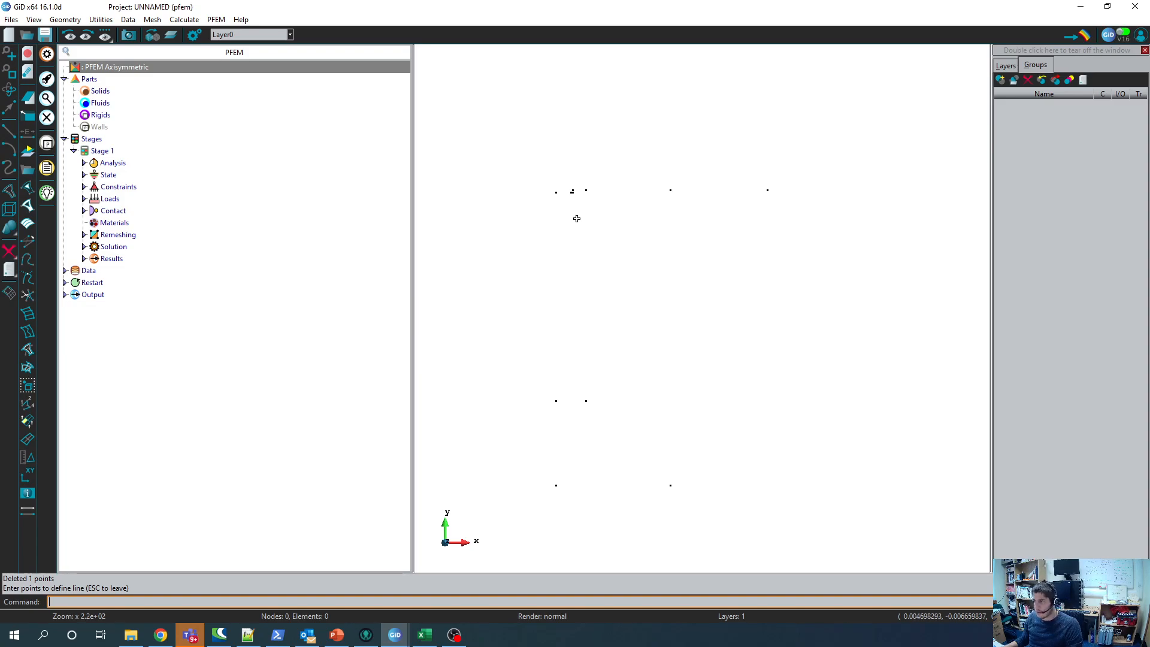
{"action": "scroll", "coordinate": [569, 206], "scroll_direction": "up", "scroll_amount": 10}
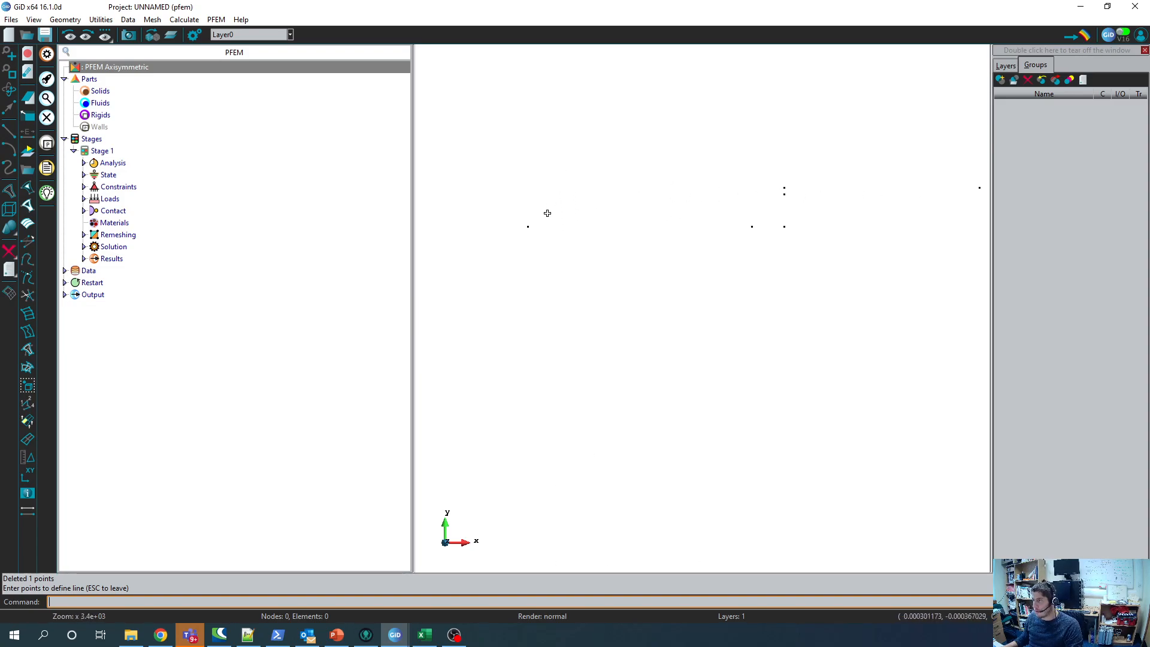
{"action": "left_click", "coordinate": [528, 226]}
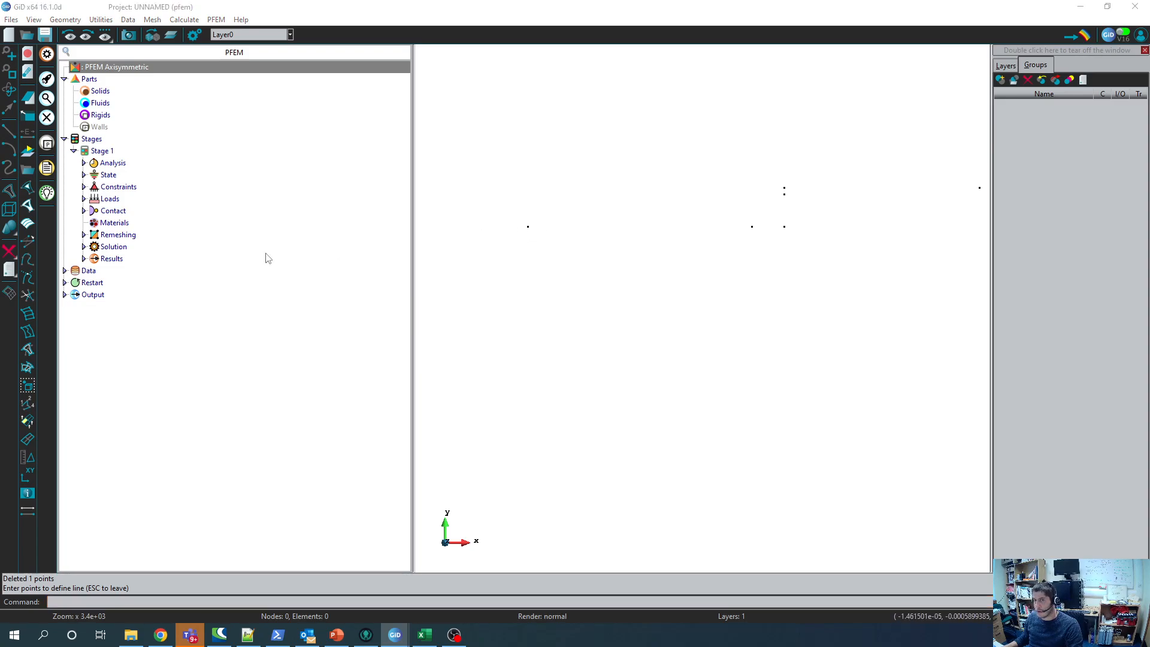
{"action": "left_click_drag", "start_coordinate": [447, 286], "coordinate": [406, 278]}
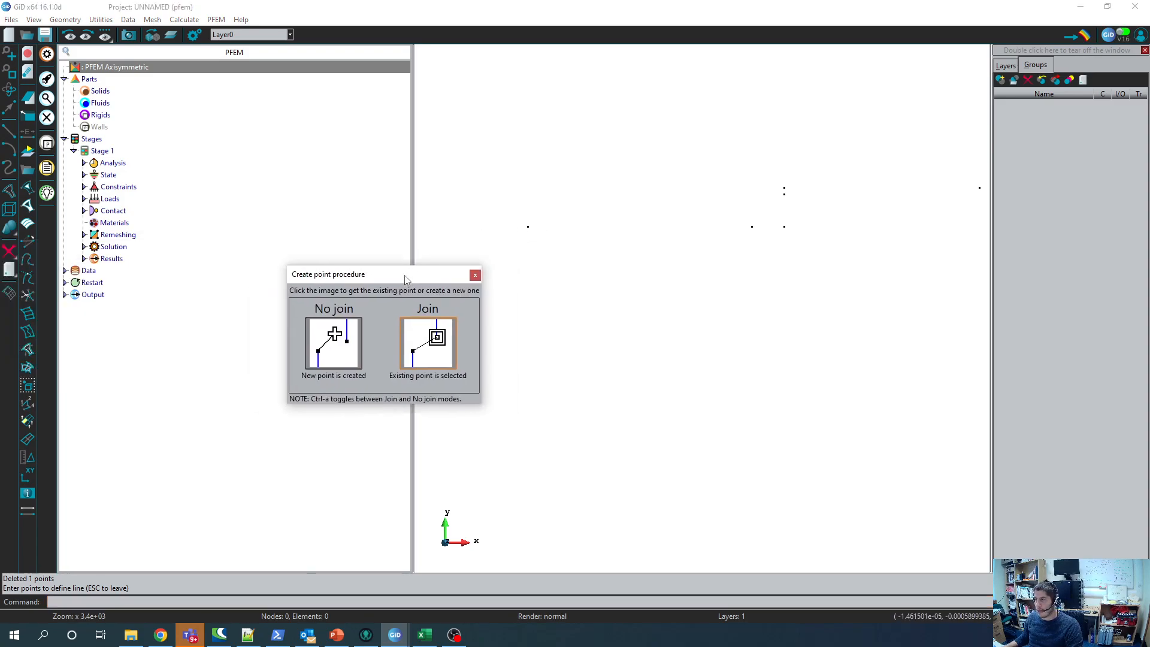
{"action": "left_click", "coordinate": [425, 340]}
{"action": "left_click", "coordinate": [753, 227]}
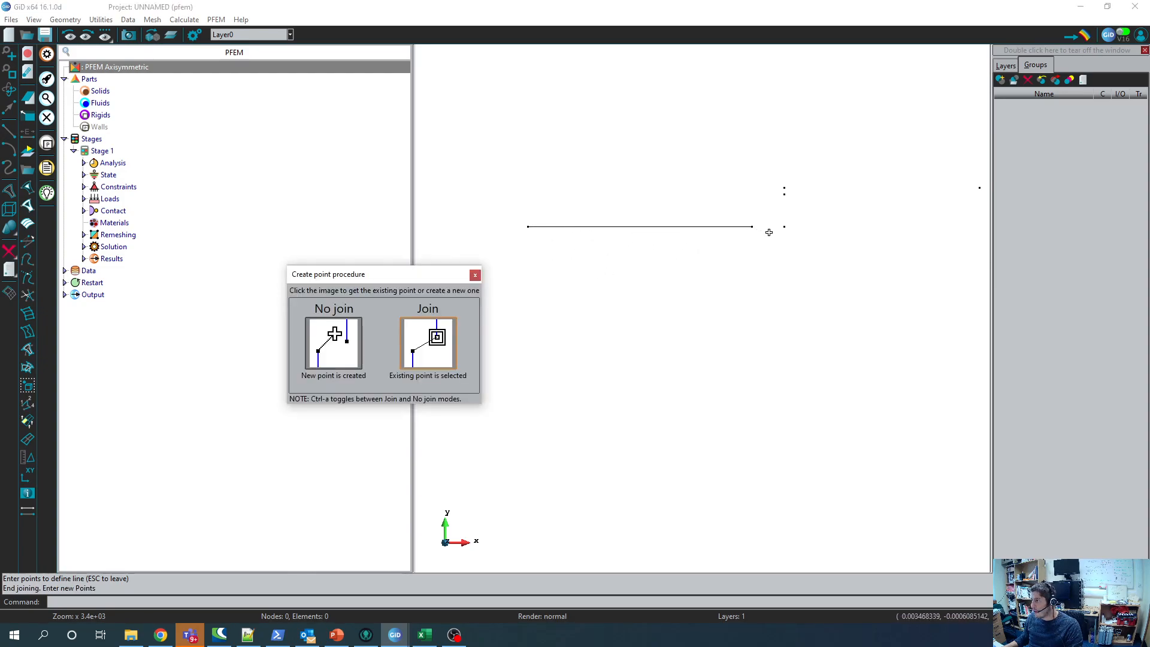
{"action": "left_click", "coordinate": [429, 346]}
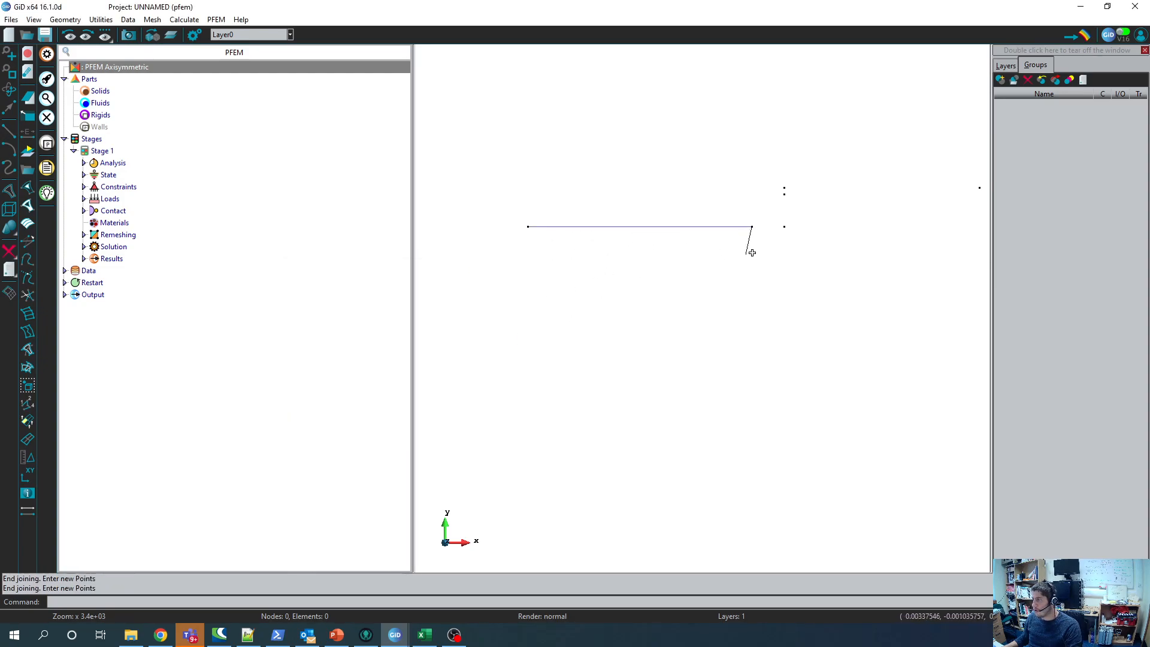
{"action": "left_click", "coordinate": [784, 226]}
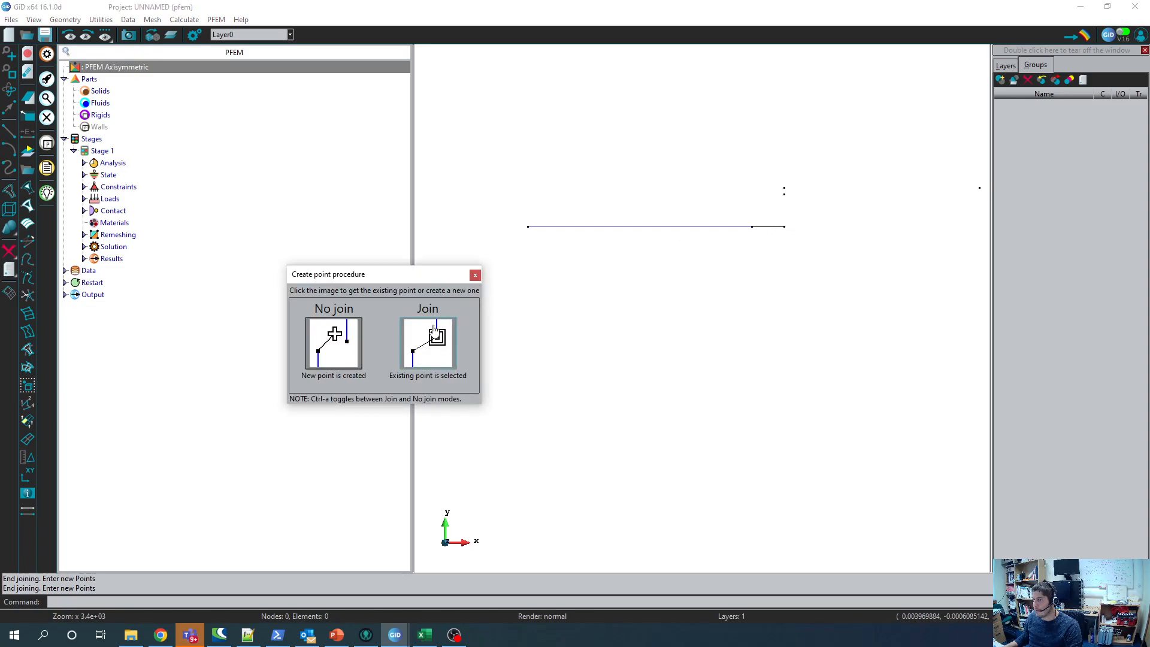
Step: Continue the line vertically through the two existing points above, up to the y = 0 level
{"action": "left_click", "coordinate": [435, 329]}
{"action": "left_click", "coordinate": [785, 193]}
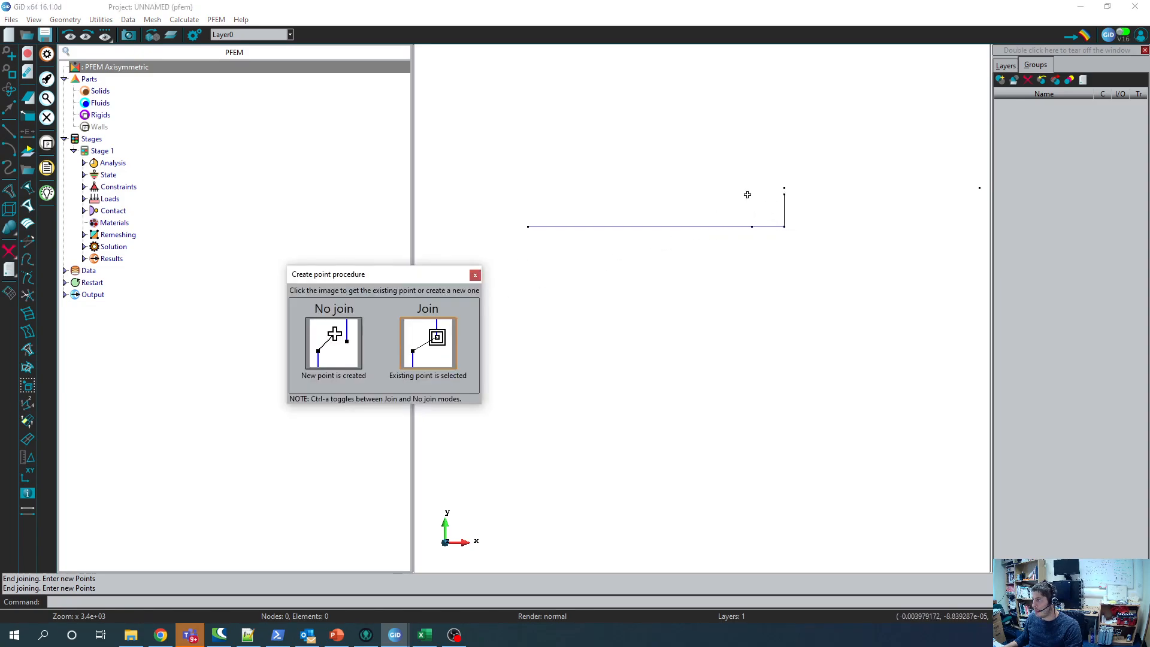
{"action": "left_click", "coordinate": [424, 343]}
{"action": "left_click", "coordinate": [786, 192]}
{"action": "left_click", "coordinate": [437, 353]}
Step: Extend the line along the y = 0 level, joining the existing points at about x = 0.007 and x = 0.027
{"action": "scroll", "coordinate": [721, 180], "scroll_direction": "up", "scroll_amount": 2}
{"action": "scroll", "coordinate": [686, 196], "scroll_direction": "down", "scroll_amount": 5}
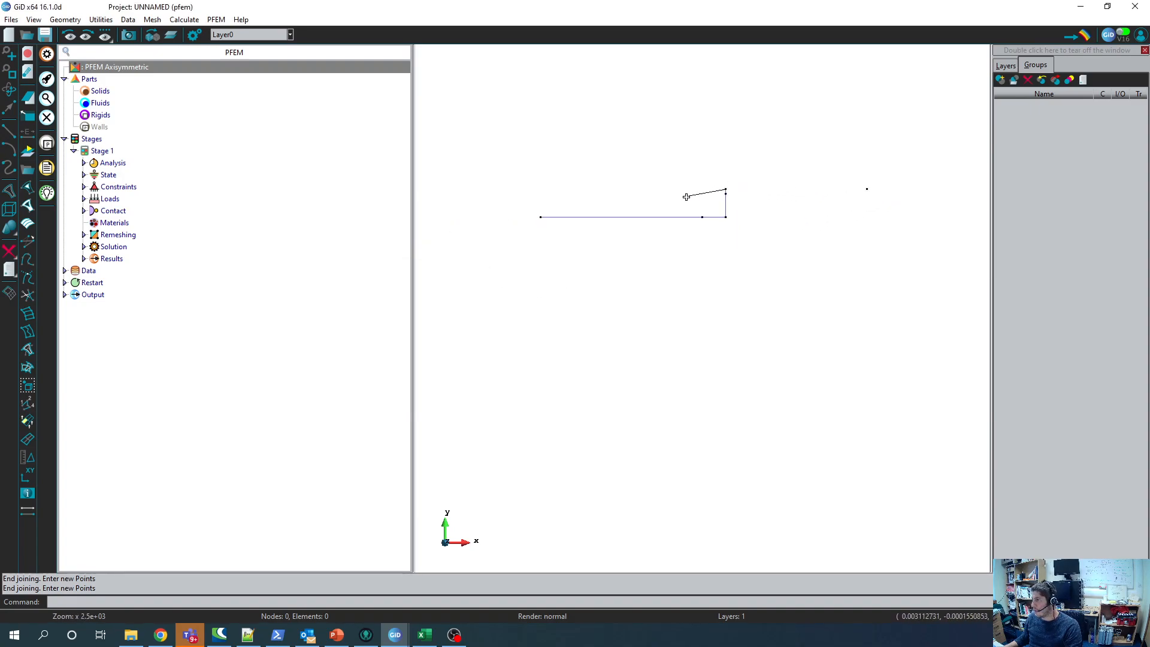
{"action": "scroll", "coordinate": [779, 192], "scroll_direction": "up", "scroll_amount": 1}
{"action": "left_click", "coordinate": [779, 192]}
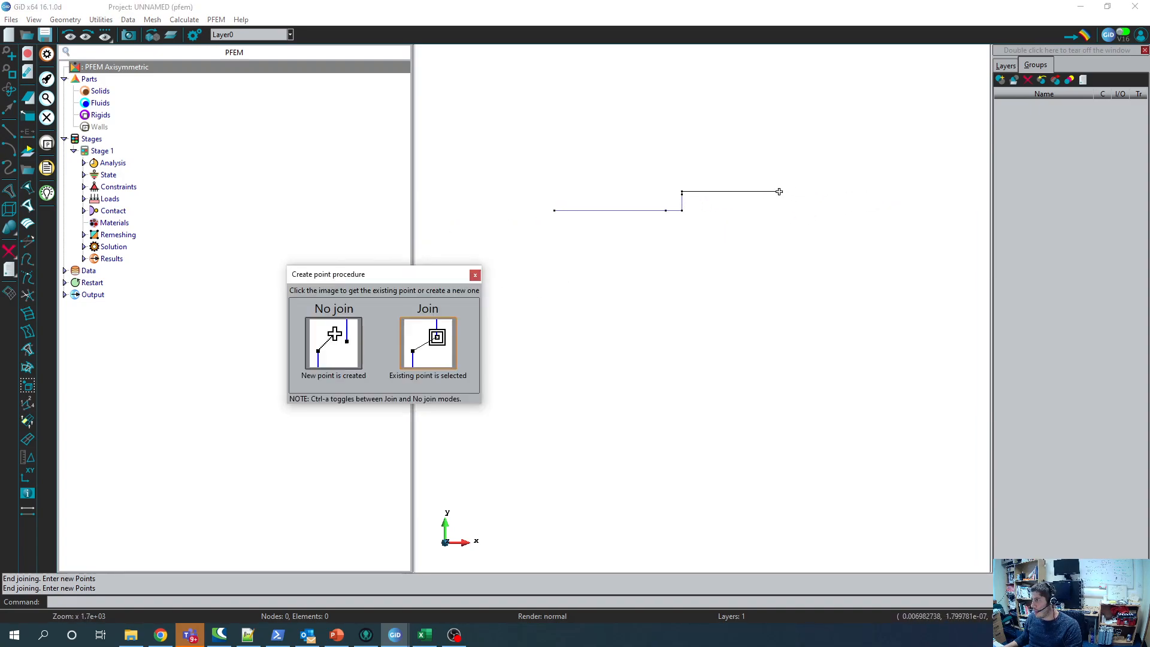
{"action": "left_click", "coordinate": [408, 362]}
{"action": "scroll", "coordinate": [514, 244], "scroll_direction": "up", "scroll_amount": 2}
{"action": "scroll", "coordinate": [513, 244], "scroll_direction": "down", "scroll_amount": 5}
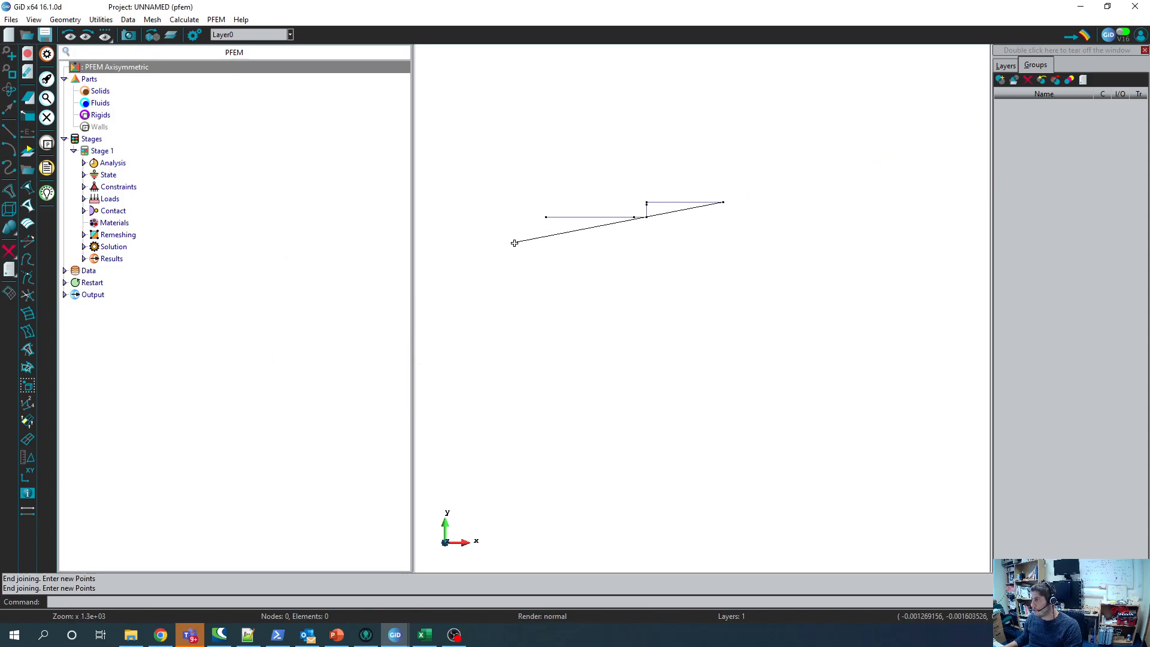
{"action": "left_click", "coordinate": [885, 221]}
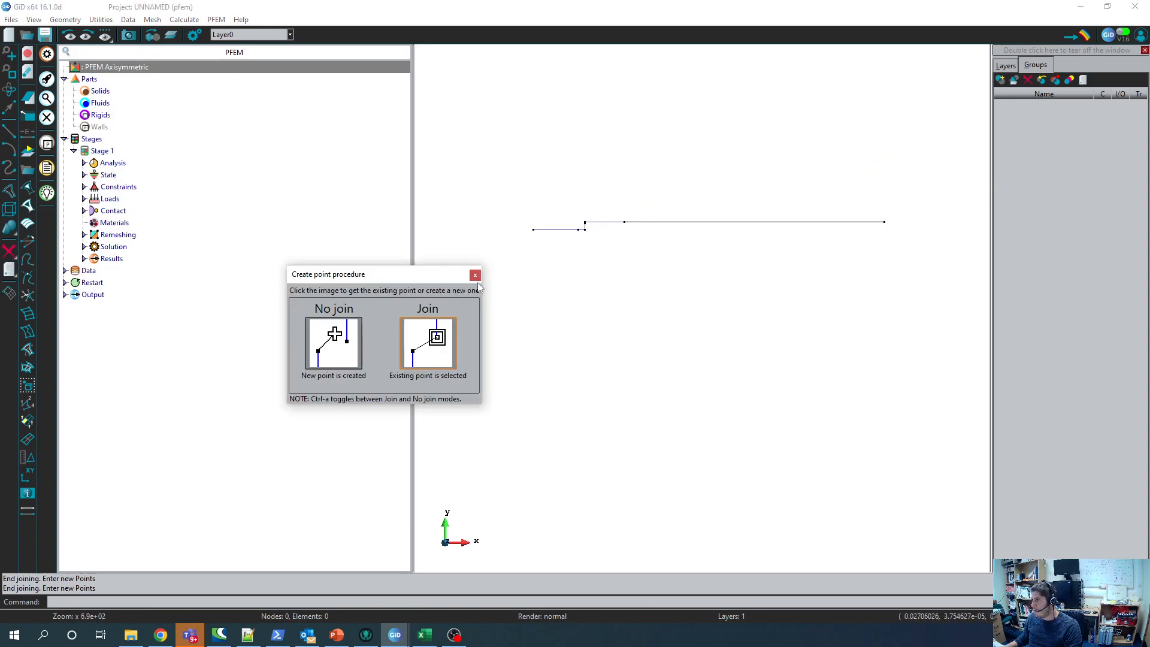
{"action": "left_click", "coordinate": [418, 341]}
Step: Extend the line along y = 0 to the existing outermost point of the domain
{"action": "scroll", "coordinate": [713, 314], "scroll_direction": "down", "scroll_amount": 4}
{"action": "scroll", "coordinate": [825, 293], "scroll_direction": "up", "scroll_amount": 1}
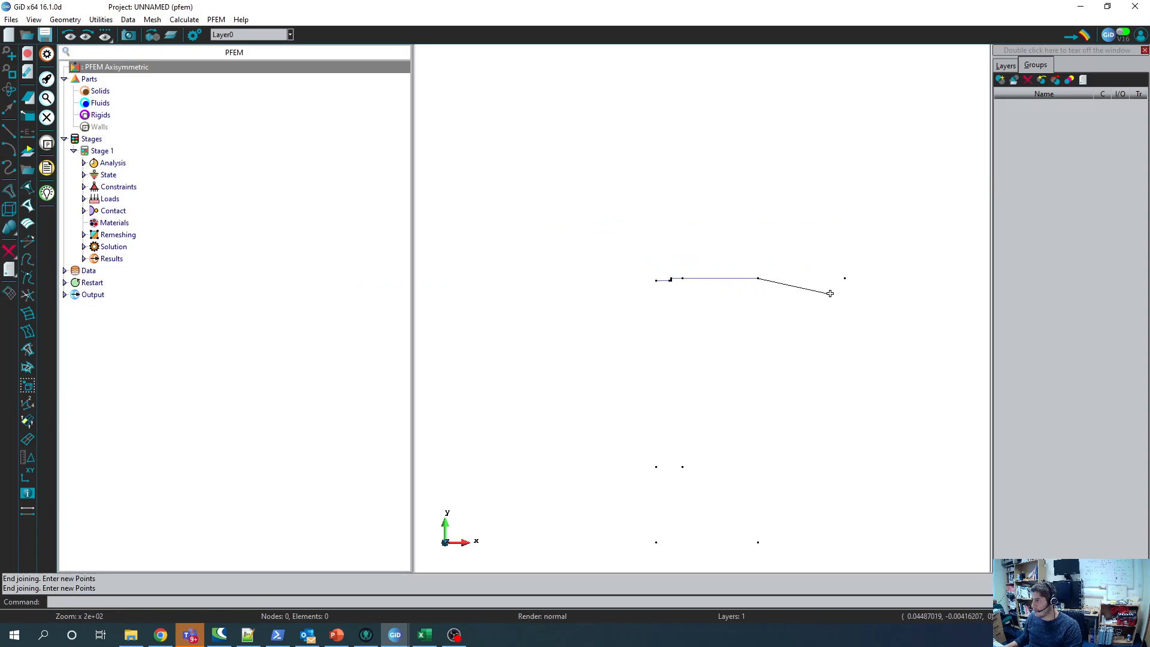
{"action": "left_click", "coordinate": [846, 279]}
{"action": "left_click", "coordinate": [407, 358]}
{"action": "scroll", "coordinate": [782, 326], "scroll_direction": "down", "scroll_amount": 3}
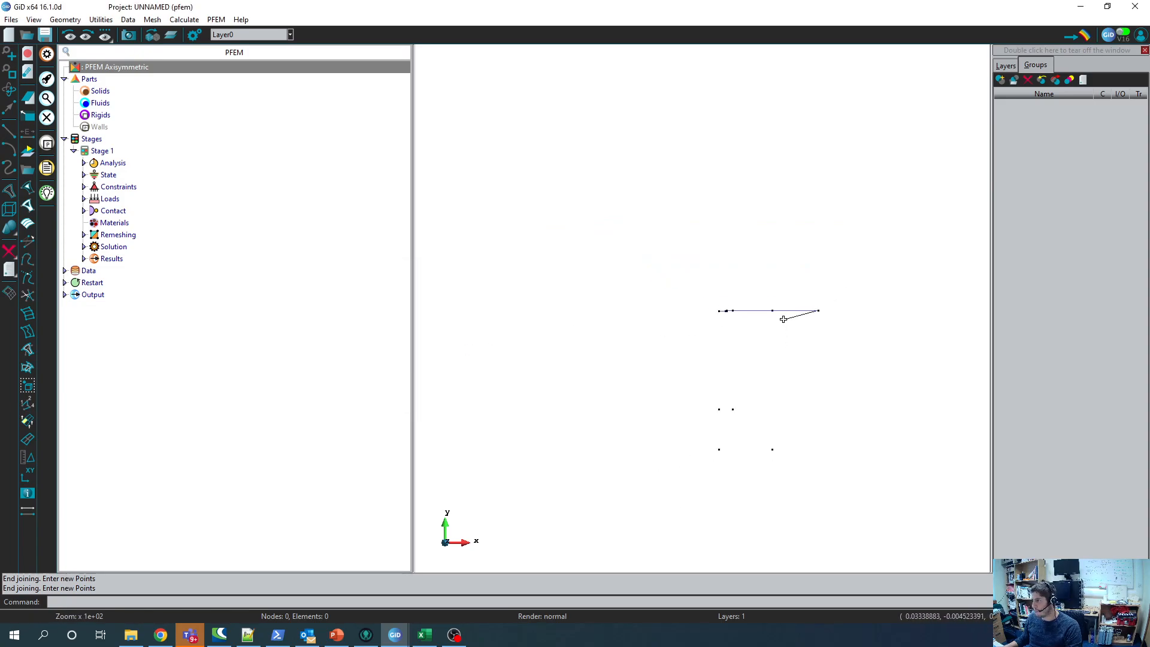
Step: Draw the outer vertical edge down to the lower corner point and the base edge back to the axis, joining existing points
{"action": "left_click", "coordinate": [815, 503]}
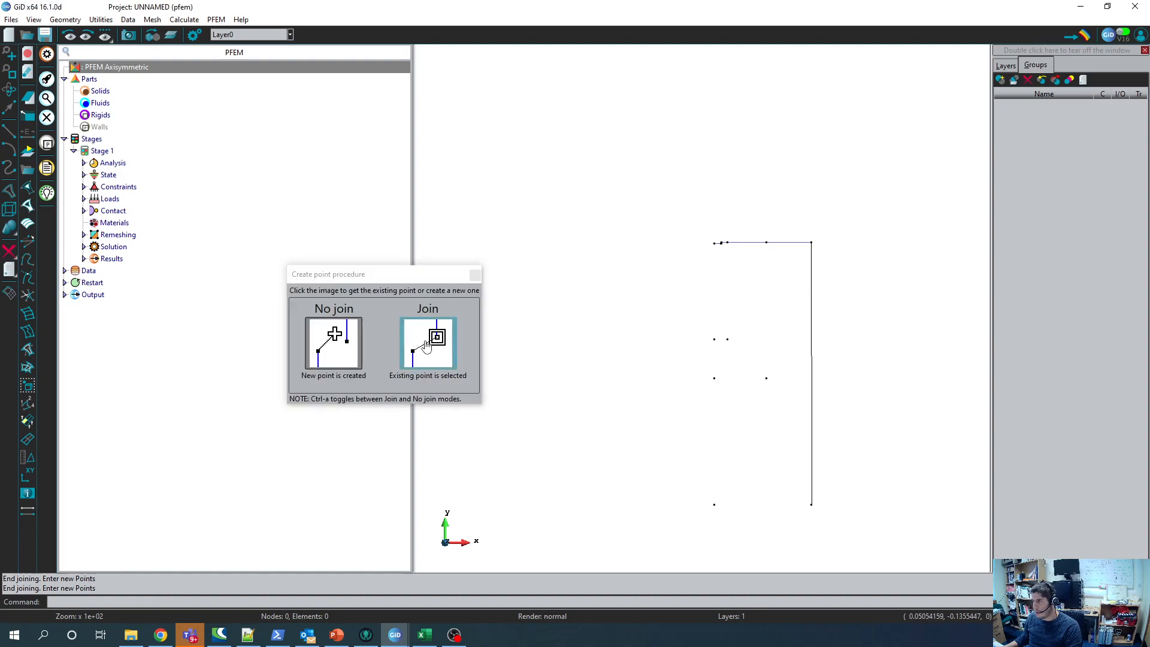
{"action": "left_click", "coordinate": [413, 345]}
{"action": "left_click", "coordinate": [712, 504]}
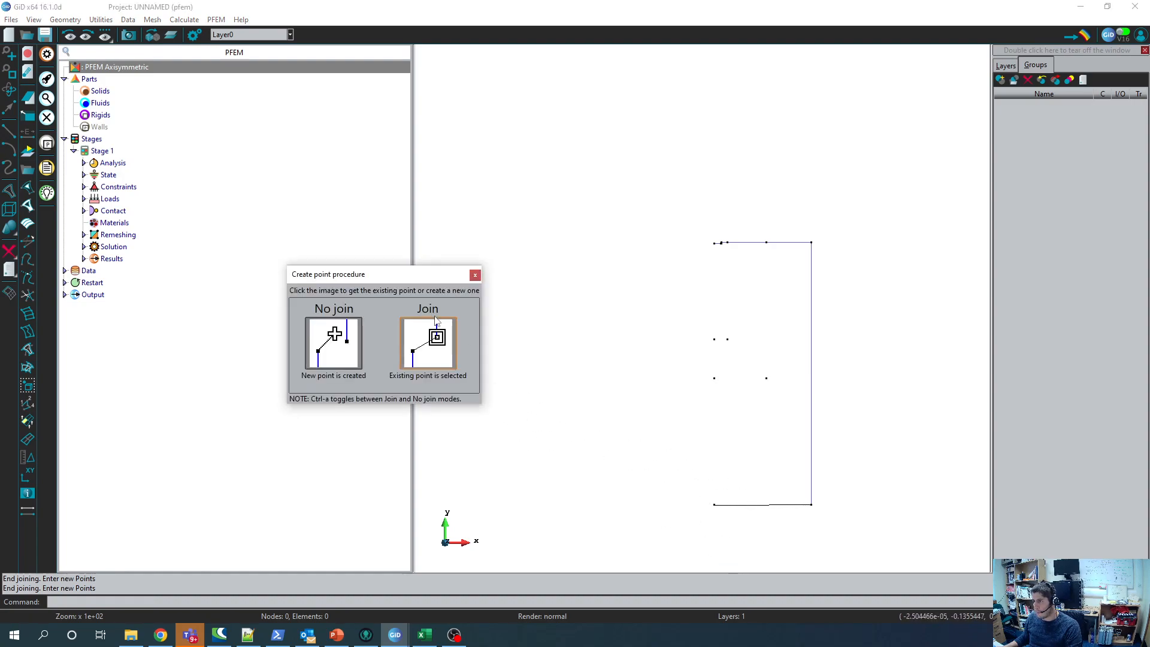
{"action": "left_click", "coordinate": [435, 320]}
Step: Close the outer contour by continuing up the axis through the two intermediate points to the starting point, and finish the line chain
{"action": "left_click", "coordinate": [713, 379]}
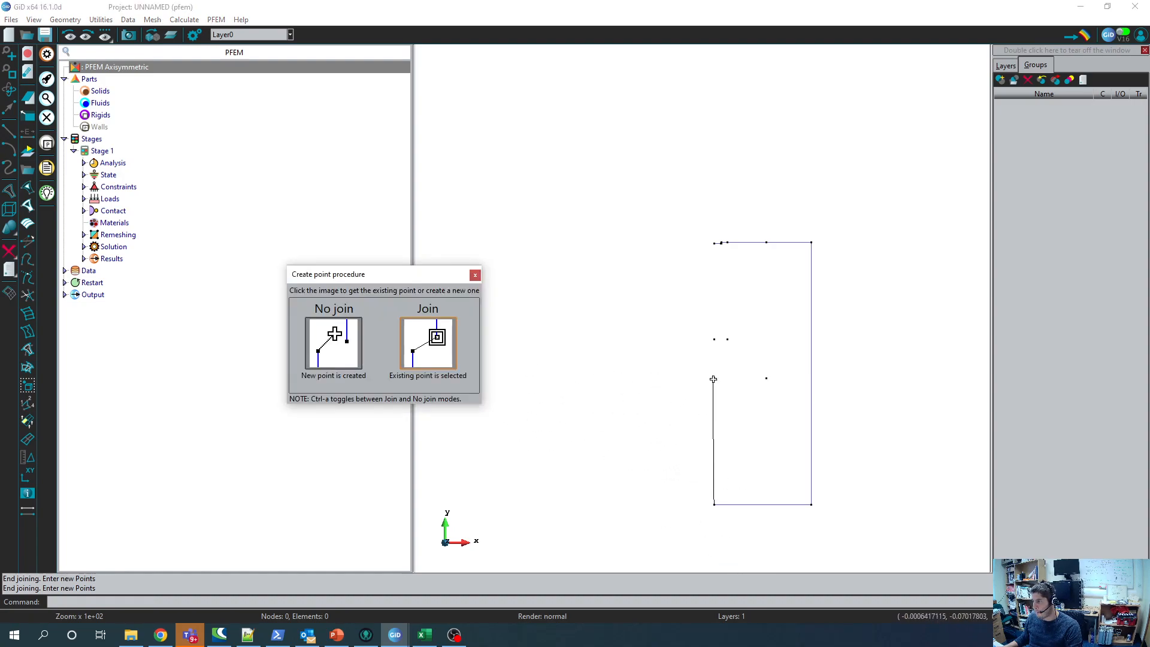
{"action": "left_click", "coordinate": [455, 343]}
{"action": "left_click", "coordinate": [715, 340]}
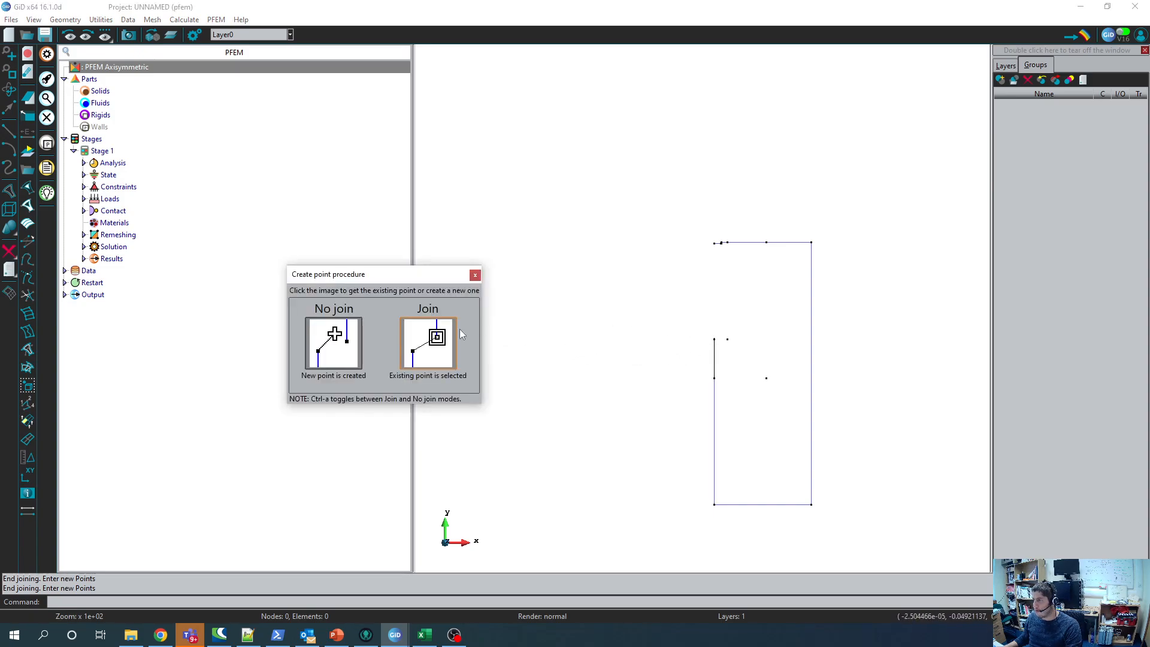
{"action": "left_click", "coordinate": [459, 329]}
{"action": "scroll", "coordinate": [710, 244], "scroll_direction": "up", "scroll_amount": 1}
{"action": "scroll", "coordinate": [719, 246], "scroll_direction": "up", "scroll_amount": 4}
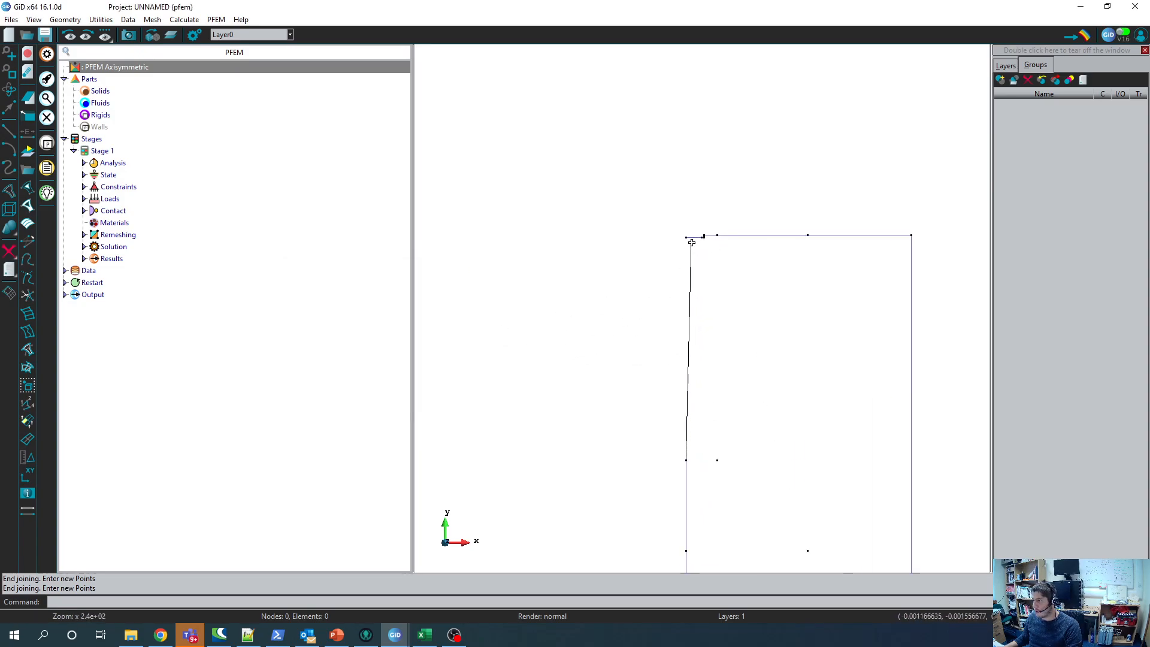
{"action": "left_click", "coordinate": [687, 238]}
{"action": "left_click", "coordinate": [417, 323]}
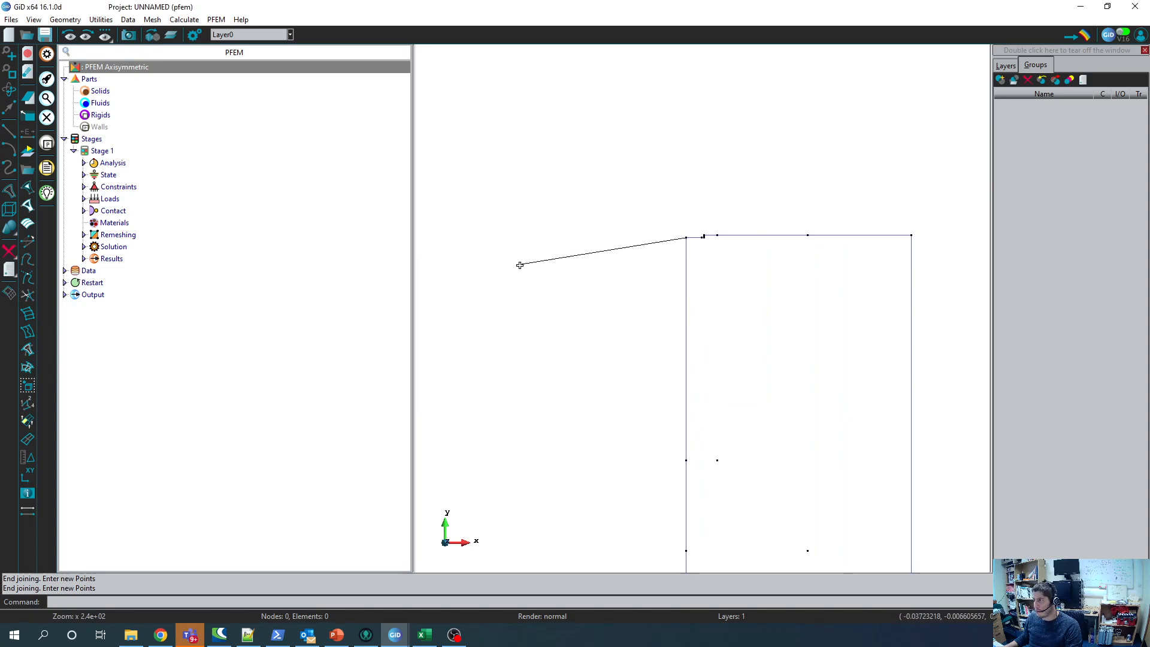
{"action": "key", "text": "Escape"}
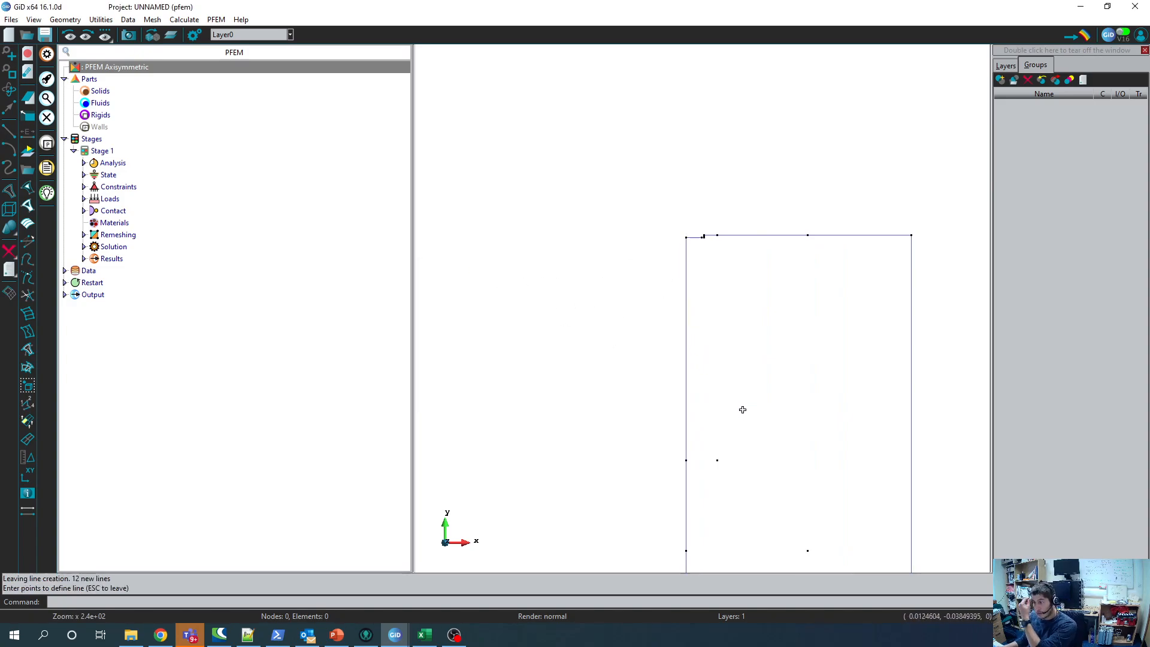
Step: Draw the narrow inner region's boundary from the y = 0 point at about x = 0.007 down to the point below and across to the axis
{"action": "left_click", "coordinate": [718, 237]}
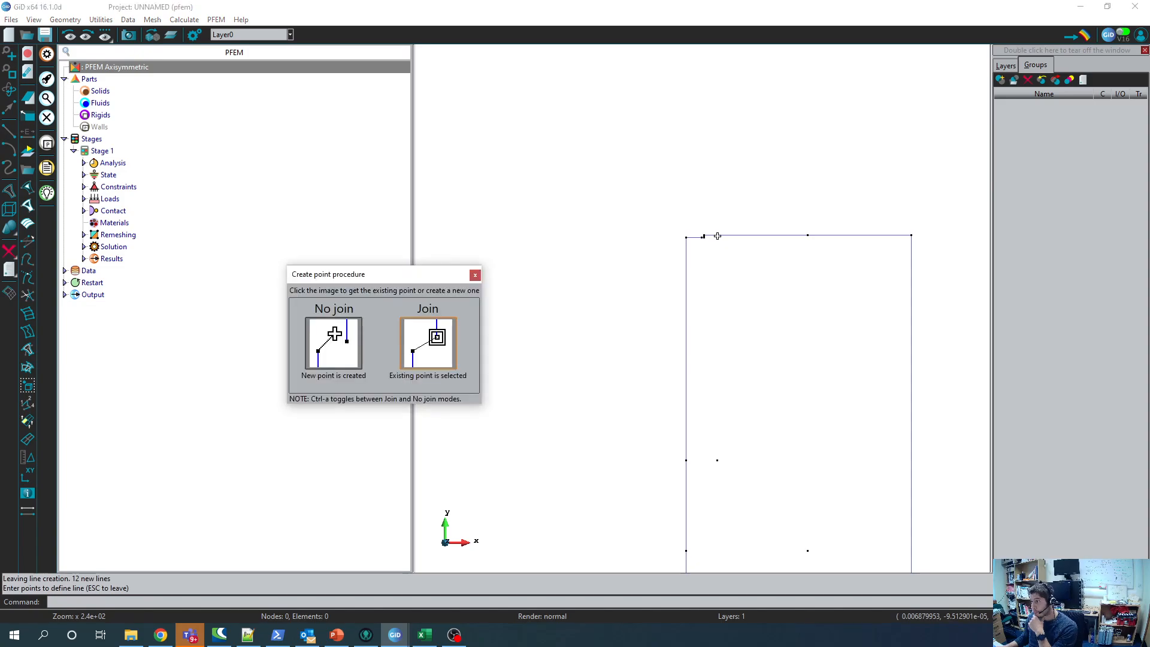
{"action": "left_click", "coordinate": [448, 367]}
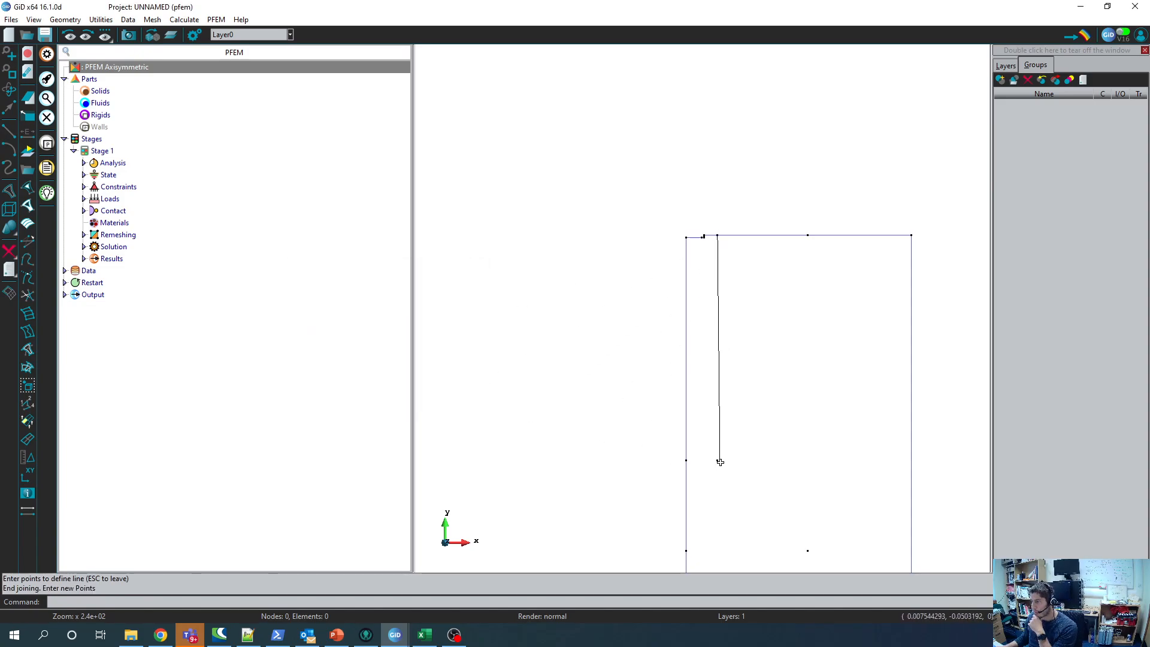
{"action": "left_click", "coordinate": [718, 461]}
{"action": "left_click", "coordinate": [443, 354]}
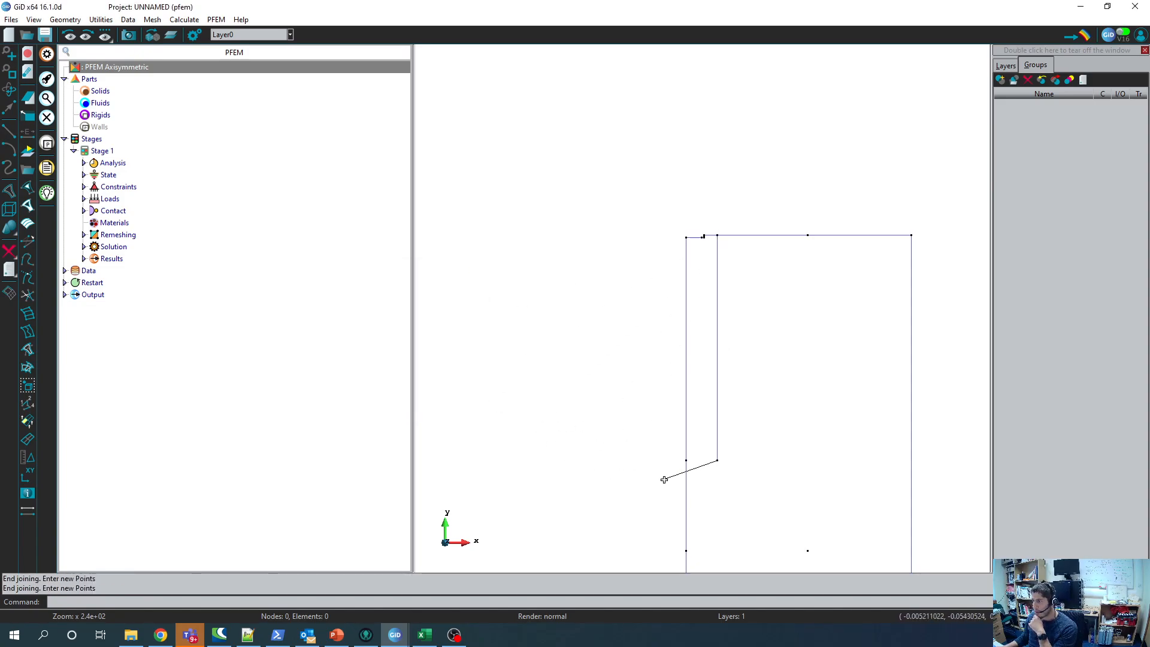
{"action": "left_click", "coordinate": [687, 462]}
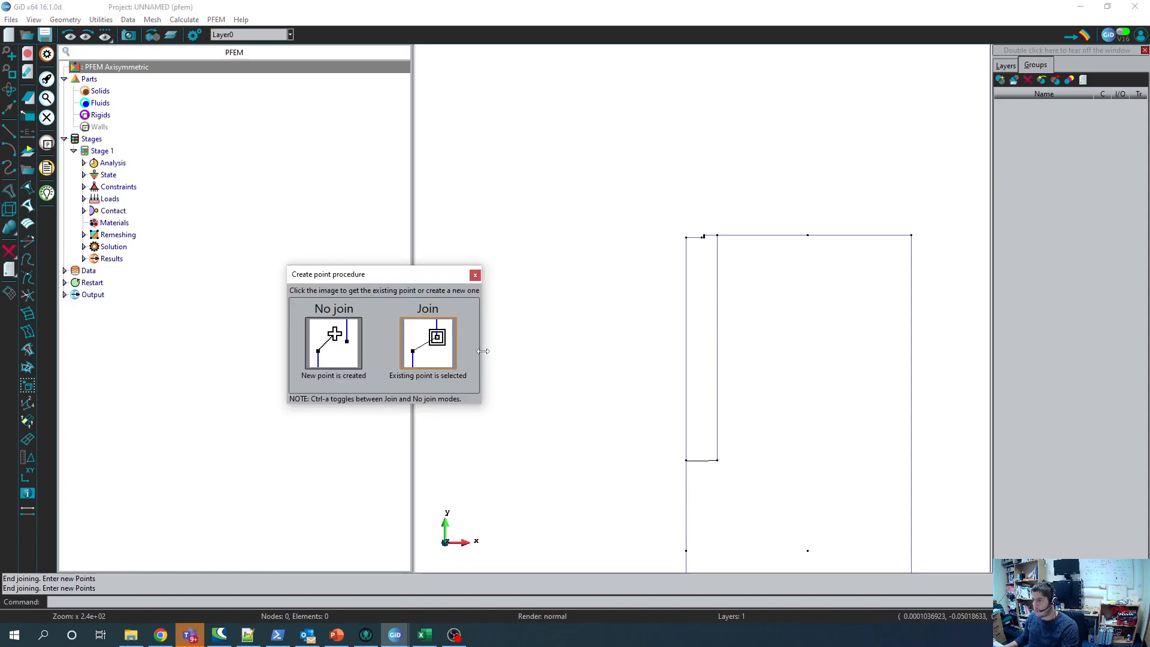
{"action": "left_click", "coordinate": [443, 354]}
{"action": "key", "text": "Escape"}
Step: Draw the wider inner region's boundary from the axis point at y = -0.07 to x = 0.027 and up to the y = 0 level
{"action": "left_click", "coordinate": [688, 551]}
{"action": "left_click", "coordinate": [443, 350]}
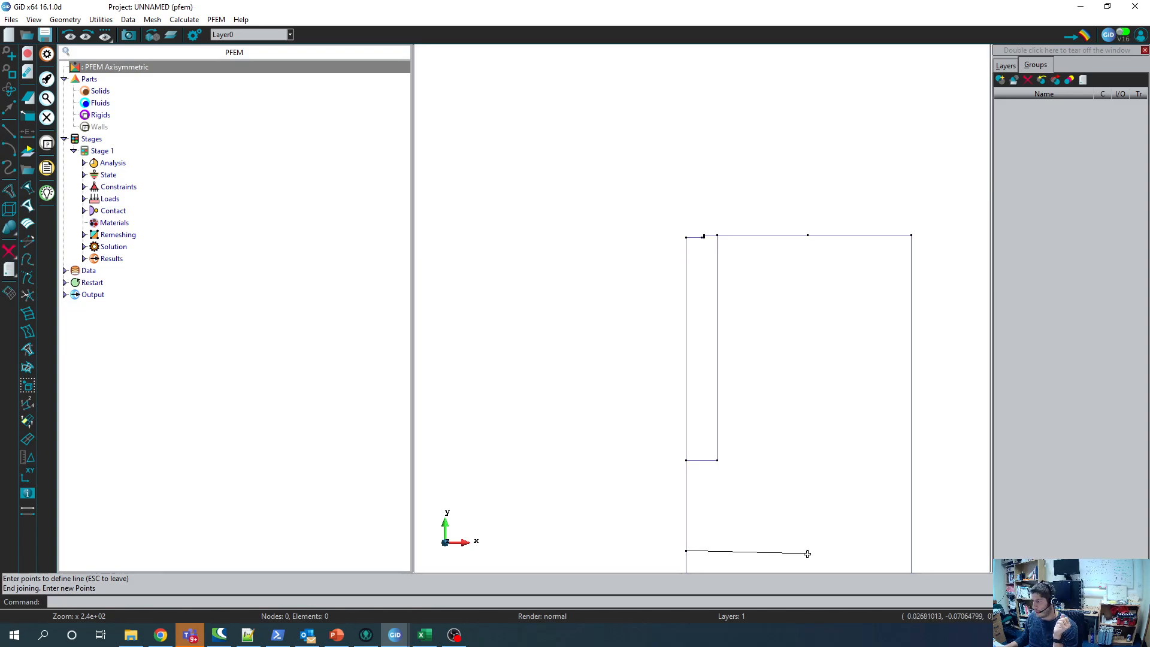
{"action": "left_click", "coordinate": [809, 550]}
{"action": "left_click", "coordinate": [456, 376]}
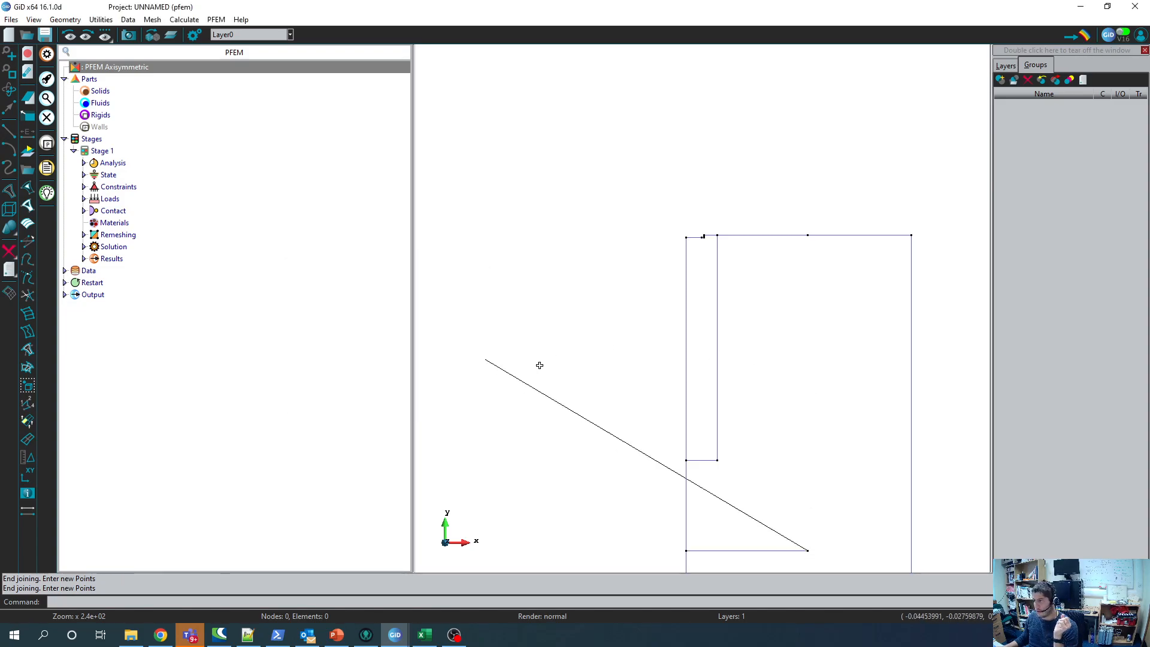
{"action": "left_click", "coordinate": [807, 237]}
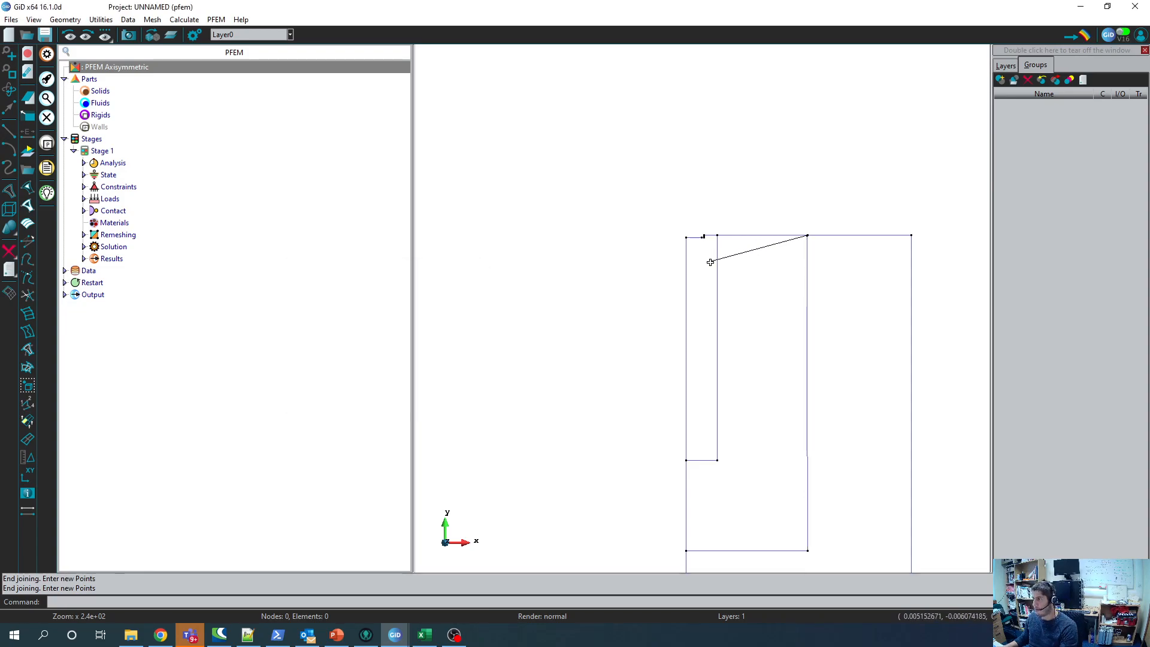
{"action": "key", "text": "Escape"}
Step: Inspect the finished contour and how the vertical line at x = 0.027 meets the y = 0 edge
{"action": "scroll", "coordinate": [699, 272], "scroll_direction": "down", "scroll_amount": 8}
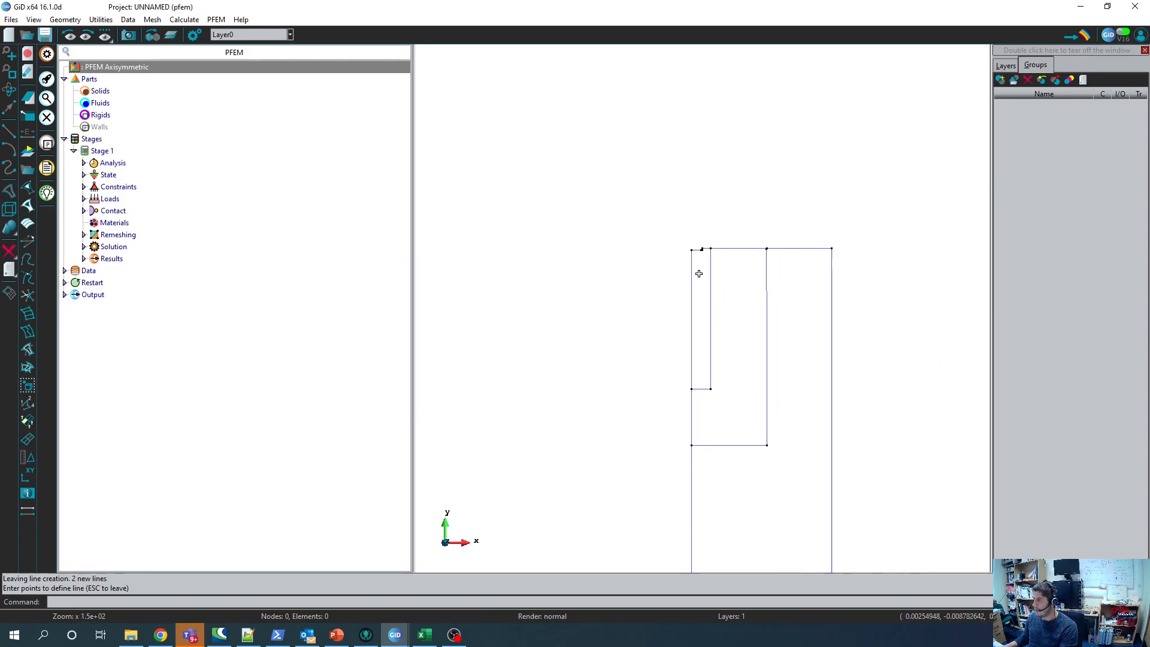
{"action": "scroll", "coordinate": [746, 397], "scroll_direction": "up", "scroll_amount": 6}
{"action": "scroll", "coordinate": [749, 396], "scroll_direction": "up", "scroll_amount": 1}
{"action": "scroll", "coordinate": [752, 401], "scroll_direction": "down", "scroll_amount": 2}
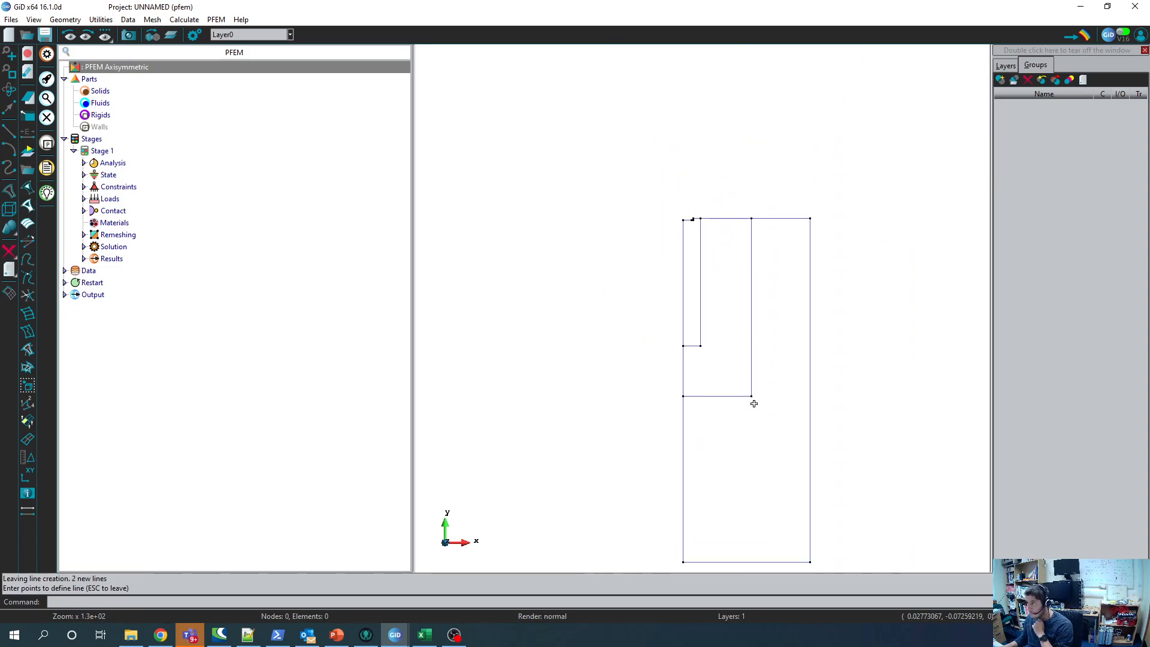
{"action": "scroll", "coordinate": [756, 395], "scroll_direction": "up", "scroll_amount": 4}
{"action": "scroll", "coordinate": [753, 406], "scroll_direction": "down", "scroll_amount": 2}
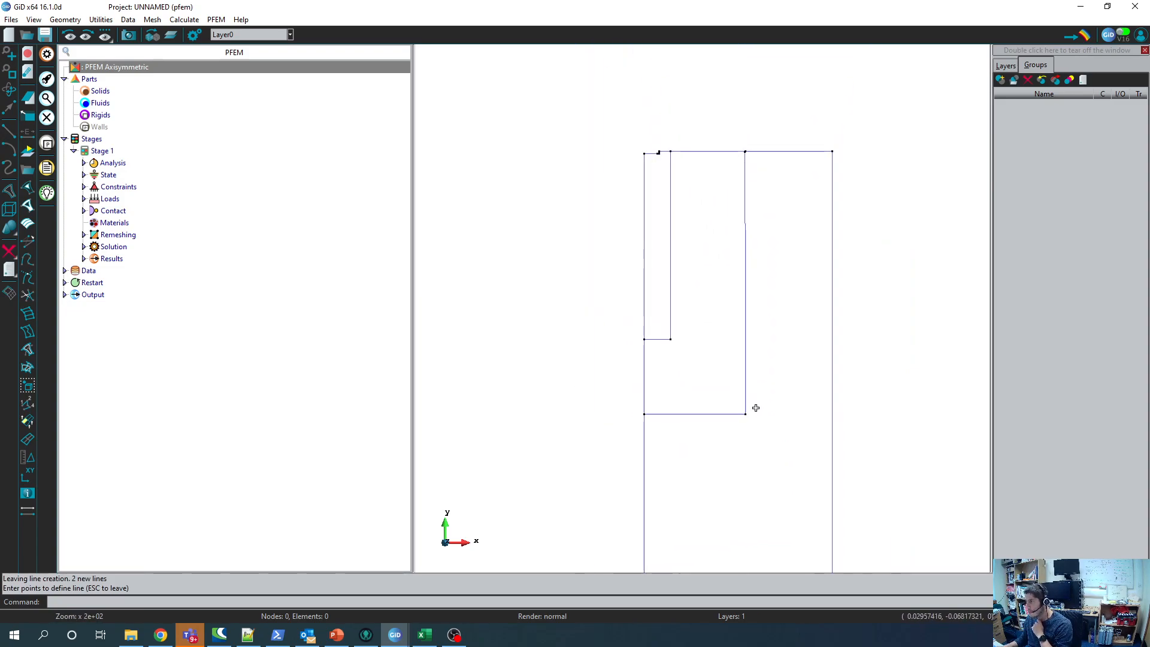
{"action": "scroll", "coordinate": [760, 165], "scroll_direction": "down", "scroll_amount": 2}
{"action": "scroll", "coordinate": [759, 164], "scroll_direction": "up", "scroll_amount": 9}
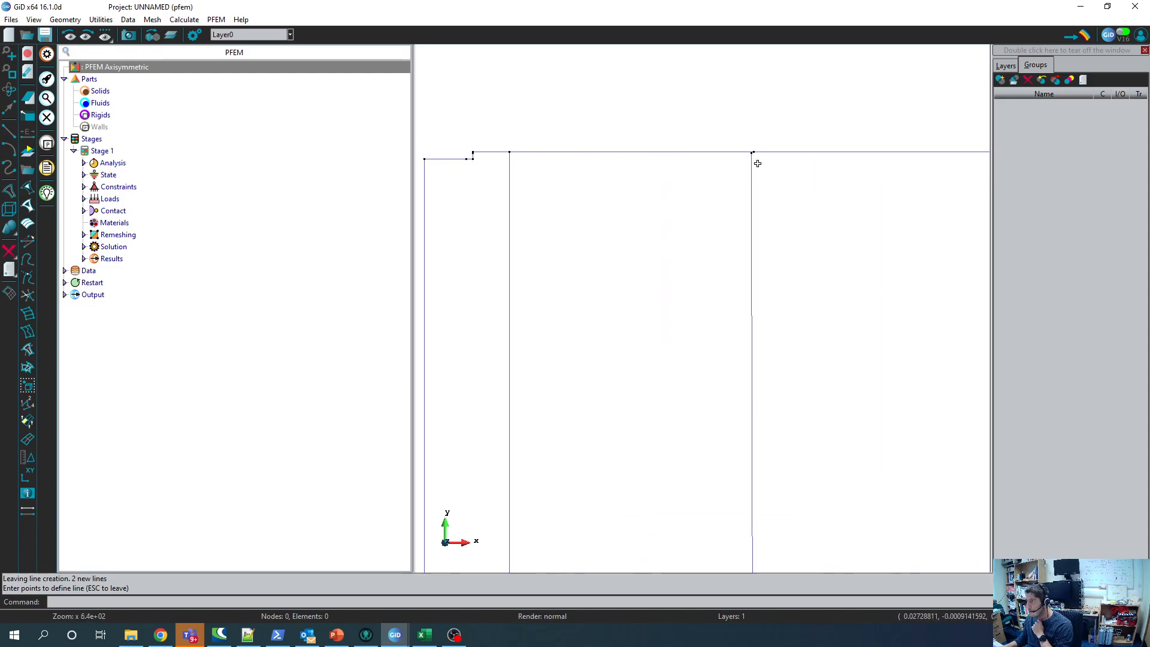
Step: Delete the vertical line at about x = 0.027 that stops just short of the y = 0 edge
{"action": "scroll", "coordinate": [758, 163], "scroll_direction": "up", "scroll_amount": 3}
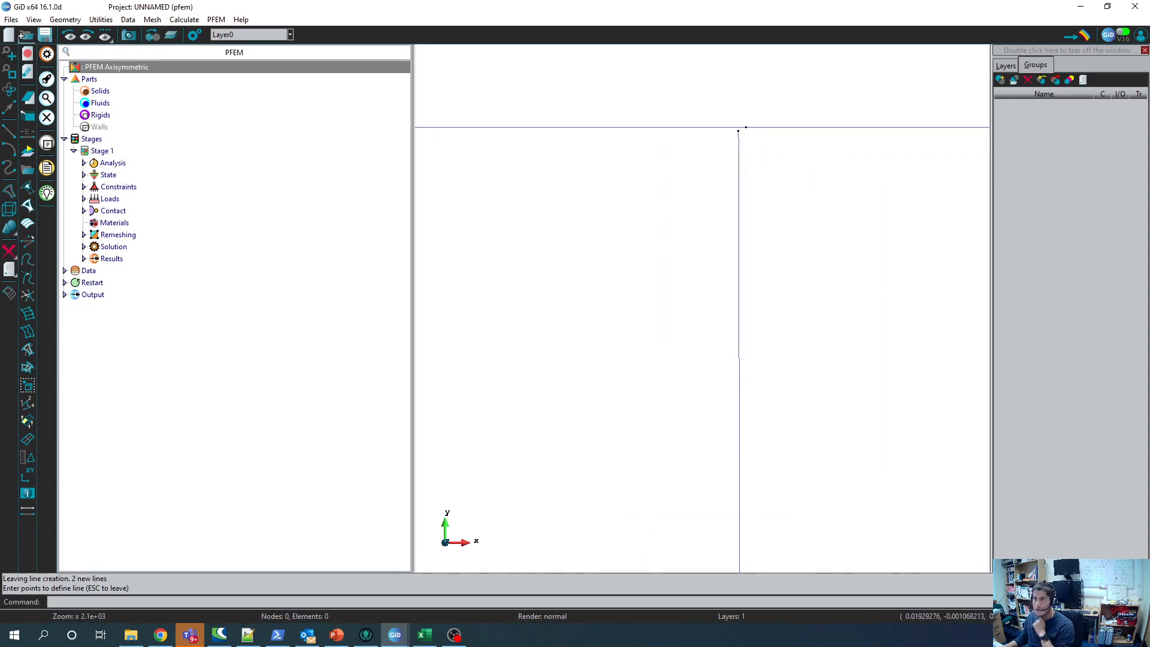
{"action": "left_click", "coordinate": [65, 20]}
{"action": "mouse_move", "coordinate": [84, 44]}
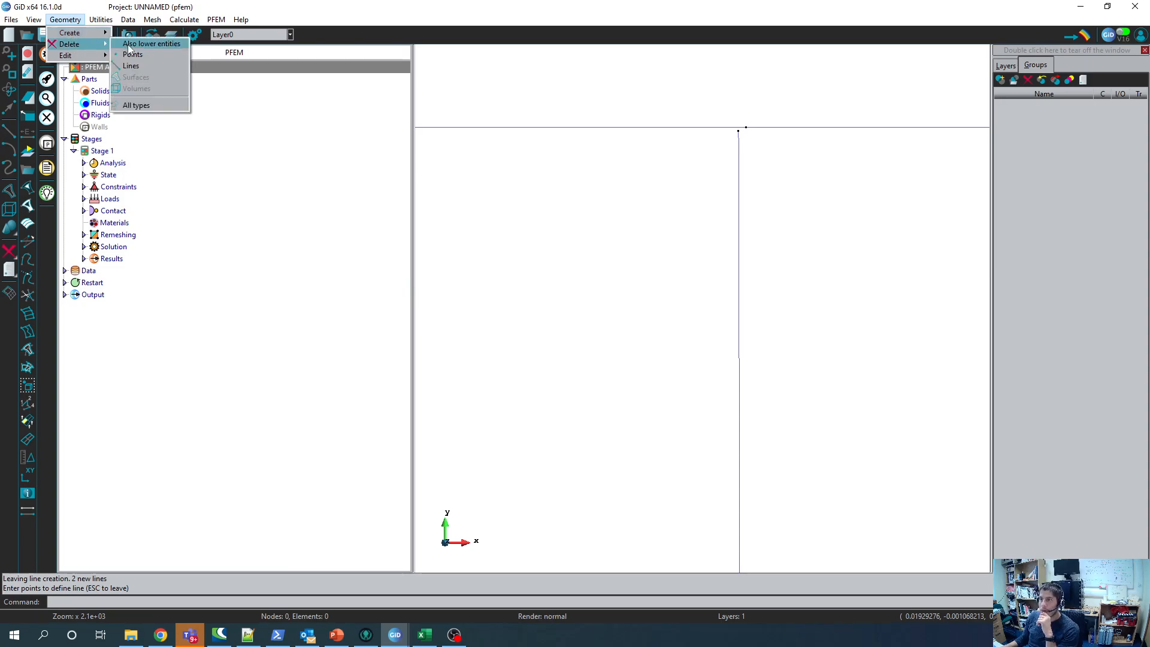
{"action": "left_click", "coordinate": [131, 65]}
{"action": "left_click", "coordinate": [740, 227]}
{"action": "key", "text": "Escape"}
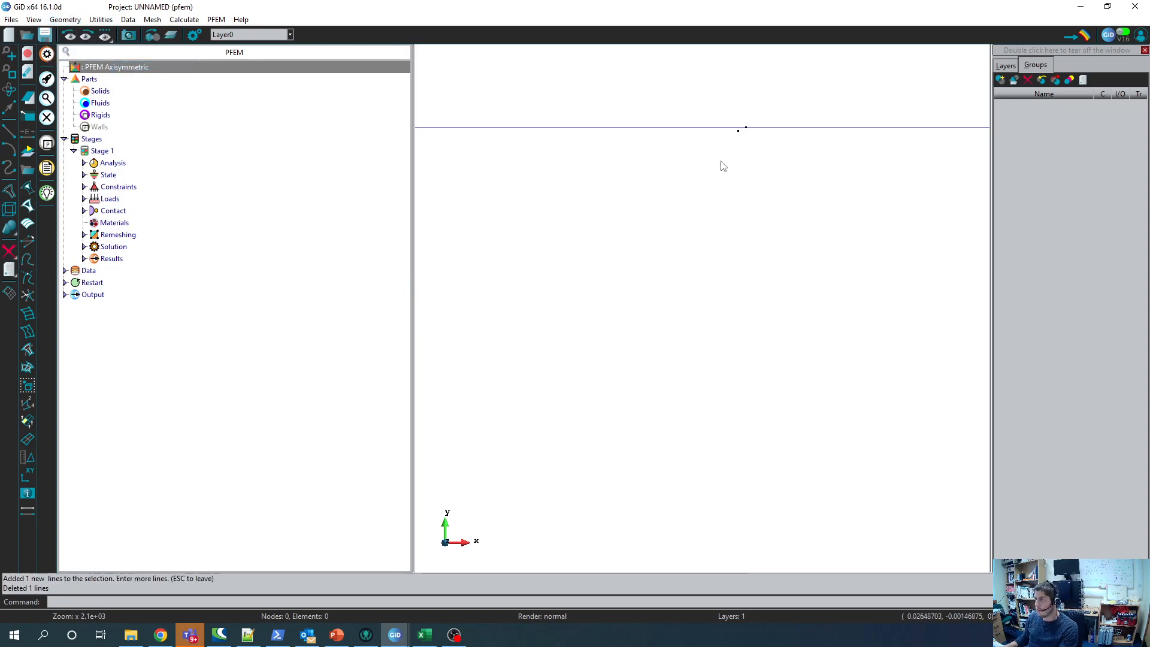
Step: Delete the stray point just below the y = 0 edge near x = 0.027
{"action": "left_click", "coordinate": [69, 20]}
{"action": "mouse_move", "coordinate": [84, 44]}
{"action": "left_click", "coordinate": [138, 53]}
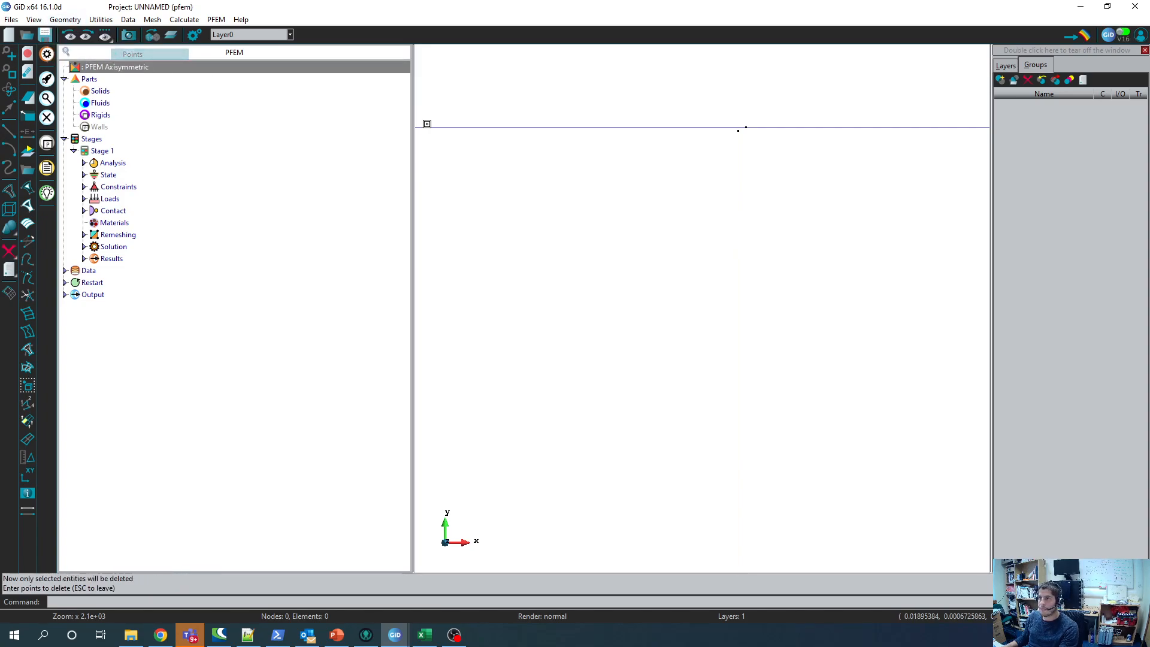
{"action": "left_click", "coordinate": [738, 130]}
{"action": "key", "text": "Escape"}
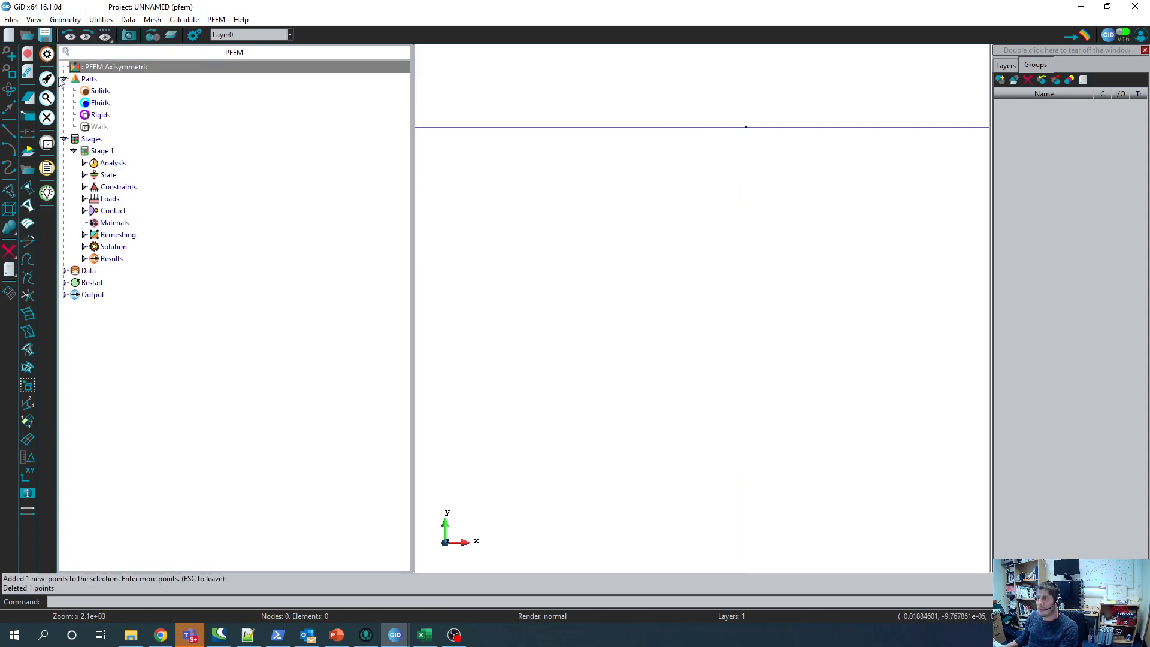
Step: Draw a line from the existing y = 0 point near x = 0.027 to the wider region's lower corner at y = -0.07, joining existing points
{"action": "left_click", "coordinate": [9, 131]}
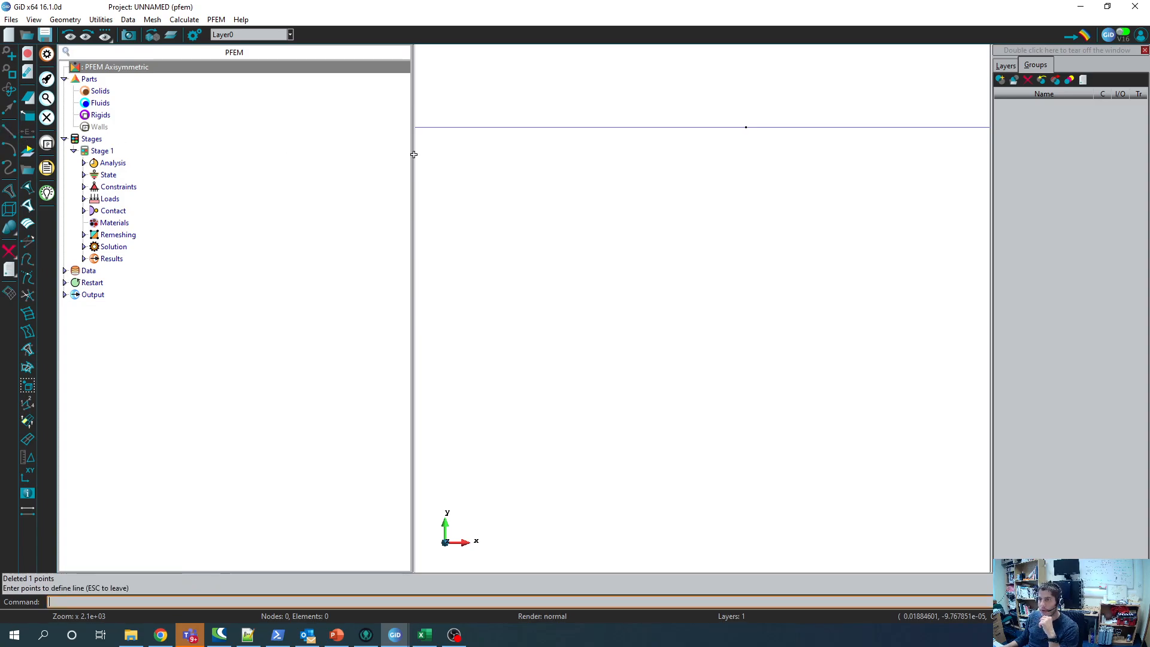
{"action": "left_click", "coordinate": [748, 128]}
{"action": "left_click", "coordinate": [449, 320]}
{"action": "scroll", "coordinate": [639, 285], "scroll_direction": "down", "scroll_amount": 10}
{"action": "scroll", "coordinate": [641, 297], "scroll_direction": "up", "scroll_amount": 3}
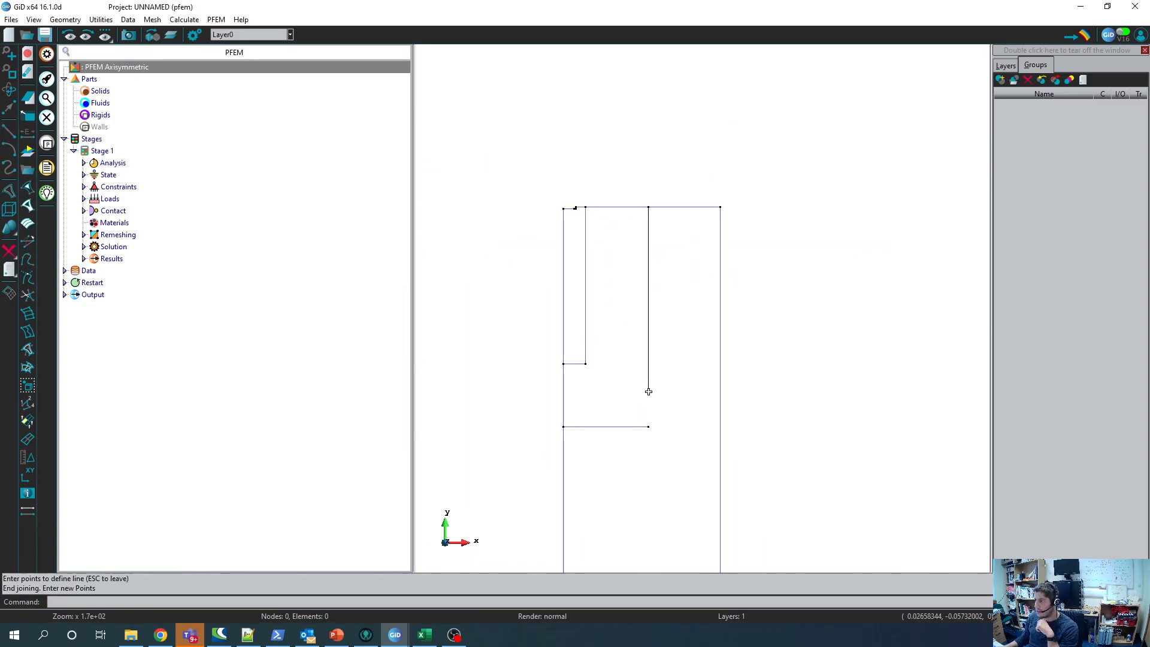
{"action": "left_click", "coordinate": [649, 426]}
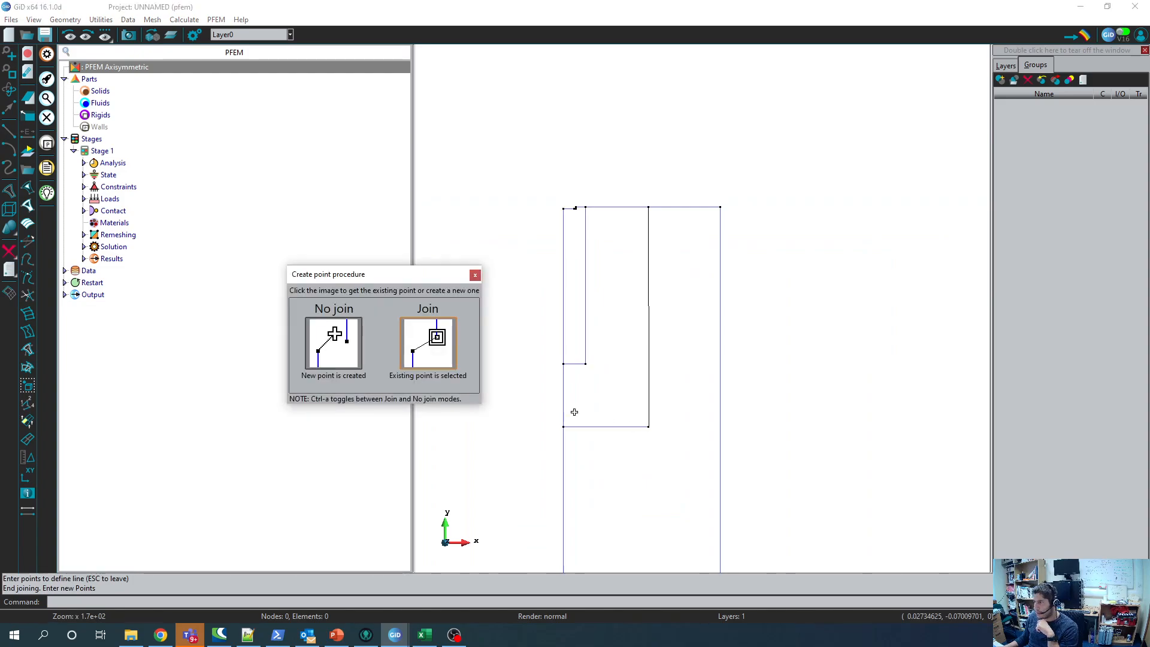
{"action": "left_click", "coordinate": [443, 354]}
{"action": "key", "text": "Escape"}
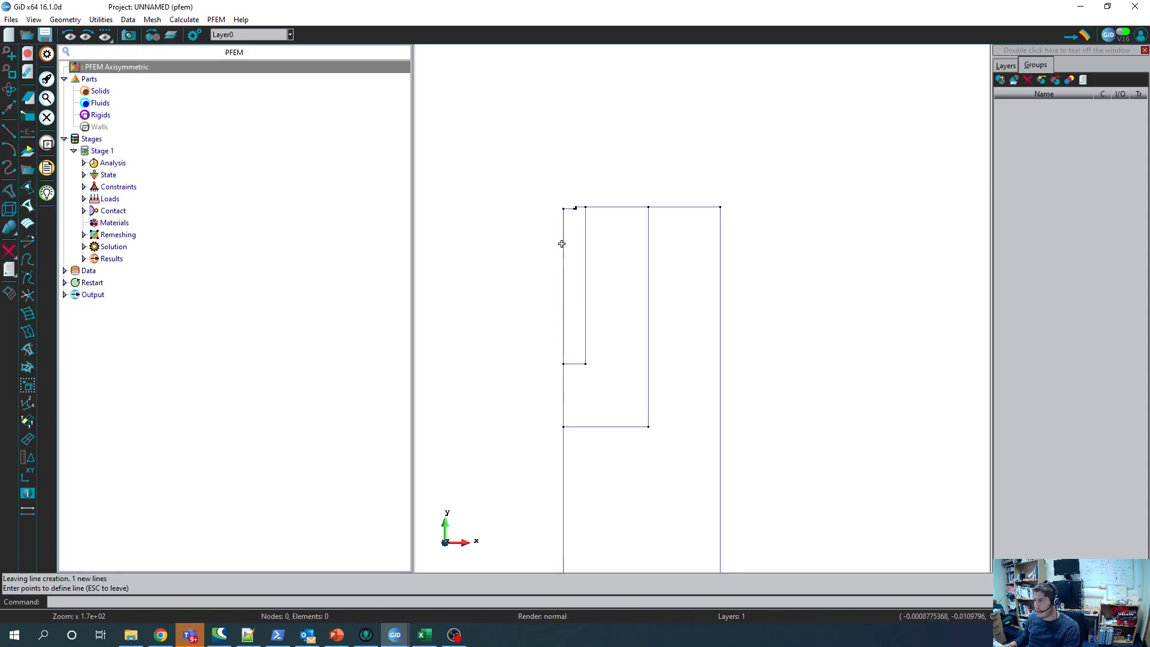
{"action": "scroll", "coordinate": [580, 364], "scroll_direction": "down", "scroll_amount": 2}
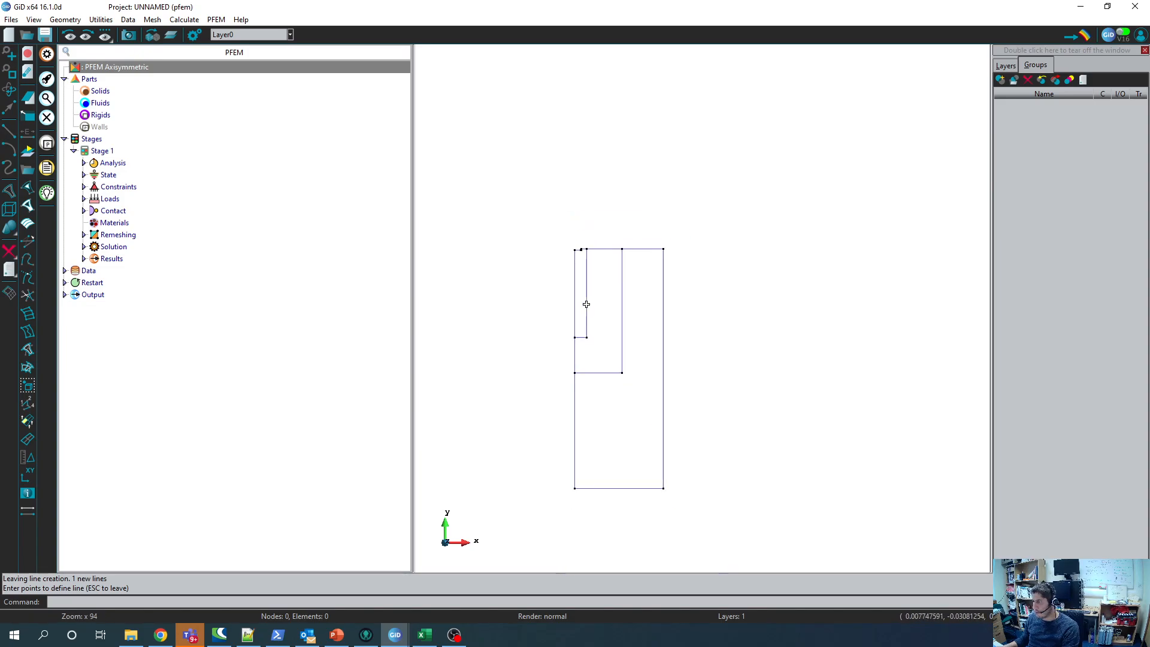
{"action": "key", "text": "Escape"}
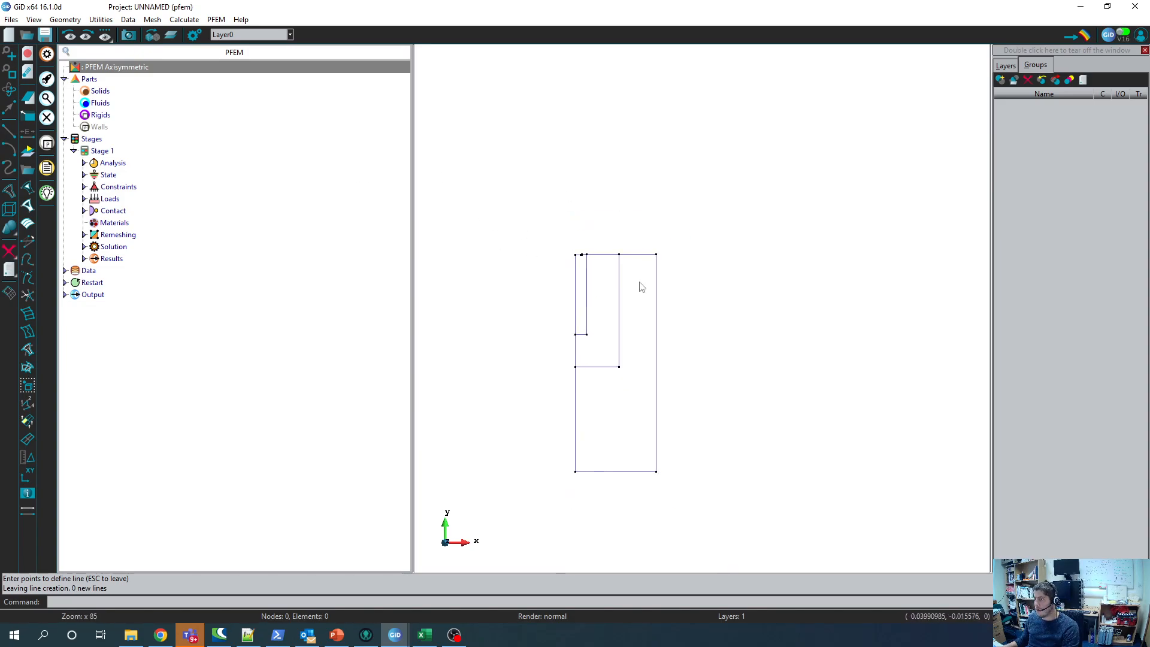
Step: Try to create a tangent arc of radius 0.0005 between the short horizontal and vertical lines at the step corner near the axis
{"action": "scroll", "coordinate": [584, 262], "scroll_direction": "up", "scroll_amount": 7}
{"action": "scroll", "coordinate": [589, 232], "scroll_direction": "up", "scroll_amount": 3}
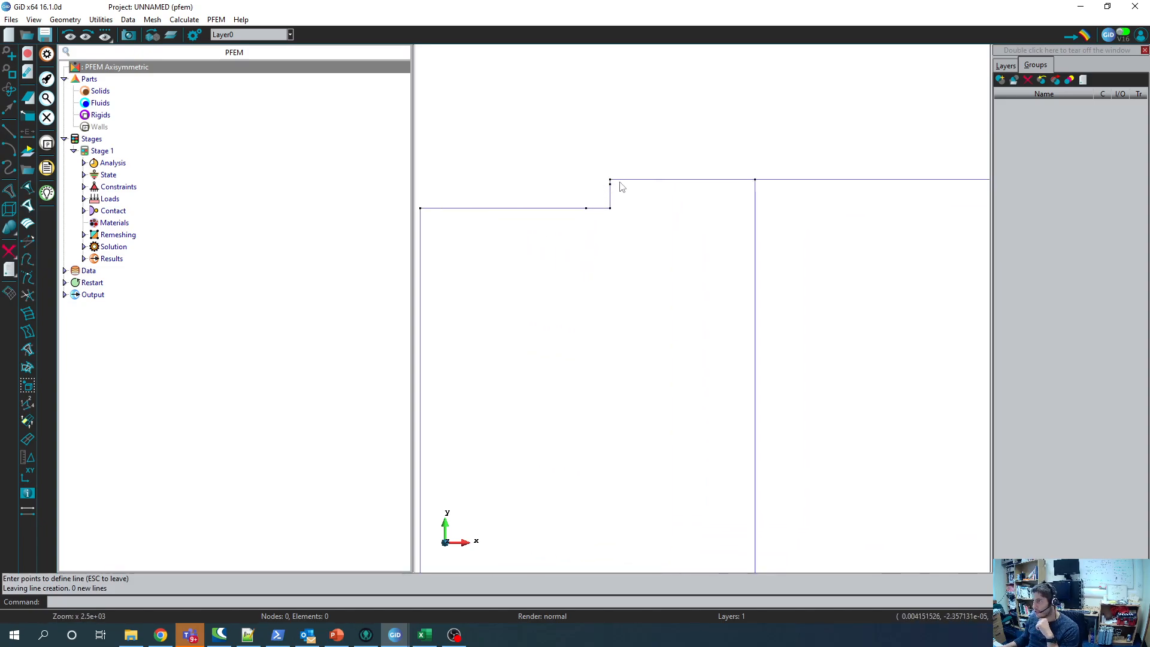
{"action": "scroll", "coordinate": [606, 217], "scroll_direction": "up", "scroll_amount": 4}
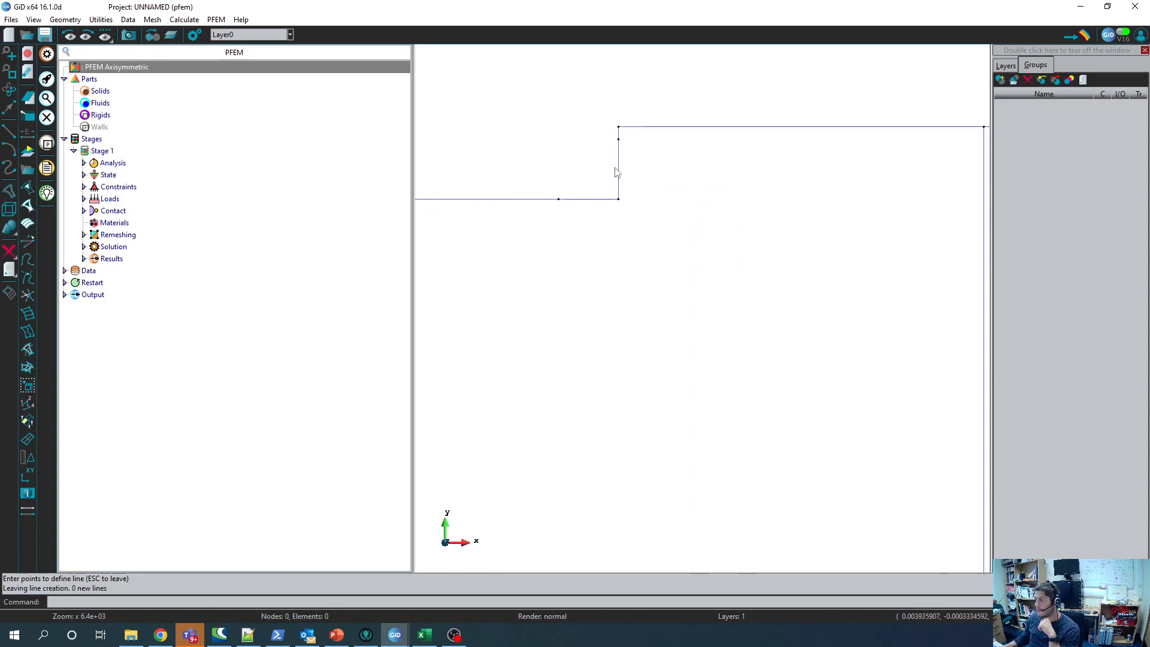
{"action": "left_click", "coordinate": [66, 20]}
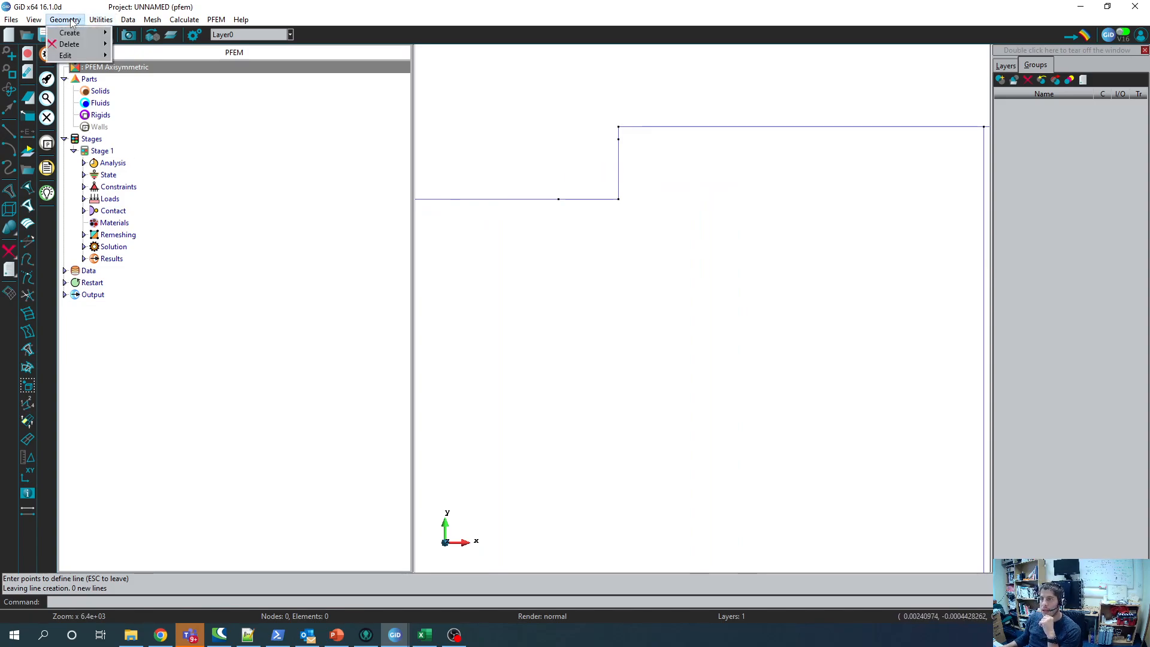
{"action": "mouse_move", "coordinate": [68, 36]}
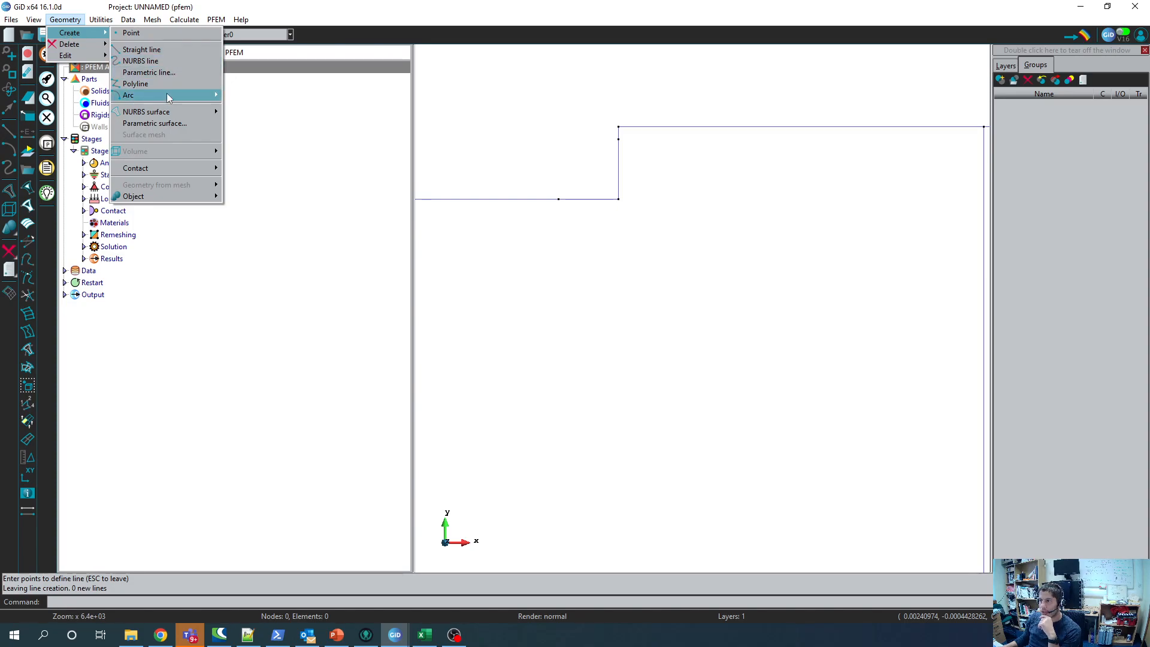
{"action": "mouse_move", "coordinate": [168, 96]}
{"action": "left_click", "coordinate": [252, 106]}
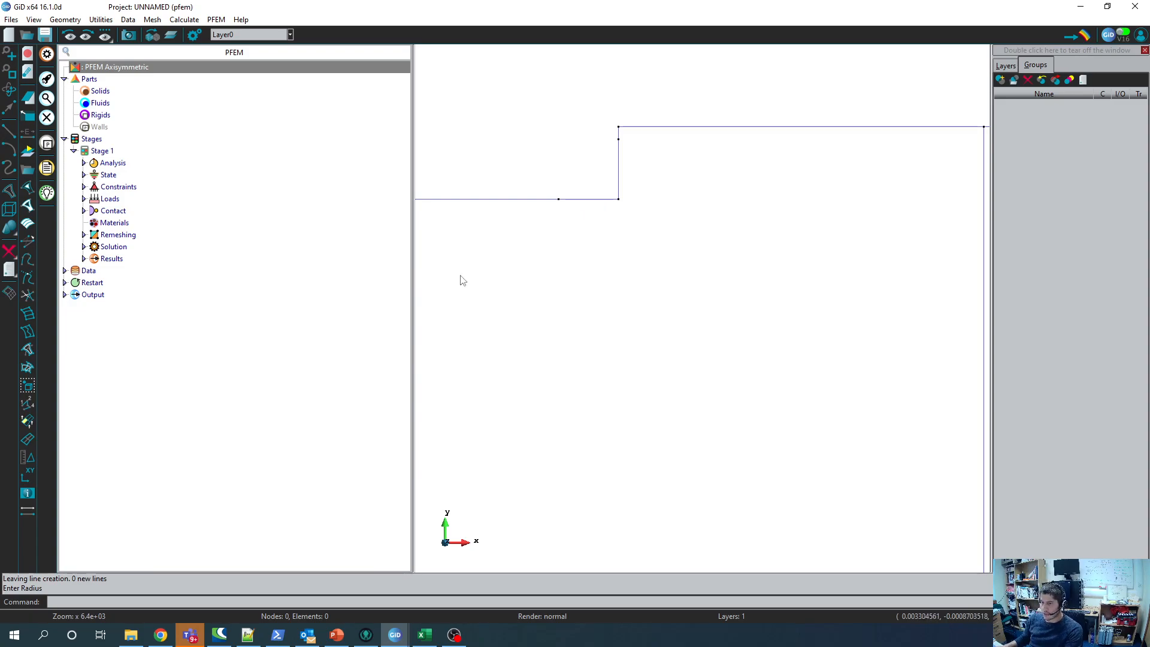
{"action": "left_click", "coordinate": [196, 601]}
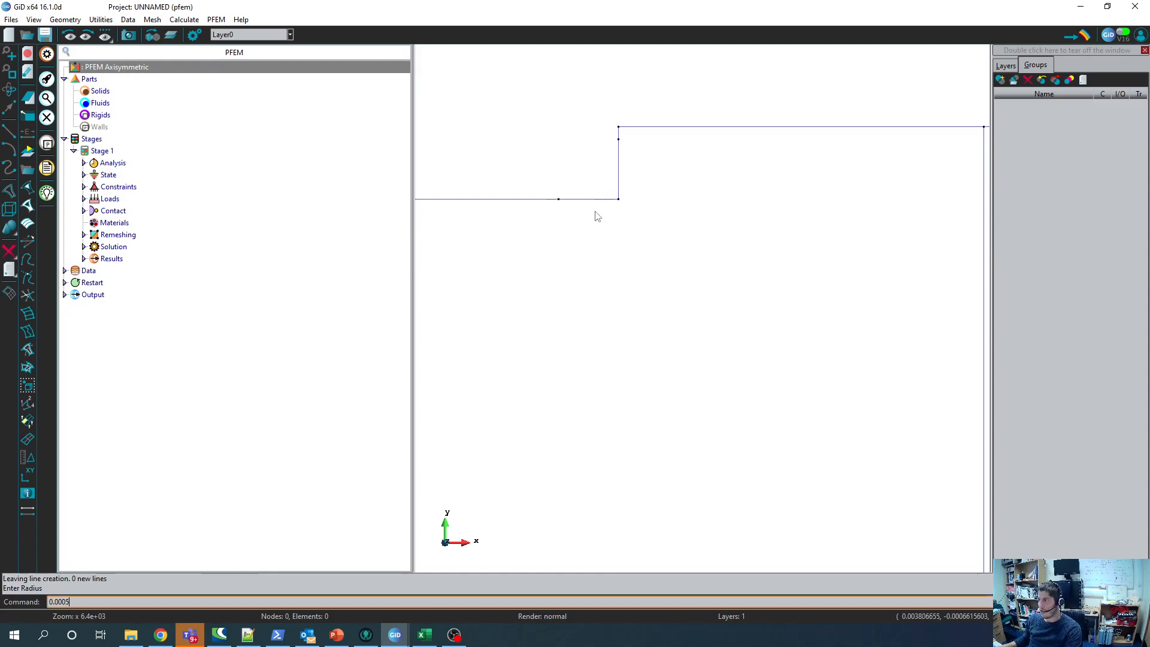
{"action": "key", "text": "Return"}
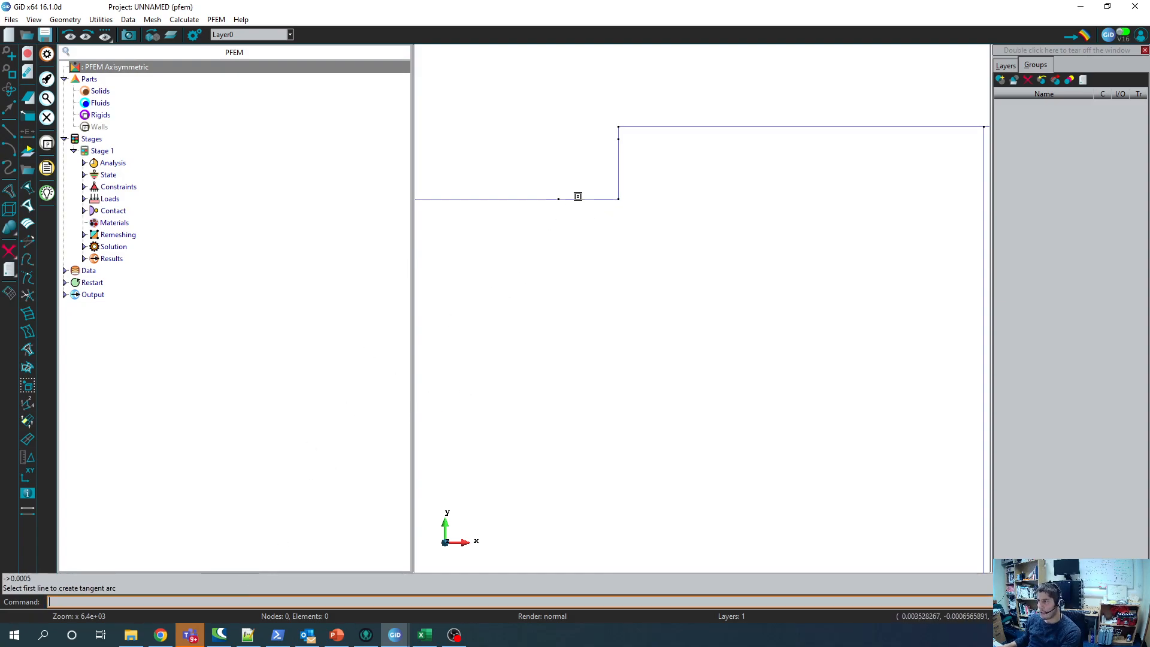
{"action": "left_click", "coordinate": [598, 199]}
{"action": "left_click", "coordinate": [617, 173]}
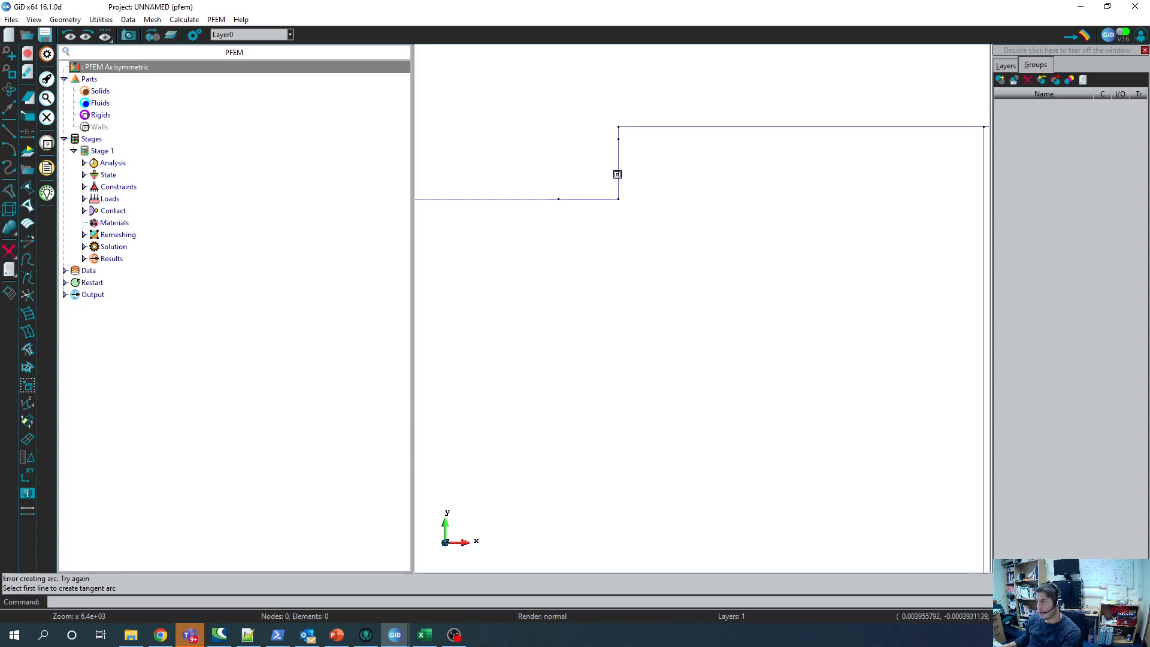
{"action": "left_click", "coordinate": [619, 173]}
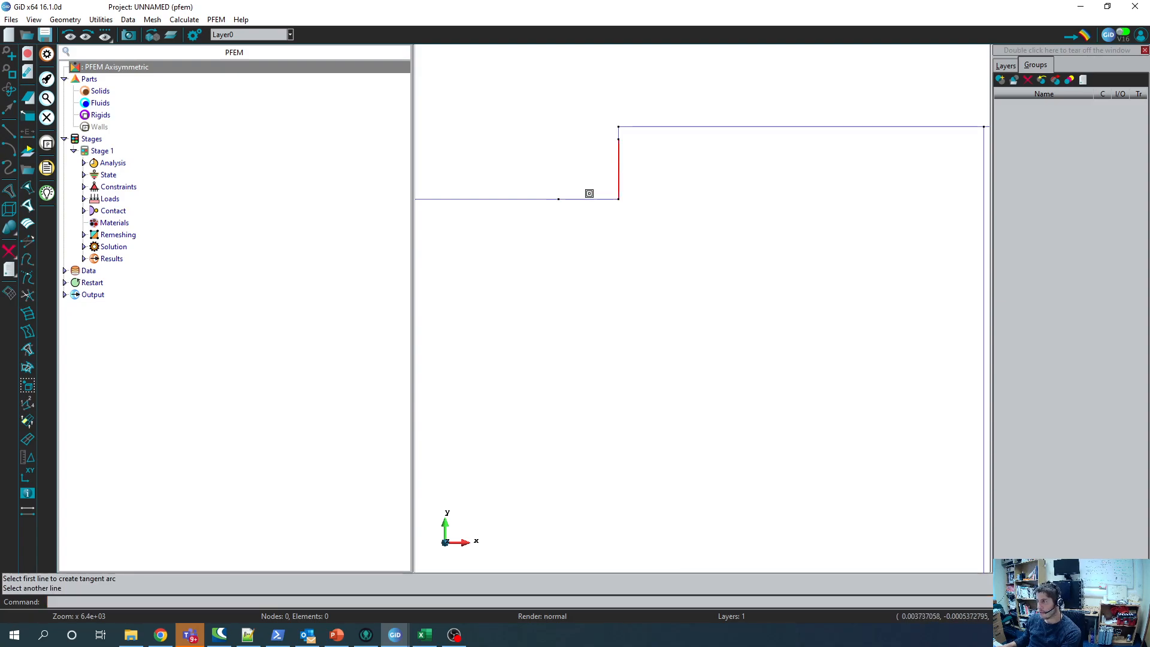
{"action": "left_click", "coordinate": [589, 200]}
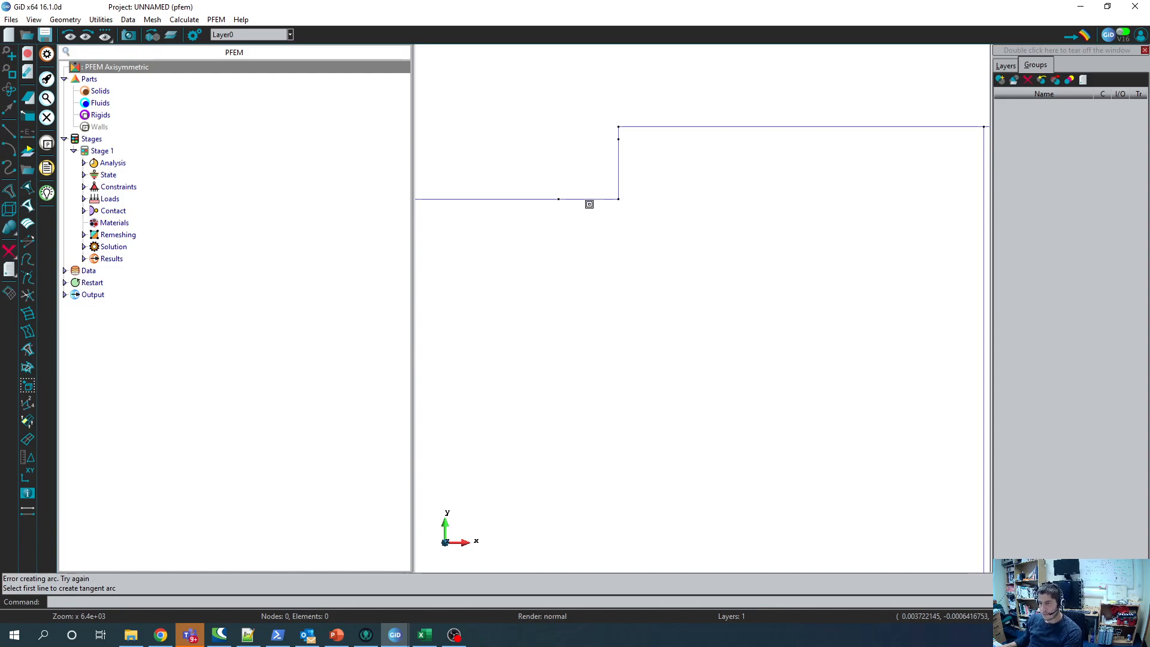
{"action": "key", "text": "Escape"}
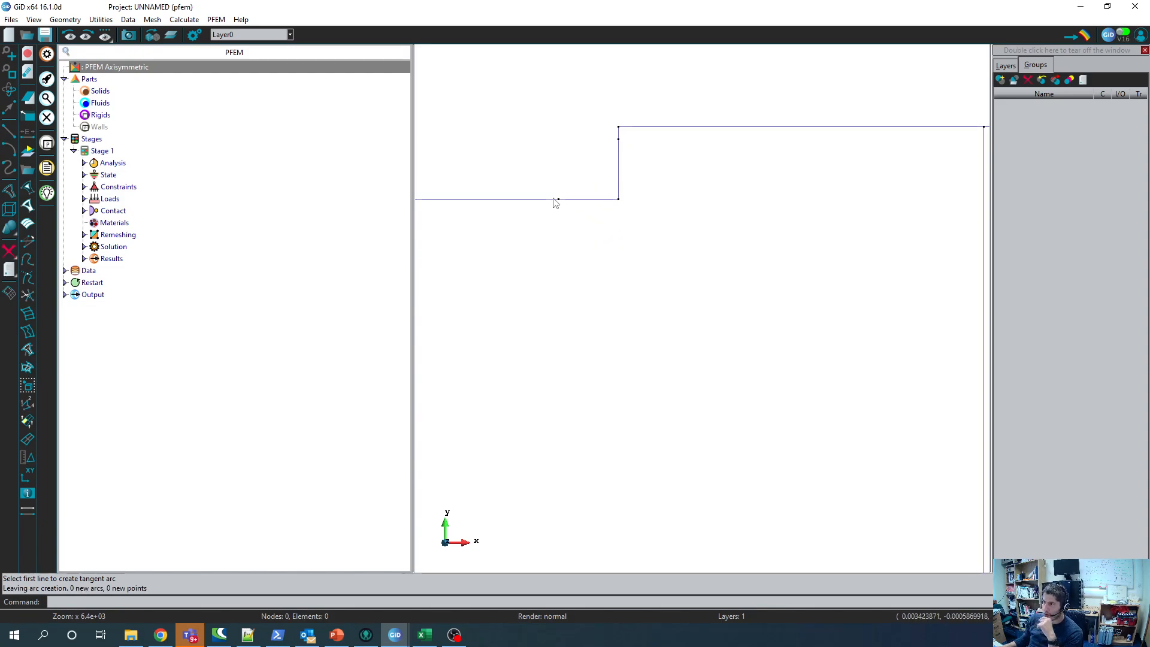
Step: Delete the short horizontal and vertical lines that meet at the step's lower corner
{"action": "scroll", "coordinate": [617, 210], "scroll_direction": "down", "scroll_amount": 4}
{"action": "scroll", "coordinate": [615, 213], "scroll_direction": "up", "scroll_amount": 2}
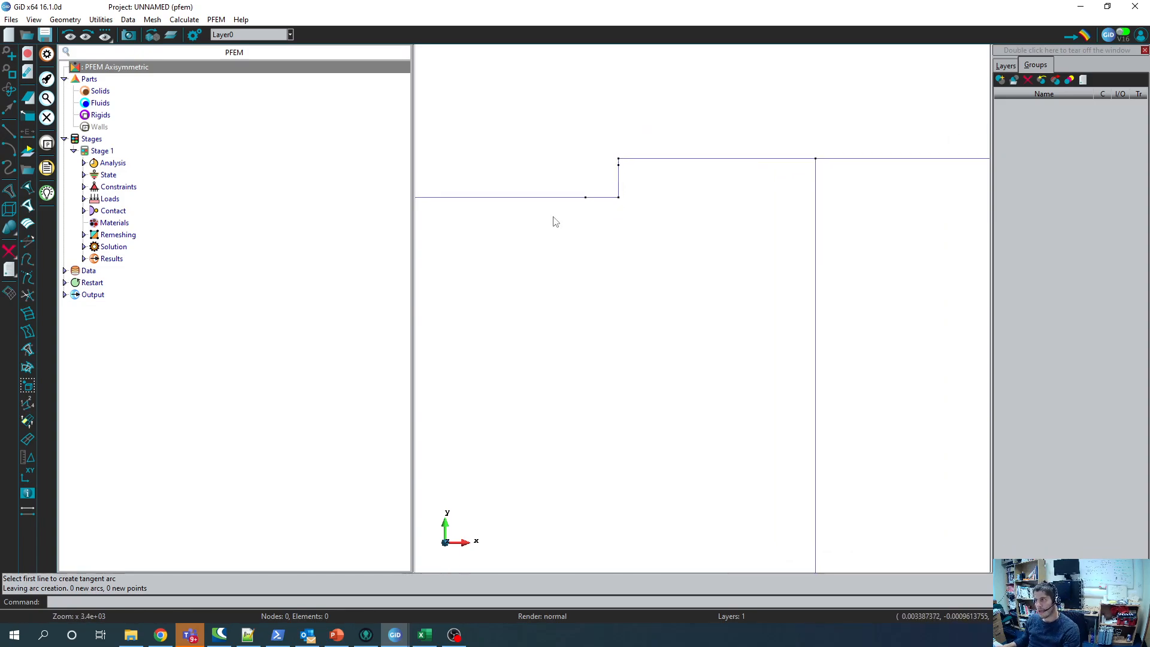
{"action": "left_click", "coordinate": [65, 19]}
{"action": "mouse_move", "coordinate": [71, 49]}
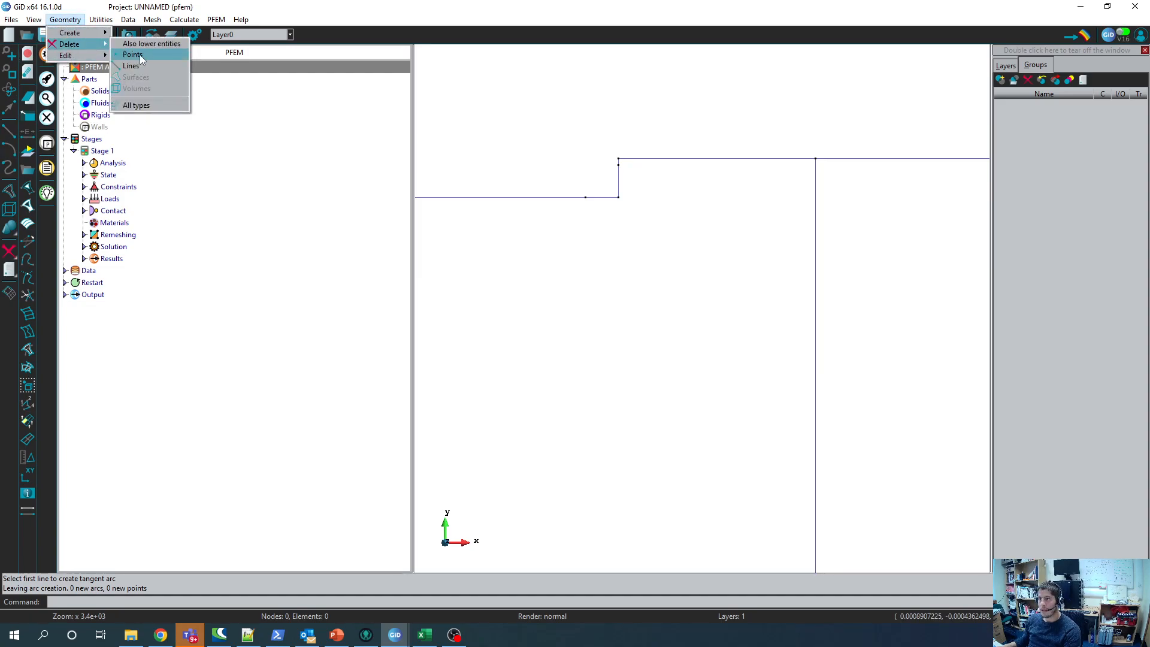
{"action": "left_click", "coordinate": [137, 66]}
{"action": "left_click", "coordinate": [614, 197]}
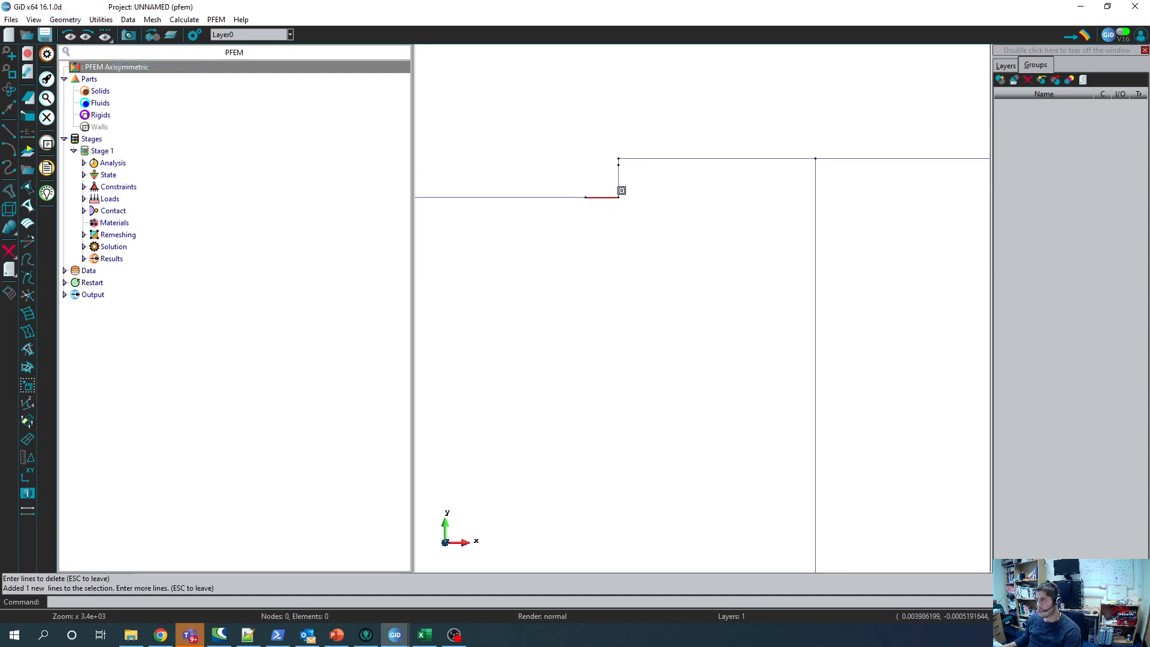
{"action": "left_click", "coordinate": [618, 180]}
{"action": "key", "text": "Escape"}
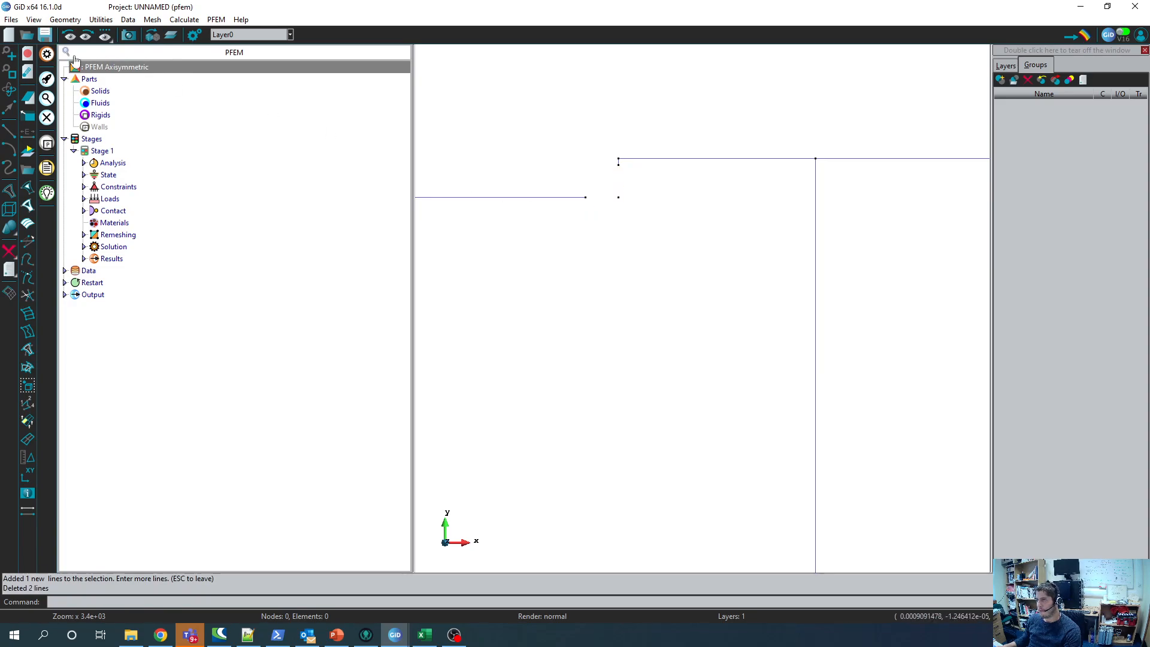
Step: Delete the leftover corner point at the bottom of the step
{"action": "left_click", "coordinate": [63, 21]}
{"action": "mouse_move", "coordinate": [79, 49]}
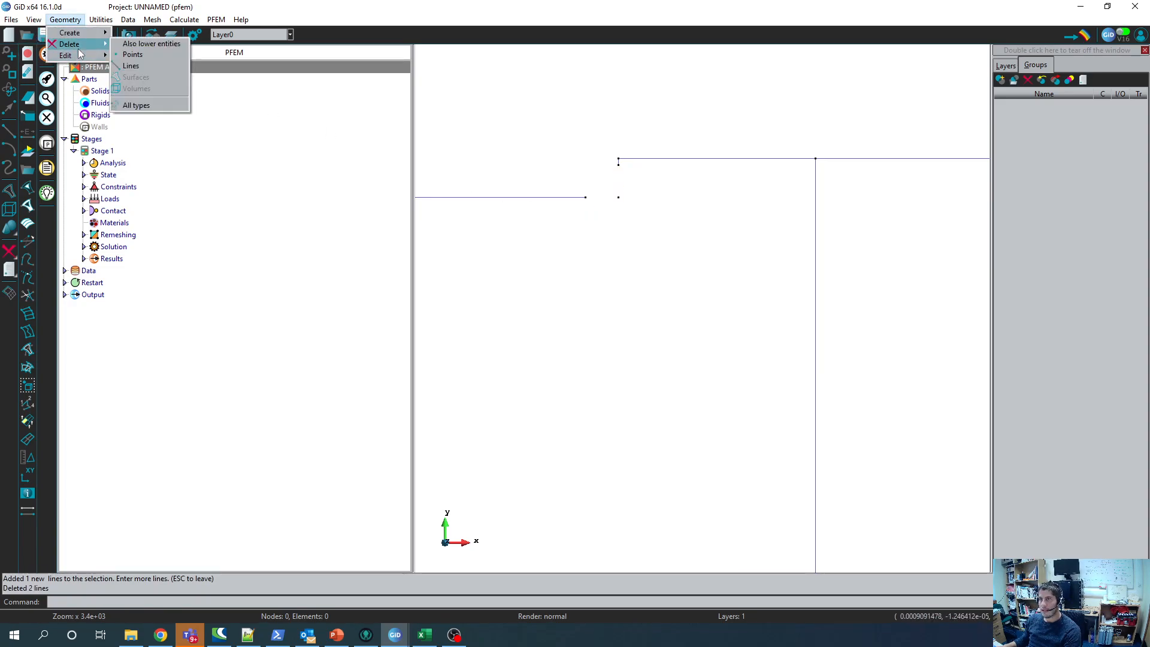
{"action": "left_click", "coordinate": [129, 54]}
{"action": "left_click", "coordinate": [622, 197]}
{"action": "key", "text": "Escape"}
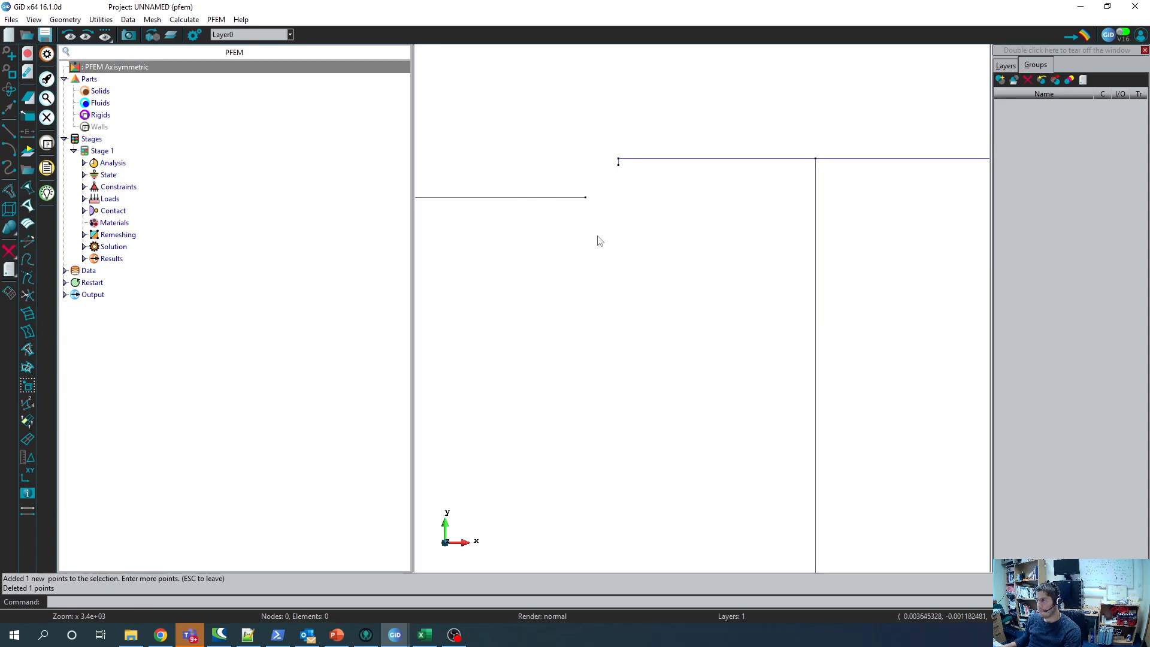
Step: Create a point at coordinates 0.00347 0.0004 0 above the end of the short horizontal edge
{"action": "left_click", "coordinate": [75, 20]}
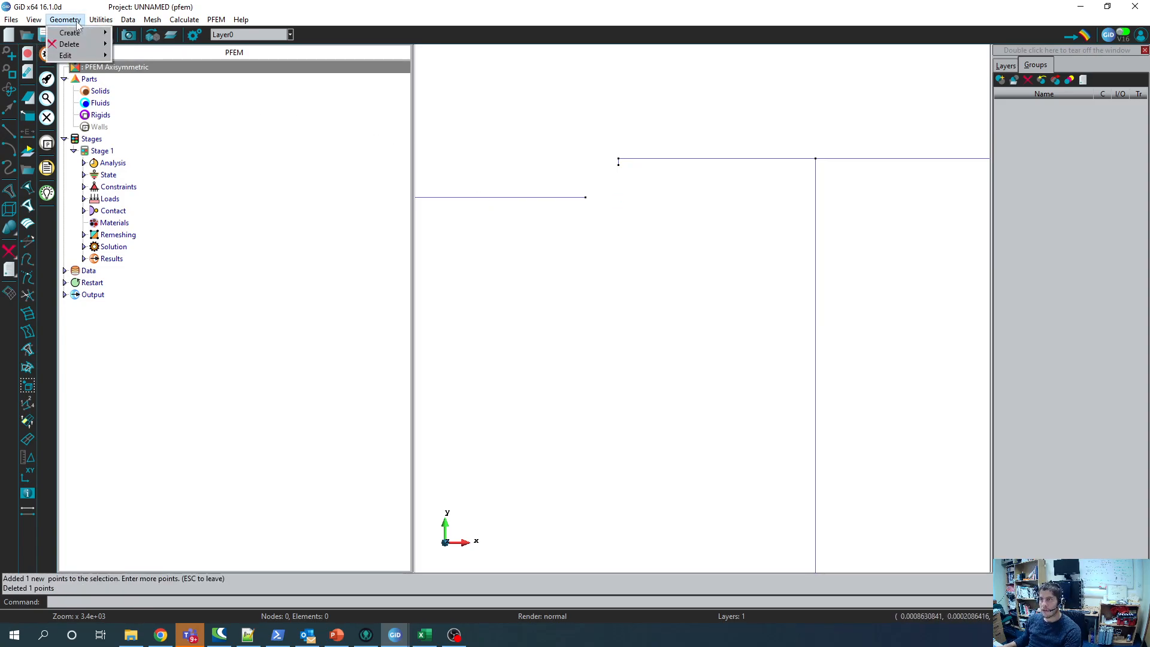
{"action": "mouse_move", "coordinate": [84, 38]}
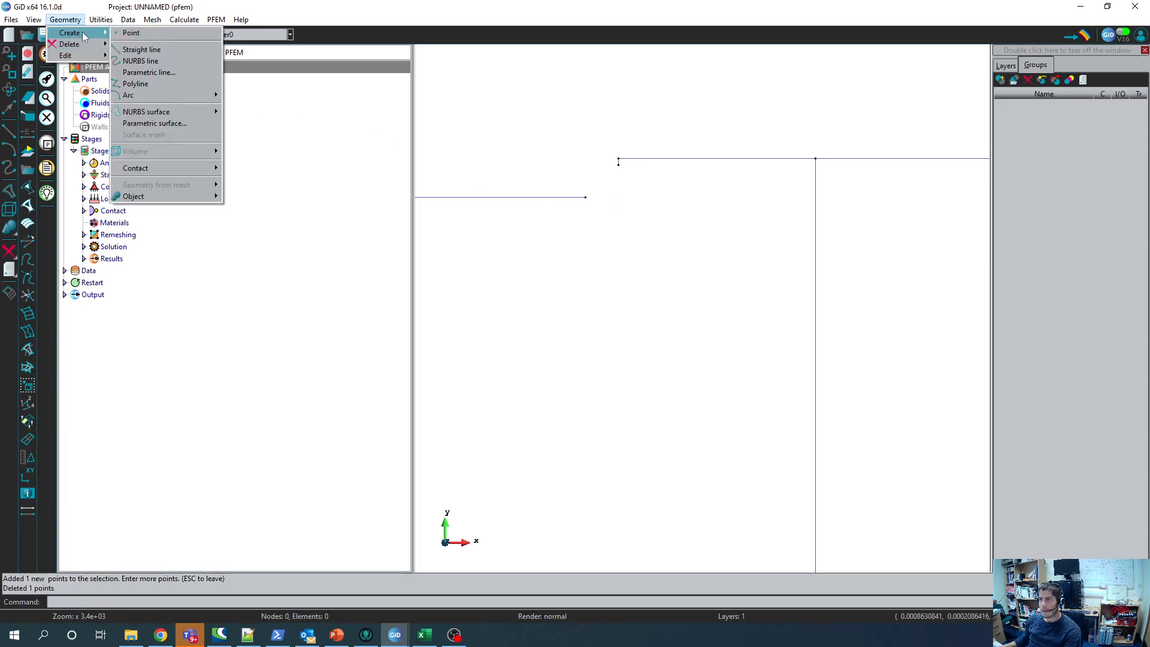
{"action": "left_click", "coordinate": [131, 33]}
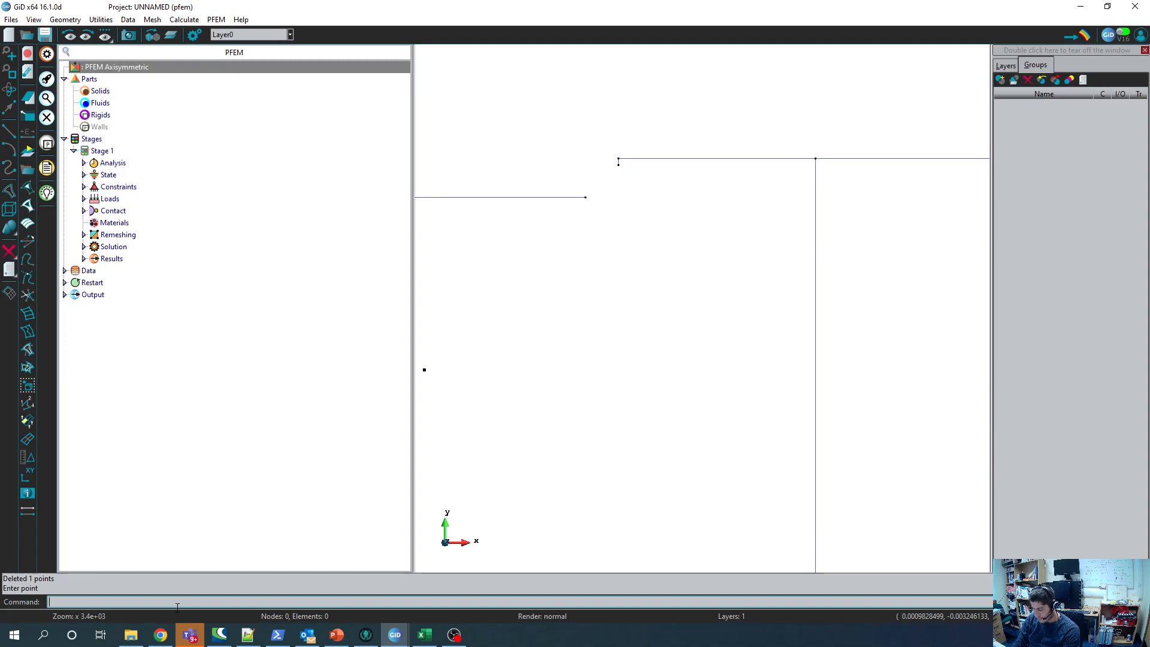
{"action": "left_click", "coordinate": [583, 141]}
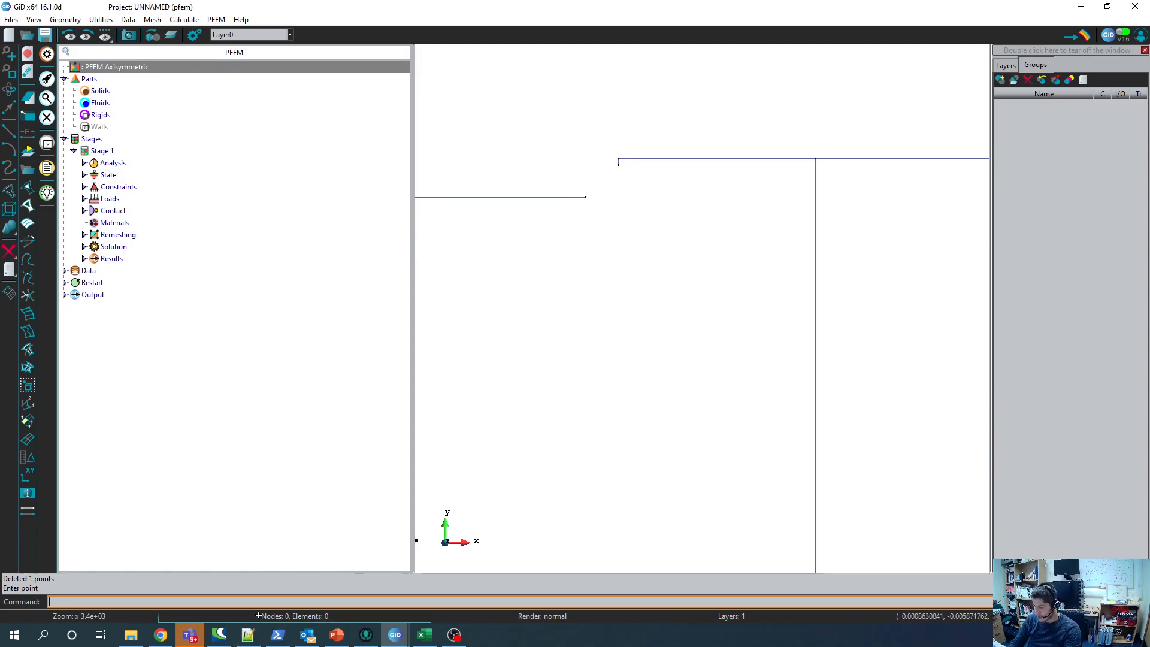
{"action": "type", "text": "0.00347"}
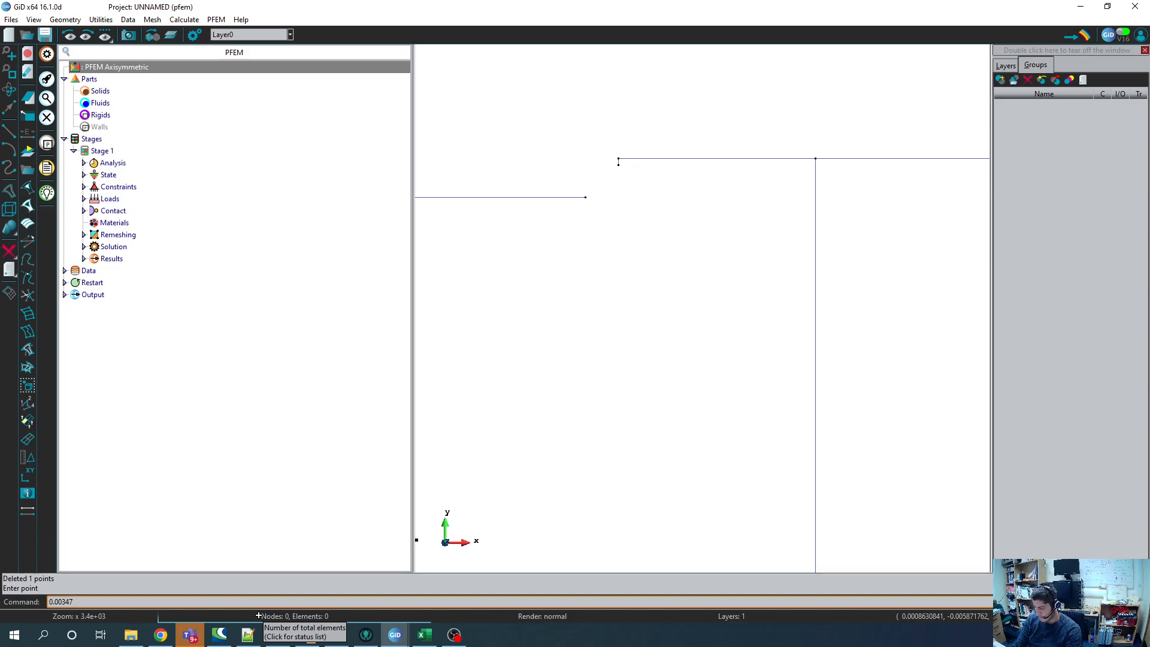
{"action": "type", "text": ".0004 0"}
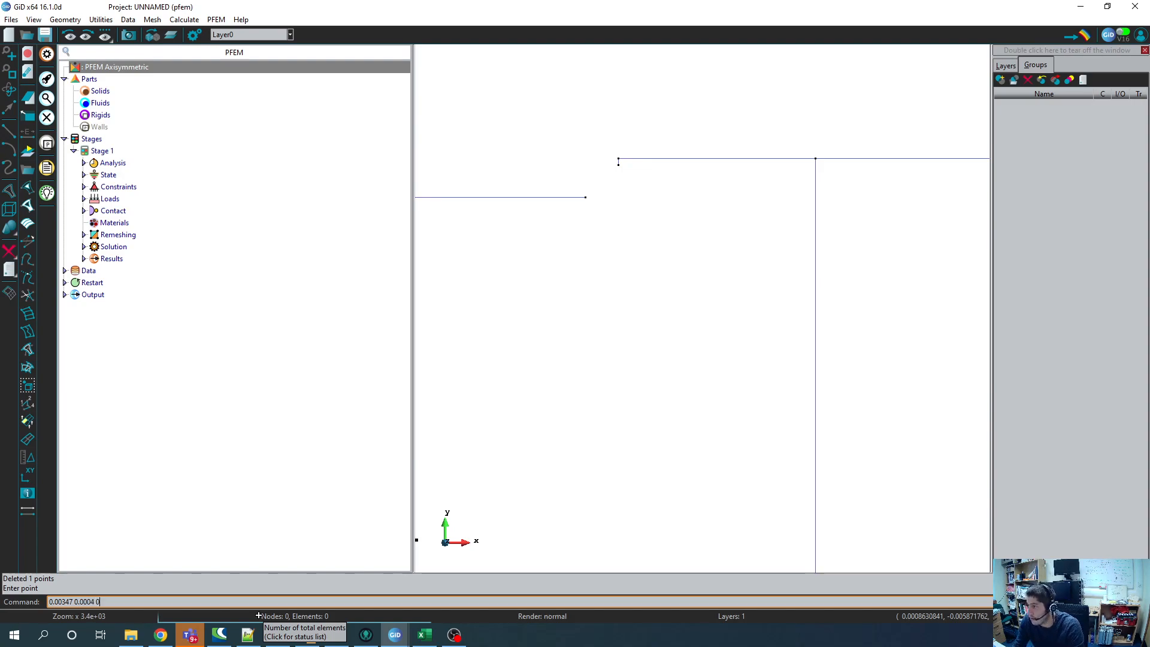
{"action": "key", "text": "Return"}
{"action": "key", "text": "Escape"}
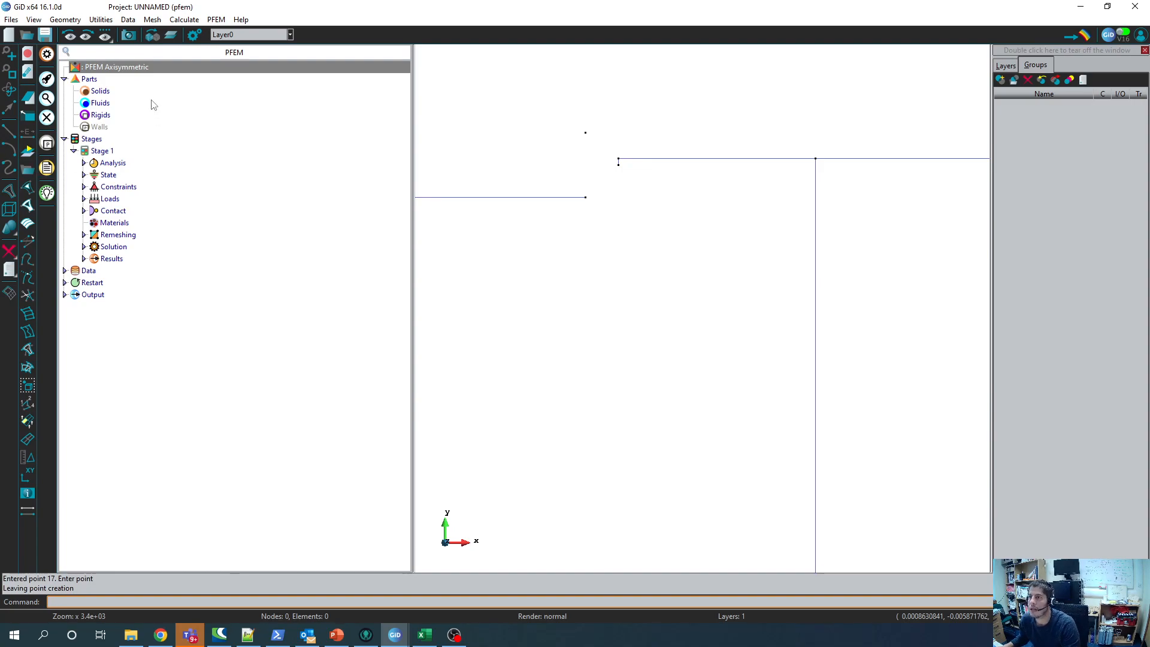
Step: Create a three-point arc from the end of the short horizontal edge, through the step-corner point, to the new point above
{"action": "left_click", "coordinate": [65, 19]}
{"action": "mouse_move", "coordinate": [73, 37]}
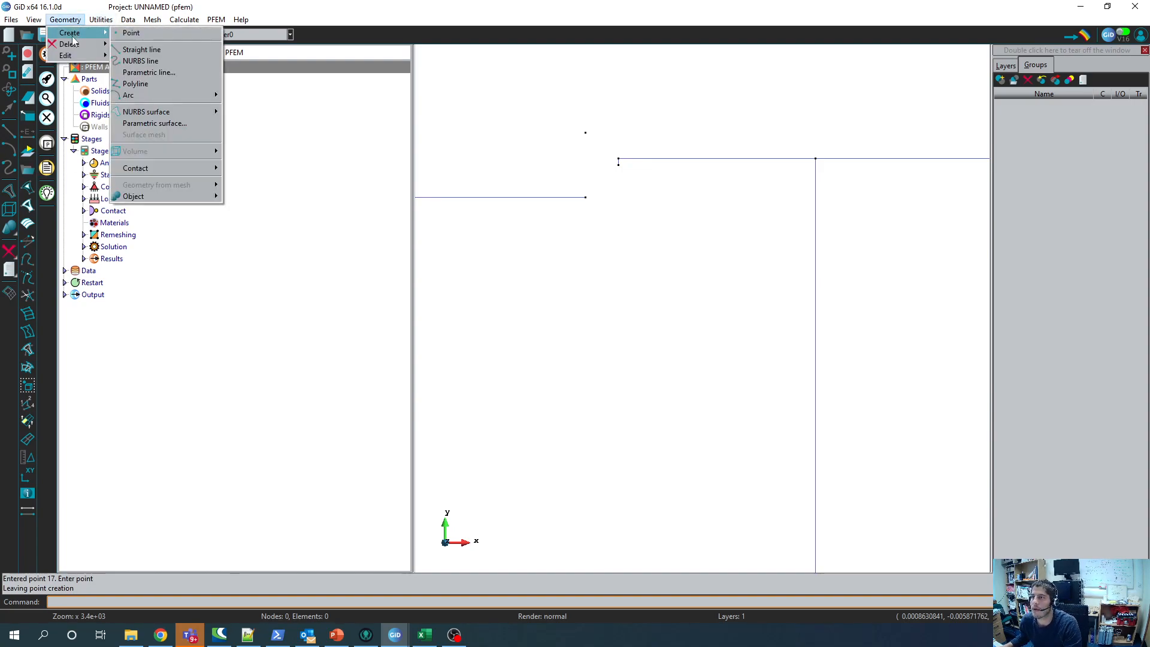
{"action": "mouse_move", "coordinate": [145, 96]}
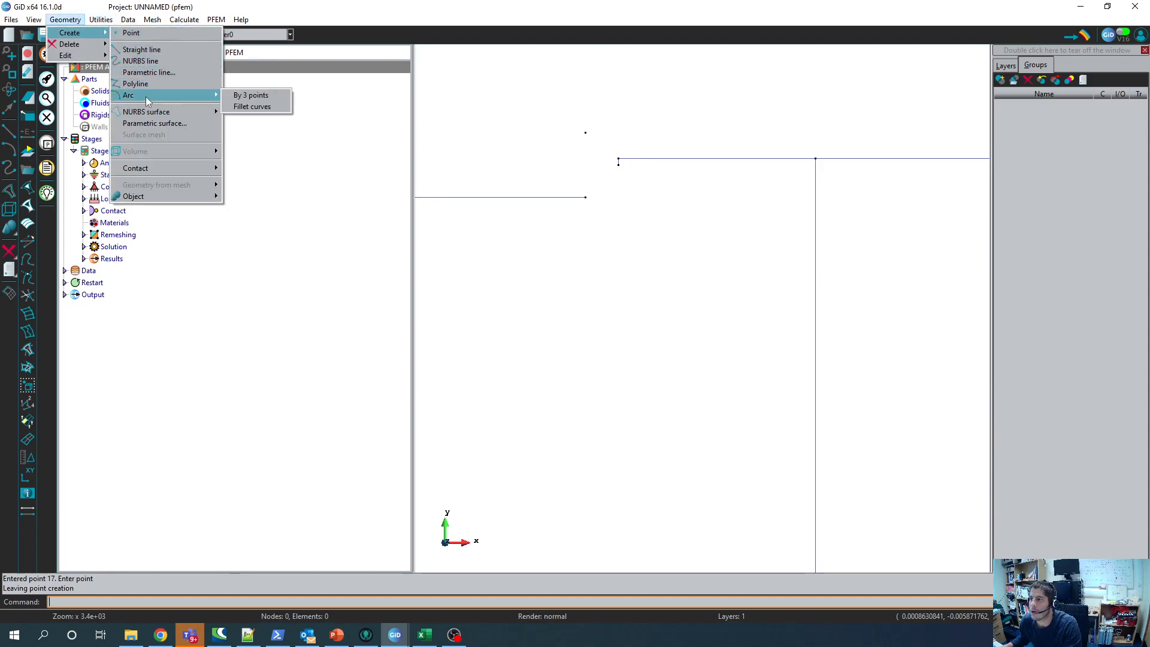
{"action": "left_click", "coordinate": [248, 96]}
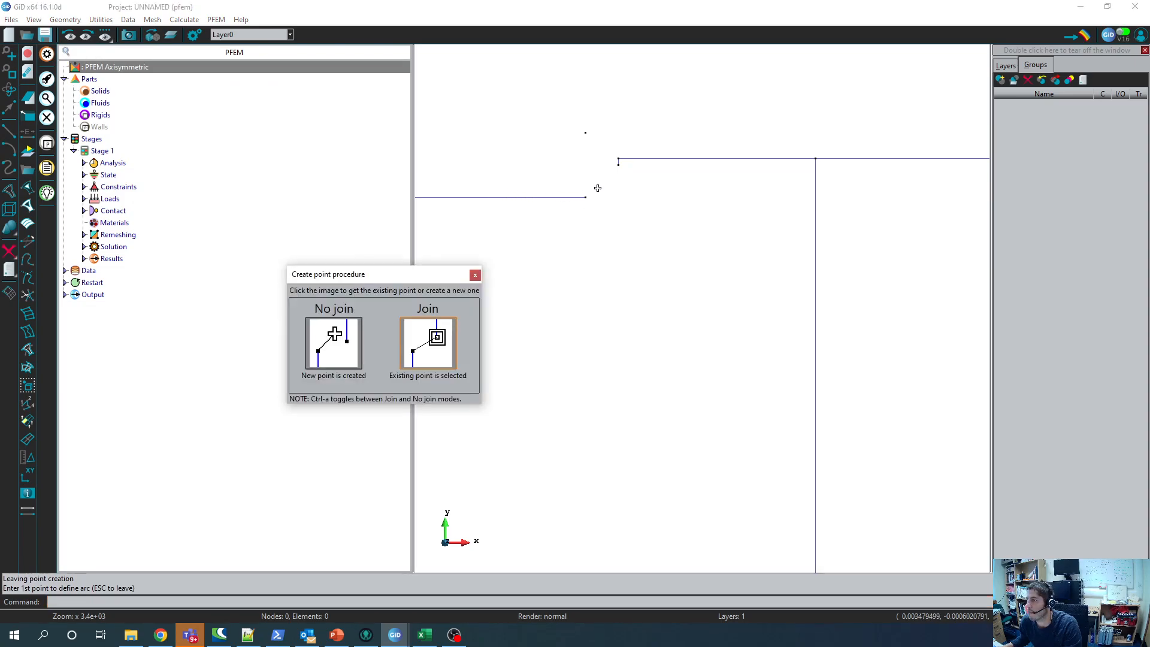
{"action": "left_click", "coordinate": [447, 329]}
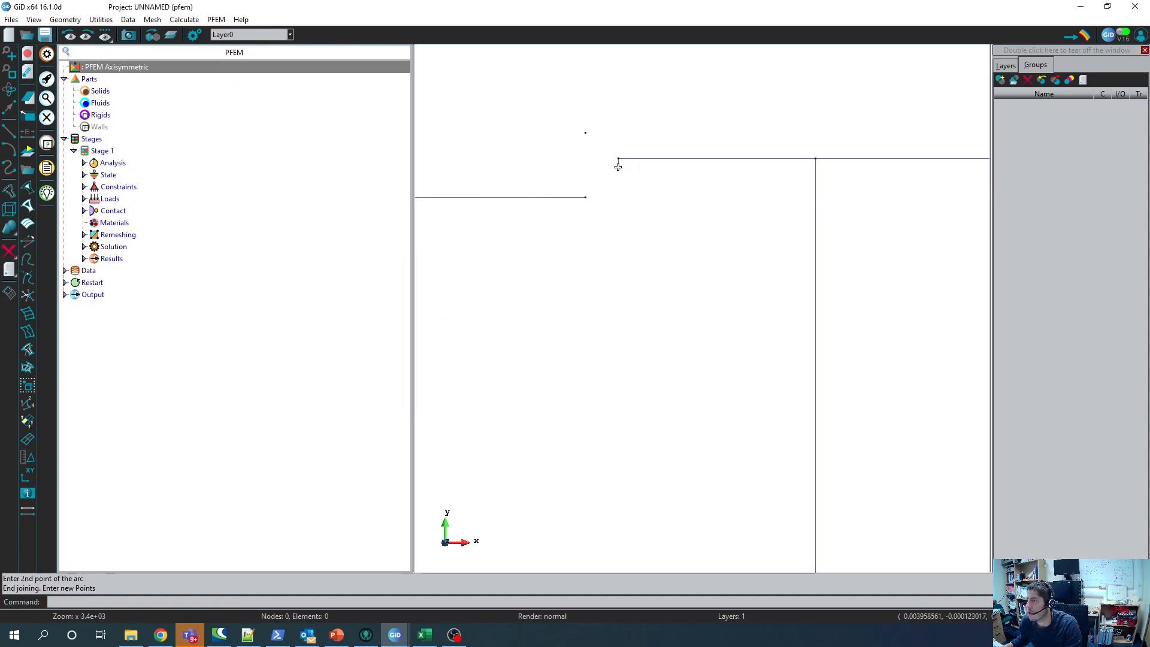
{"action": "left_click", "coordinate": [617, 163]}
{"action": "left_click", "coordinate": [449, 331]}
{"action": "left_click", "coordinate": [585, 197]}
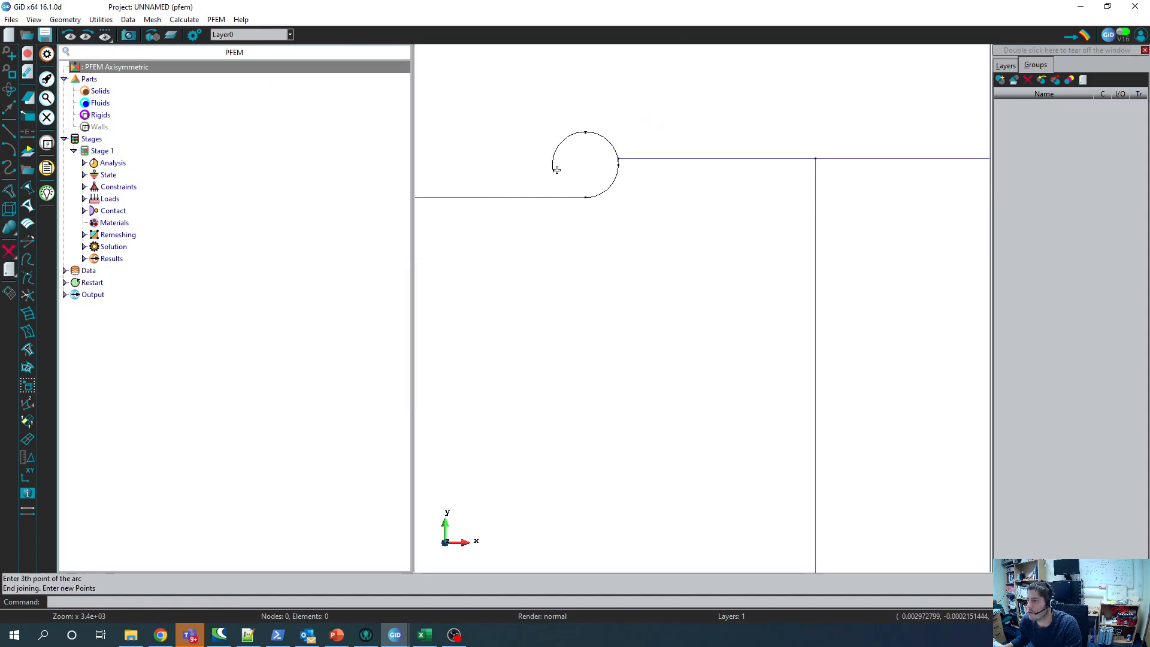
{"action": "left_click", "coordinate": [586, 133]}
{"action": "left_click", "coordinate": [439, 334]}
{"action": "key", "text": "Escape"}
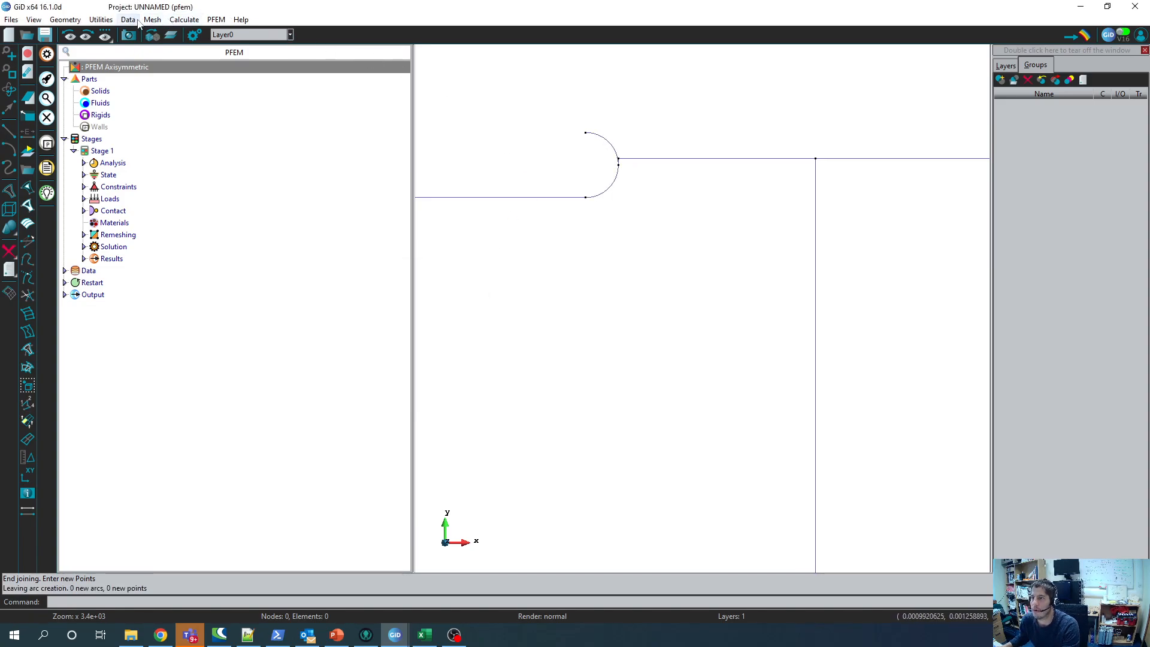
Step: Delete the three-point arc just created at the step corner
{"action": "left_click", "coordinate": [66, 20]}
{"action": "mouse_move", "coordinate": [87, 47]}
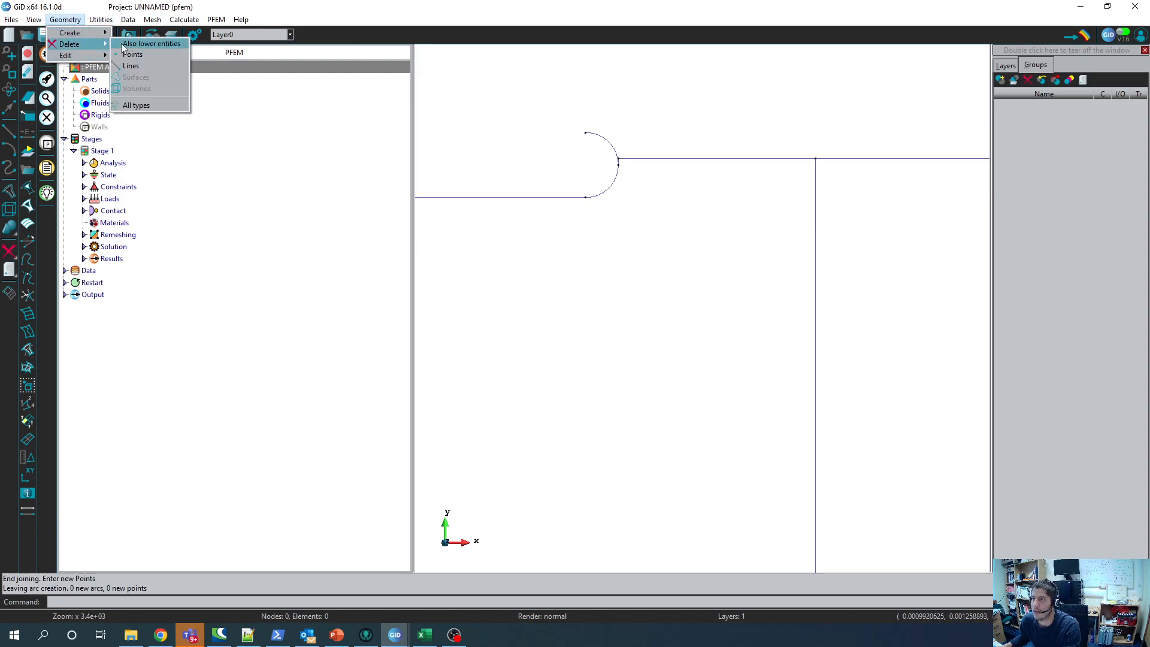
{"action": "left_click", "coordinate": [131, 66]}
{"action": "left_click", "coordinate": [607, 140]}
{"action": "key", "text": "Escape"}
{"action": "left_click", "coordinate": [65, 19]}
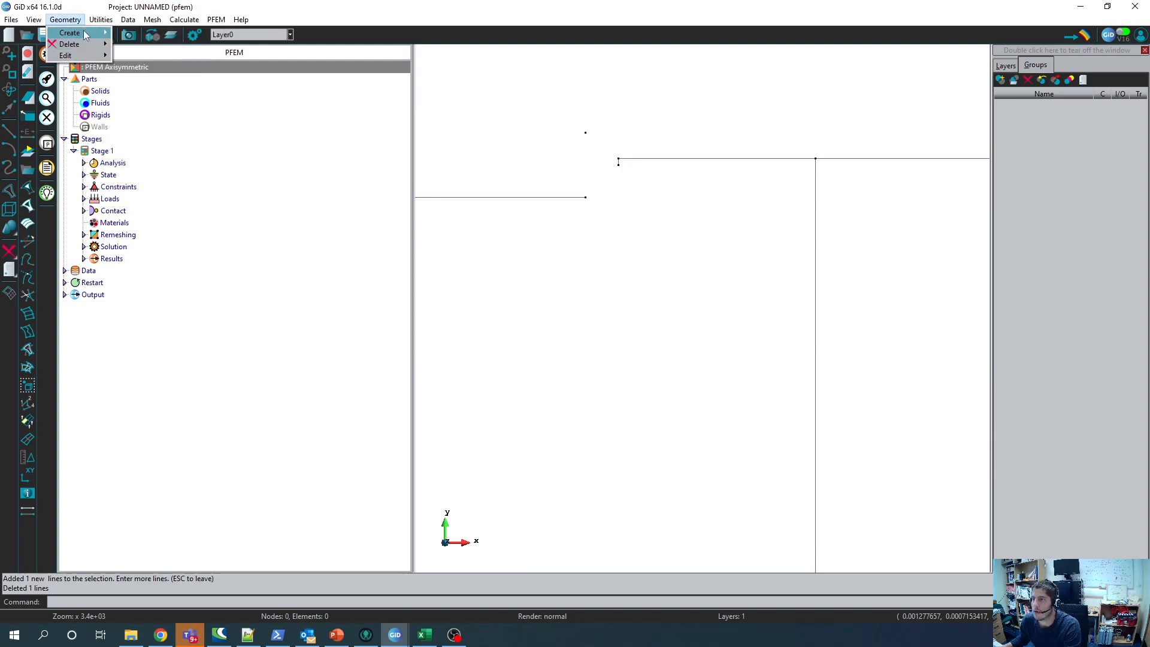
{"action": "mouse_move", "coordinate": [84, 32]}
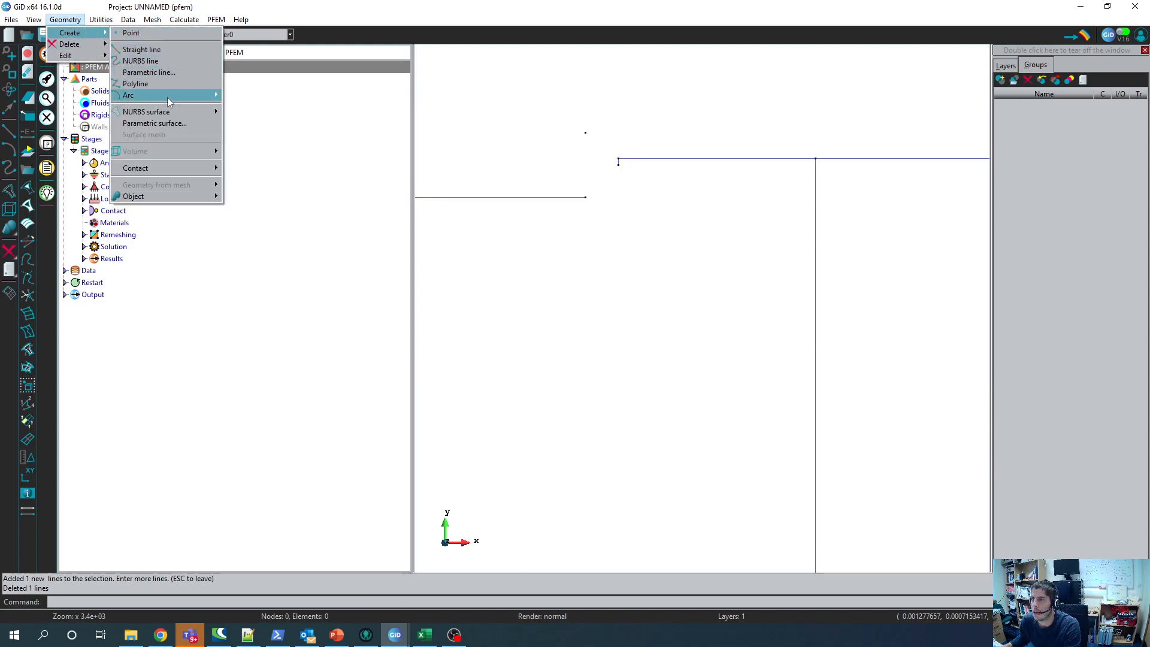
{"action": "mouse_move", "coordinate": [167, 96]}
{"action": "left_click", "coordinate": [275, 96]}
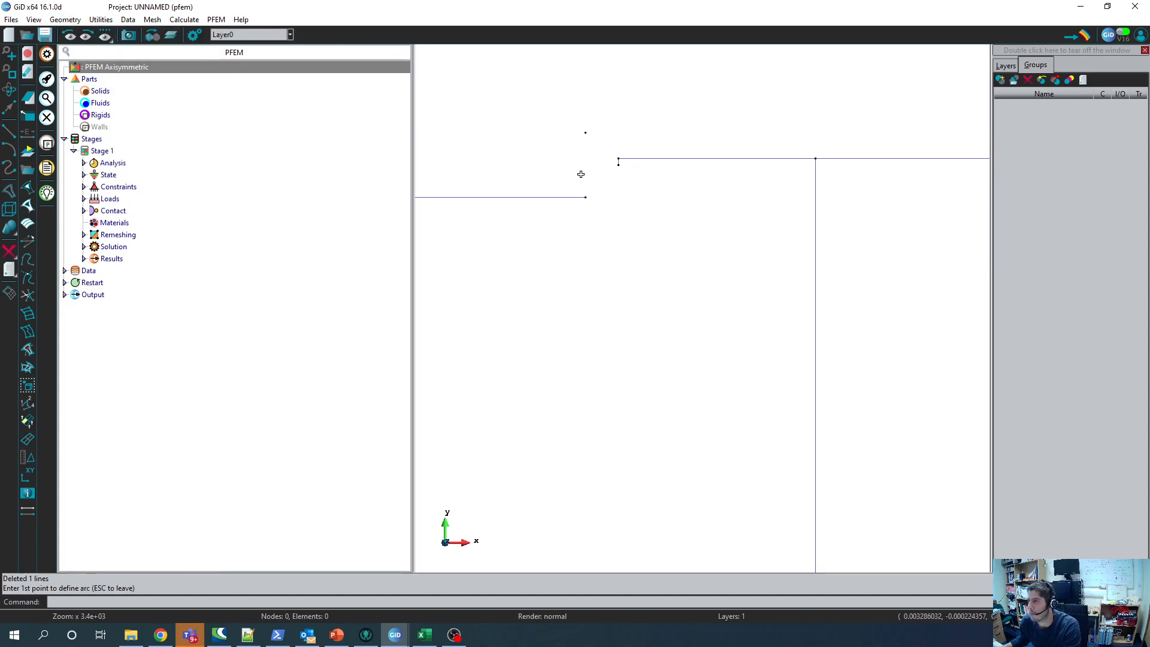
{"action": "left_click", "coordinate": [419, 341]}
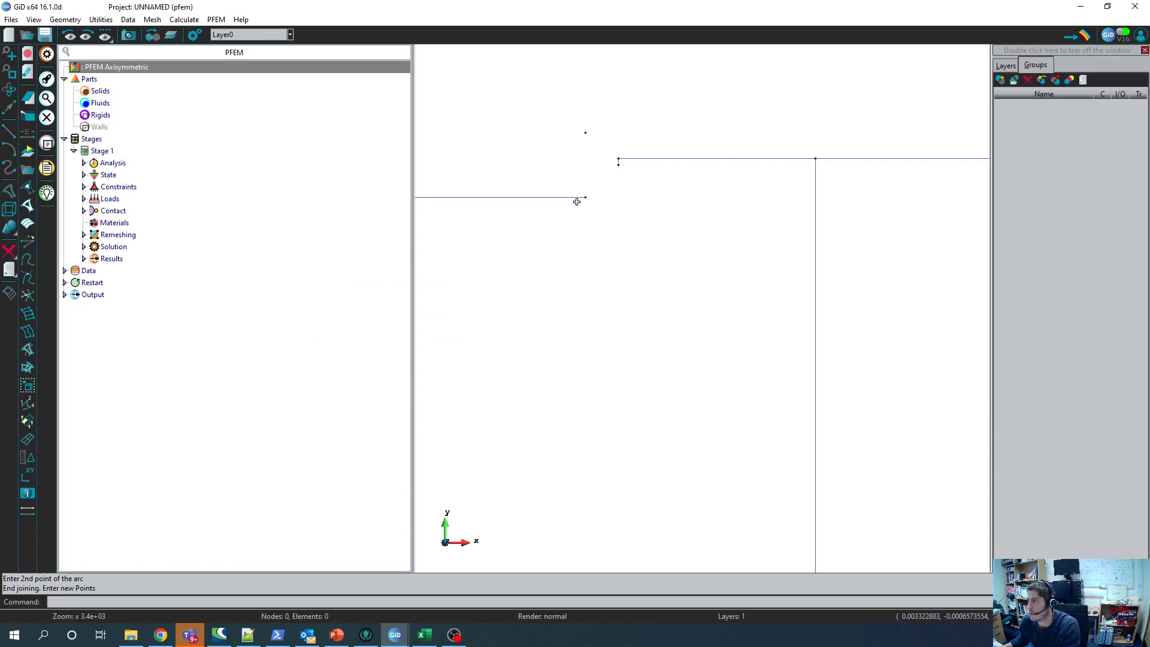
{"action": "left_click", "coordinate": [586, 197]}
{"action": "left_click", "coordinate": [448, 333]}
{"action": "left_click", "coordinate": [595, 184]}
{"action": "left_click", "coordinate": [448, 333]}
{"action": "key", "text": "Escape"}
Step: Recreate the three-point arc joining the short edge's end, the left end of the long horizontal line, and the upper point
{"action": "left_click", "coordinate": [65, 20]}
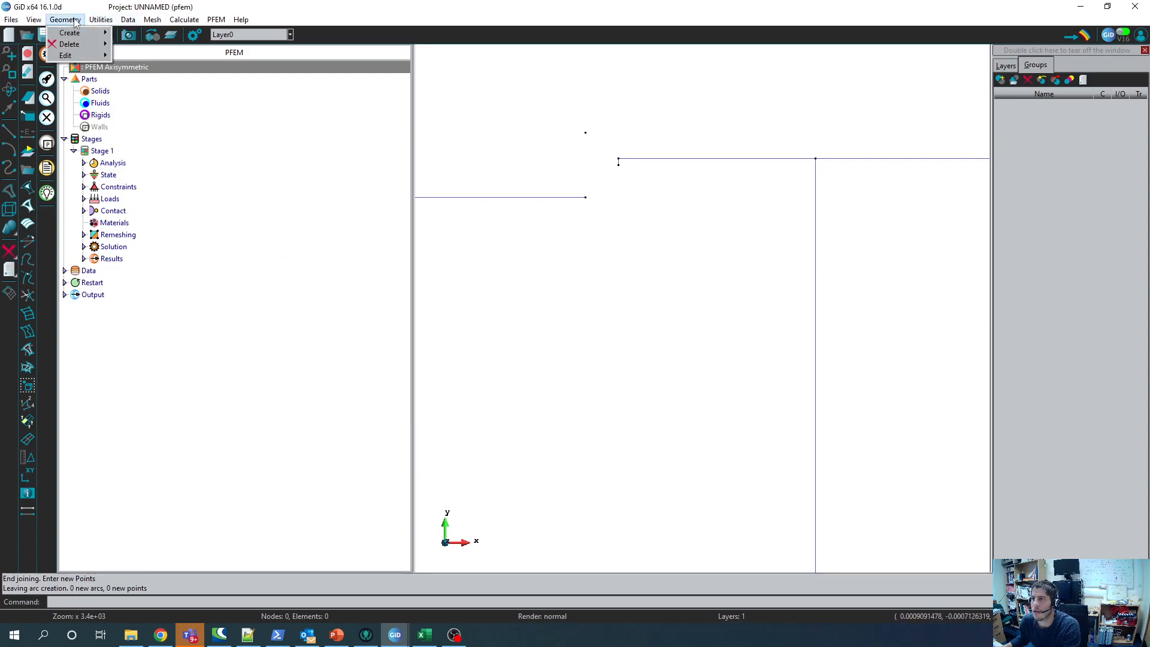
{"action": "mouse_move", "coordinate": [75, 35]}
{"action": "mouse_move", "coordinate": [157, 96]}
{"action": "left_click", "coordinate": [248, 96]}
{"action": "left_click", "coordinate": [586, 197]}
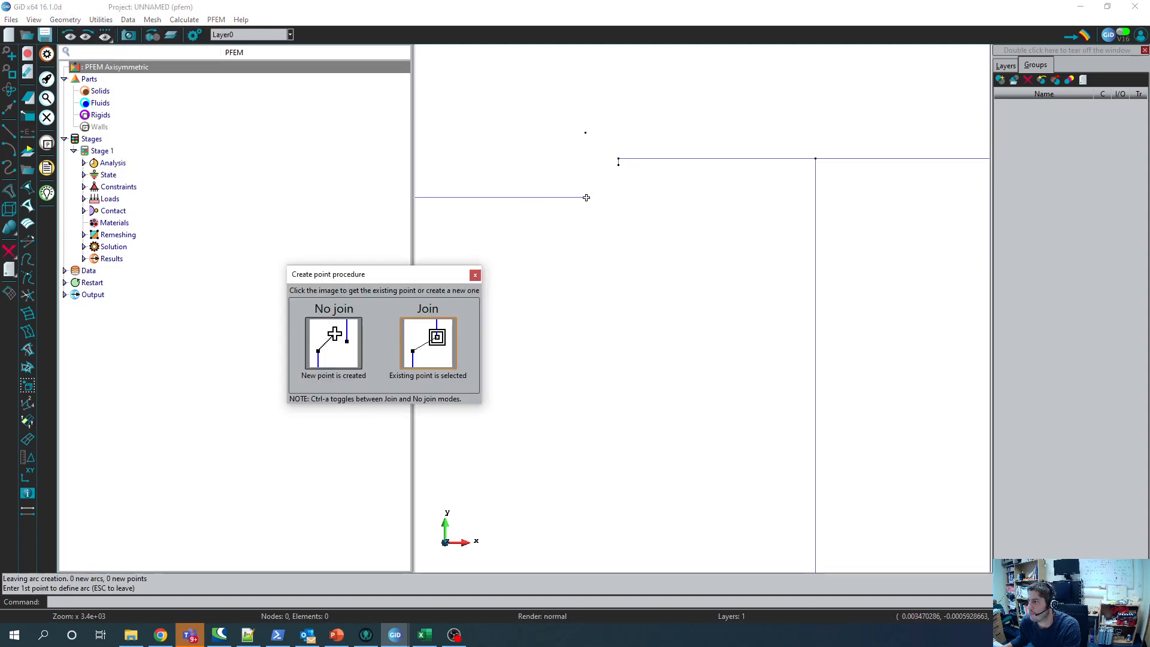
{"action": "left_click", "coordinate": [436, 339]}
{"action": "left_click", "coordinate": [618, 160]}
{"action": "left_click", "coordinate": [436, 340]}
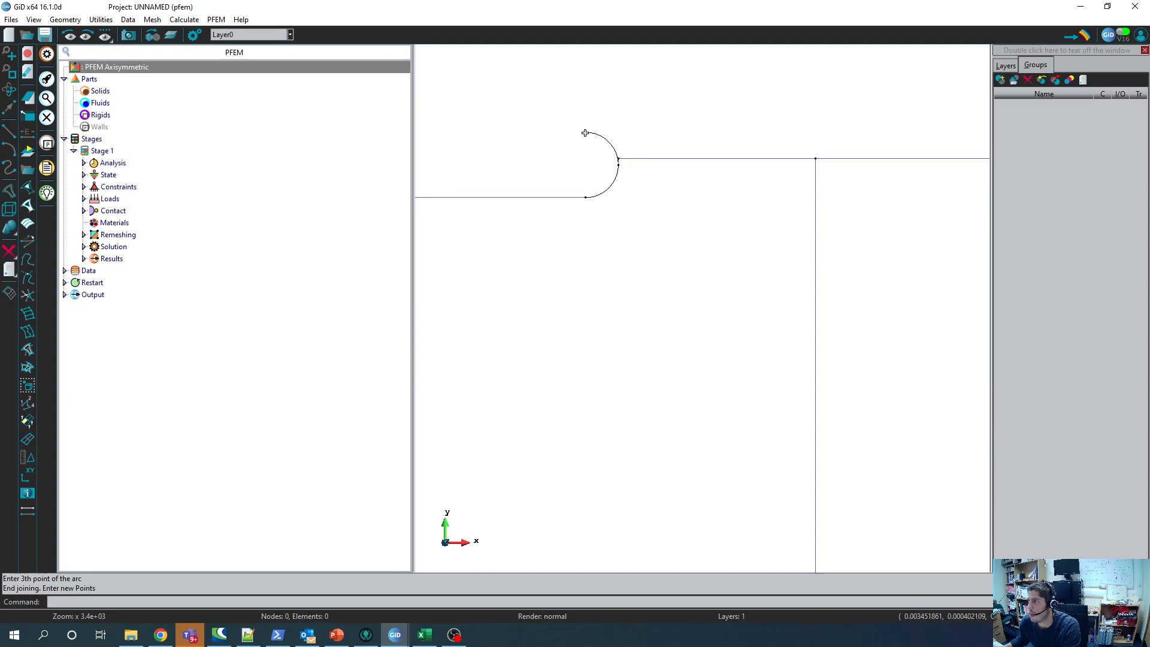
{"action": "left_click", "coordinate": [586, 133]}
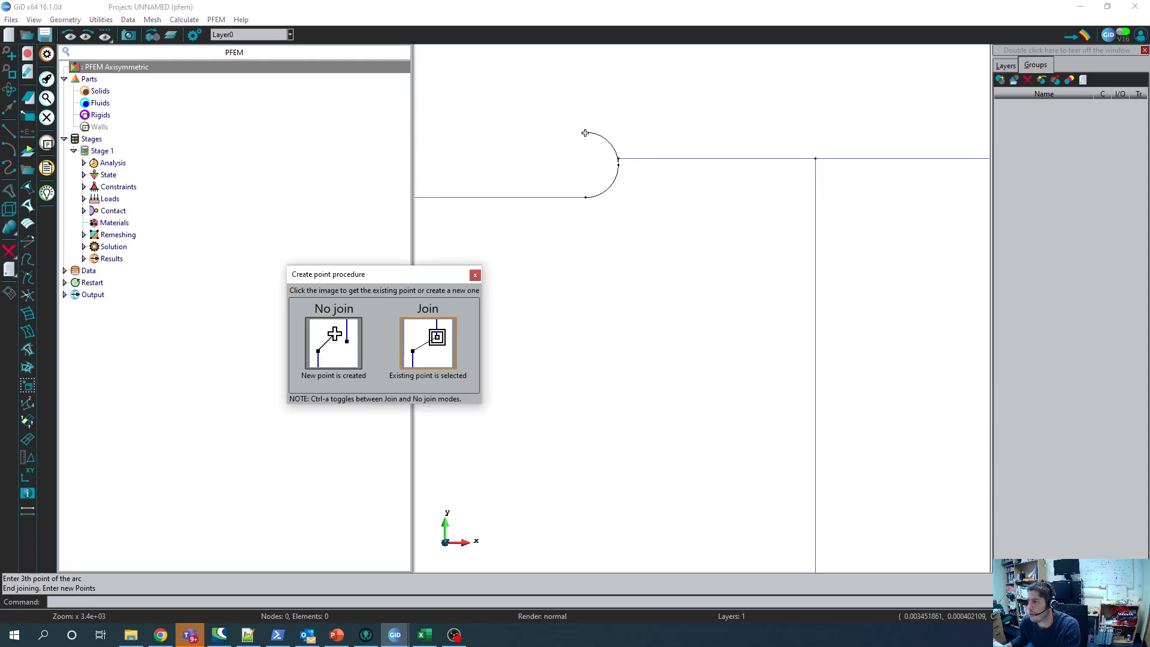
{"action": "left_click", "coordinate": [427, 350]}
{"action": "key", "text": "Escape"}
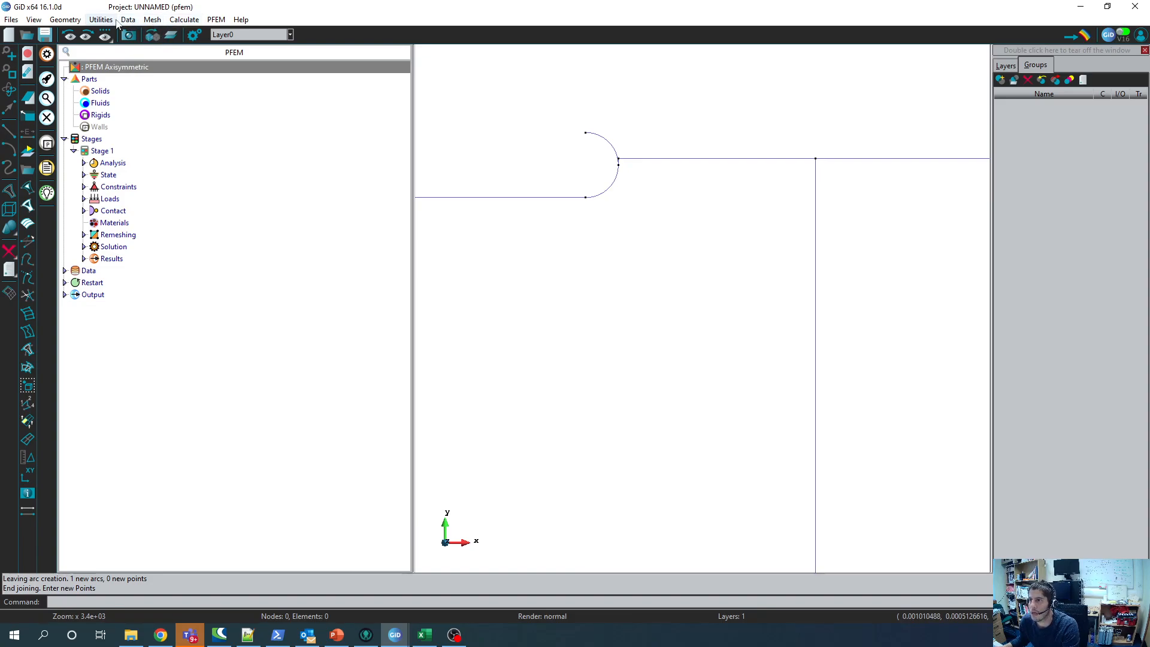
Step: Divide the arc near the existing point just below the left end of the long horizontal line
{"action": "left_click", "coordinate": [65, 19]}
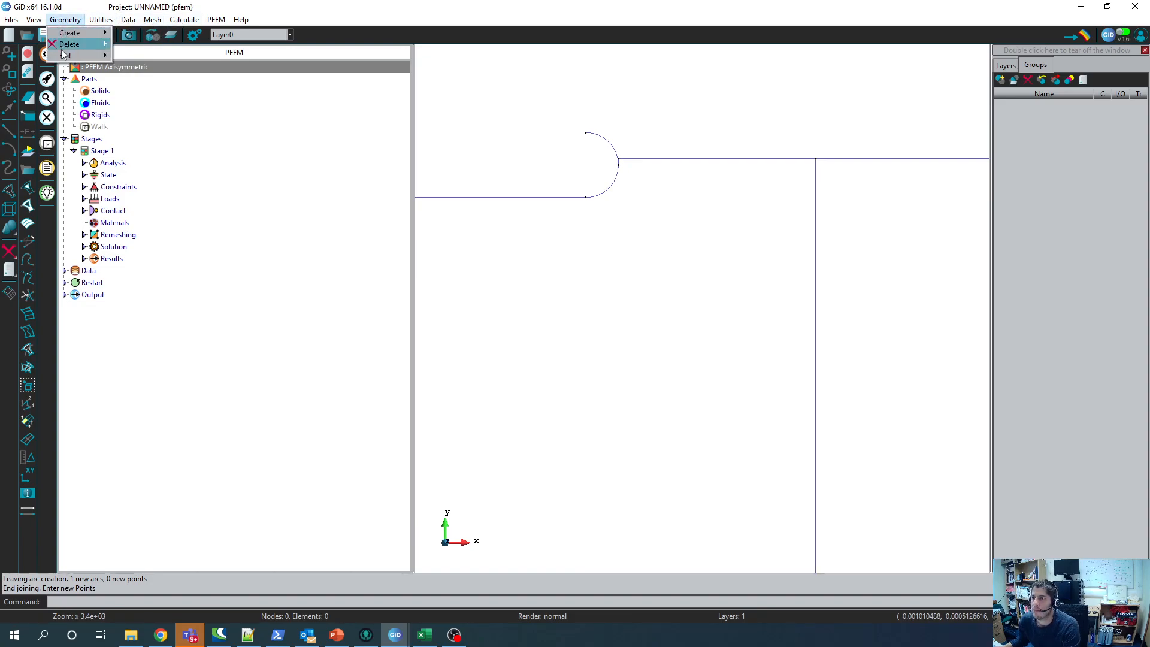
{"action": "mouse_move", "coordinate": [64, 59]}
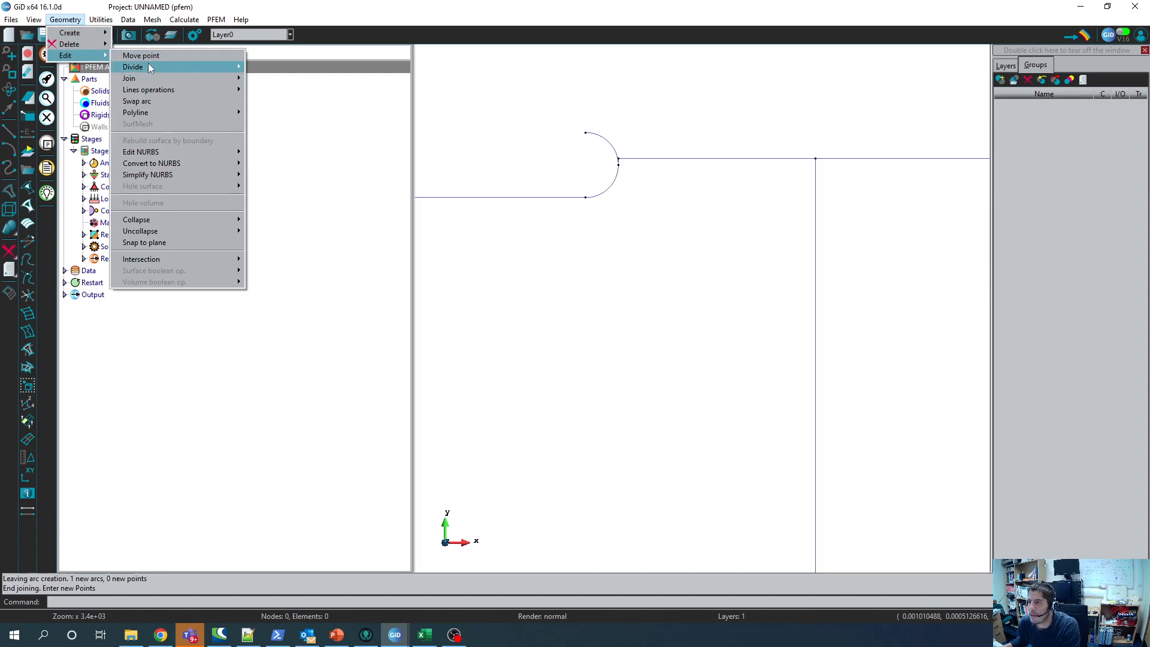
{"action": "mouse_move", "coordinate": [148, 64]}
{"action": "mouse_move", "coordinate": [264, 66]}
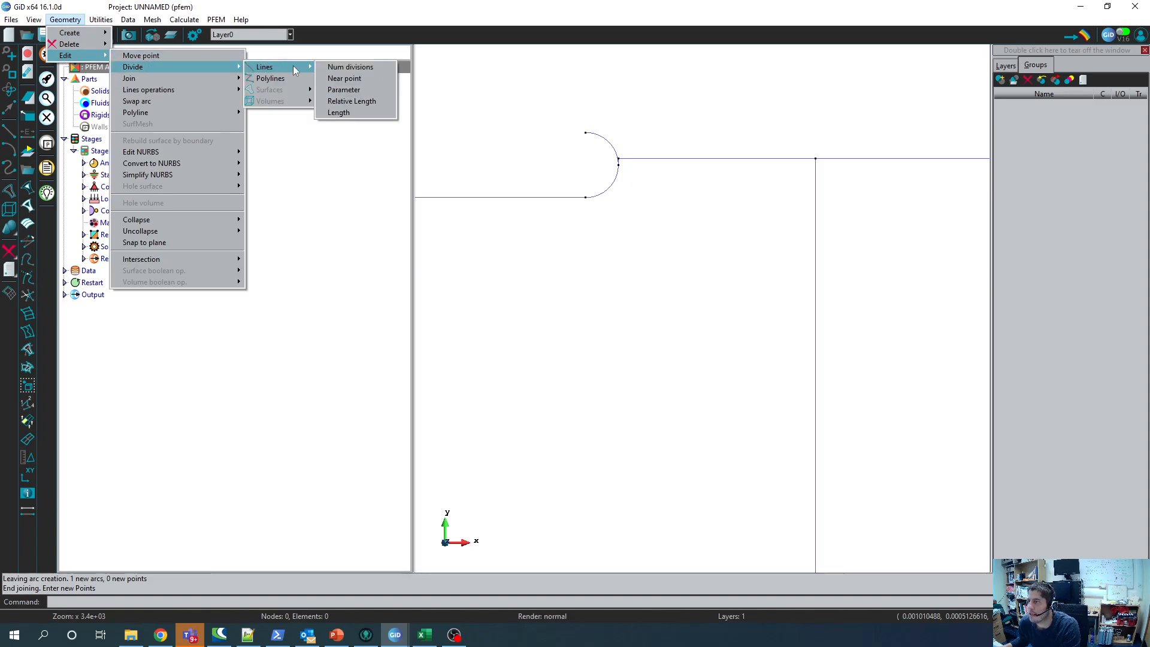
{"action": "left_click", "coordinate": [361, 77]}
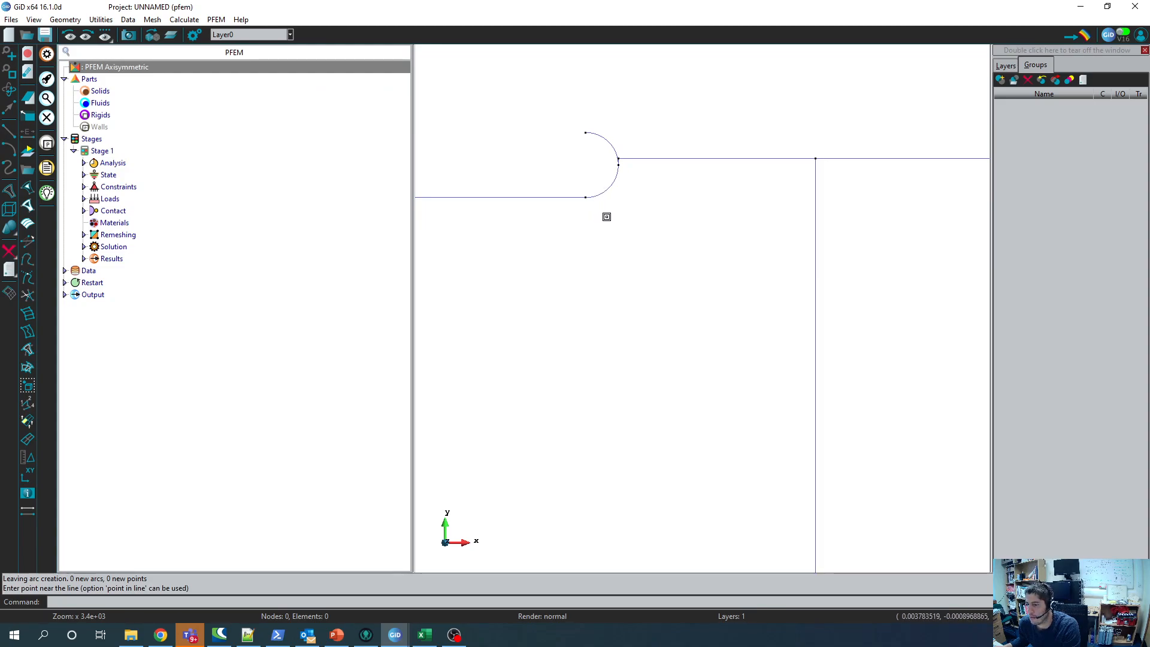
{"action": "left_click", "coordinate": [618, 164]}
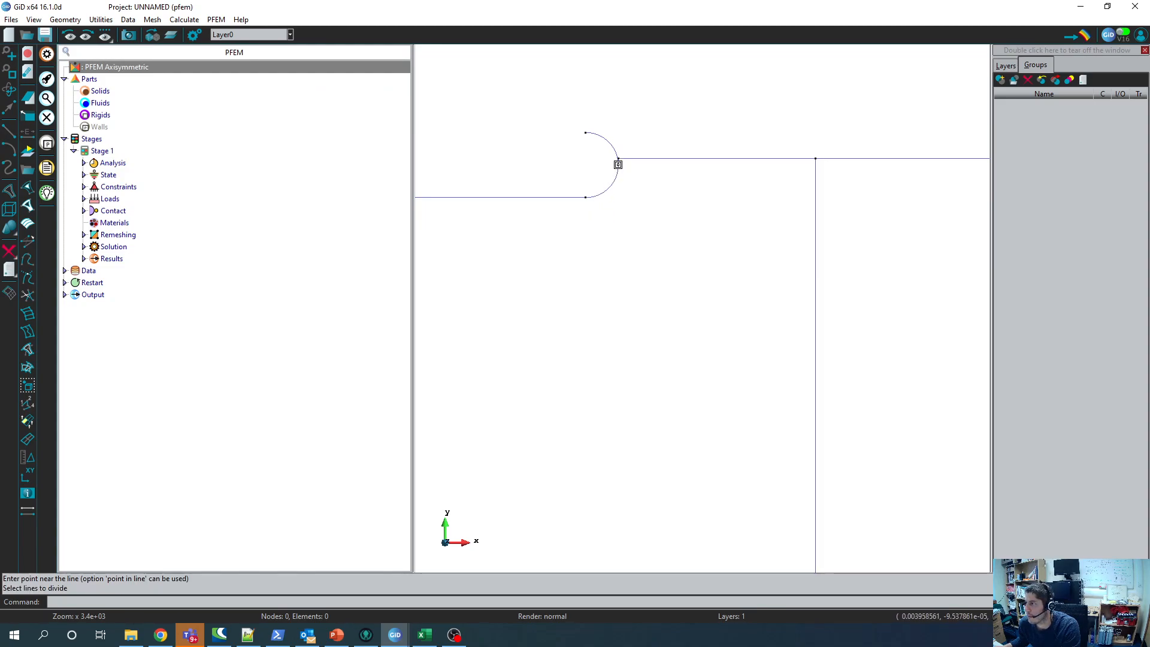
{"action": "left_click", "coordinate": [609, 146]}
{"action": "key", "text": "Escape"}
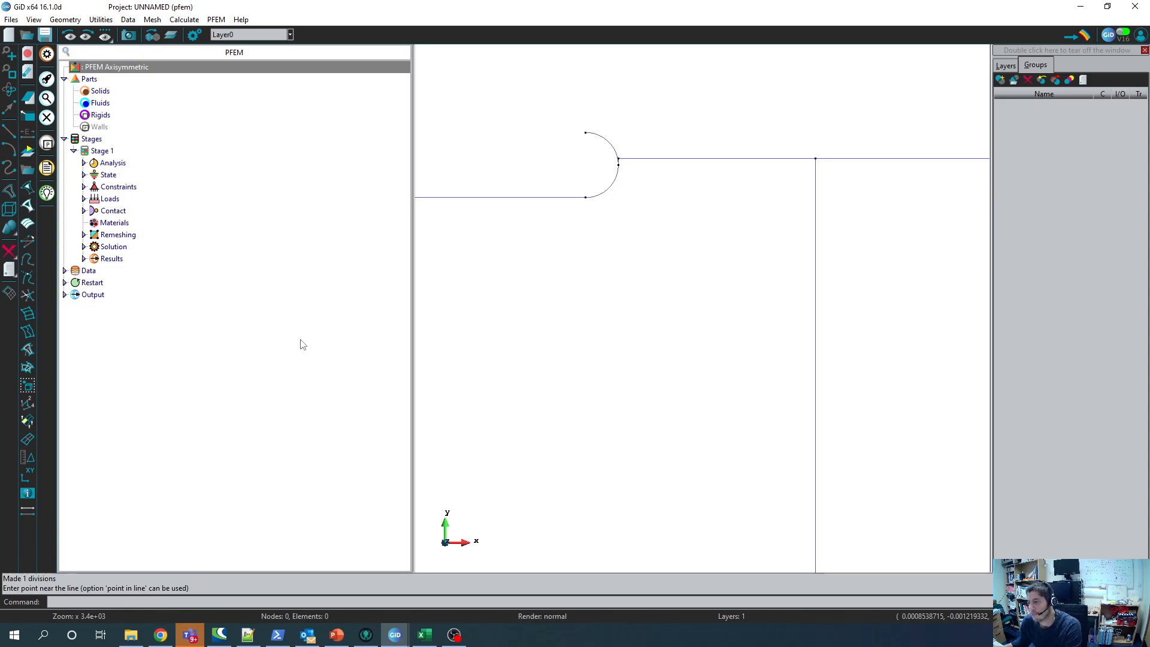
{"action": "scroll", "coordinate": [609, 188], "scroll_direction": "up", "scroll_amount": 5}
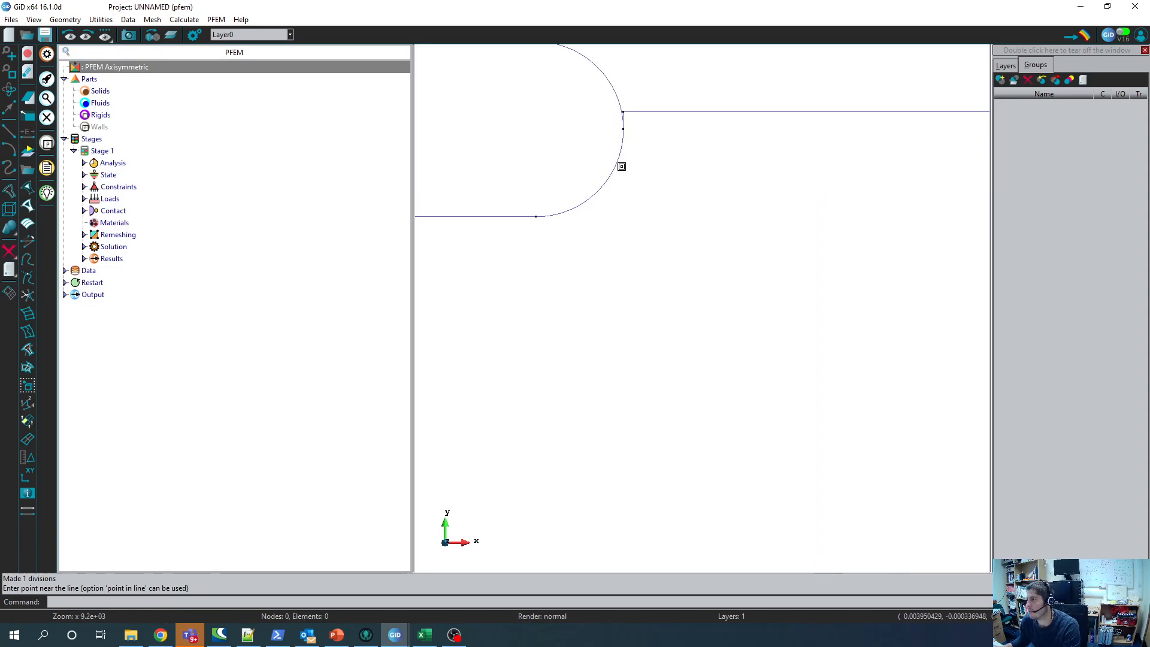
Step: Delete the upper and lower arc segments together with the short horizontal line that joins them
{"action": "left_click", "coordinate": [73, 20]}
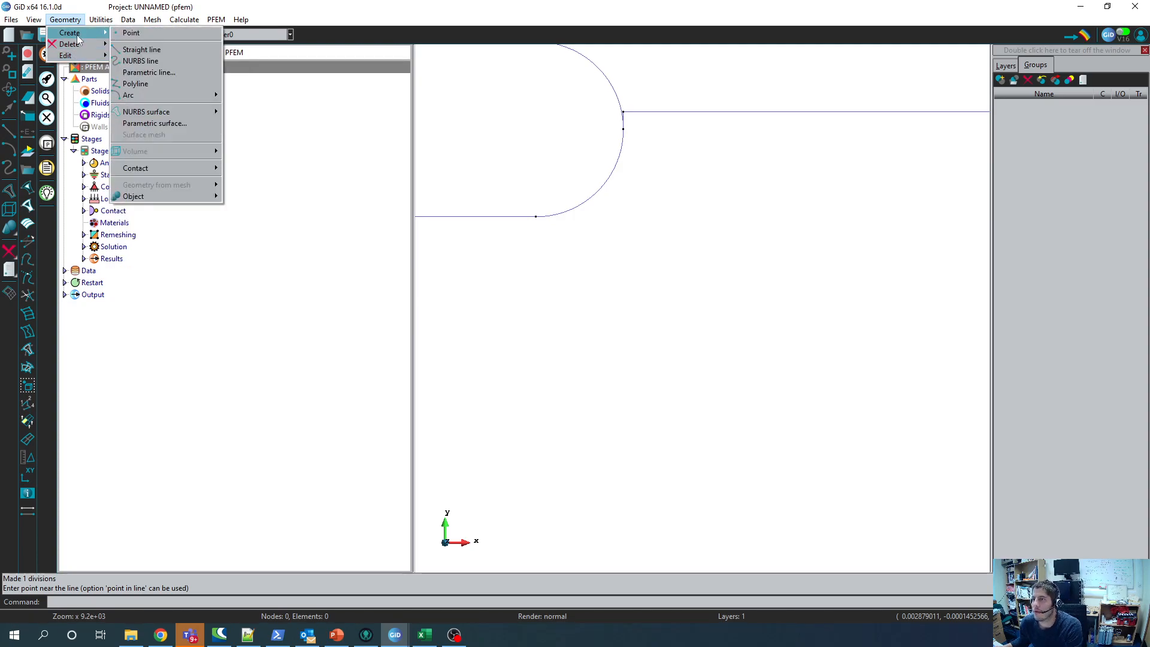
{"action": "mouse_move", "coordinate": [156, 95]}
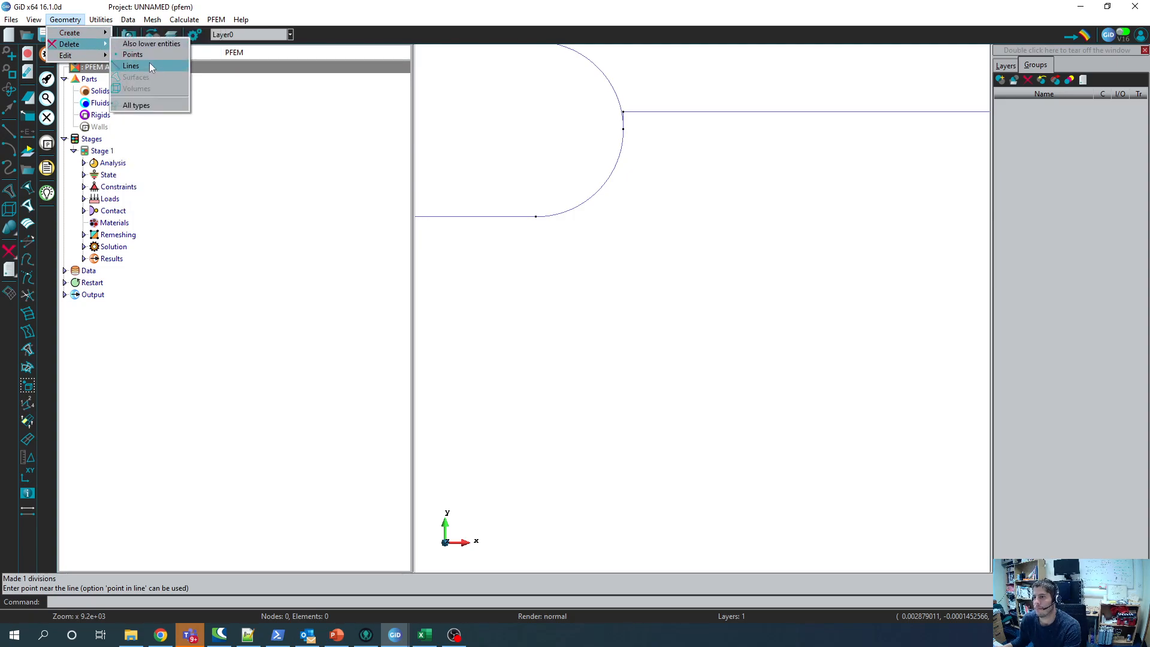
{"action": "left_click", "coordinate": [132, 66]}
{"action": "scroll", "coordinate": [531, 195], "scroll_direction": "down", "scroll_amount": 4}
{"action": "left_click", "coordinate": [539, 154]}
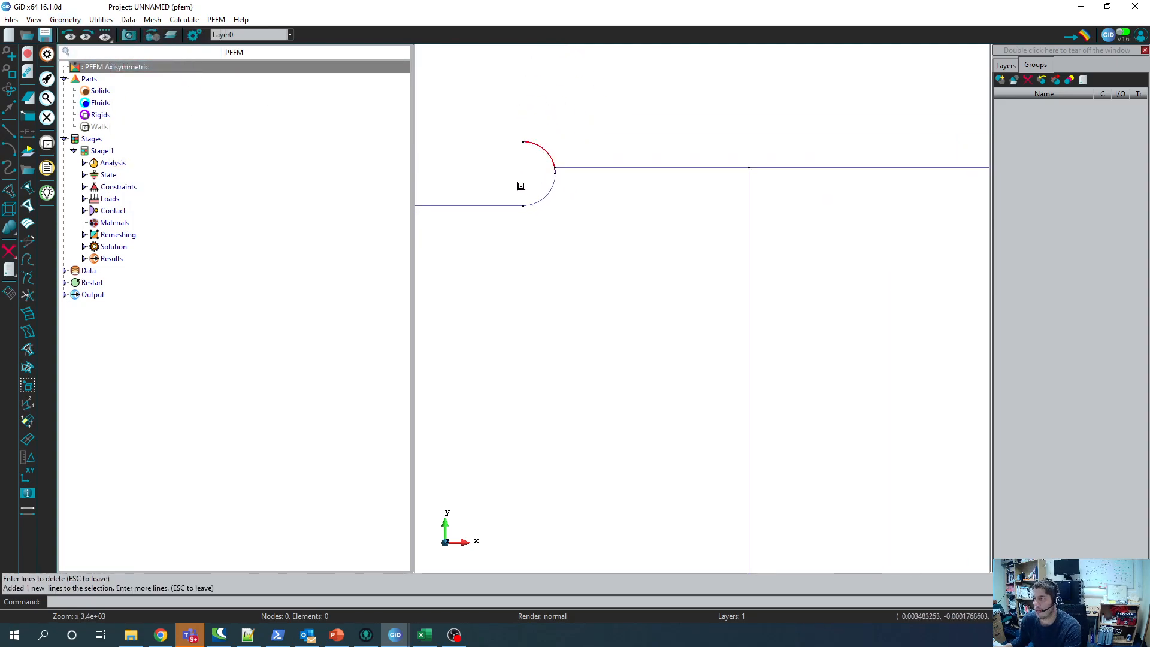
{"action": "left_click", "coordinate": [545, 195]}
{"action": "left_click", "coordinate": [470, 205]}
{"action": "key", "text": "Escape"}
{"action": "scroll", "coordinate": [580, 198], "scroll_direction": "up", "scroll_amount": 2}
{"action": "scroll", "coordinate": [585, 200], "scroll_direction": "down", "scroll_amount": 6}
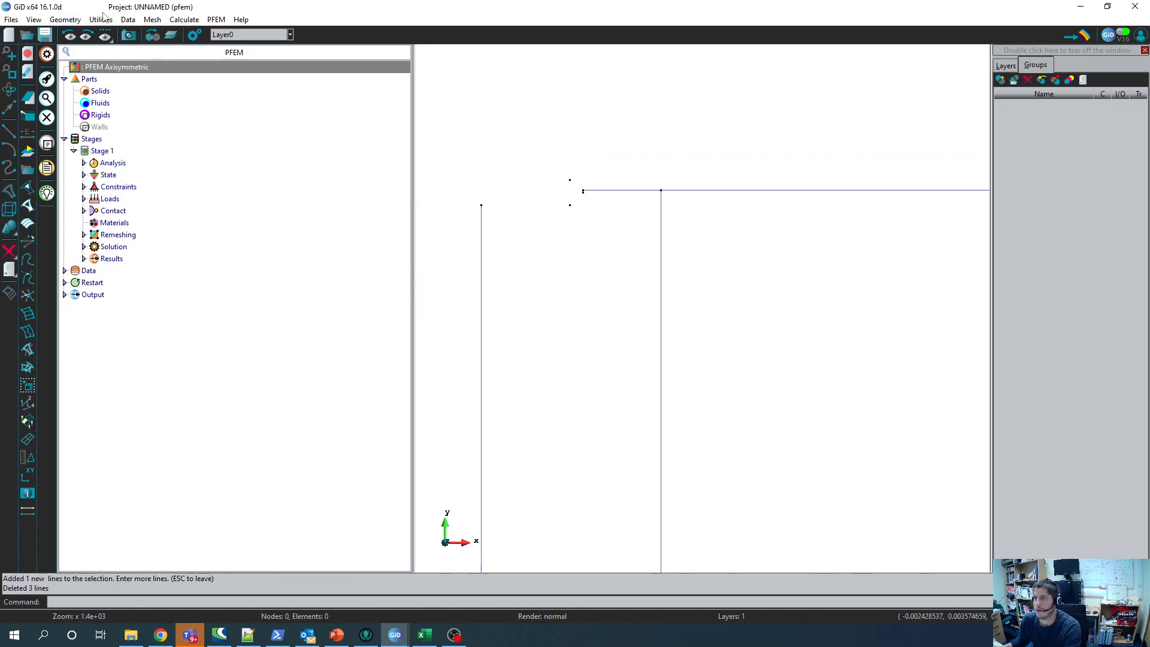
Step: Delete the point at the removed arc's upper end and try to delete the one at its lower end
{"action": "left_click", "coordinate": [63, 19]}
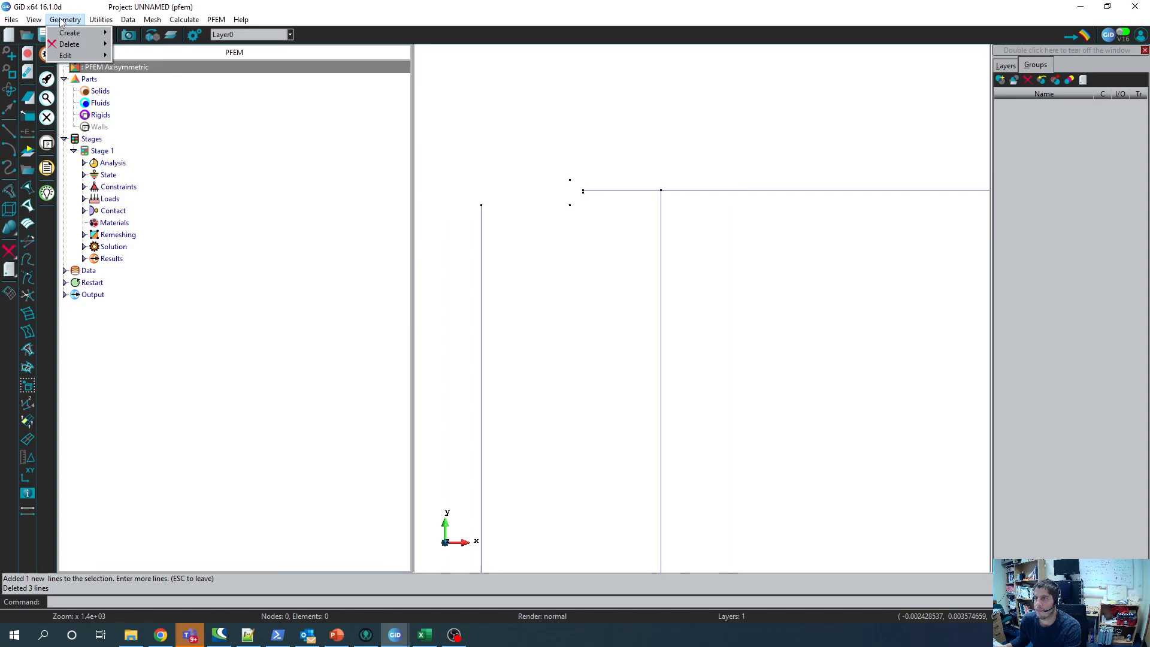
{"action": "mouse_move", "coordinate": [71, 47]}
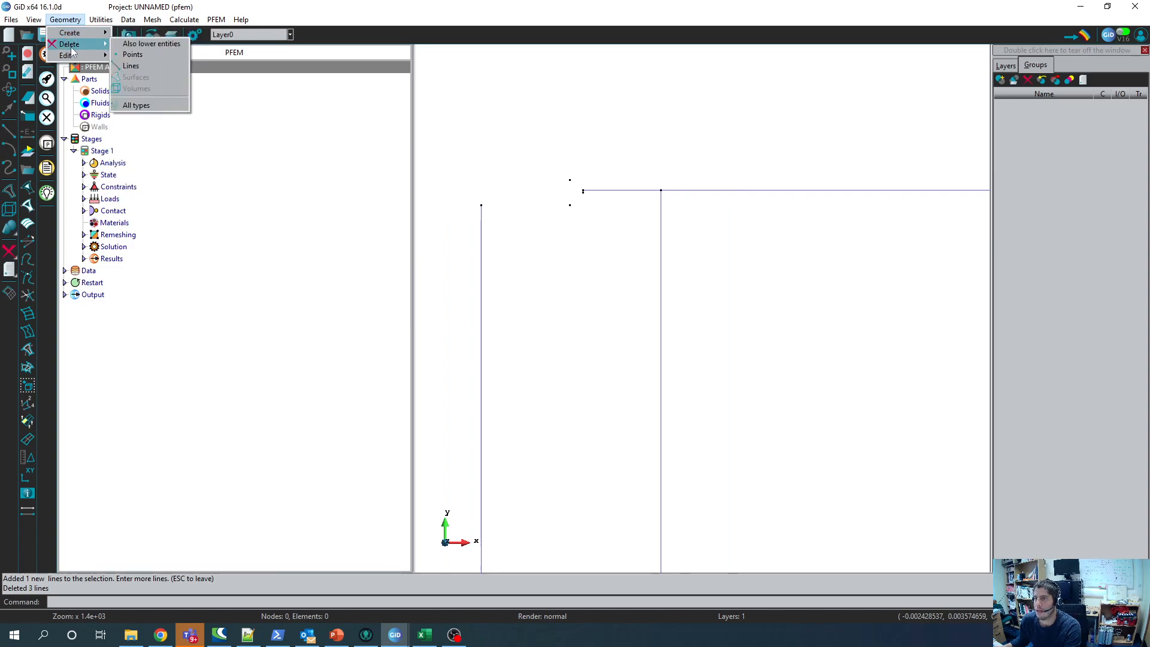
{"action": "left_click", "coordinate": [159, 55]}
{"action": "left_click", "coordinate": [570, 180]}
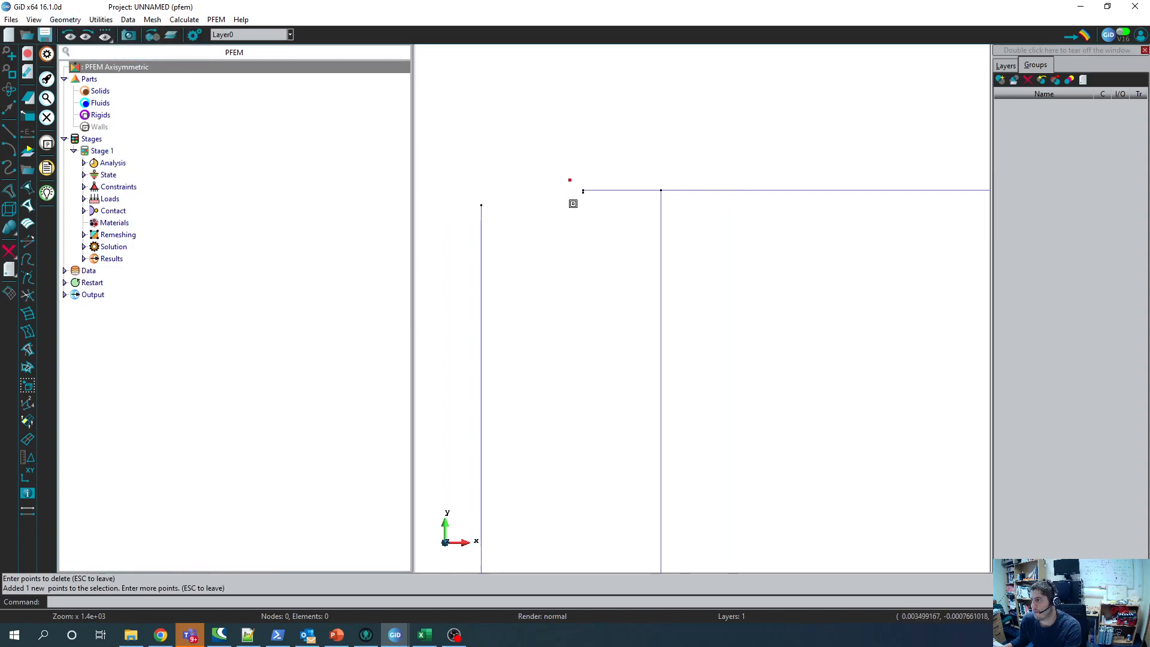
{"action": "left_click", "coordinate": [570, 206]}
{"action": "key", "text": "Escape"}
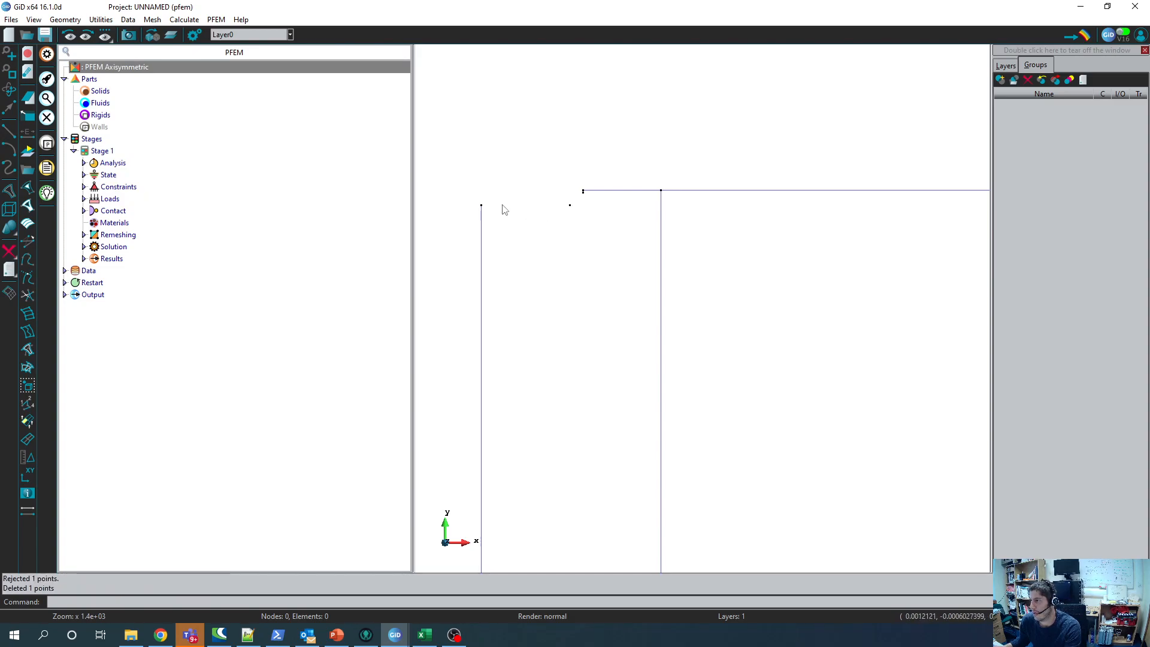
Step: Try again to delete the isolated point at the removed arc's lower end, changing the option to also delete lower entities
{"action": "left_click", "coordinate": [65, 19]}
{"action": "mouse_move", "coordinate": [71, 44]}
{"action": "left_click", "coordinate": [138, 54]}
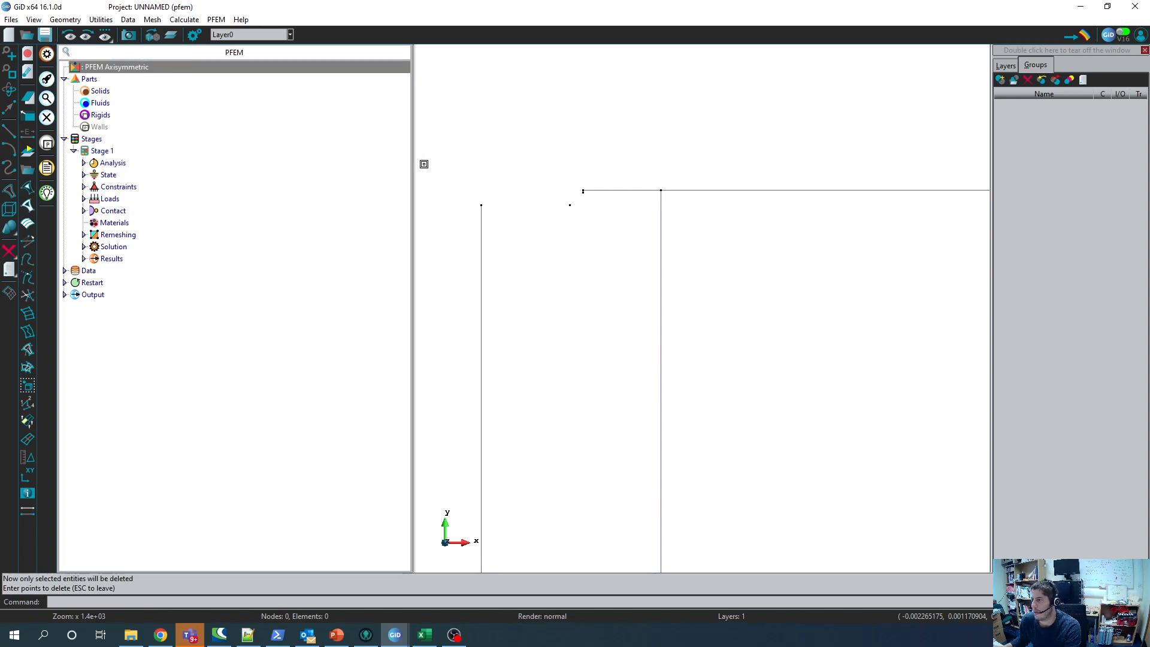
{"action": "key", "text": "Escape"}
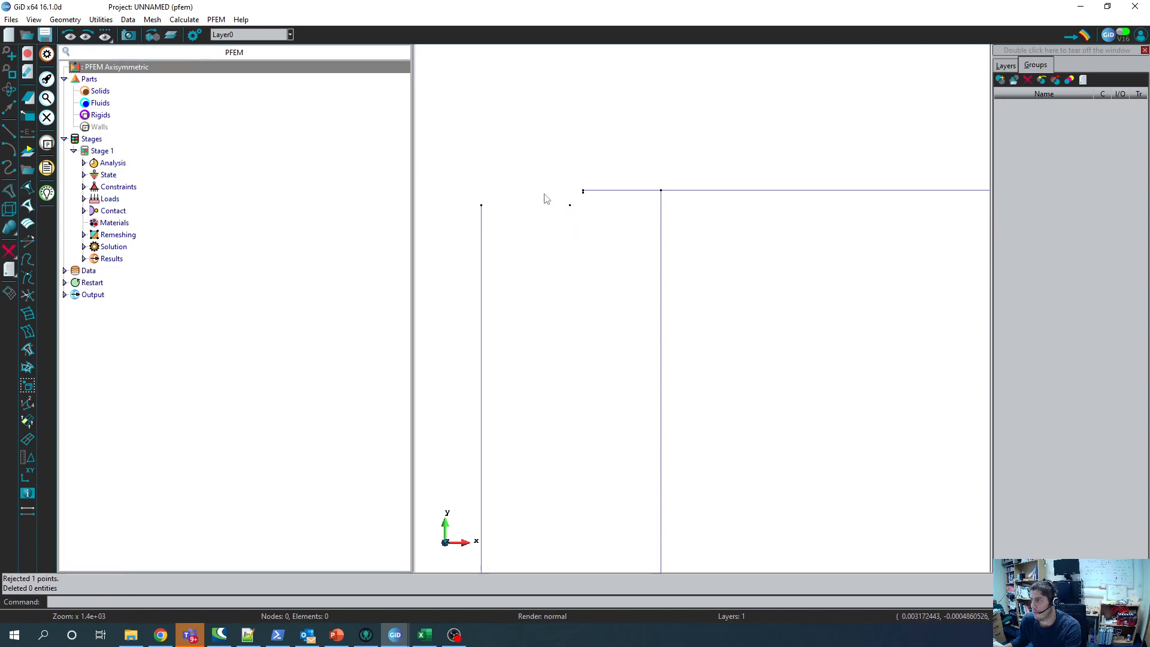
{"action": "left_click", "coordinate": [65, 20]}
{"action": "mouse_move", "coordinate": [87, 50]}
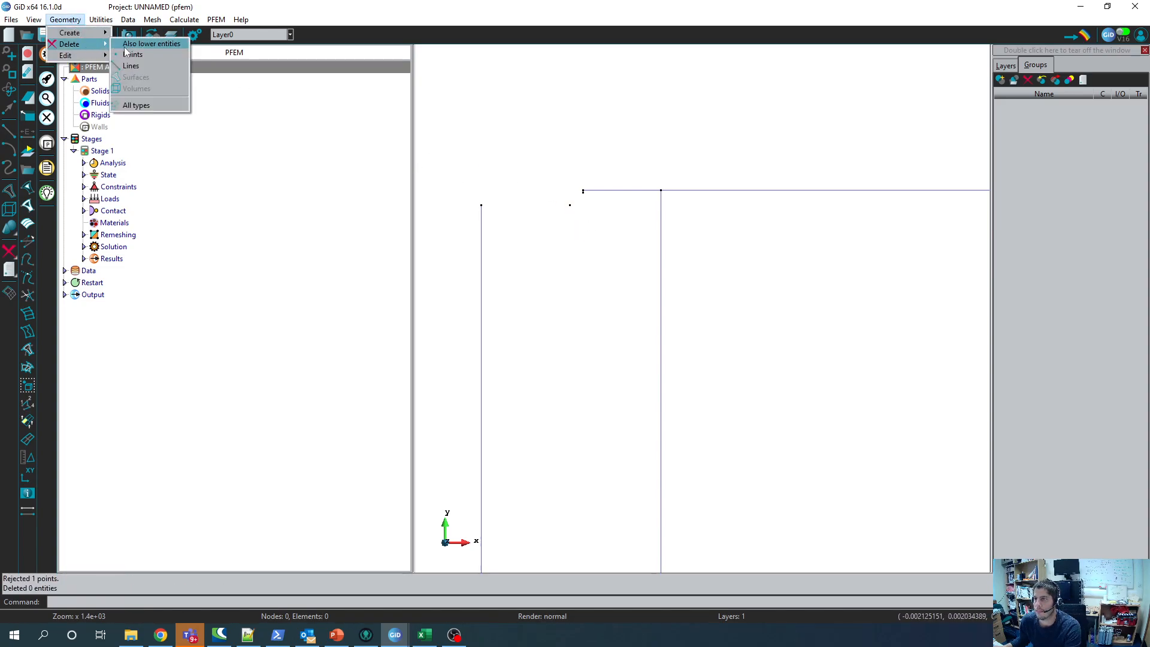
{"action": "left_click", "coordinate": [132, 44]}
{"action": "left_click", "coordinate": [570, 205]}
{"action": "key", "text": "Escape"}
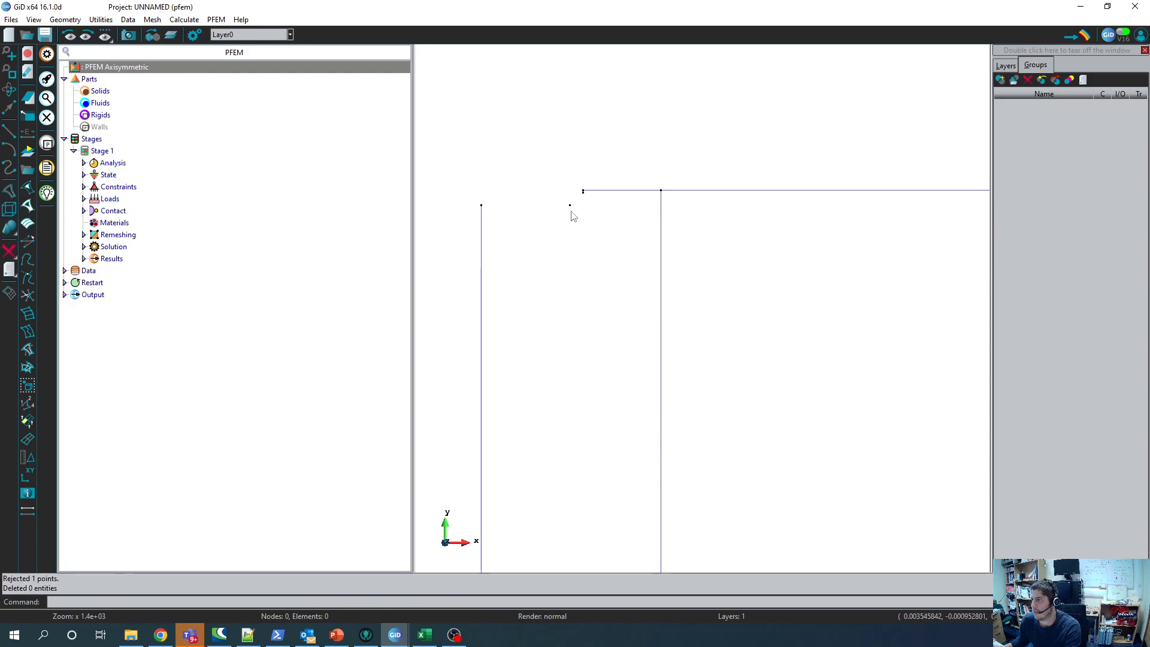
Step: Try twice to delete the isolated point near the long horizontal line's left end, using points-only deletion
{"action": "left_click", "coordinate": [65, 19]}
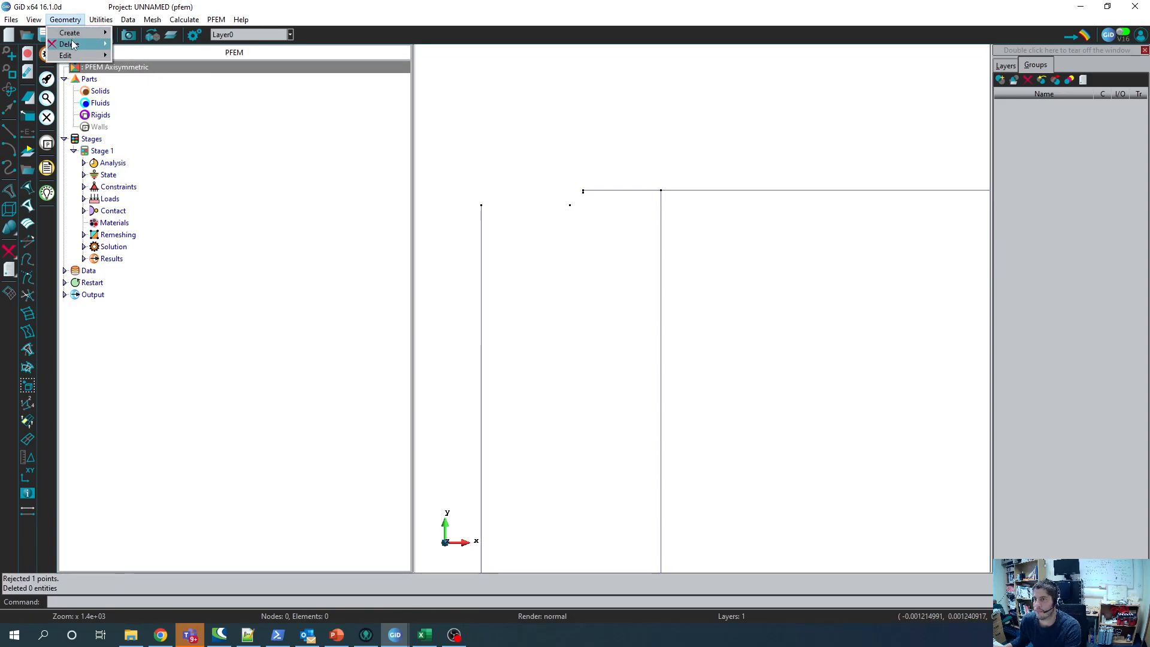
{"action": "mouse_move", "coordinate": [75, 44]}
{"action": "left_click", "coordinate": [133, 55]}
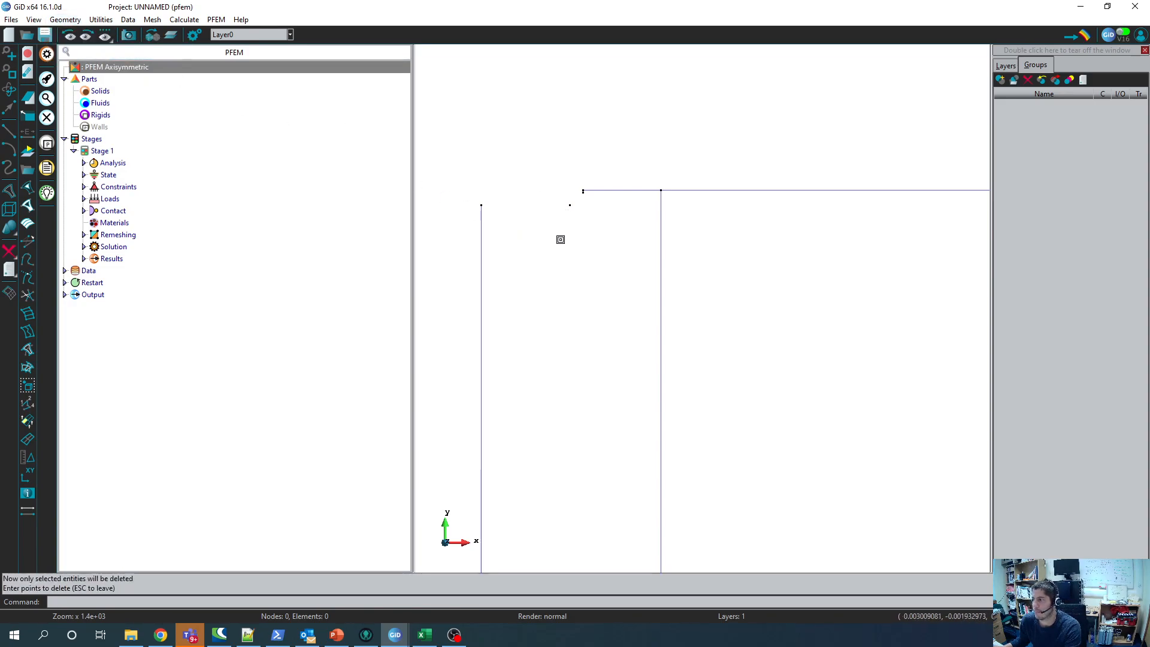
{"action": "left_click", "coordinate": [569, 205]}
{"action": "key", "text": "Escape"}
{"action": "scroll", "coordinate": [589, 190], "scroll_direction": "up", "scroll_amount": 2}
{"action": "scroll", "coordinate": [576, 207], "scroll_direction": "up", "scroll_amount": 3}
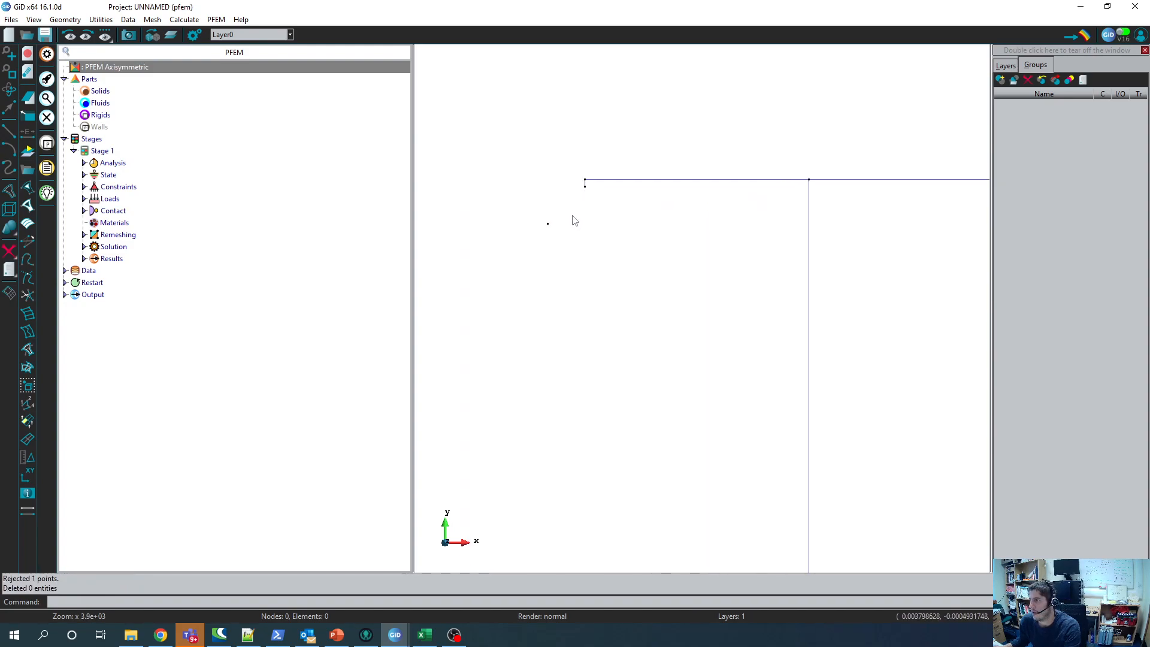
{"action": "left_click", "coordinate": [65, 20]}
{"action": "mouse_move", "coordinate": [78, 45]}
{"action": "left_click", "coordinate": [133, 54]}
{"action": "left_click", "coordinate": [521, 231]}
{"action": "key", "text": "Escape"}
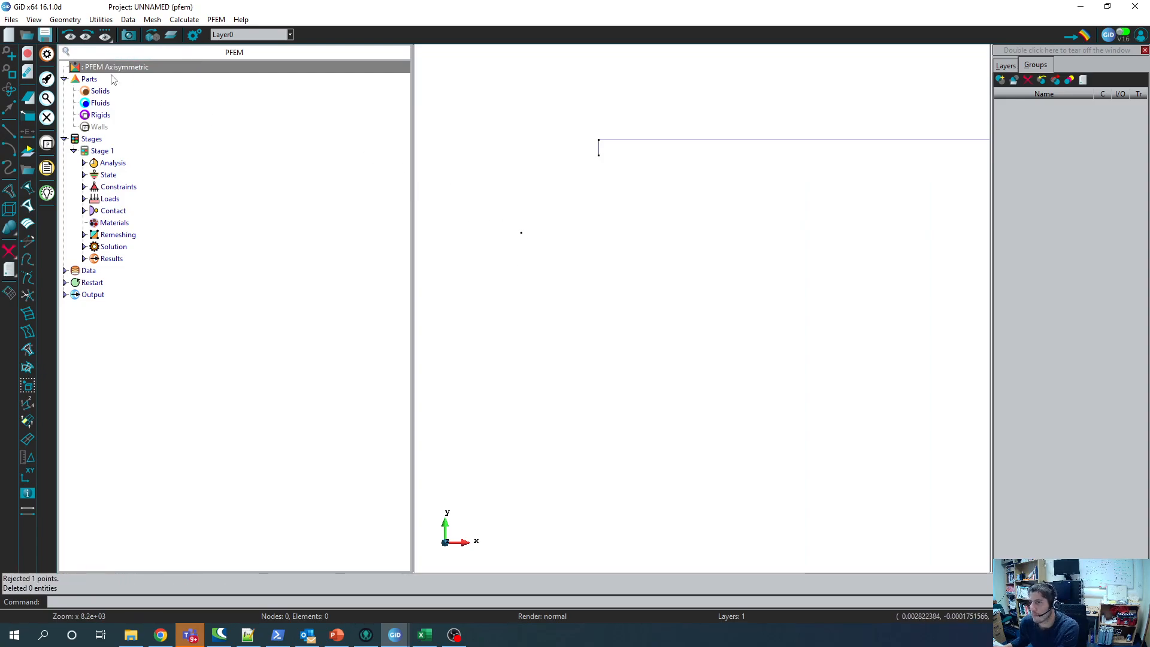
Step: Try to delete the isolated point with the all-types deletion, enclosing it in a selection window
{"action": "left_click", "coordinate": [64, 22]}
{"action": "mouse_move", "coordinate": [78, 44]}
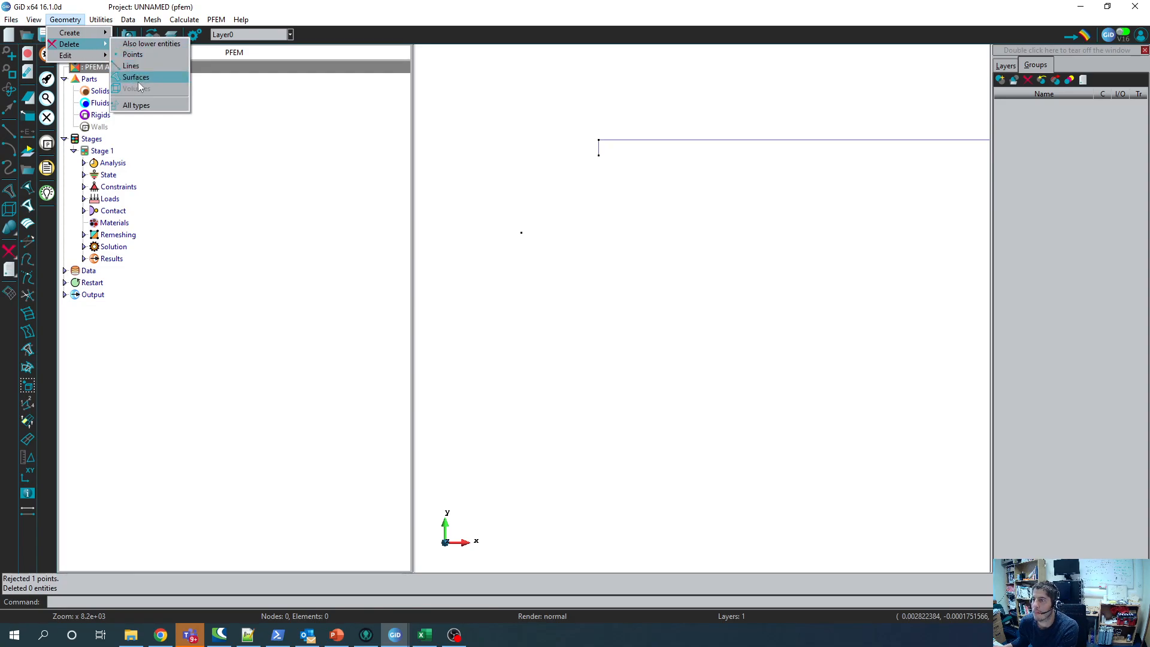
{"action": "left_click", "coordinate": [144, 104]}
{"action": "left_click", "coordinate": [487, 204]}
{"action": "left_click", "coordinate": [561, 258]}
{"action": "key", "text": "Escape"}
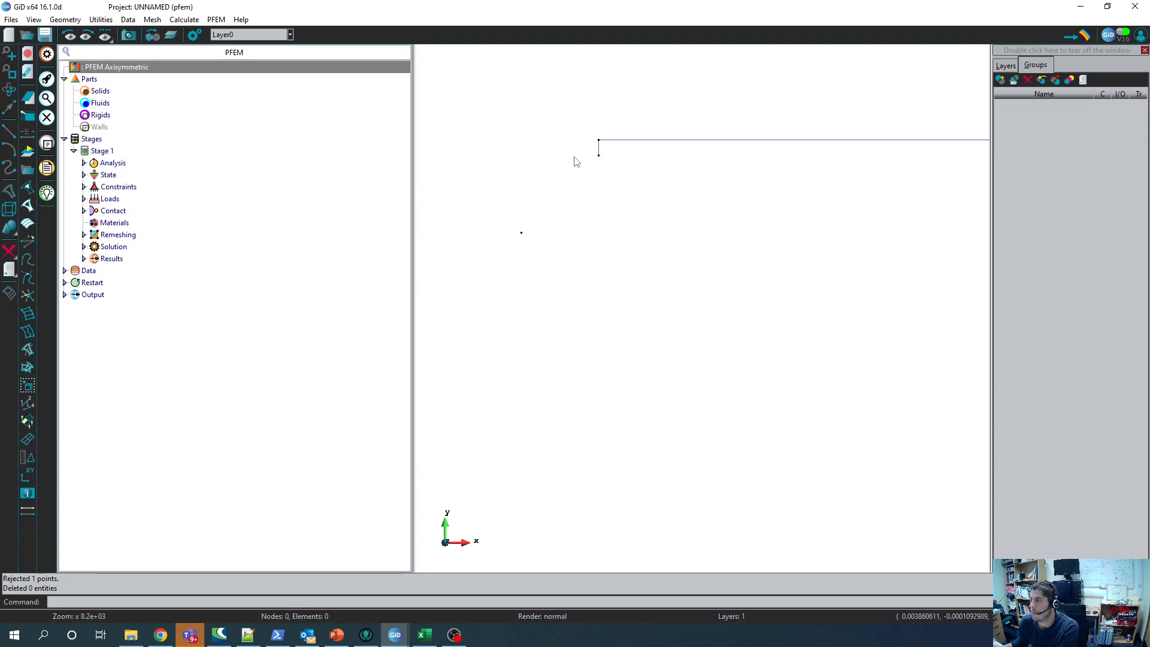
{"action": "scroll", "coordinate": [522, 235], "scroll_direction": "down", "scroll_amount": 5}
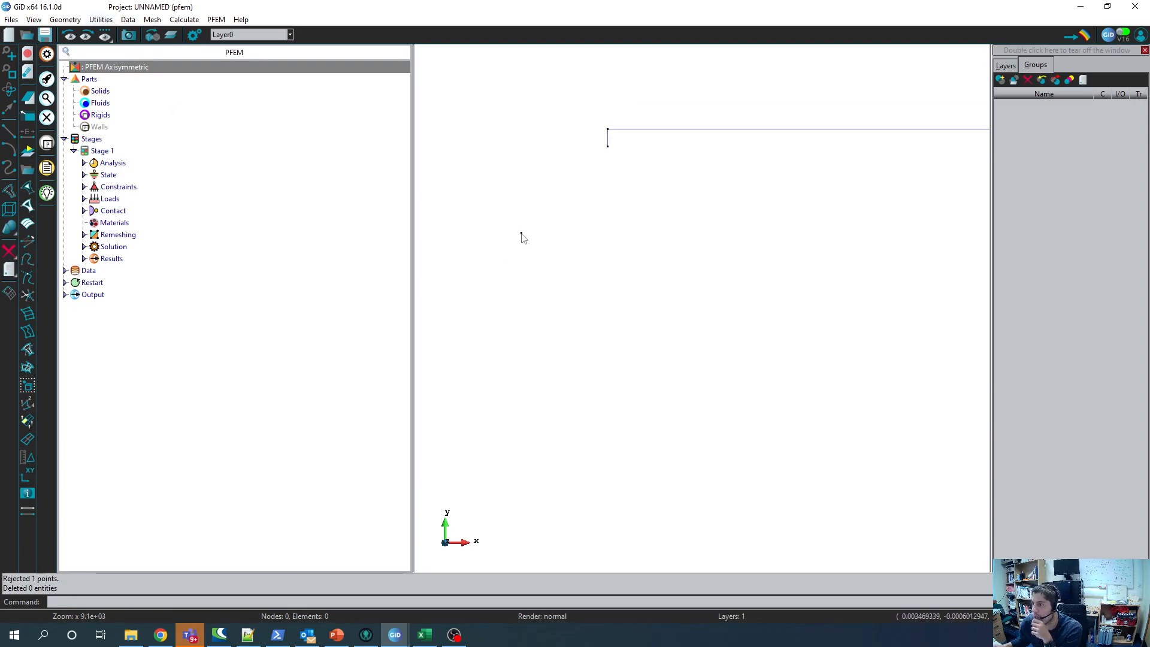
{"action": "left_click", "coordinate": [63, 20]}
{"action": "mouse_move", "coordinate": [67, 36]}
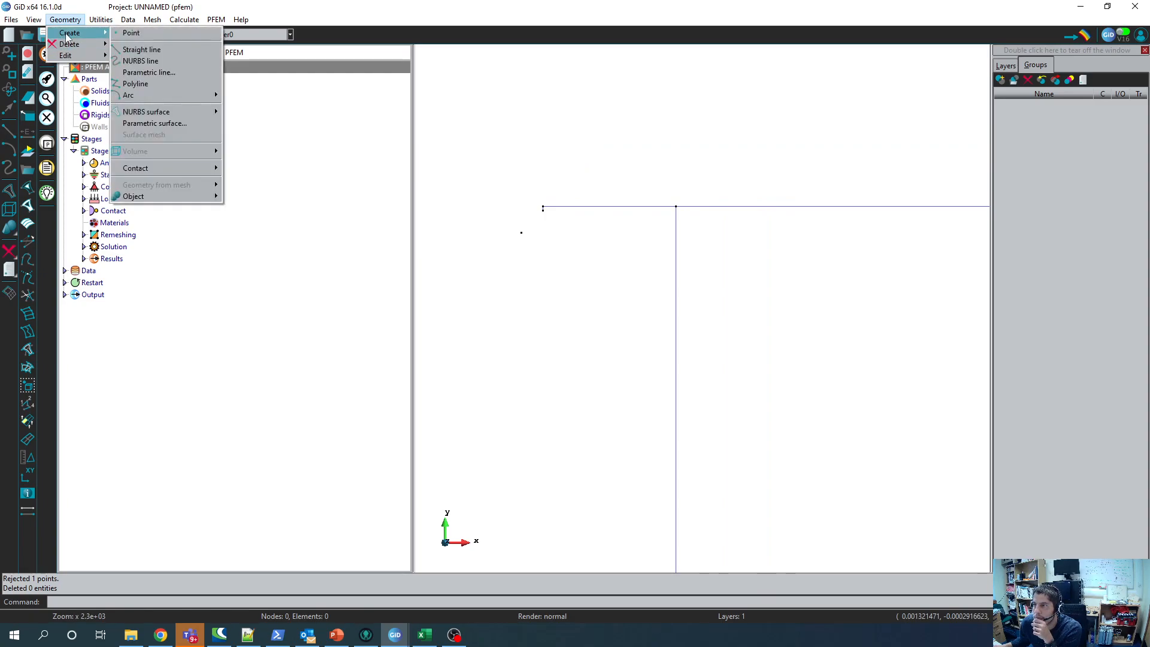
{"action": "mouse_move", "coordinate": [66, 55]}
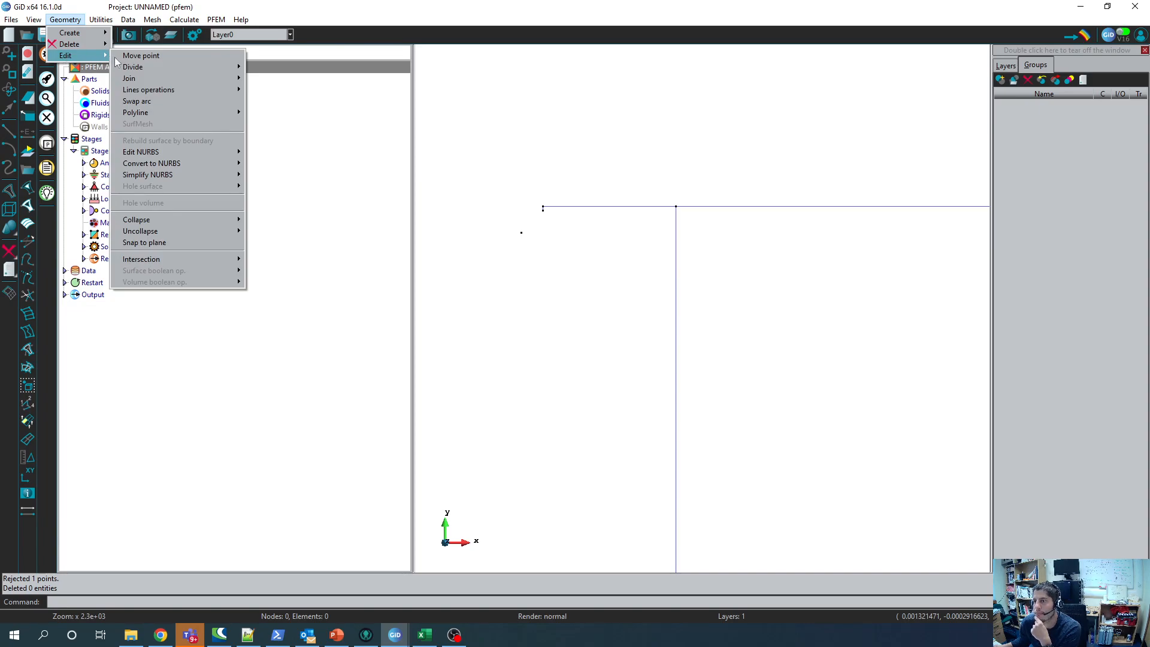
{"action": "mouse_move", "coordinate": [145, 116]}
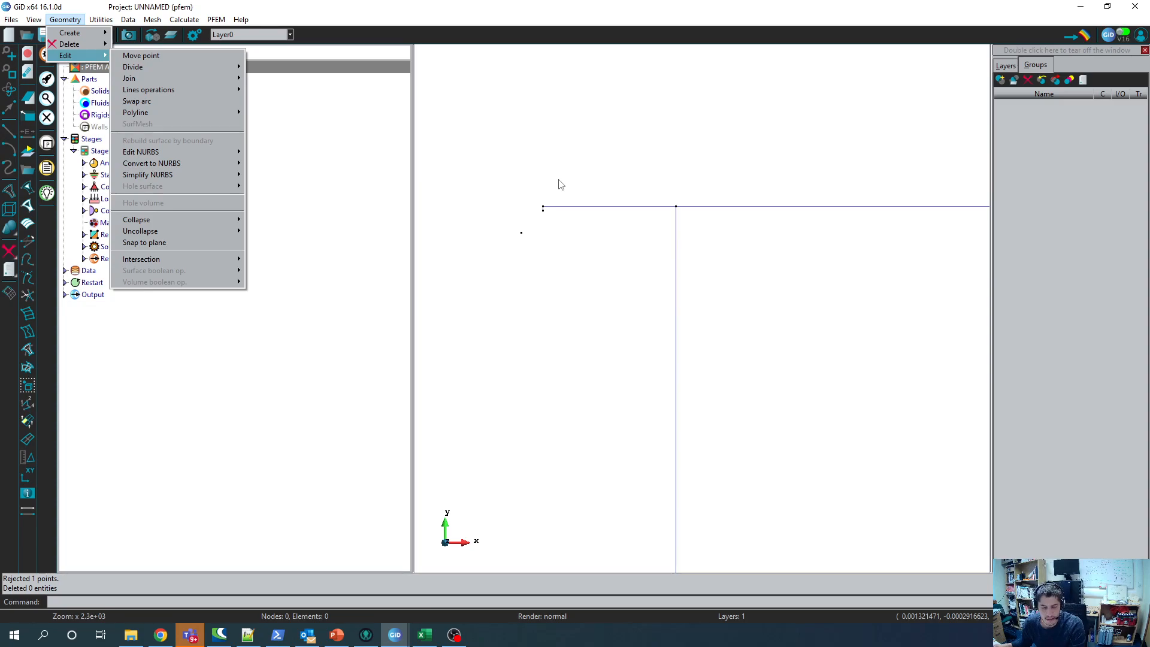
{"action": "left_click", "coordinate": [506, 188]}
{"action": "scroll", "coordinate": [511, 265], "scroll_direction": "down", "scroll_amount": 3}
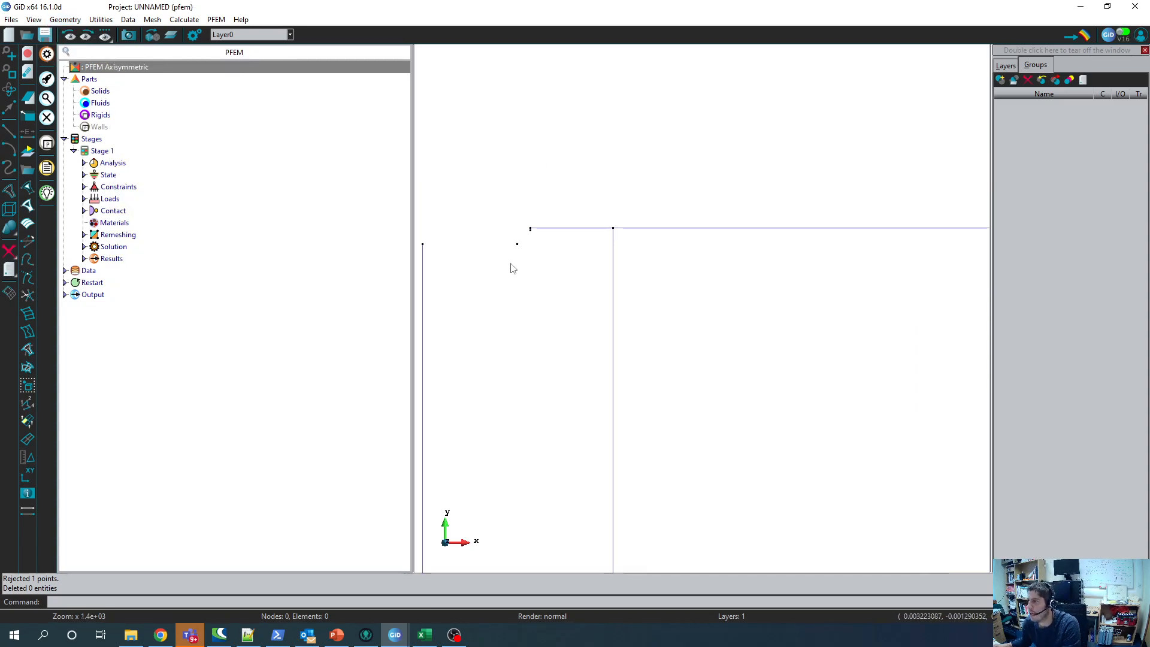
{"action": "scroll", "coordinate": [520, 249], "scroll_direction": "up", "scroll_amount": 4}
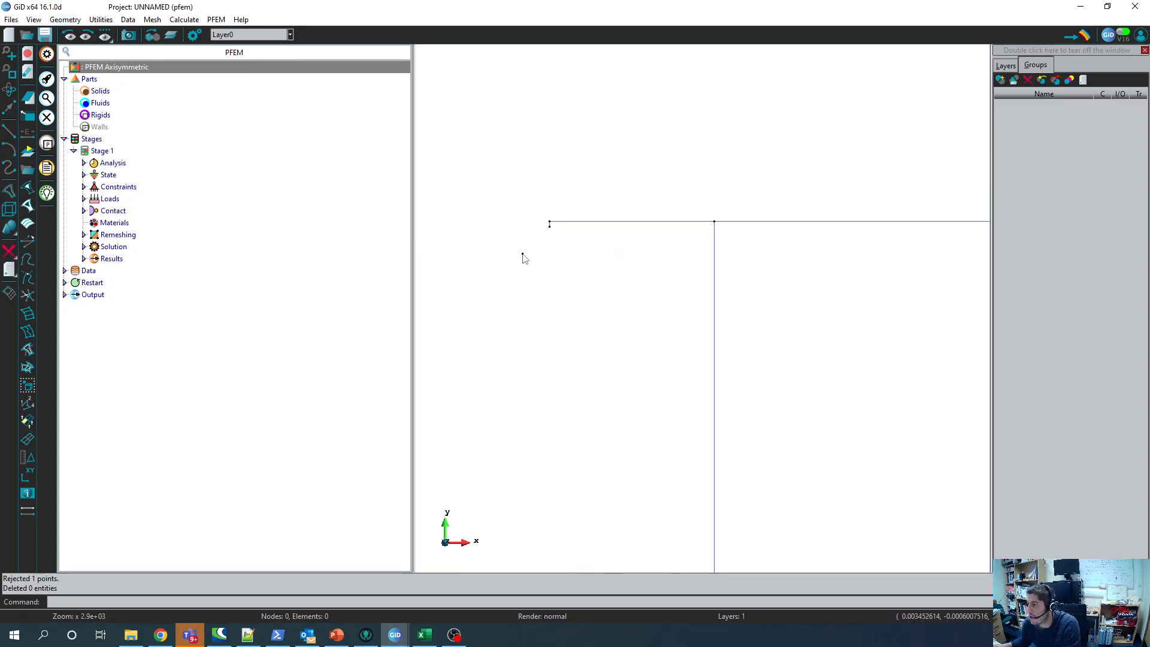
Step: List the entity data of the isolated point to check its coordinates and higher entities, and close the listing
{"action": "left_click", "coordinate": [65, 19]}
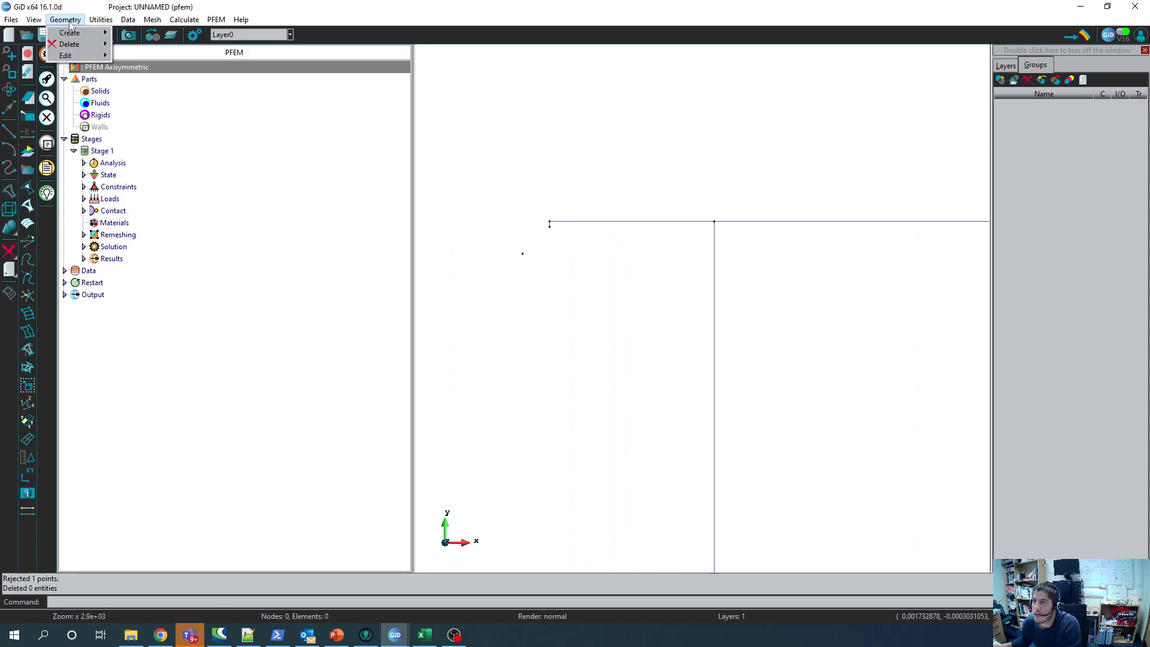
{"action": "mouse_move", "coordinate": [101, 19]}
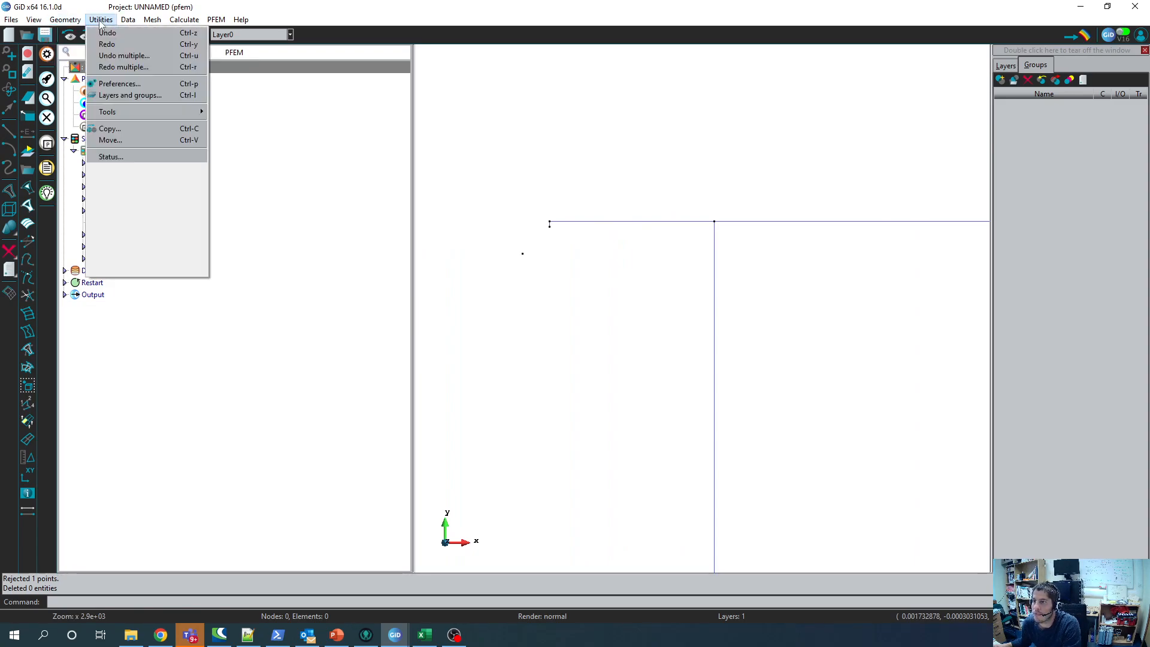
{"action": "mouse_move", "coordinate": [126, 172]}
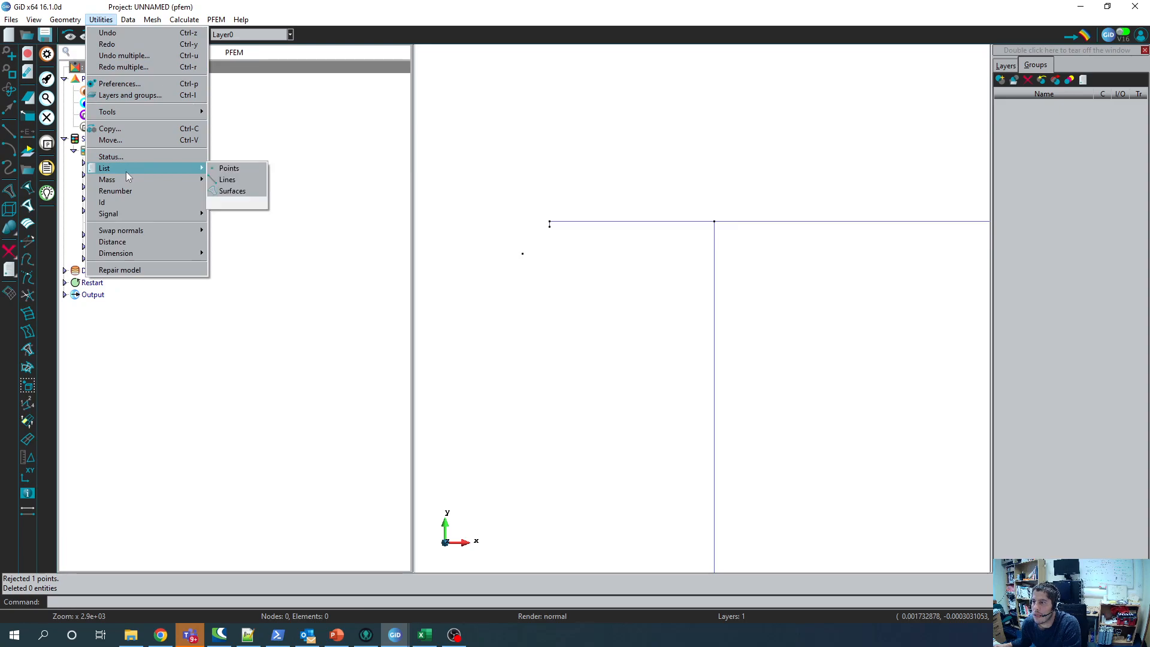
{"action": "left_click", "coordinate": [235, 171]}
{"action": "left_click", "coordinate": [520, 252]}
{"action": "key", "text": "Escape"}
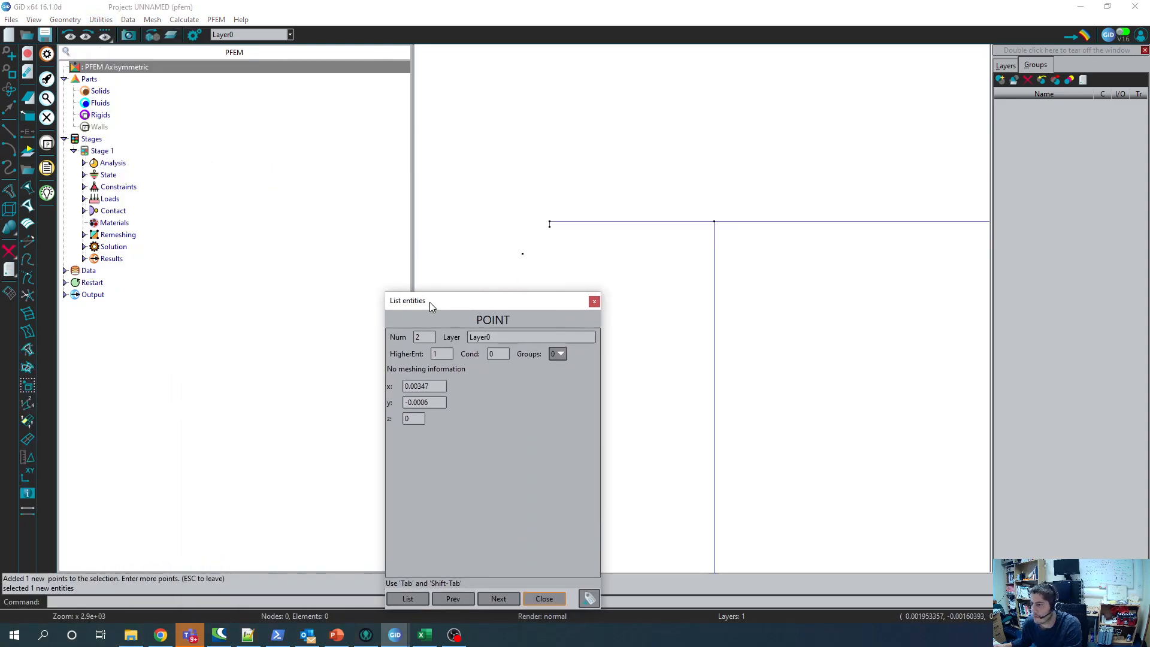
{"action": "key", "text": "Escape"}
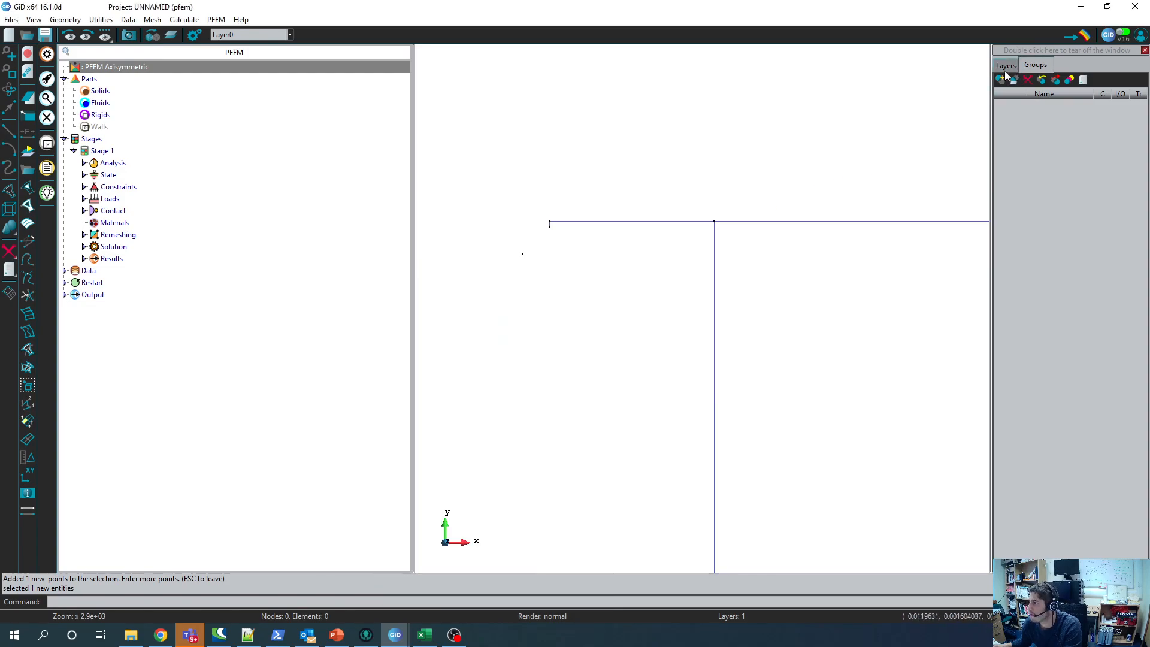
Step: Show the layer list and retry deleting the isolated point with the all-types deletion
{"action": "left_click", "coordinate": [1007, 66]}
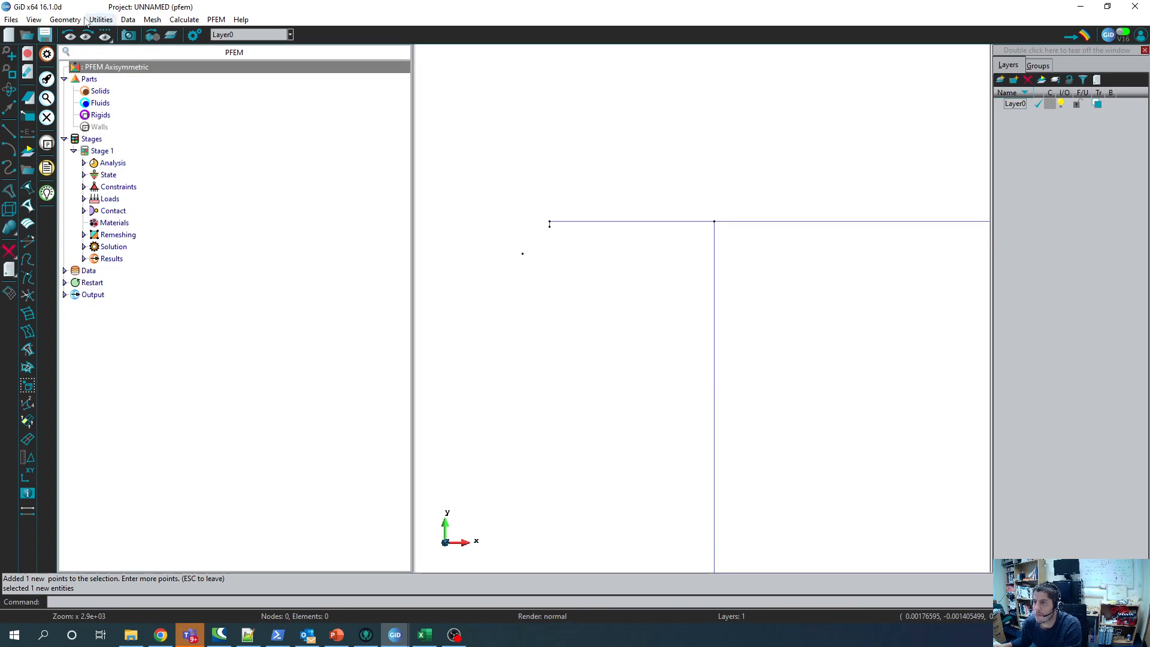
{"action": "left_click", "coordinate": [72, 21]}
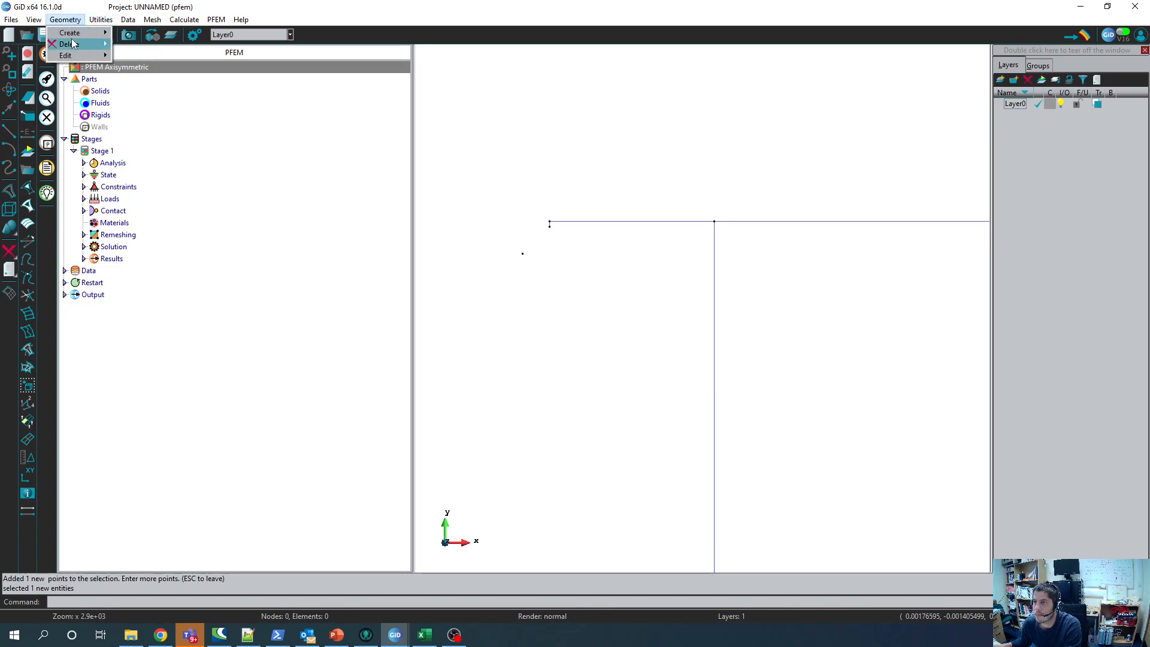
{"action": "left_click", "coordinate": [6, 251]}
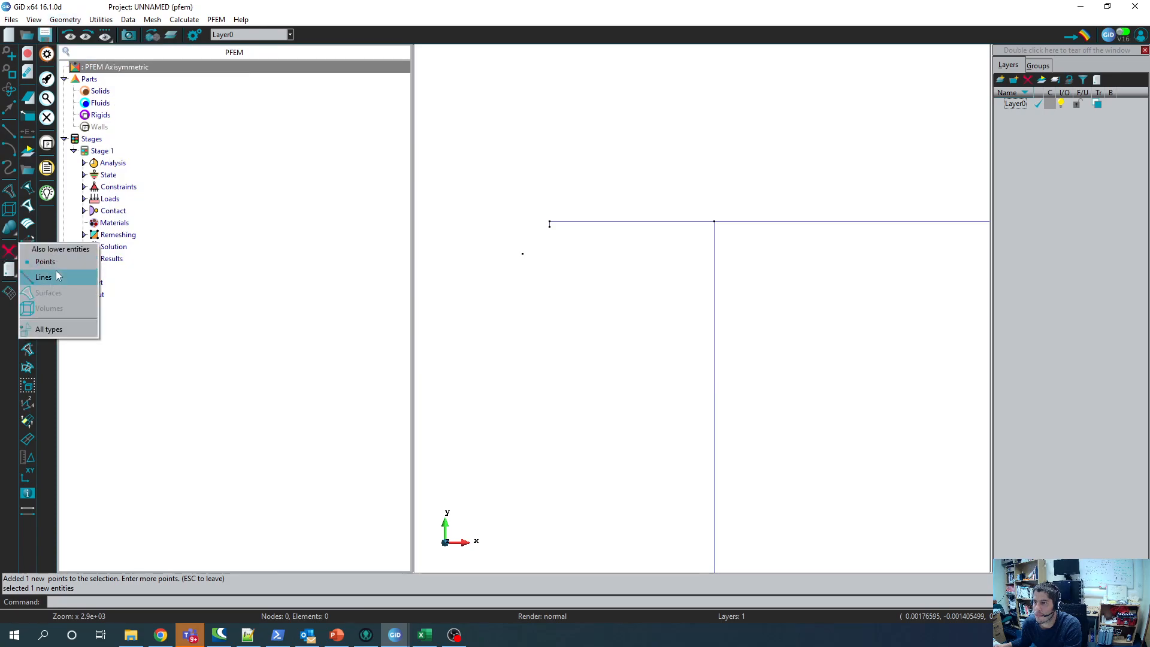
{"action": "left_click", "coordinate": [65, 327]}
{"action": "left_click", "coordinate": [521, 252]}
{"action": "left_click", "coordinate": [547, 303]}
{"action": "key", "text": "Escape"}
{"action": "scroll", "coordinate": [639, 278], "scroll_direction": "down", "scroll_amount": 10}
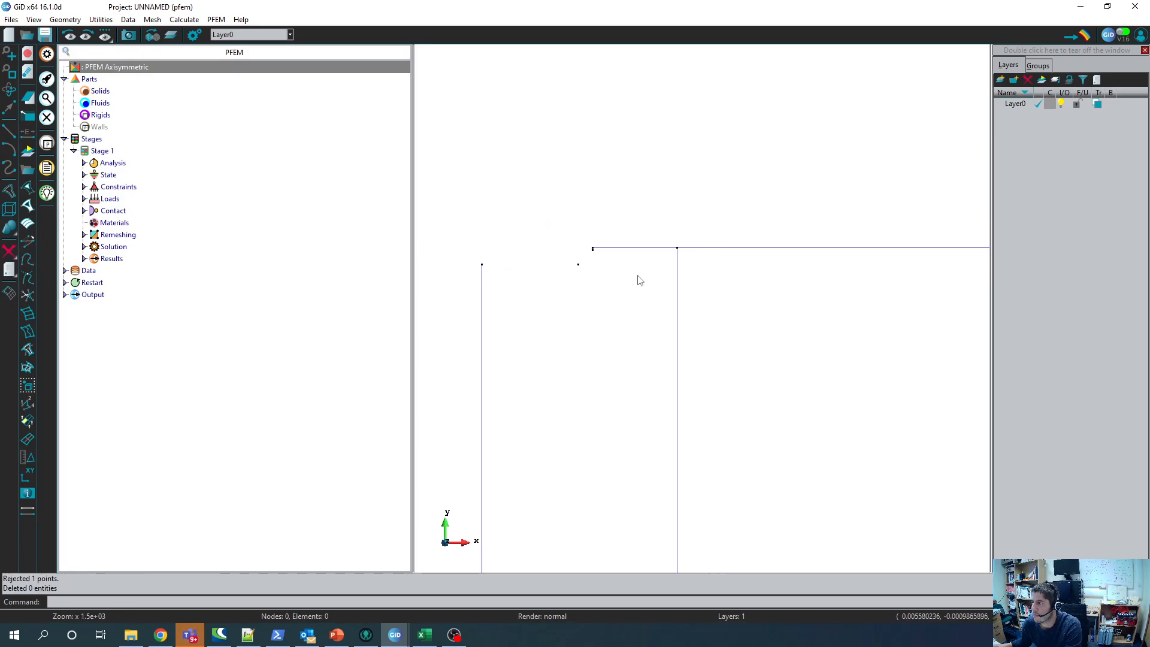
Step: Try once more to delete the isolated point, framing it tightly in an all-types selection window
{"action": "scroll", "coordinate": [632, 319], "scroll_direction": "up", "scroll_amount": 5}
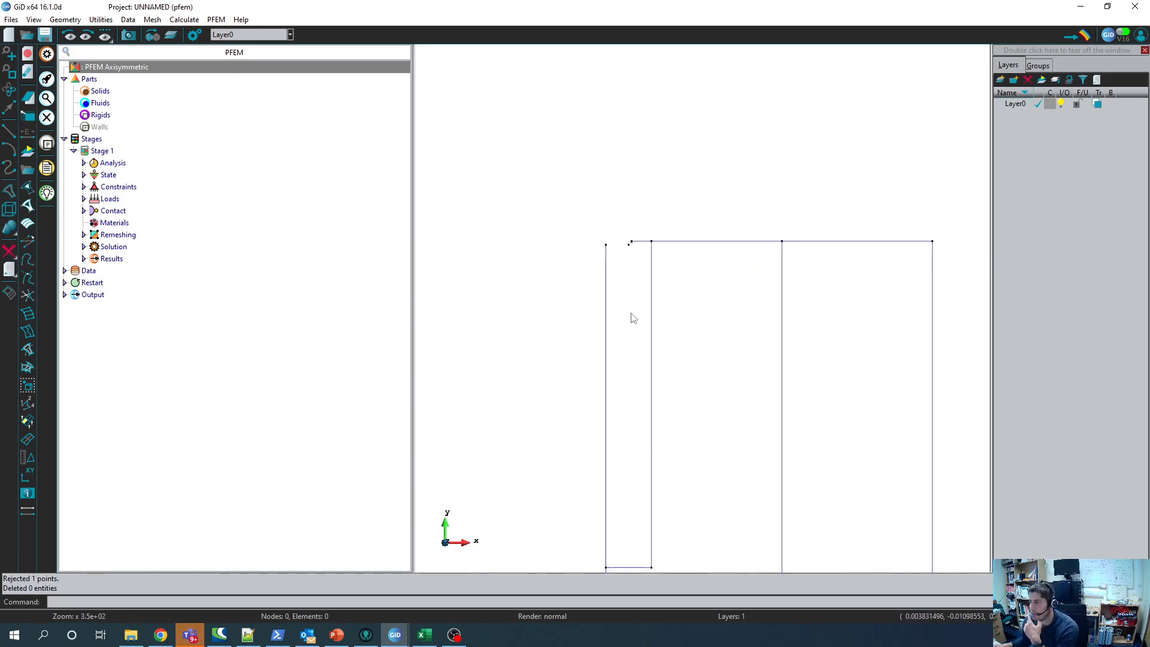
{"action": "left_click", "coordinate": [9, 250]}
{"action": "left_click", "coordinate": [48, 329]}
{"action": "scroll", "coordinate": [577, 185], "scroll_direction": "up", "scroll_amount": 4}
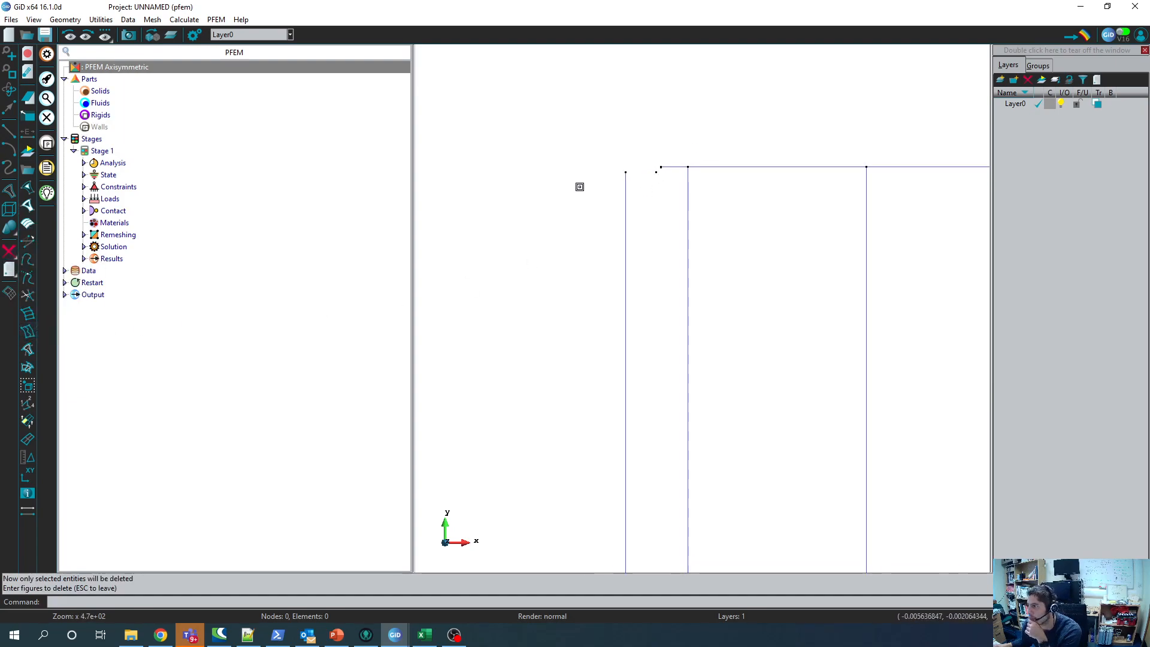
{"action": "left_click_drag", "start_coordinate": [618, 91], "coordinate": [638, 123]}
{"action": "key", "text": "Escape"}
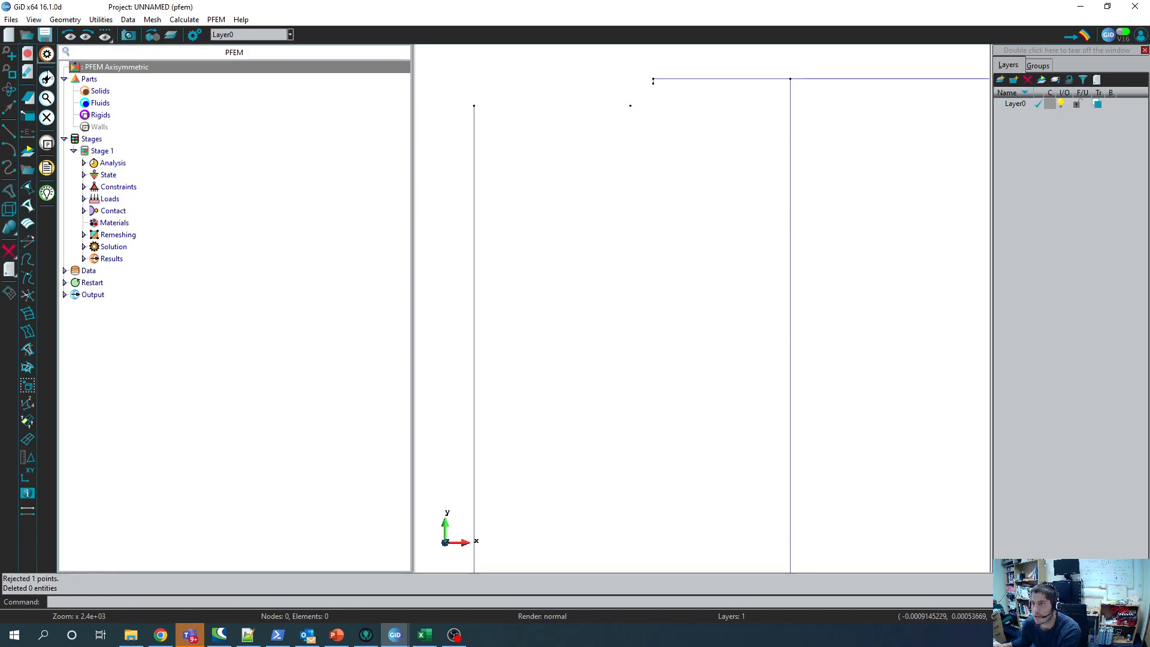
Step: Delete the very short vertical line at the left end of the long horizontal line with the all-types deletion
{"action": "left_click", "coordinate": [11, 252]}
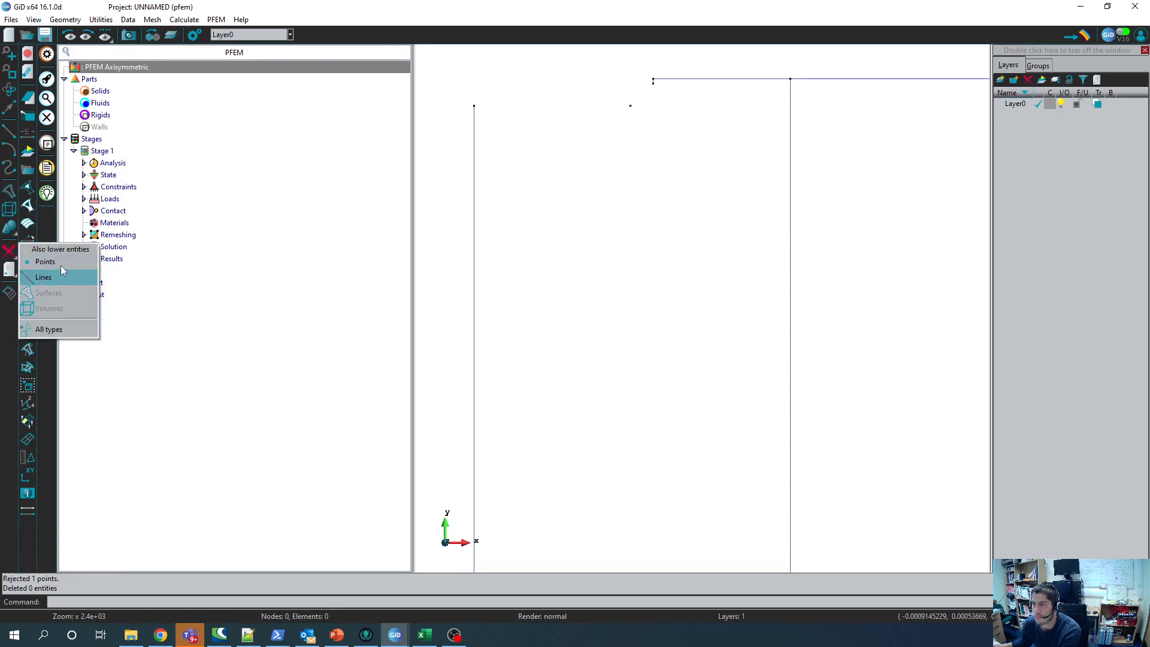
{"action": "left_click", "coordinate": [51, 328]}
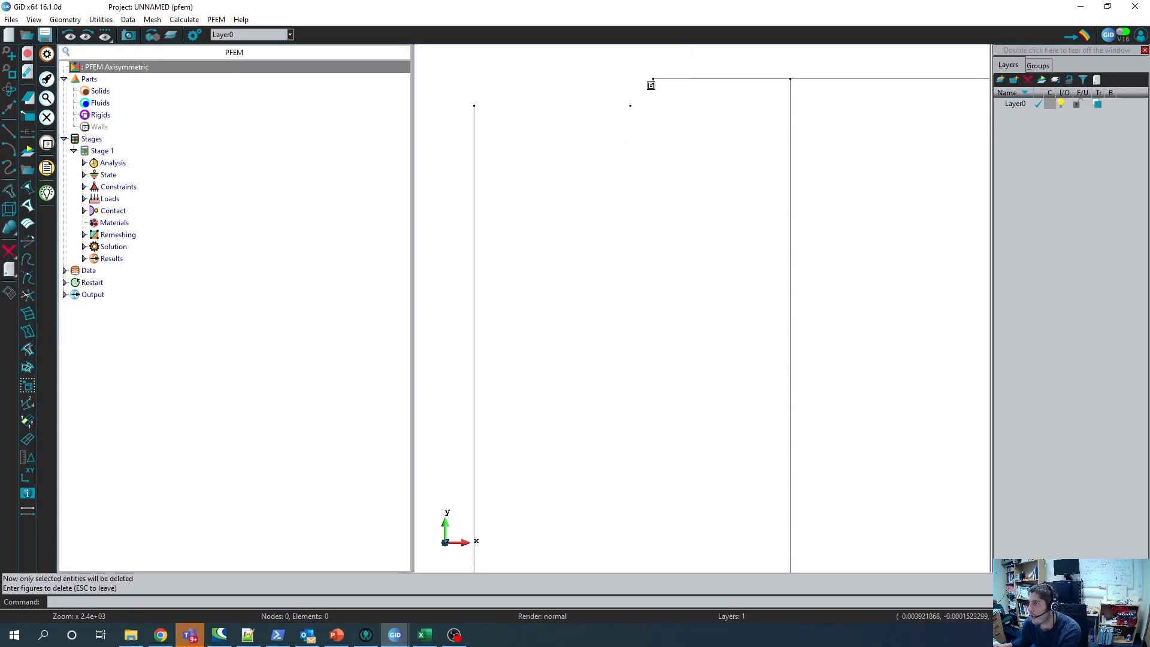
{"action": "left_click_drag", "start_coordinate": [655, 90], "coordinate": [685, 144]}
{"action": "key", "text": "Escape"}
{"action": "scroll", "coordinate": [653, 80], "scroll_direction": "down", "scroll_amount": 3}
{"action": "scroll", "coordinate": [653, 79], "scroll_direction": "up", "scroll_amount": 4}
{"action": "scroll", "coordinate": [654, 82], "scroll_direction": "up", "scroll_amount": 3}
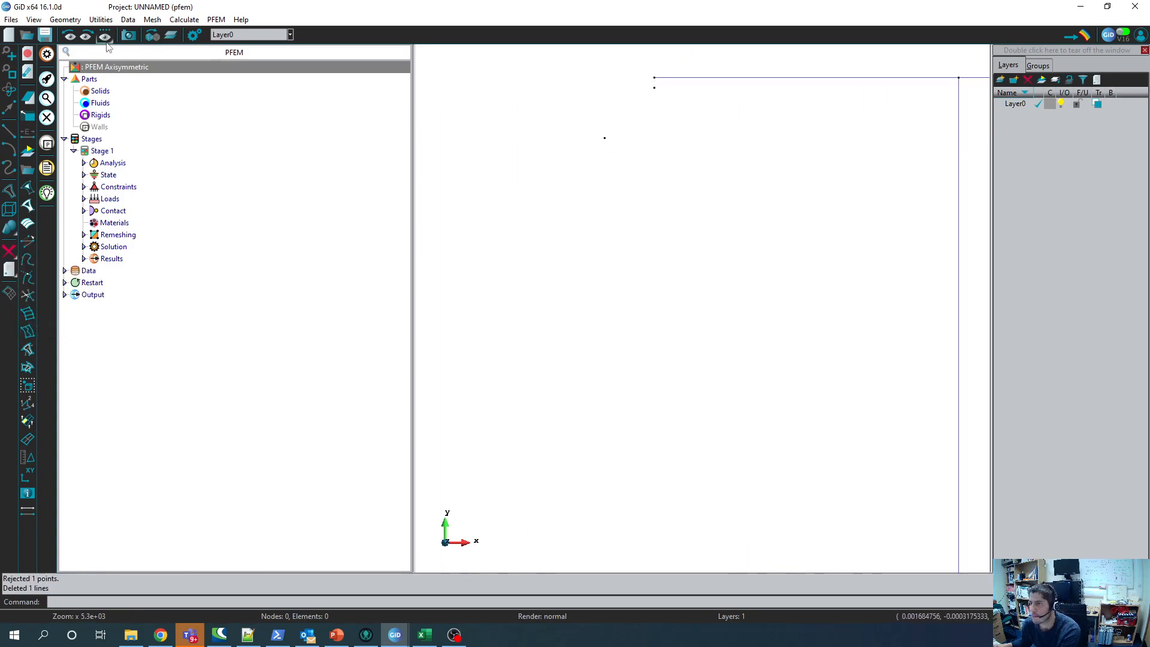
Step: Try to delete the two loose points near the horizontal line's left end together with one all-types selection window
{"action": "left_click", "coordinate": [10, 251]}
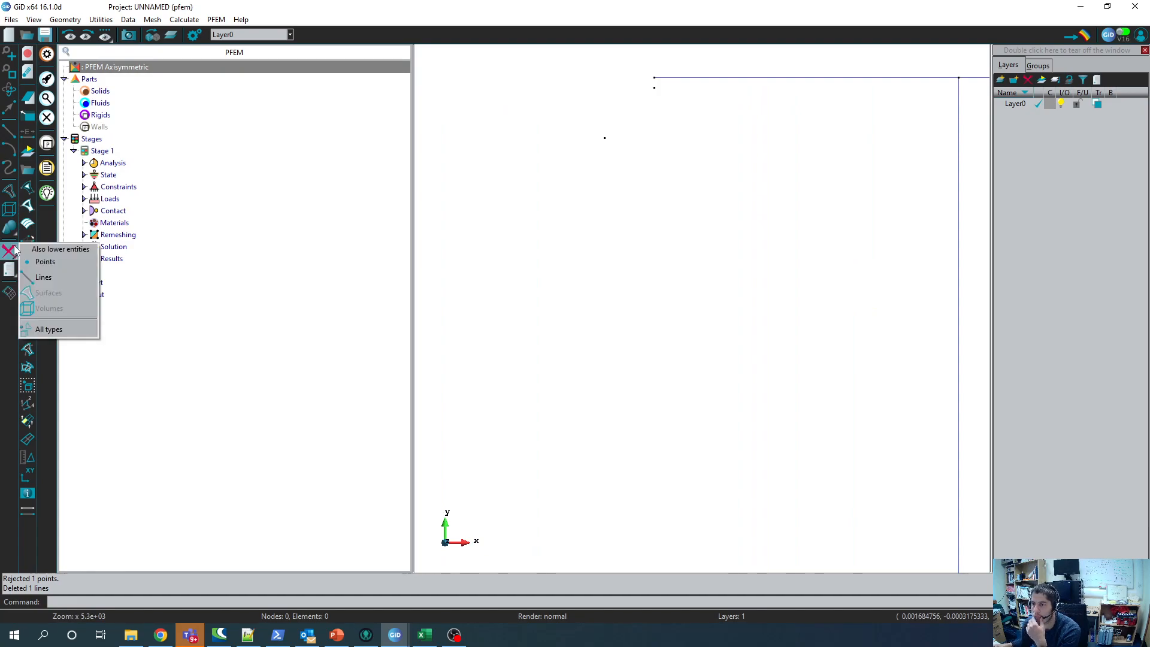
{"action": "left_click", "coordinate": [53, 329]}
{"action": "left_click_drag", "start_coordinate": [582, 81], "coordinate": [690, 189]}
{"action": "key", "text": "Escape"}
{"action": "scroll", "coordinate": [654, 116], "scroll_direction": "down", "scroll_amount": 9}
{"action": "scroll", "coordinate": [662, 117], "scroll_direction": "up", "scroll_amount": 4}
{"action": "scroll", "coordinate": [623, 129], "scroll_direction": "down", "scroll_amount": 2}
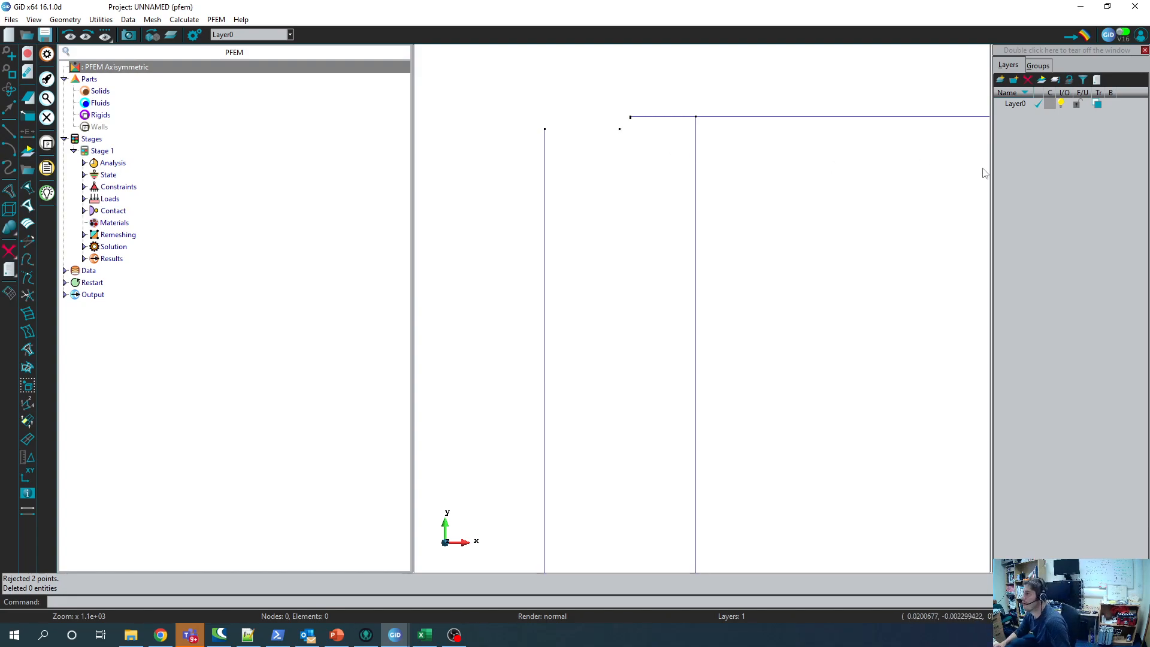
{"action": "left_click", "coordinate": [1010, 105]}
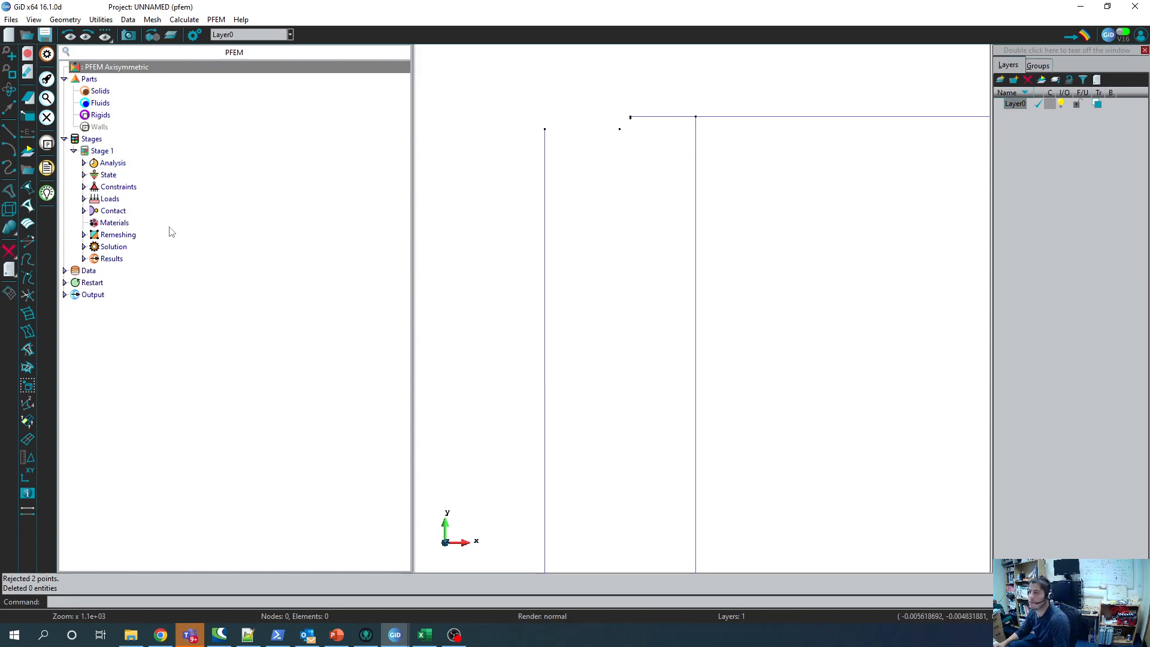
{"action": "left_click", "coordinate": [58, 22]}
{"action": "left_click", "coordinate": [60, 20]}
{"action": "left_click", "coordinate": [35, 21]}
{"action": "left_click", "coordinate": [35, 21]}
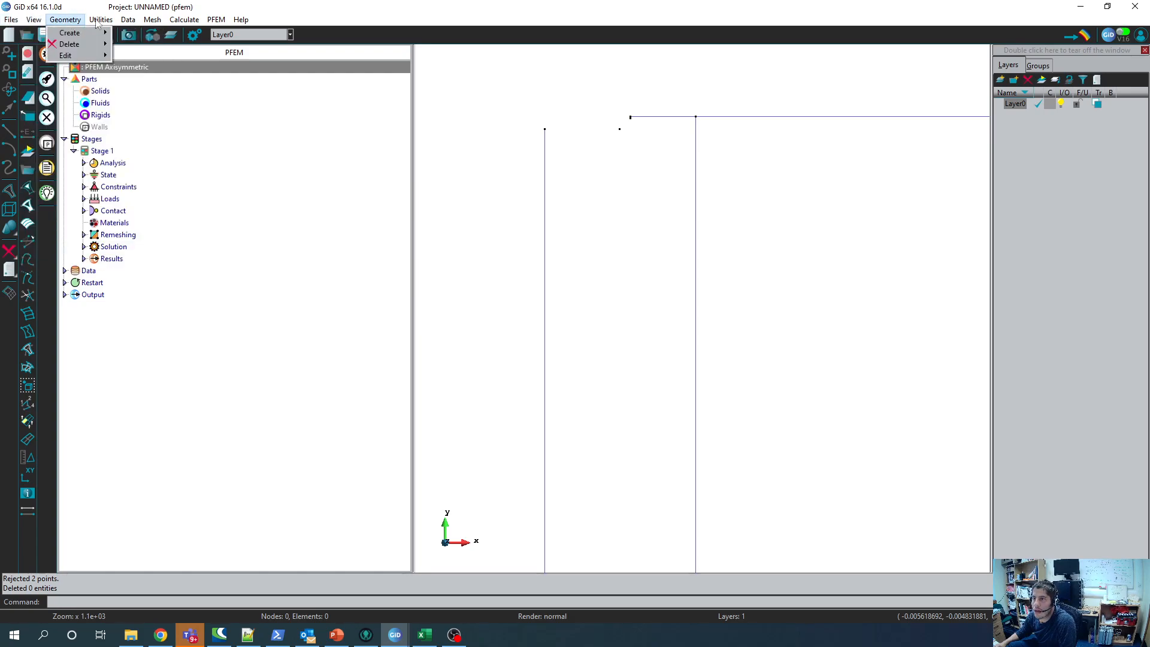
Step: Run Repair model on the geometry and close the repair report
{"action": "left_click", "coordinate": [102, 20]}
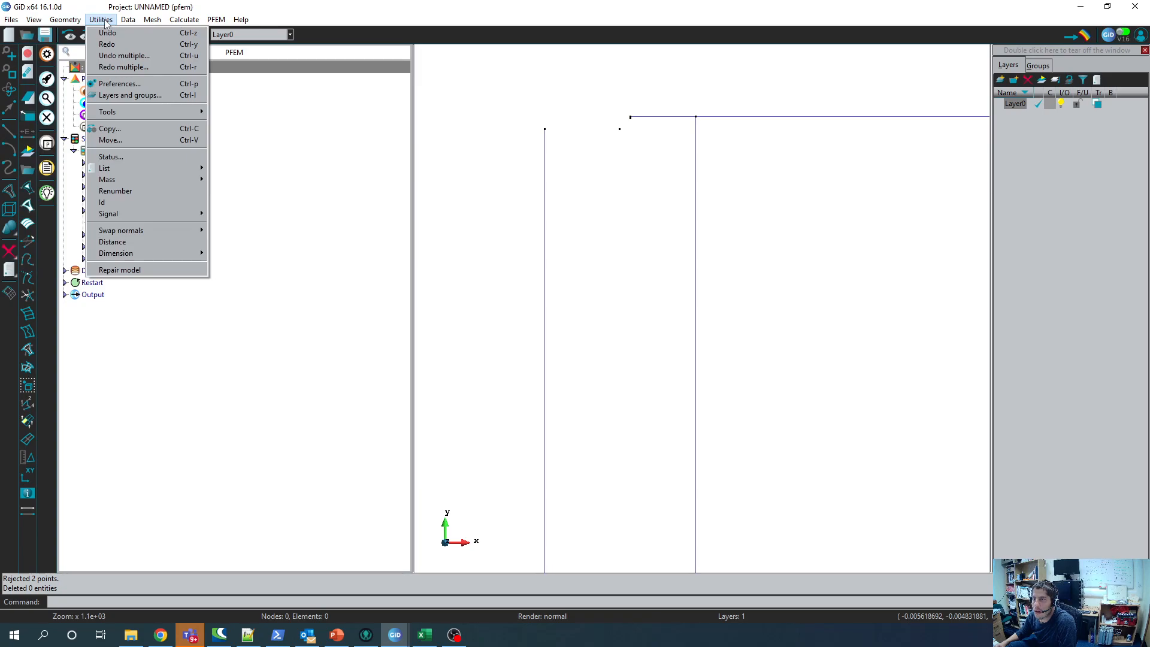
{"action": "left_click", "coordinate": [127, 270]}
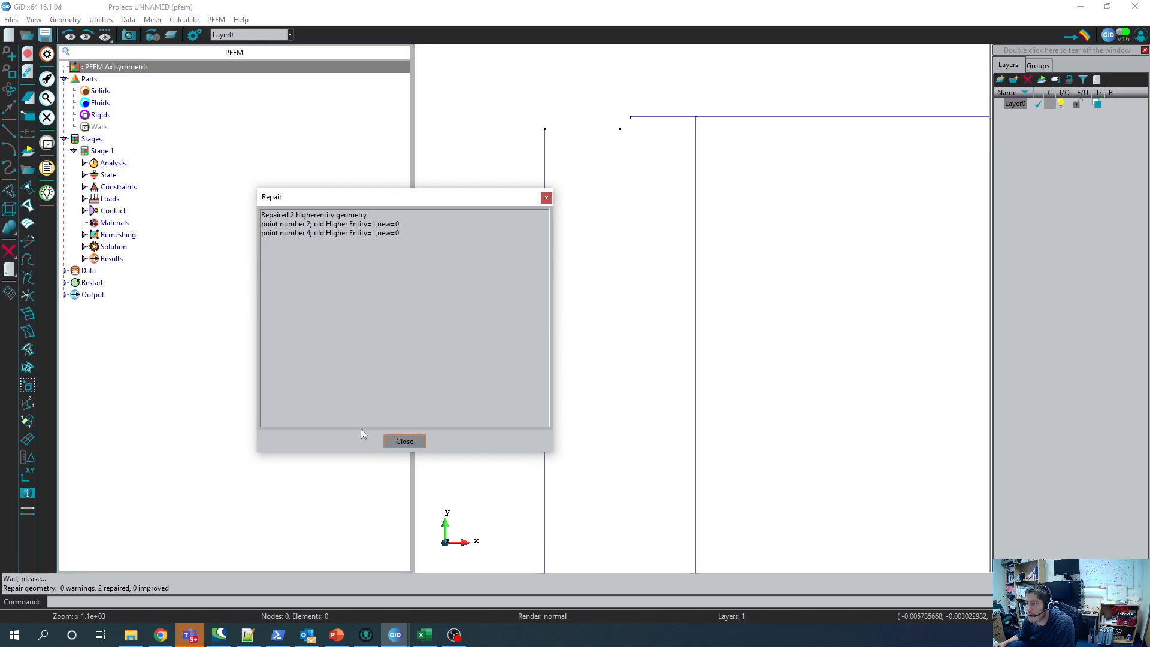
{"action": "left_click", "coordinate": [405, 441]}
{"action": "scroll", "coordinate": [605, 129], "scroll_direction": "up", "scroll_amount": 5}
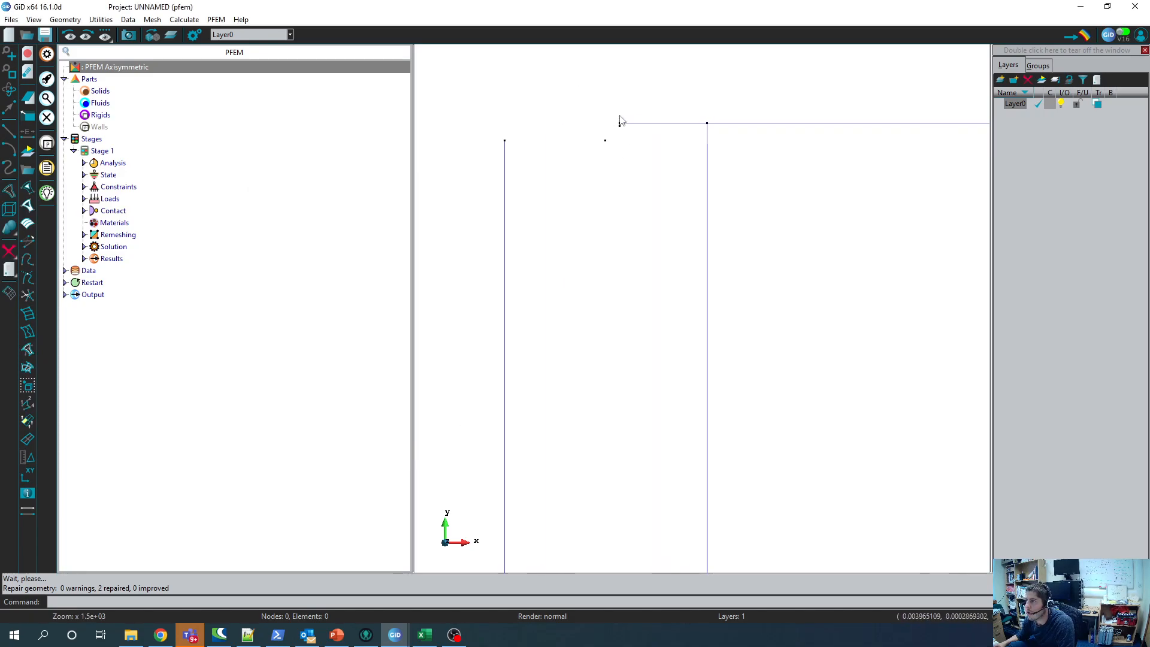
{"action": "scroll", "coordinate": [566, 142], "scroll_direction": "up", "scroll_amount": 1}
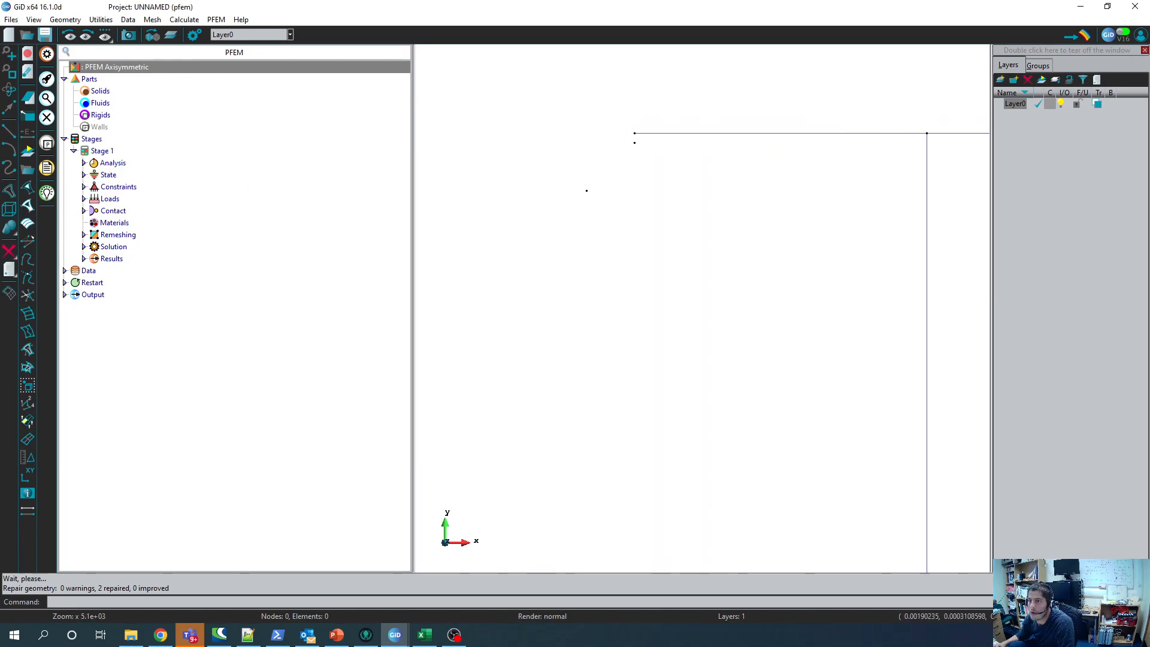
Step: Delete the two loose points near the horizontal line's left end with one all-types selection window
{"action": "left_click", "coordinate": [12, 251]}
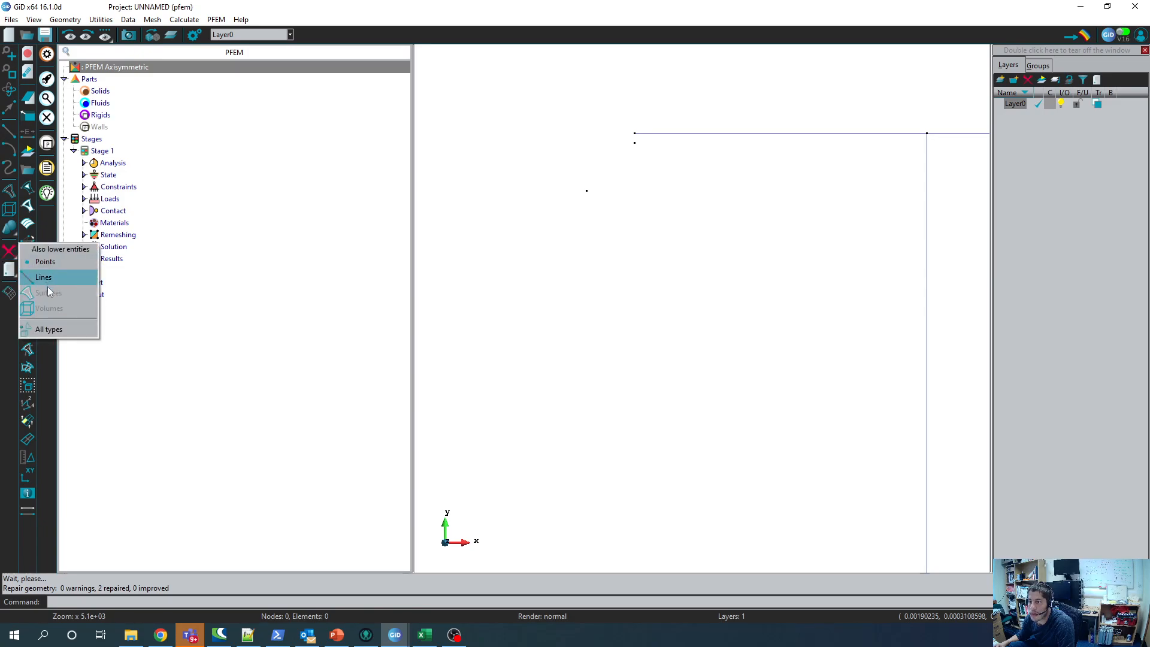
{"action": "left_click", "coordinate": [62, 328]}
{"action": "left_click", "coordinate": [569, 142]}
{"action": "left_click", "coordinate": [673, 219]}
{"action": "scroll", "coordinate": [642, 245], "scroll_direction": "down", "scroll_amount": 10}
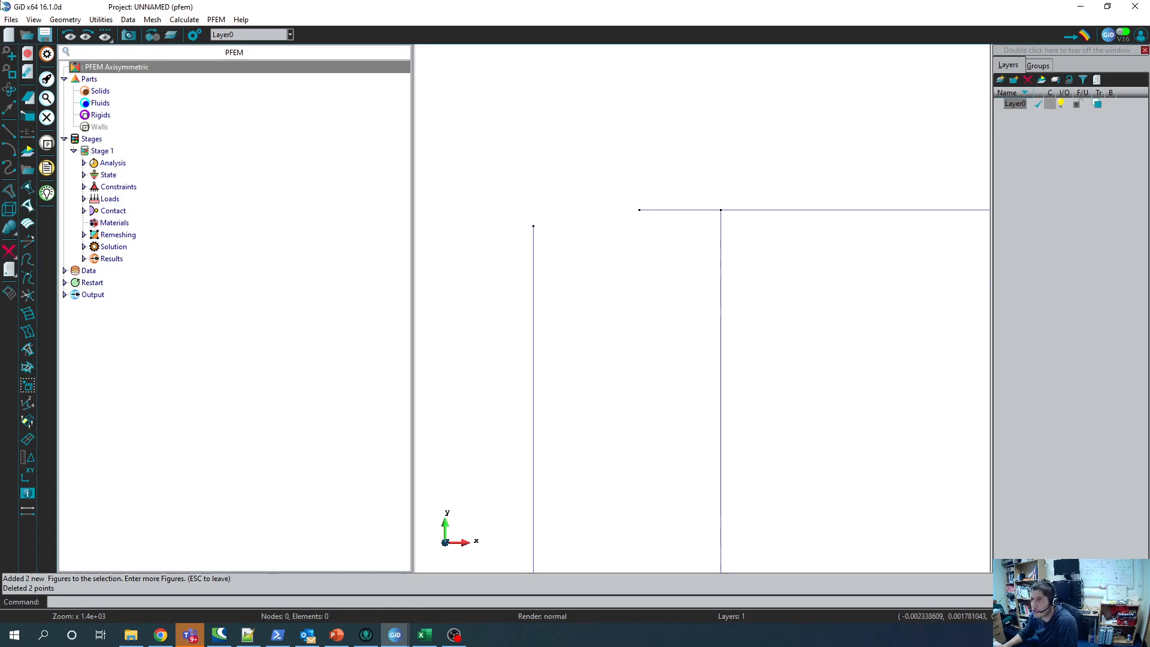
Step: Draw a straight line from the existing top point of the leftmost vertical line to x 0.00397, y -0.0006
{"action": "left_click", "coordinate": [9, 137]}
{"action": "left_click", "coordinate": [533, 227]}
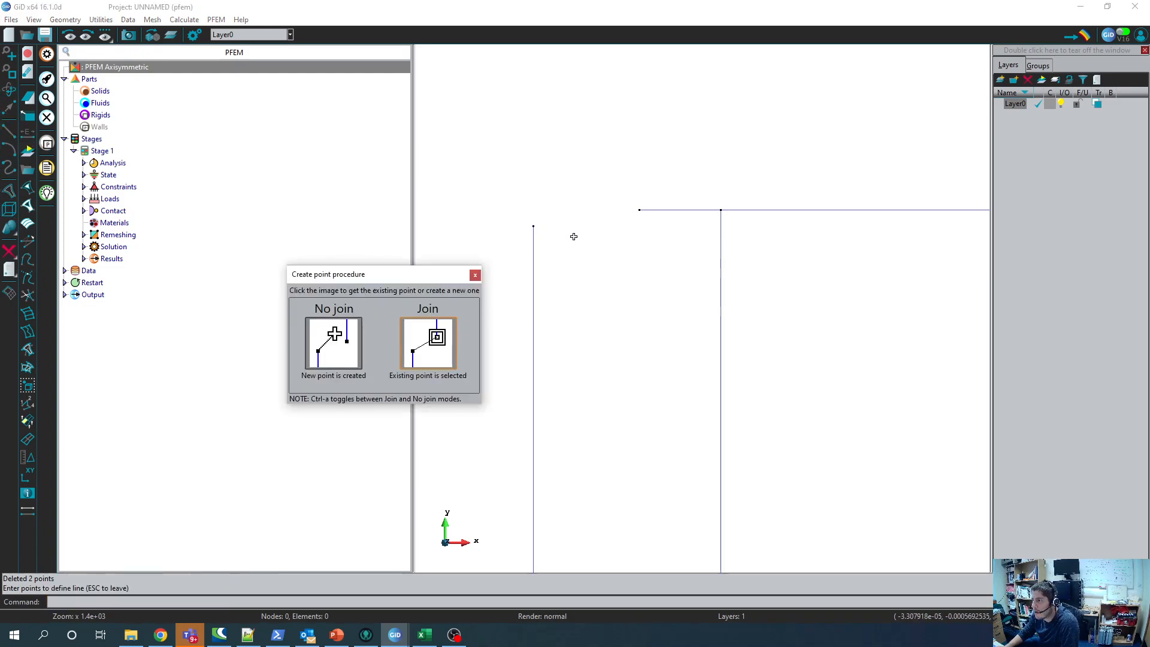
{"action": "left_click", "coordinate": [430, 346]}
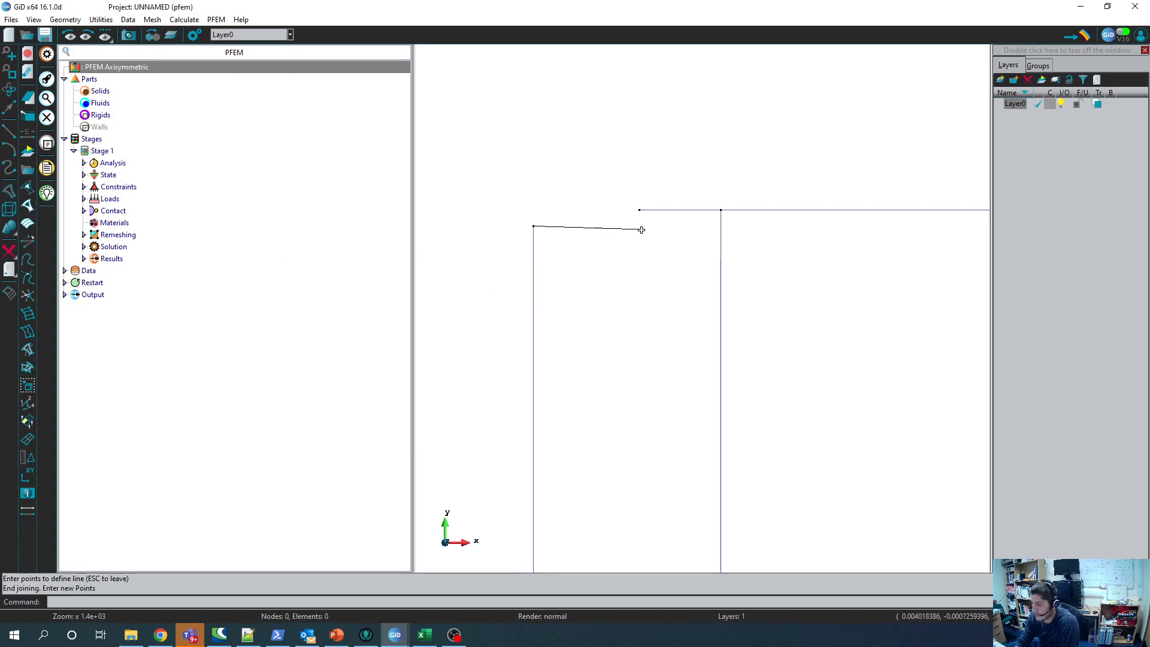
{"action": "type", "text": "0"}
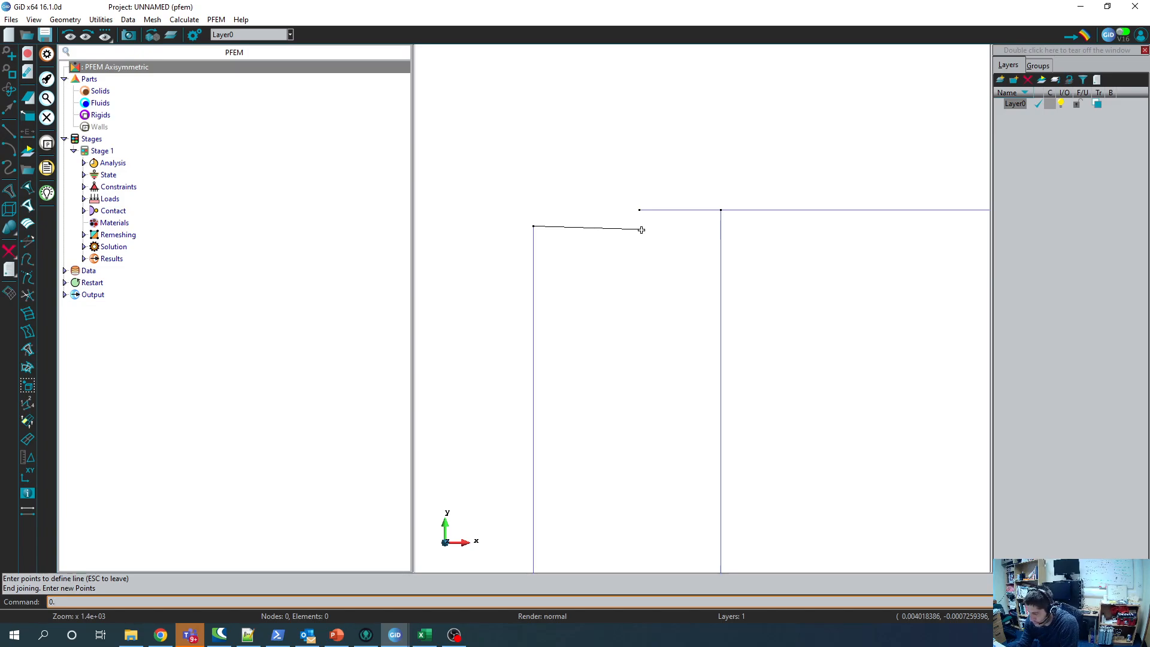
{"action": "type", "text": ".00397"}
{"action": "key", "text": "Return"}
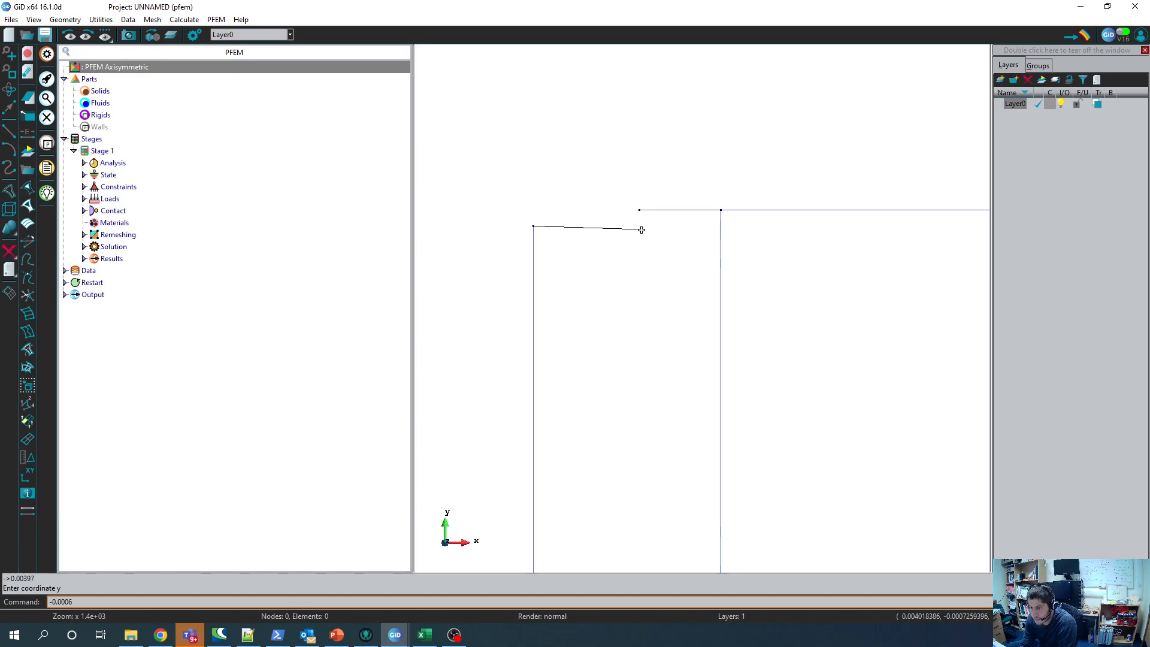
{"action": "key", "text": "Return"}
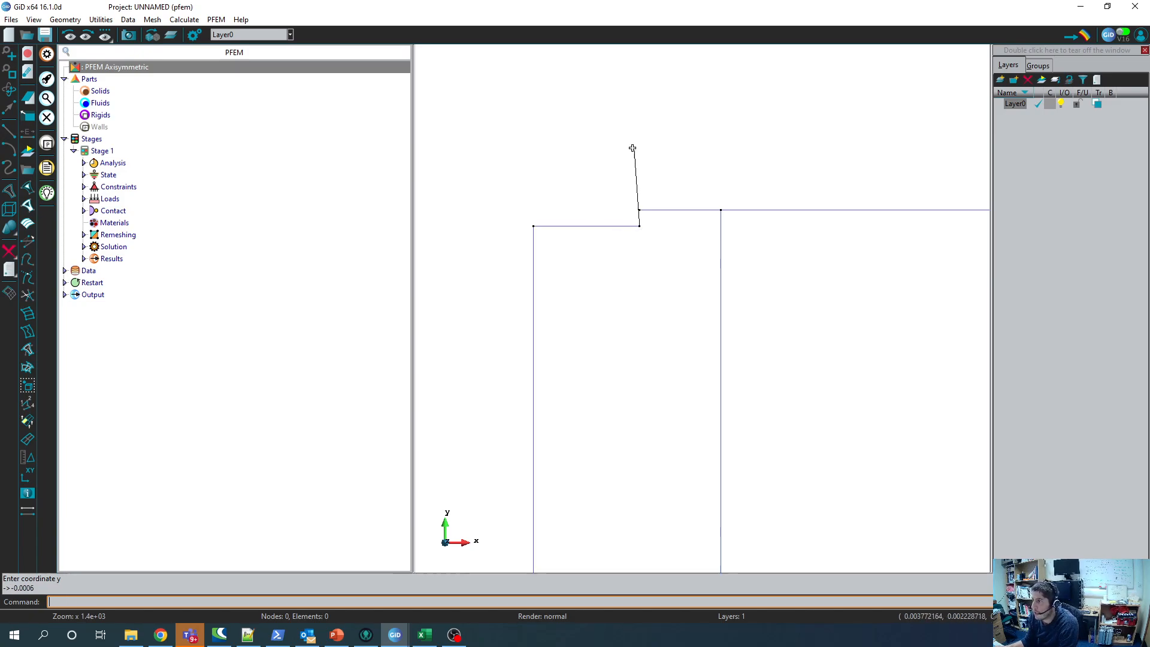
Step: Continue the line up to the existing point at the left end of the upper horizontal line and finish it
{"action": "scroll", "coordinate": [636, 226], "scroll_direction": "down", "scroll_amount": 2}
{"action": "key", "text": "ctrl+a"}
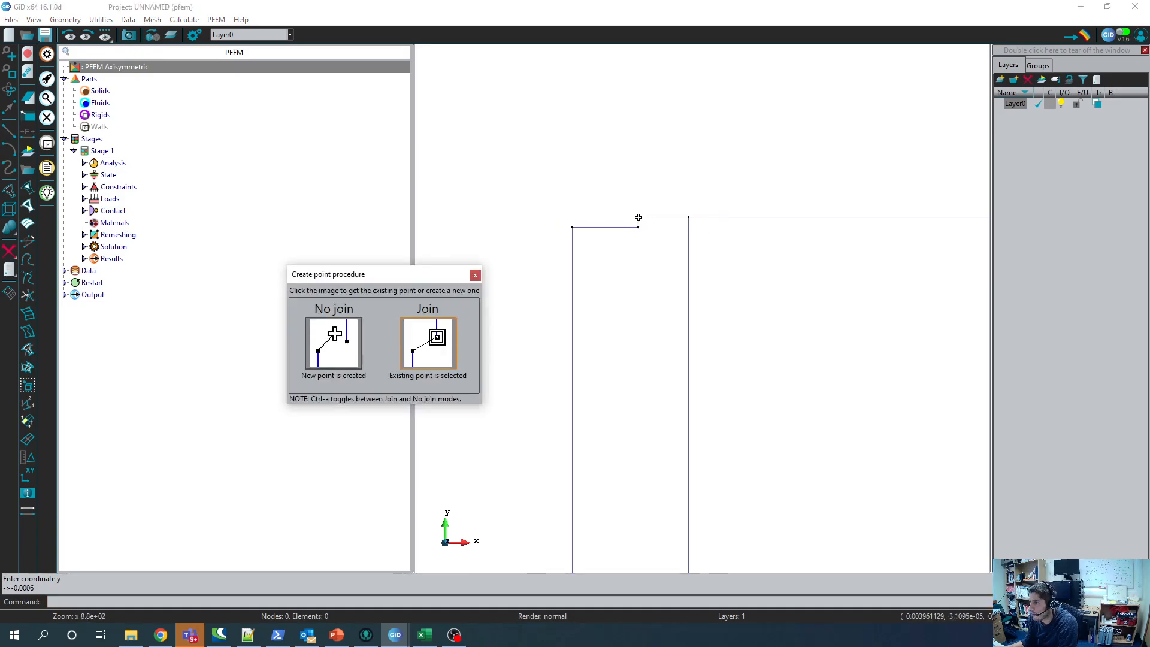
{"action": "left_click", "coordinate": [414, 340]}
{"action": "key", "text": "Escape"}
Step: Round the step's lower corner with a tangent arc of radius 0.0005 between the short horizontal and vertical lines
{"action": "scroll", "coordinate": [628, 233], "scroll_direction": "up", "scroll_amount": 4}
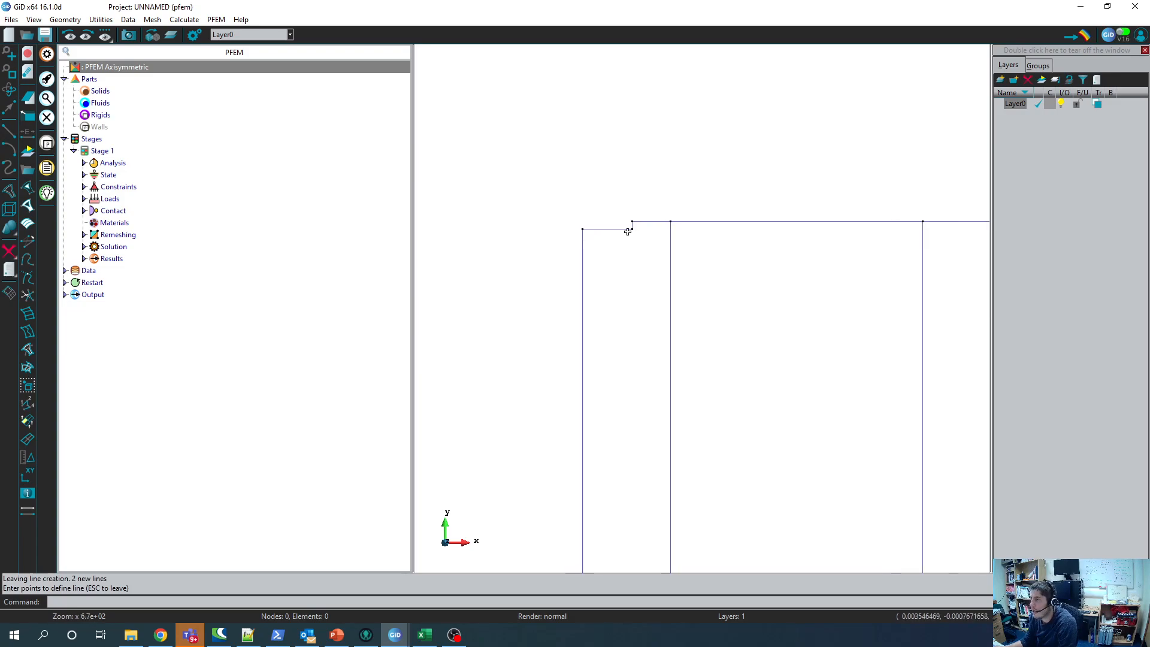
{"action": "left_click", "coordinate": [129, 20]}
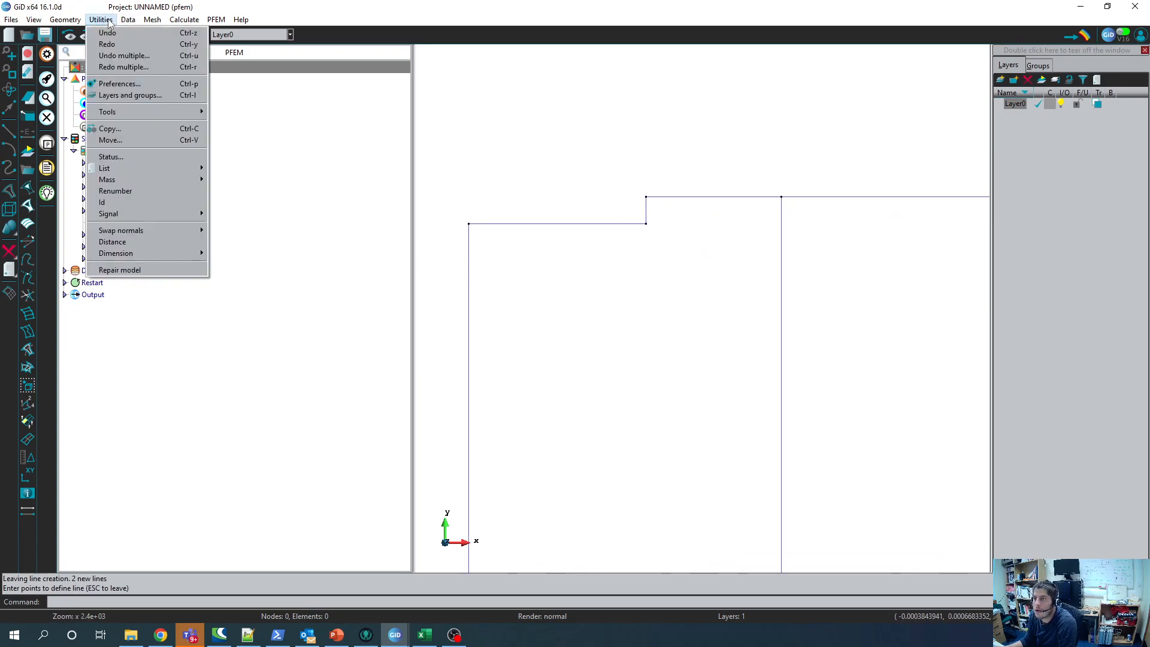
{"action": "mouse_move", "coordinate": [66, 19]}
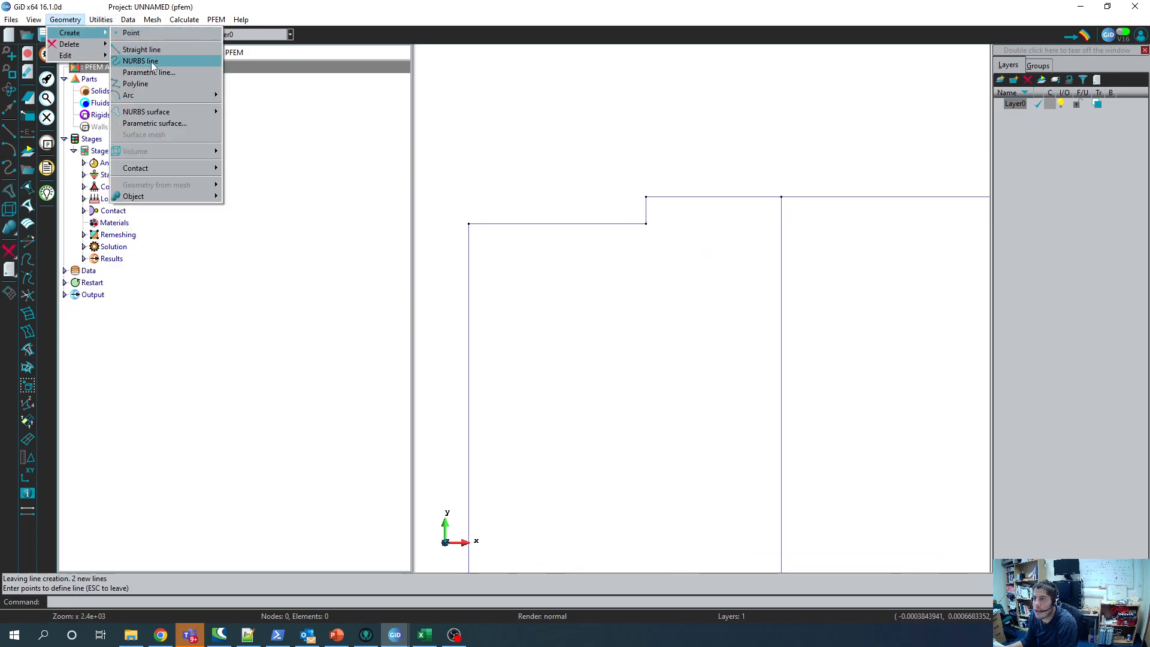
{"action": "left_click", "coordinate": [264, 107]}
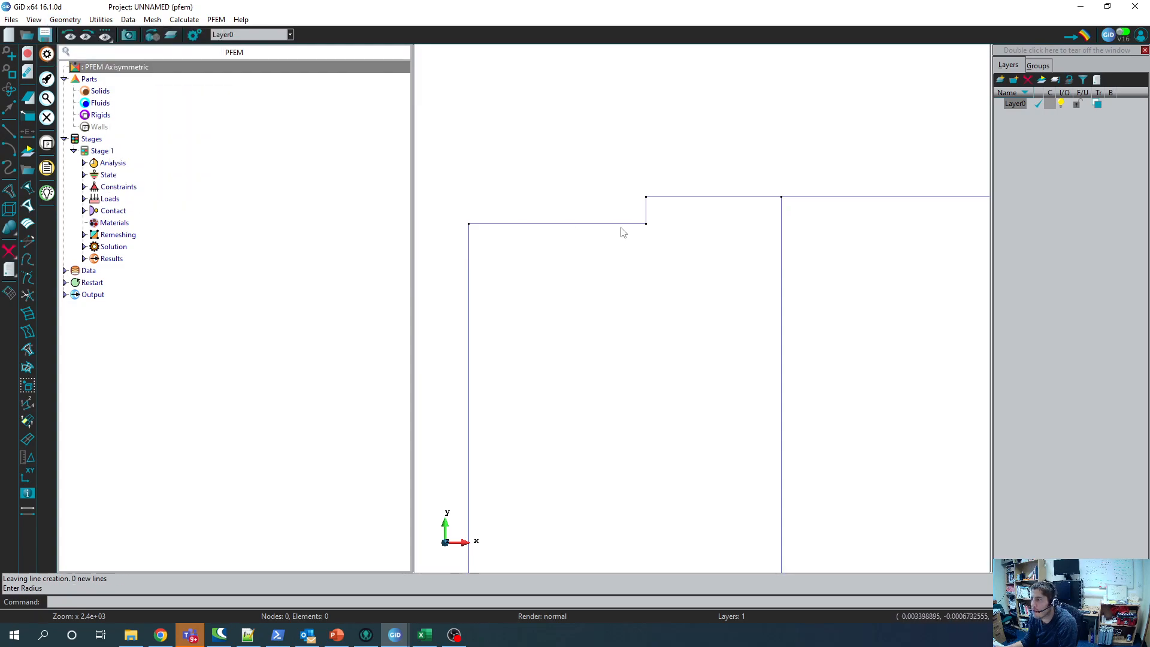
{"action": "left_click", "coordinate": [160, 603]}
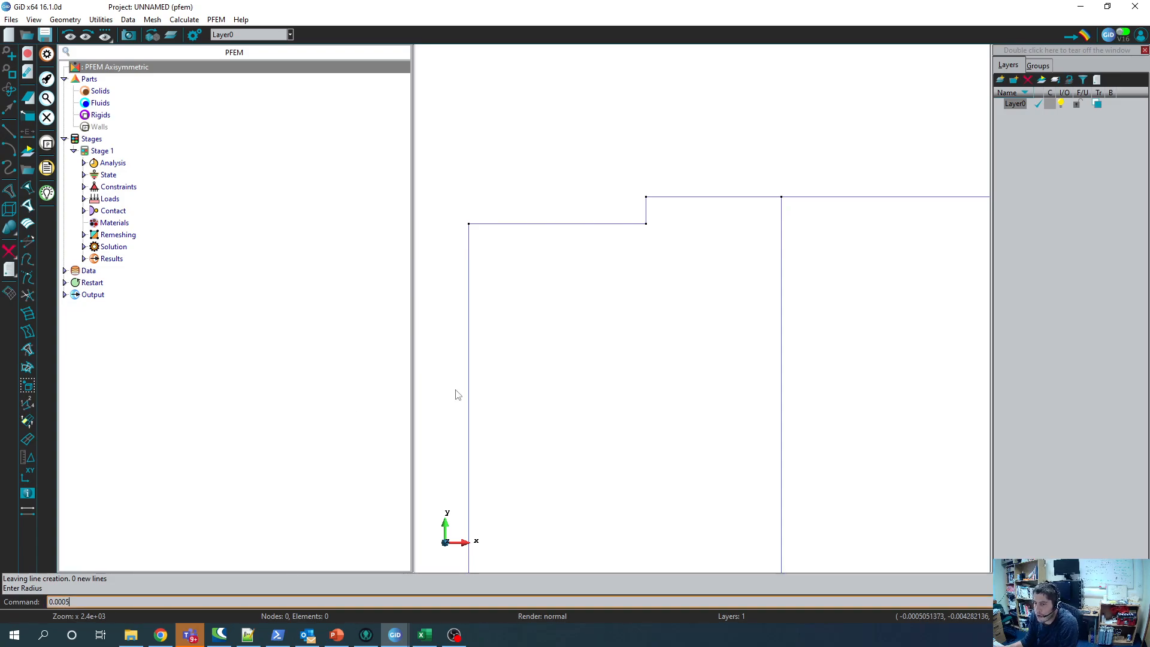
{"action": "key", "text": "Return"}
{"action": "left_click", "coordinate": [603, 225]}
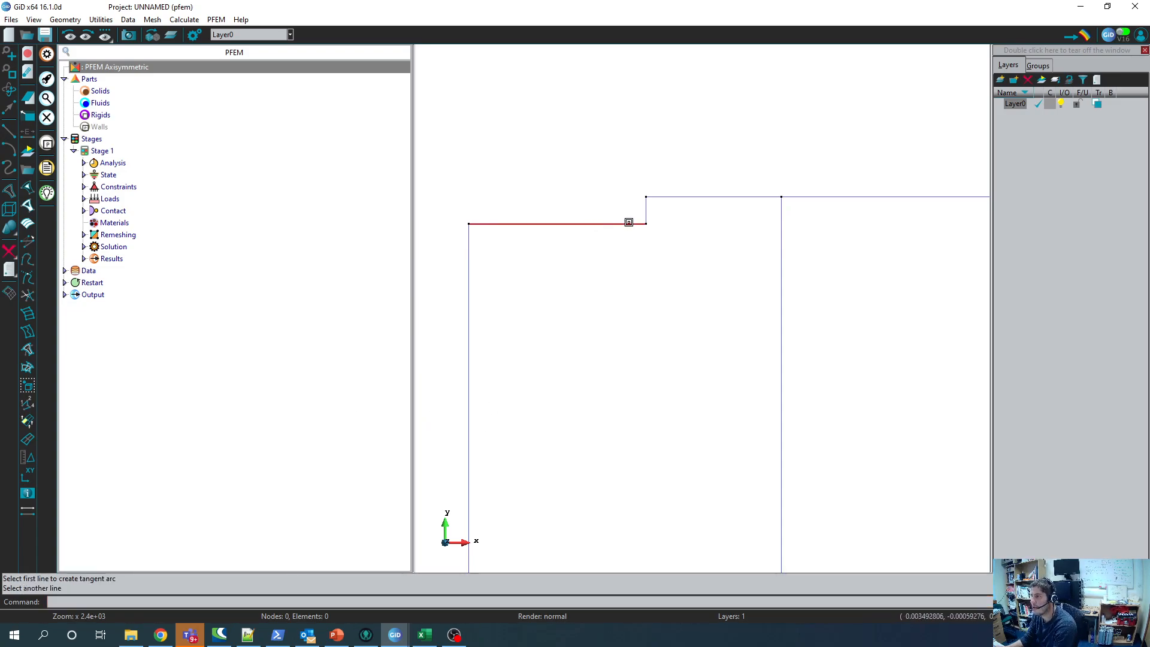
{"action": "left_click", "coordinate": [645, 208]}
{"action": "scroll", "coordinate": [585, 239], "scroll_direction": "down", "scroll_amount": 2}
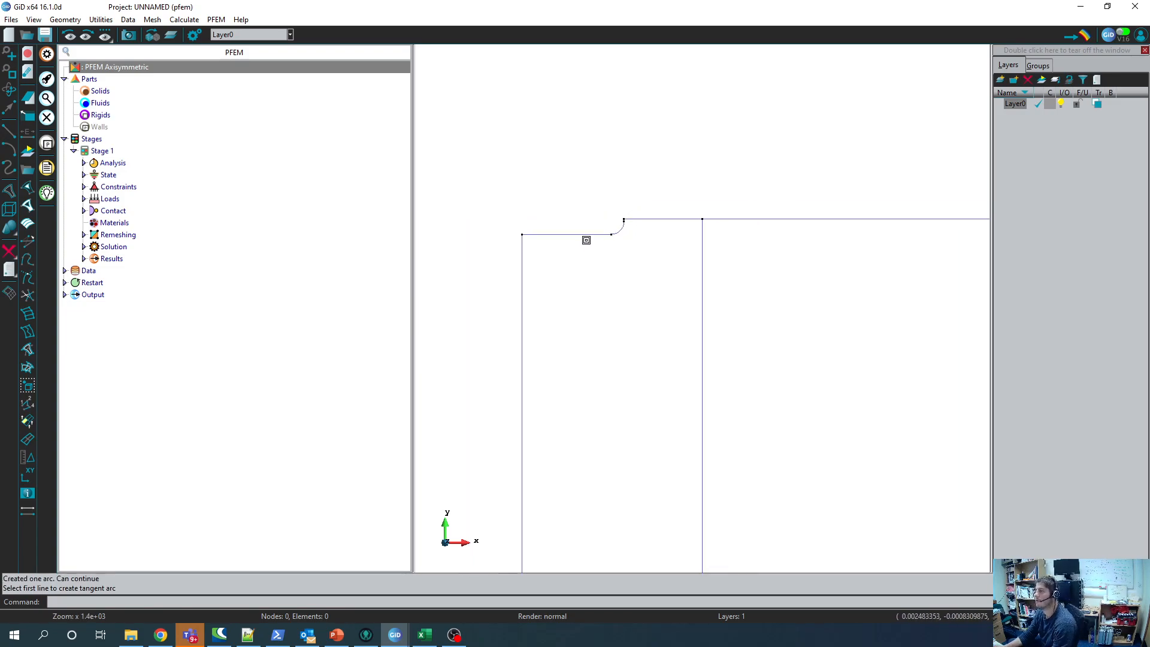
{"action": "scroll", "coordinate": [652, 233], "scroll_direction": "up", "scroll_amount": 4}
{"action": "scroll", "coordinate": [640, 222], "scroll_direction": "down", "scroll_amount": 5}
{"action": "scroll", "coordinate": [593, 278], "scroll_direction": "down", "scroll_amount": 6}
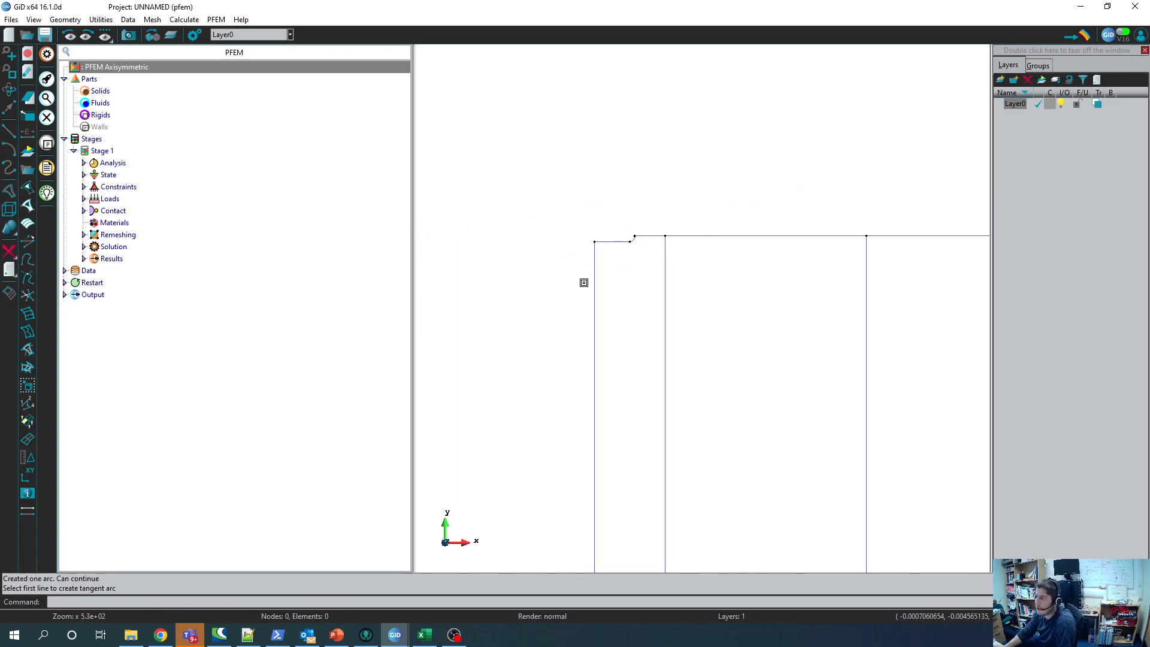
{"action": "key", "text": "Escape"}
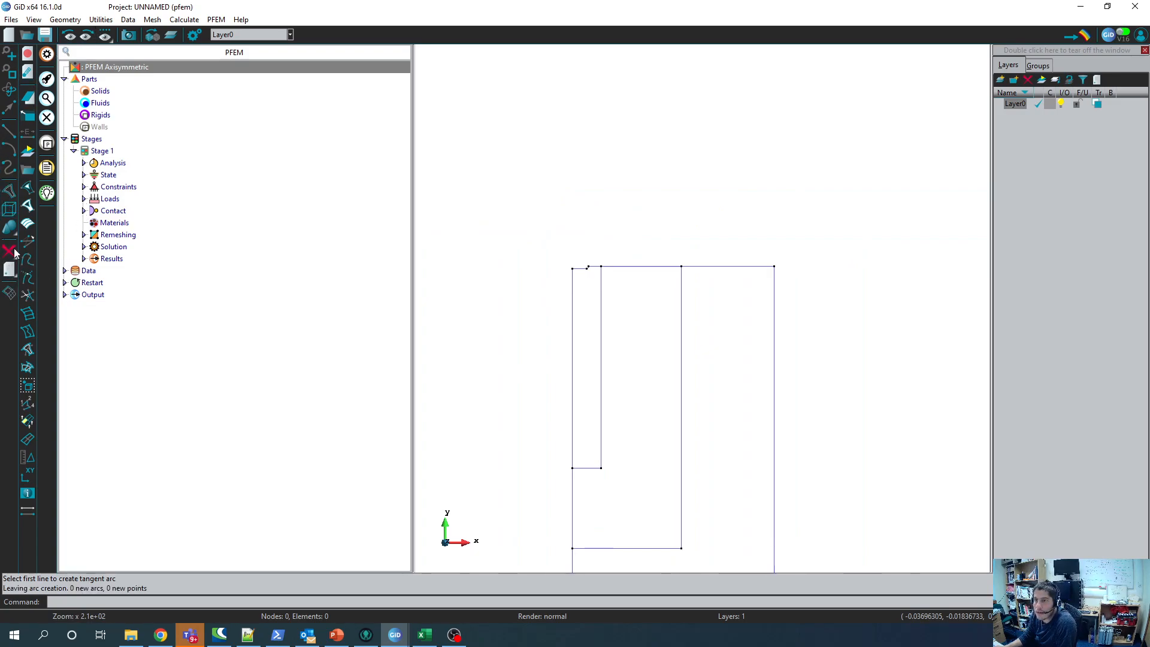
Step: Create a NURBS surface from the boundary lines of the narrow innermost region, including the rounded step
{"action": "left_click", "coordinate": [9, 208]}
{"action": "scroll", "coordinate": [580, 253], "scroll_direction": "down", "scroll_amount": 2}
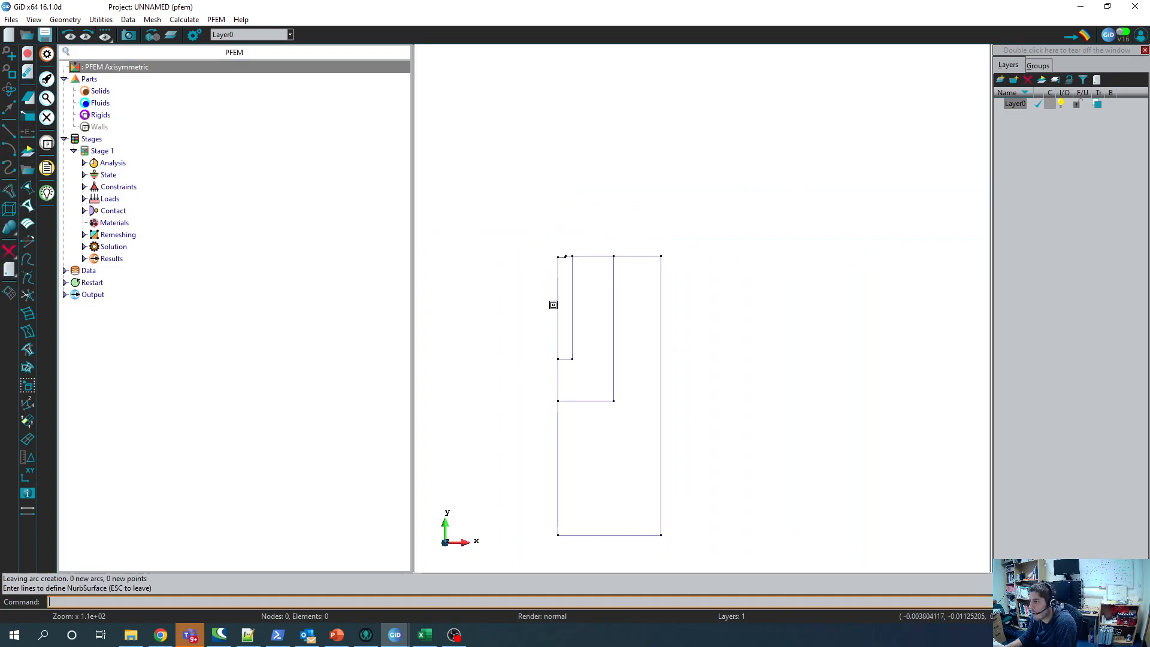
{"action": "scroll", "coordinate": [581, 335], "scroll_direction": "down", "scroll_amount": 2}
{"action": "scroll", "coordinate": [583, 322], "scroll_direction": "up", "scroll_amount": 4}
{"action": "scroll", "coordinate": [624, 82], "scroll_direction": "up", "scroll_amount": 2}
{"action": "scroll", "coordinate": [544, 298], "scroll_direction": "down", "scroll_amount": 3}
{"action": "scroll", "coordinate": [534, 336], "scroll_direction": "up", "scroll_amount": 1}
{"action": "left_click", "coordinate": [504, 336]}
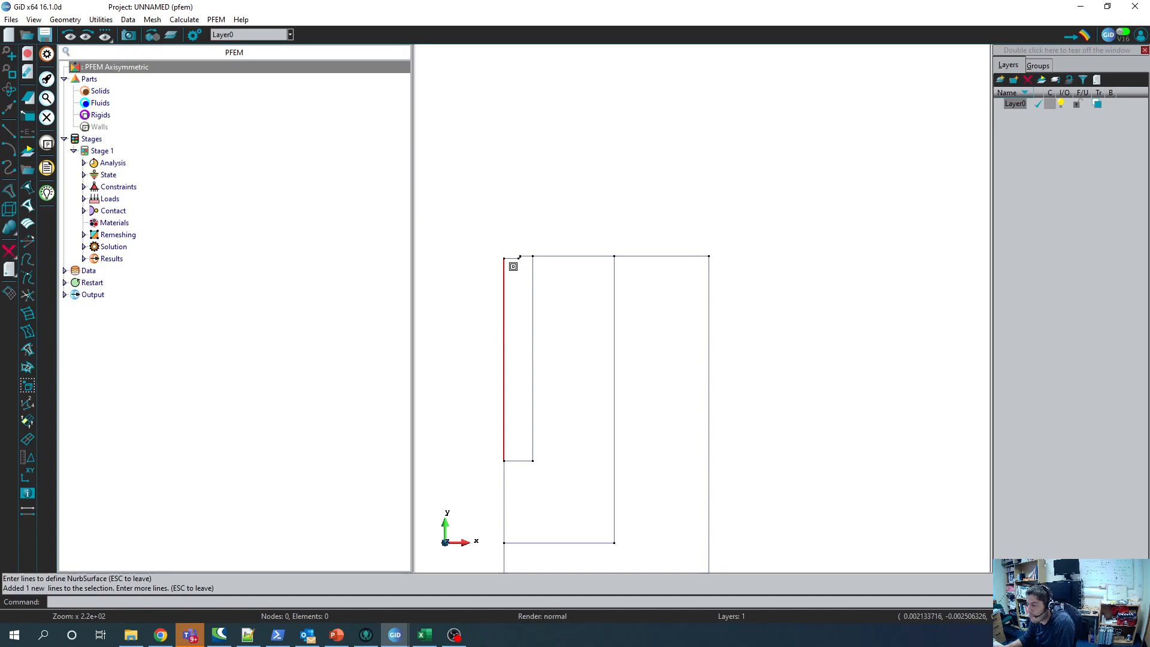
{"action": "left_click", "coordinate": [524, 461]}
{"action": "left_click", "coordinate": [532, 377]}
{"action": "scroll", "coordinate": [521, 257], "scroll_direction": "up", "scroll_amount": 5}
{"action": "left_click", "coordinate": [519, 271]}
{"action": "scroll", "coordinate": [535, 257], "scroll_direction": "up", "scroll_amount": 4}
{"action": "left_click", "coordinate": [550, 244]}
{"action": "scroll", "coordinate": [554, 276], "scroll_direction": "down", "scroll_amount": 8}
{"action": "key", "text": "Escape"}
Step: Create a NURBS surface from the boundary lines of the middle L-shaped region around the narrow inner one
{"action": "scroll", "coordinate": [533, 338], "scroll_direction": "down", "scroll_amount": 3}
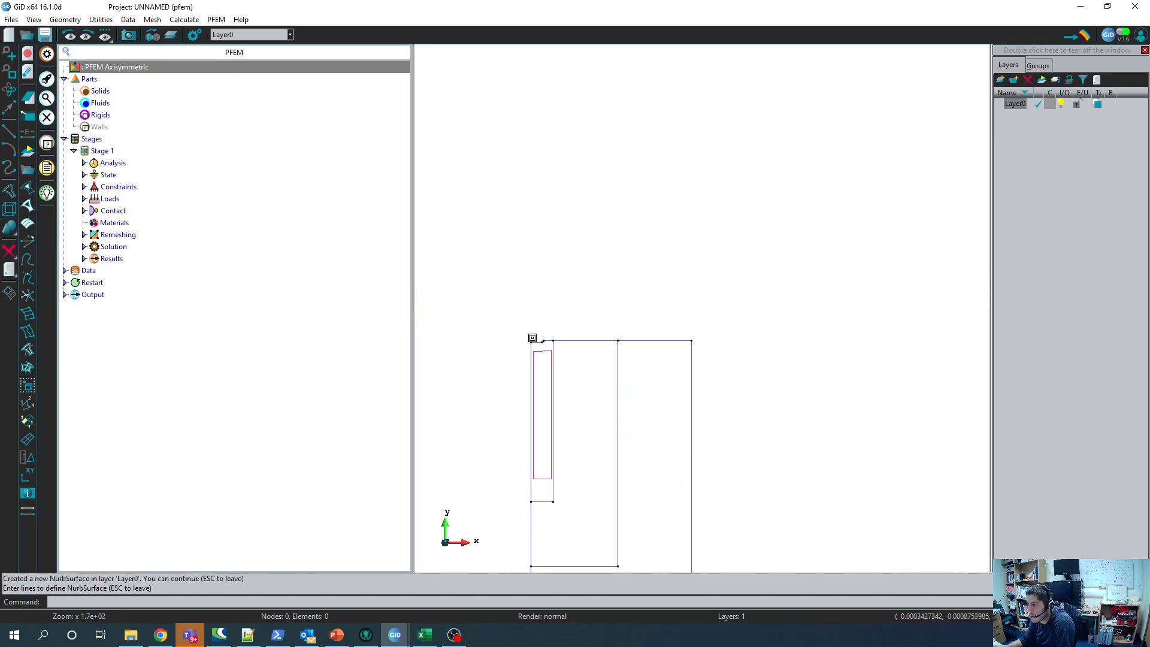
{"action": "scroll", "coordinate": [567, 392], "scroll_direction": "down", "scroll_amount": 4}
{"action": "left_click", "coordinate": [552, 472]}
{"action": "left_click", "coordinate": [579, 424]}
{"action": "scroll", "coordinate": [544, 425], "scroll_direction": "up", "scroll_amount": 7}
{"action": "left_click", "coordinate": [558, 400]}
{"action": "left_click", "coordinate": [528, 504]}
{"action": "left_click", "coordinate": [507, 536]}
{"action": "scroll", "coordinate": [486, 318], "scroll_direction": "down", "scroll_amount": 4}
{"action": "scroll", "coordinate": [480, 309], "scroll_direction": "down", "scroll_amount": 1}
{"action": "key", "text": "Escape"}
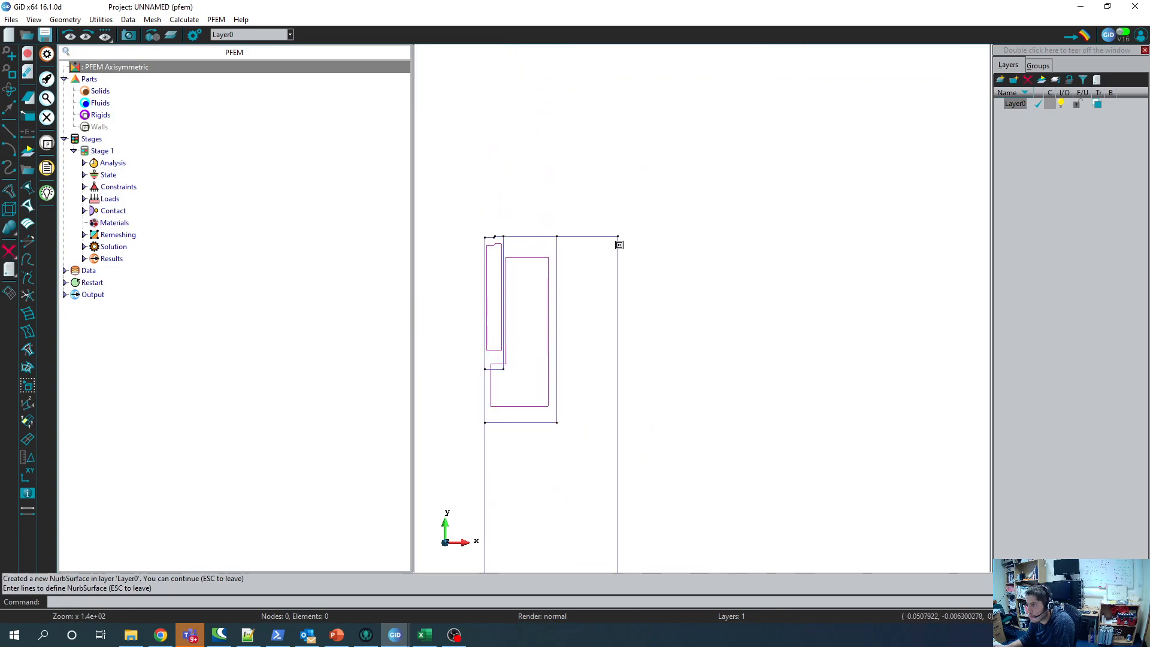
Step: Create a NURBS surface for the outer L-shaped region, adding its inner vertical line to close the contour
{"action": "left_click", "coordinate": [598, 236]}
{"action": "left_click", "coordinate": [615, 288]}
{"action": "scroll", "coordinate": [554, 414], "scroll_direction": "down", "scroll_amount": 2}
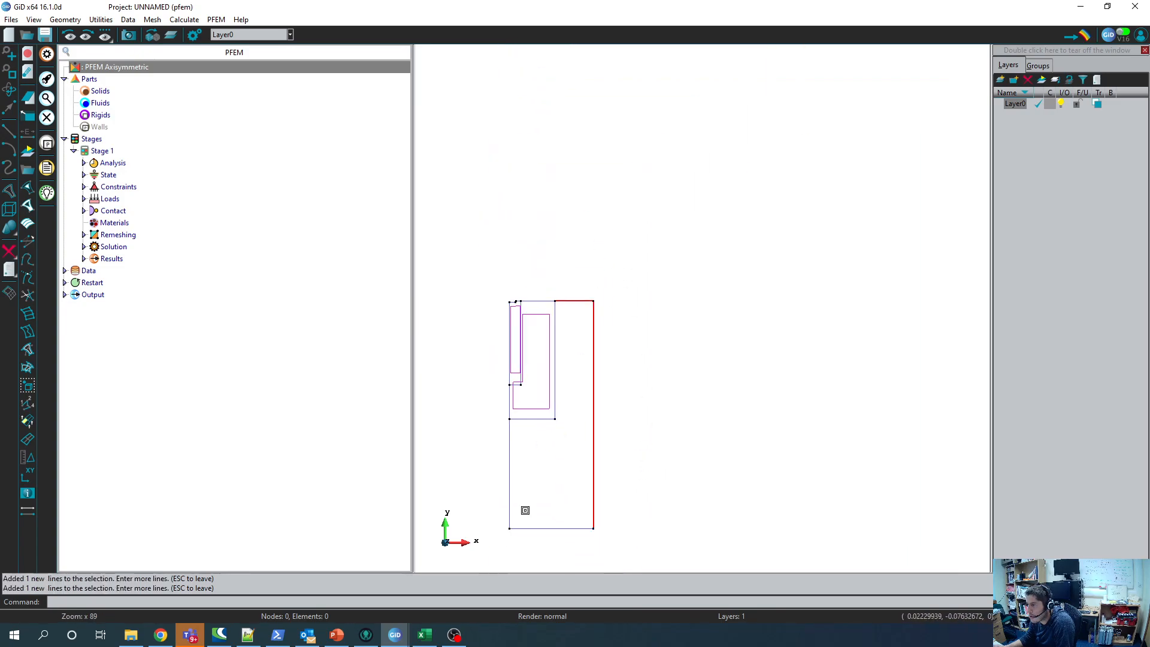
{"action": "left_click", "coordinate": [557, 527]}
{"action": "left_click", "coordinate": [509, 426]}
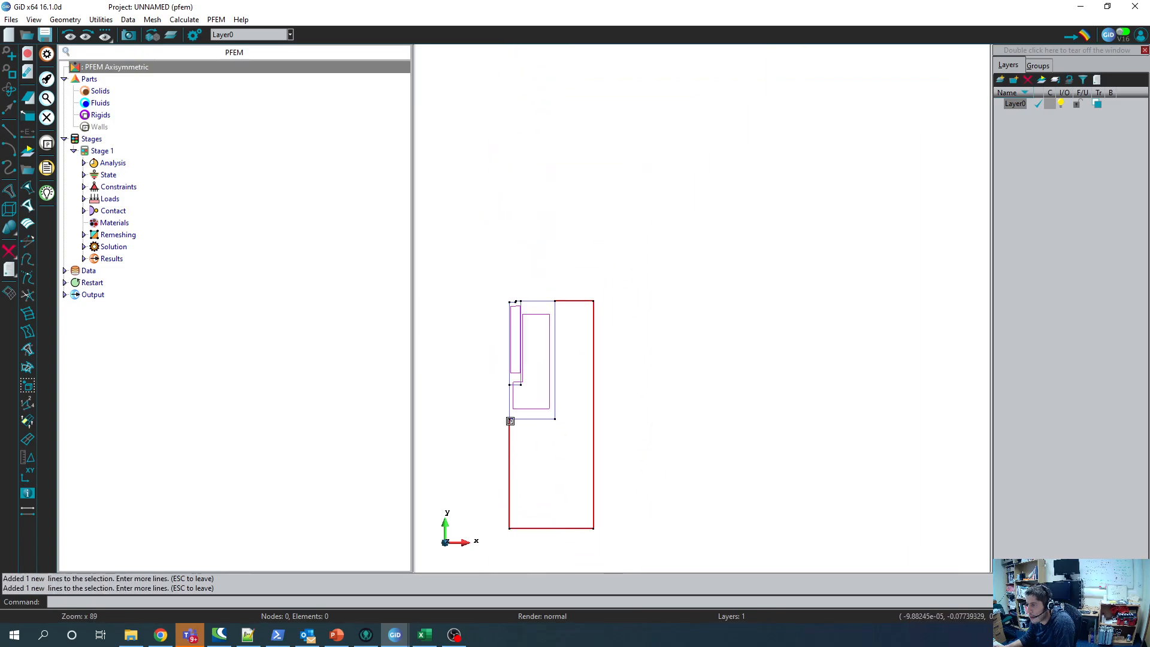
{"action": "left_click", "coordinate": [549, 419]}
{"action": "key", "text": "Escape"}
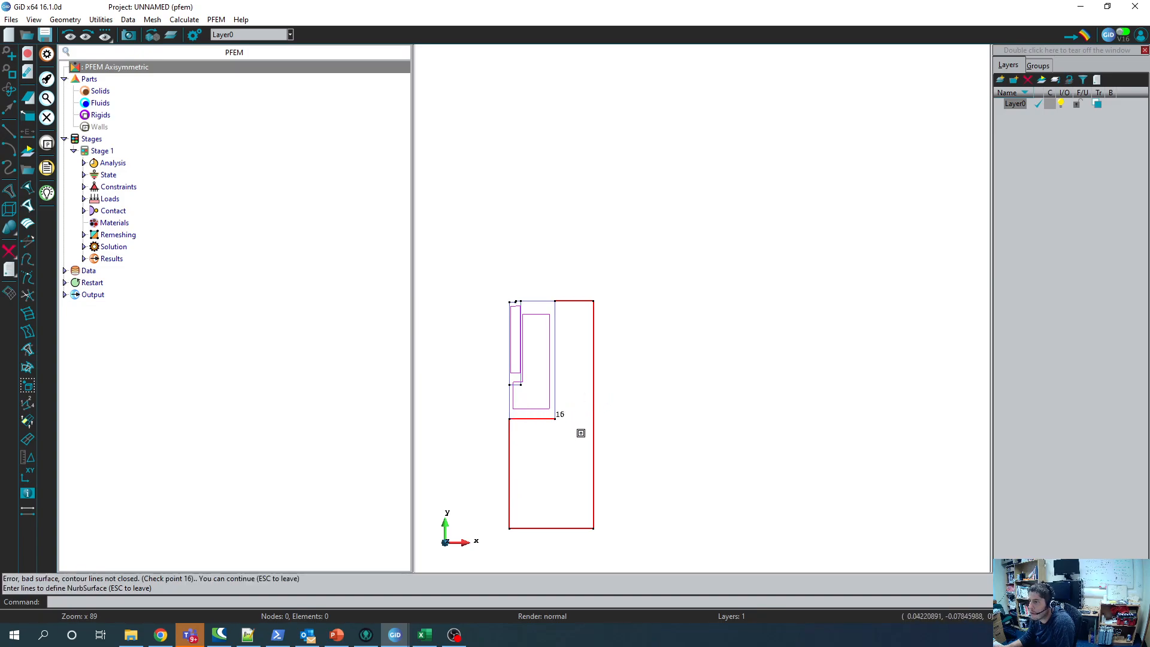
{"action": "left_click", "coordinate": [556, 394]}
{"action": "scroll", "coordinate": [557, 419], "scroll_direction": "down", "scroll_amount": 3}
{"action": "scroll", "coordinate": [554, 411], "scroll_direction": "up", "scroll_amount": 6}
{"action": "scroll", "coordinate": [555, 411], "scroll_direction": "up", "scroll_amount": 8}
{"action": "scroll", "coordinate": [574, 397], "scroll_direction": "down", "scroll_amount": 15}
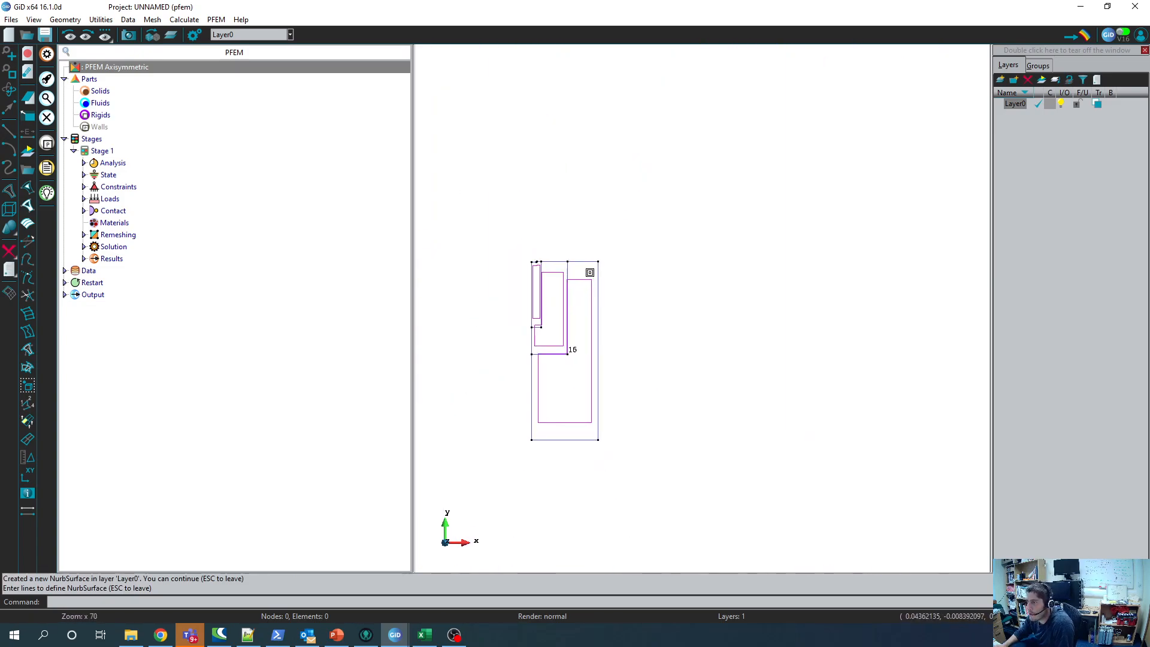
{"action": "scroll", "coordinate": [581, 331], "scroll_direction": "up", "scroll_amount": 4}
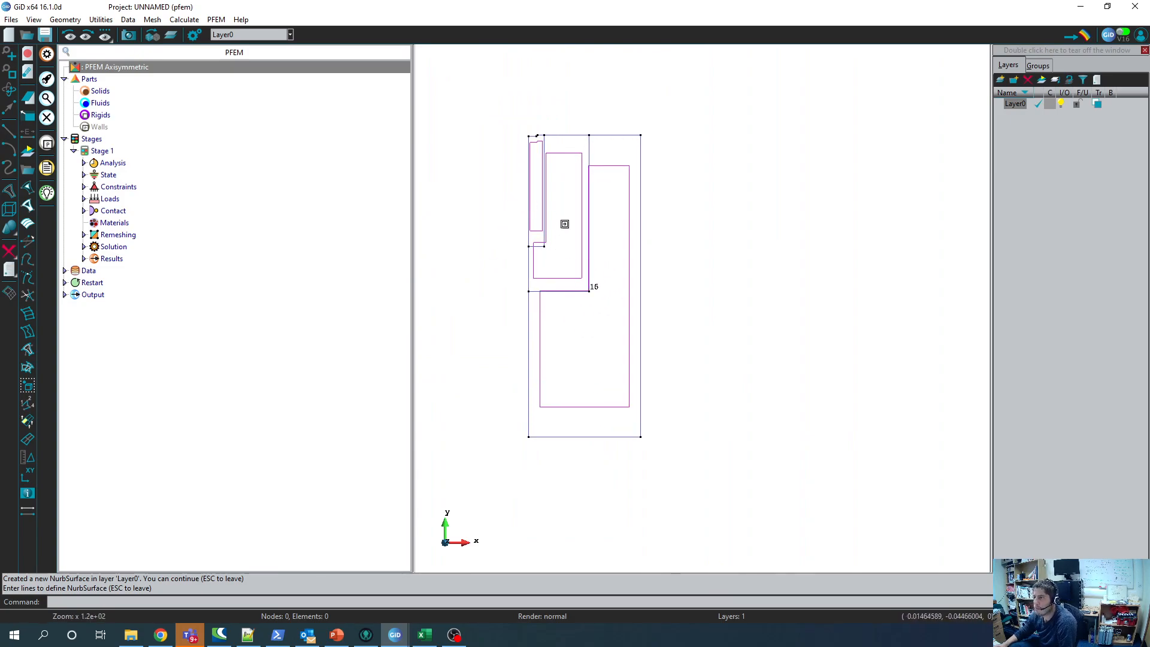
{"action": "scroll", "coordinate": [495, 105], "scroll_direction": "up", "scroll_amount": 5}
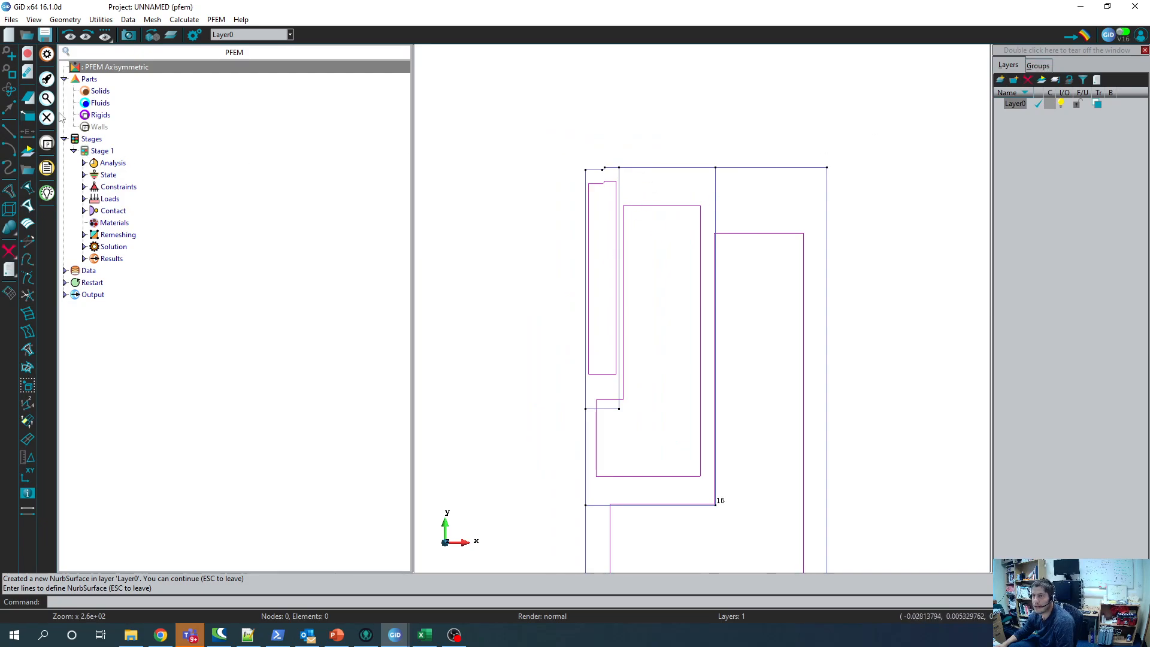
{"action": "left_click", "coordinate": [99, 92]}
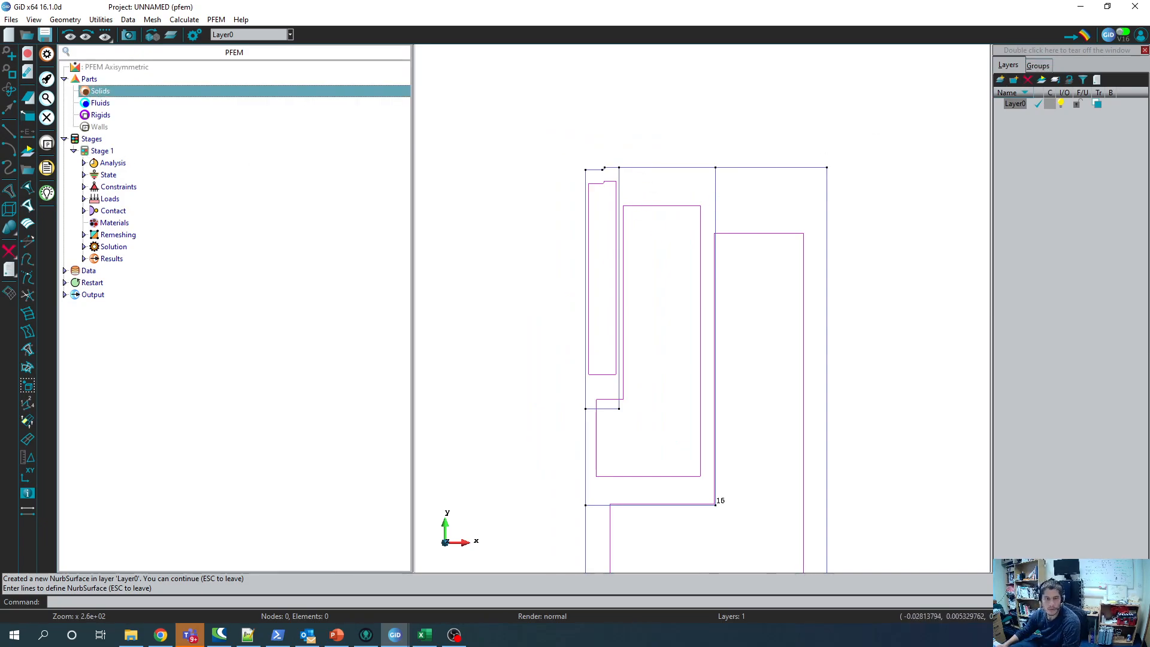
{"action": "key", "text": "super+d"}
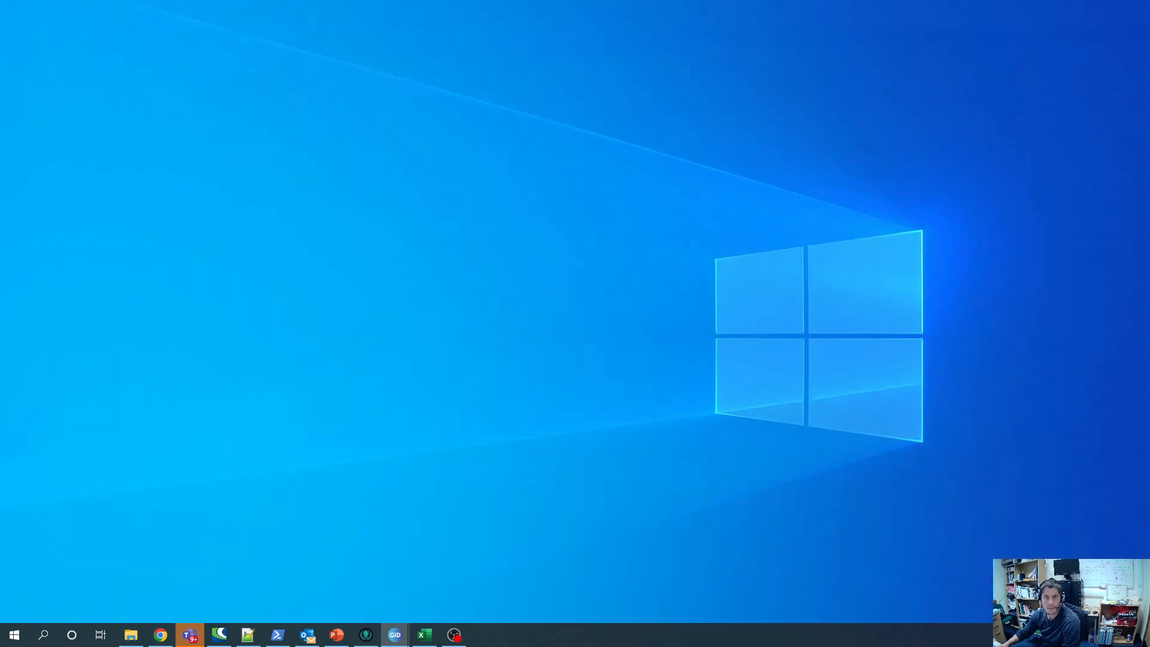
{"action": "key", "text": "super+d"}
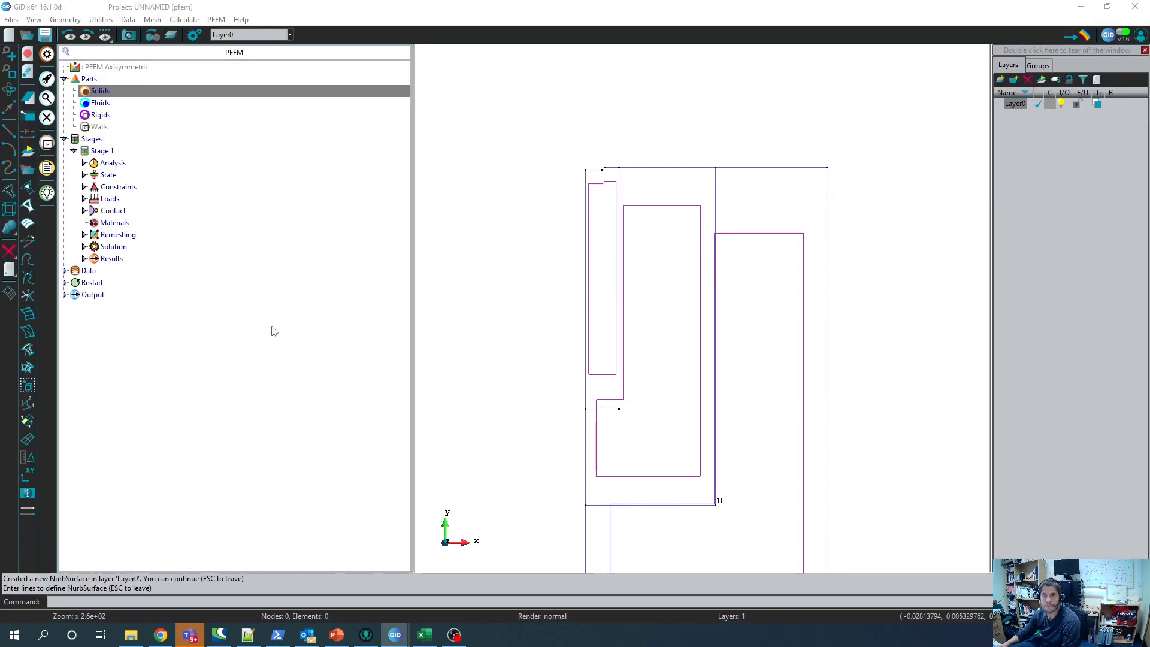
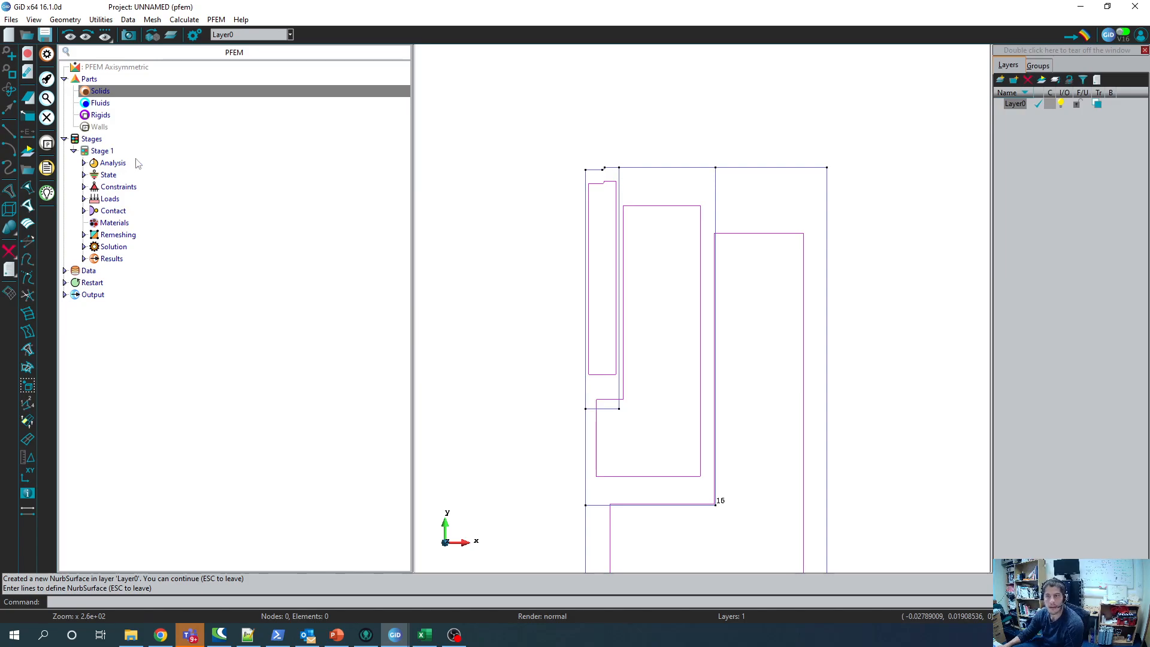
Step: Assign the inner, middle and outer surfaces to a new automatic group of solid parts
{"action": "left_click", "coordinate": [100, 92]}
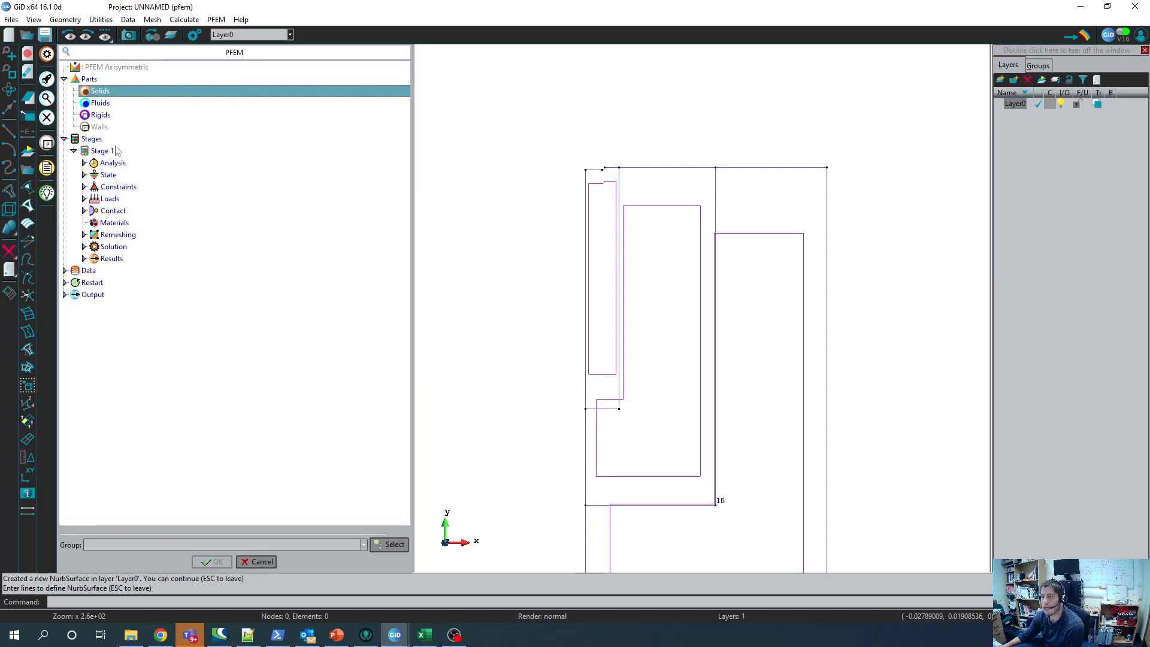
{"action": "left_click", "coordinate": [393, 545]}
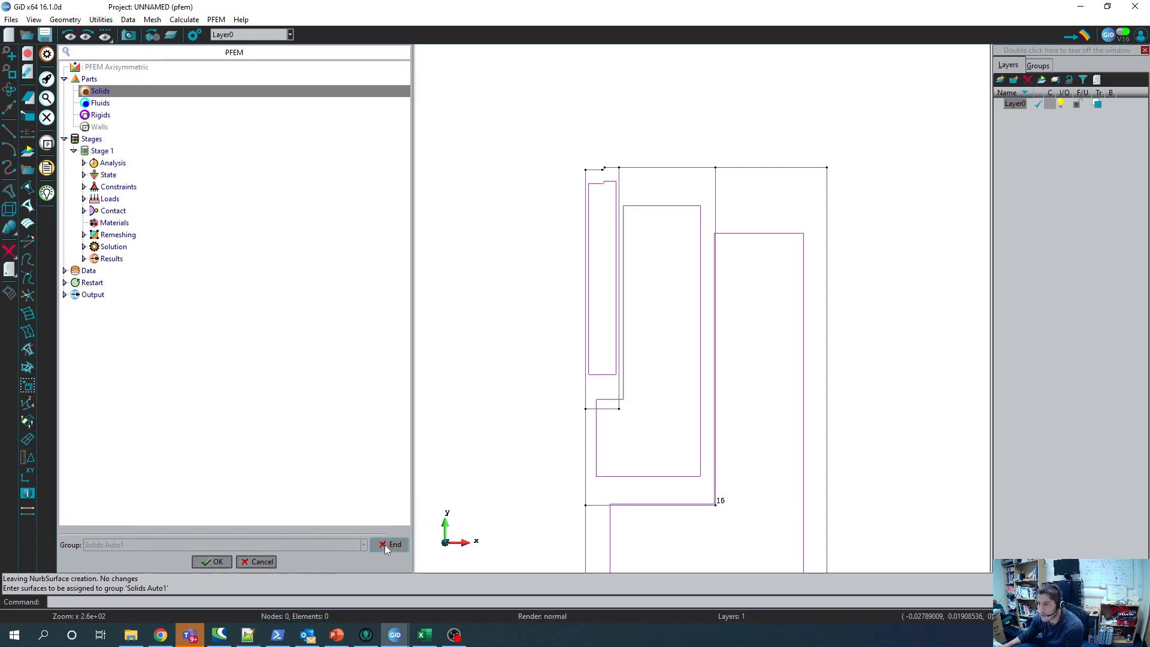
{"action": "left_click", "coordinate": [604, 182]}
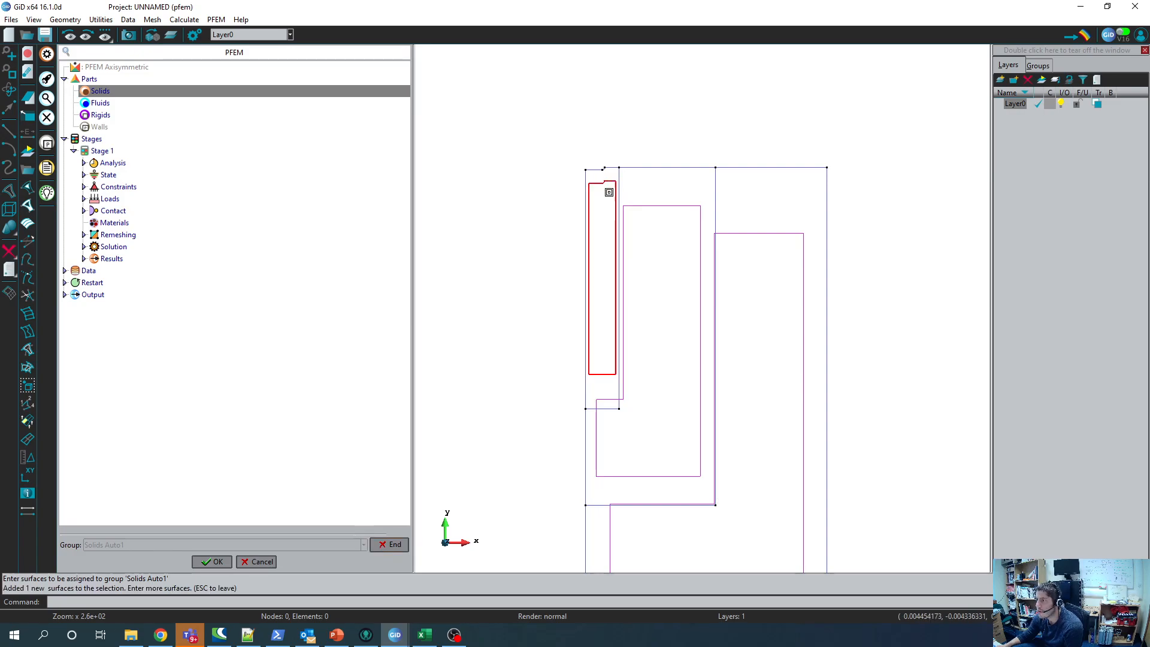
{"action": "left_click", "coordinate": [643, 207]}
{"action": "left_click", "coordinate": [740, 233]}
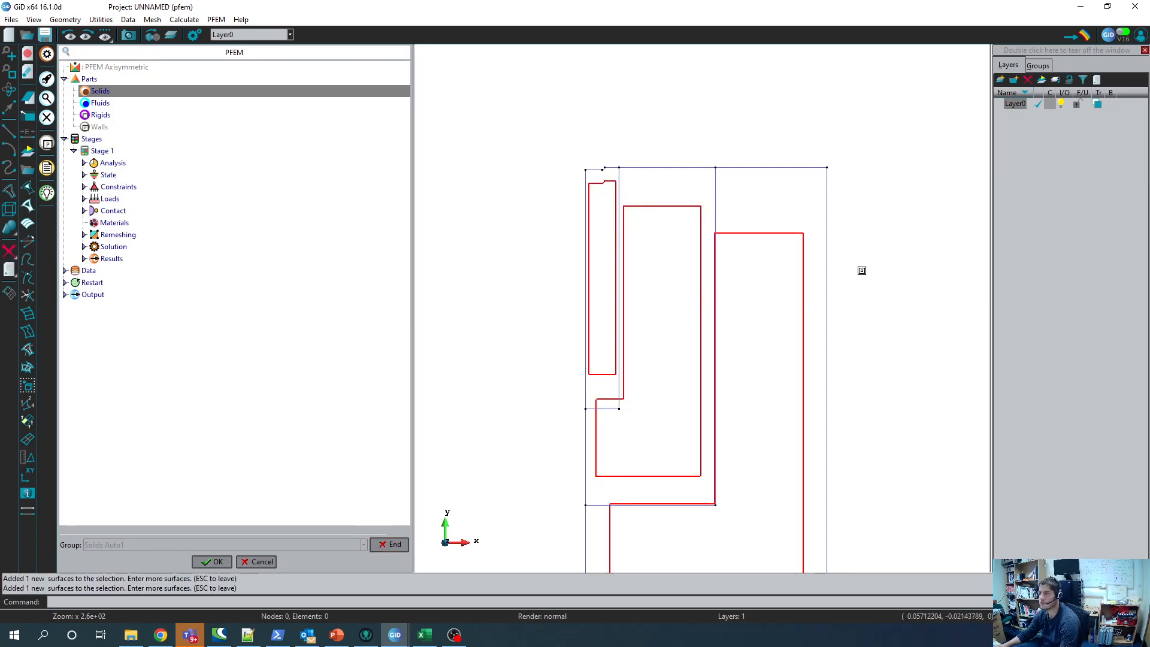
{"action": "key", "text": "Escape"}
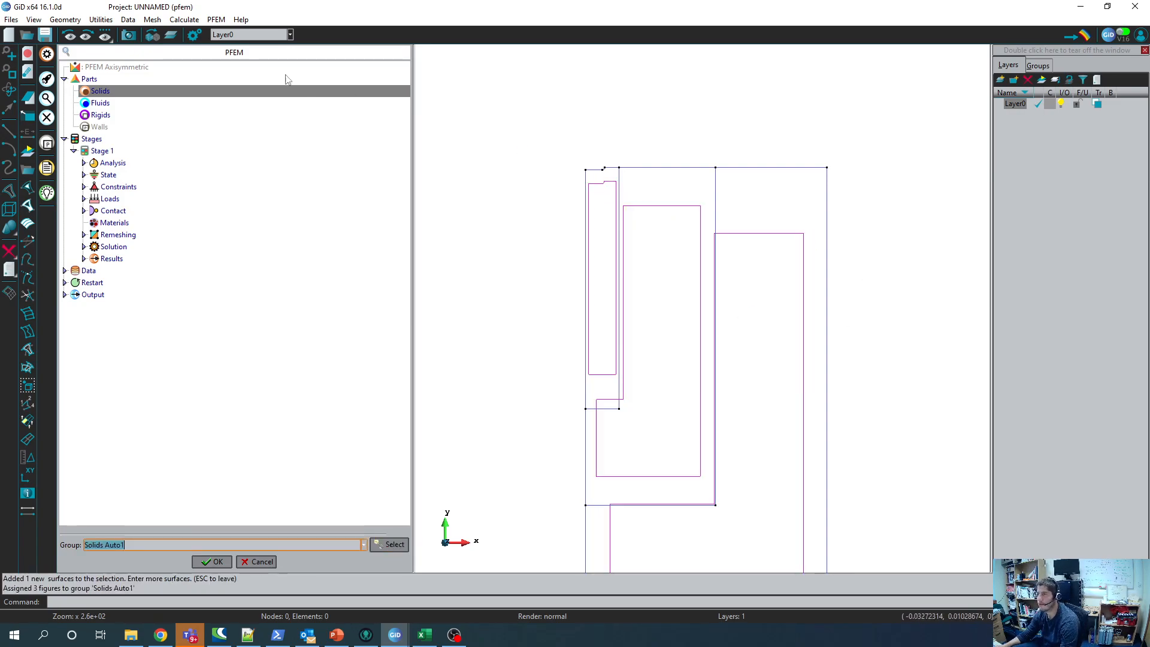
{"action": "left_click", "coordinate": [207, 561]}
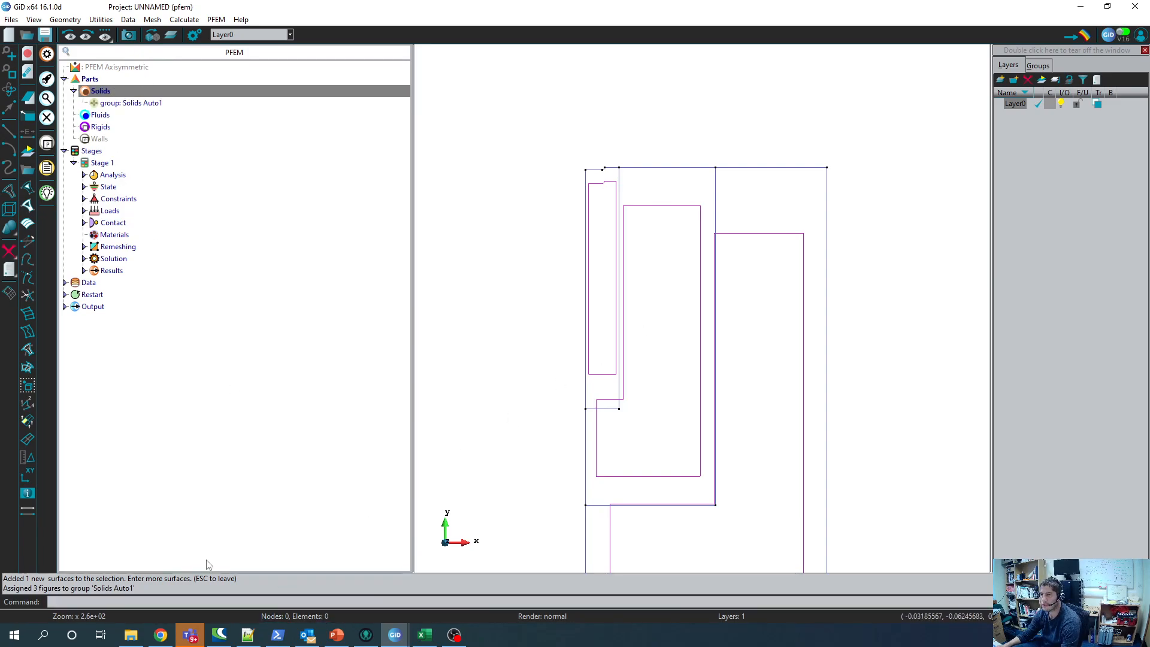
{"action": "left_click", "coordinate": [1038, 65]}
{"action": "left_click", "coordinate": [1007, 66]}
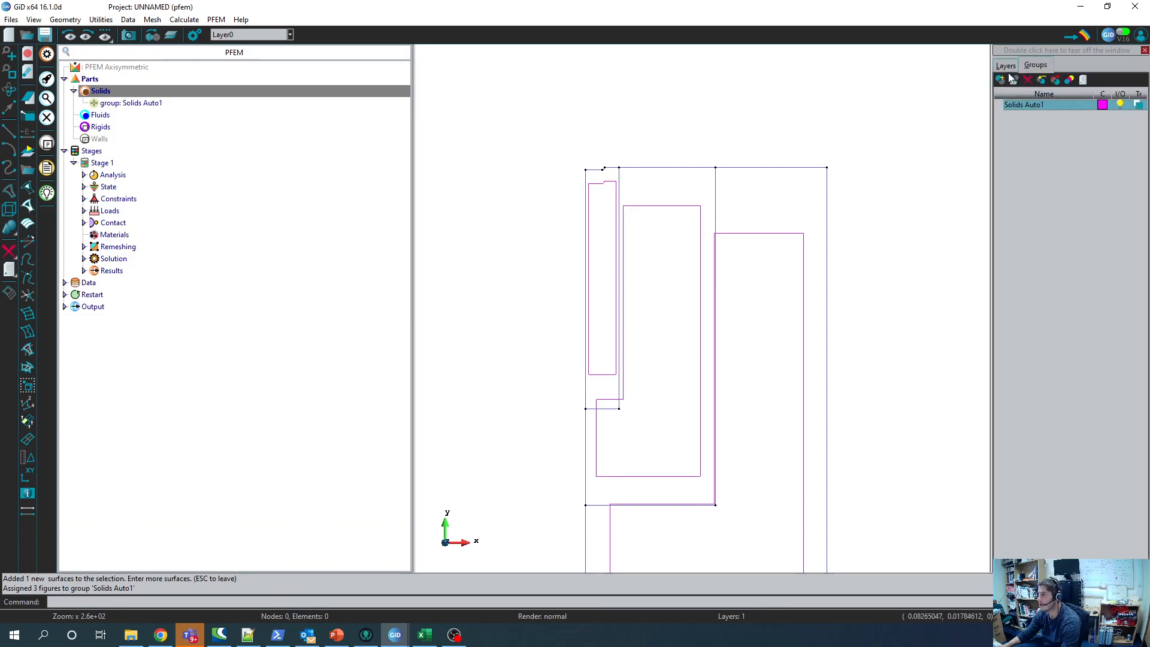
Step: Start a parametric rigid wall definition with NOSE-WALL as its geometry type
{"action": "left_click", "coordinate": [96, 127]}
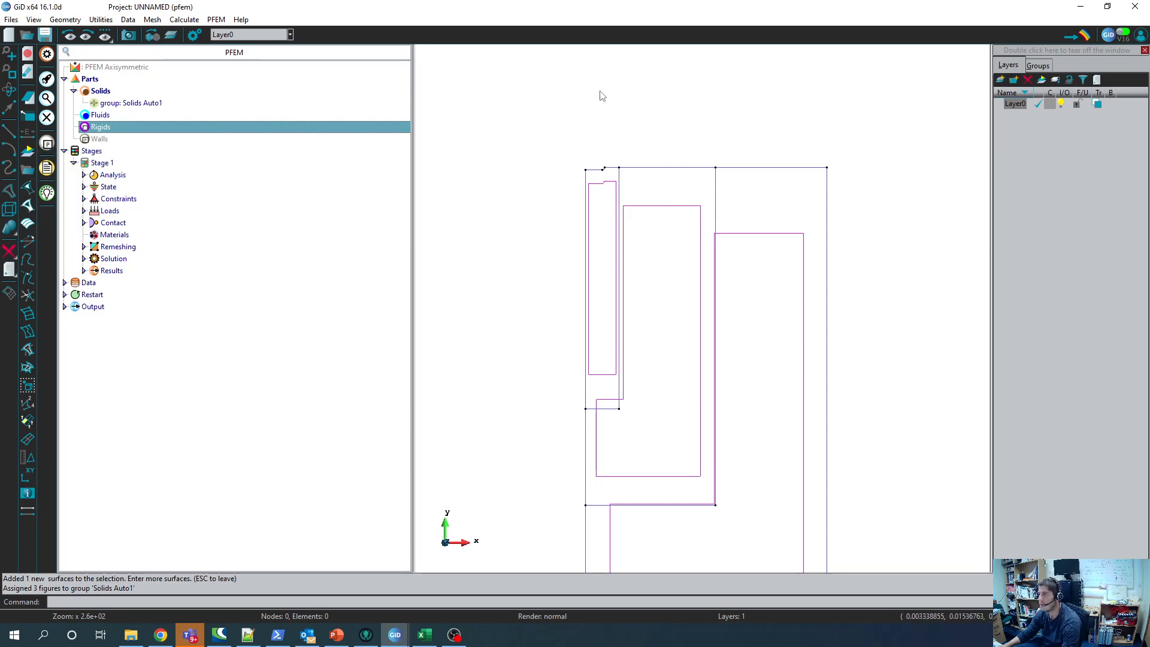
{"action": "left_click", "coordinate": [48, 144]}
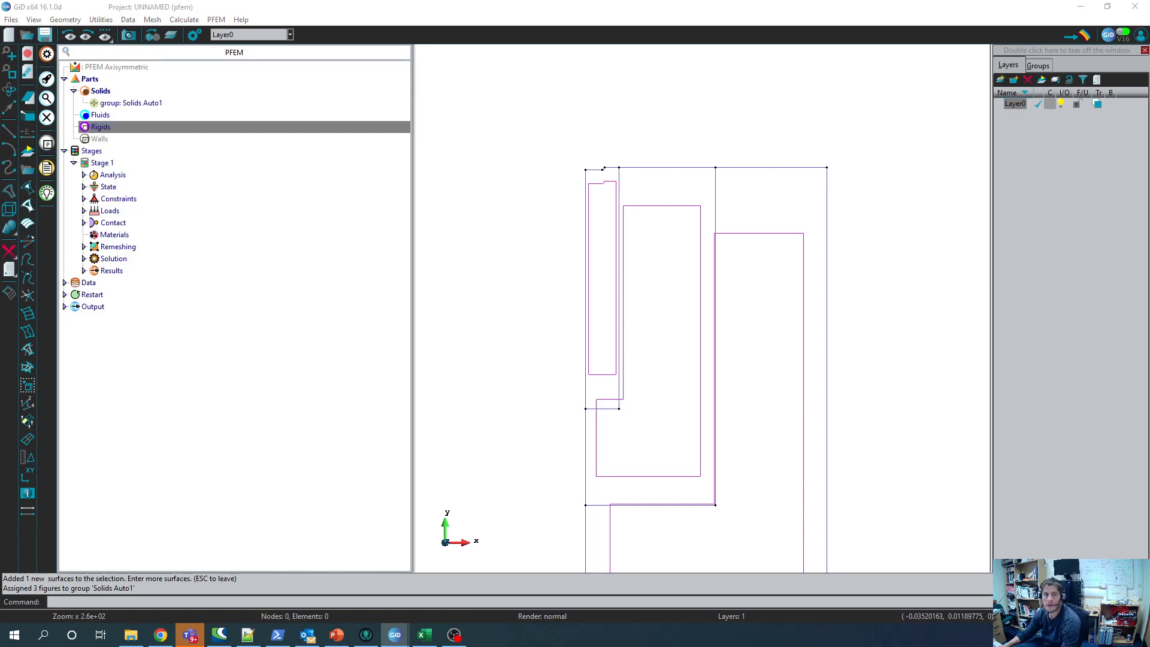
{"action": "left_click_drag", "start_coordinate": [1, 133], "coordinate": [343, 121]}
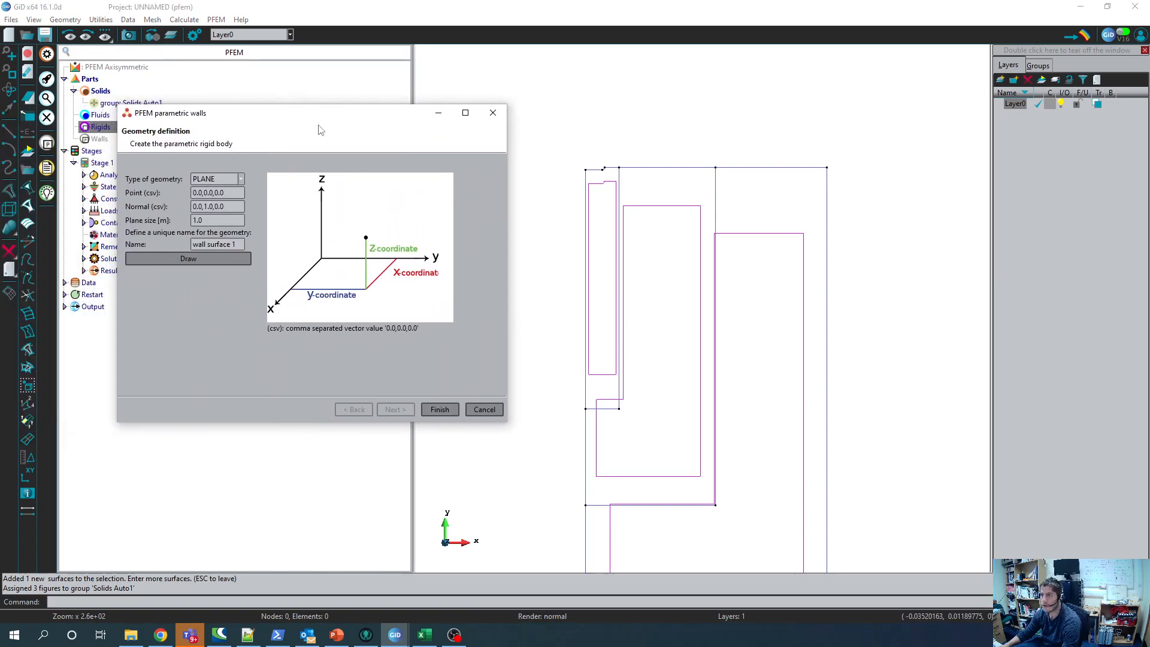
{"action": "left_click", "coordinate": [240, 179]}
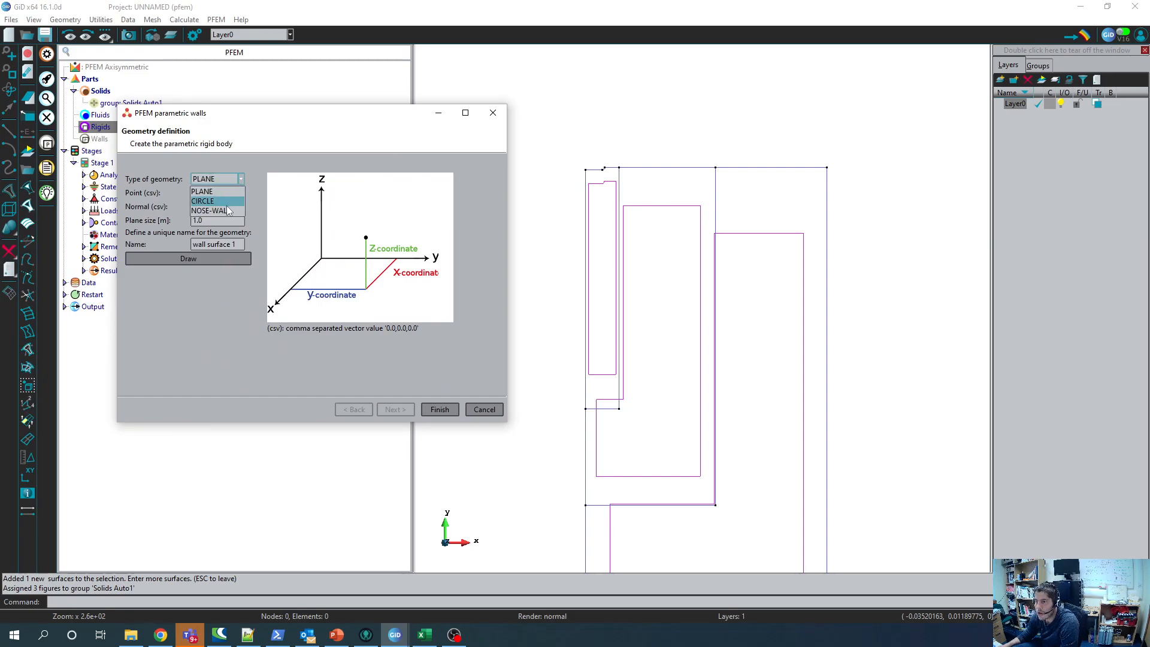
{"action": "left_click", "coordinate": [228, 206]}
{"action": "left_click_drag", "start_coordinate": [297, 118], "coordinate": [844, 116]}
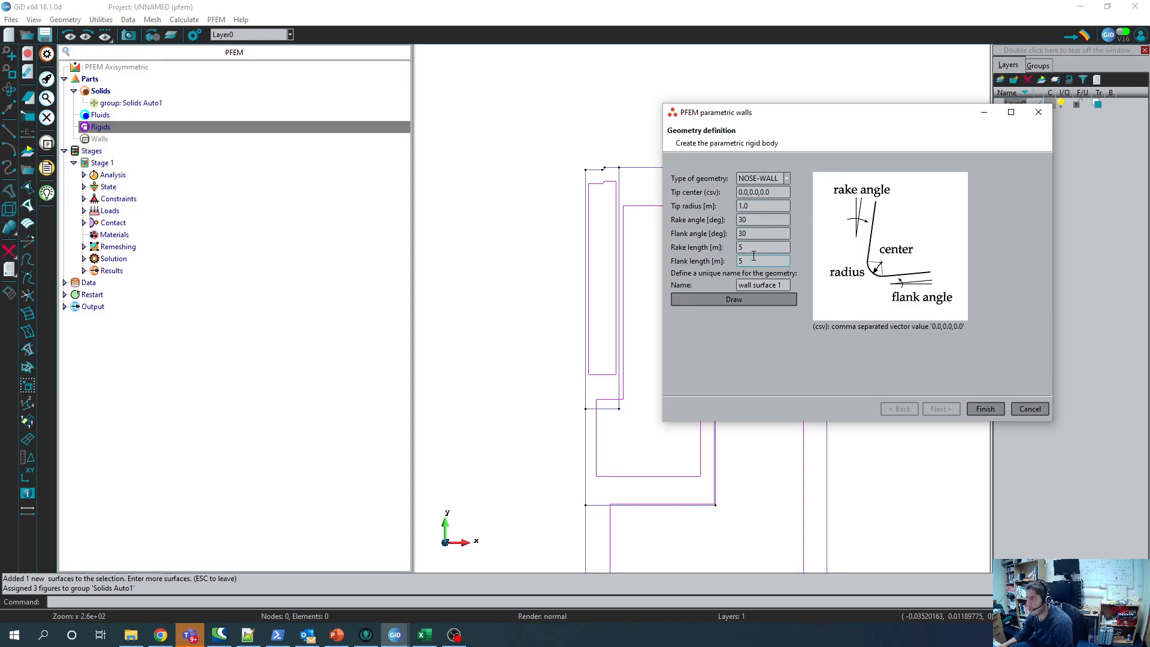
Step: Set the nose wall's tip center to 0.00347,-0.0001,0
{"action": "left_click_drag", "start_coordinate": [780, 193], "coordinate": [709, 186]}
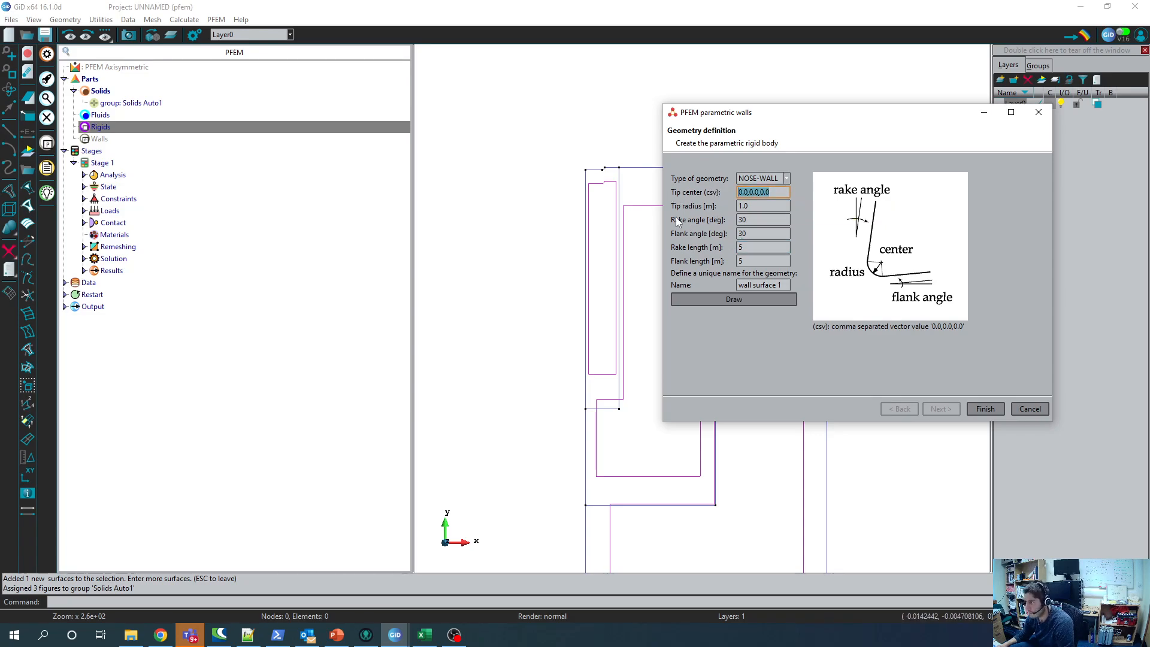
{"action": "scroll", "coordinate": [604, 176], "scroll_direction": "up", "scroll_amount": 2}
{"action": "scroll", "coordinate": [603, 176], "scroll_direction": "up", "scroll_amount": 5}
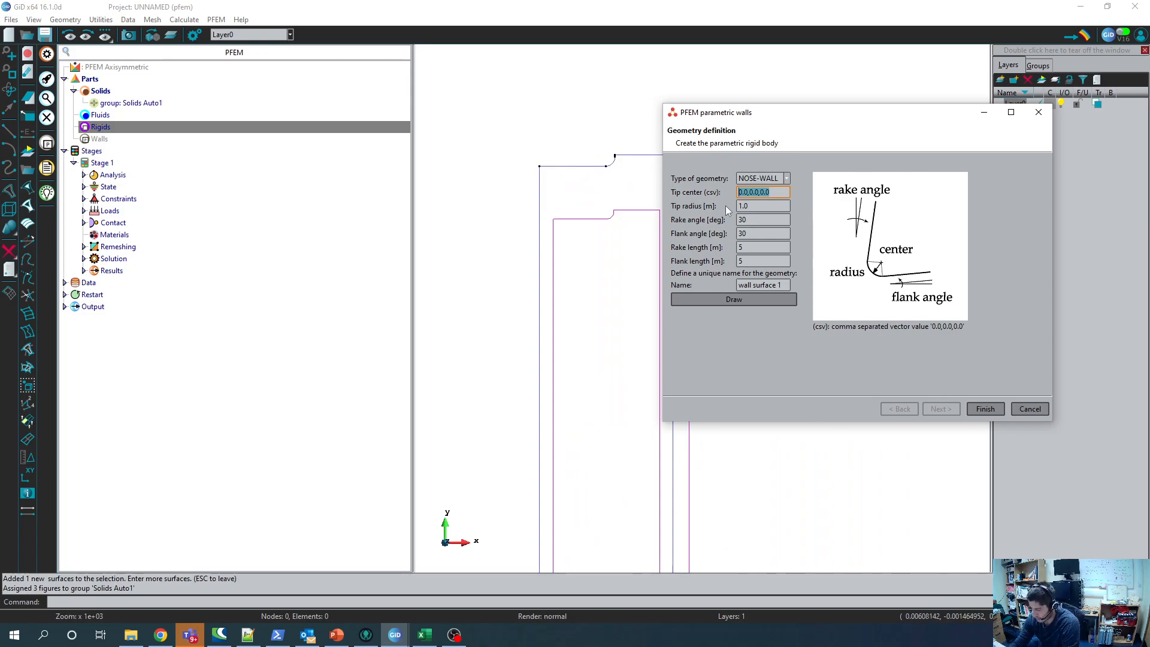
{"action": "type", "text": "0.003"}
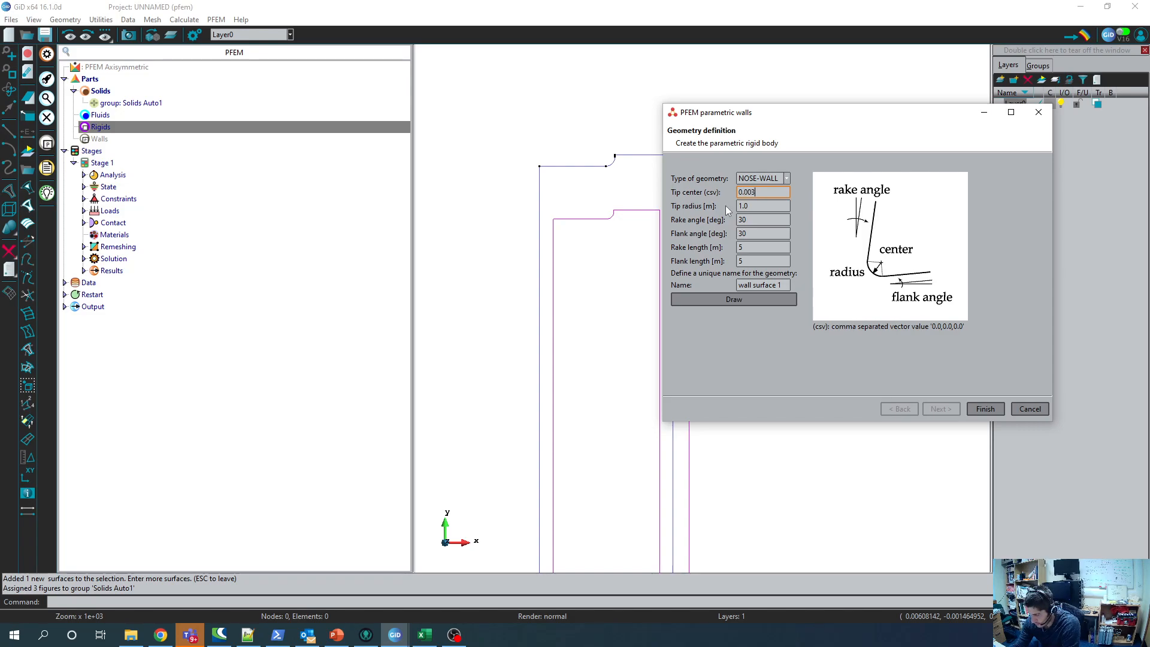
{"action": "type", "text": "47,"}
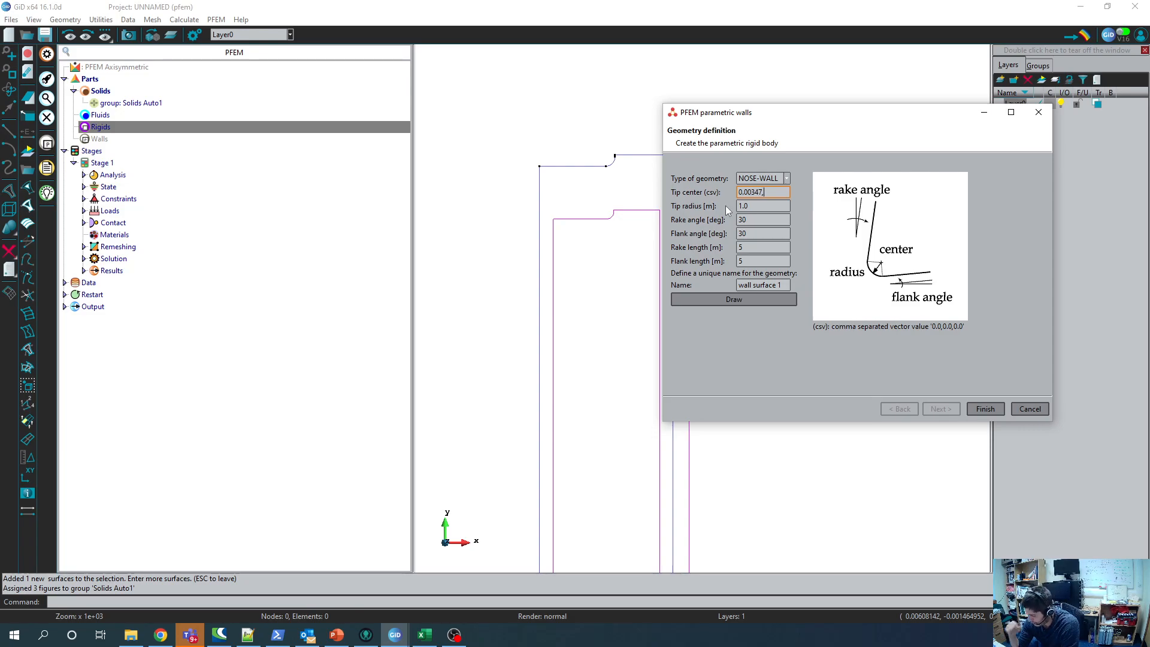
{"action": "type", "text": "-0"}
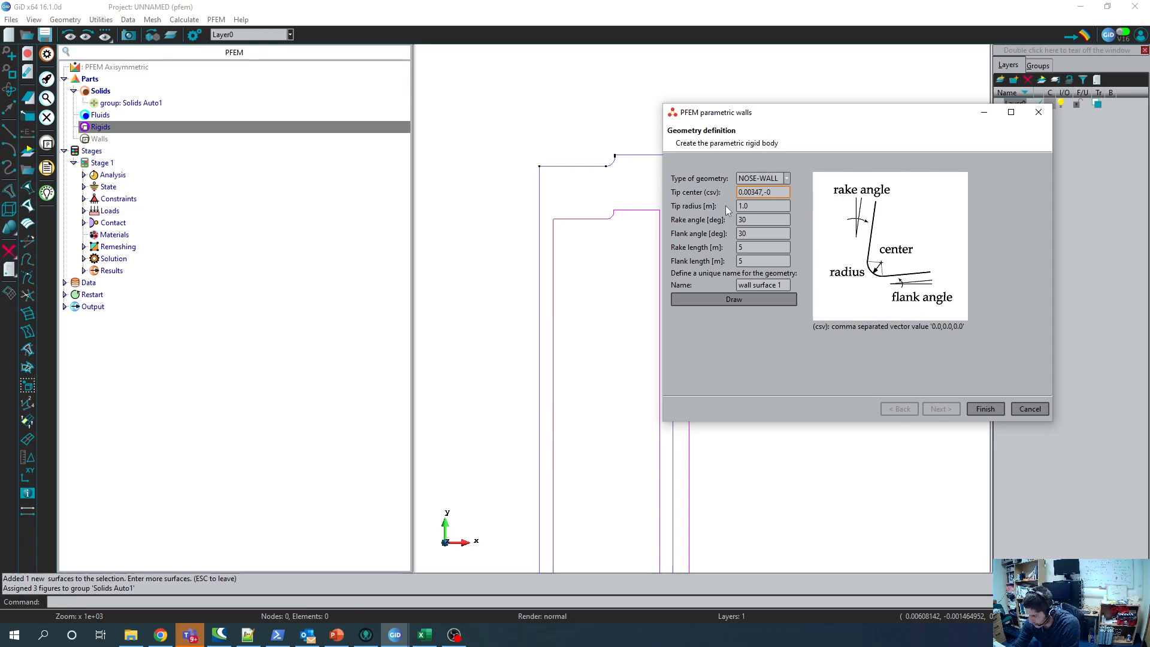
{"action": "type", "text": ".0001"}
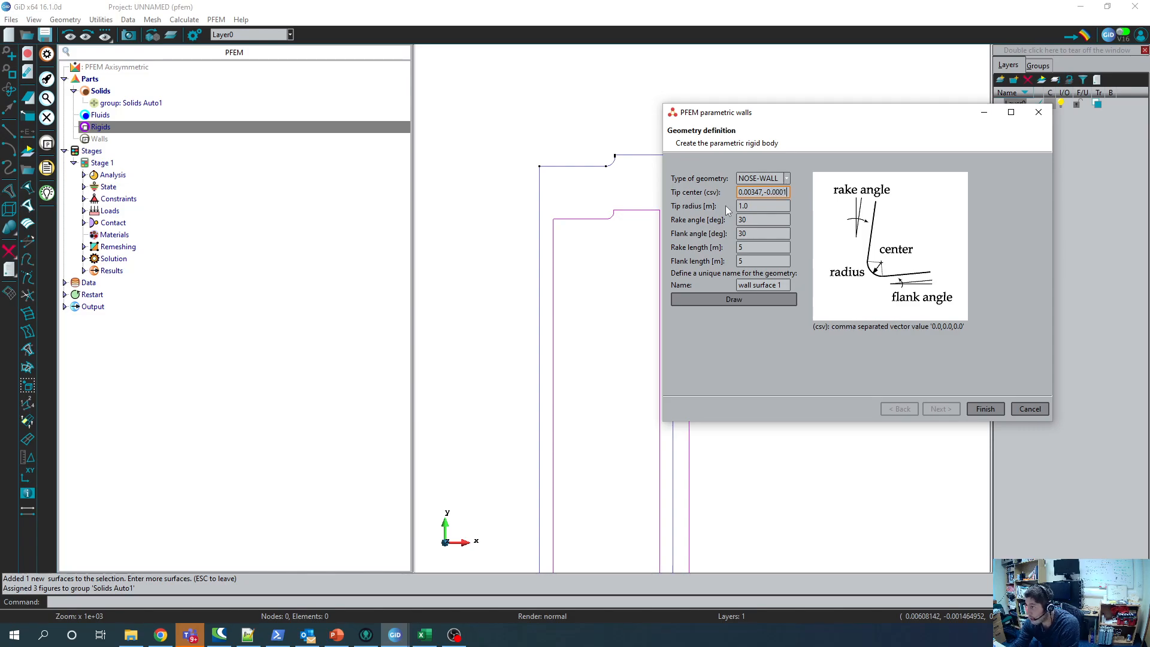
{"action": "type", "text": ",0"}
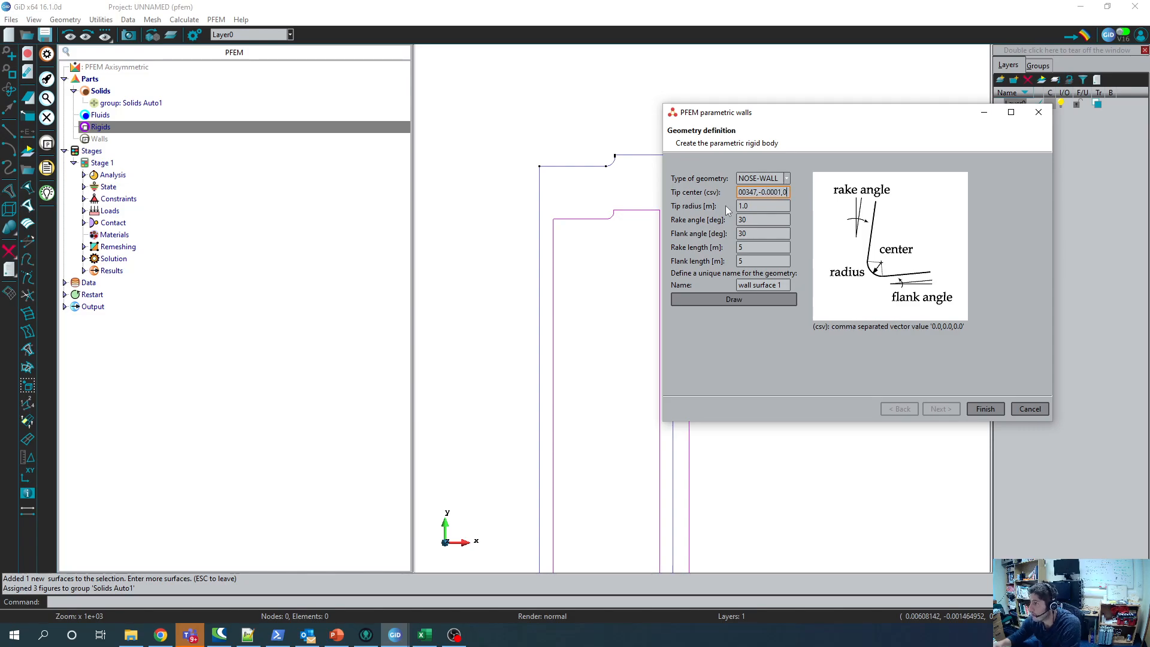
Step: Give the nose wall a tip radius of 0.0005 m, a rake angle of 0 and a flank angle of 90 degrees
{"action": "left_click", "coordinate": [768, 208]}
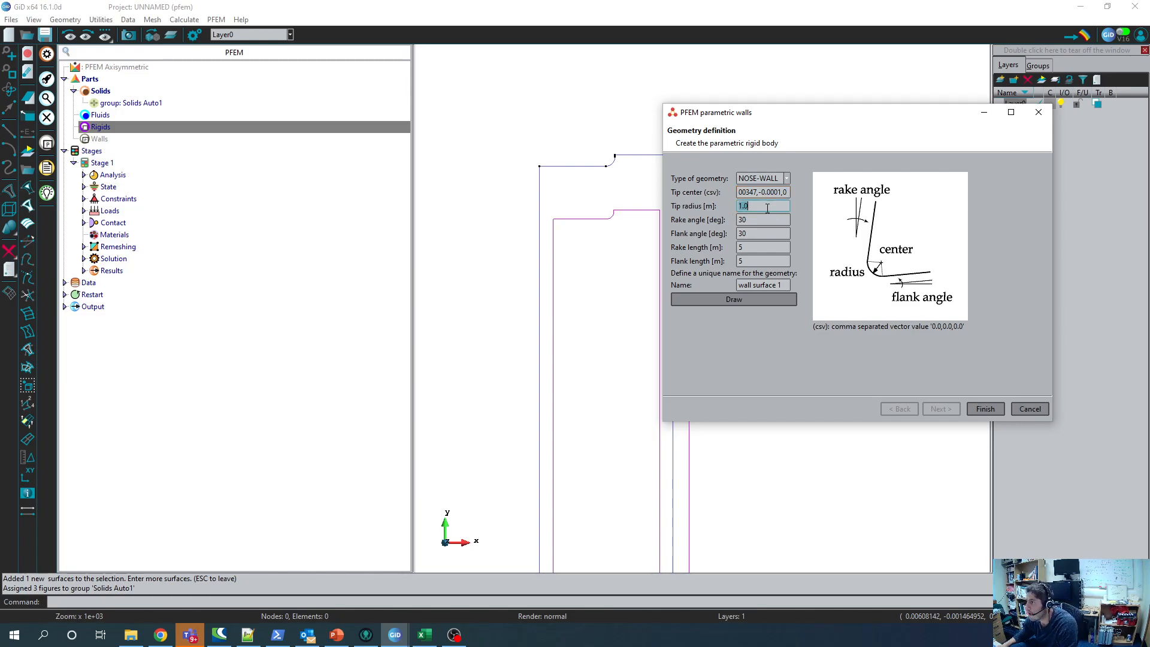
{"action": "type", "text": "0"}
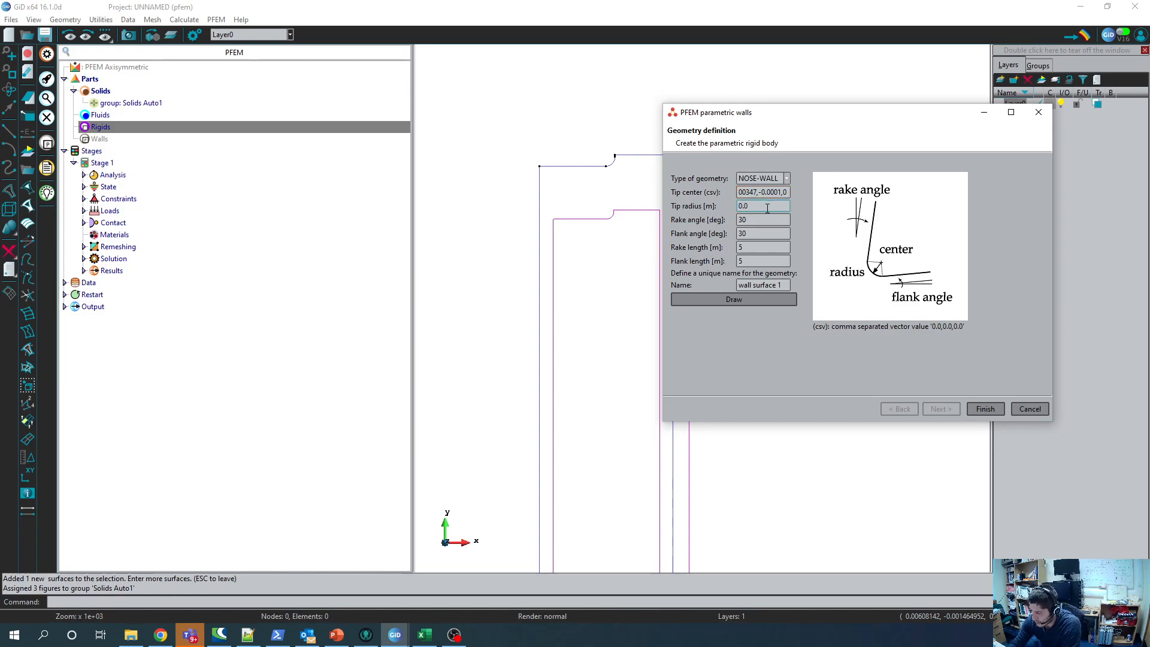
{"action": "type", "text": ".000"}
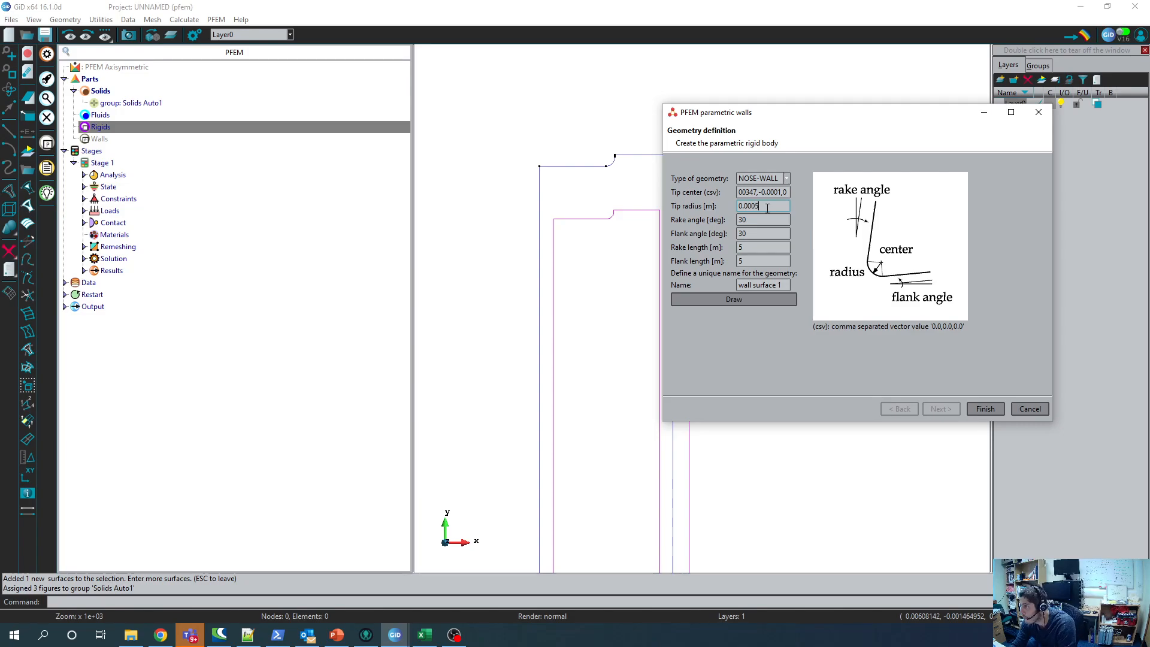
{"action": "type", "text": "5"}
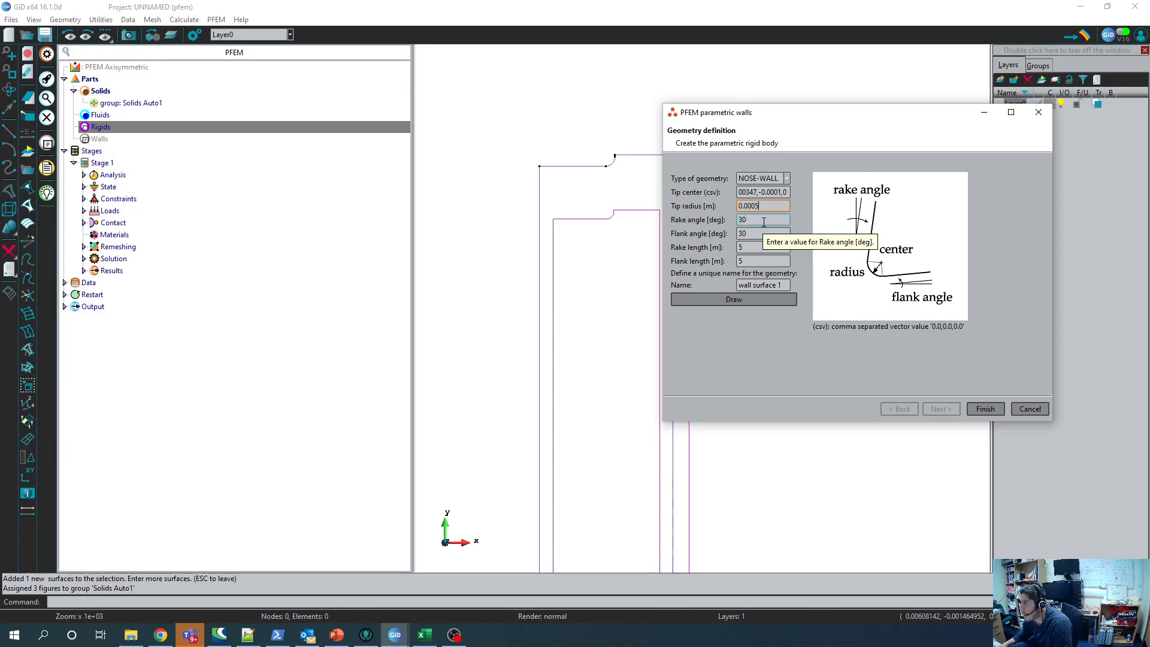
{"action": "left_click", "coordinate": [764, 222]}
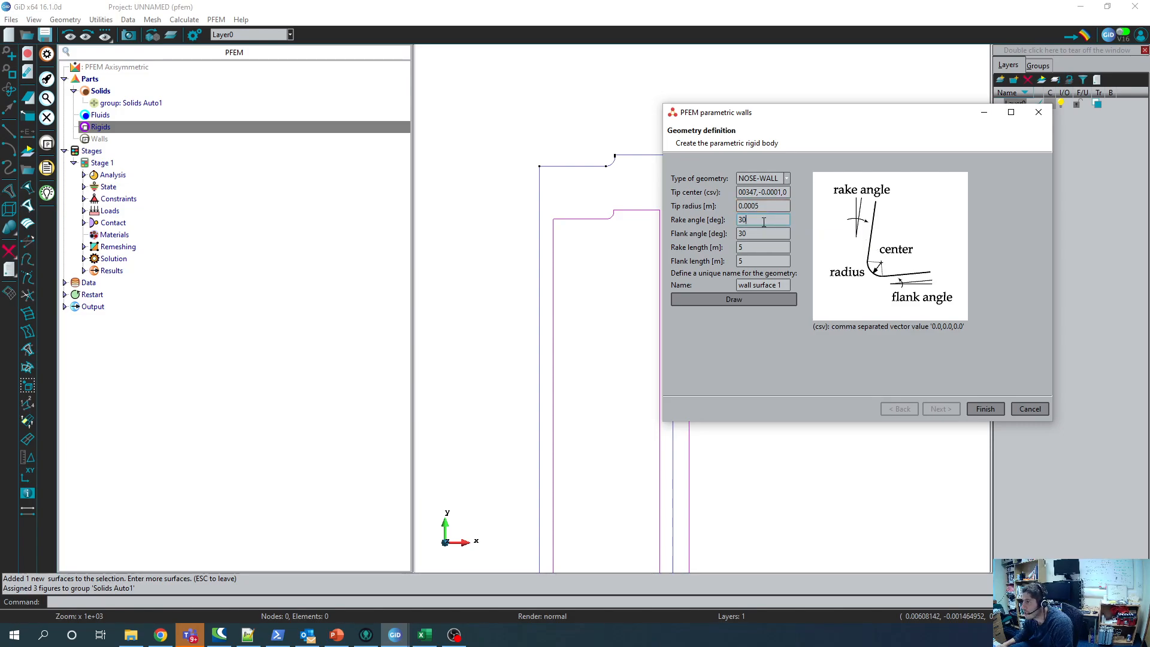
{"action": "type", "text": "0"}
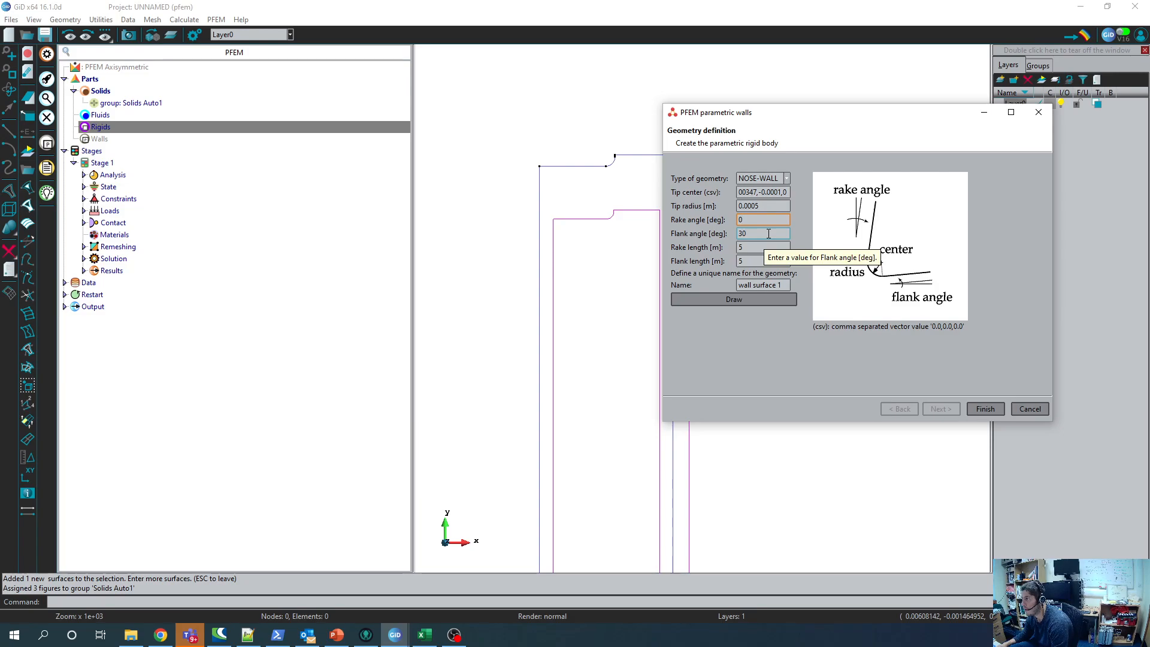
{"action": "double_click", "coordinate": [769, 234]}
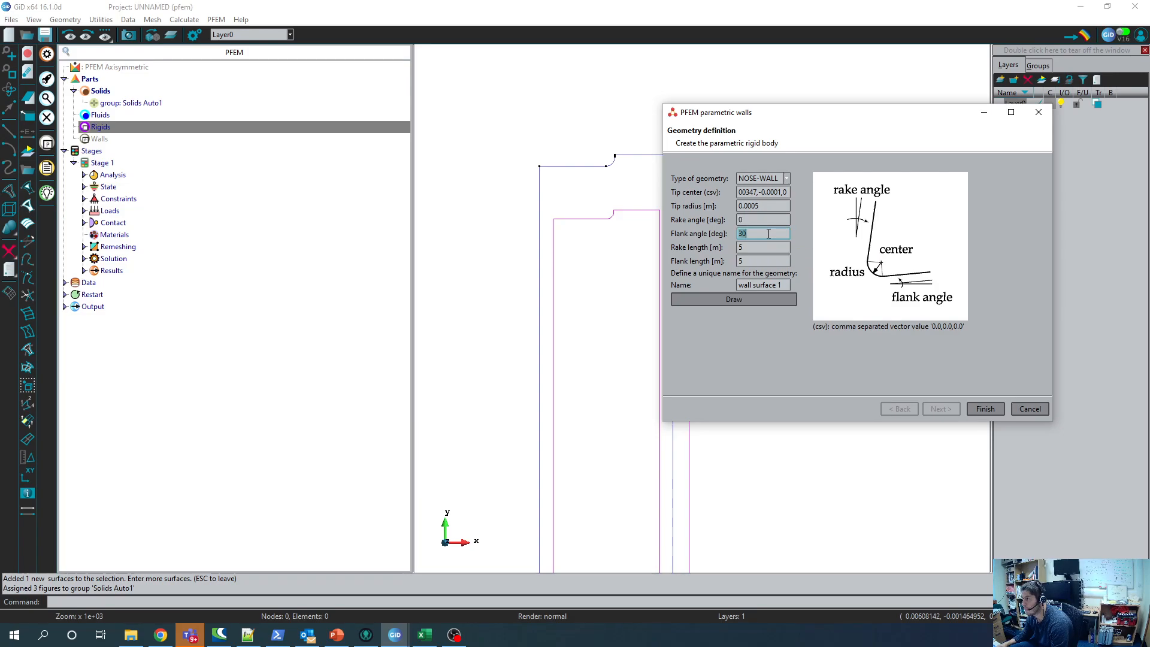
{"action": "type", "text": "90"}
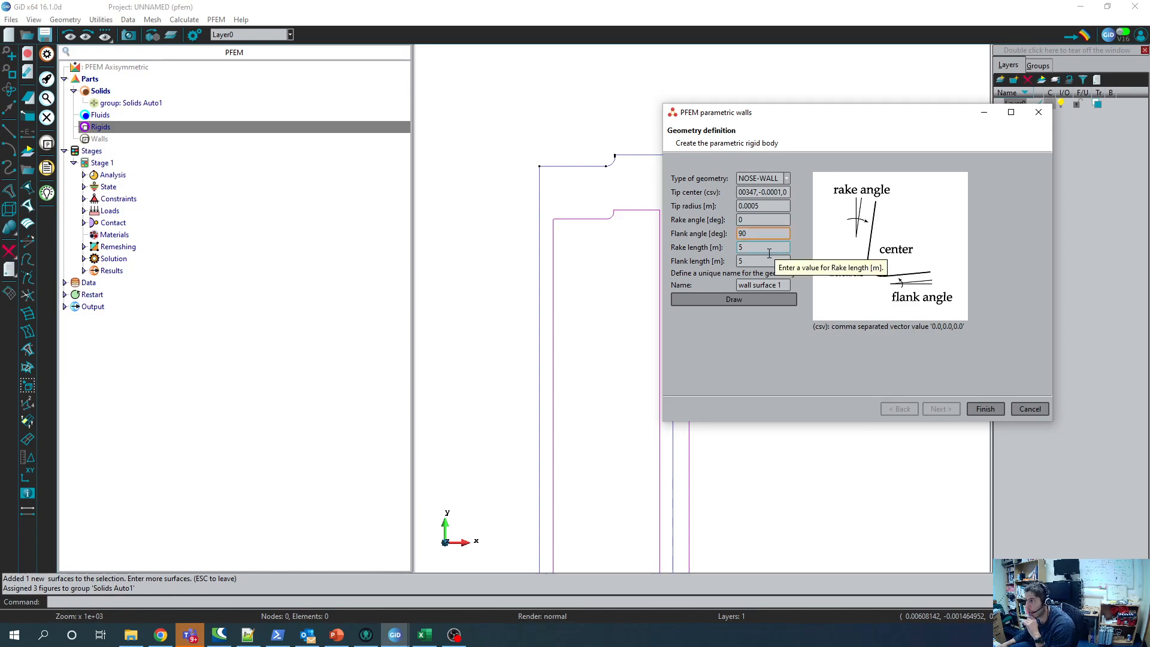
Step: Set both the rake length and the flank length of the nose wall to 0.14 m
{"action": "left_click", "coordinate": [766, 251]}
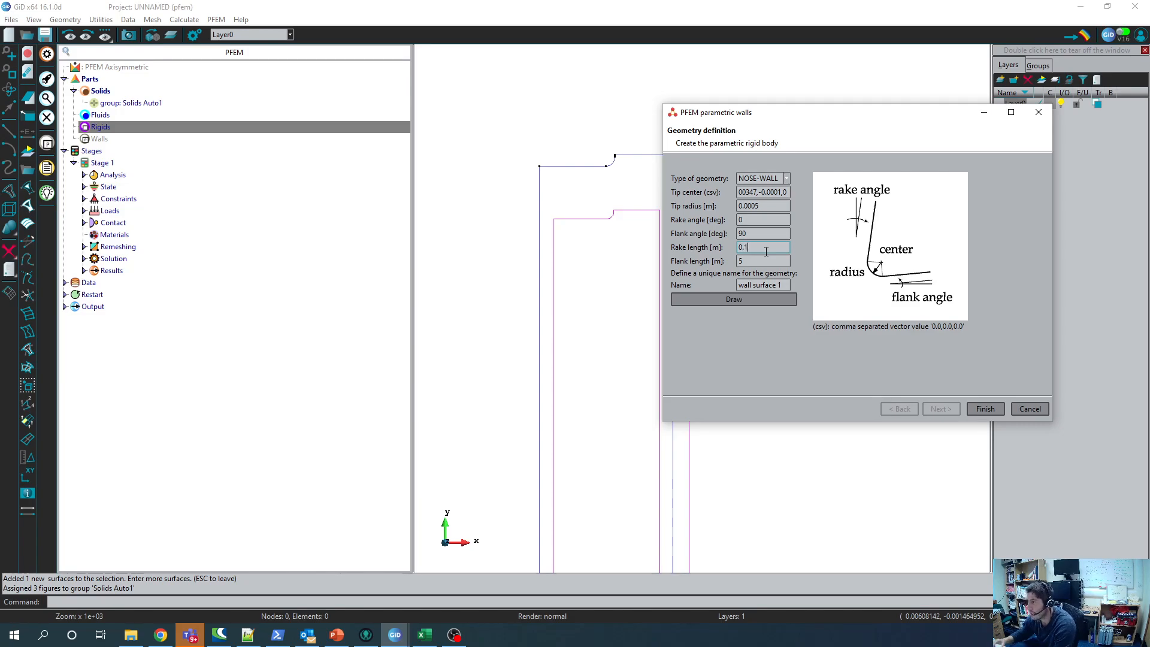
{"action": "double_click", "coordinate": [747, 263]}
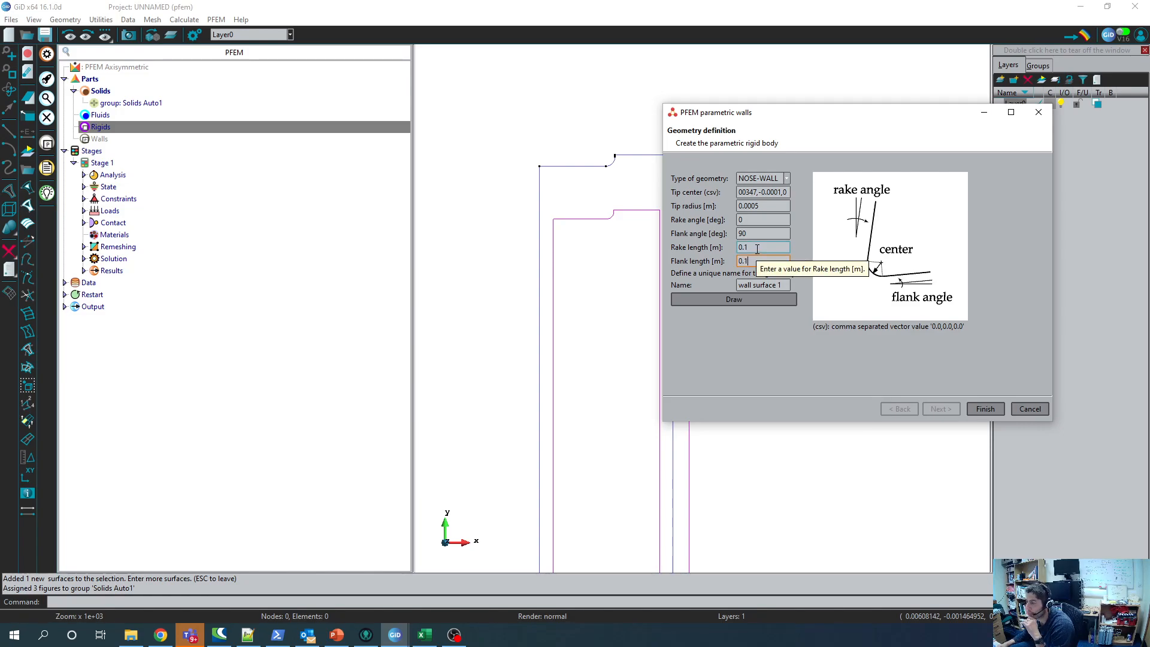
{"action": "left_click", "coordinate": [757, 249]}
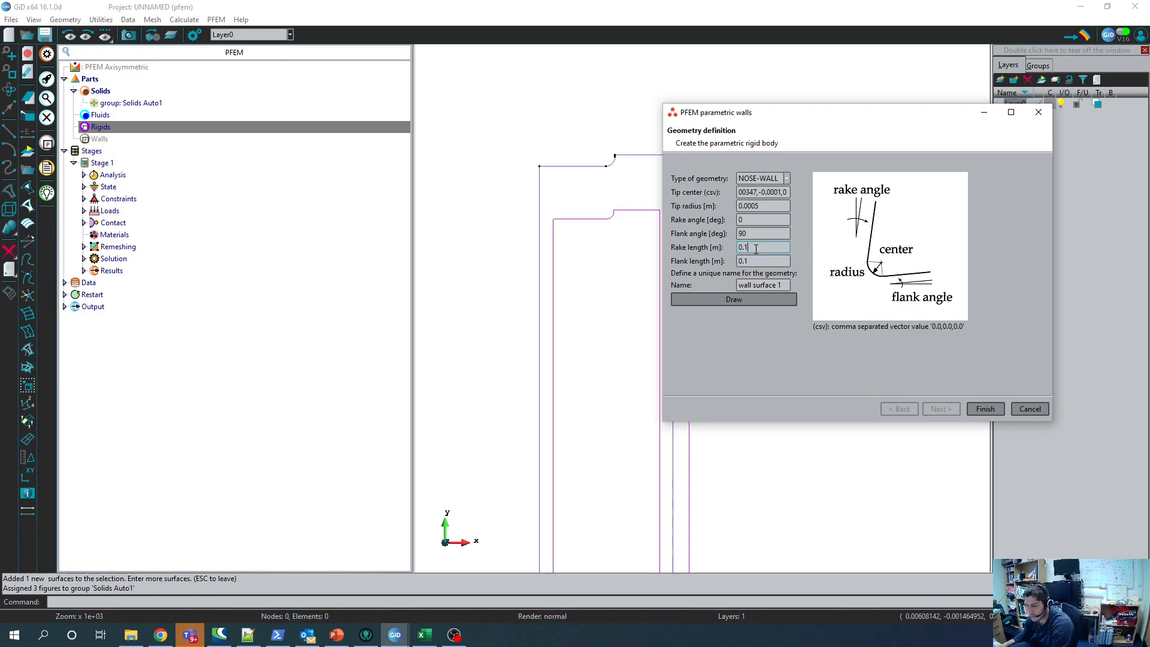
{"action": "type", "text": "4"}
{"action": "left_click", "coordinate": [758, 262]}
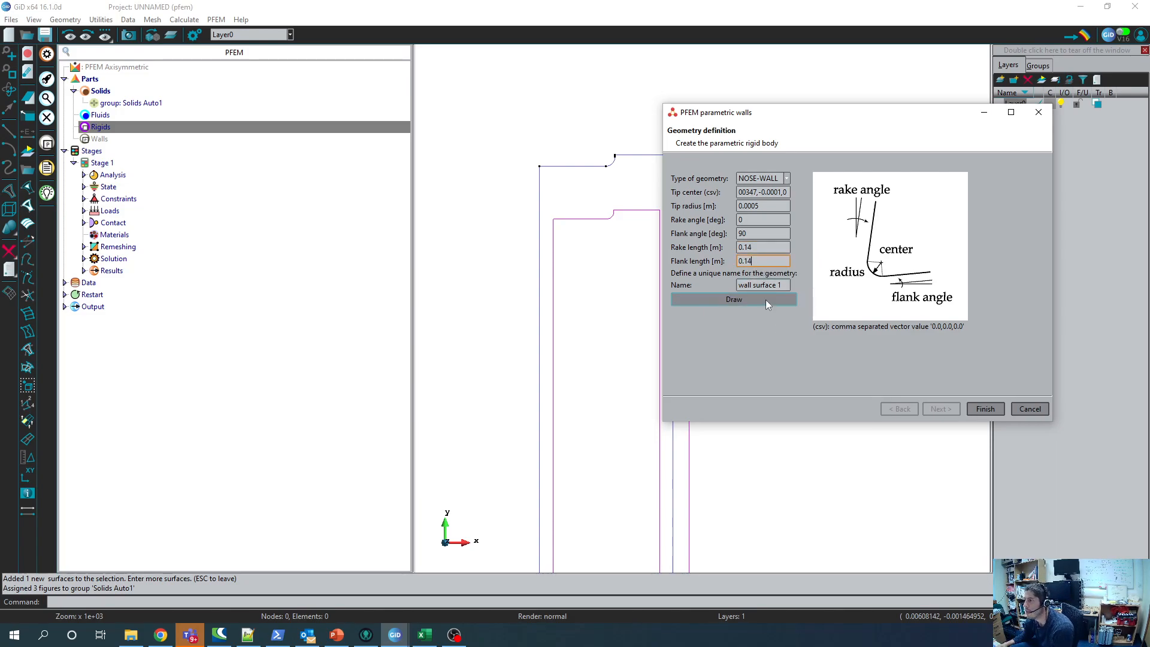
Step: Name the wall geometry pile, draw it in the model and finish the wall definition
{"action": "triple_click", "coordinate": [786, 286]}
{"action": "type", "text": "pile"}
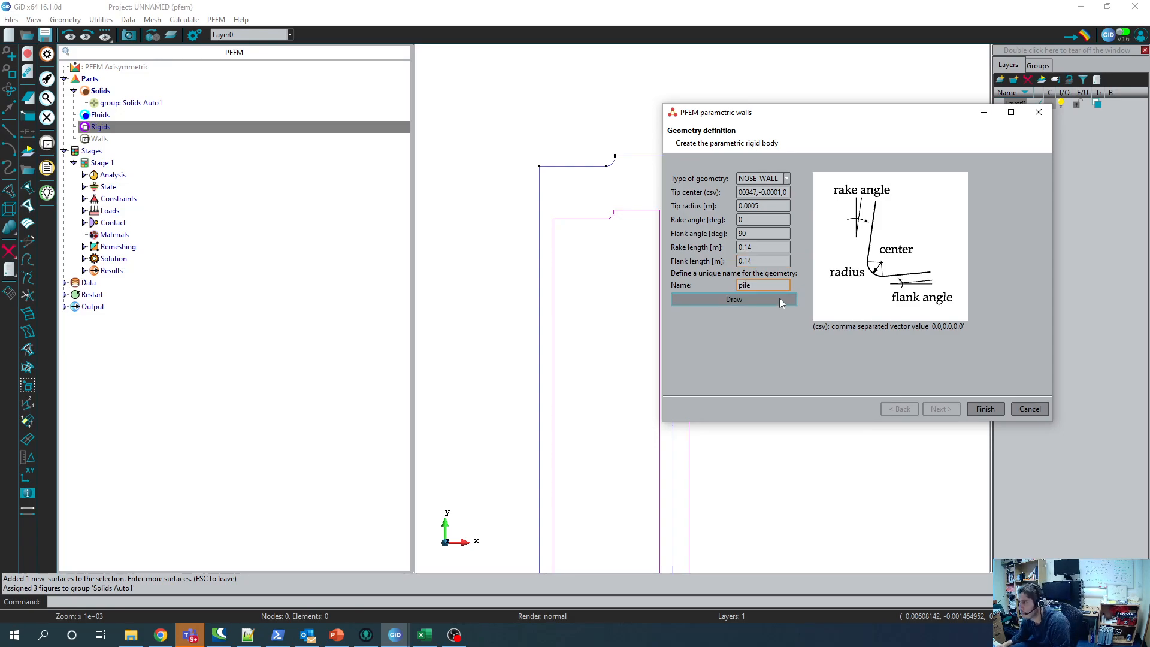
{"action": "left_click", "coordinate": [772, 298]}
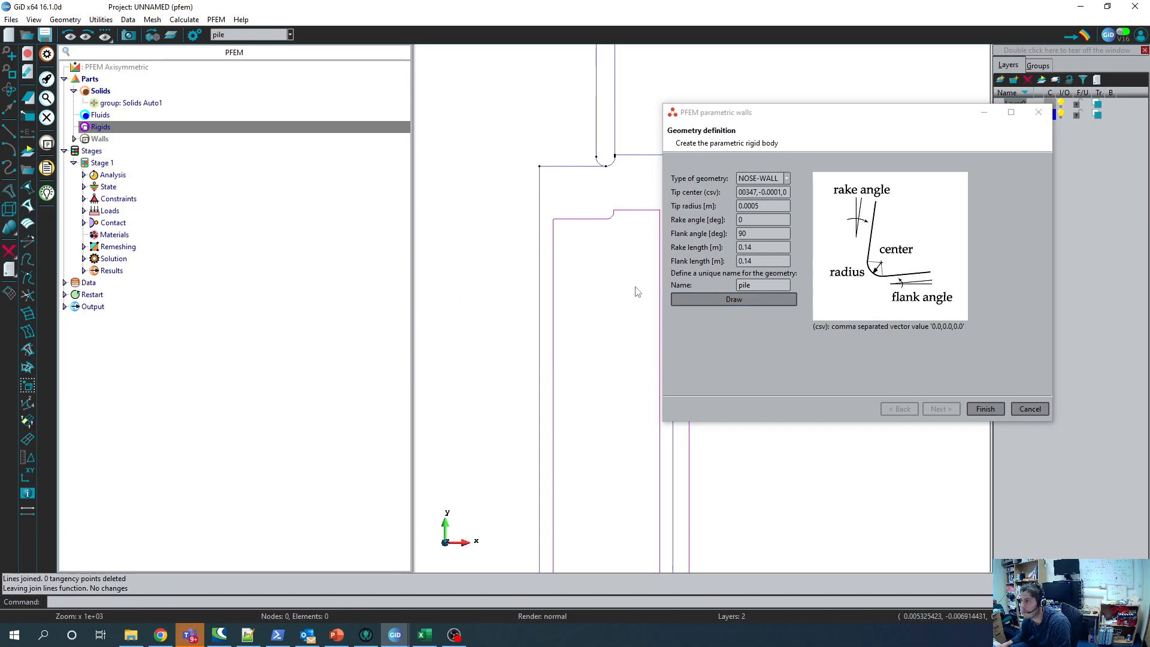
{"action": "left_click", "coordinate": [986, 409]}
Step: Hide Layer0 to inspect the pile wall on its own, and show the layer again to check the whole model
{"action": "scroll", "coordinate": [845, 264], "scroll_direction": "down", "scroll_amount": 5}
{"action": "left_click", "coordinate": [1060, 105]}
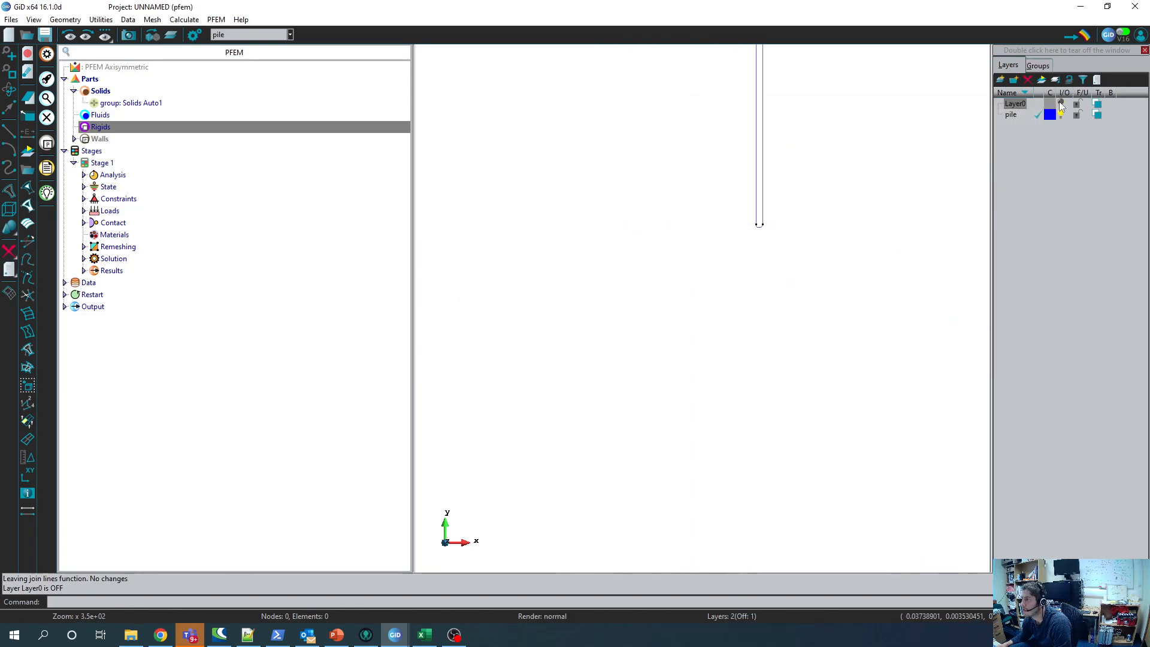
{"action": "left_click", "coordinate": [1060, 103]}
{"action": "scroll", "coordinate": [743, 207], "scroll_direction": "down", "scroll_amount": 5}
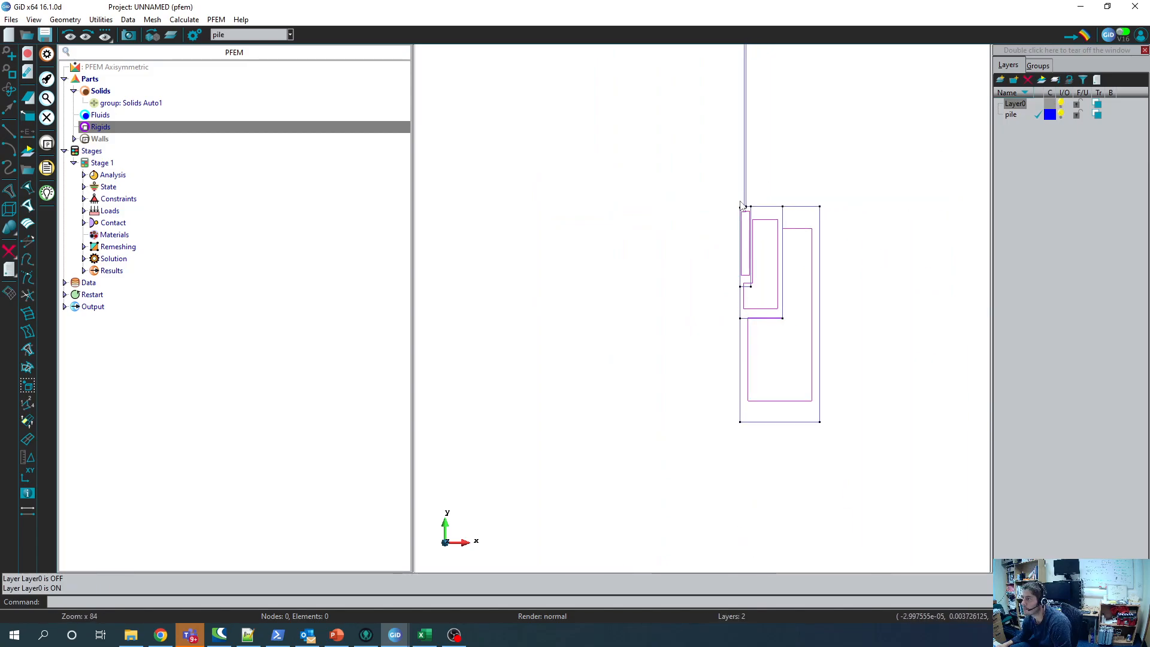
Step: Check the pile group under Walls and make Layer0 the layer to use
{"action": "scroll", "coordinate": [763, 147], "scroll_direction": "up", "scroll_amount": 2}
{"action": "scroll", "coordinate": [759, 162], "scroll_direction": "down", "scroll_amount": 1}
{"action": "scroll", "coordinate": [759, 161], "scroll_direction": "up", "scroll_amount": 6}
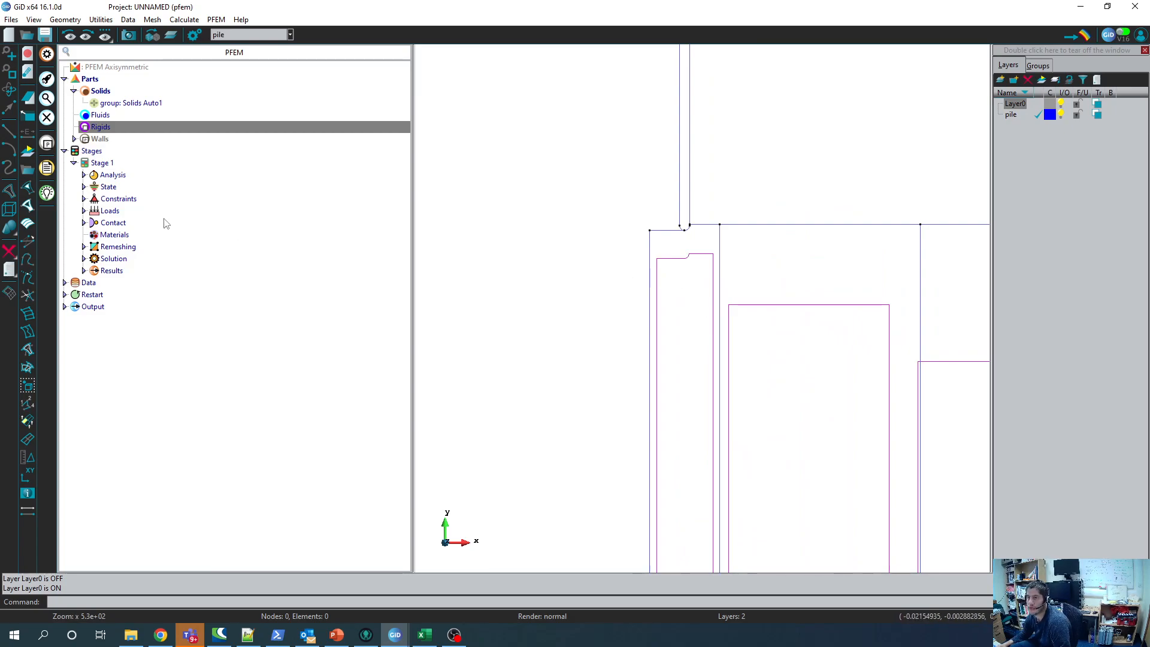
{"action": "left_click", "coordinate": [74, 139]}
{"action": "left_click", "coordinate": [109, 152]}
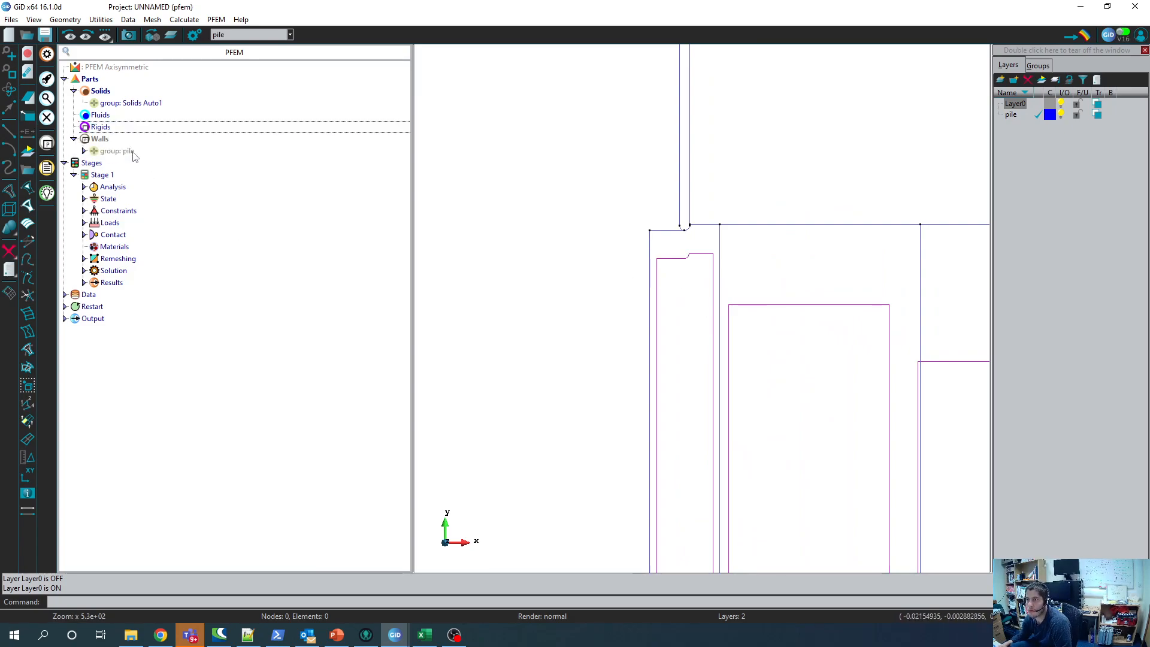
{"action": "left_click", "coordinate": [84, 151]}
{"action": "left_click", "coordinate": [84, 151]}
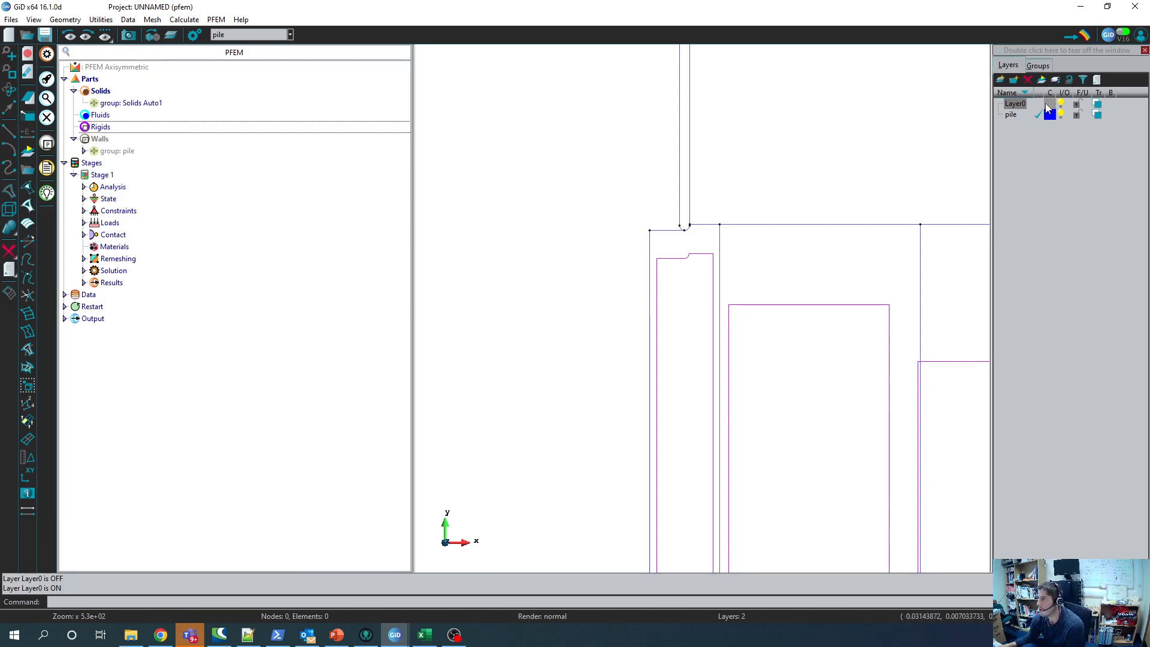
{"action": "left_click", "coordinate": [1037, 104]}
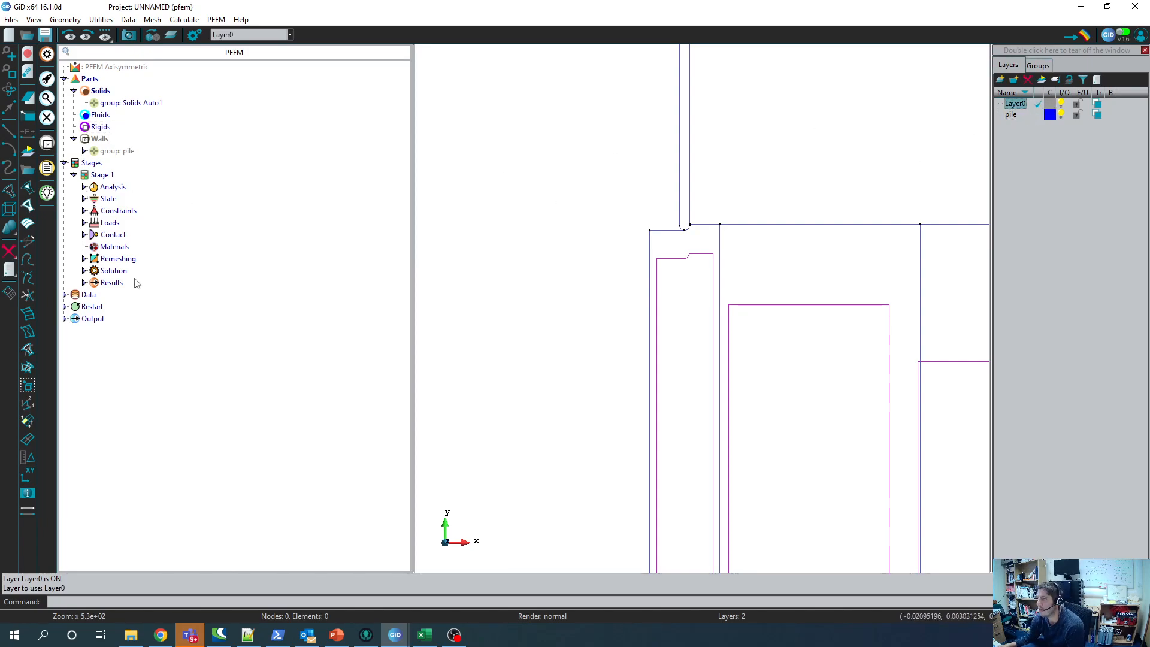
Step: Set the Stage 1 analysis problem type to Geomechanical
{"action": "left_click", "coordinate": [84, 186]}
{"action": "left_click", "coordinate": [131, 200]}
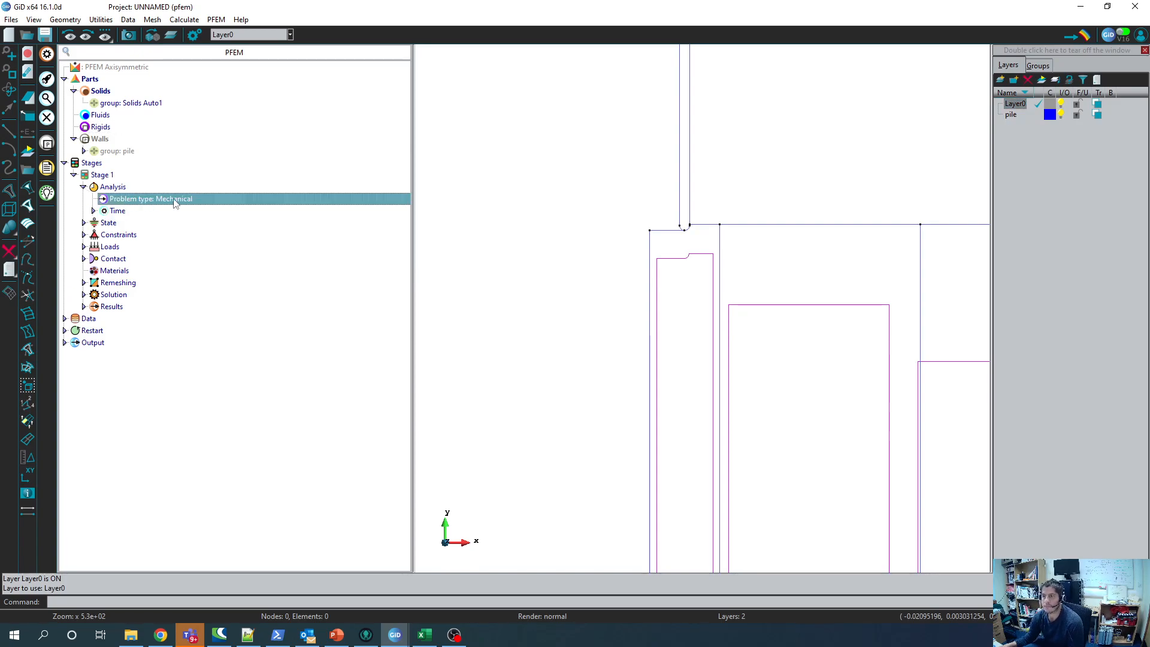
{"action": "left_click", "coordinate": [179, 199]}
{"action": "left_click", "coordinate": [138, 231]}
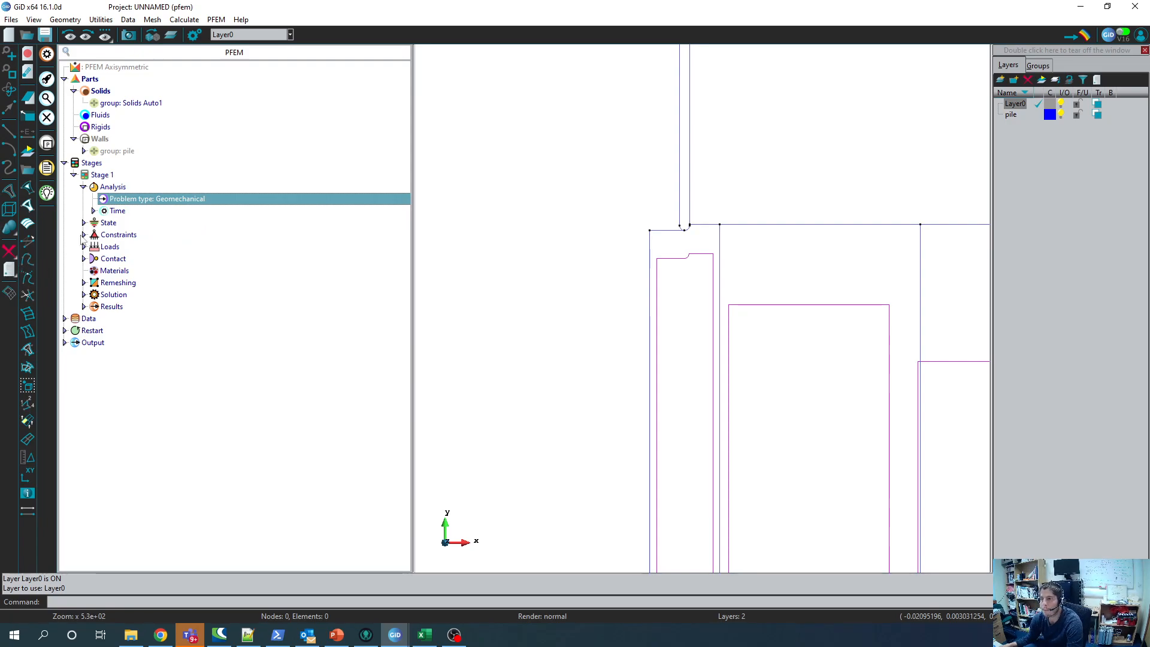
Step: Set the Stage 1 analysis time step to 0.5 s
{"action": "left_click", "coordinate": [93, 211]}
{"action": "left_click", "coordinate": [172, 225]}
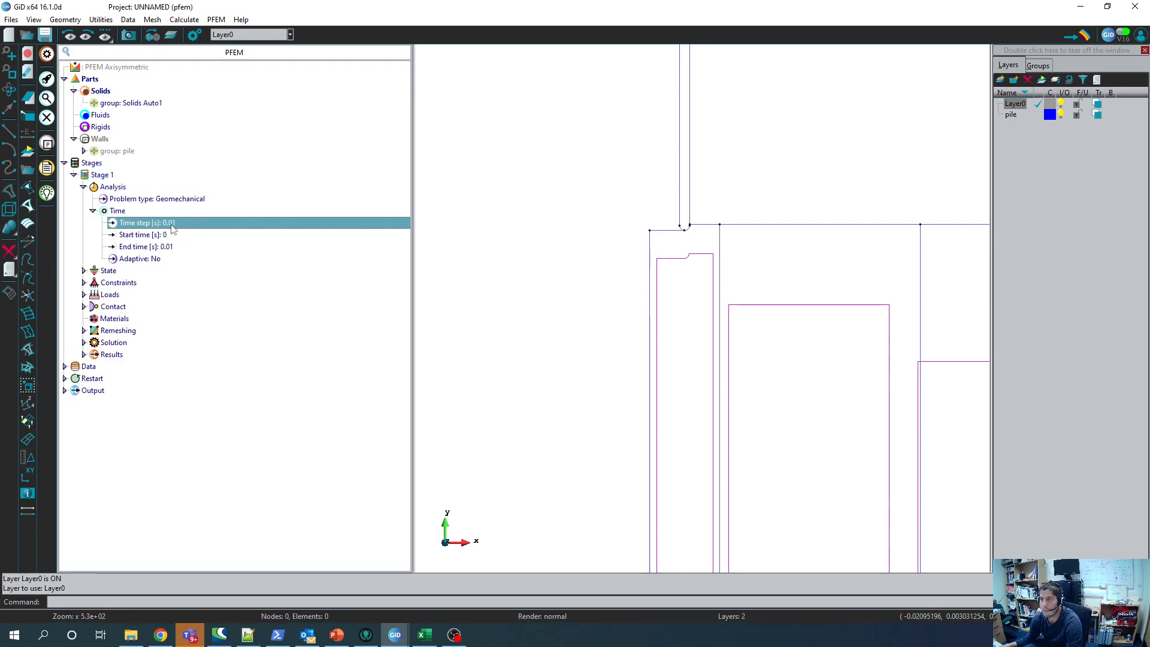
{"action": "left_click", "coordinate": [170, 227]}
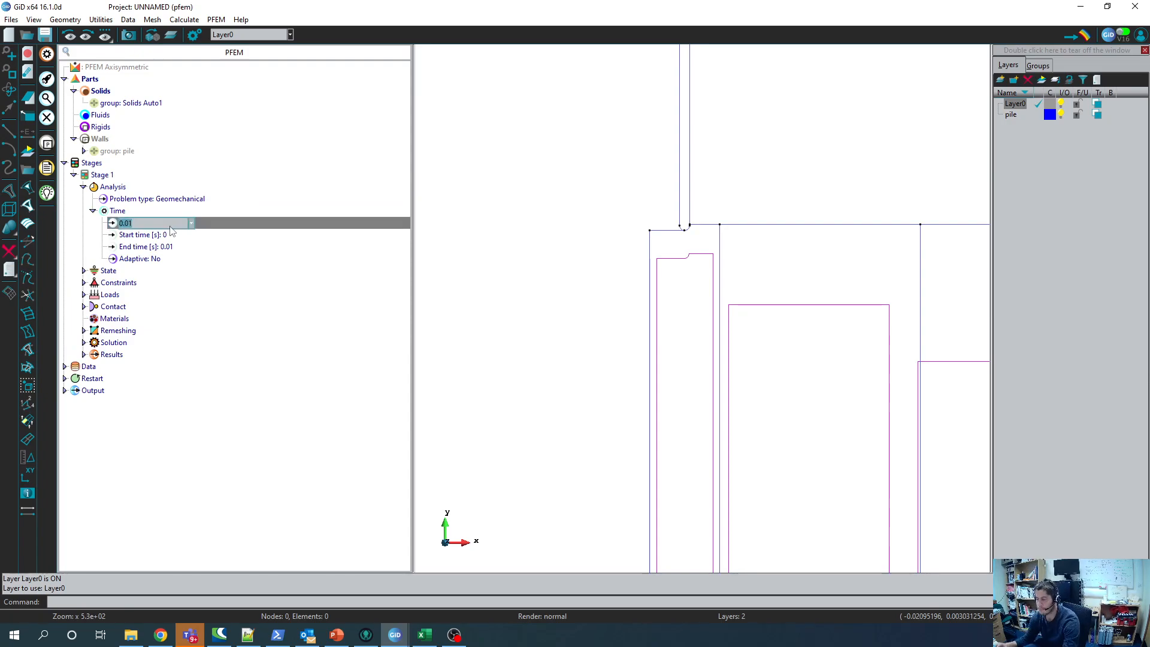
{"action": "type", "text": "0."}
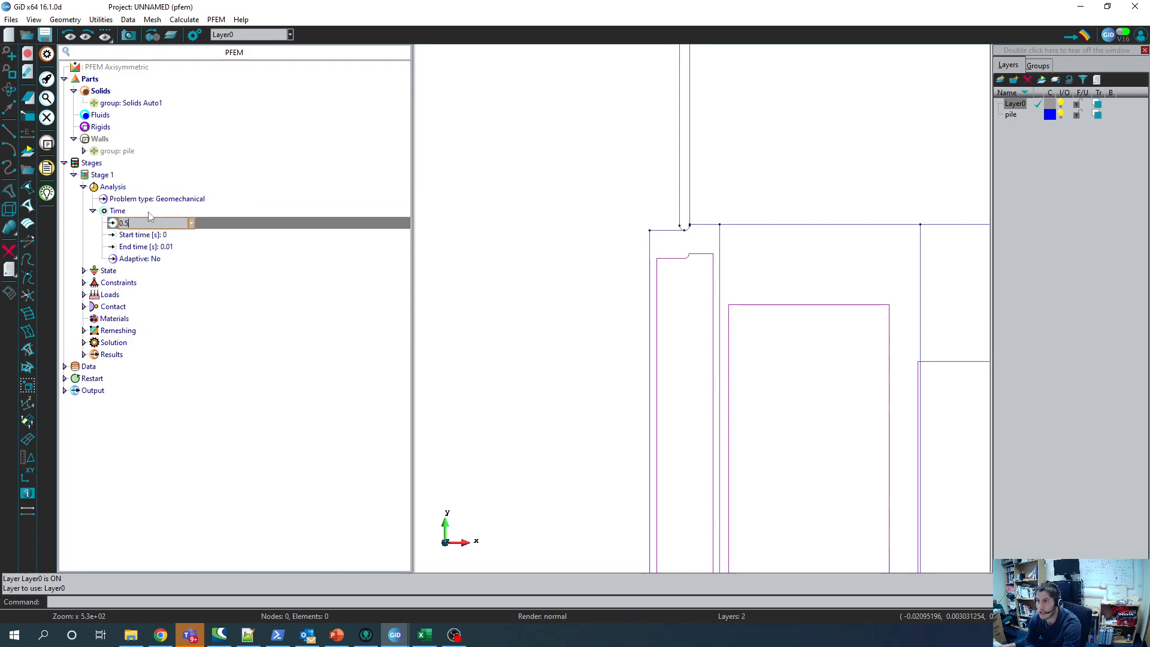
{"action": "type", "text": "5"}
{"action": "key", "text": "Return"}
Step: Set the Stage 1 analysis end time to 6800 s
{"action": "left_click", "coordinate": [172, 246]}
{"action": "left_click", "coordinate": [173, 249]}
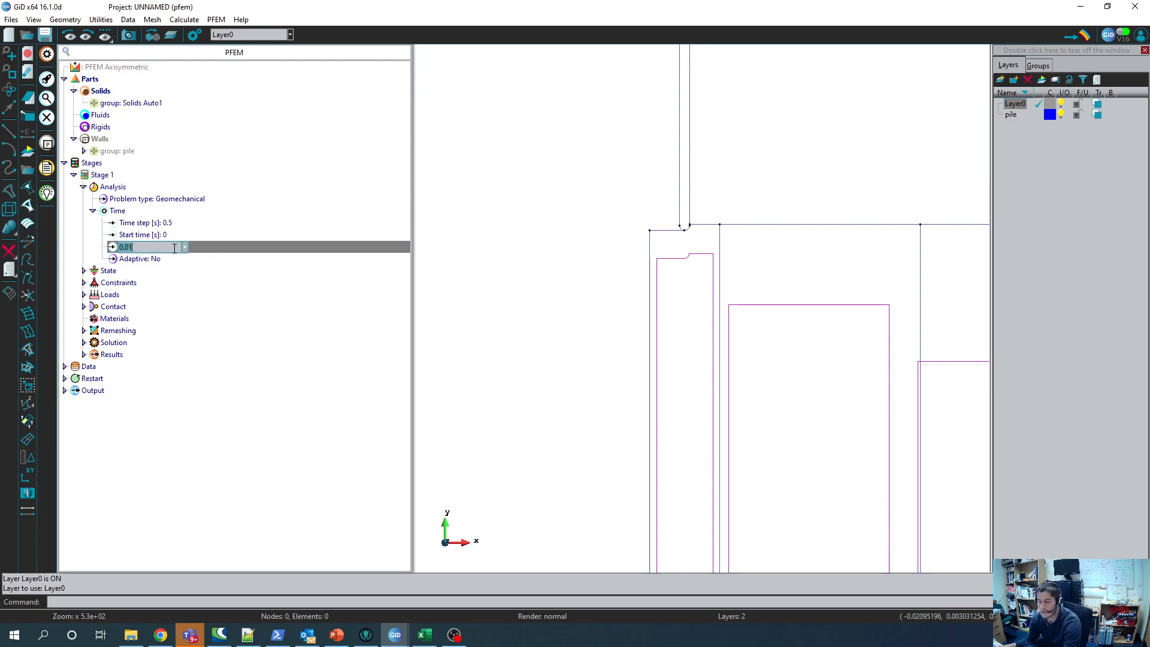
{"action": "type", "text": "68"}
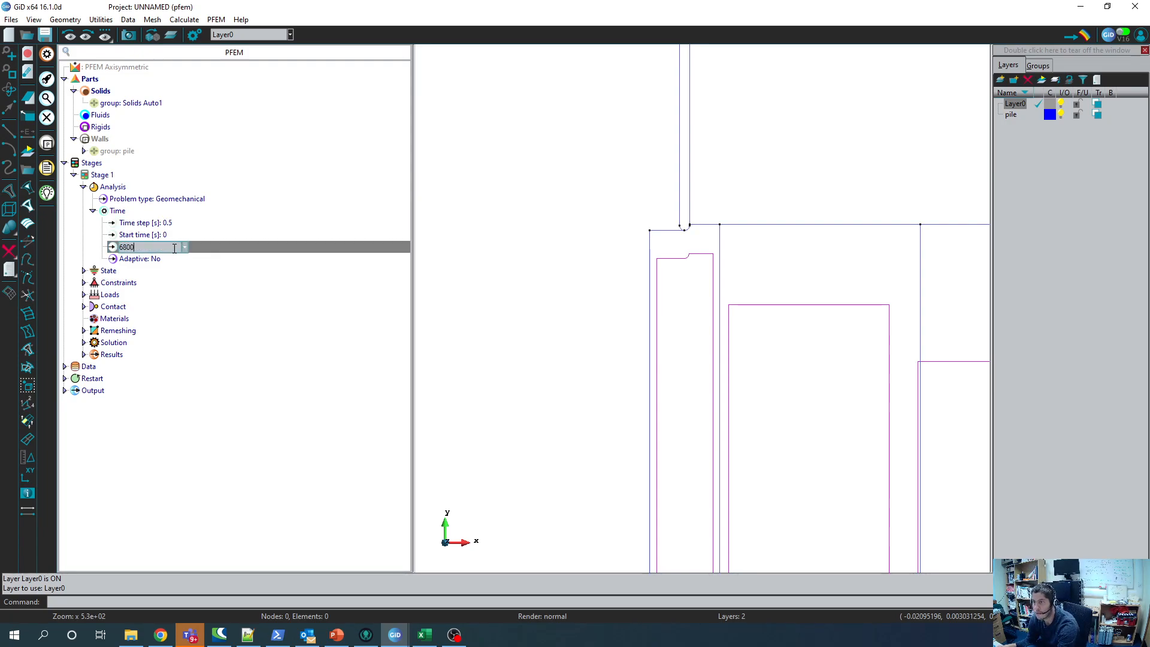
{"action": "key", "text": "Return"}
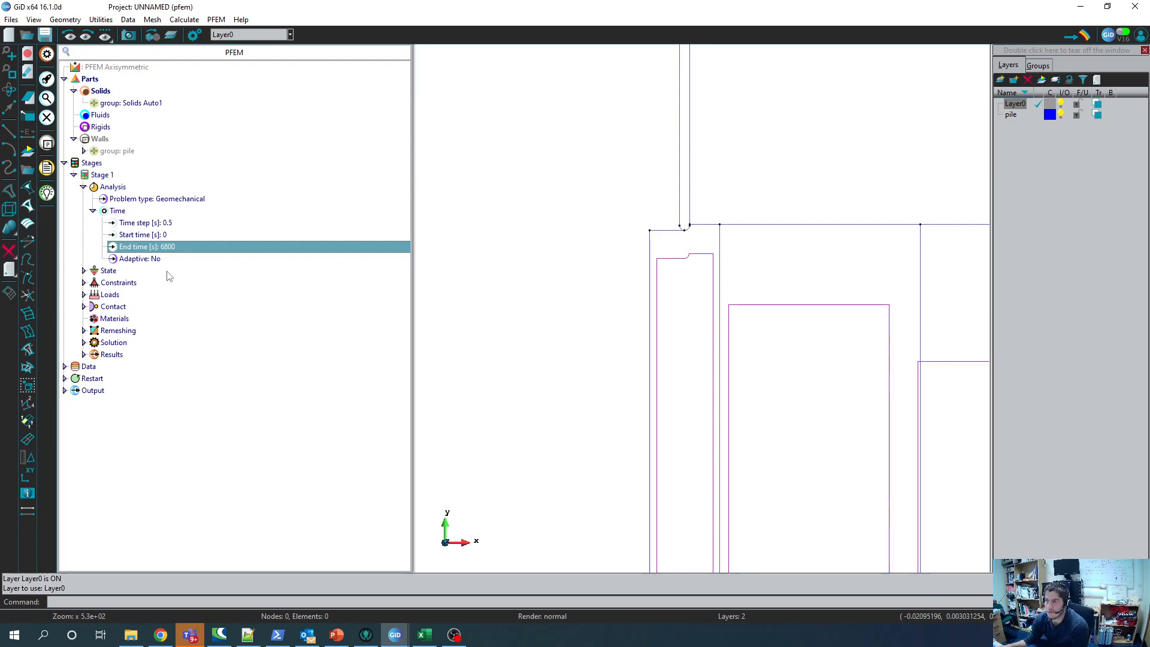
Step: Review the initial stress options in the Stage 1 state settings, keeping Constant
{"action": "left_click", "coordinate": [84, 270]}
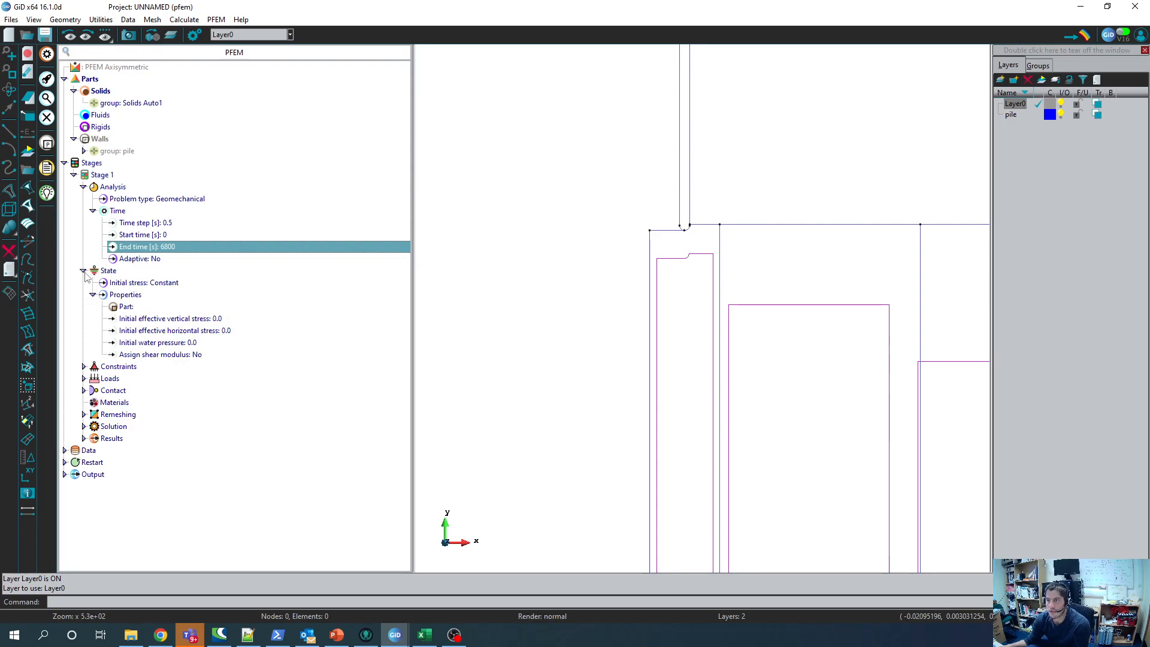
{"action": "left_click", "coordinate": [162, 290]}
{"action": "left_click", "coordinate": [162, 290]}
{"action": "left_click", "coordinate": [163, 284]}
{"action": "left_click", "coordinate": [163, 284]}
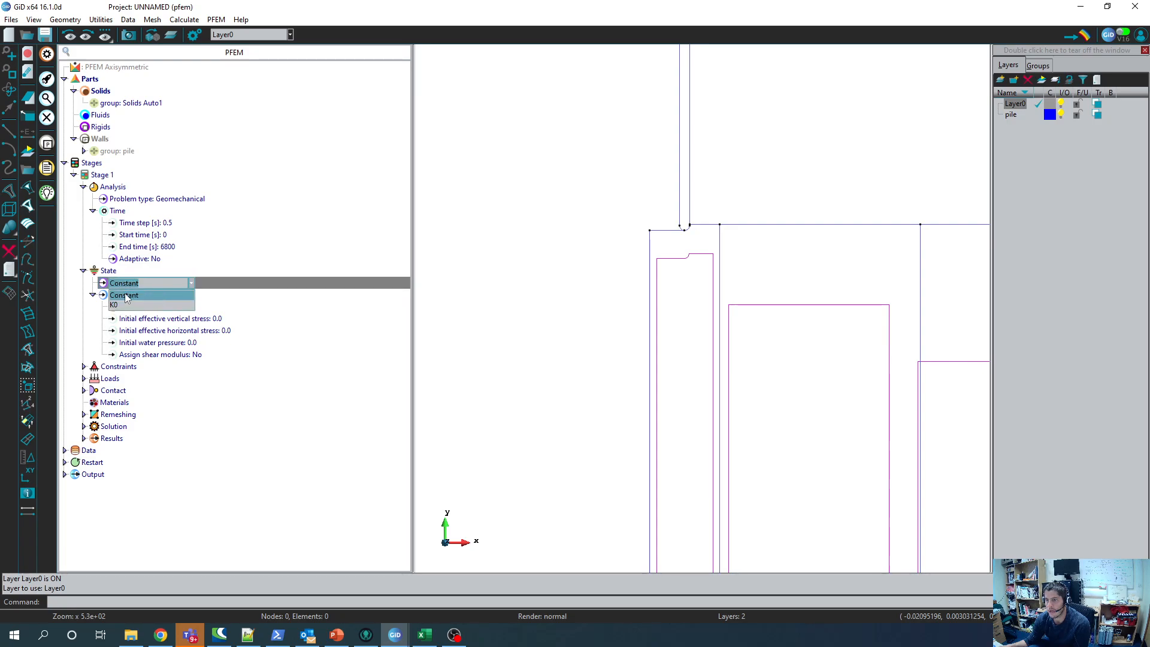
{"action": "left_click", "coordinate": [74, 301]}
{"action": "left_click", "coordinate": [88, 301]}
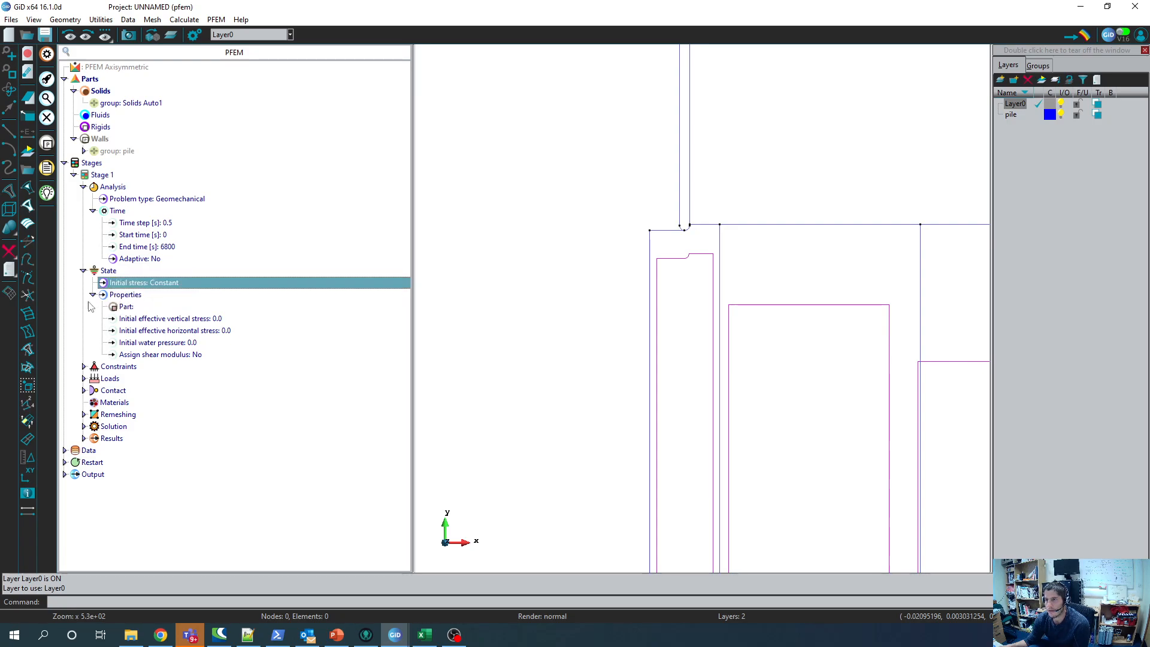
Step: Assign Solids Auto1 as the part for the initial state properties and review its initial effective stresses
{"action": "left_click", "coordinate": [137, 307]}
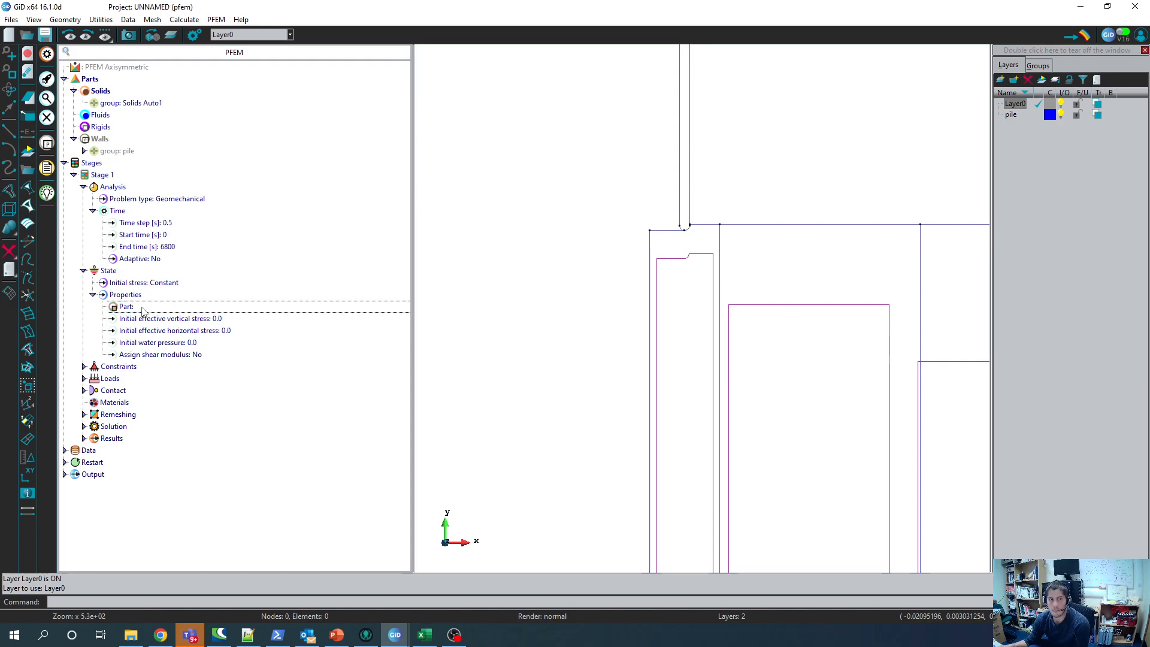
{"action": "left_click", "coordinate": [143, 311]}
{"action": "left_click", "coordinate": [142, 308]}
{"action": "left_click", "coordinate": [133, 324]}
{"action": "left_click", "coordinate": [195, 325]}
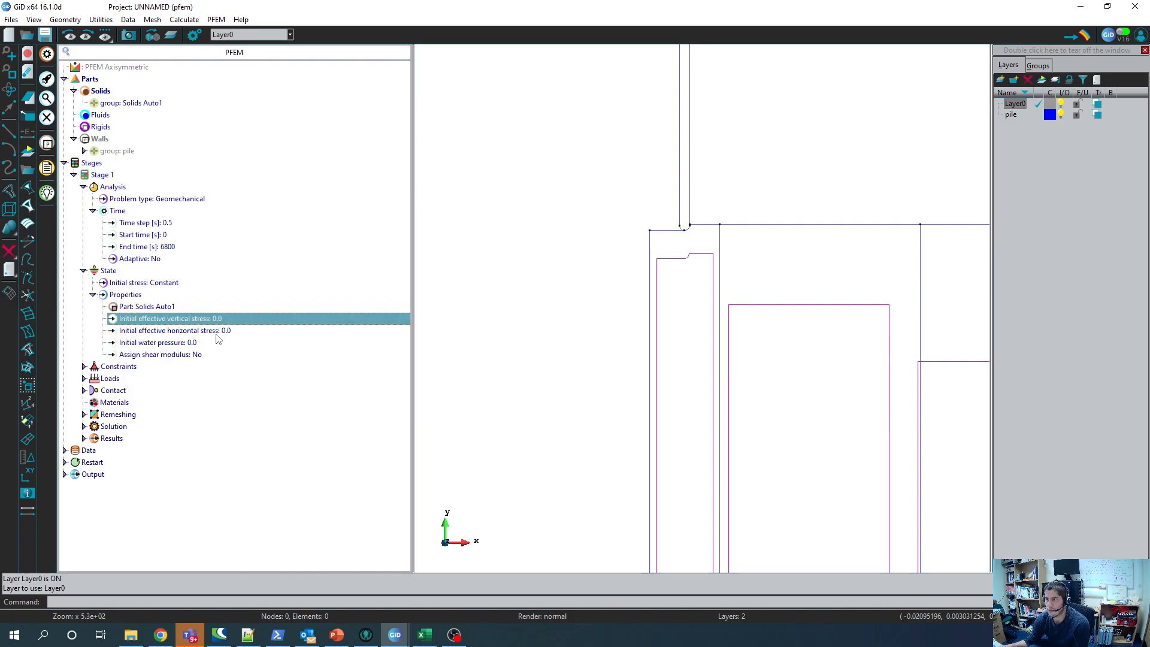
{"action": "left_click", "coordinate": [209, 333]}
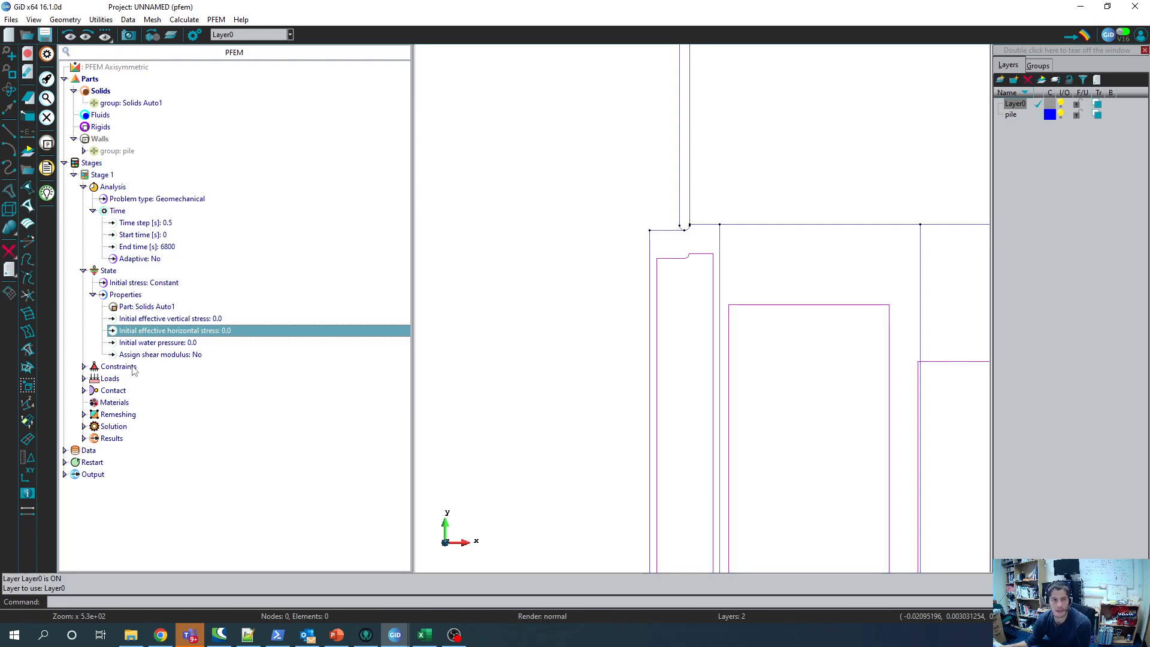
Step: Show the Stage 1 constraint types and examine the boundaries of the soil domain
{"action": "left_click", "coordinate": [84, 368]}
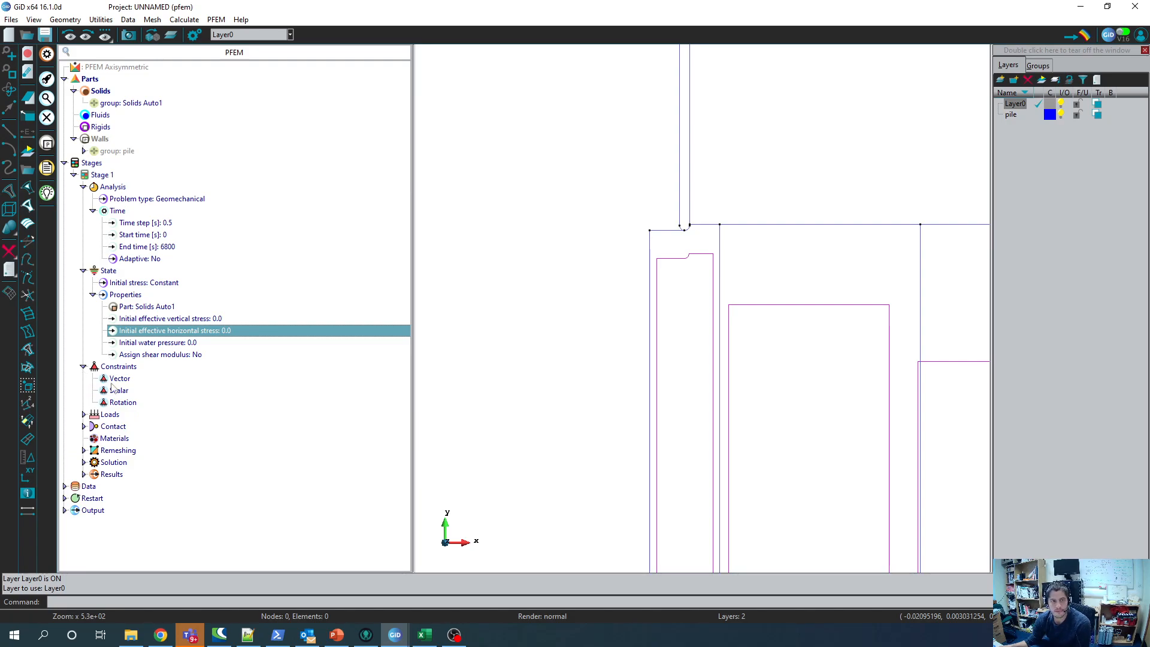
{"action": "scroll", "coordinate": [532, 308], "scroll_direction": "down", "scroll_amount": 5}
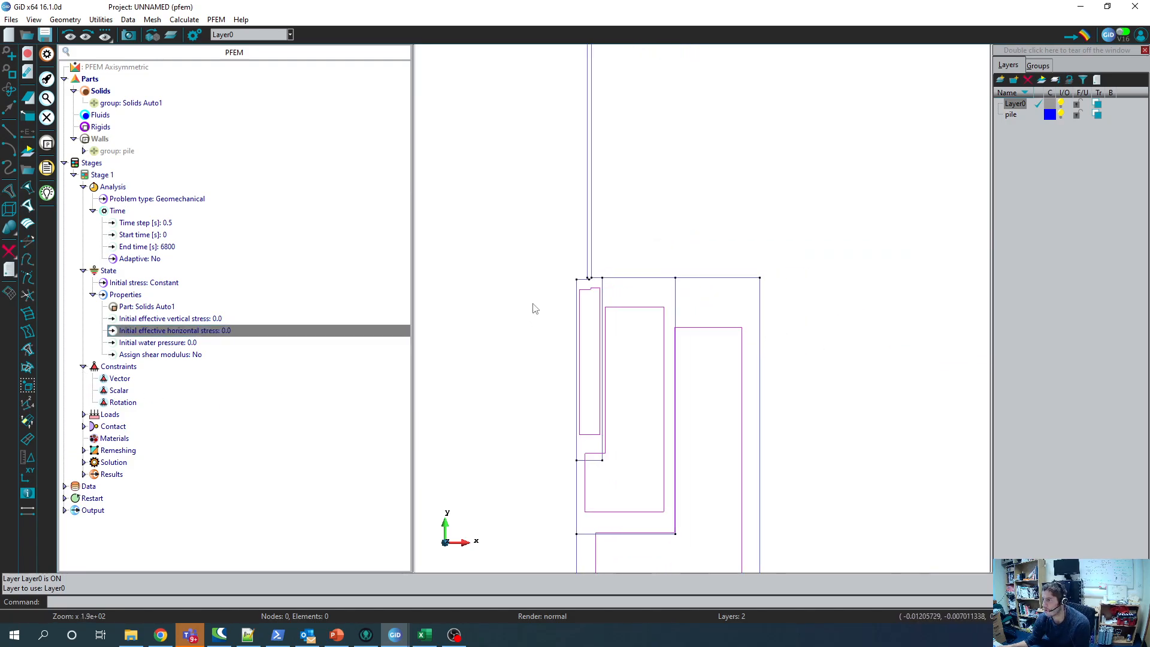
{"action": "scroll", "coordinate": [525, 377], "scroll_direction": "down", "scroll_amount": 3}
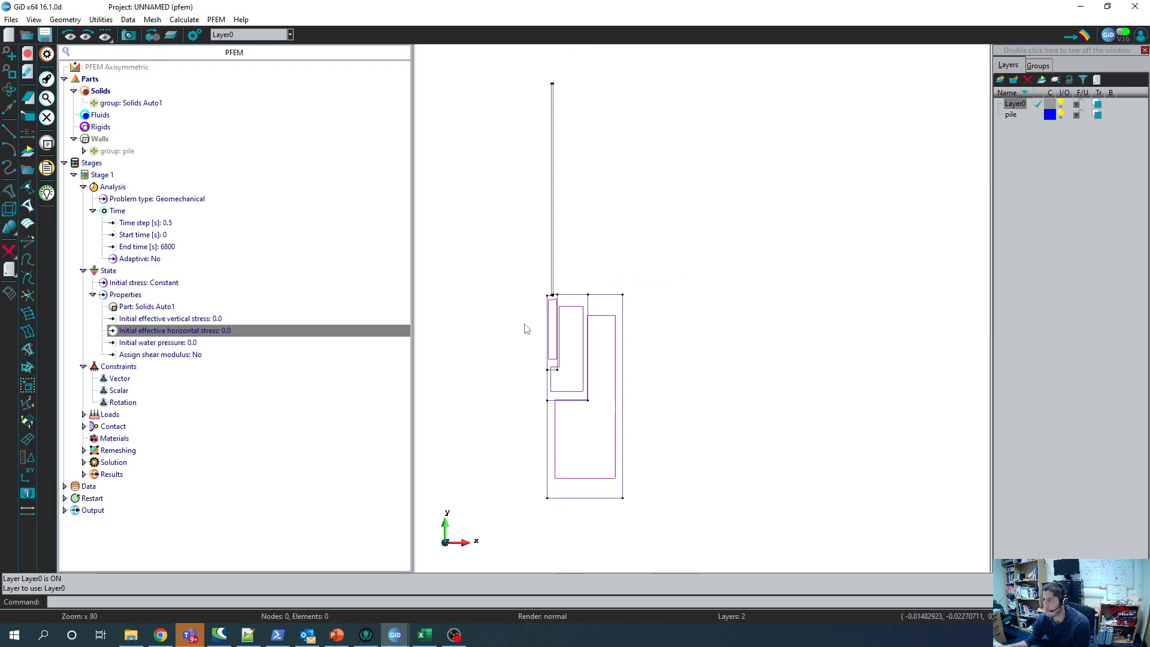
{"action": "scroll", "coordinate": [525, 381], "scroll_direction": "up", "scroll_amount": 2}
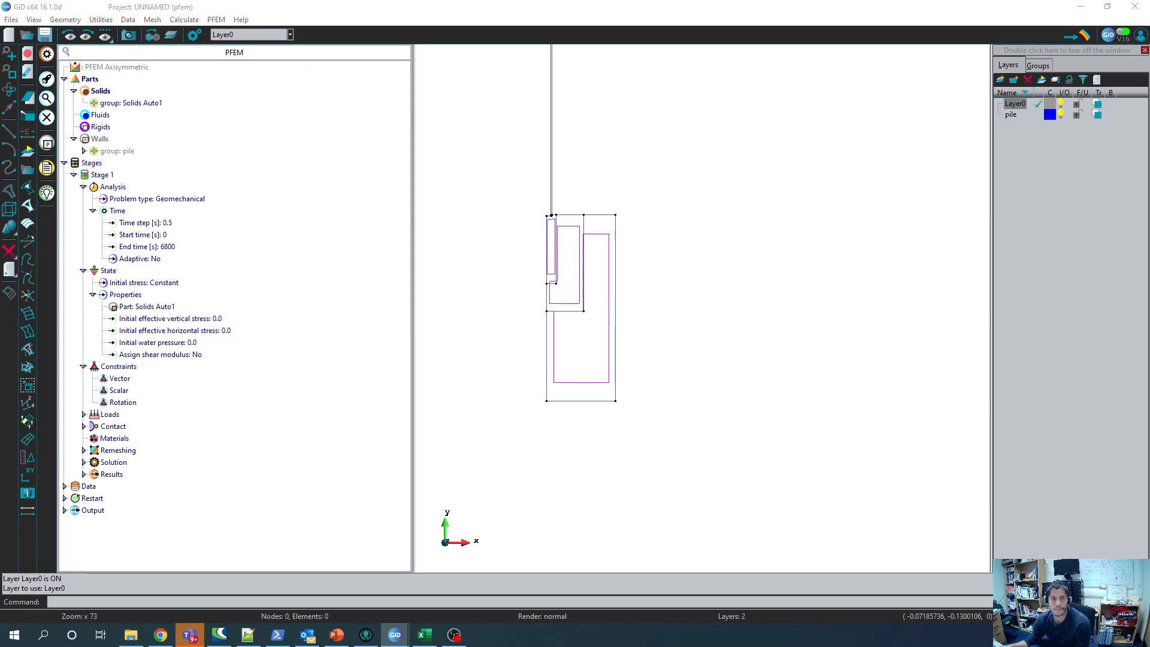
{"action": "left_click", "coordinate": [506, 329]}
{"action": "scroll", "coordinate": [520, 329], "scroll_direction": "up", "scroll_amount": 1}
{"action": "scroll", "coordinate": [521, 329], "scroll_direction": "up", "scroll_amount": 4}
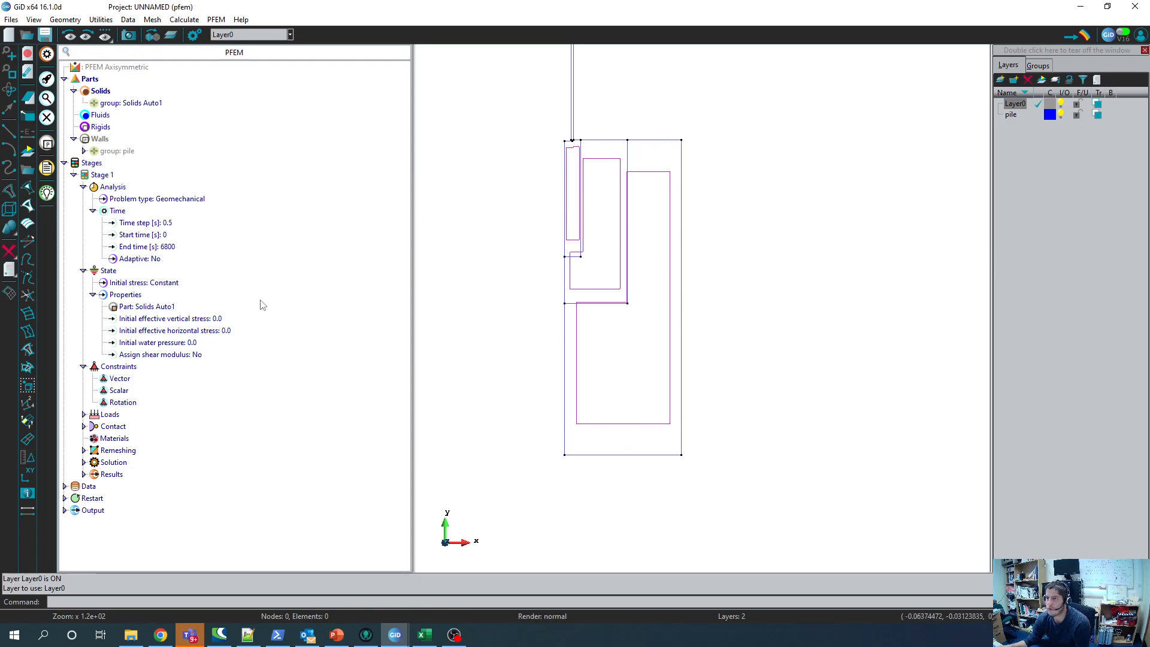
Step: Apply a displacement constraint of X 0.0 and Y None to the three soil lines along the vertical symmetry axis
{"action": "scroll", "coordinate": [599, 133], "scroll_direction": "up", "scroll_amount": 6}
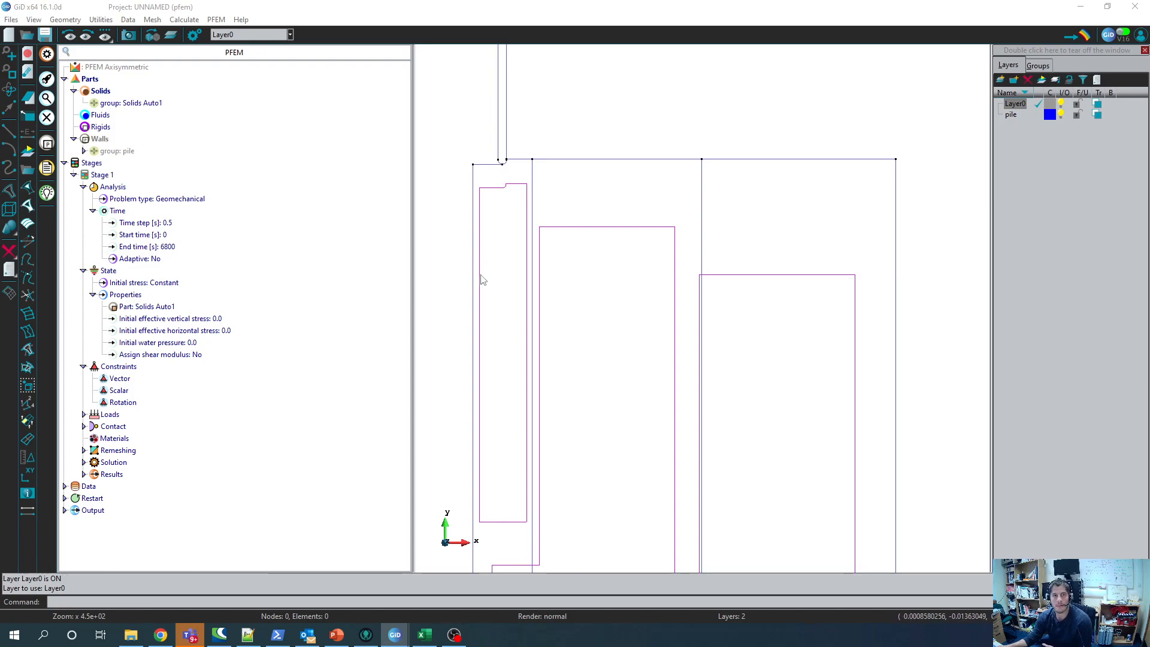
{"action": "scroll", "coordinate": [453, 305], "scroll_direction": "down", "scroll_amount": 4}
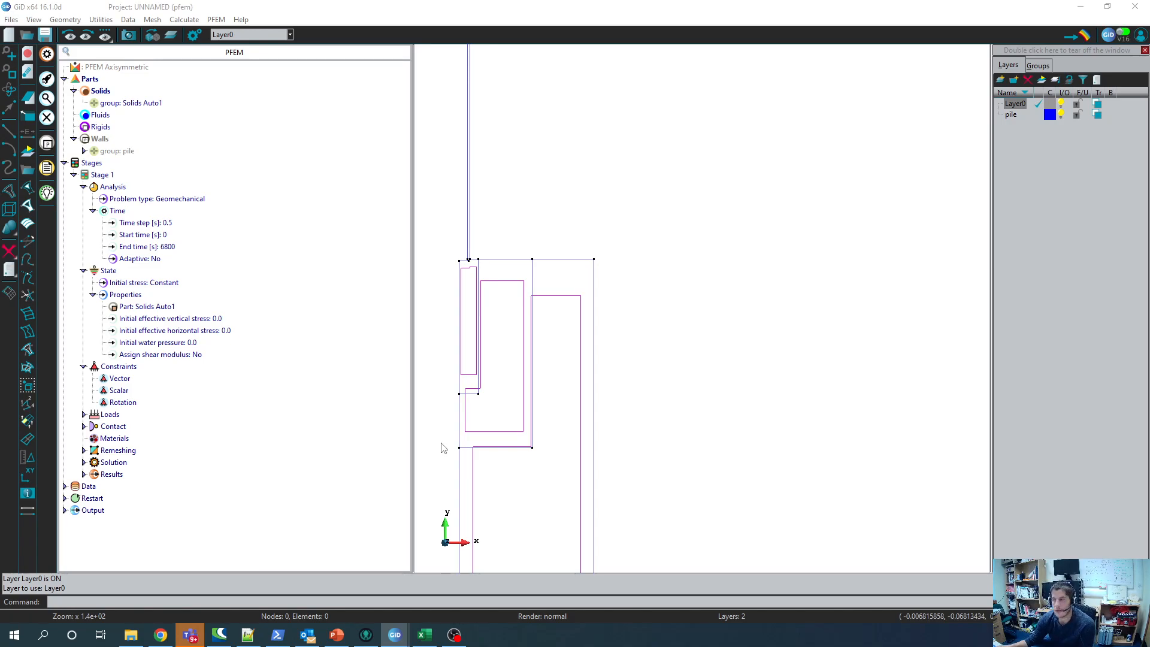
{"action": "scroll", "coordinate": [442, 448], "scroll_direction": "up", "scroll_amount": 2}
{"action": "scroll", "coordinate": [496, 277], "scroll_direction": "up", "scroll_amount": 1}
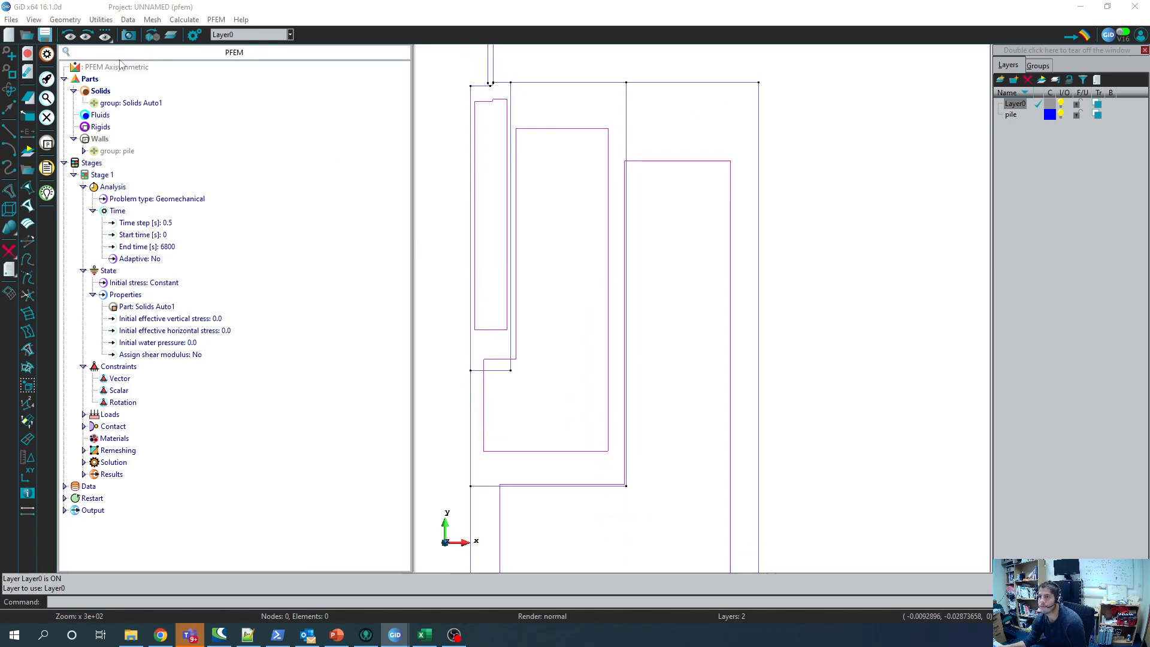
{"action": "left_click", "coordinate": [117, 380]}
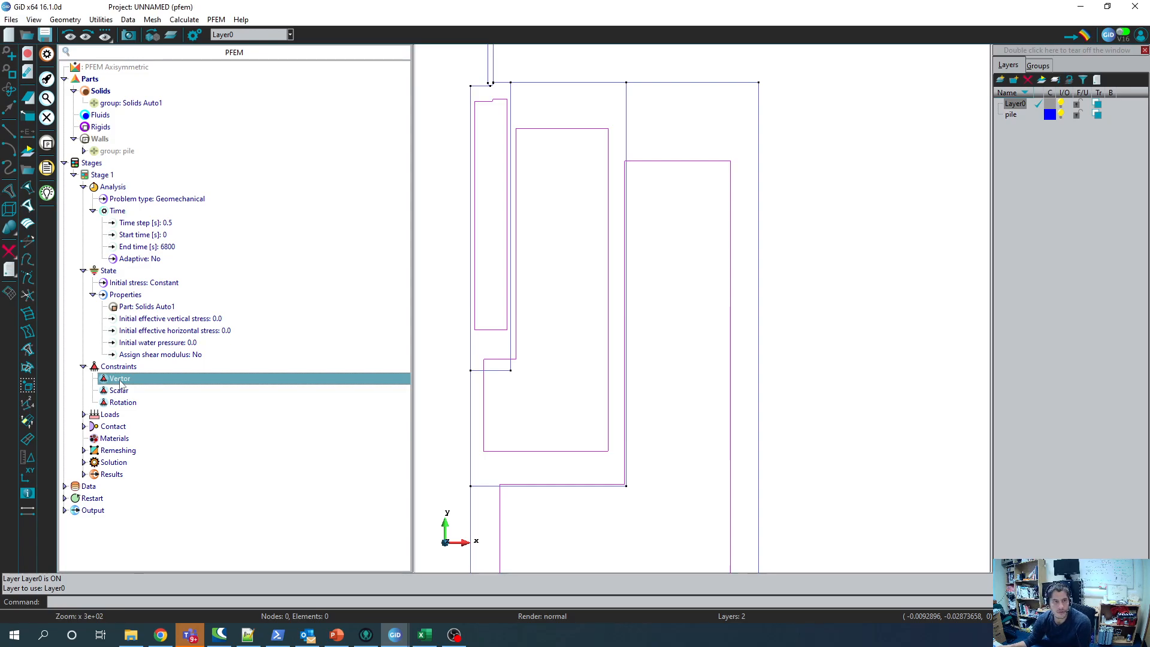
{"action": "double_click", "coordinate": [120, 380]}
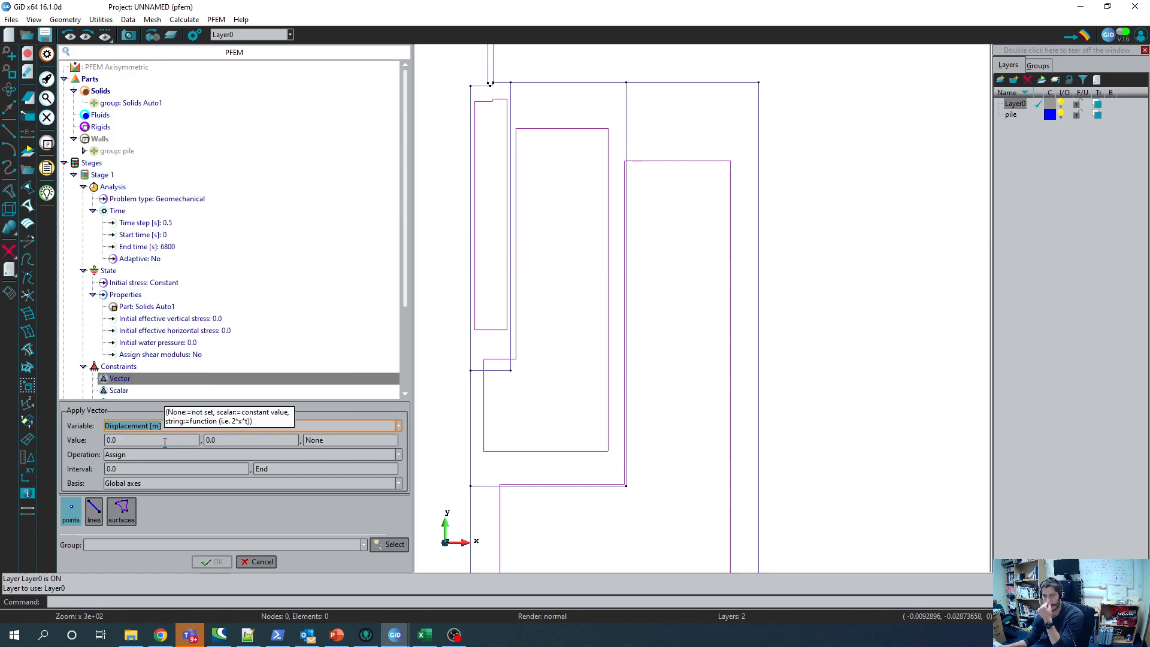
{"action": "left_click", "coordinate": [254, 440]}
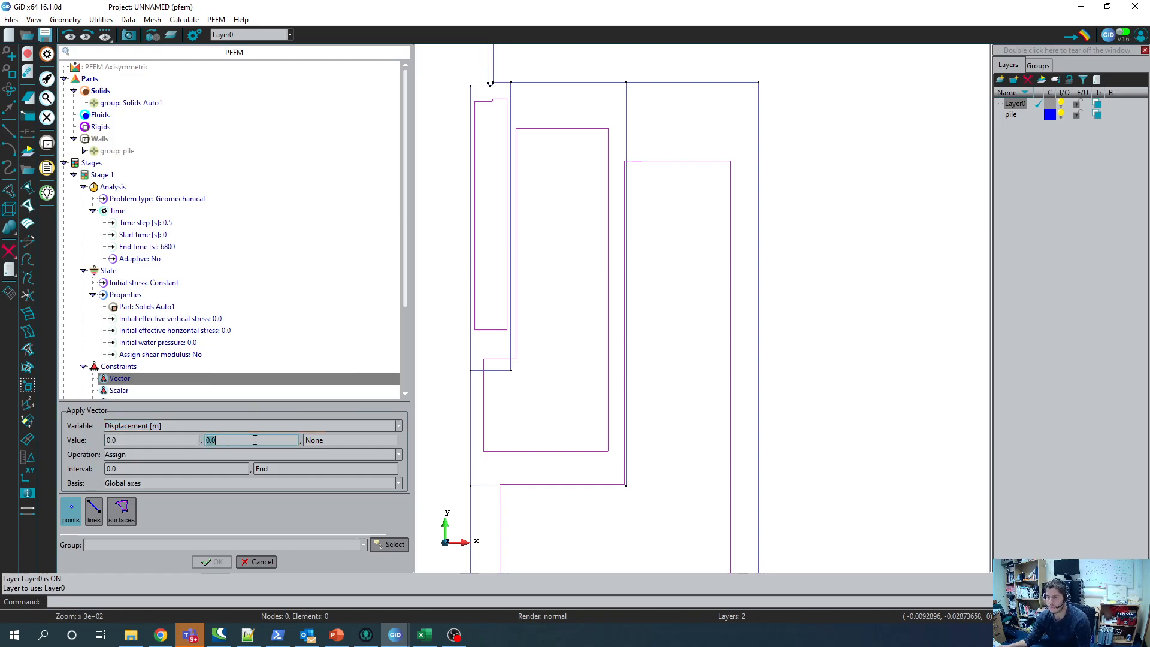
{"action": "type", "text": "None"}
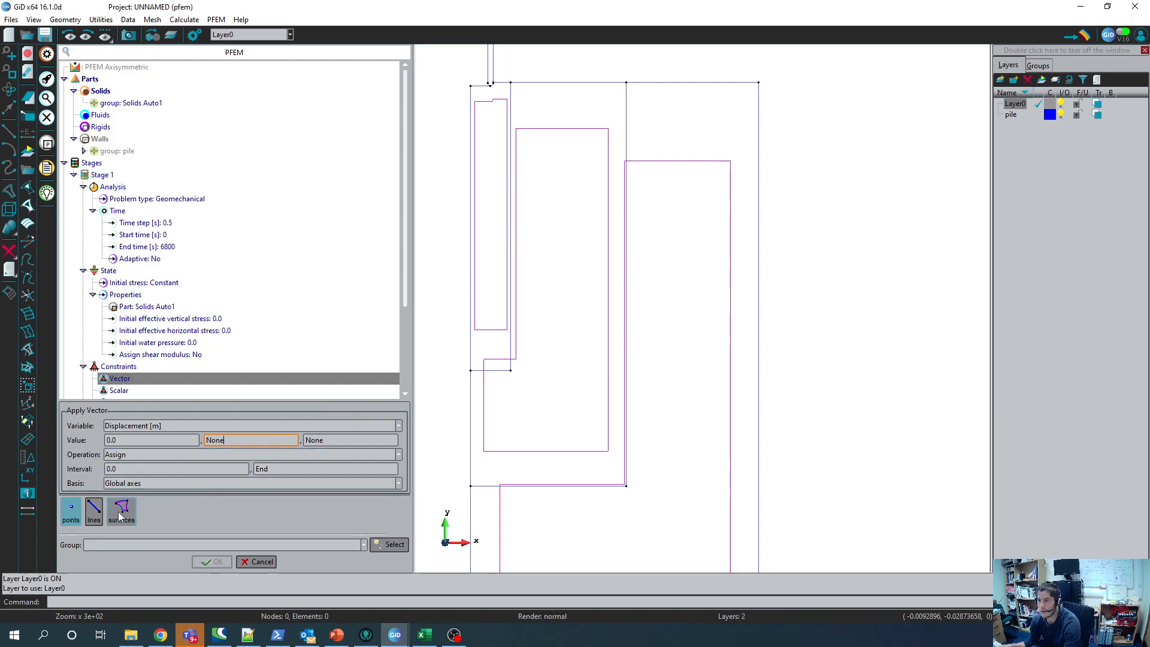
{"action": "left_click", "coordinate": [94, 511]}
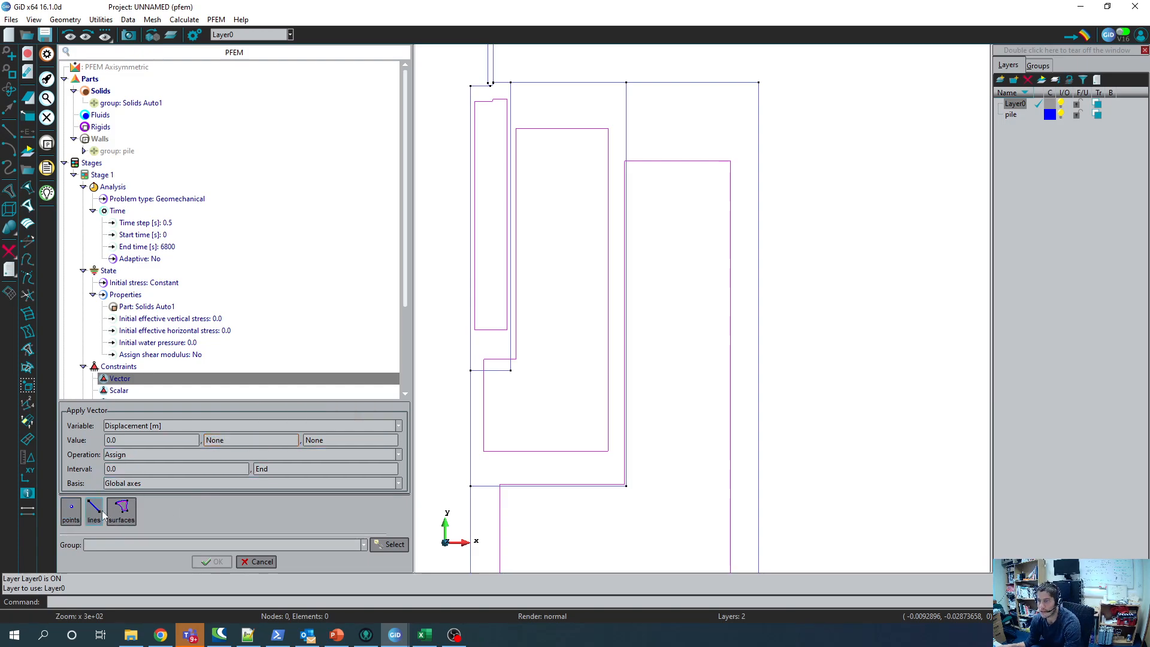
{"action": "left_click", "coordinate": [390, 546]}
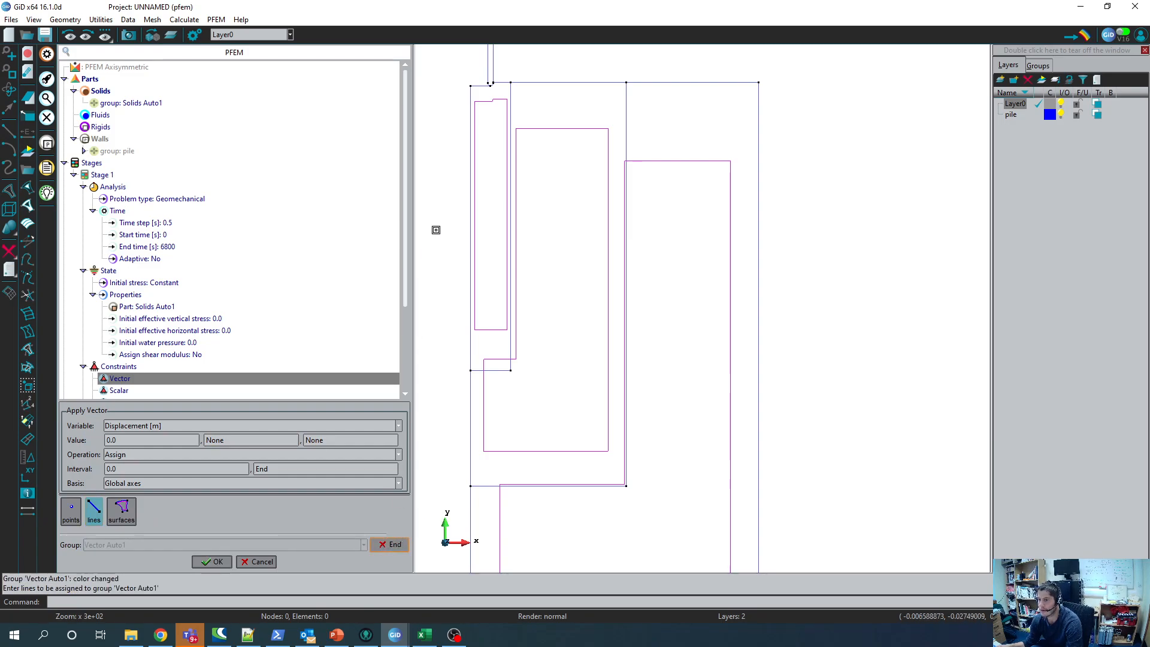
{"action": "left_click", "coordinate": [469, 215]}
{"action": "left_click", "coordinate": [469, 404]}
{"action": "left_click", "coordinate": [471, 504]}
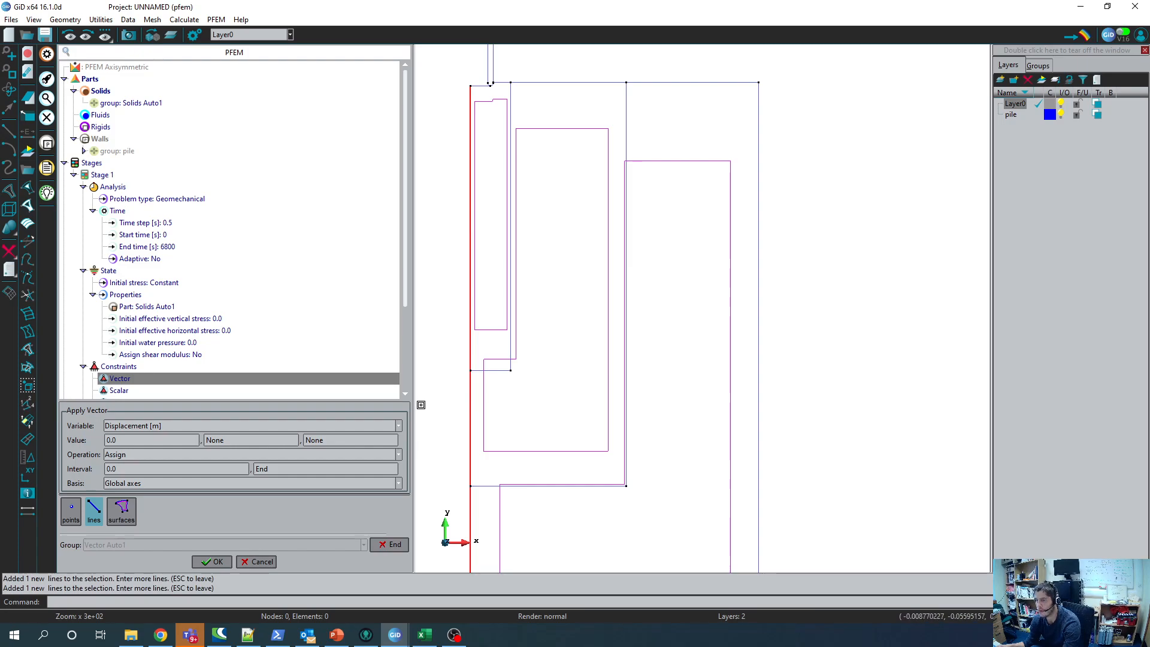
{"action": "key", "text": "Escape"}
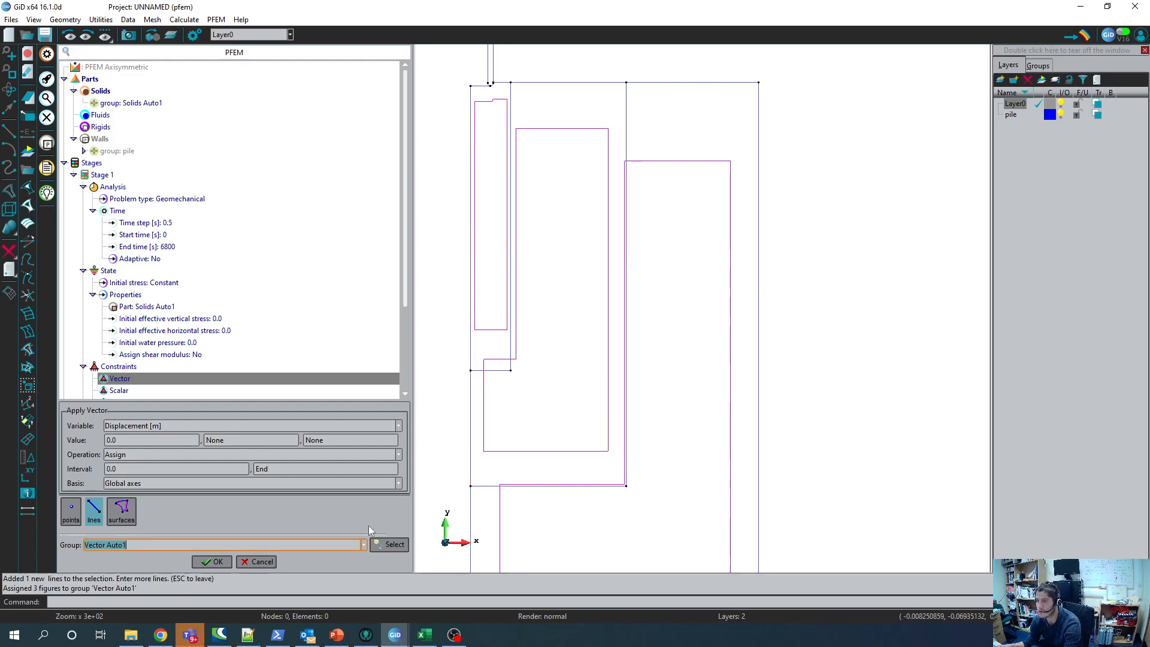
{"action": "left_click", "coordinate": [213, 562]}
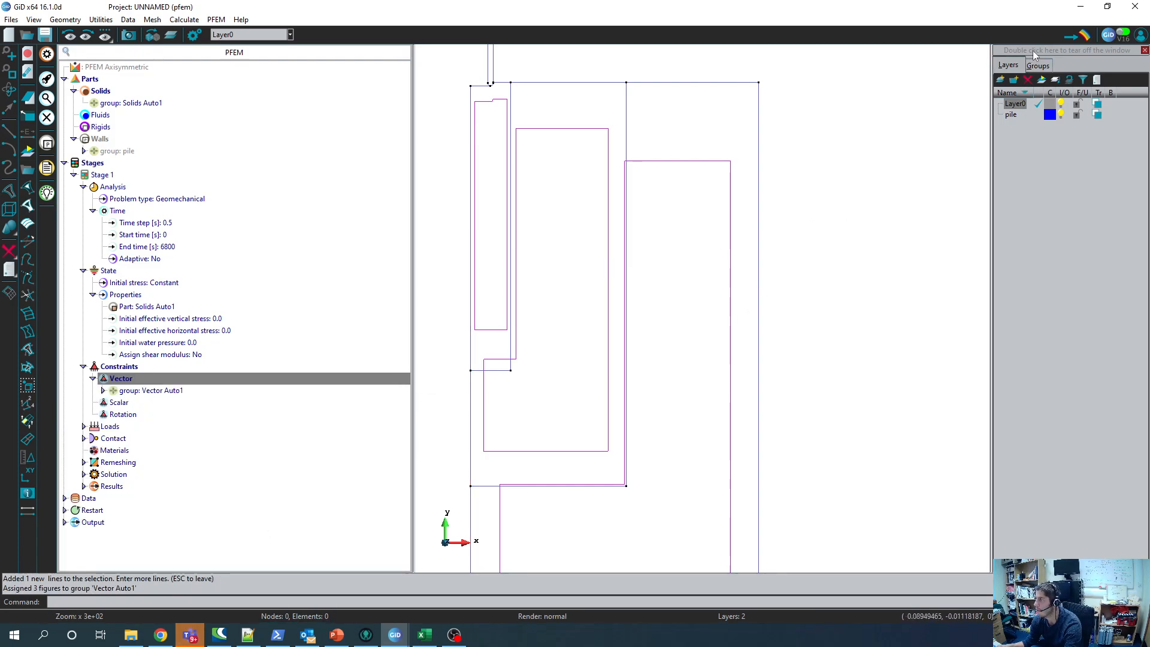
Step: Inspect the Vector Auto1 group by toggling its visibility off and on
{"action": "left_click", "coordinate": [1037, 66]}
{"action": "left_click", "coordinate": [1120, 126]}
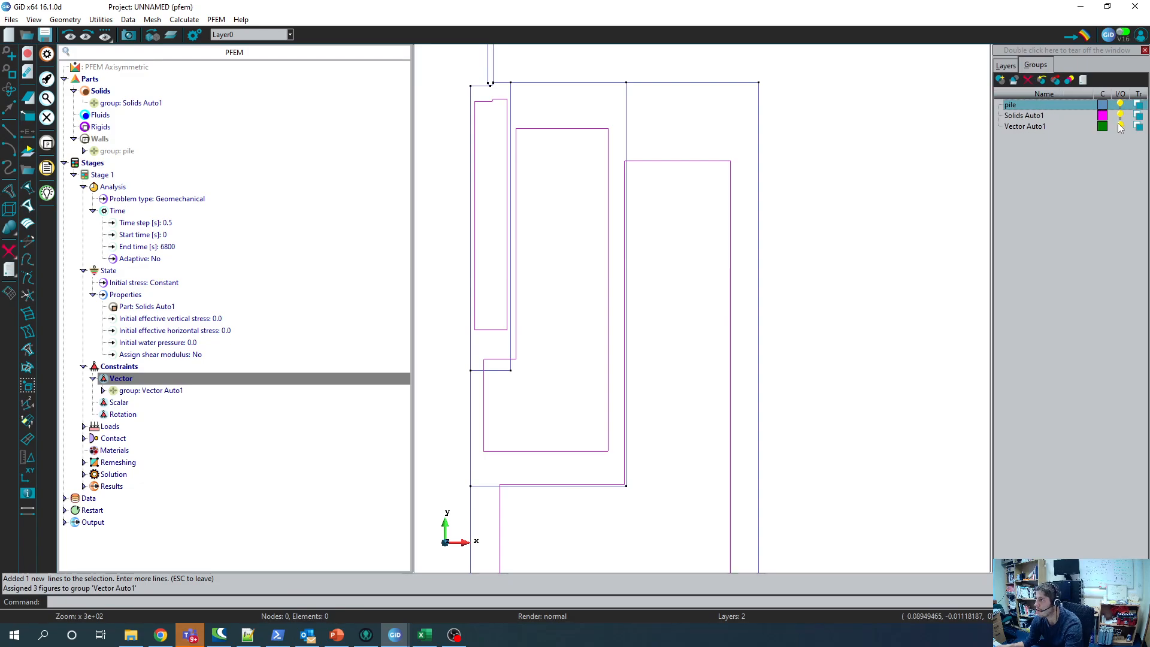
{"action": "left_click", "coordinate": [1119, 126]}
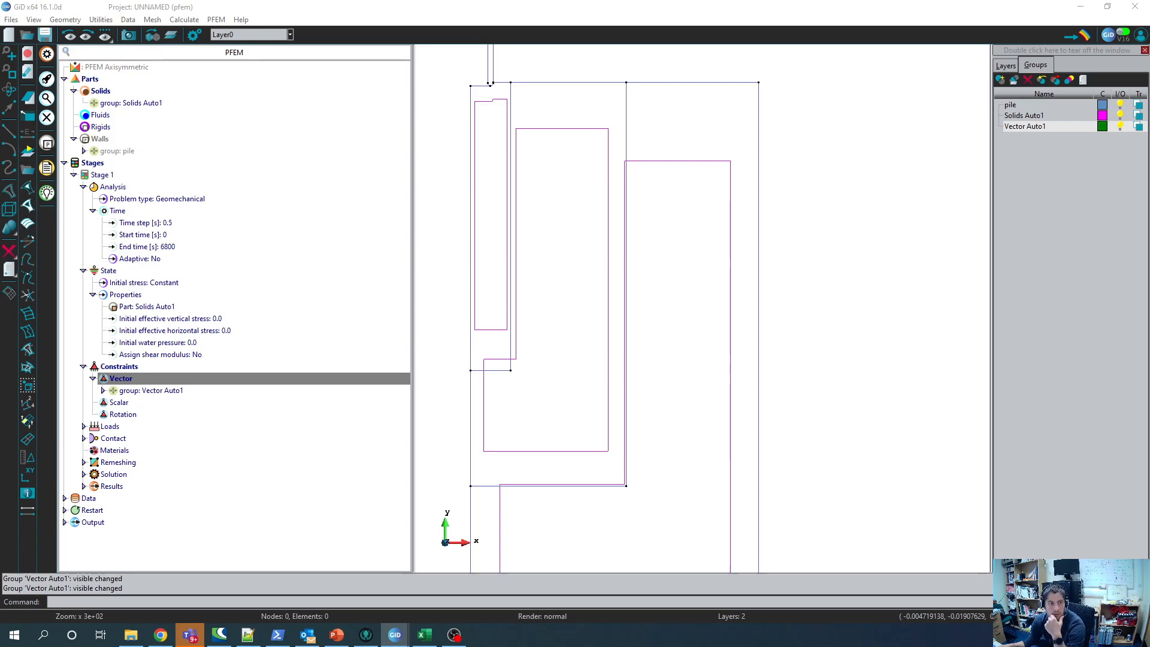
Step: Apply a displacement constraint of X 0.0 and Y 0.0 to the bottom boundary line of the soil domain
{"action": "scroll", "coordinate": [524, 367], "scroll_direction": "down", "scroll_amount": 4}
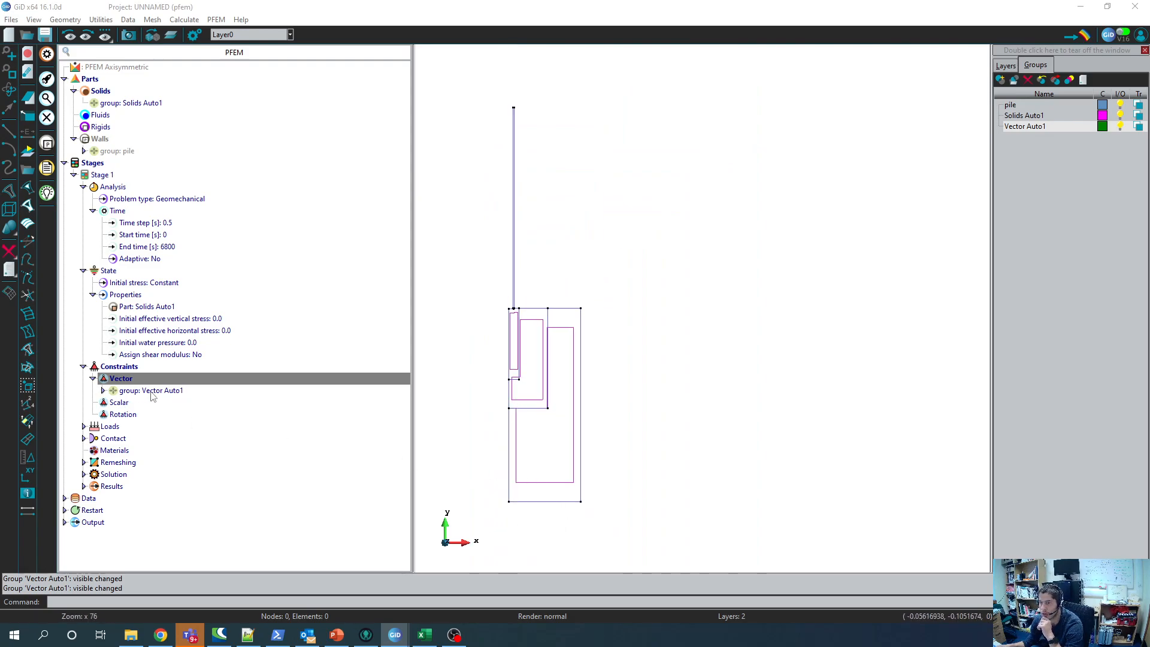
{"action": "double_click", "coordinate": [122, 381]}
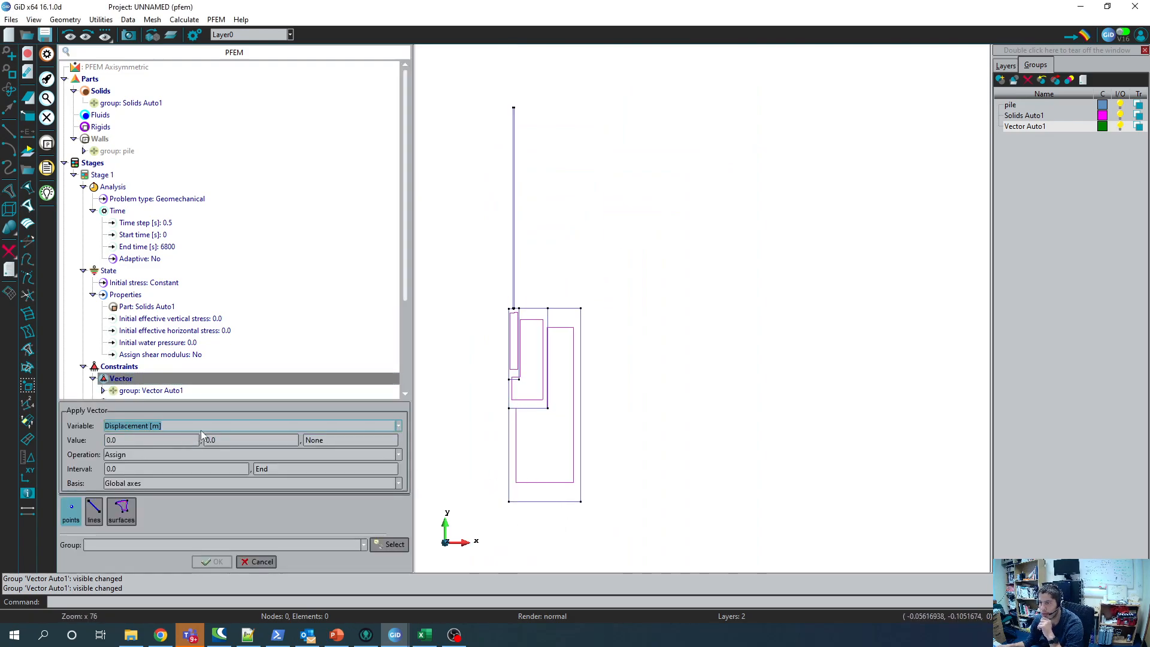
{"action": "key", "text": "Tab"}
{"action": "key", "text": "Tab"}
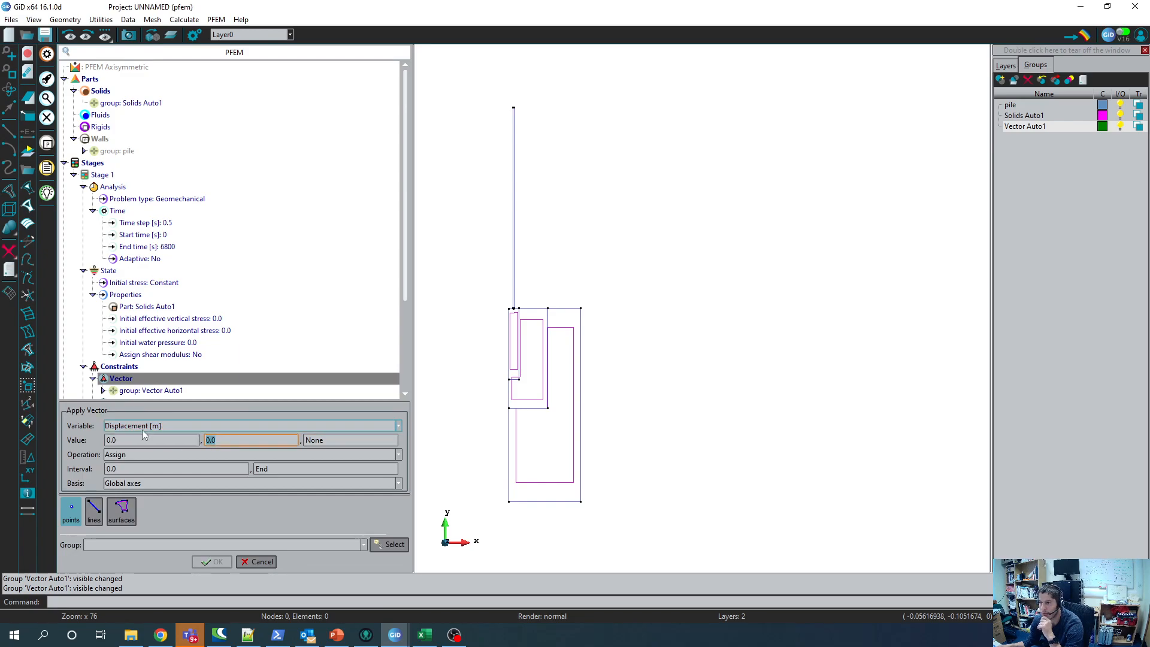
{"action": "left_click", "coordinate": [94, 511]}
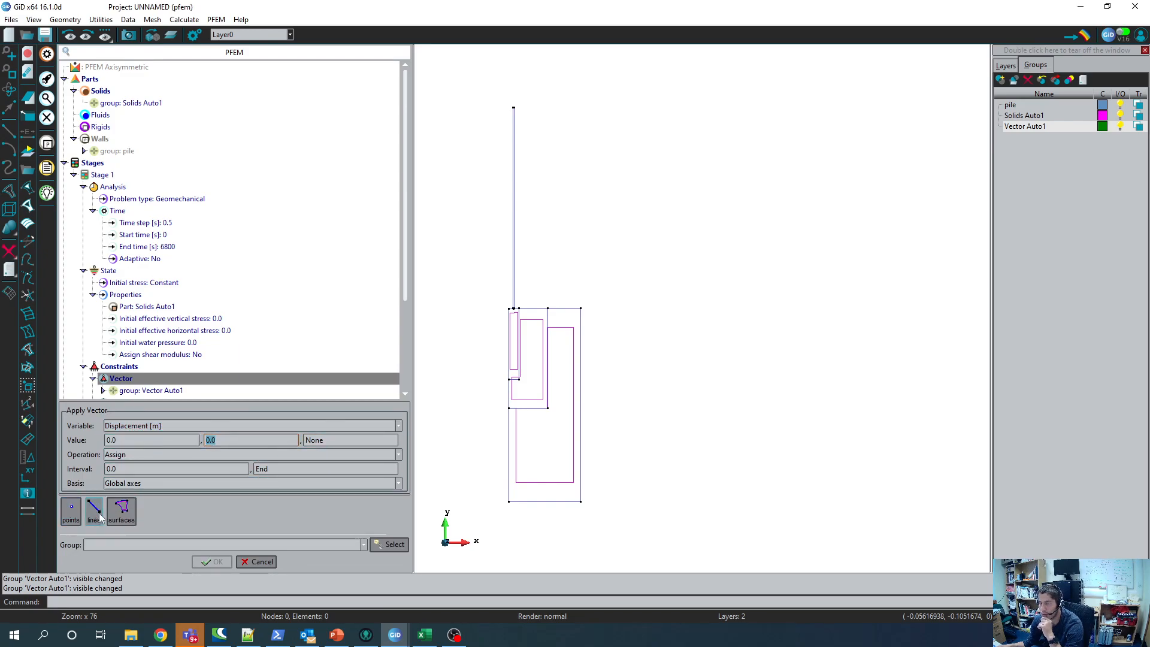
{"action": "left_click", "coordinate": [389, 544]}
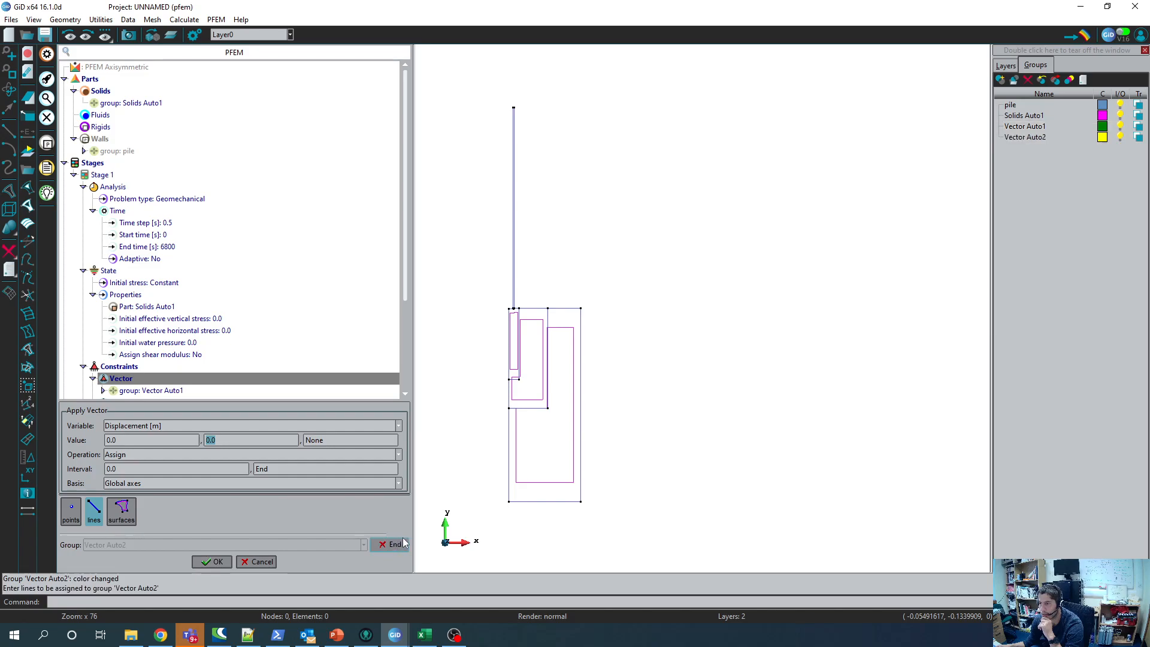
{"action": "left_click", "coordinate": [555, 502]}
{"action": "key", "text": "Escape"}
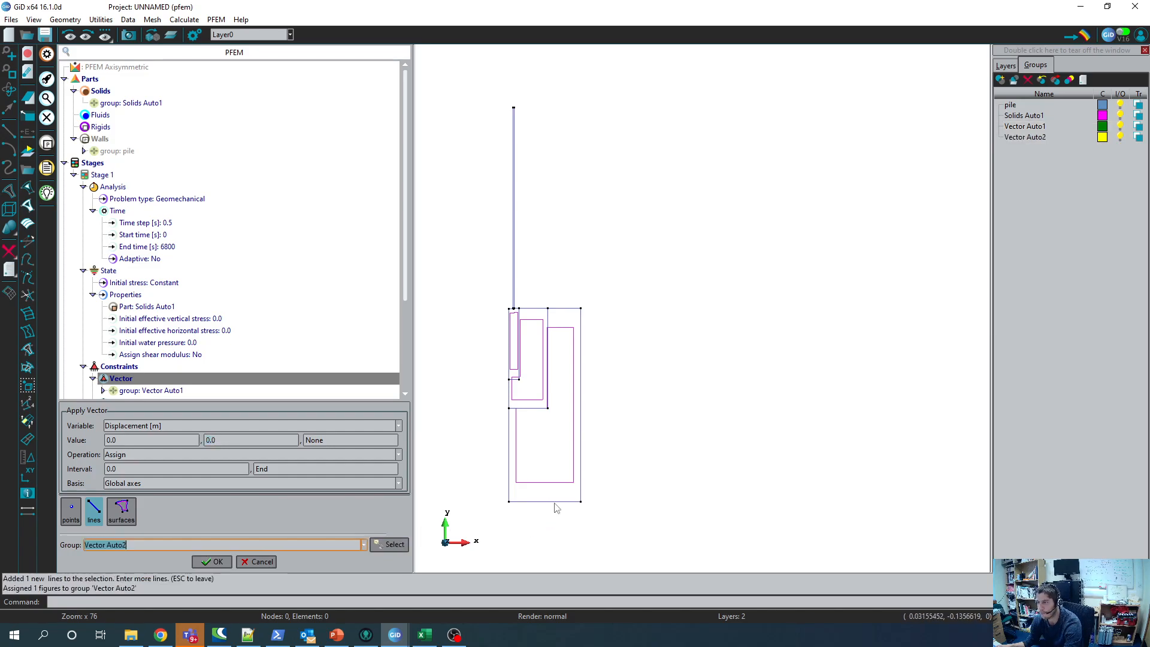
{"action": "left_click", "coordinate": [211, 562]}
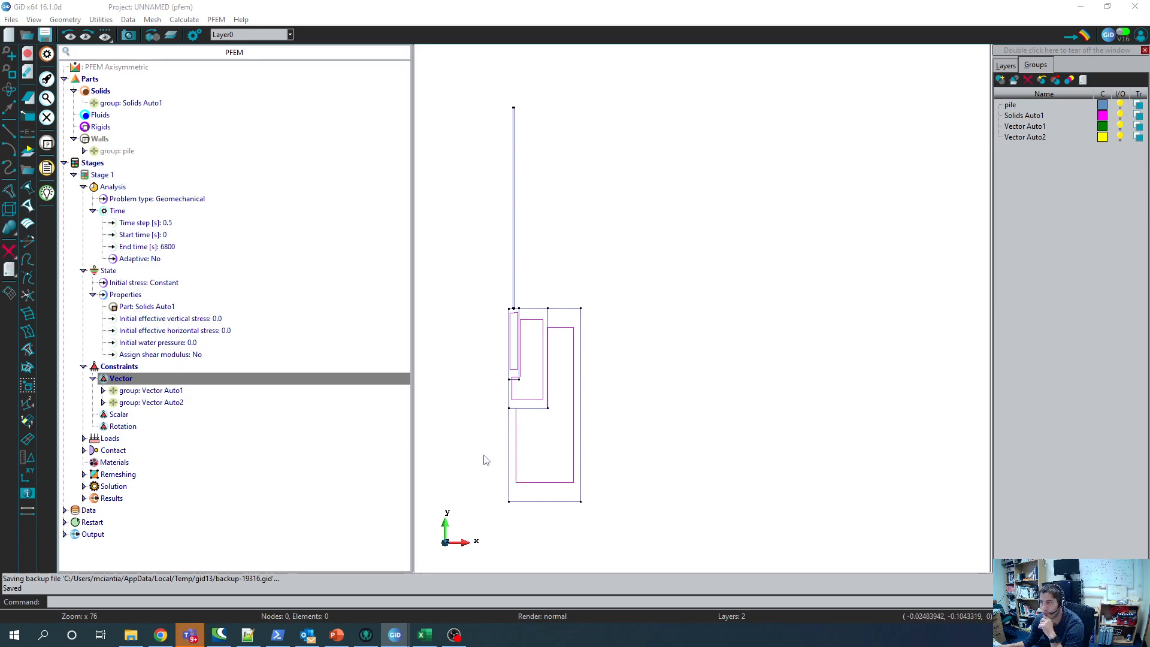
Step: Apply a displacement constraint of X 0.0 and Y None to the outer vertical boundary line of the soil domain
{"action": "double_click", "coordinate": [121, 380]}
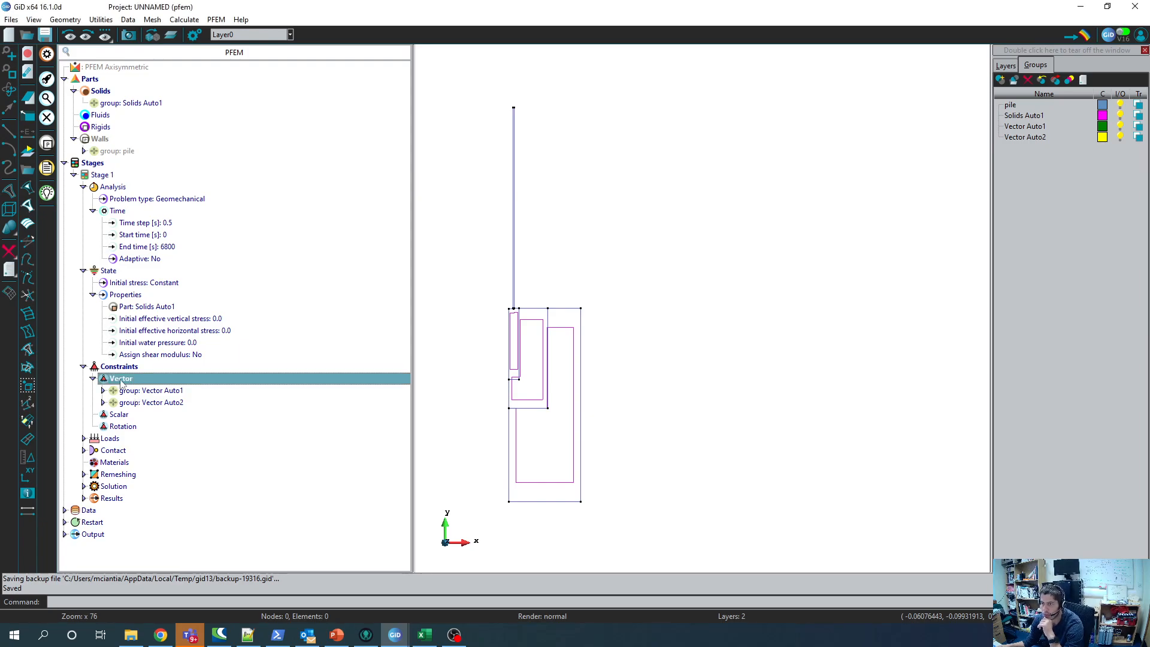
{"action": "left_click", "coordinate": [257, 441]}
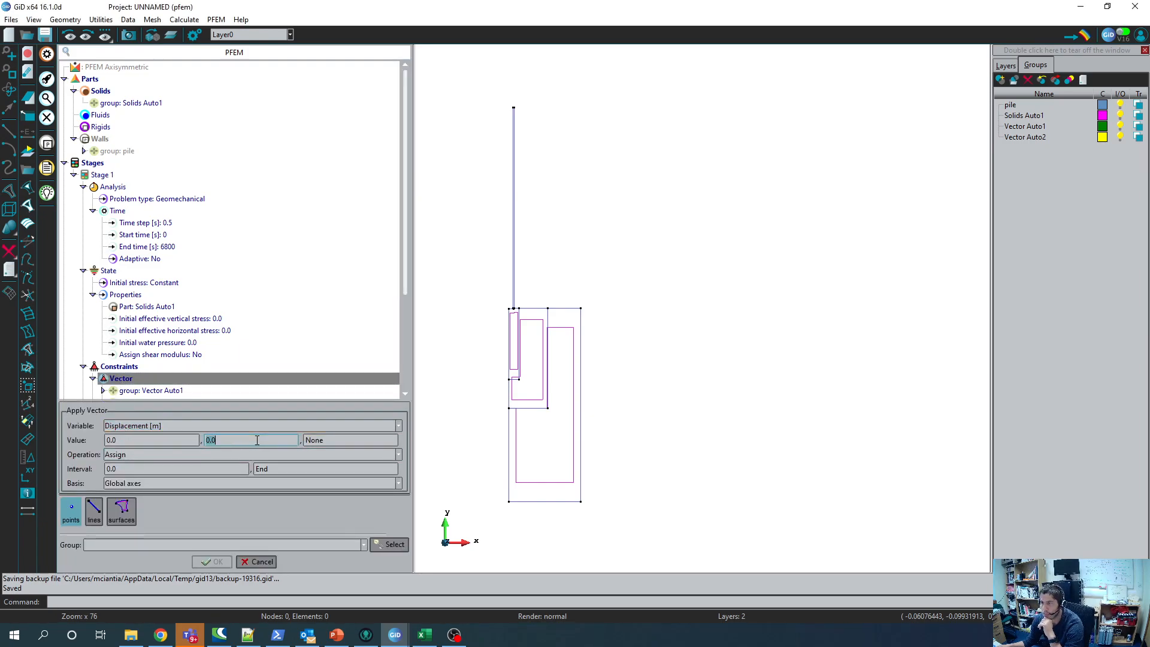
{"action": "type", "text": "Non"}
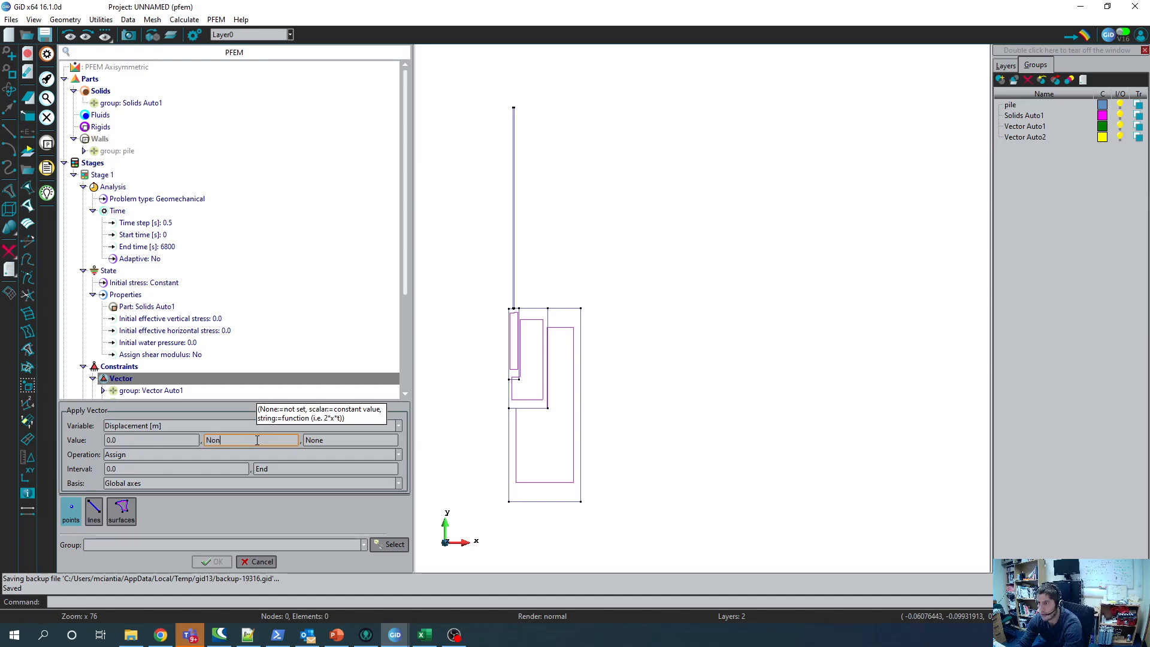
{"action": "type", "text": "e"}
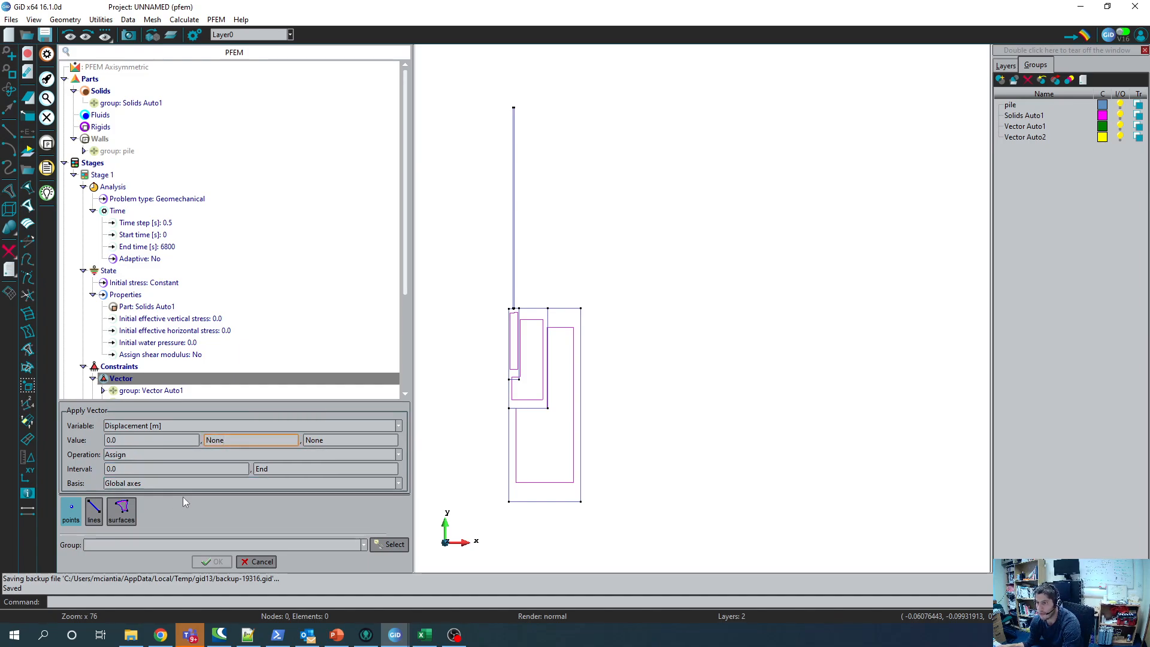
{"action": "left_click", "coordinate": [99, 518]}
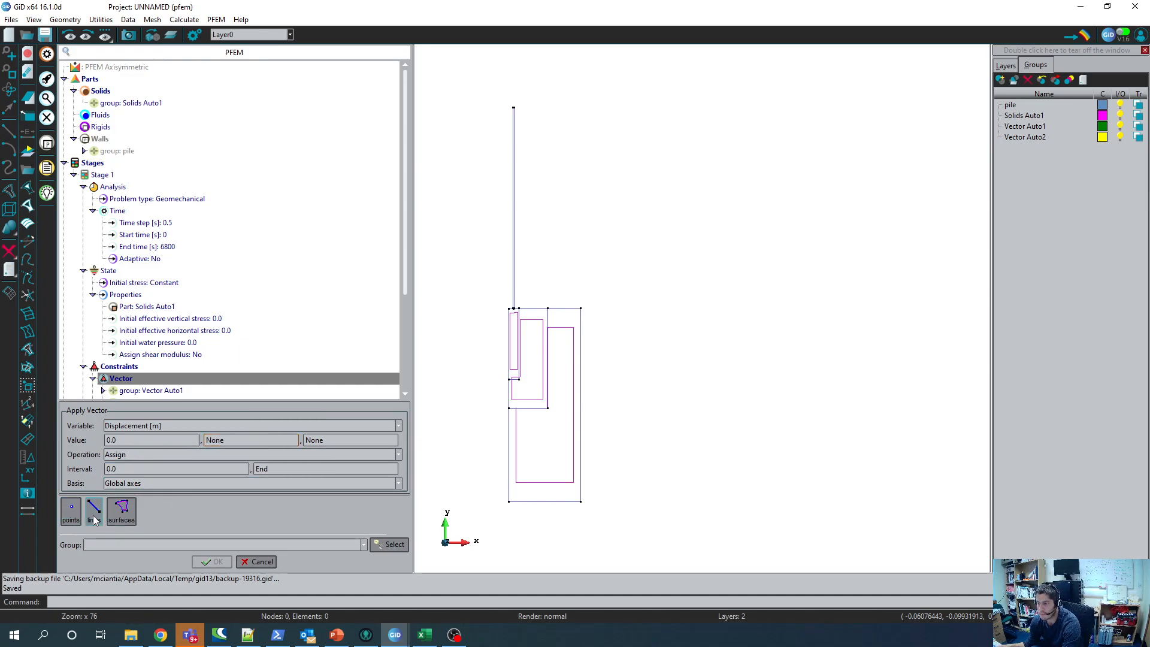
{"action": "left_click", "coordinate": [400, 546]}
{"action": "left_click", "coordinate": [581, 436]}
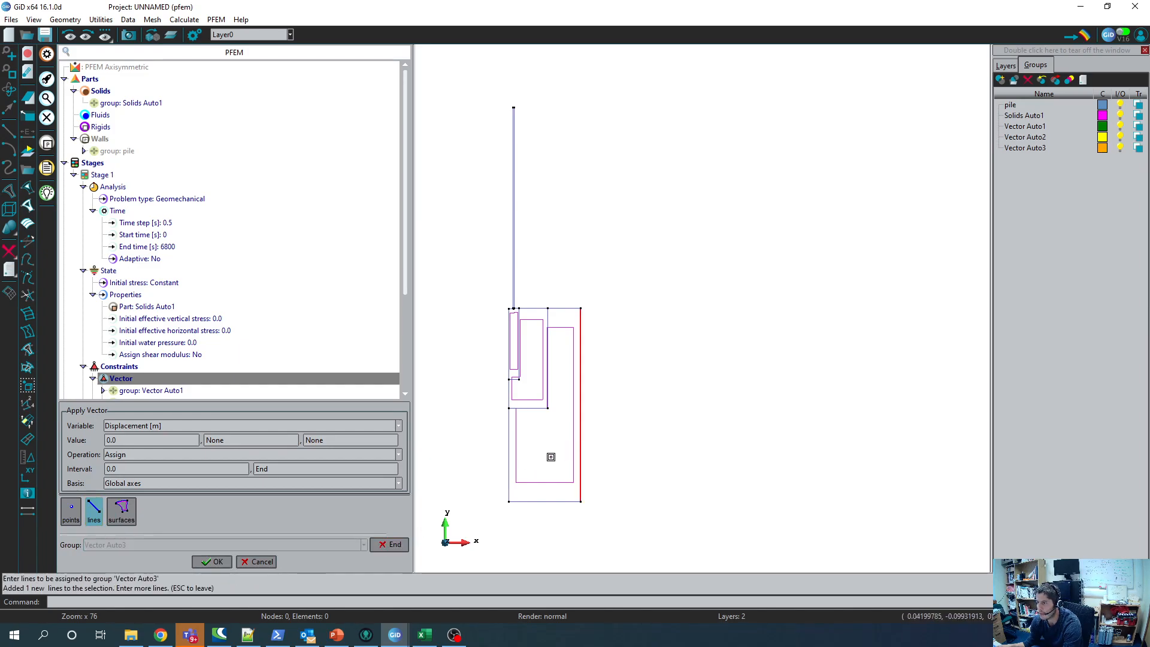
{"action": "key", "text": "Escape"}
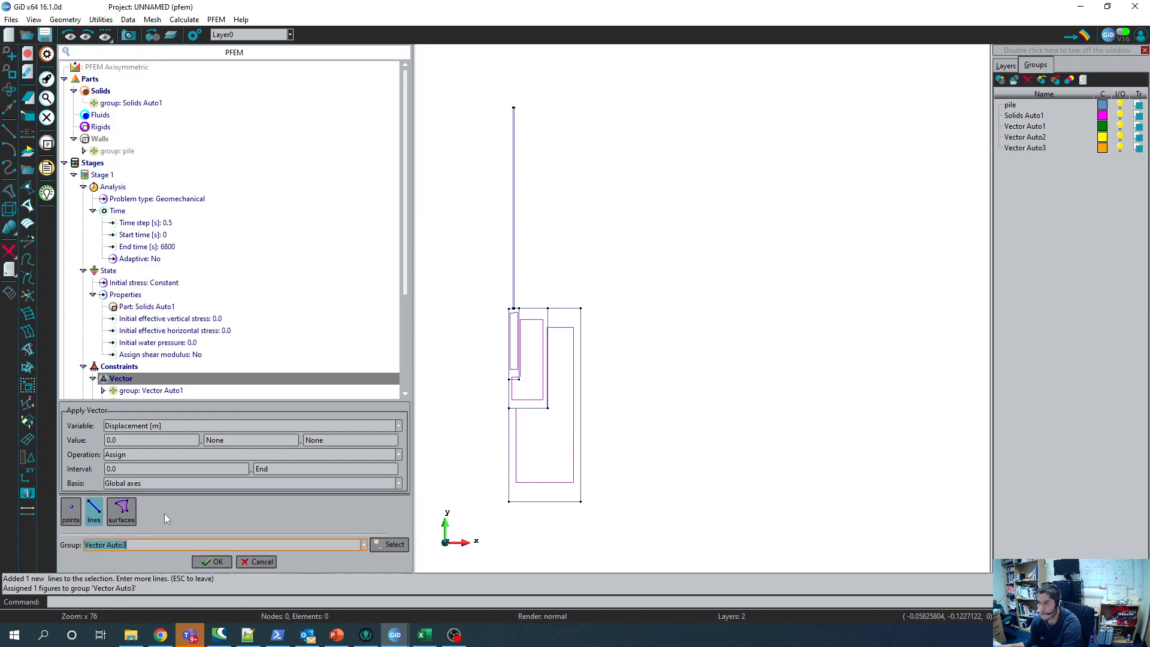
{"action": "left_click", "coordinate": [211, 562]}
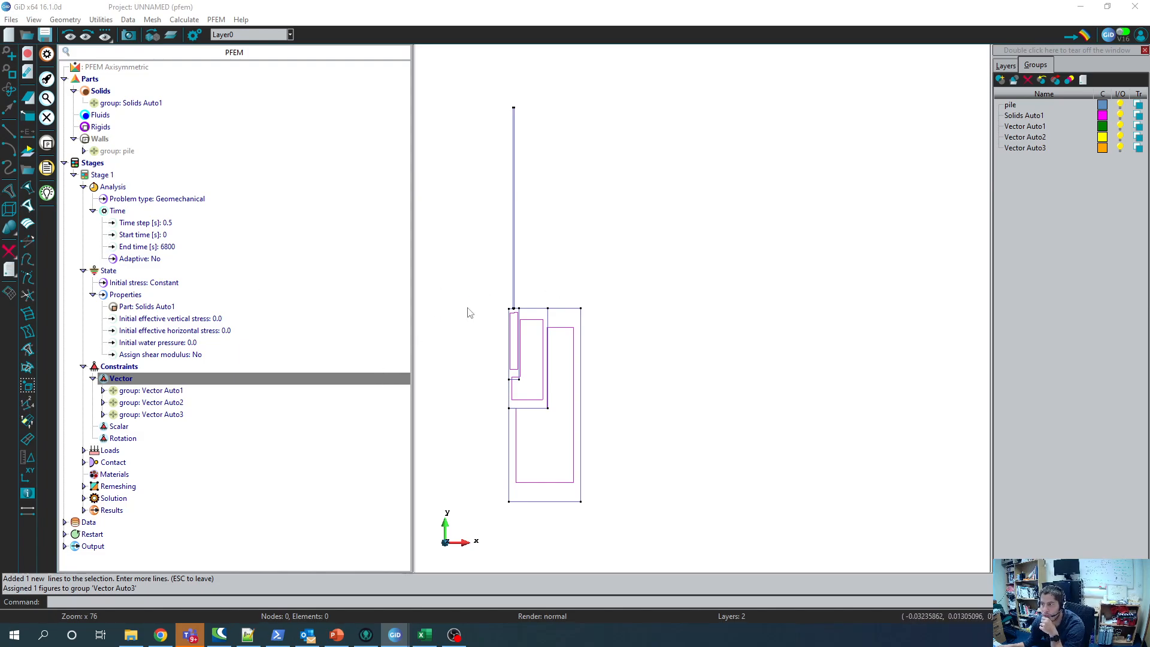
Step: Apply a displacement constraint of X None and Y 0.0 to the three top boundary lines of the soil outside the pile
{"action": "double_click", "coordinate": [122, 380]}
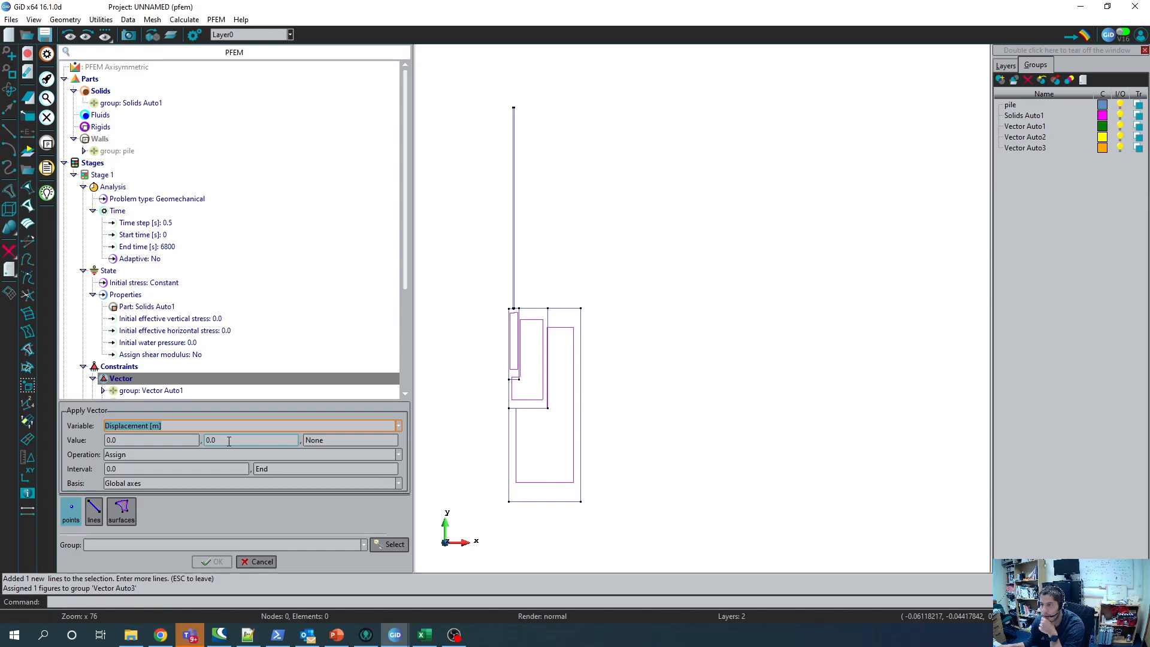
{"action": "double_click", "coordinate": [145, 441]}
{"action": "type", "text": "None"}
{"action": "left_click", "coordinate": [94, 509]}
{"action": "scroll", "coordinate": [480, 331], "scroll_direction": "up", "scroll_amount": 10}
{"action": "left_click", "coordinate": [466, 342]}
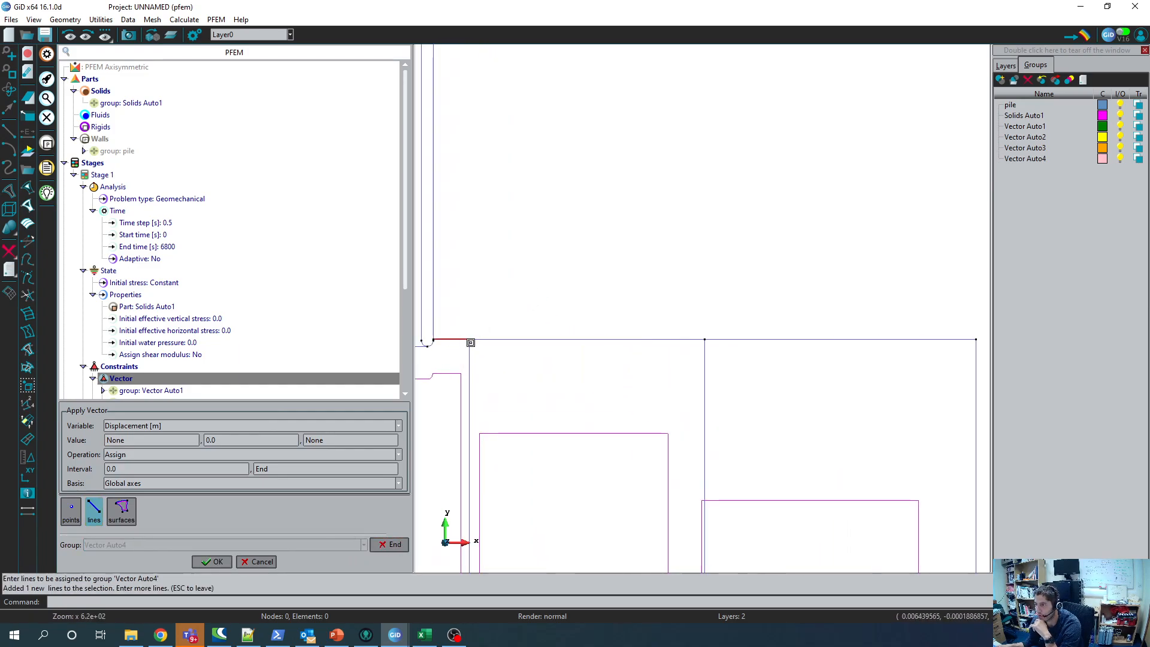
{"action": "left_click", "coordinate": [539, 340]}
{"action": "left_click", "coordinate": [741, 340]}
{"action": "scroll", "coordinate": [649, 328], "scroll_direction": "down", "scroll_amount": 3}
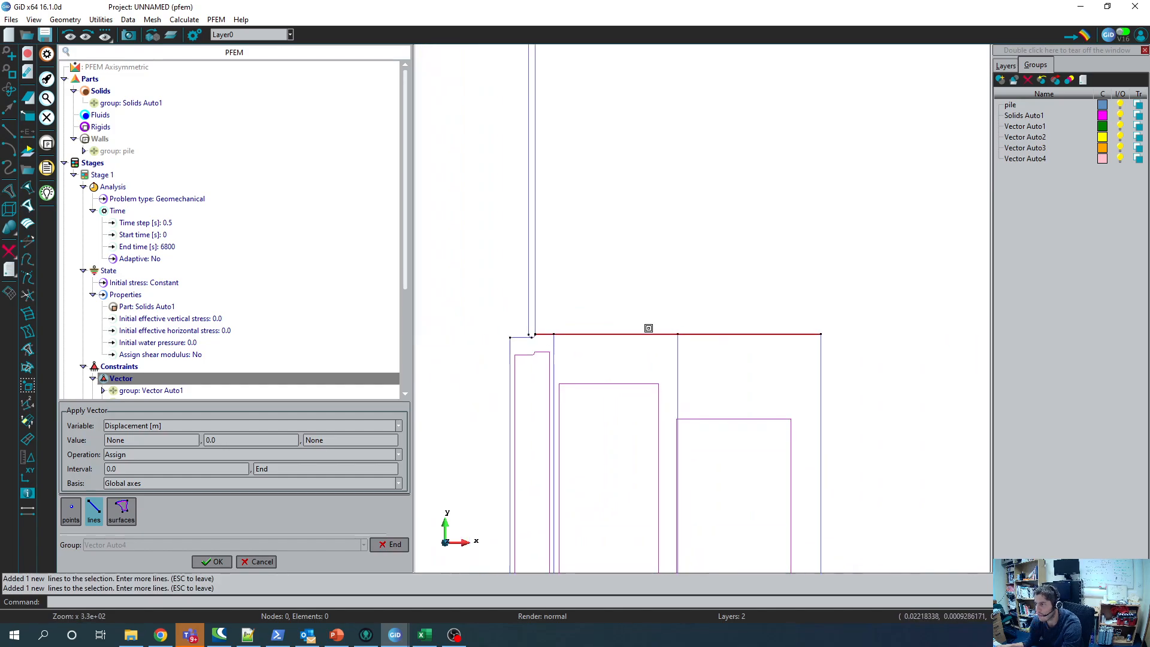
{"action": "scroll", "coordinate": [649, 329], "scroll_direction": "down", "scroll_amount": 3}
{"action": "key", "text": "Escape"}
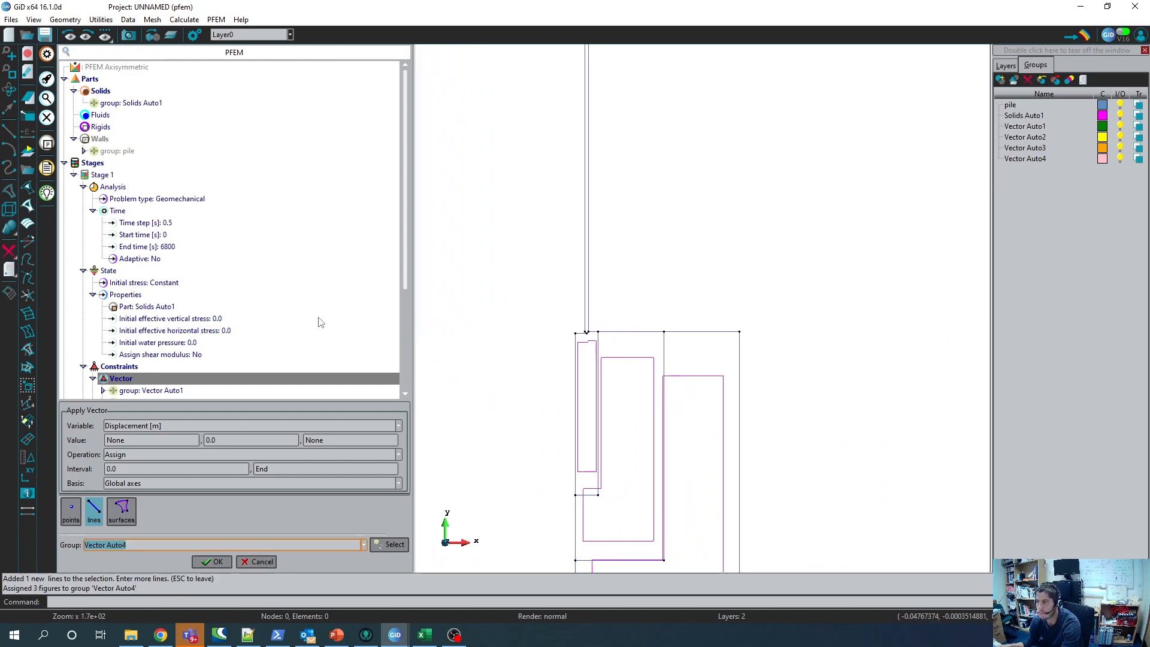
{"action": "scroll", "coordinate": [321, 323], "scroll_direction": "down", "scroll_amount": 4}
{"action": "left_click", "coordinate": [213, 562]}
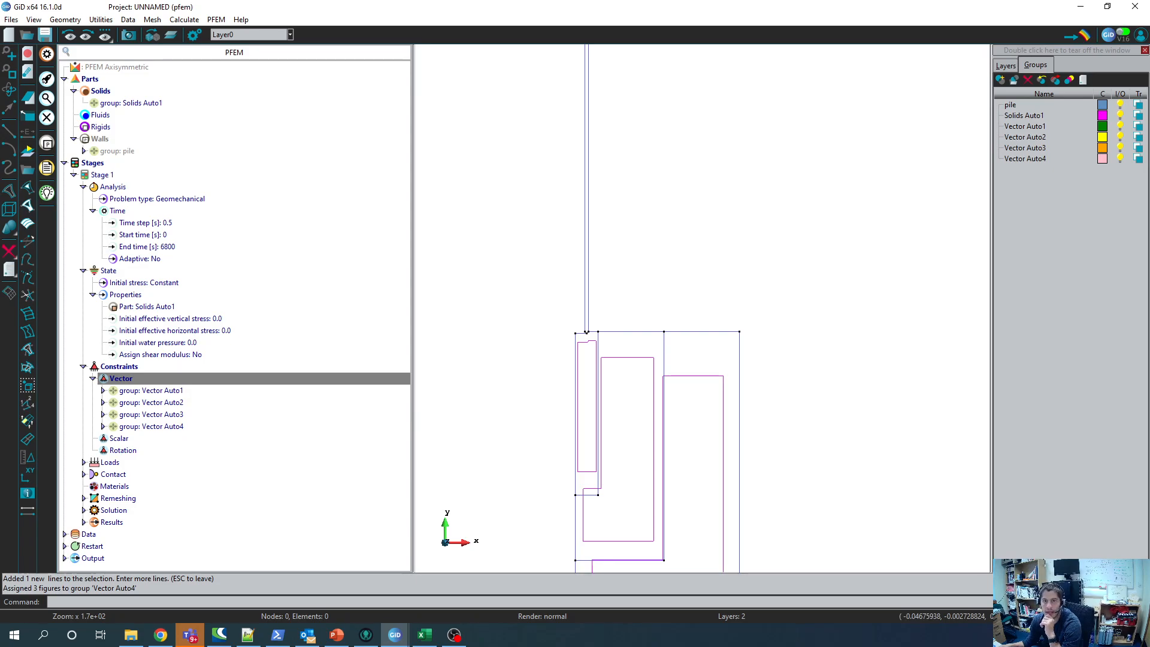
Step: Hide Layer0 and set up a vector displacement constraint with X 0.0 and Y -0.0000029*t
{"action": "left_click", "coordinate": [1006, 65]}
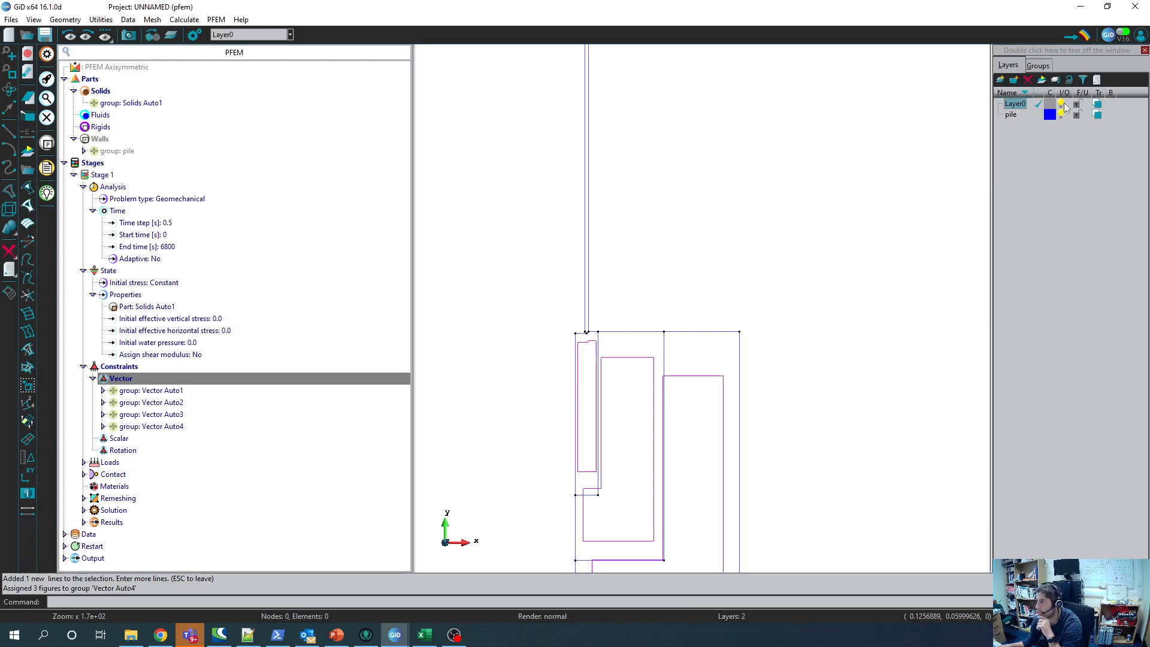
{"action": "left_click", "coordinate": [1062, 104]}
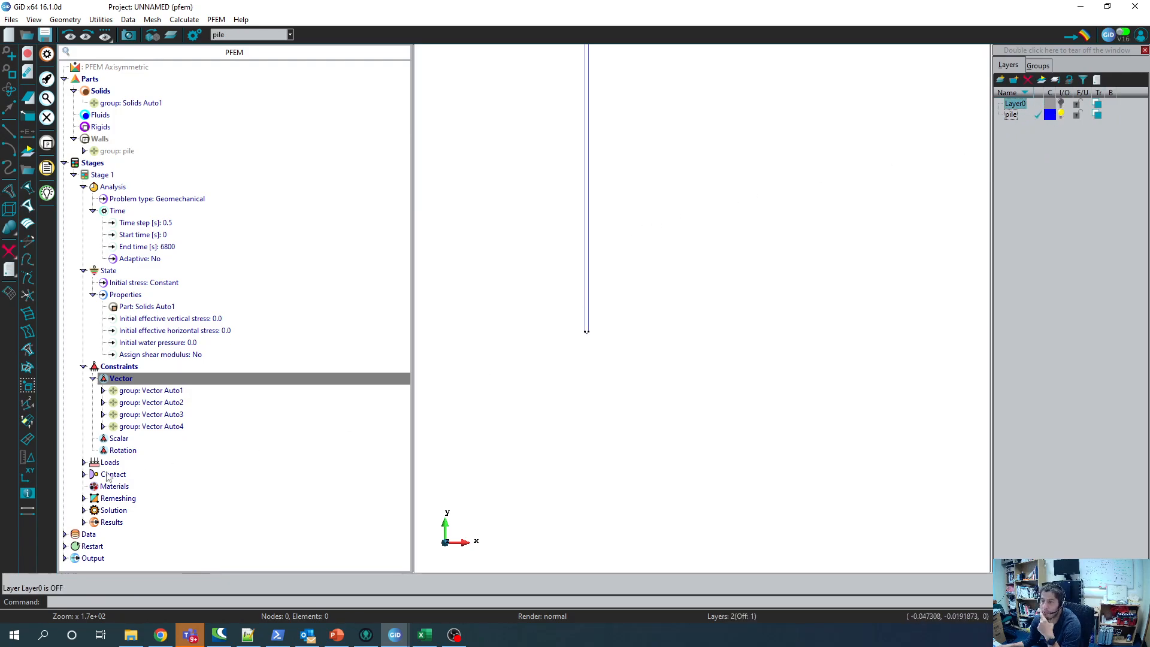
{"action": "double_click", "coordinate": [119, 380]}
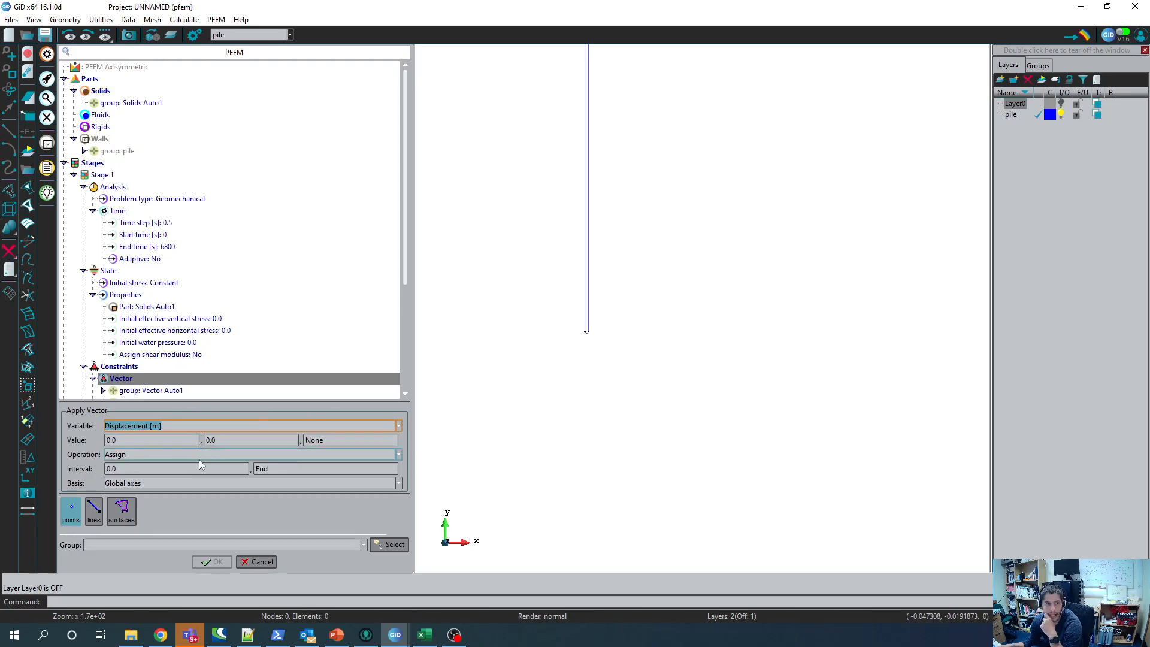
{"action": "double_click", "coordinate": [234, 437]}
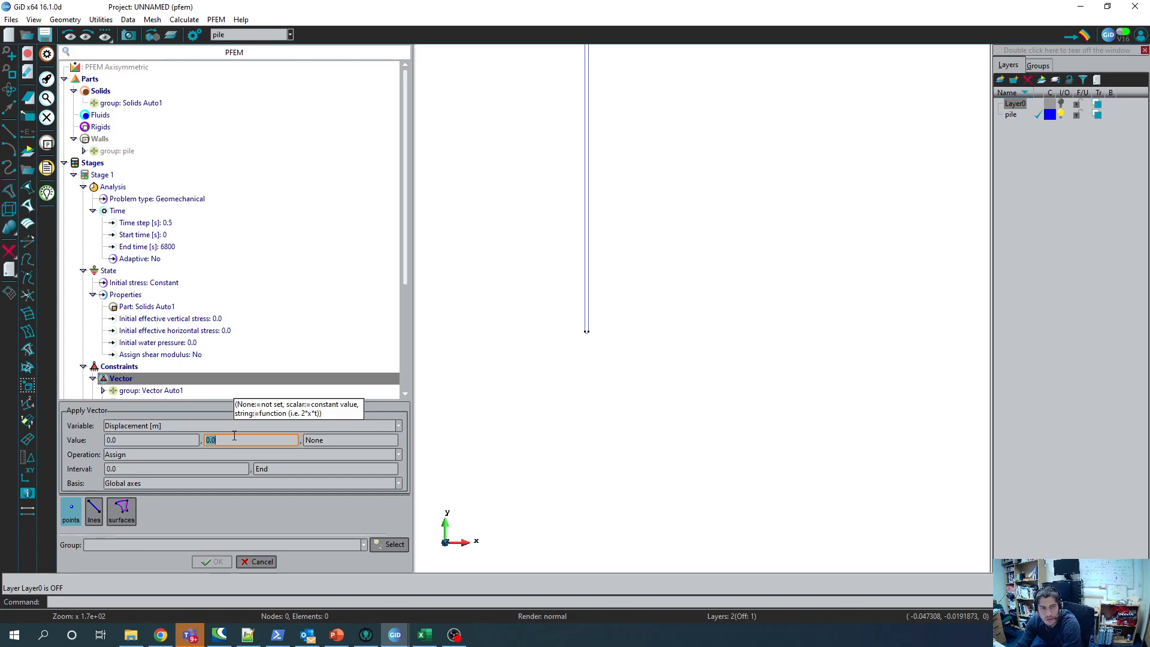
{"action": "type", "text": "-0.0"}
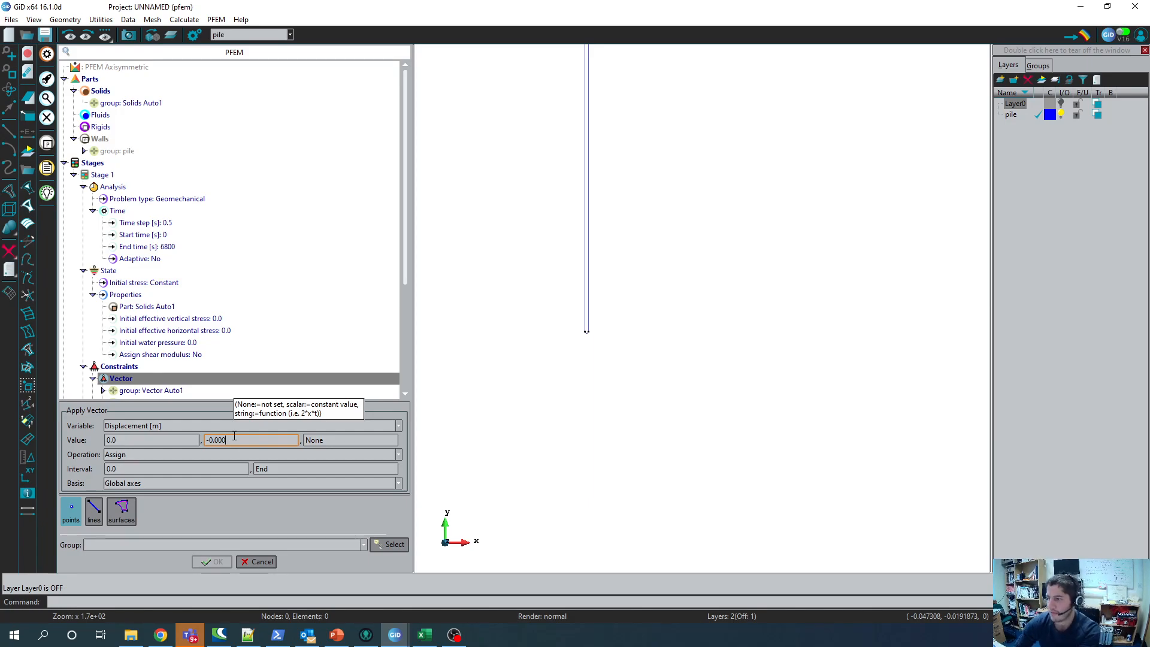
{"action": "type", "text": "00"}
{"action": "type", "text": "5"}
{"action": "type", "text": "9*t"}
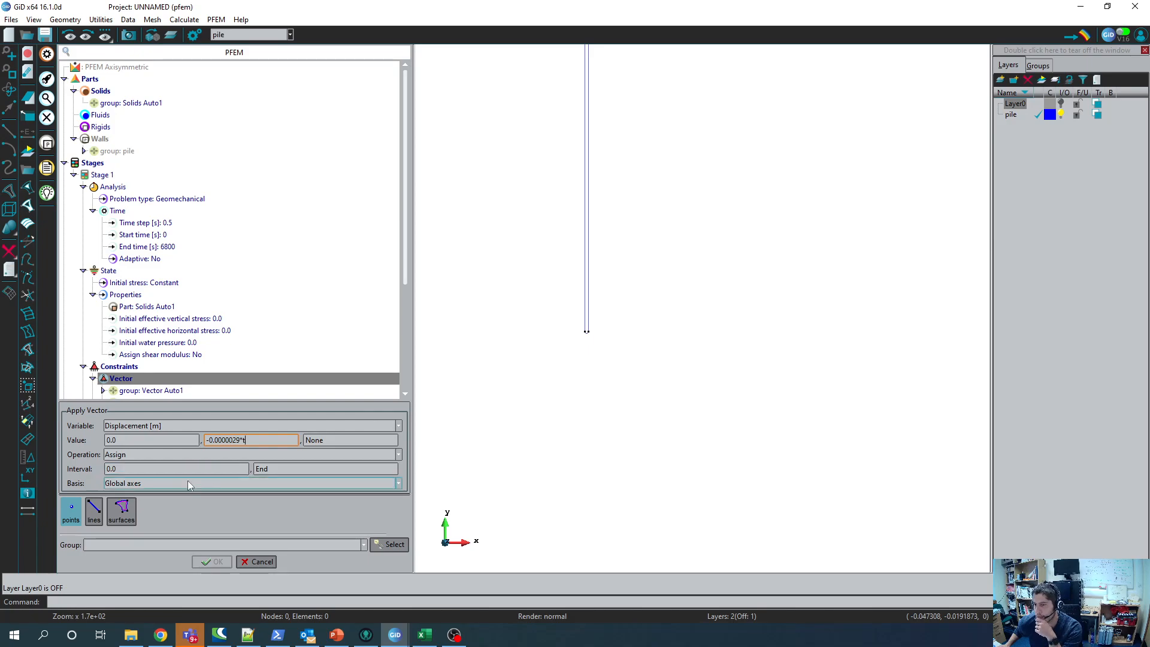
Step: Assign the displacement constraint to the pile's two vertical lines and rounded tip line as a new line group
{"action": "left_click", "coordinate": [93, 519]}
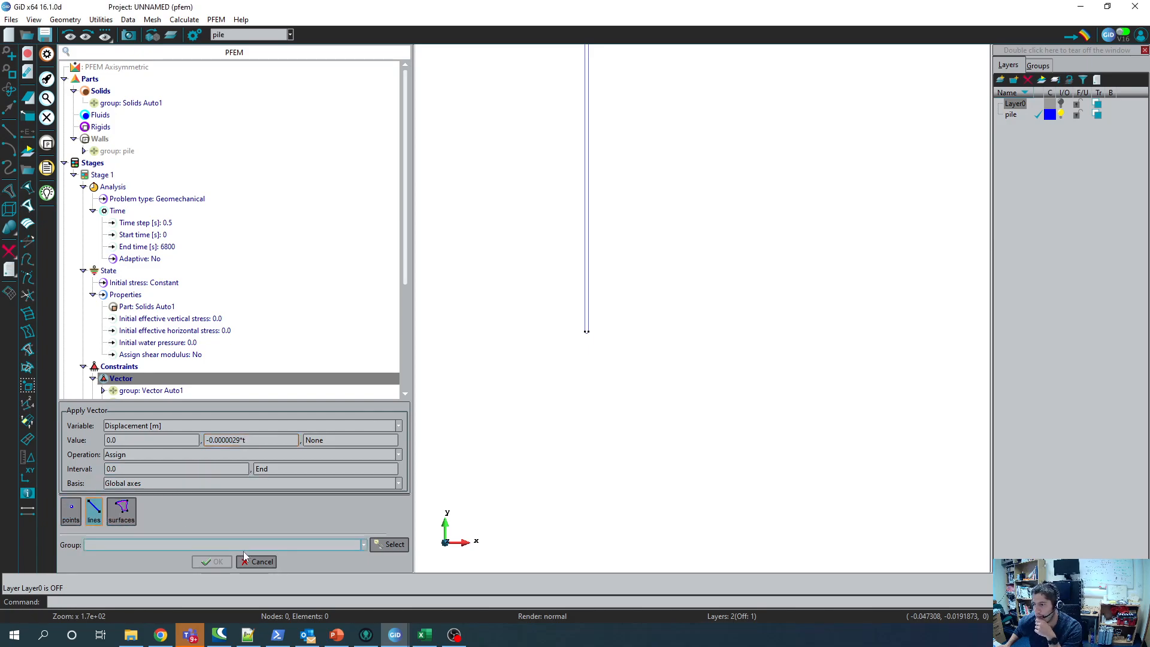
{"action": "left_click", "coordinate": [389, 545]}
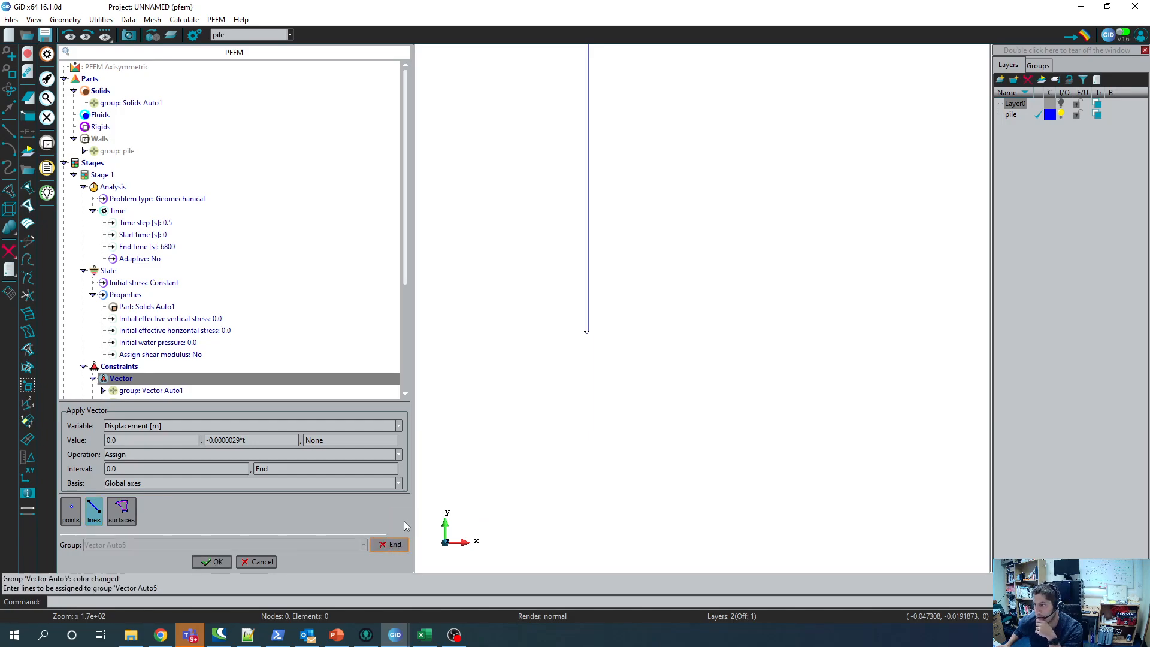
{"action": "left_click", "coordinate": [588, 240]}
{"action": "scroll", "coordinate": [584, 331], "scroll_direction": "up", "scroll_amount": 3}
{"action": "left_click", "coordinate": [595, 320]}
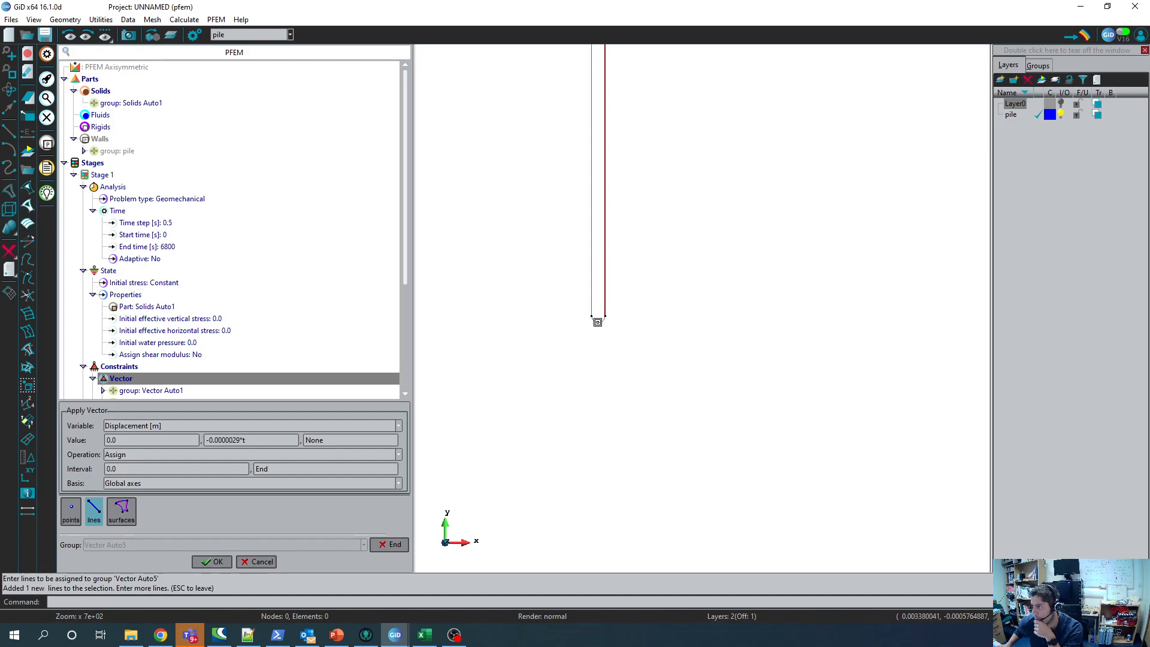
{"action": "left_click", "coordinate": [592, 285]}
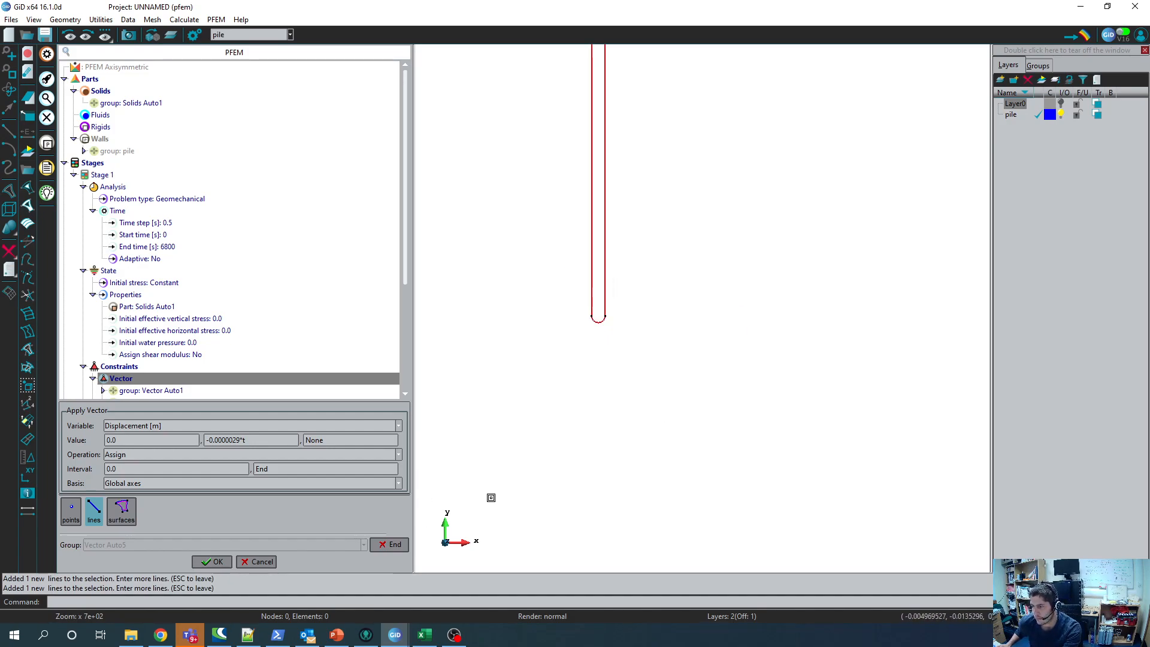
{"action": "key", "text": "Escape"}
{"action": "left_click", "coordinate": [211, 562]}
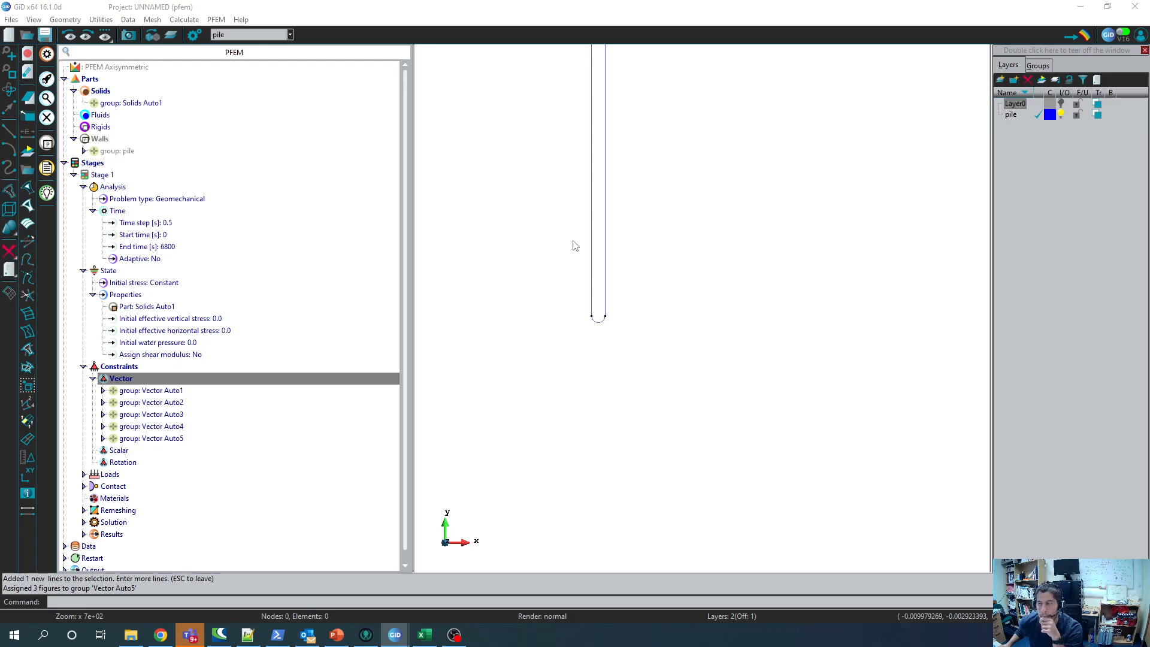
Step: Check the Vector Auto5 group by toggling its visibility off and on, and show Layer0 again
{"action": "left_click", "coordinate": [1037, 65]}
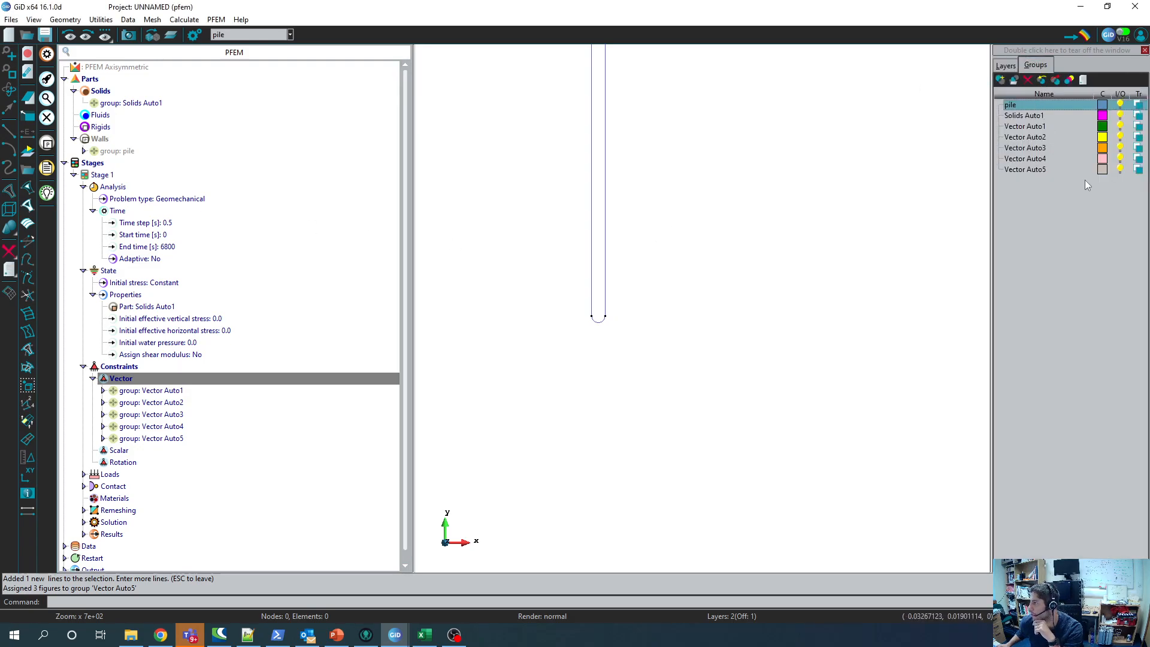
{"action": "left_click", "coordinate": [1118, 169]}
{"action": "left_click", "coordinate": [1119, 169]}
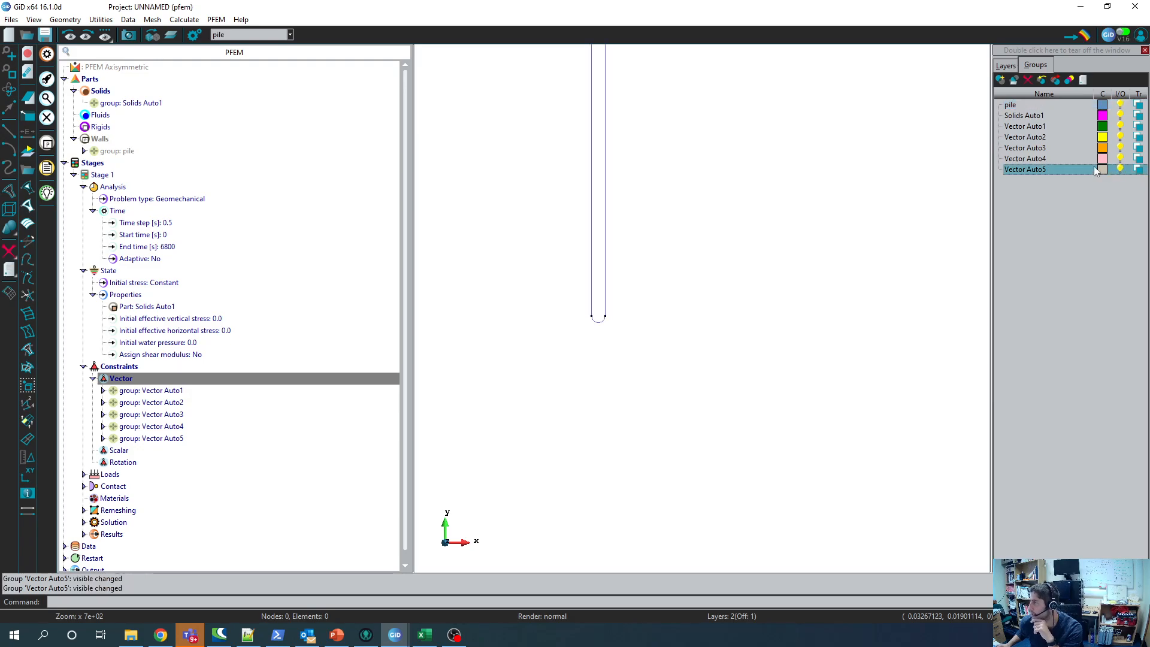
{"action": "left_click", "coordinate": [1009, 66]}
{"action": "left_click", "coordinate": [1062, 103]}
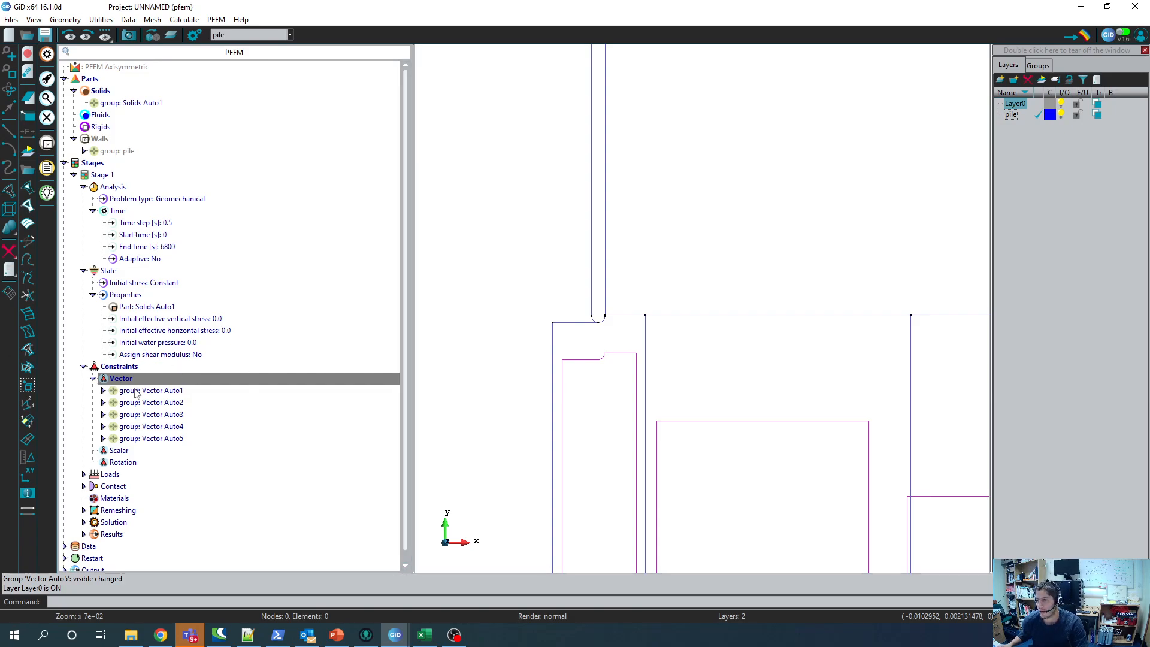
Step: Define a scalar water pressure constraint of 0.0 on the three top boundary lines of the soil outside the pile
{"action": "scroll", "coordinate": [155, 474], "scroll_direction": "down", "scroll_amount": 1}
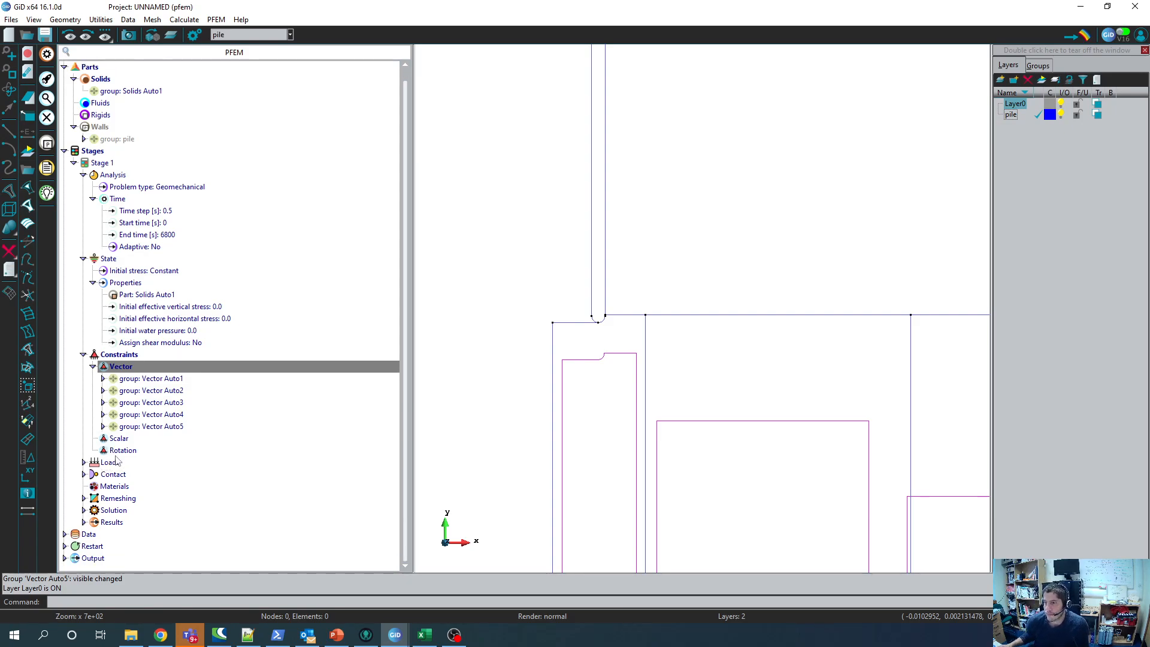
{"action": "left_click", "coordinate": [119, 439]}
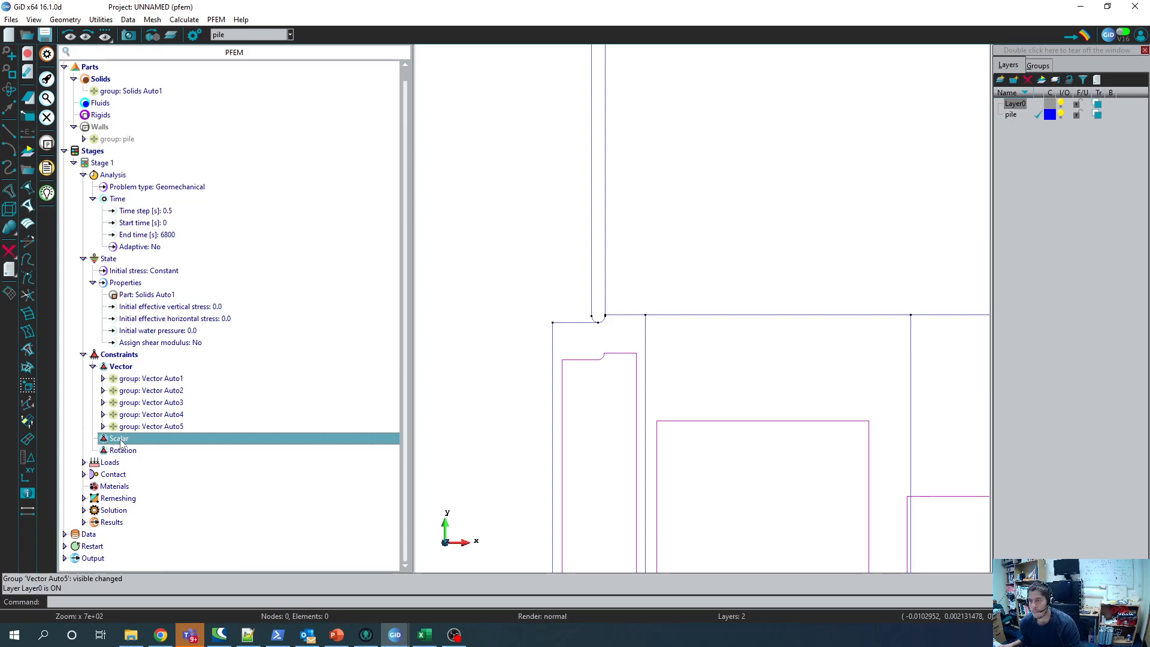
{"action": "double_click", "coordinate": [120, 439]}
{"action": "left_click", "coordinate": [190, 442]}
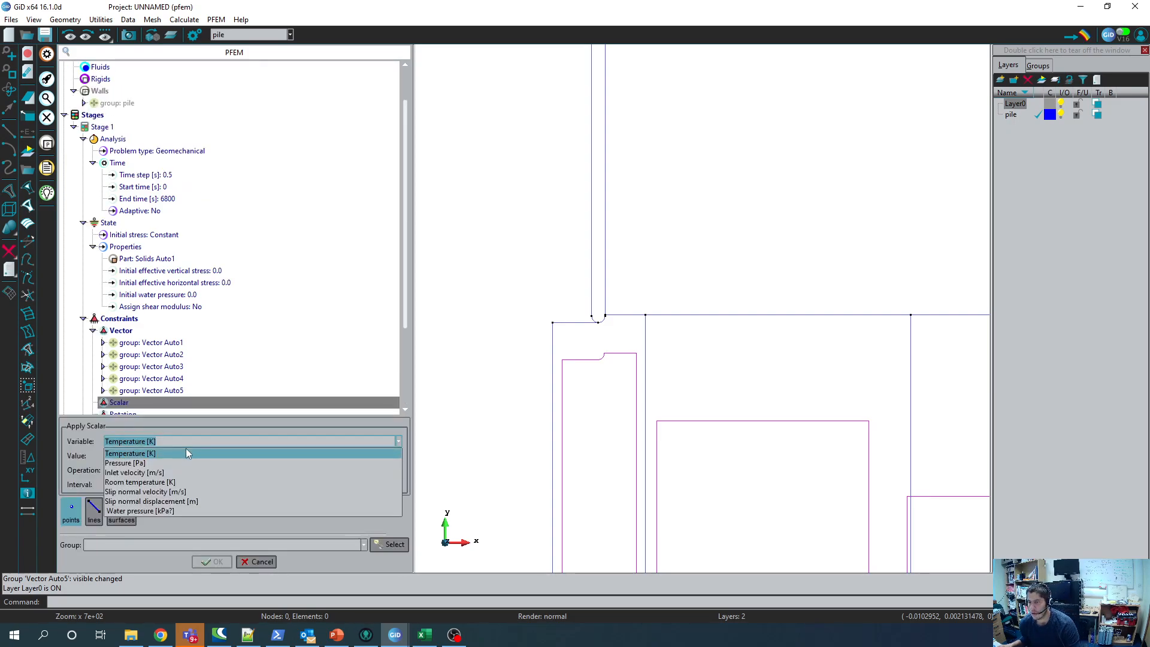
{"action": "left_click", "coordinate": [133, 510]}
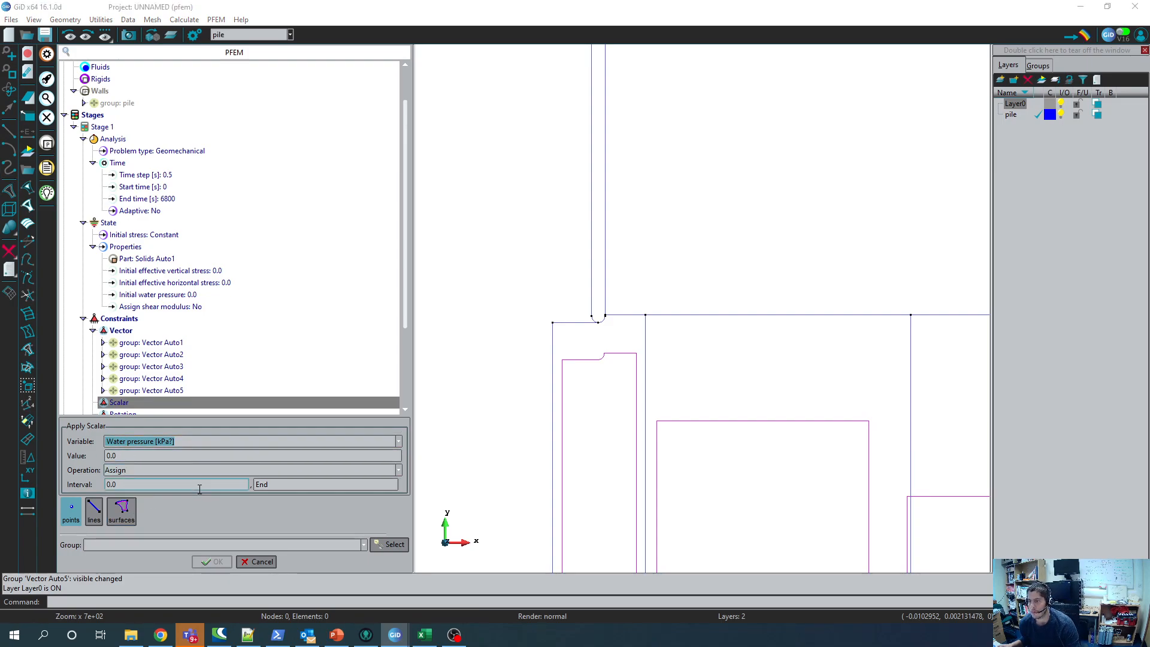
{"action": "left_click", "coordinate": [94, 513]}
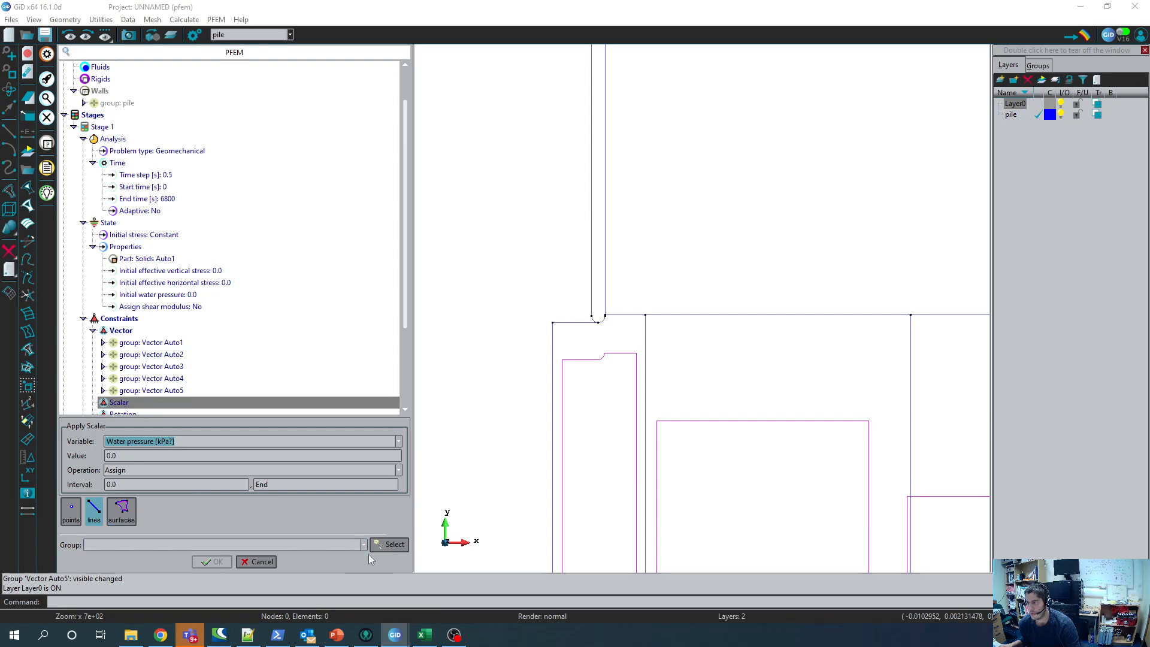
{"action": "left_click", "coordinate": [393, 547]}
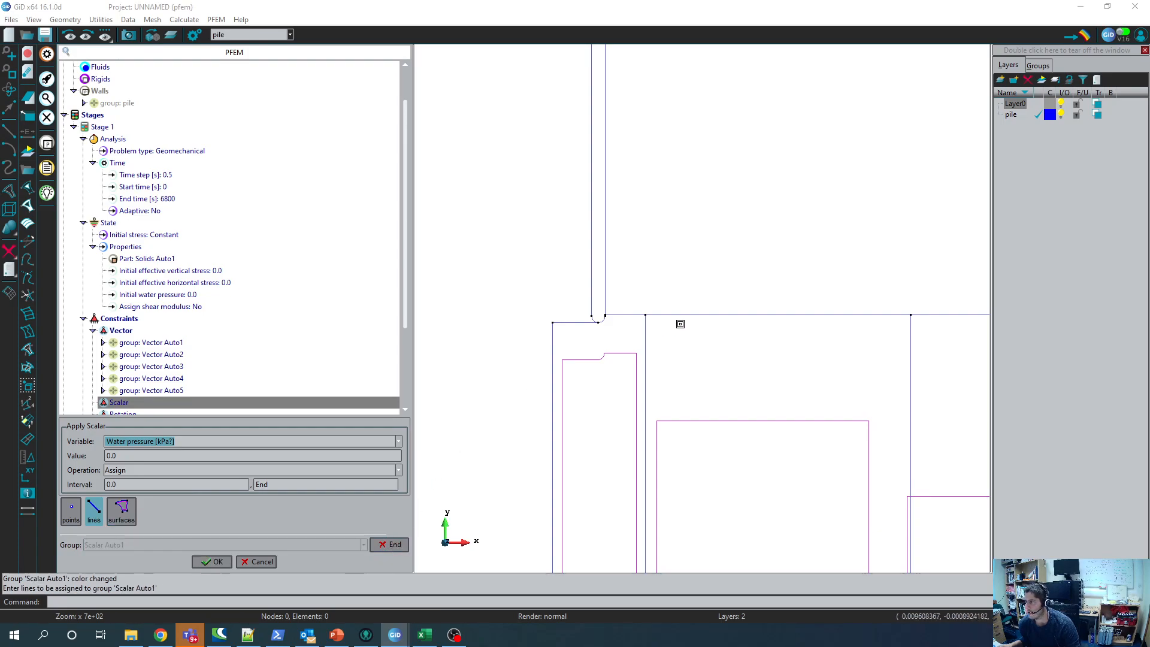
{"action": "scroll", "coordinate": [545, 318], "scroll_direction": "down", "scroll_amount": 3}
{"action": "left_click", "coordinate": [732, 316]}
{"action": "left_click", "coordinate": [610, 315]}
{"action": "scroll", "coordinate": [572, 316], "scroll_direction": "up", "scroll_amount": 1}
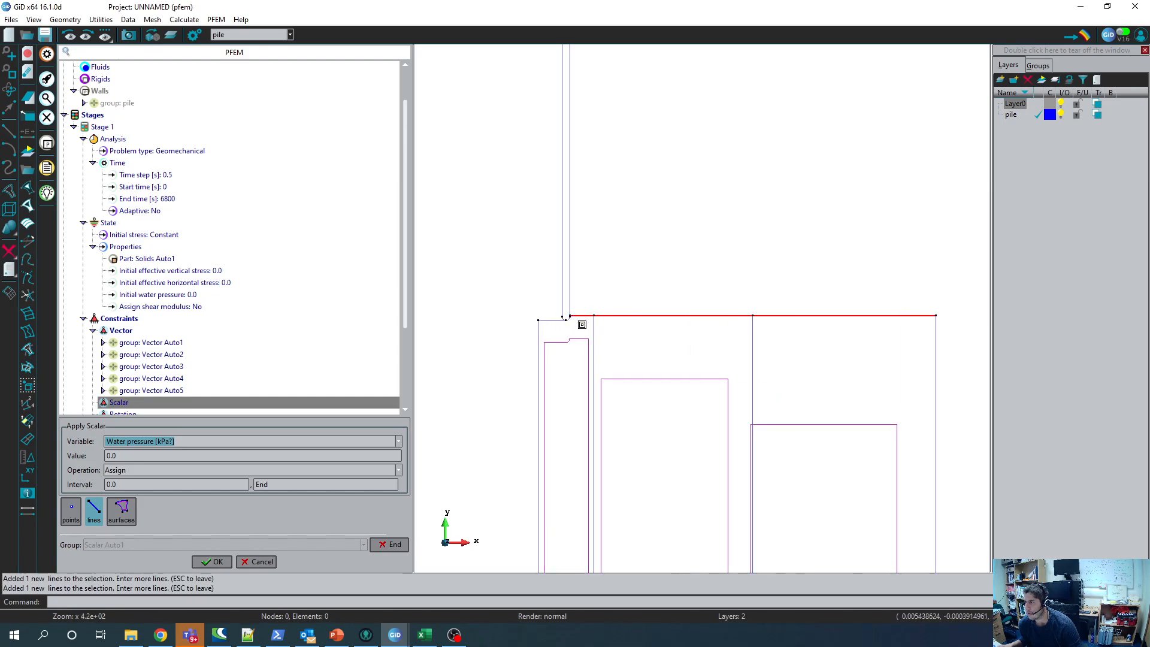
{"action": "key", "text": "Escape"}
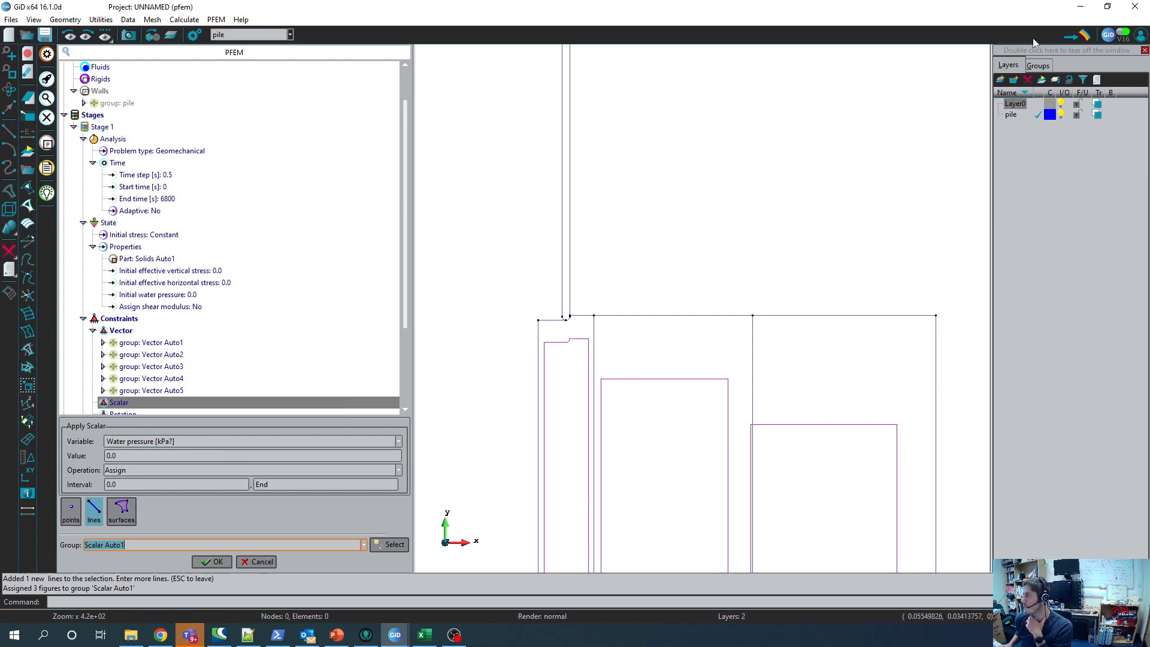
Step: Make Layer0 the layer in use and apply the water pressure constraint after toggling the Scalar Auto1 group's visibility
{"action": "left_click", "coordinate": [1038, 104]}
{"action": "left_click", "coordinate": [1037, 67]}
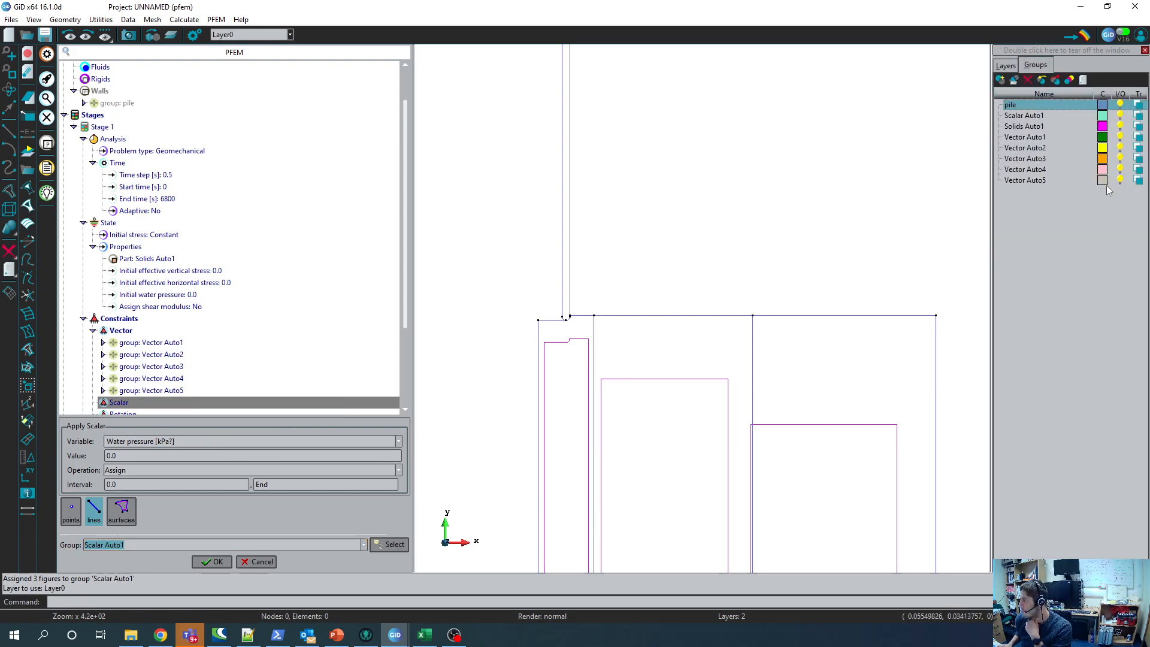
{"action": "double_click", "coordinate": [1120, 116]}
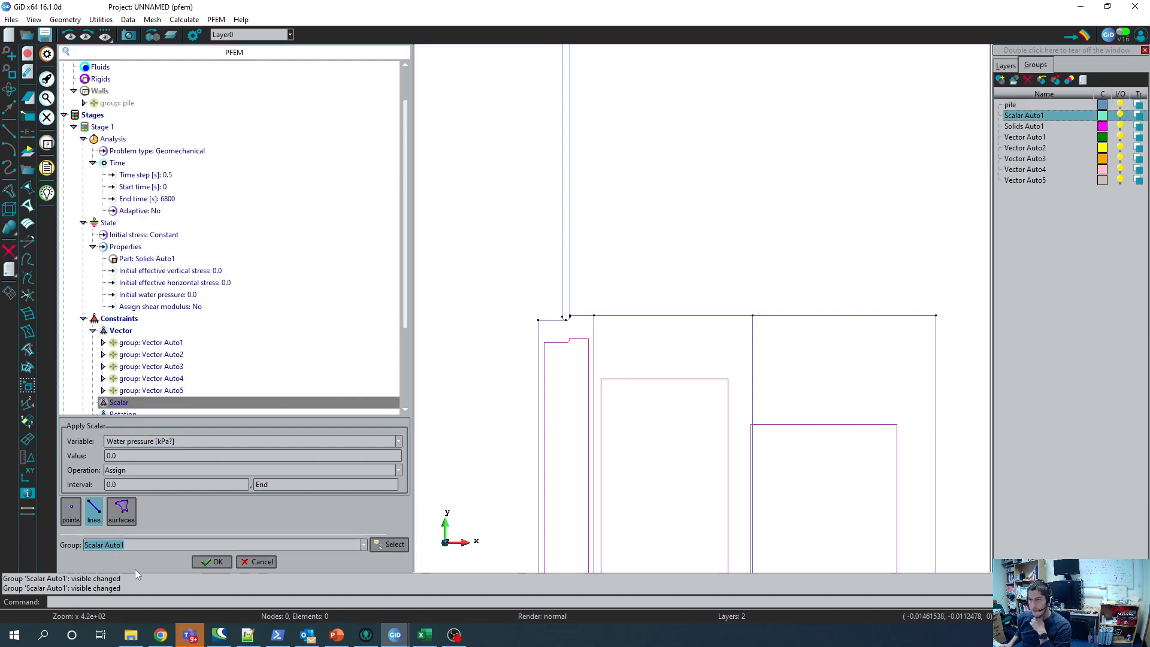
{"action": "left_click", "coordinate": [222, 563]}
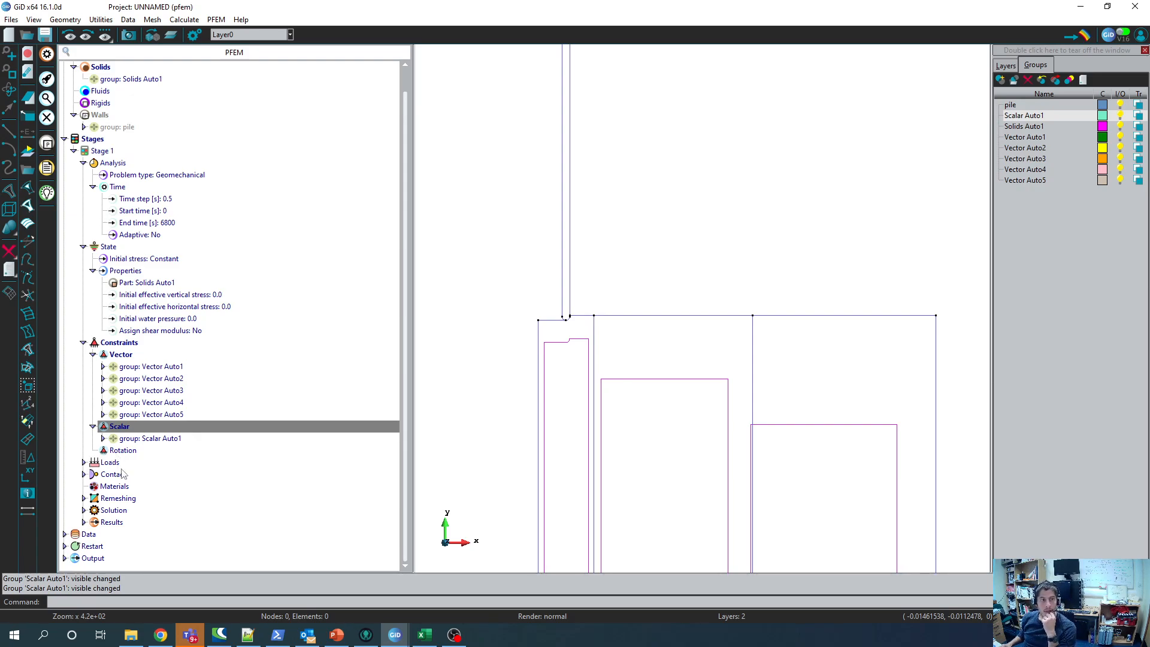
Step: Set the Stage 1 contact selection to Contact wall
{"action": "left_click", "coordinate": [406, 567]}
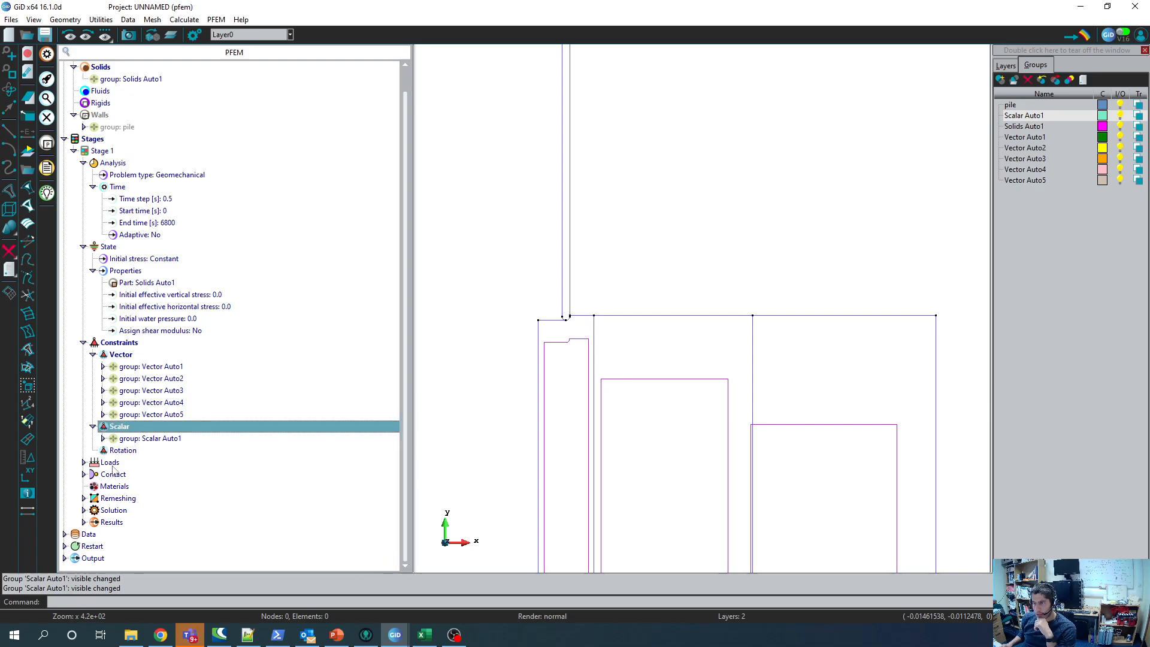
{"action": "left_click", "coordinate": [84, 474]}
{"action": "left_click", "coordinate": [85, 474]}
{"action": "left_click", "coordinate": [85, 473]}
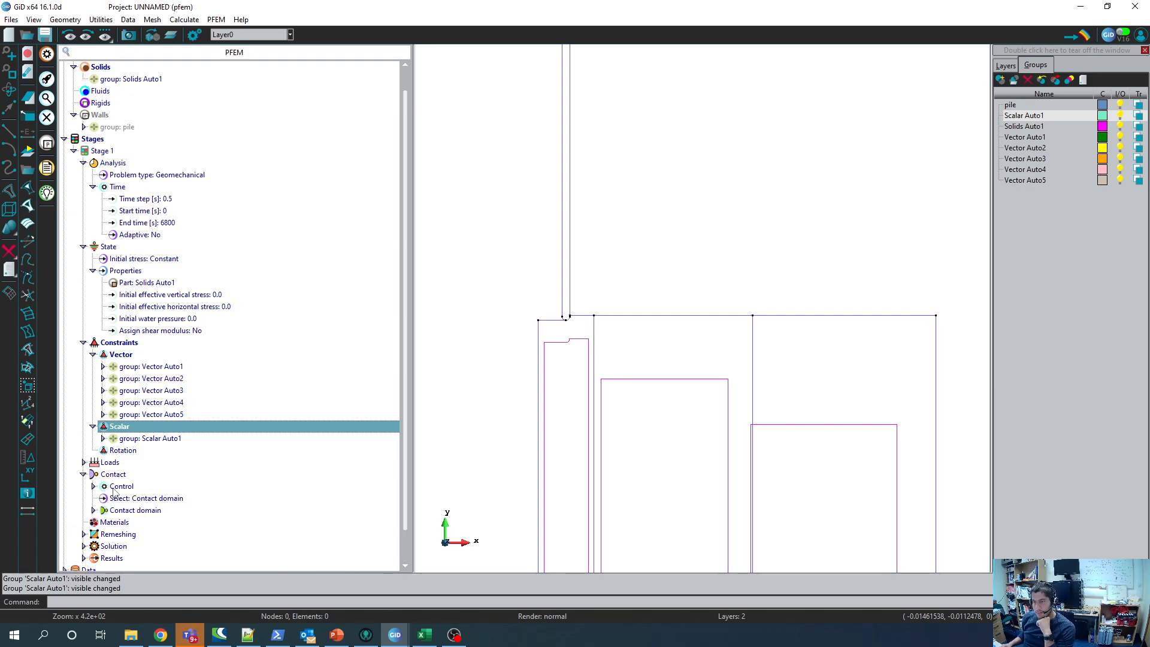
{"action": "left_click", "coordinate": [93, 487]}
{"action": "left_click", "coordinate": [93, 486]}
{"action": "scroll", "coordinate": [173, 508], "scroll_direction": "down", "scroll_amount": 1}
{"action": "left_click", "coordinate": [156, 463]}
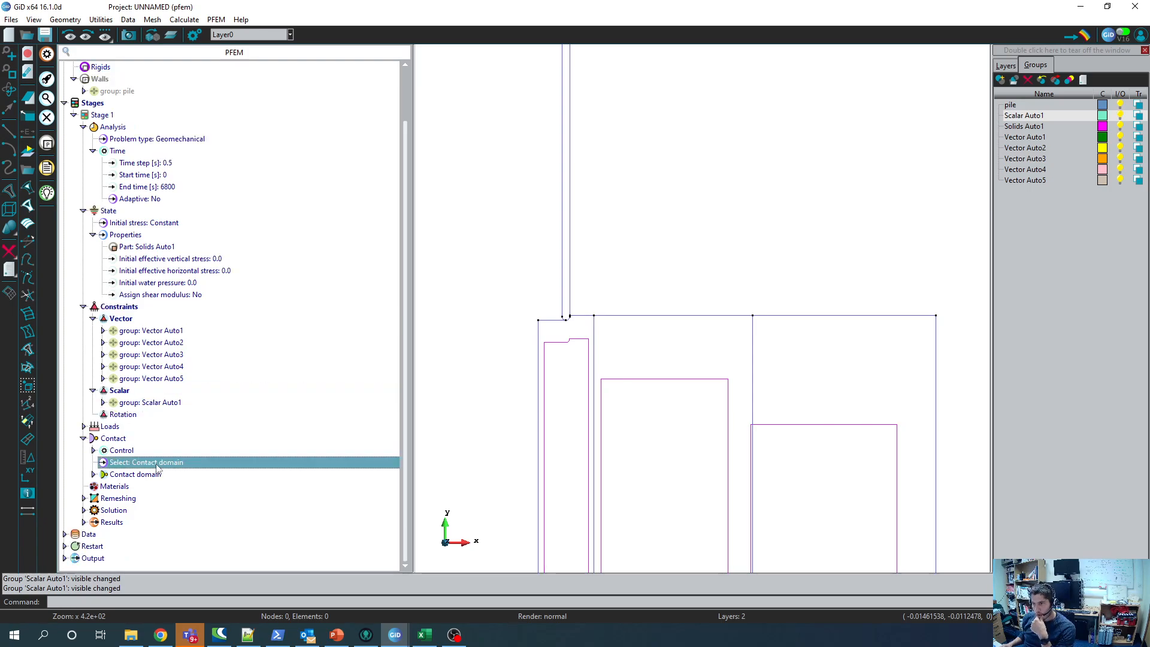
{"action": "left_click", "coordinate": [94, 451]}
{"action": "left_click", "coordinate": [94, 452]}
{"action": "left_click", "coordinate": [152, 463]}
{"action": "left_click", "coordinate": [152, 463]}
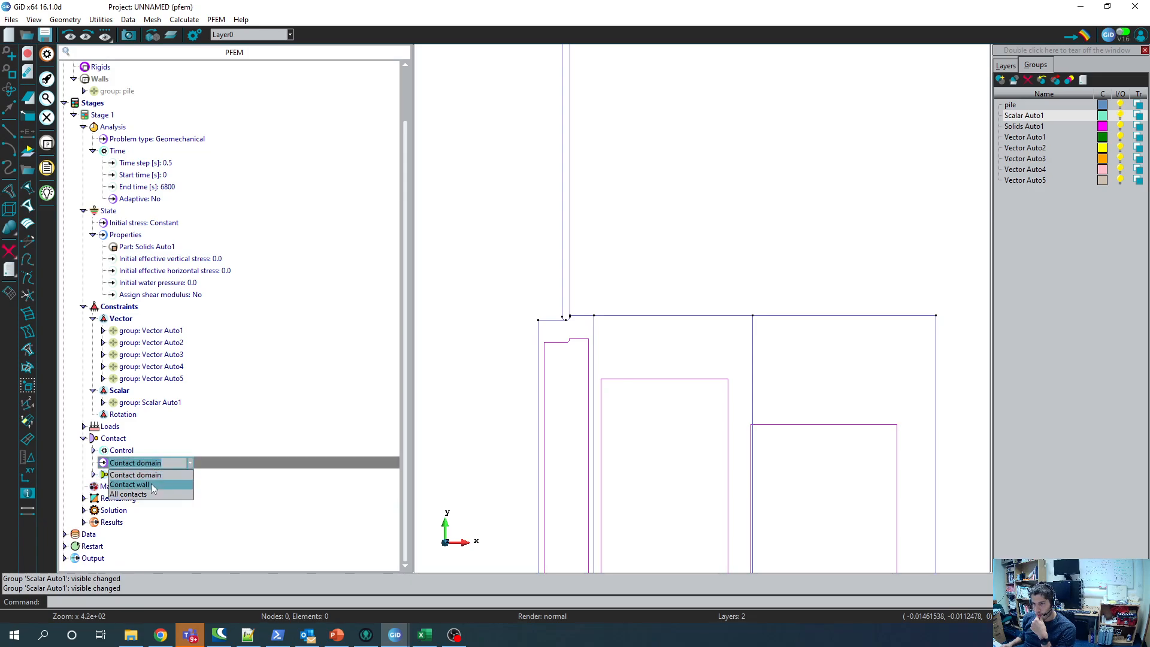
{"action": "left_click", "coordinate": [152, 486]}
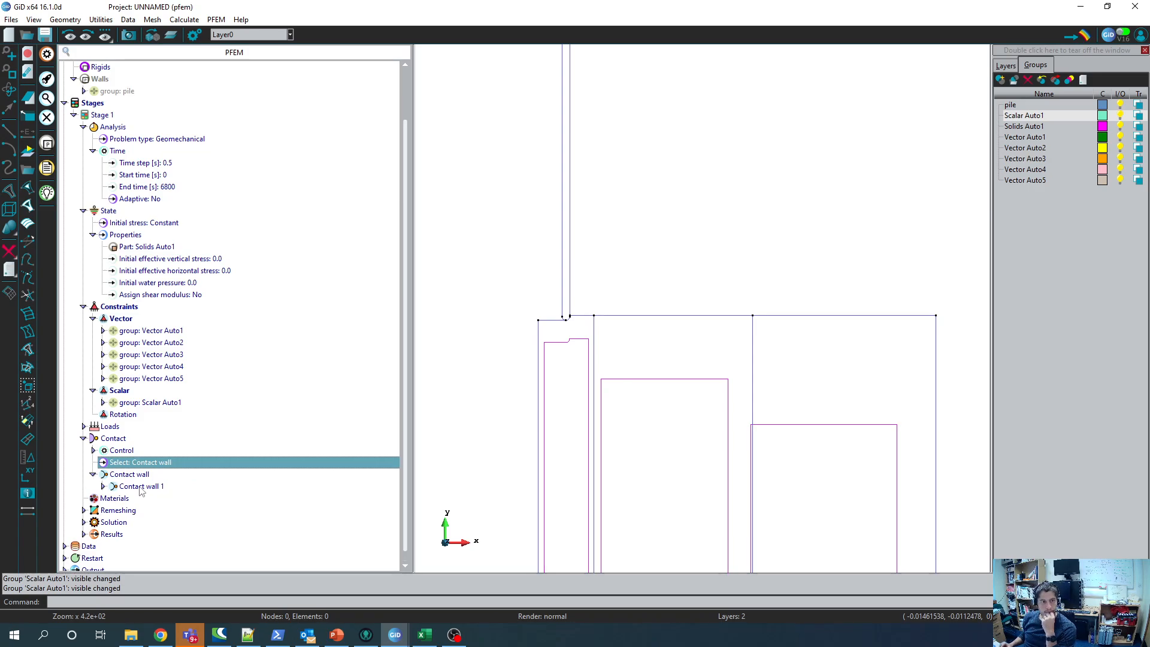
Step: Set the wall part of Contact wall 1 to pile and its secondary part to Solids Auto1
{"action": "double_click", "coordinate": [141, 487]}
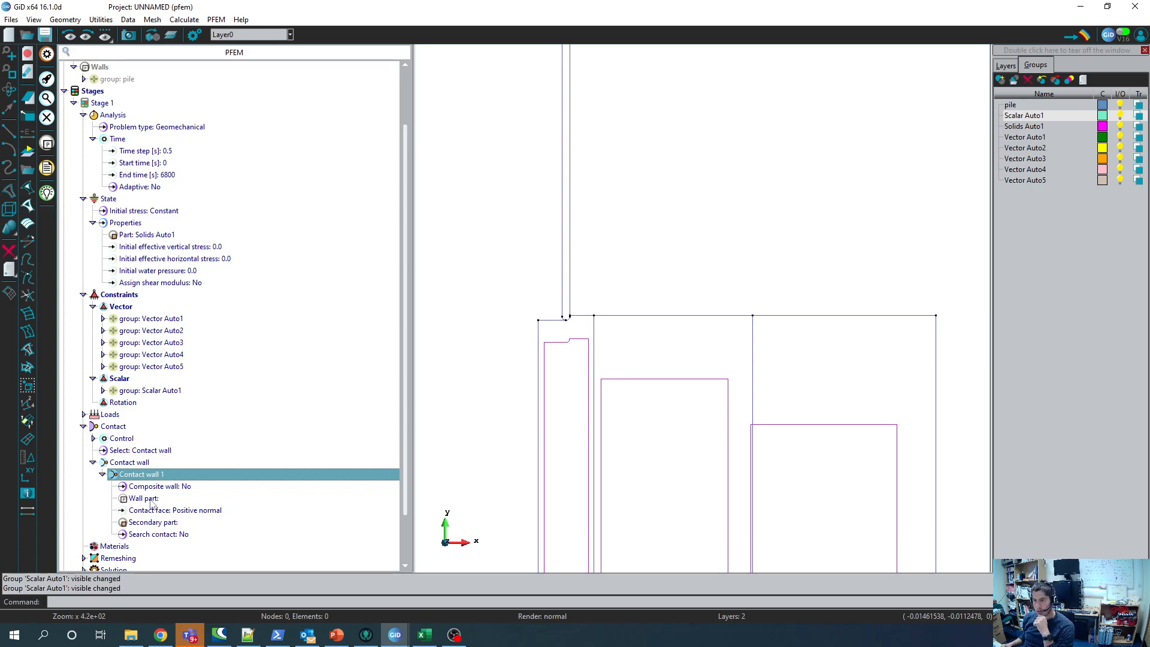
{"action": "left_click", "coordinate": [154, 500]}
{"action": "left_click", "coordinate": [154, 499]}
{"action": "left_click", "coordinate": [145, 512]}
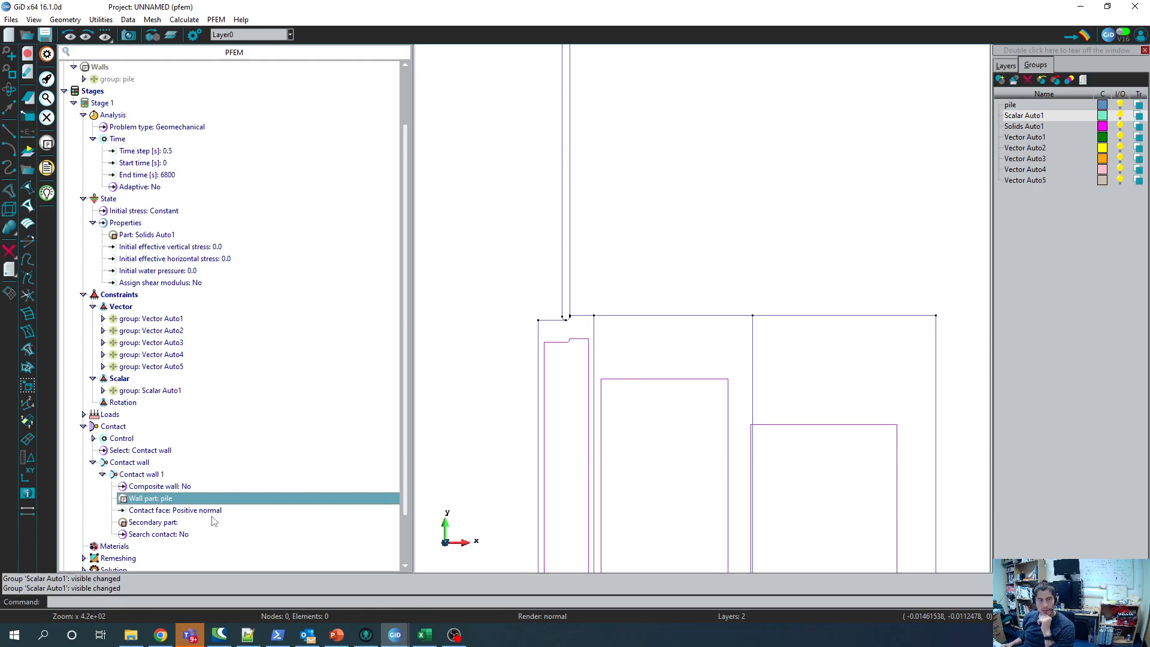
{"action": "left_click", "coordinate": [180, 523]}
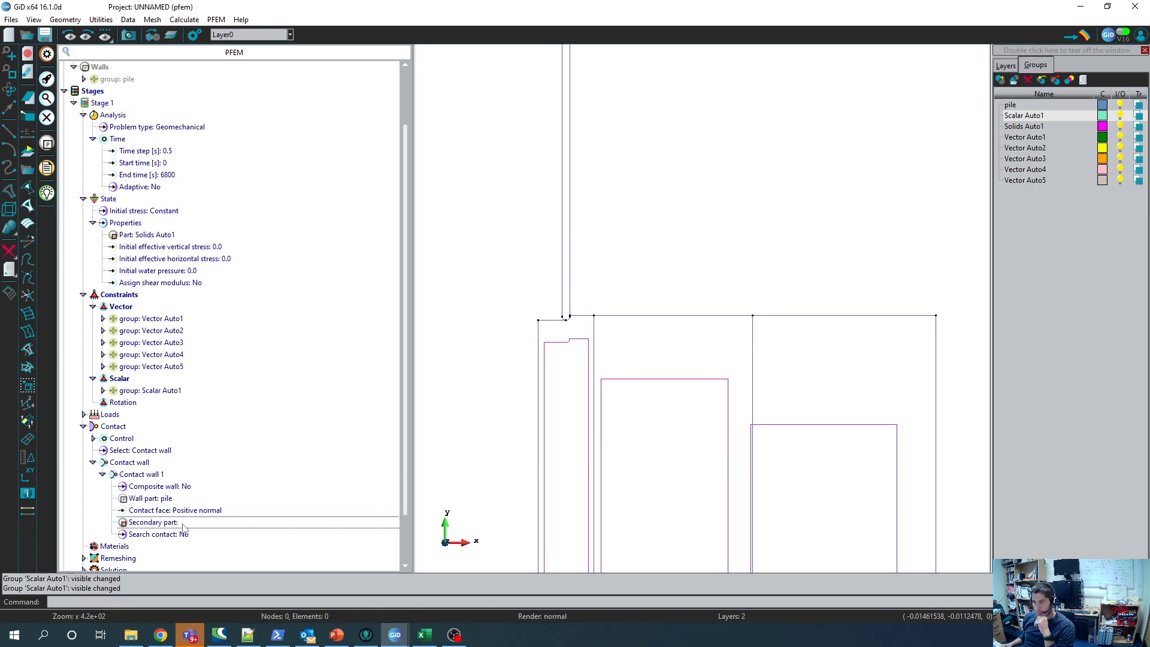
{"action": "left_click", "coordinate": [170, 527]}
{"action": "left_click", "coordinate": [145, 536]}
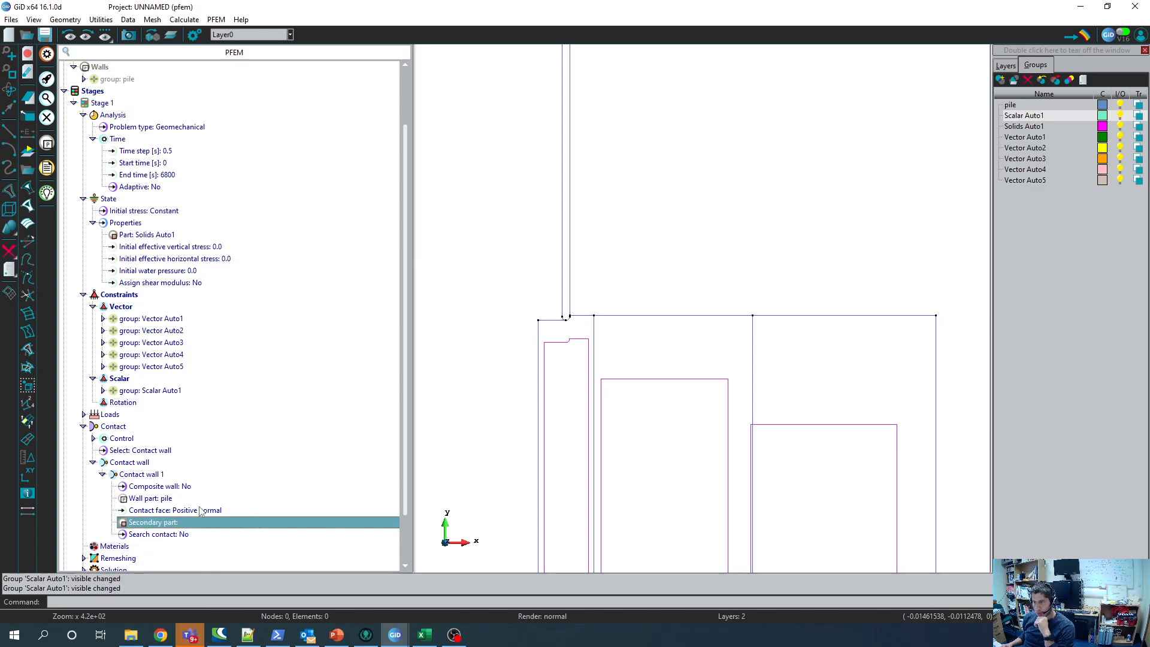
Step: Enable the contact search for Contact wall 1
{"action": "scroll", "coordinate": [174, 473], "scroll_direction": "down", "scroll_amount": 2}
{"action": "left_click", "coordinate": [167, 475]}
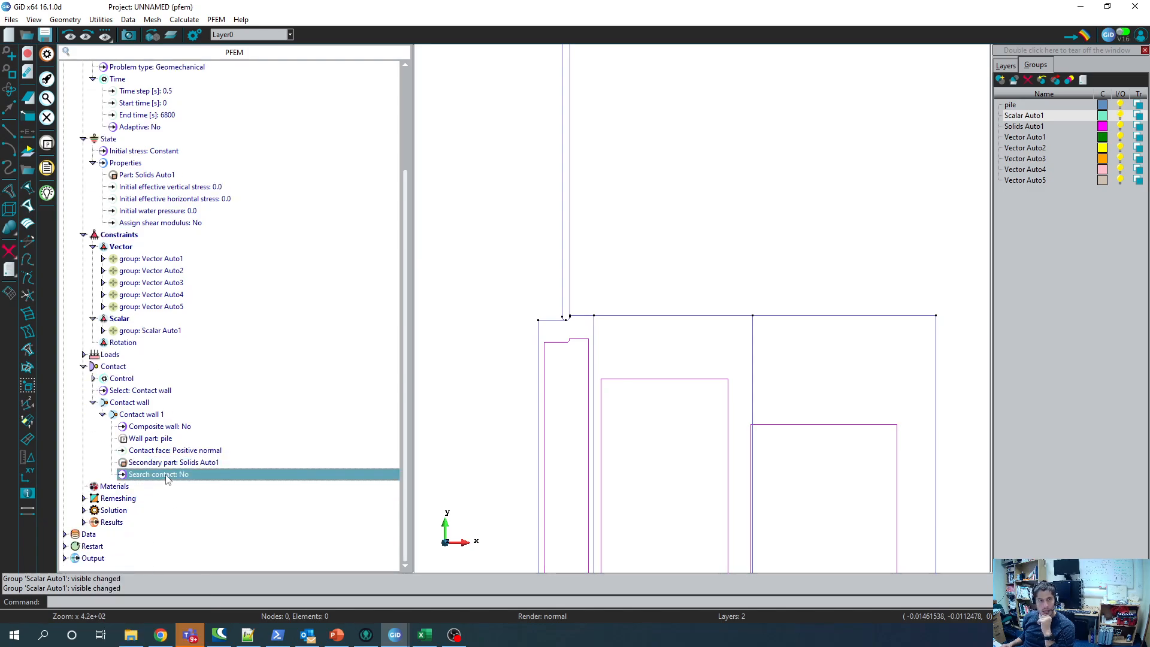
{"action": "left_click", "coordinate": [145, 477]}
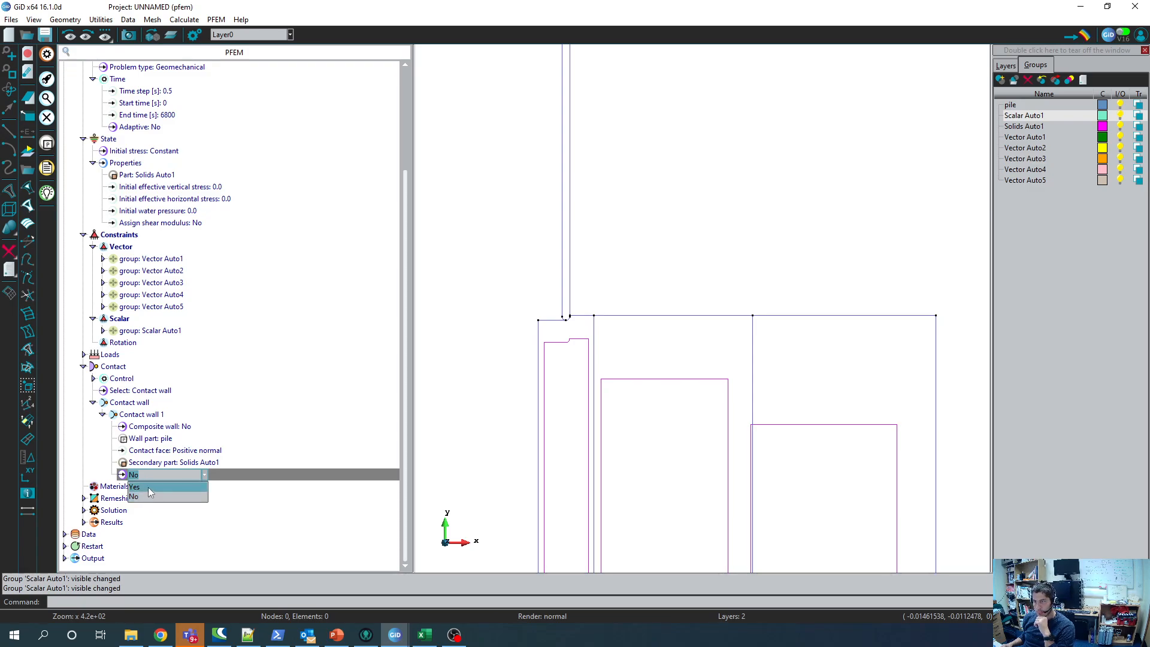
{"action": "left_click", "coordinate": [149, 487]}
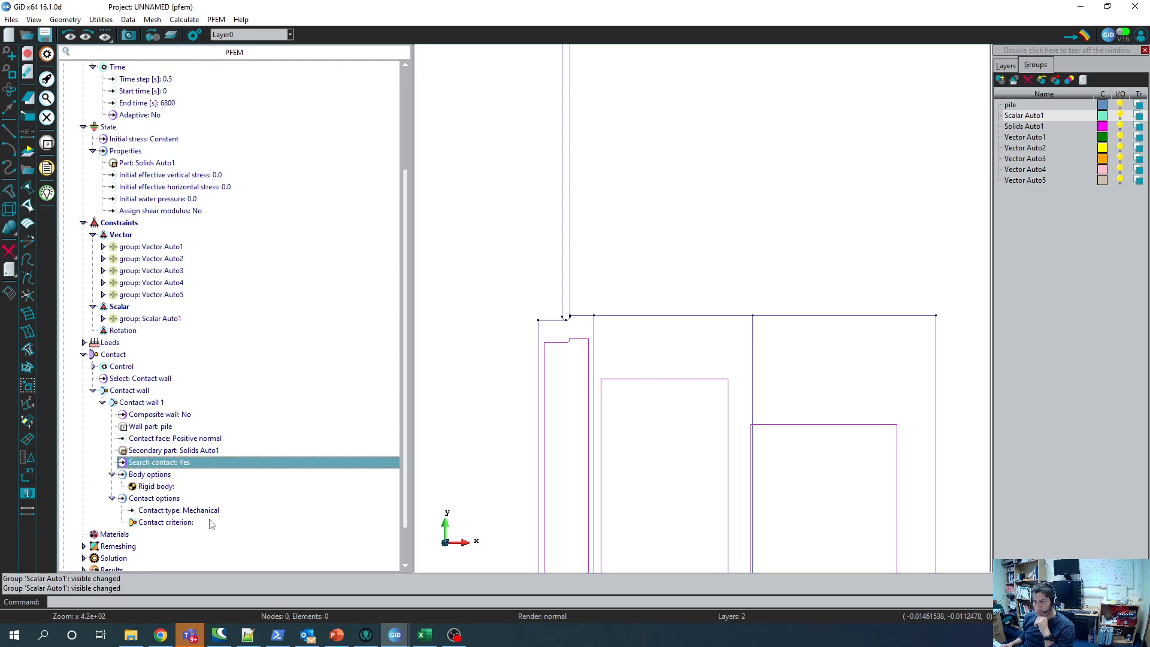
Step: Set the rigid body in Contact wall 1's body options to Wall 1
{"action": "scroll", "coordinate": [211, 524], "scroll_direction": "down", "scroll_amount": 1}
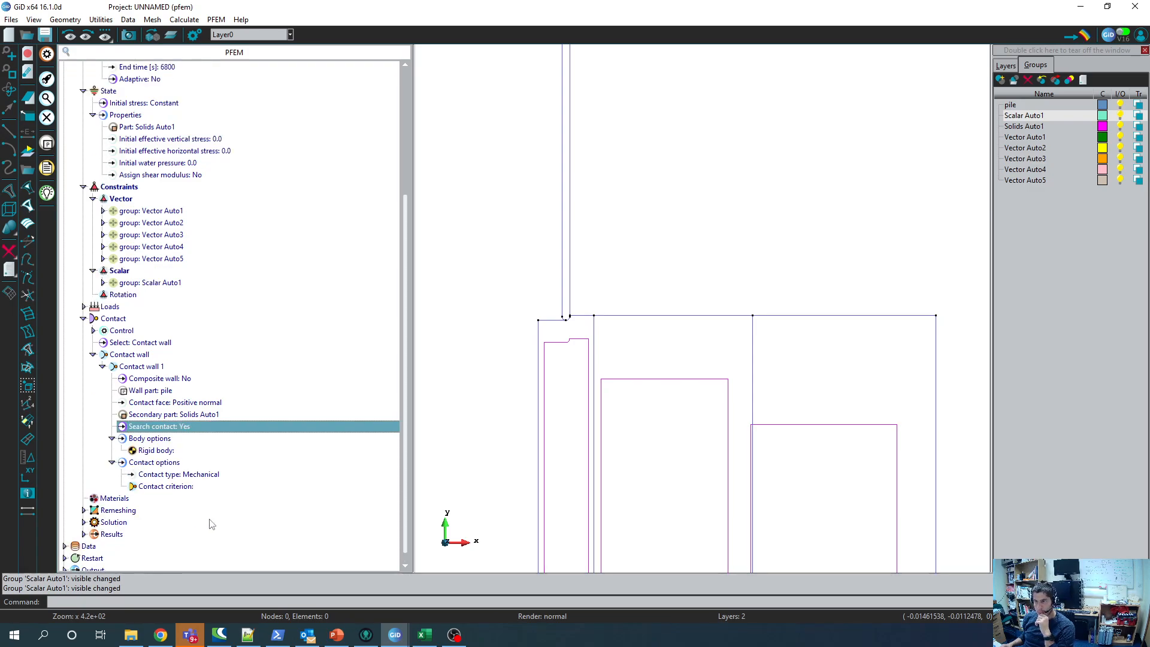
{"action": "left_click", "coordinate": [163, 454]}
{"action": "left_click", "coordinate": [163, 450]}
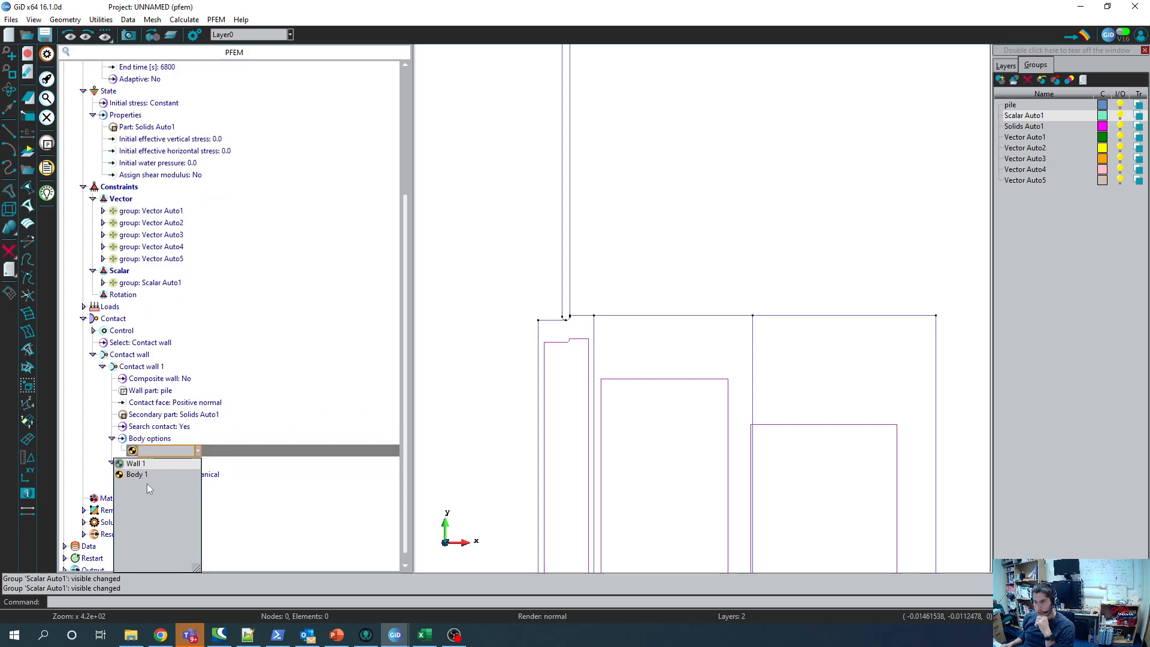
{"action": "left_click", "coordinate": [142, 465]}
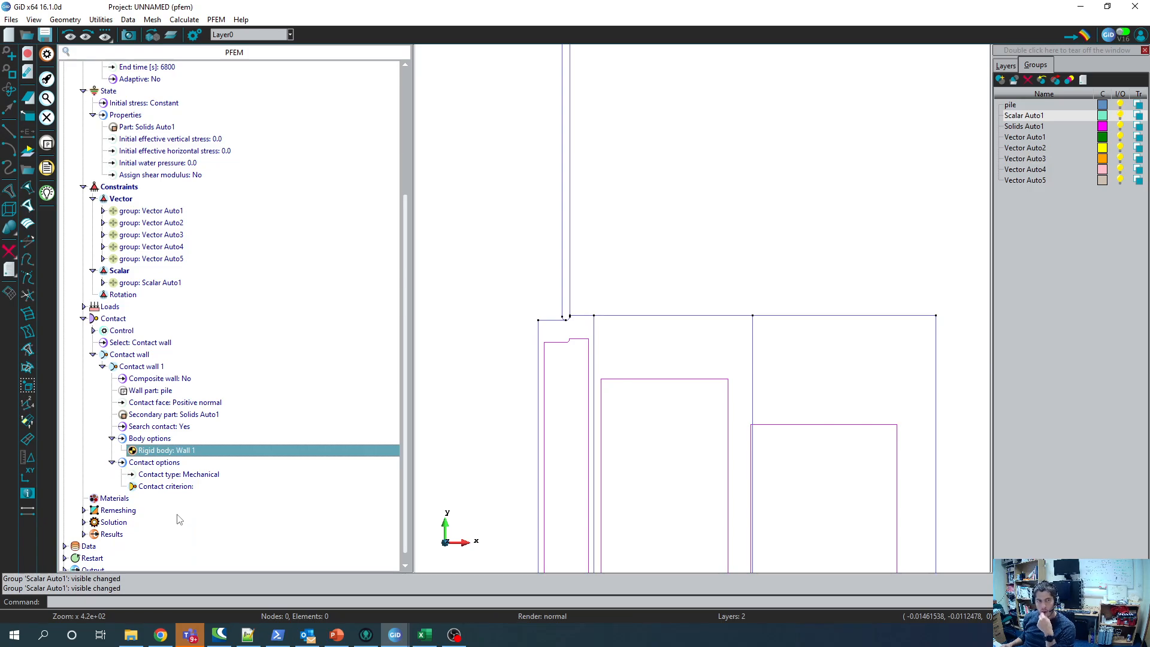
Step: Set Contact wall 1's contact type to Elasto-Plastic and its contact criterion to Criterion 1
{"action": "left_click", "coordinate": [193, 476]}
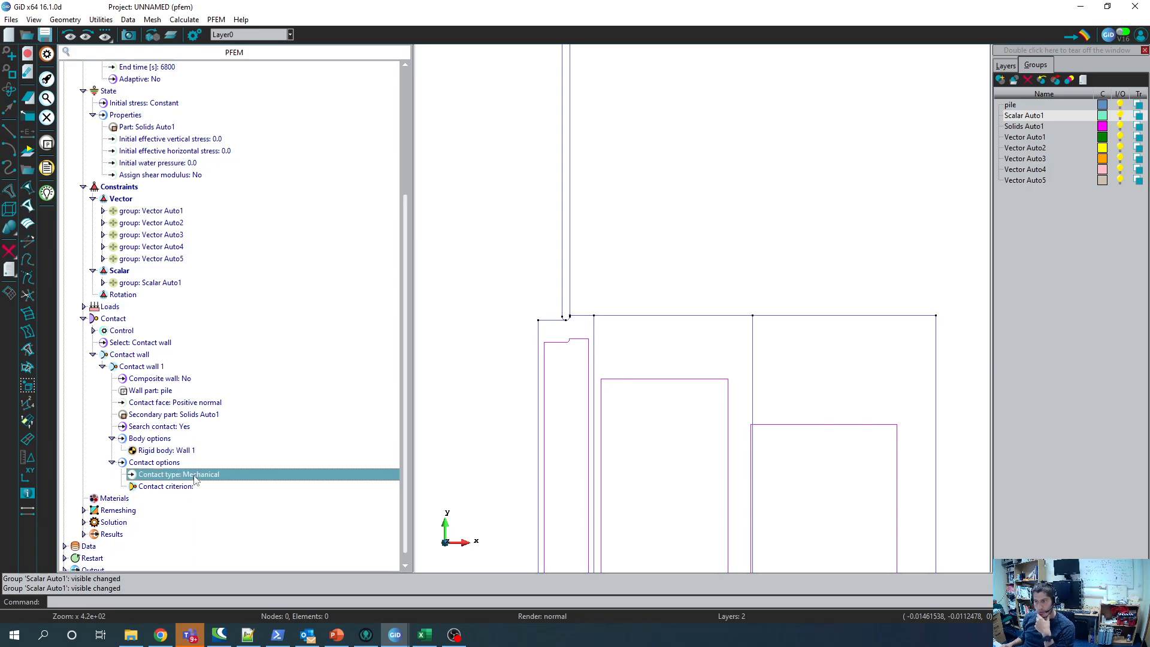
{"action": "left_click", "coordinate": [199, 477]}
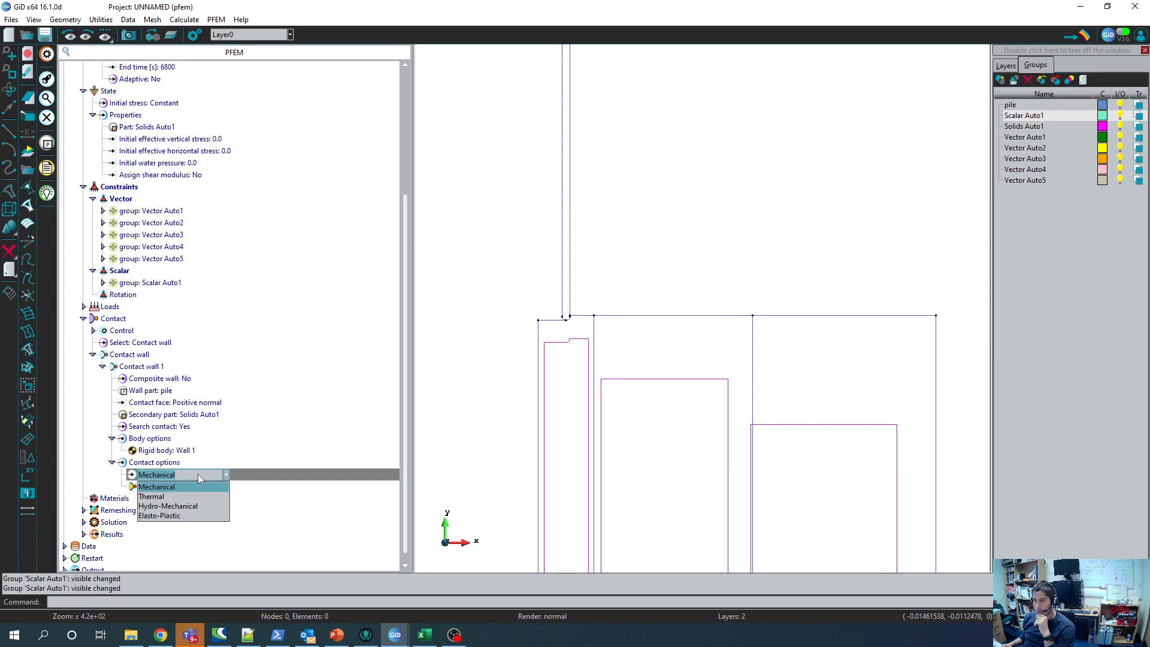
{"action": "left_click", "coordinate": [180, 517]}
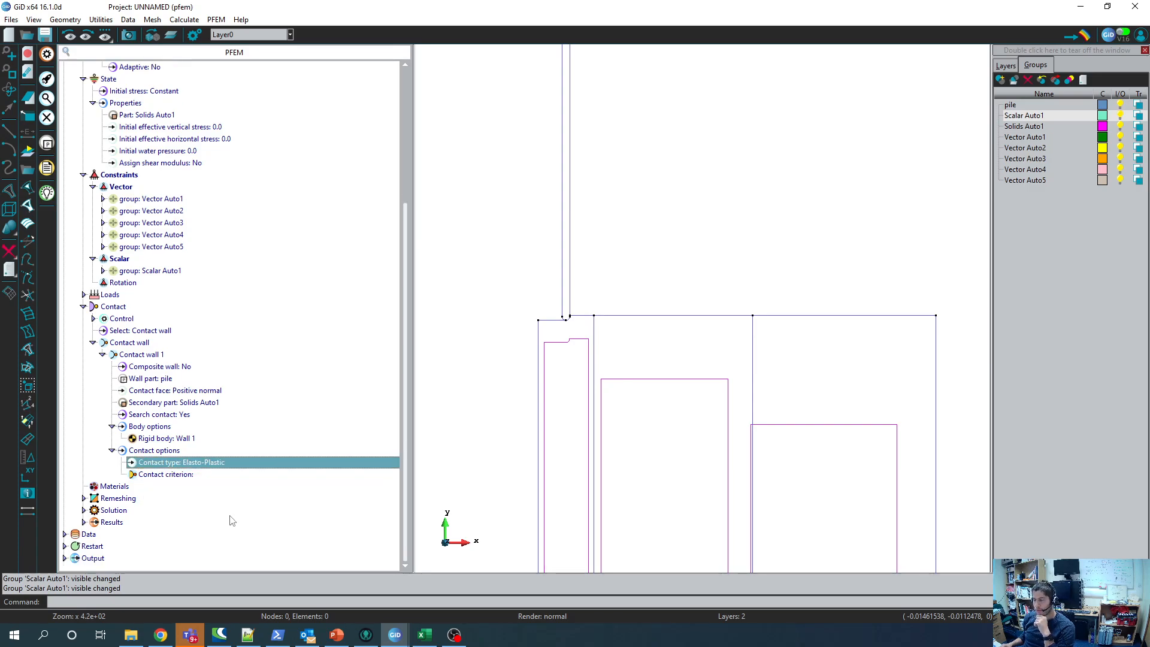
{"action": "double_click", "coordinate": [181, 477]}
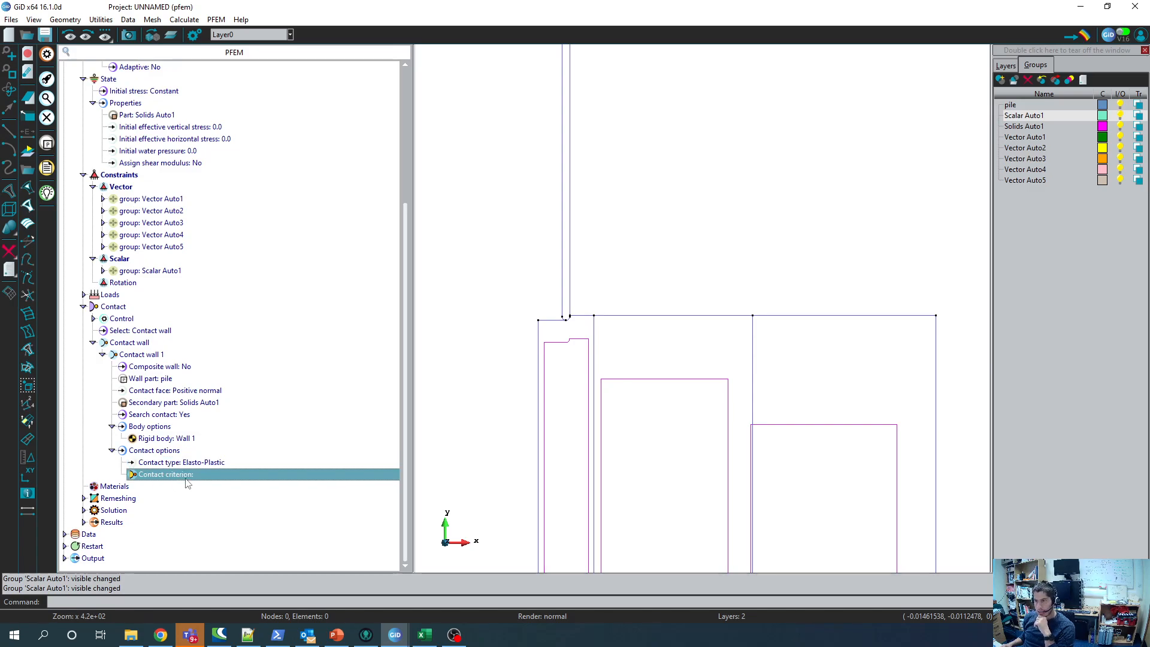
{"action": "left_click", "coordinate": [186, 478]}
{"action": "left_click", "coordinate": [154, 488]}
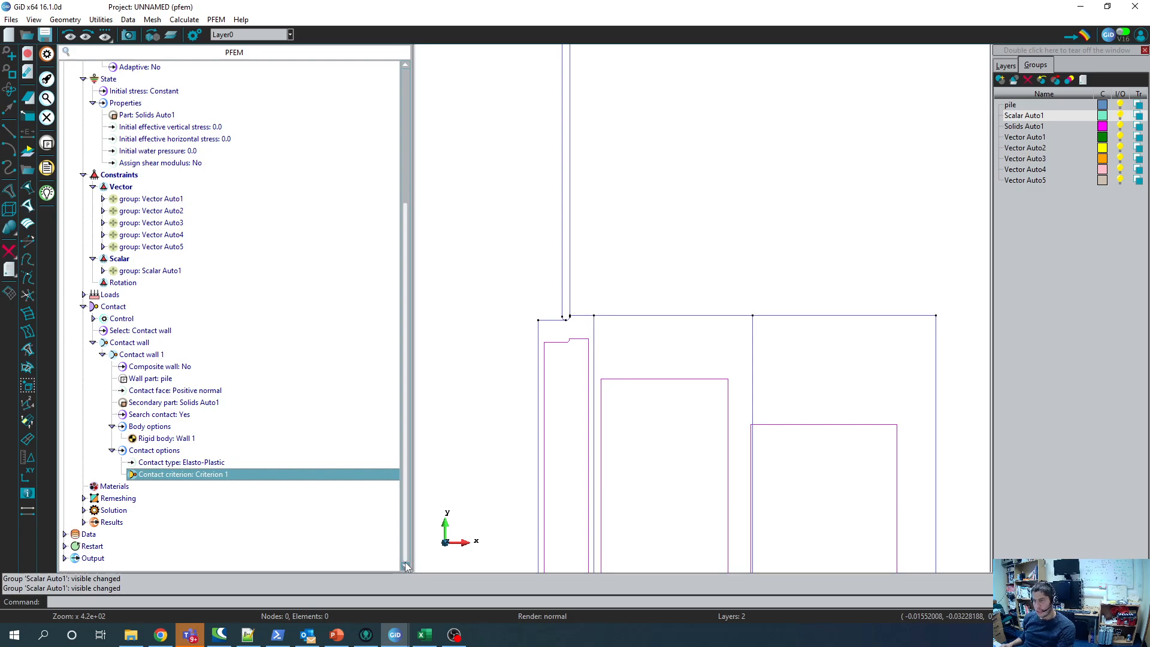
Step: Assign the Solid material in Stage 1 to the three soil surfaces as a new material group
{"action": "left_click", "coordinate": [114, 488]}
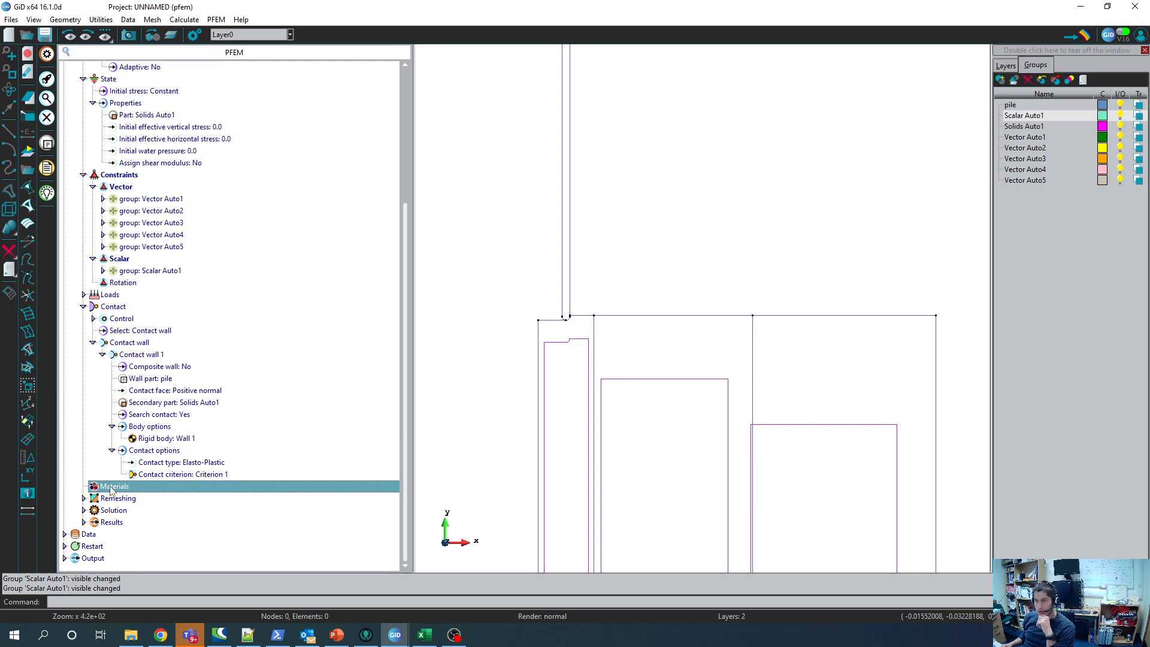
{"action": "double_click", "coordinate": [112, 488]}
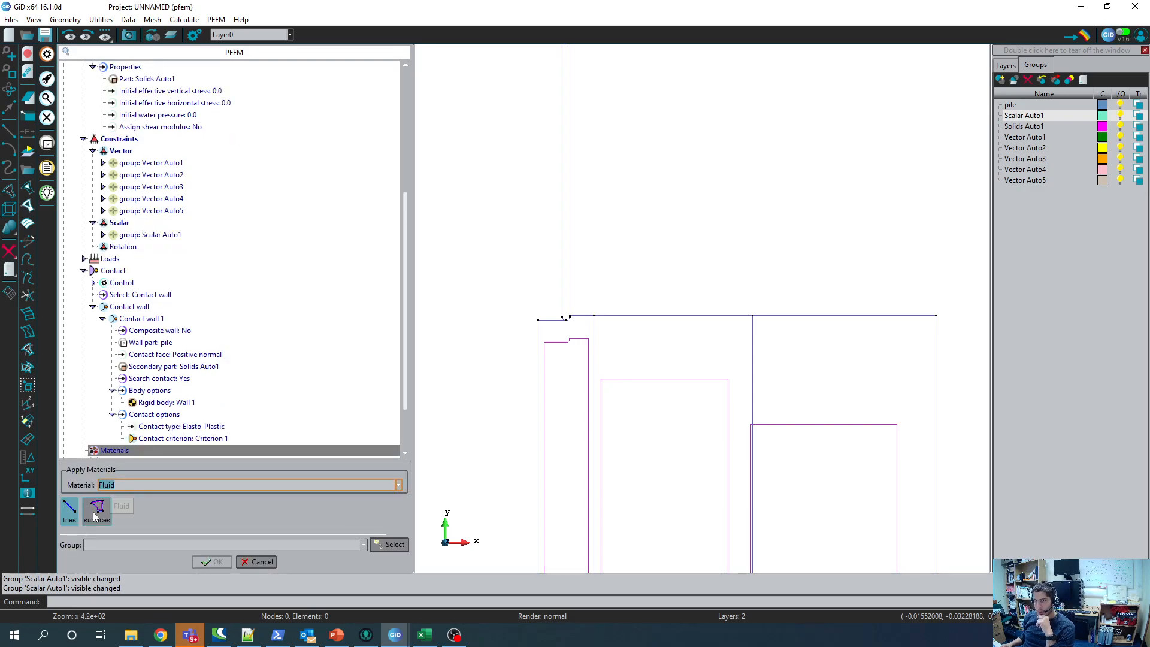
{"action": "left_click", "coordinate": [133, 486]}
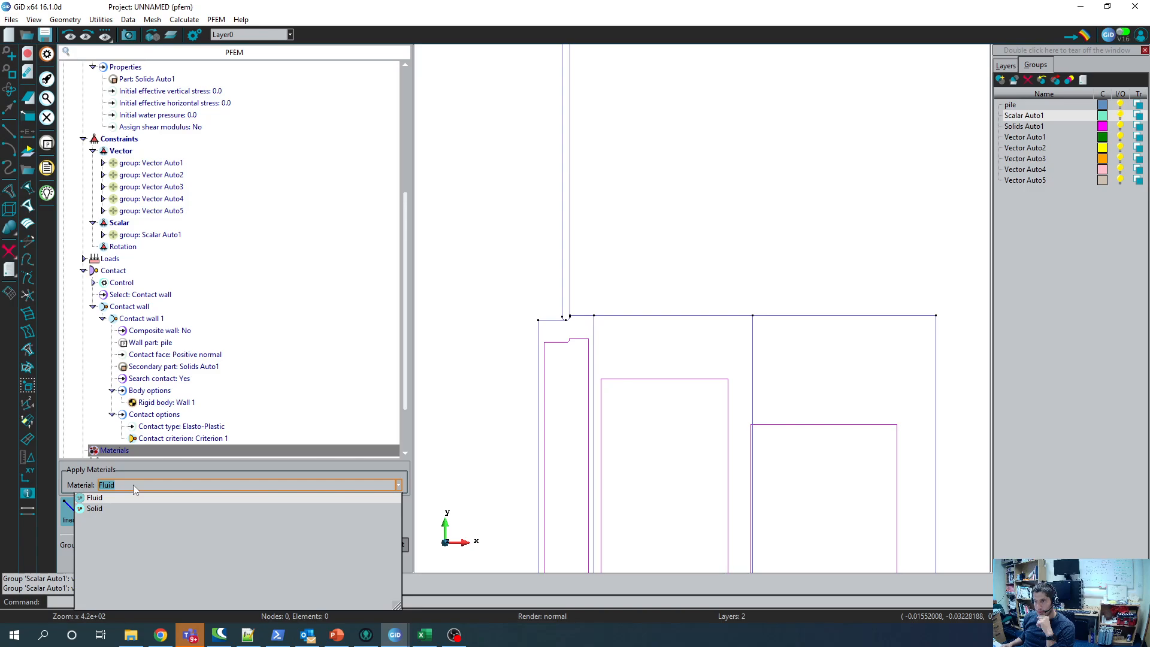
{"action": "left_click", "coordinate": [97, 507]}
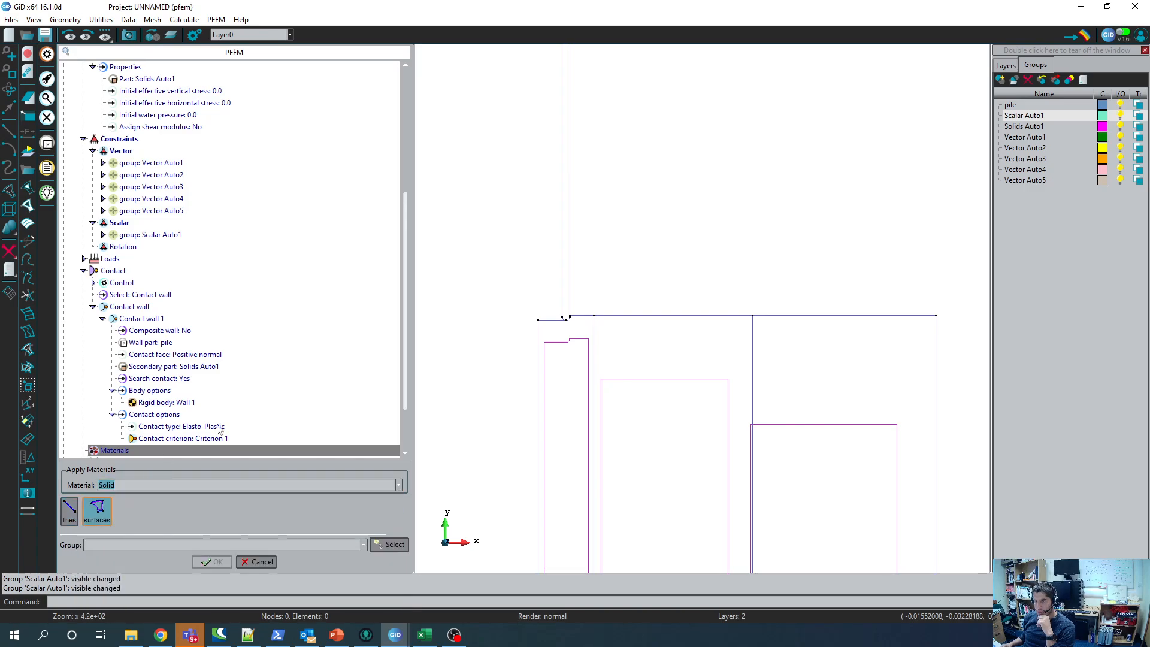
{"action": "scroll", "coordinate": [378, 399], "scroll_direction": "down", "scroll_amount": 3}
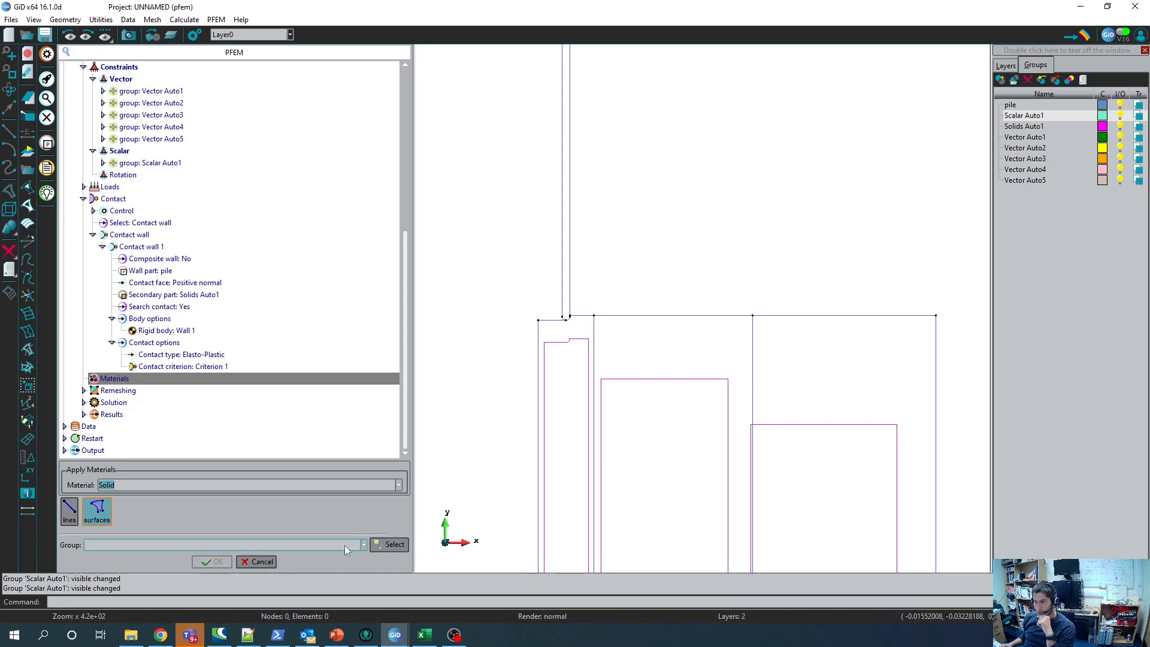
{"action": "left_click", "coordinate": [362, 545]}
{"action": "left_click", "coordinate": [362, 545]}
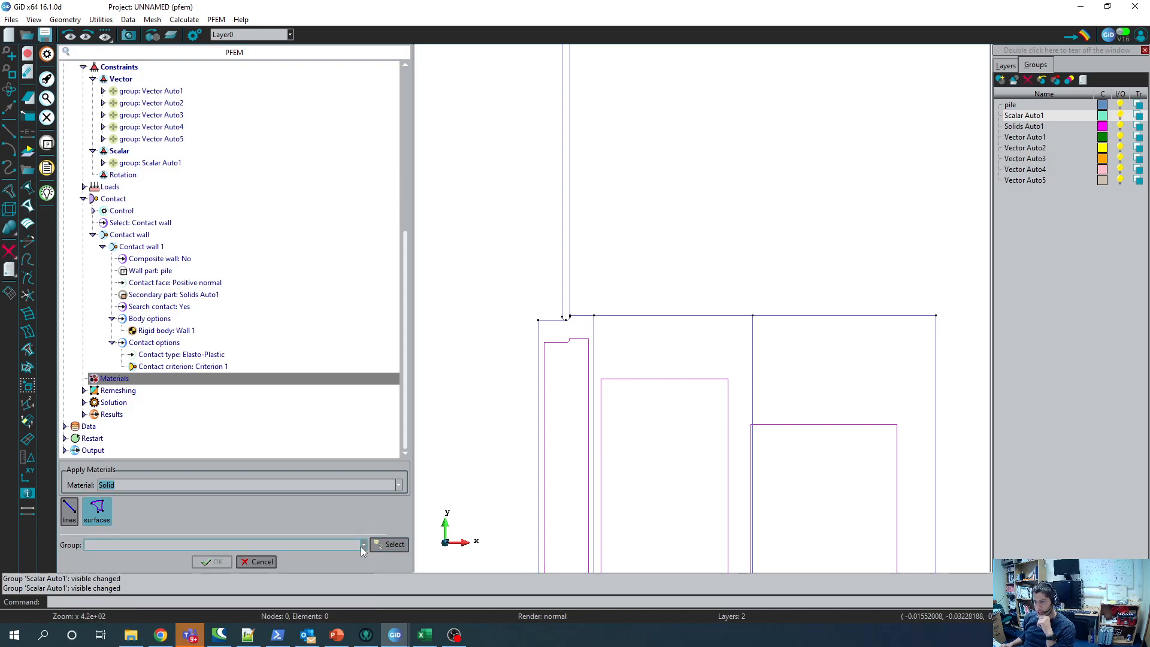
{"action": "left_click", "coordinate": [395, 545]}
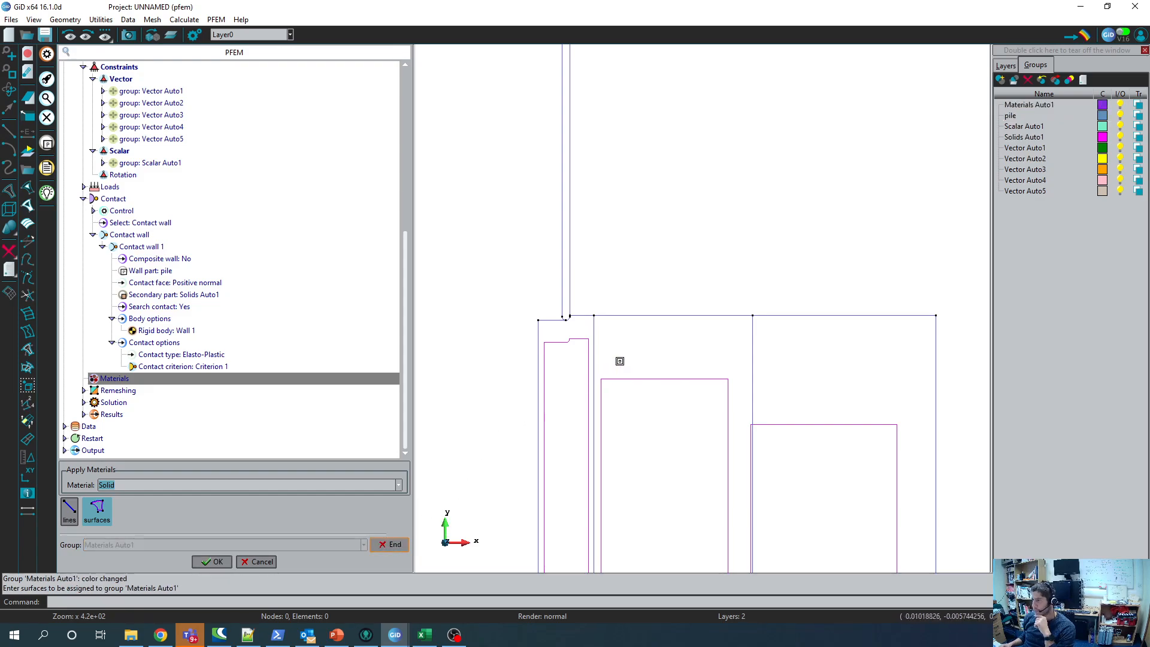
{"action": "left_click", "coordinate": [599, 376]}
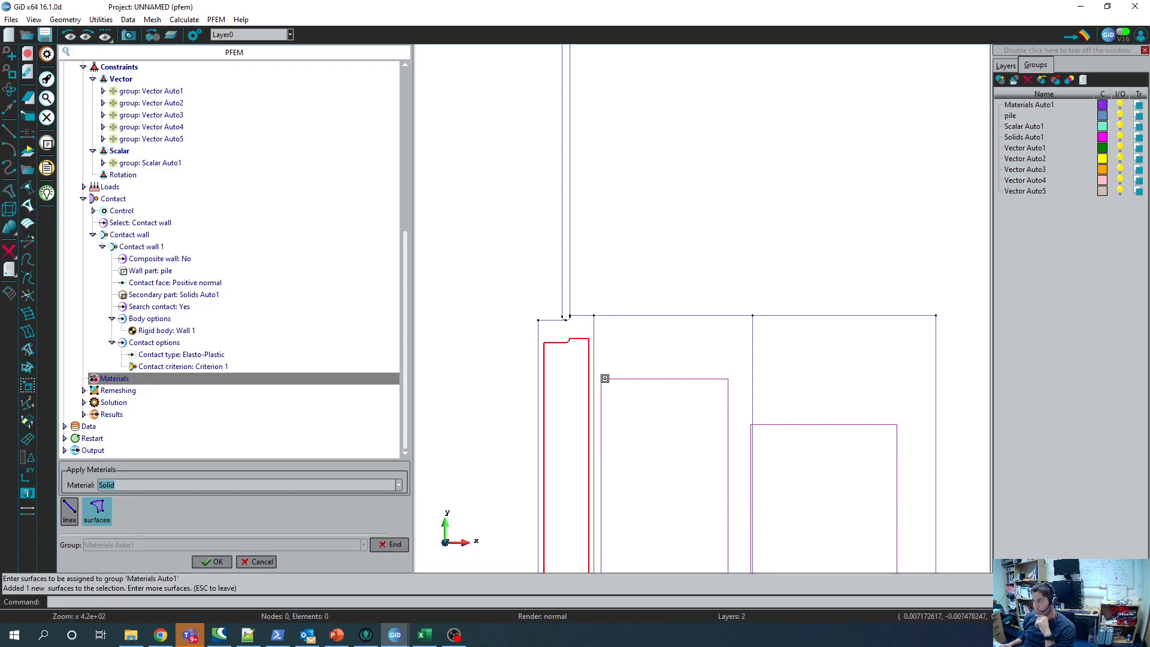
{"action": "left_click", "coordinate": [642, 379]}
{"action": "left_click", "coordinate": [804, 426]}
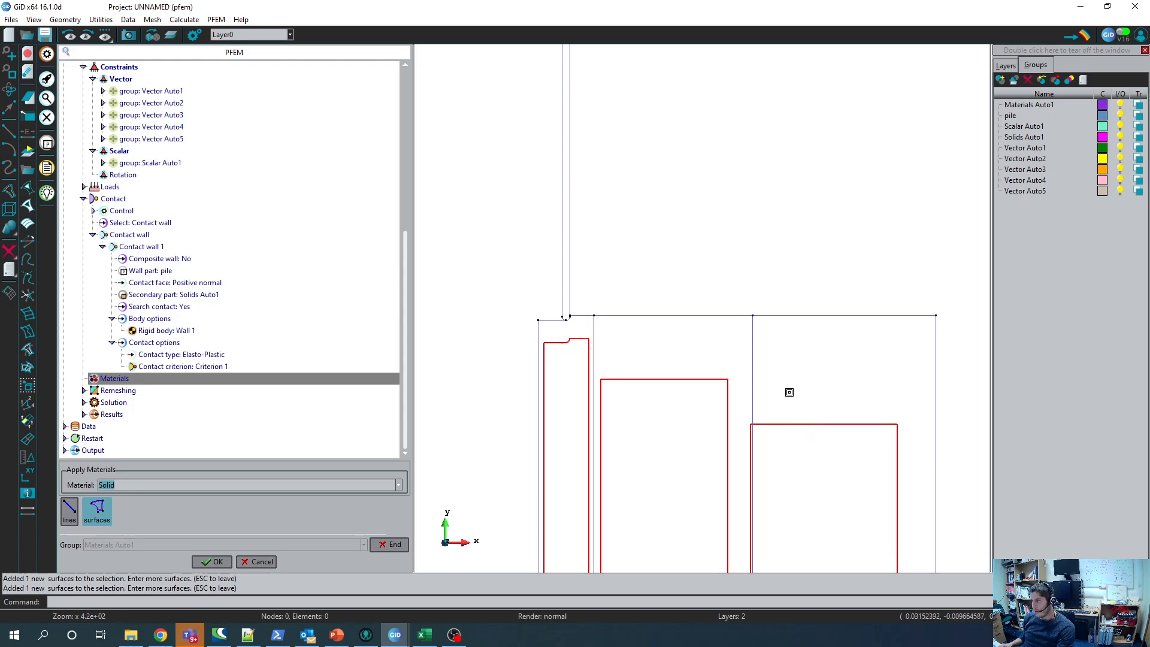
{"action": "key", "text": "Escape"}
{"action": "left_click", "coordinate": [216, 561]}
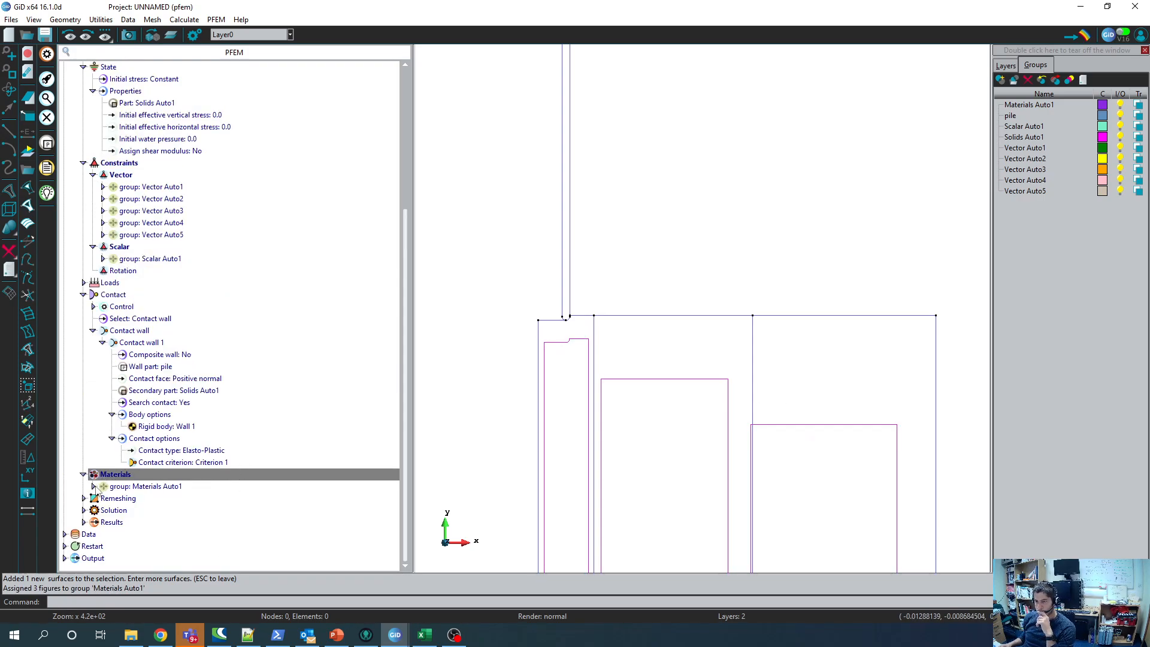
Step: Examine the material assigned to the Materials Auto1 group and the alternatives offered for it
{"action": "double_click", "coordinate": [158, 486]}
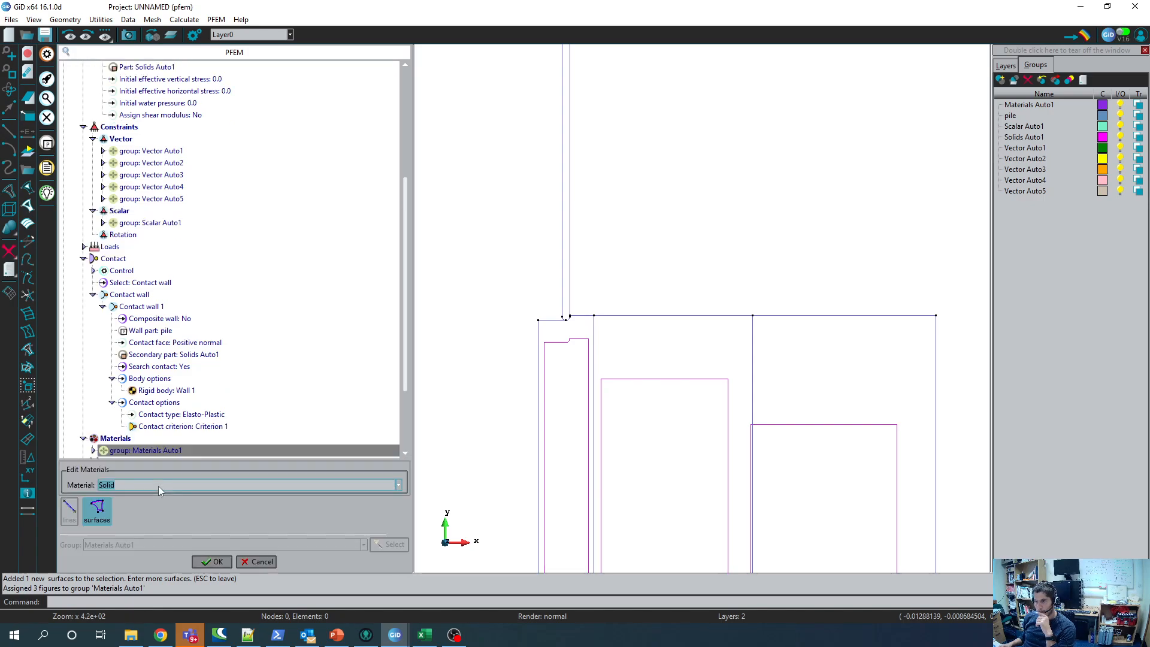
{"action": "left_click", "coordinate": [258, 562]}
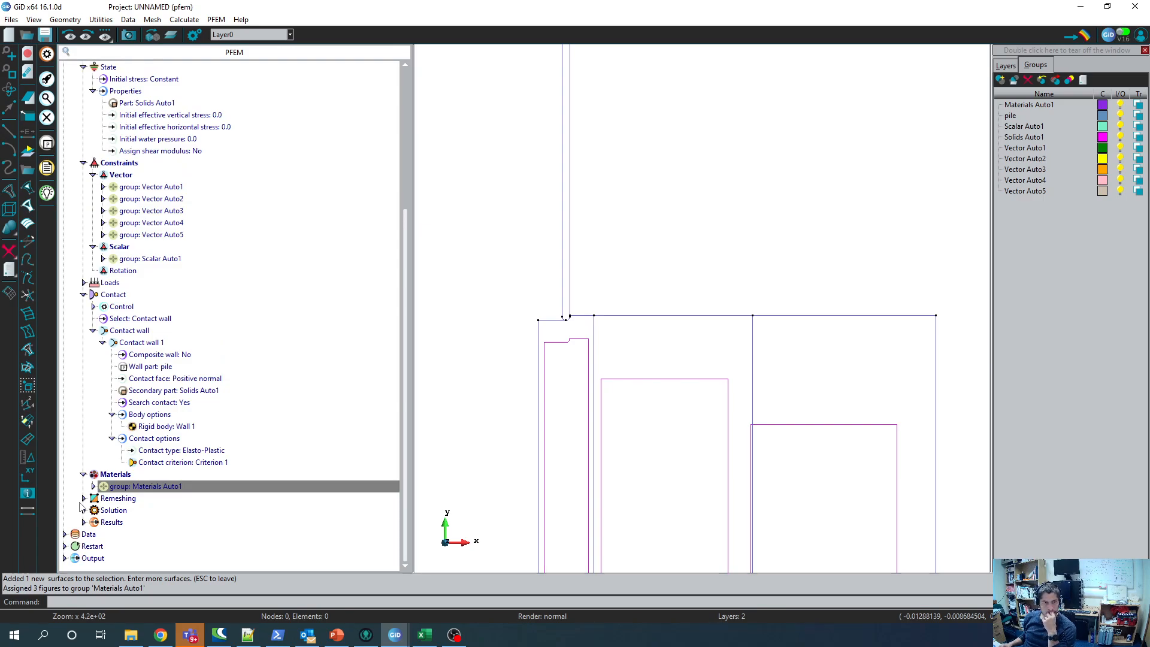
{"action": "left_click", "coordinate": [93, 486]}
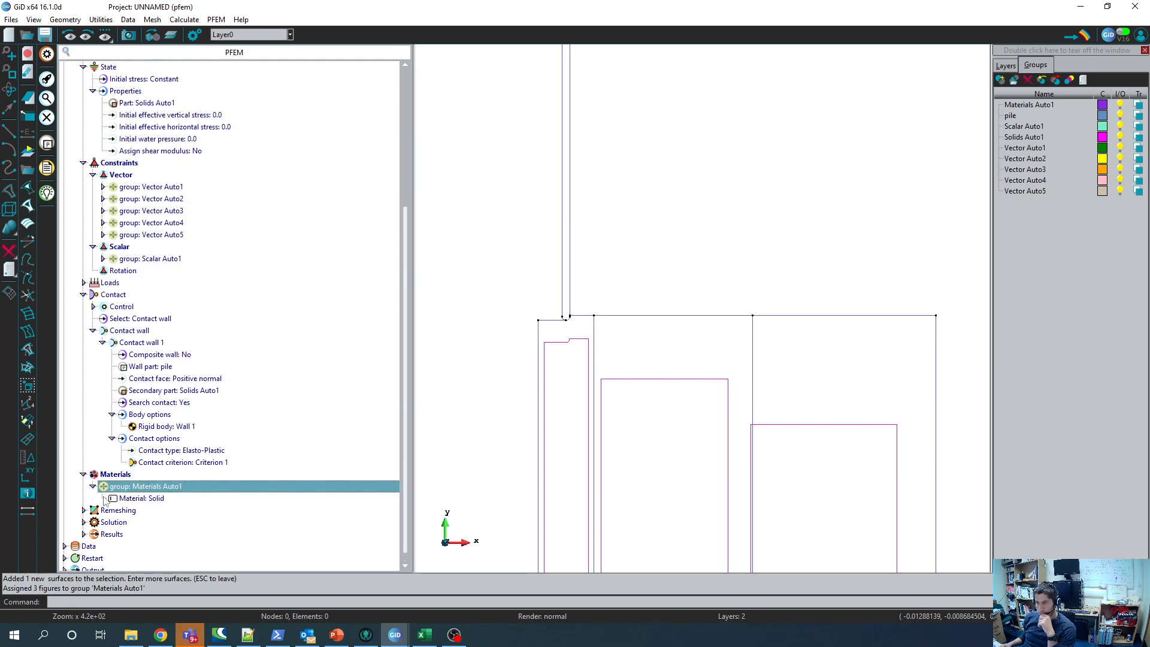
{"action": "left_click", "coordinate": [148, 501]}
{"action": "left_click", "coordinate": [155, 501]}
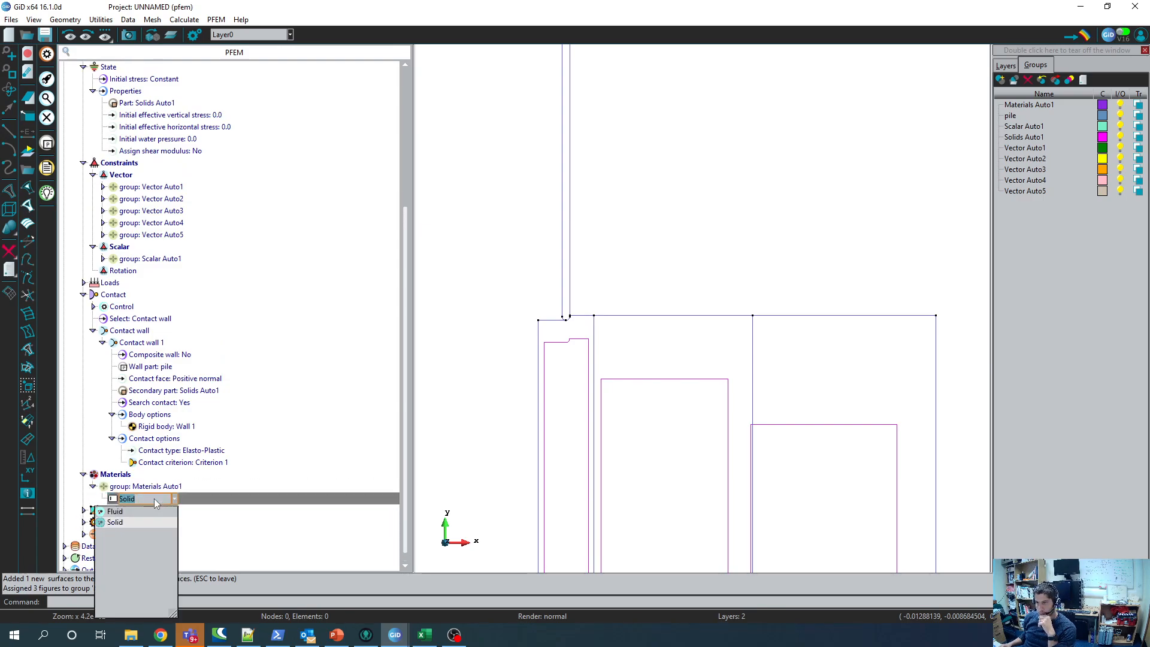
{"action": "left_click", "coordinate": [155, 499]}
{"action": "scroll", "coordinate": [225, 476], "scroll_direction": "up", "scroll_amount": 5}
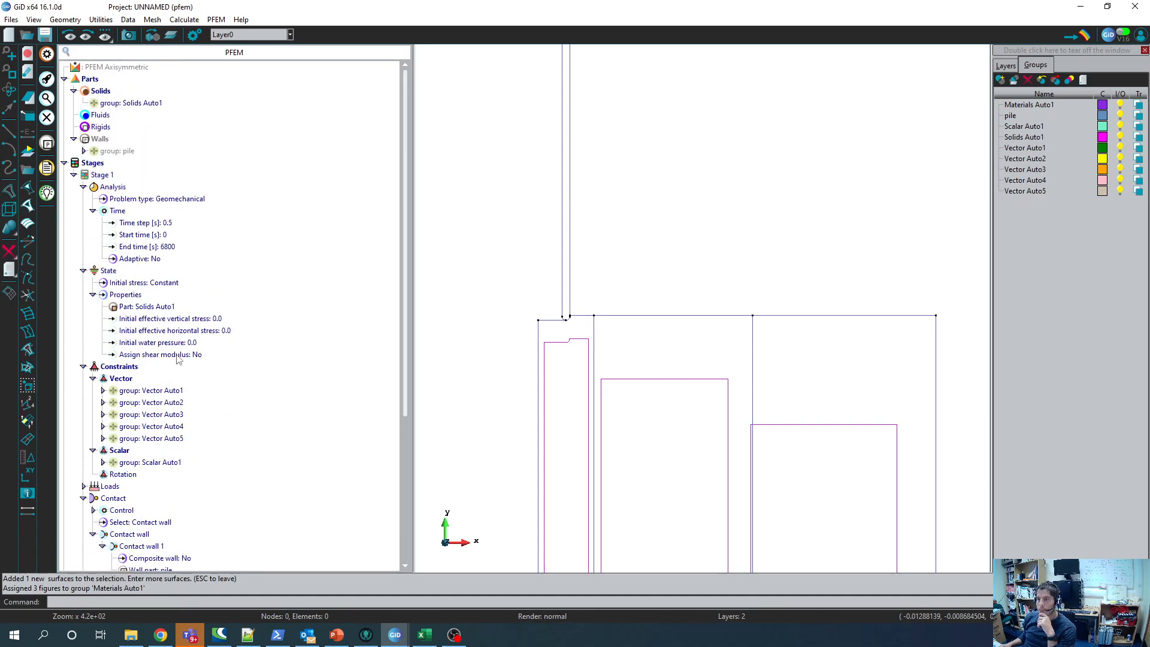
{"action": "scroll", "coordinate": [177, 360], "scroll_direction": "down", "scroll_amount": 5}
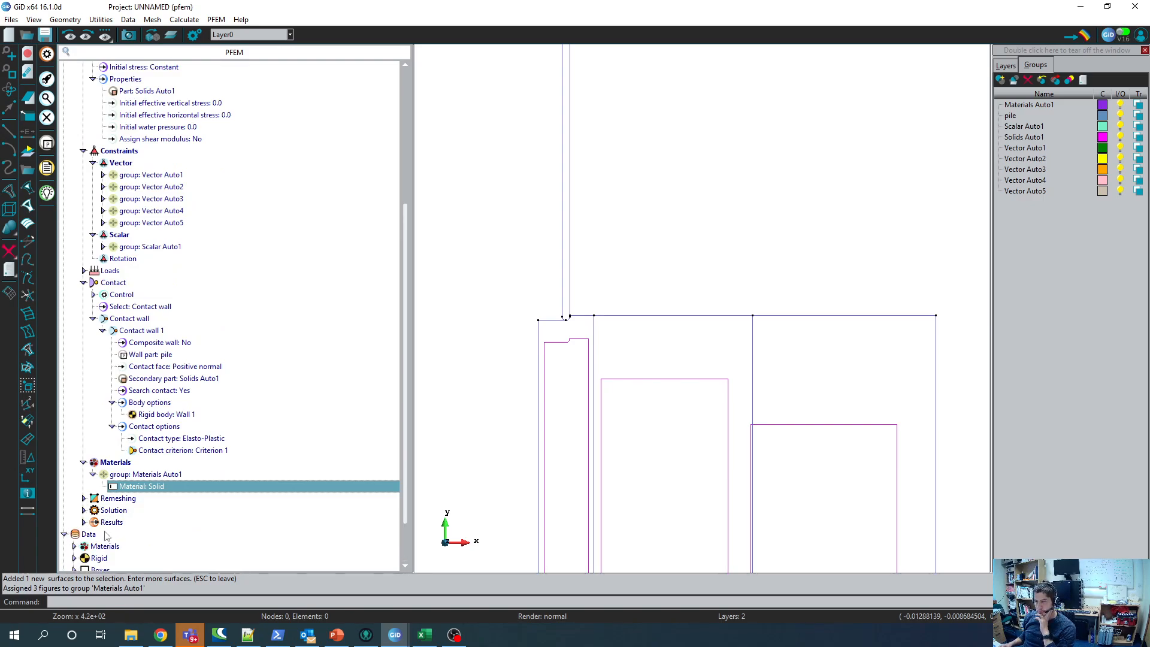
Step: Open the import/export of the Data materials and load the Structured_Clay XML file from the soils folder as the import source
{"action": "left_click", "coordinate": [65, 534]}
{"action": "left_click", "coordinate": [74, 487]}
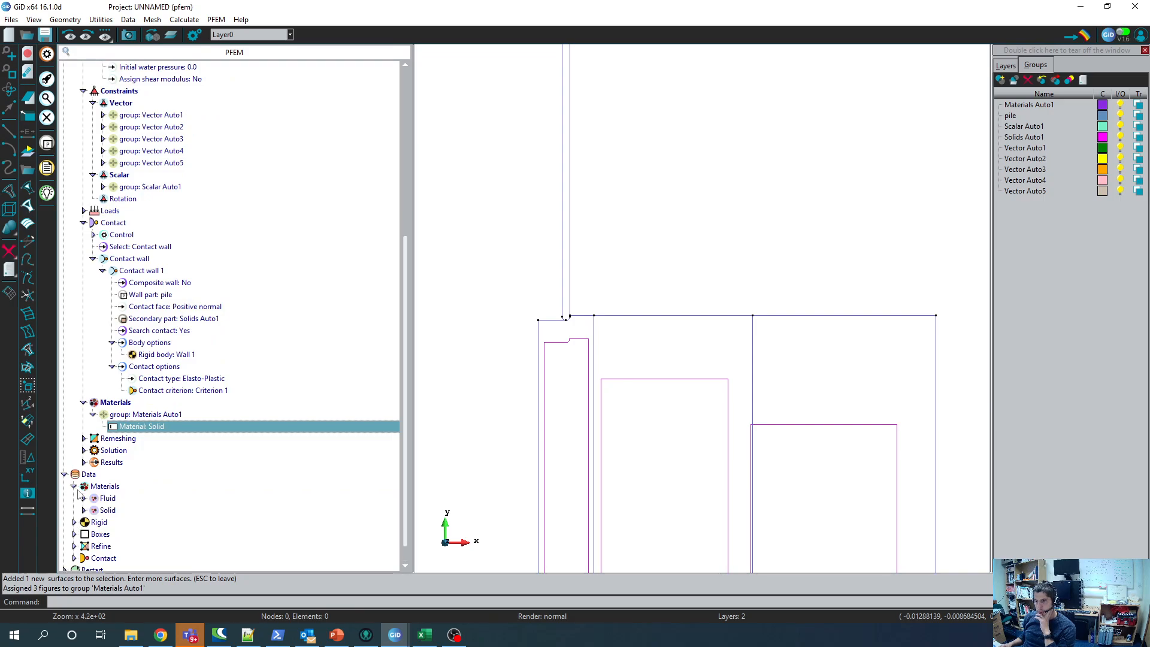
{"action": "scroll", "coordinate": [82, 520], "scroll_direction": "down", "scroll_amount": 2}
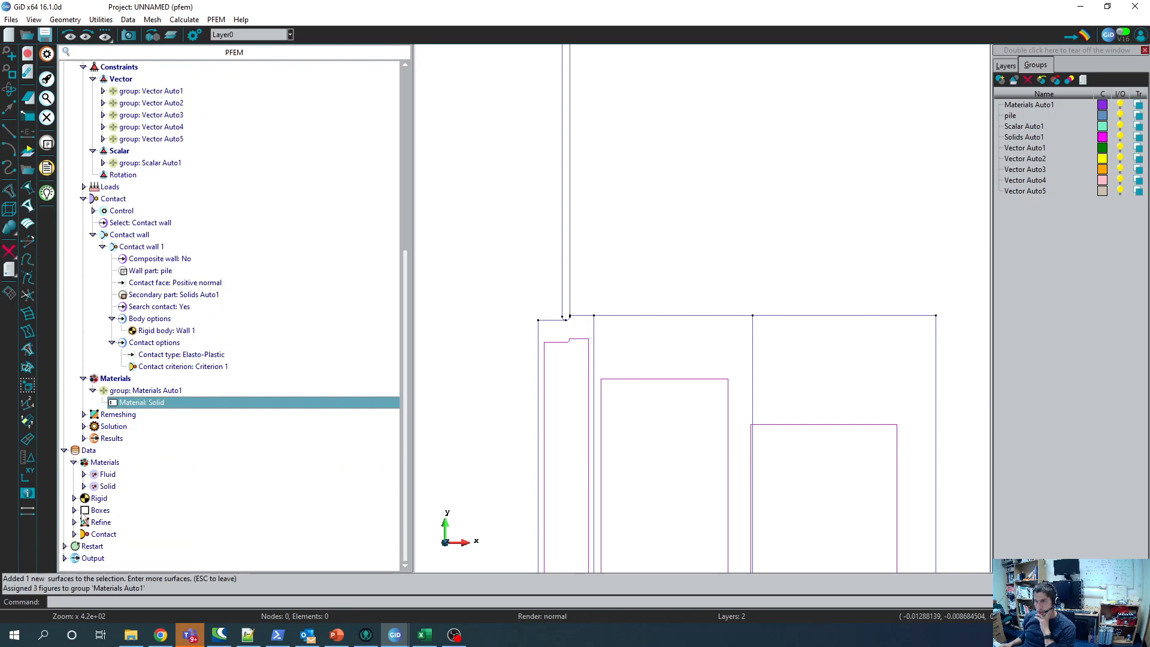
{"action": "left_click", "coordinate": [83, 488]}
{"action": "left_click", "coordinate": [82, 489]}
{"action": "right_click", "coordinate": [106, 463]}
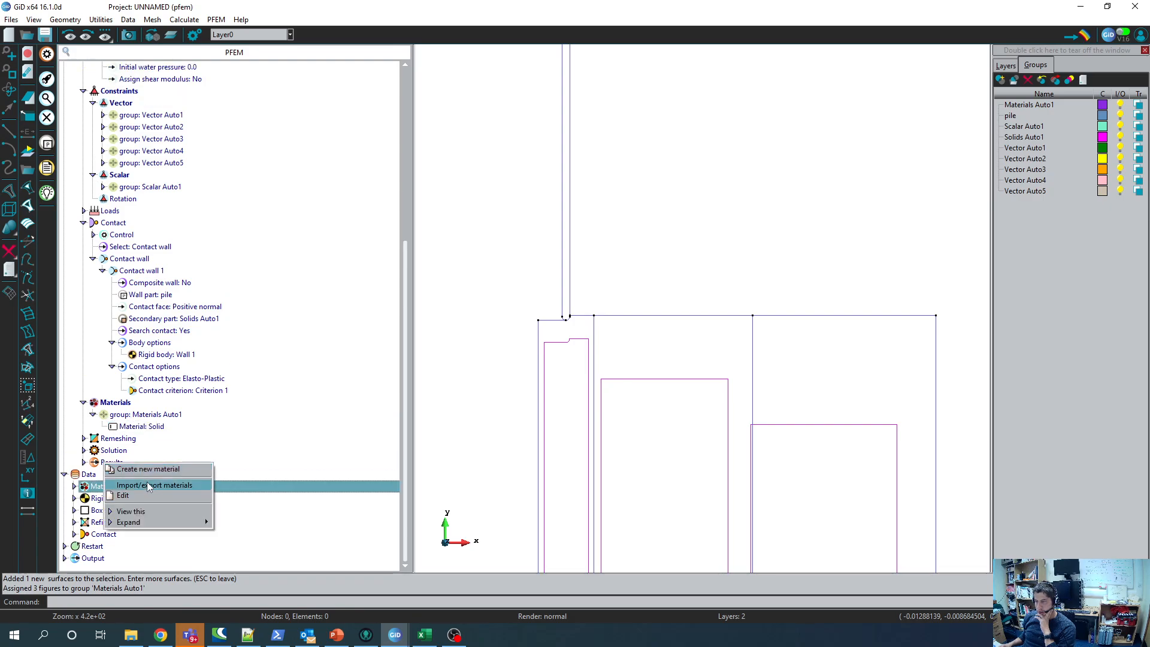
{"action": "left_click", "coordinate": [148, 487]}
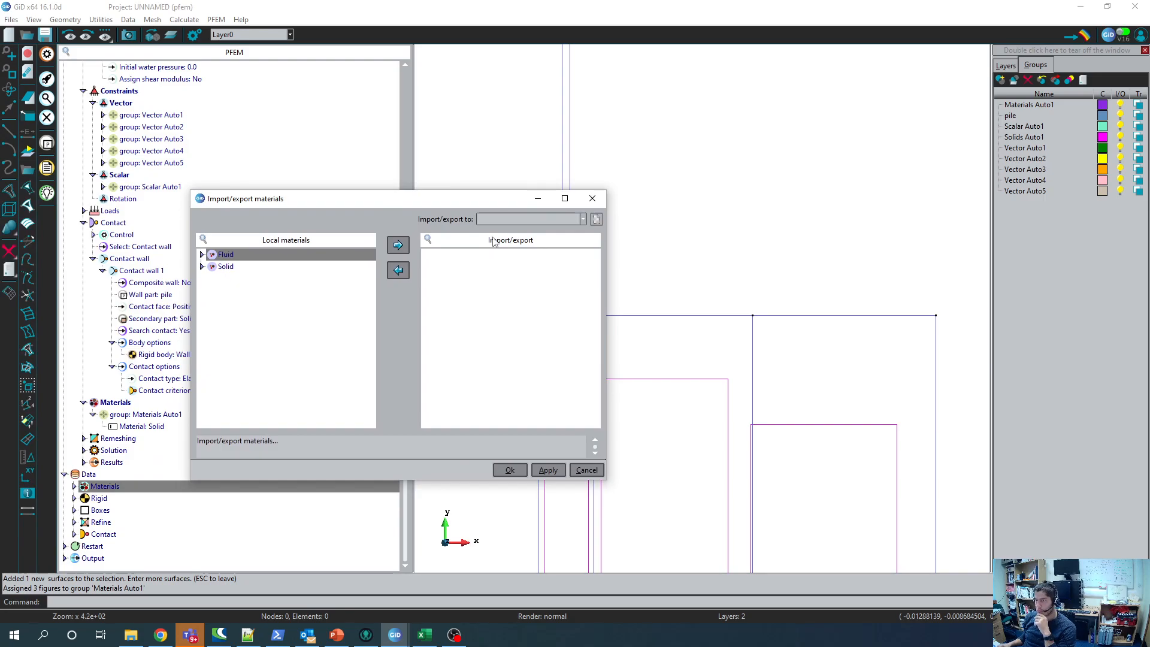
{"action": "left_click", "coordinate": [493, 218]}
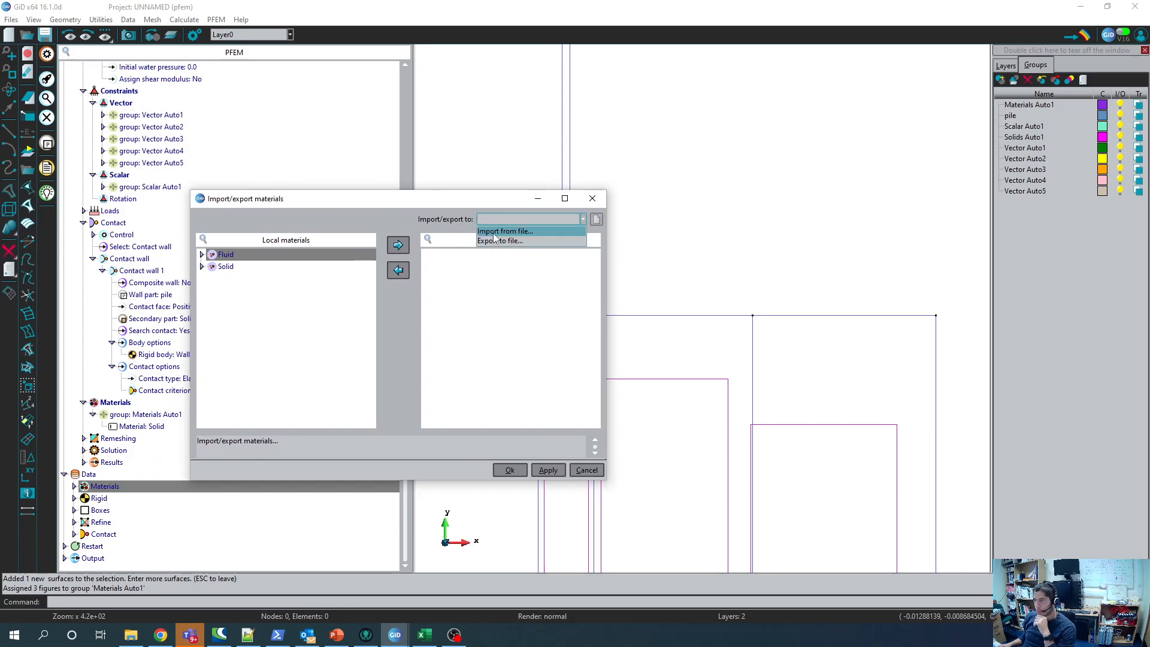
{"action": "left_click", "coordinate": [500, 231]}
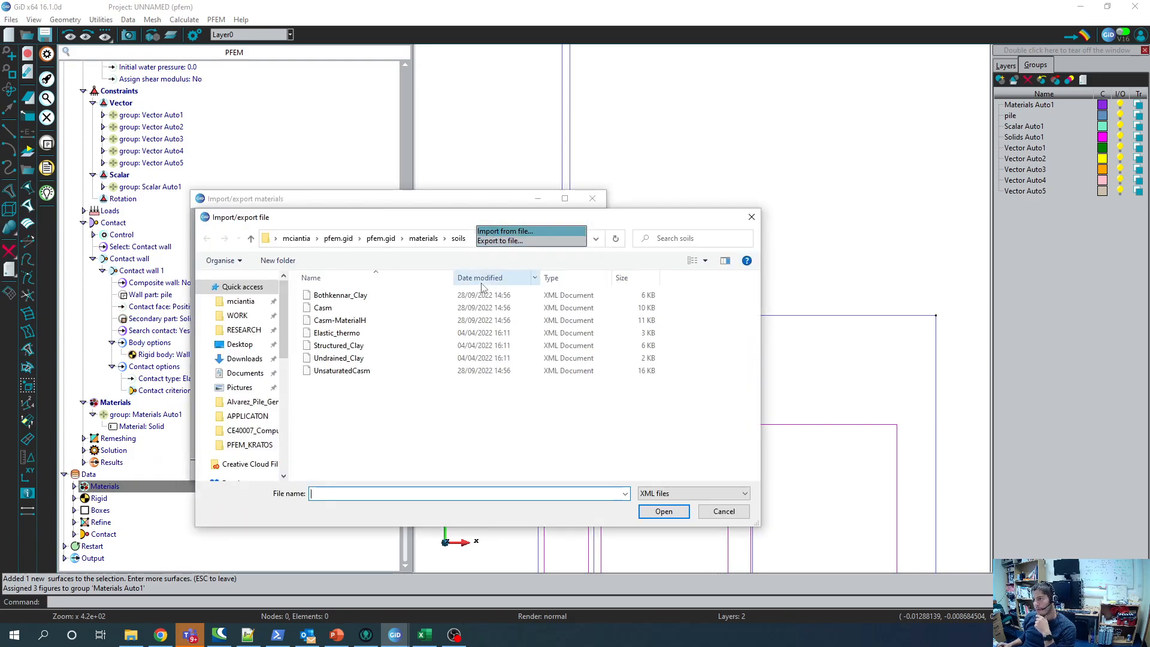
{"action": "left_click", "coordinate": [336, 346]}
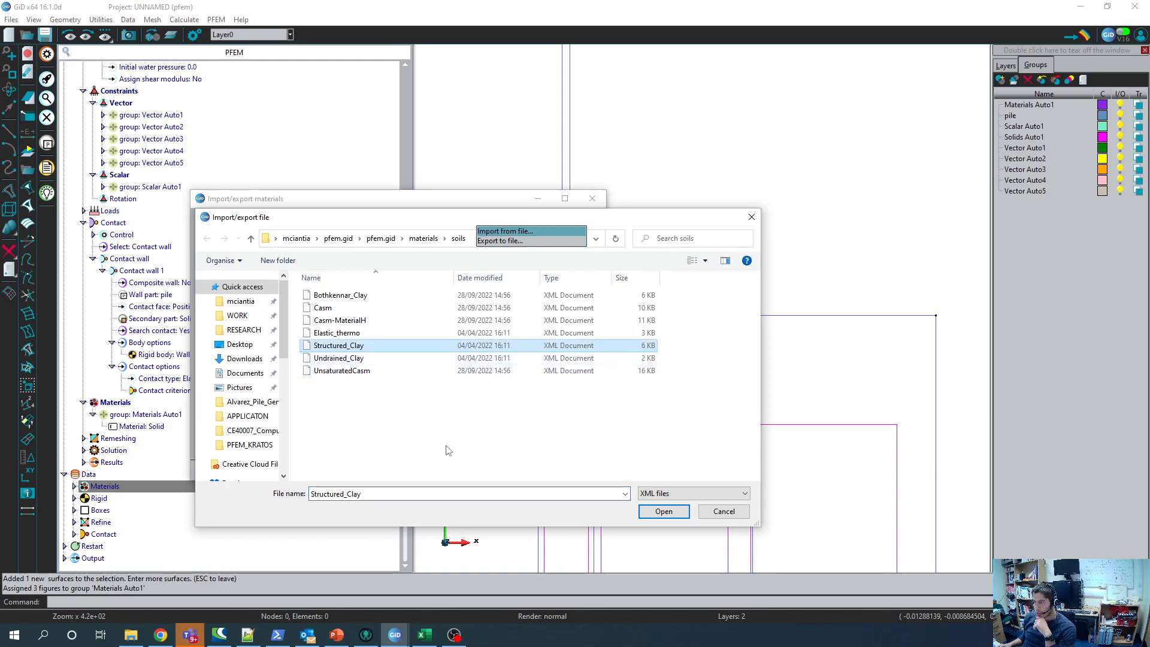
{"action": "left_click", "coordinate": [656, 514]}
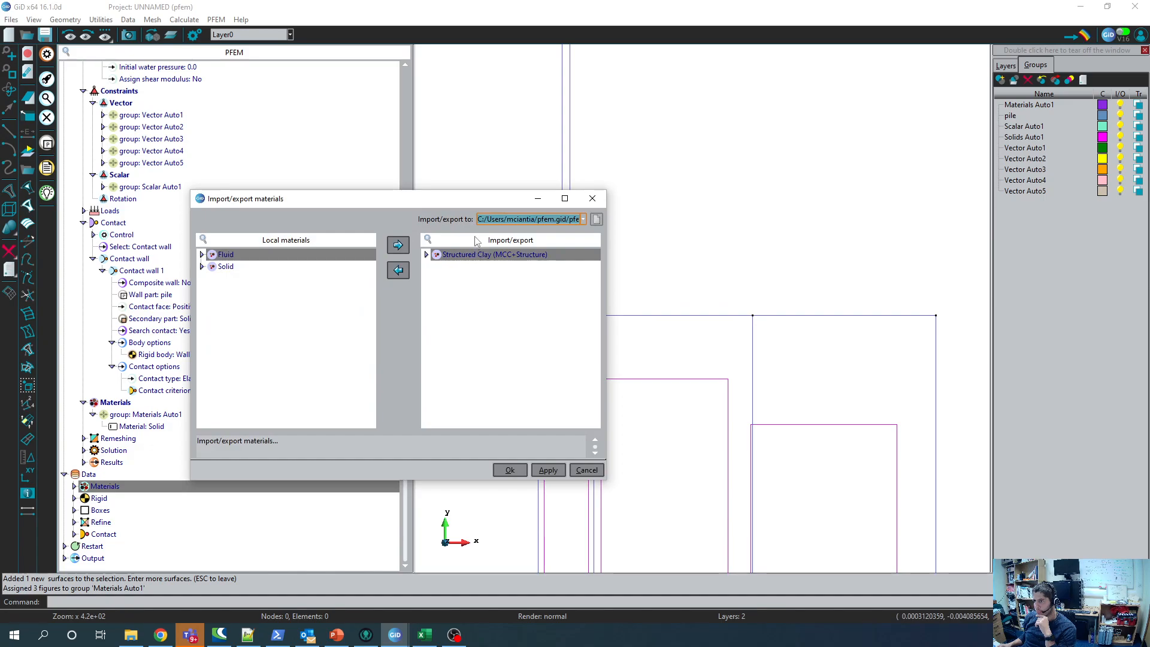
Step: Import Structured Clay (MCC+Structure) into the local materials and expand its properties in the Data materials
{"action": "left_click", "coordinate": [398, 270]}
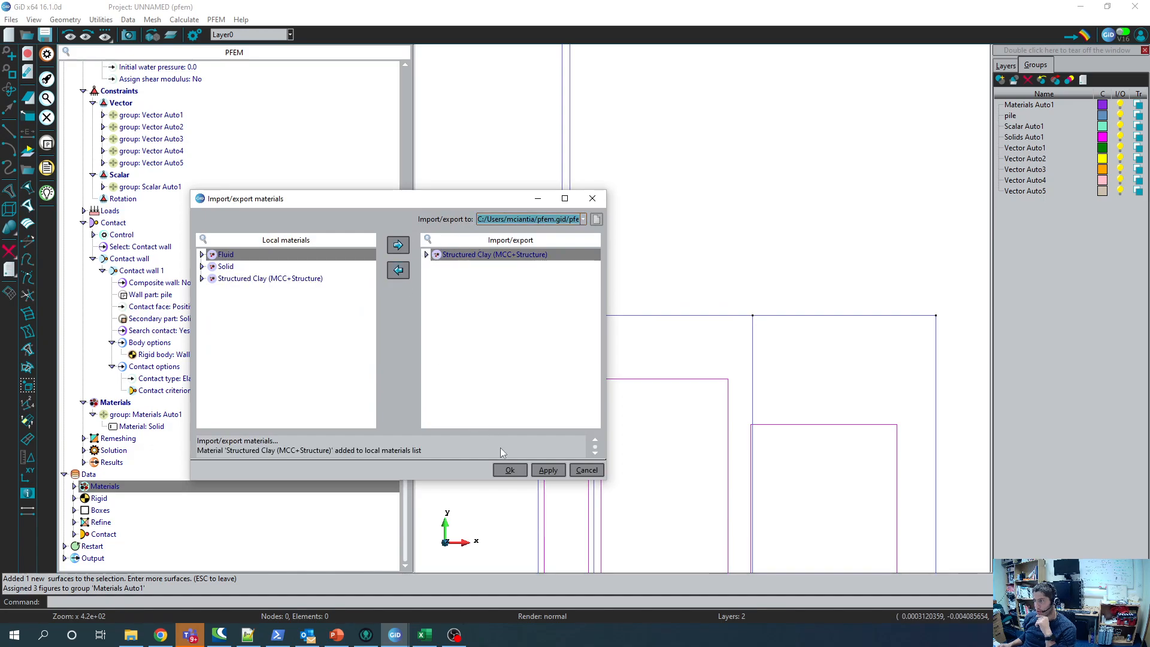
{"action": "left_click", "coordinate": [510, 471]}
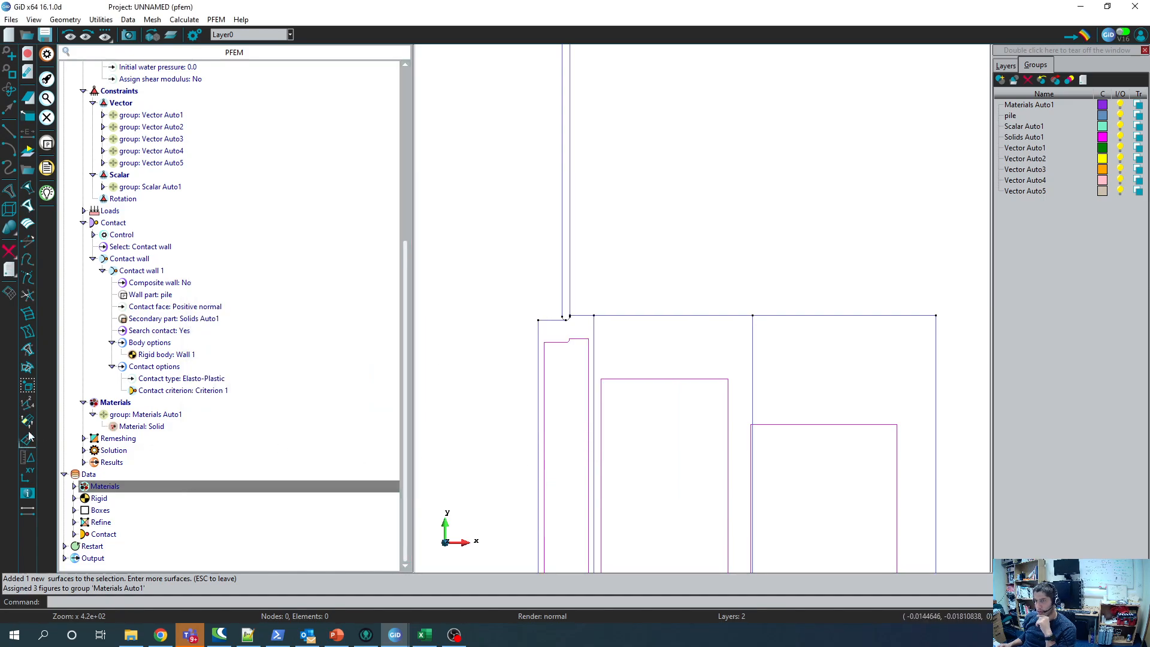
{"action": "left_click", "coordinate": [73, 486]}
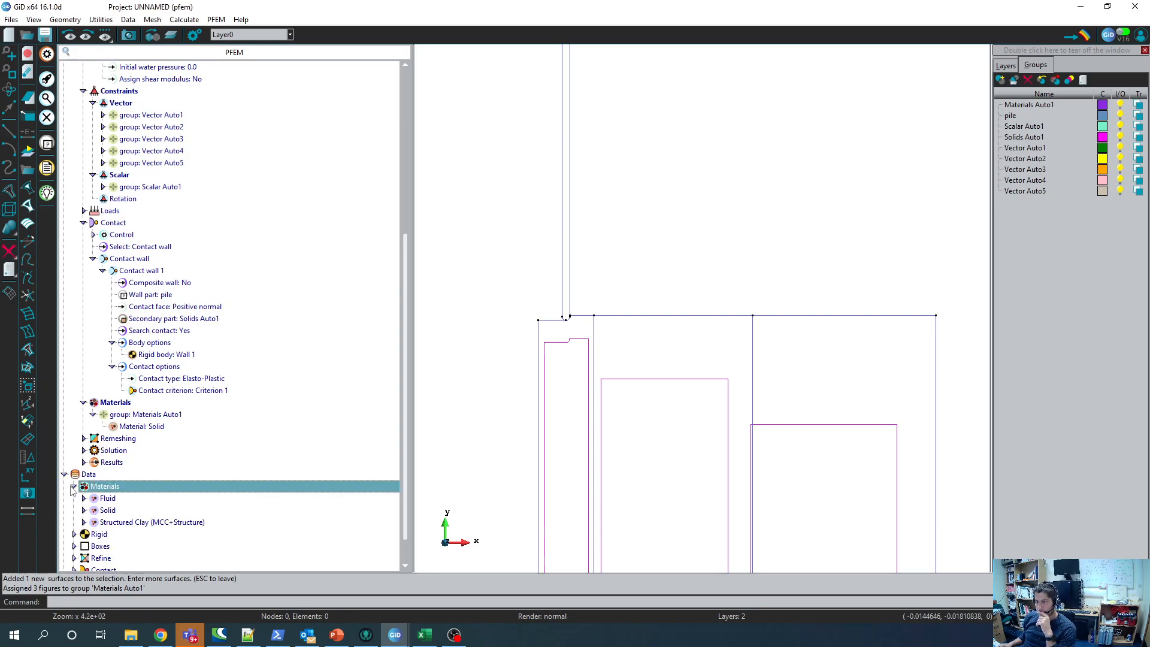
{"action": "left_click", "coordinate": [84, 522]}
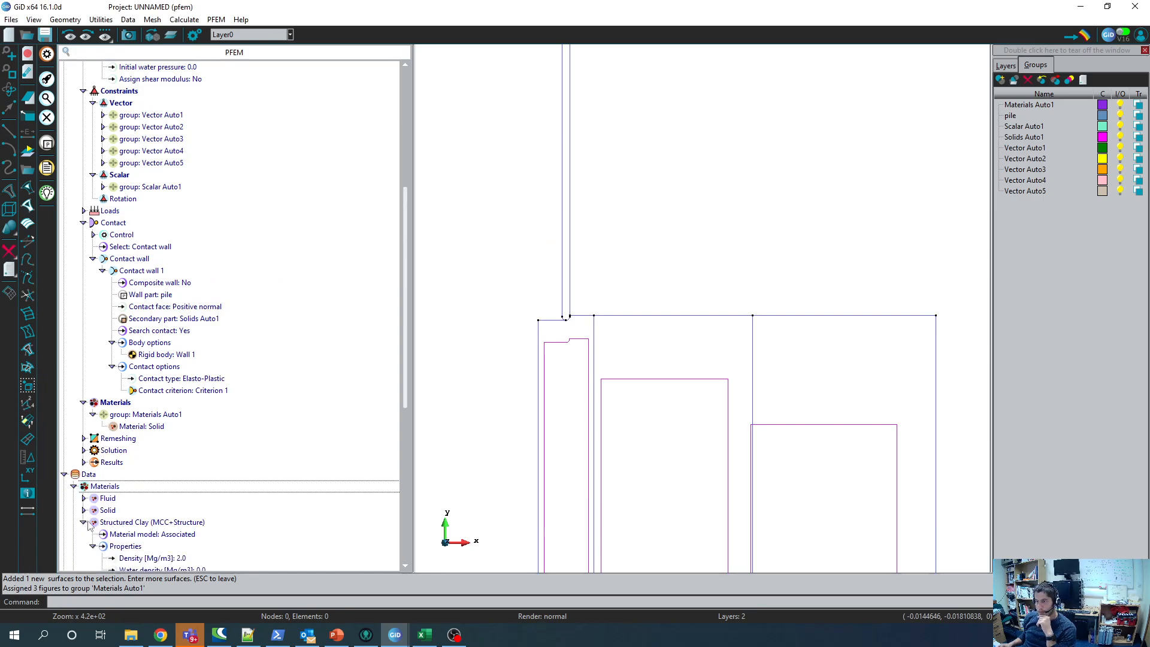
{"action": "scroll", "coordinate": [97, 523], "scroll_direction": "down", "scroll_amount": 3}
{"action": "scroll", "coordinate": [99, 525], "scroll_direction": "down", "scroll_amount": 3}
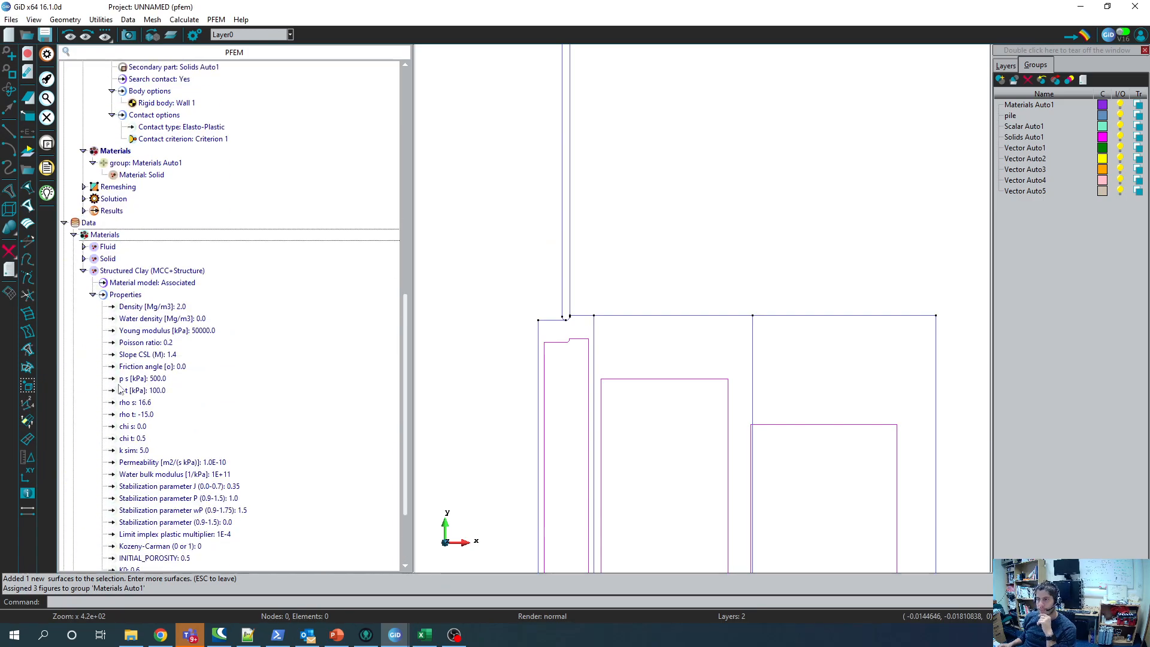
{"action": "scroll", "coordinate": [151, 358], "scroll_direction": "down", "scroll_amount": 2}
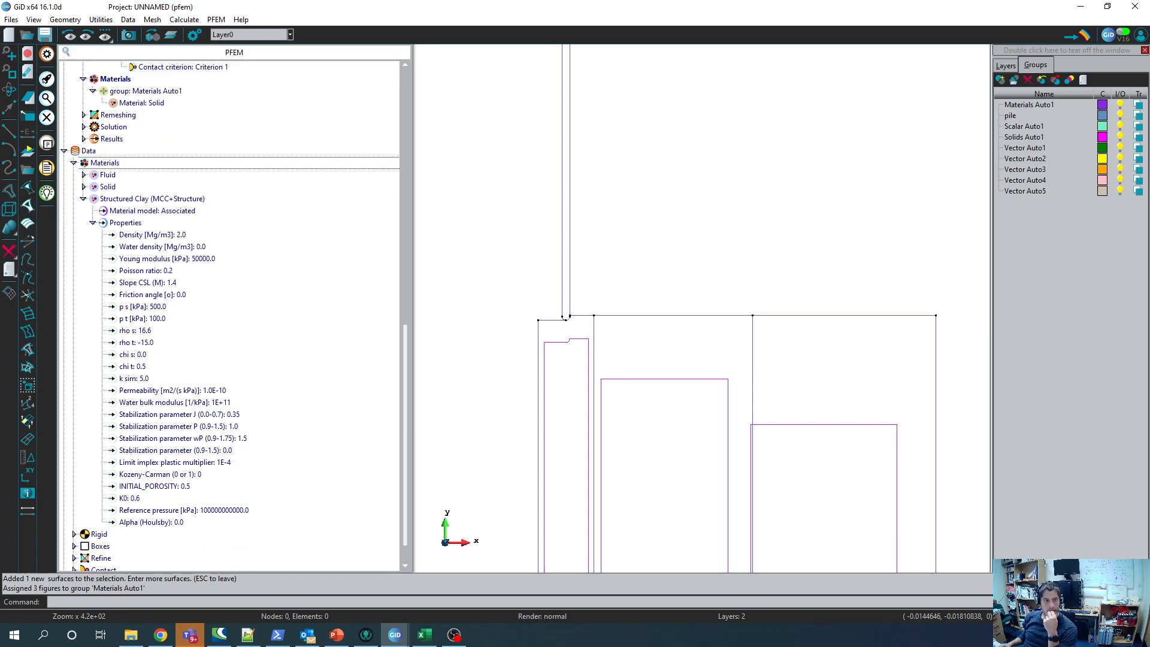
Step: Set the Young modulus of the Structured Clay material to 1000000 kPa
{"action": "left_click", "coordinate": [197, 261]}
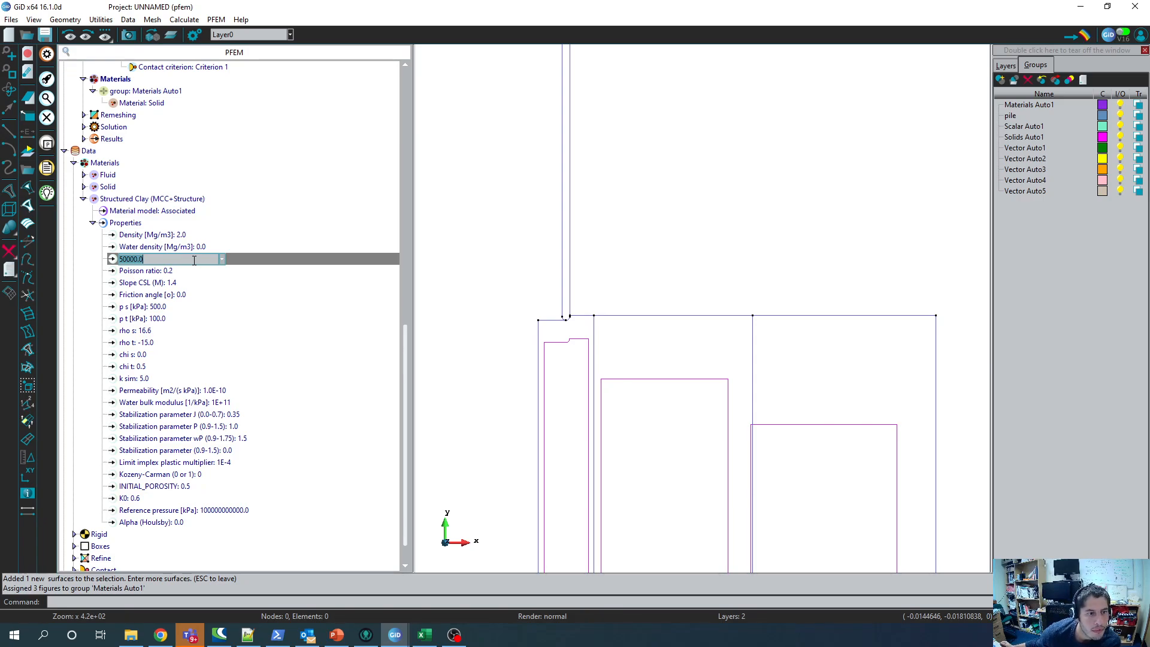
{"action": "type", "text": "100000"}
{"action": "key", "text": "Return"}
{"action": "left_click", "coordinate": [174, 273]}
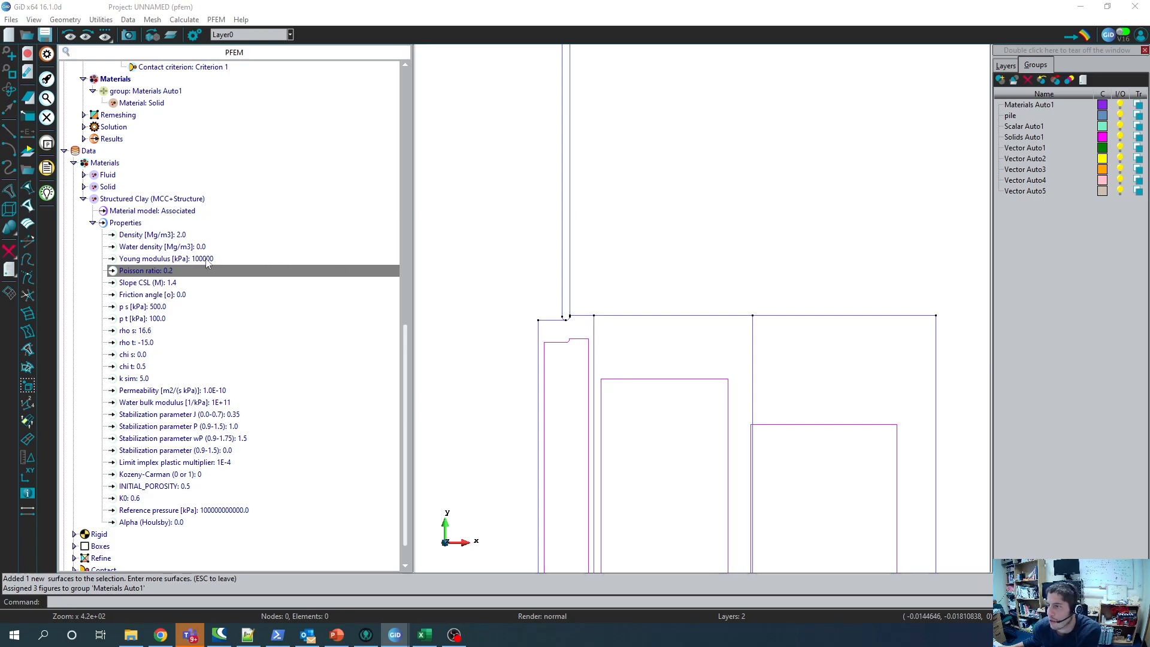
{"action": "double_click", "coordinate": [178, 258]}
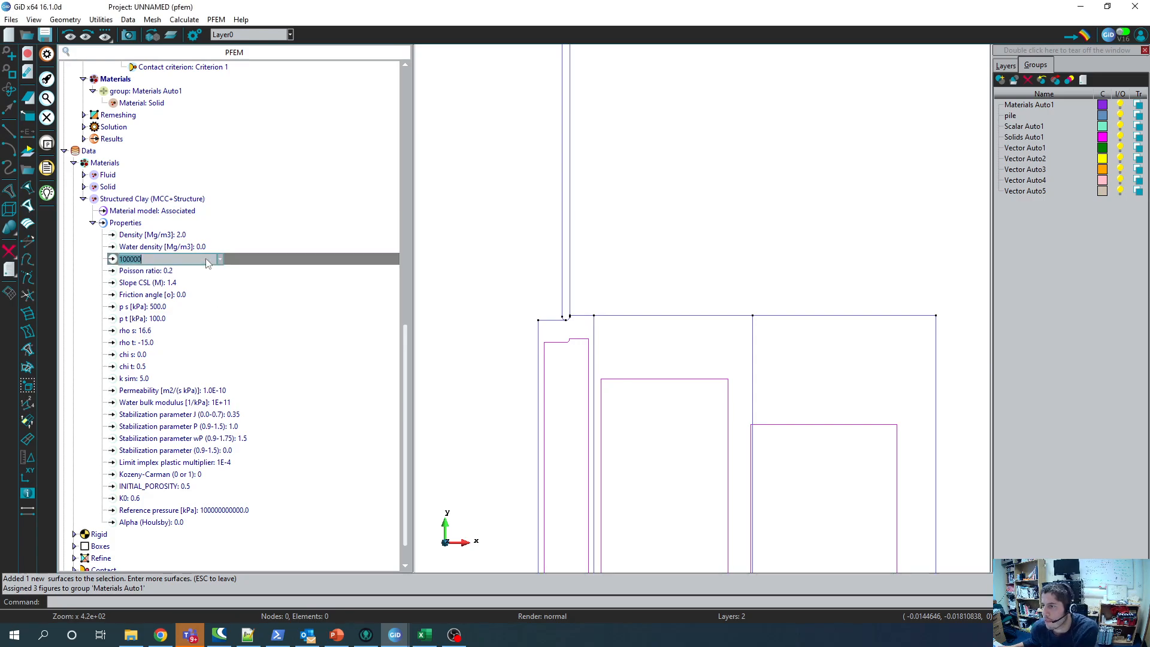
{"action": "type", "text": "0"}
{"action": "left_click", "coordinate": [172, 275]}
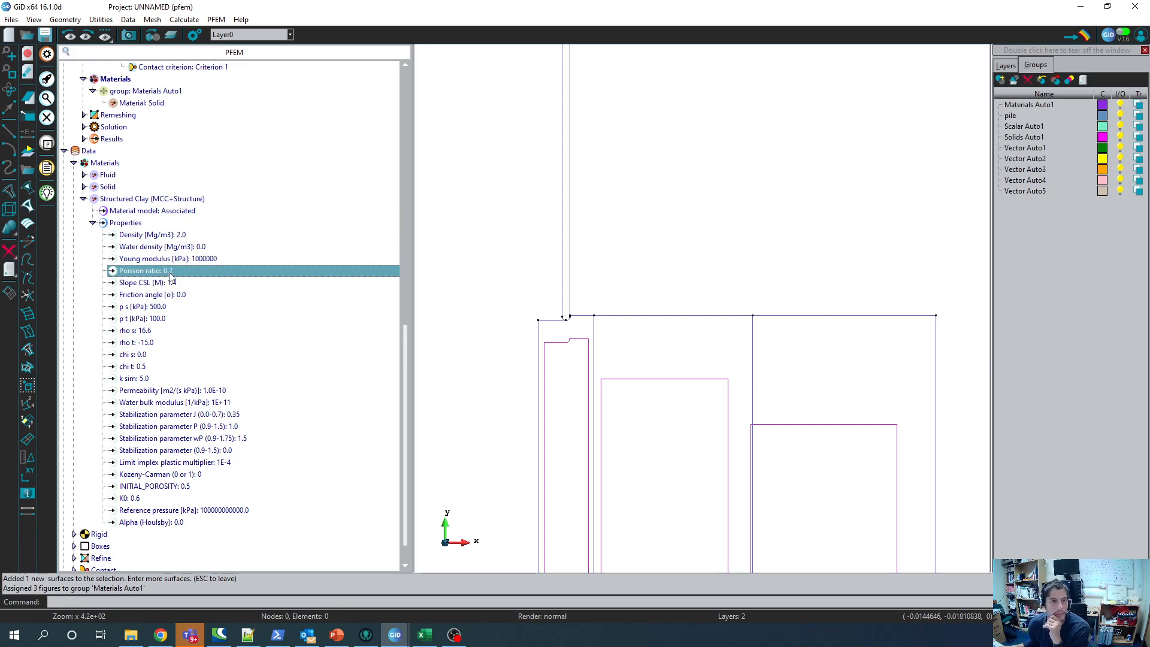
Step: Set the Structured Clay's Poisson ratio to 0.12 and its Slope CSL (M) to 0.9
{"action": "left_click", "coordinate": [171, 271]}
{"action": "type", "text": "0.12"}
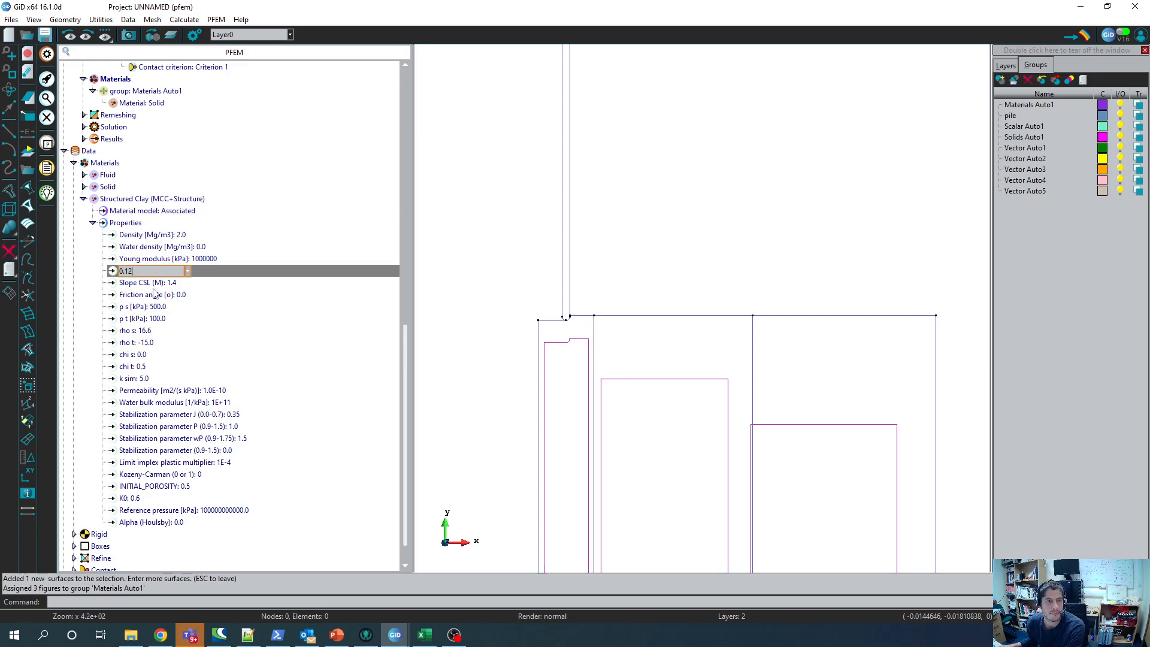
{"action": "key", "text": "Return"}
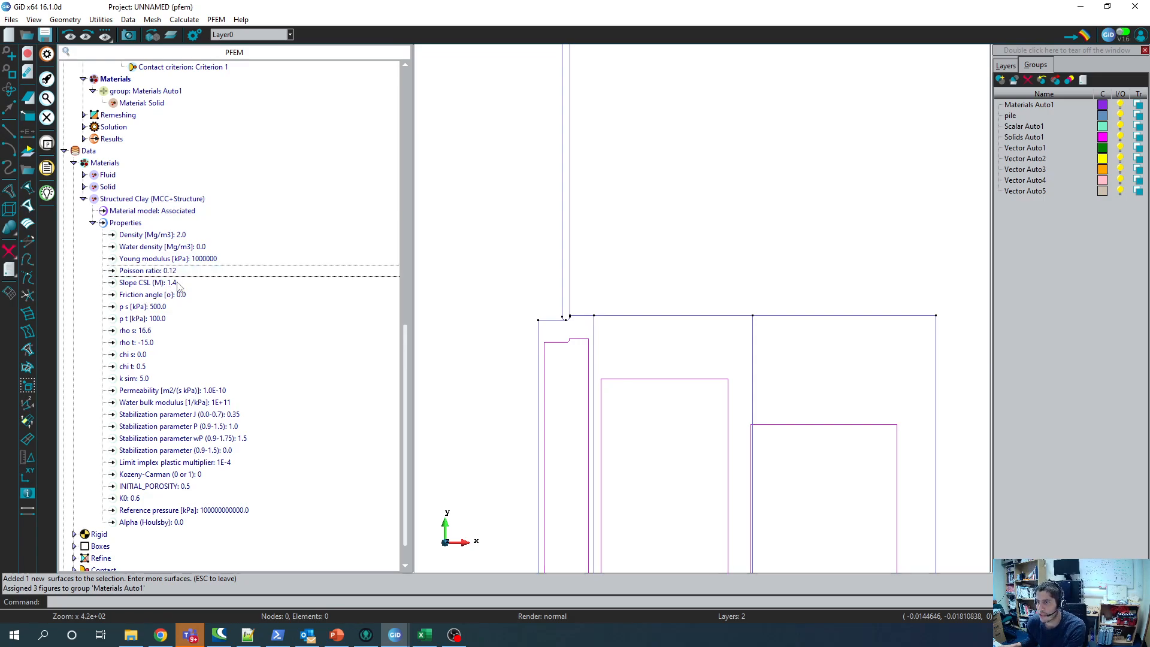
{"action": "left_click", "coordinate": [172, 283]}
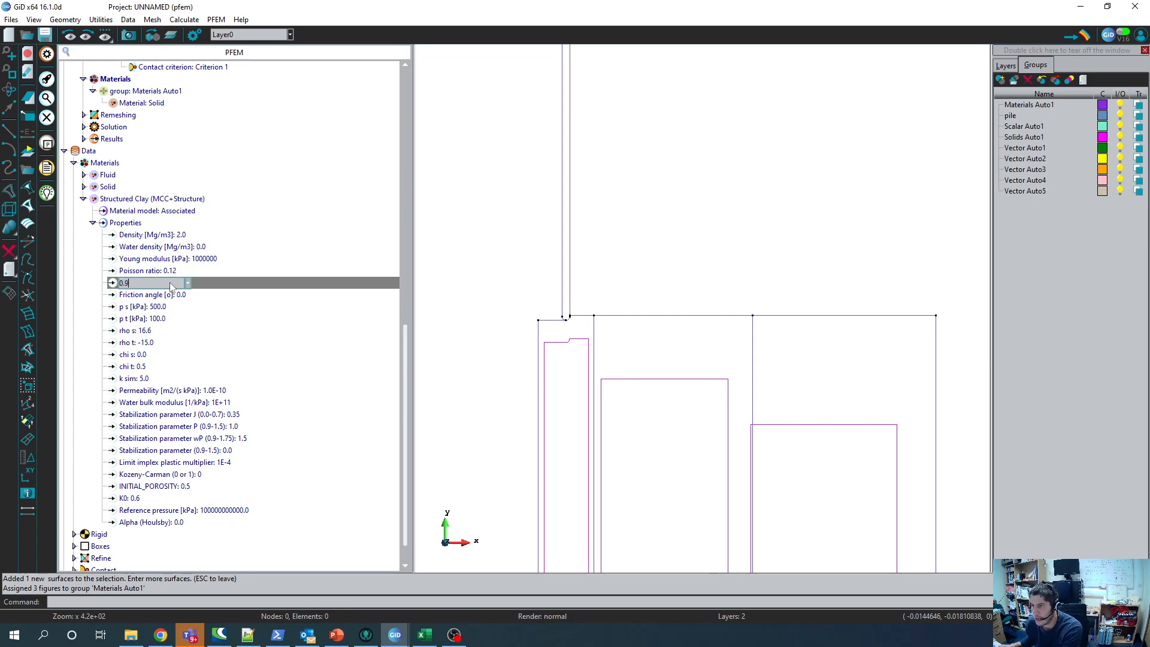
{"action": "key", "text": "Return"}
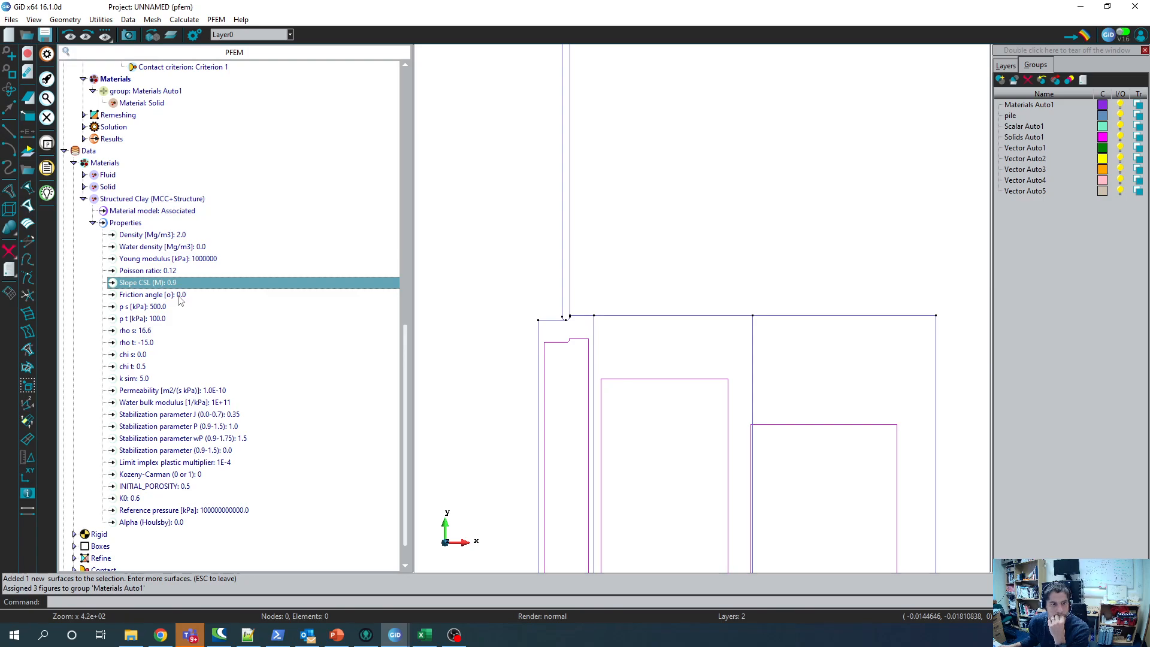
{"action": "left_click", "coordinate": [174, 308]}
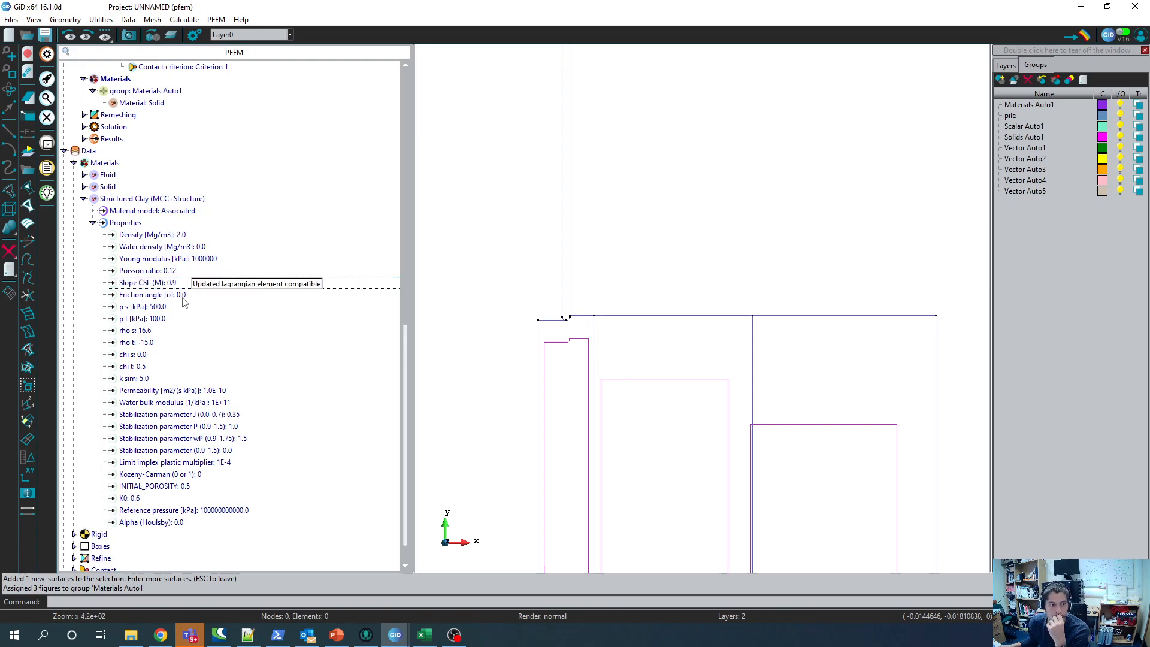
{"action": "left_click", "coordinate": [165, 310]}
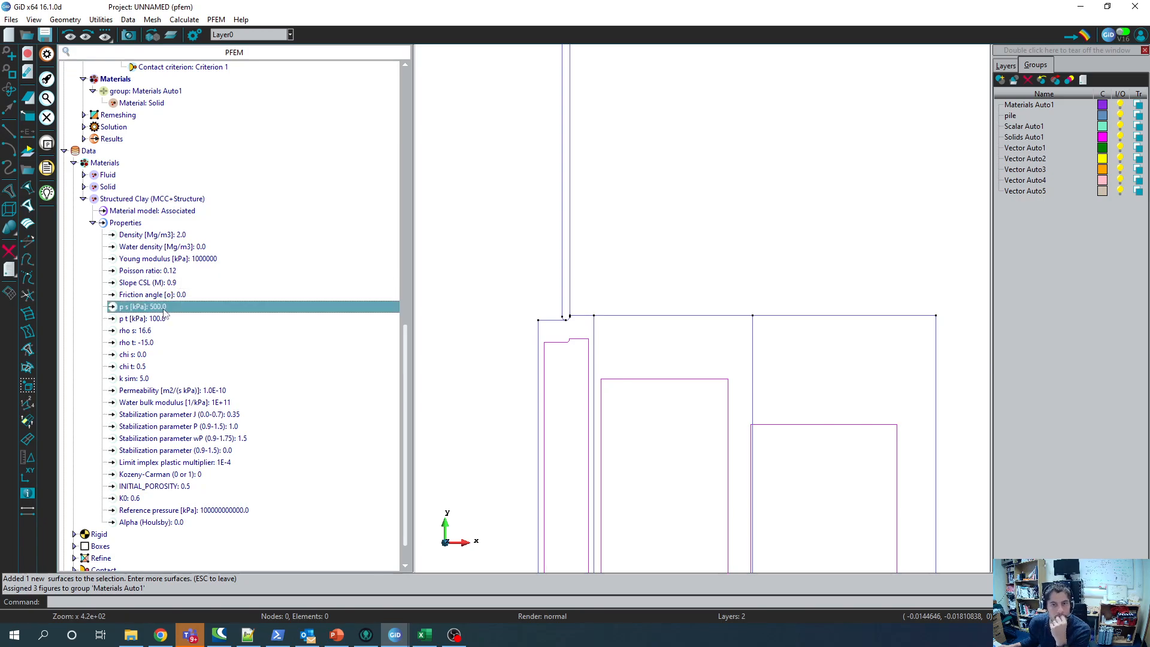
Step: Change the Structured Clay's material model to Non Associated and set its Young modulus to 1000000 kPa
{"action": "double_click", "coordinate": [181, 213]}
{"action": "left_click", "coordinate": [182, 213]}
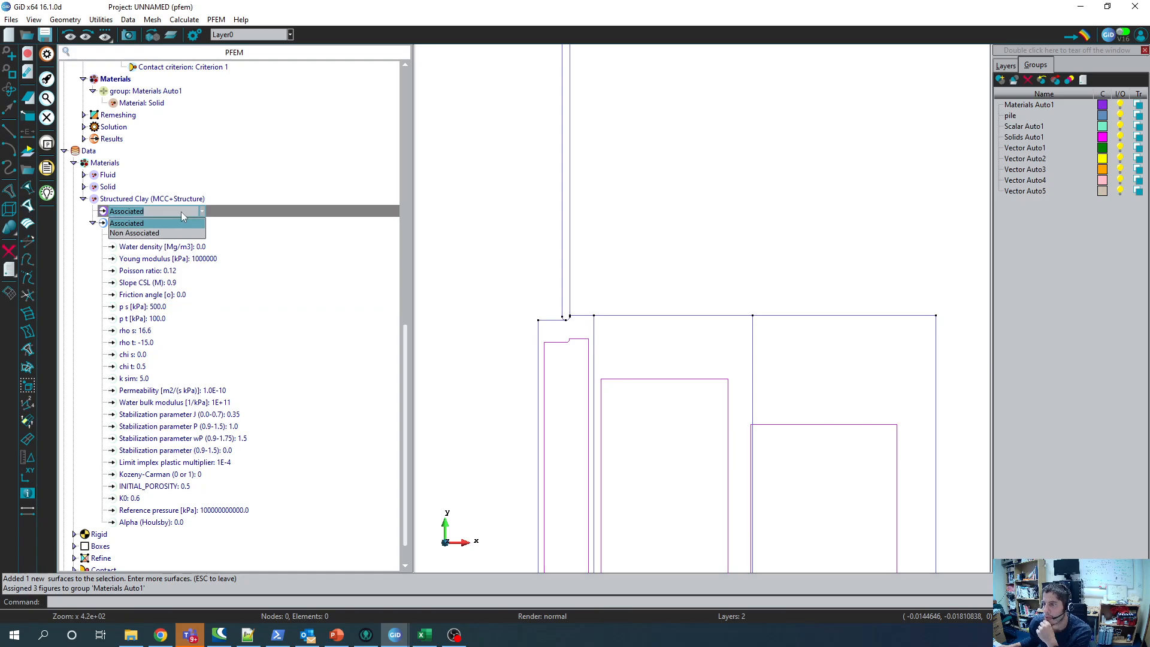
{"action": "left_click", "coordinate": [149, 233]}
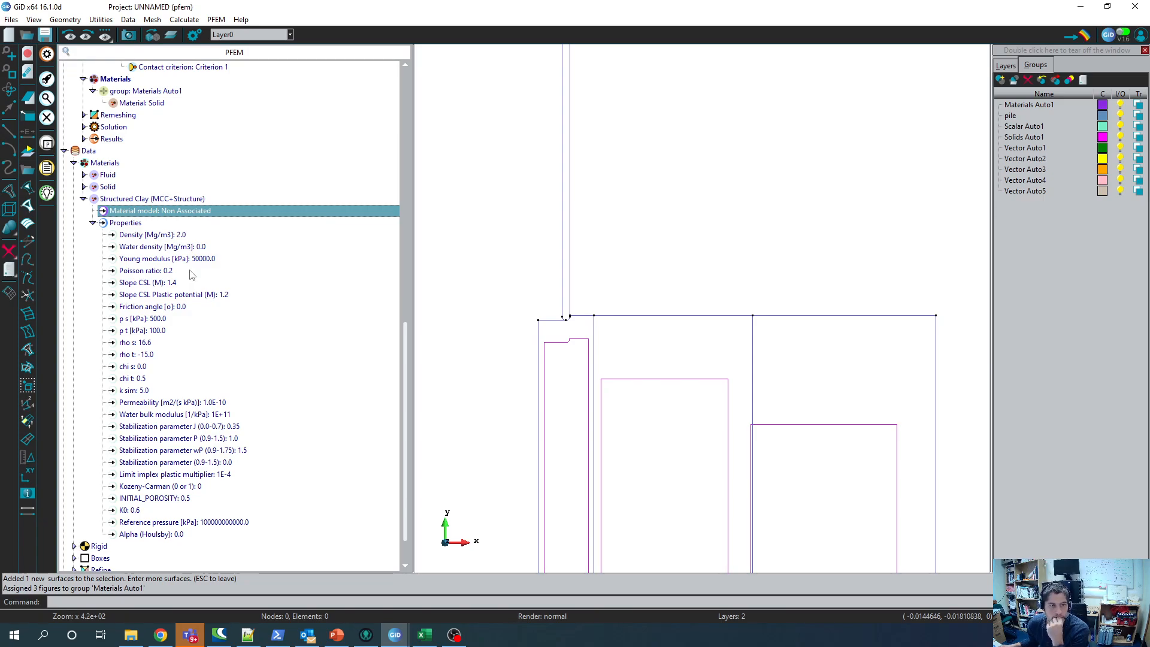
{"action": "double_click", "coordinate": [211, 262]}
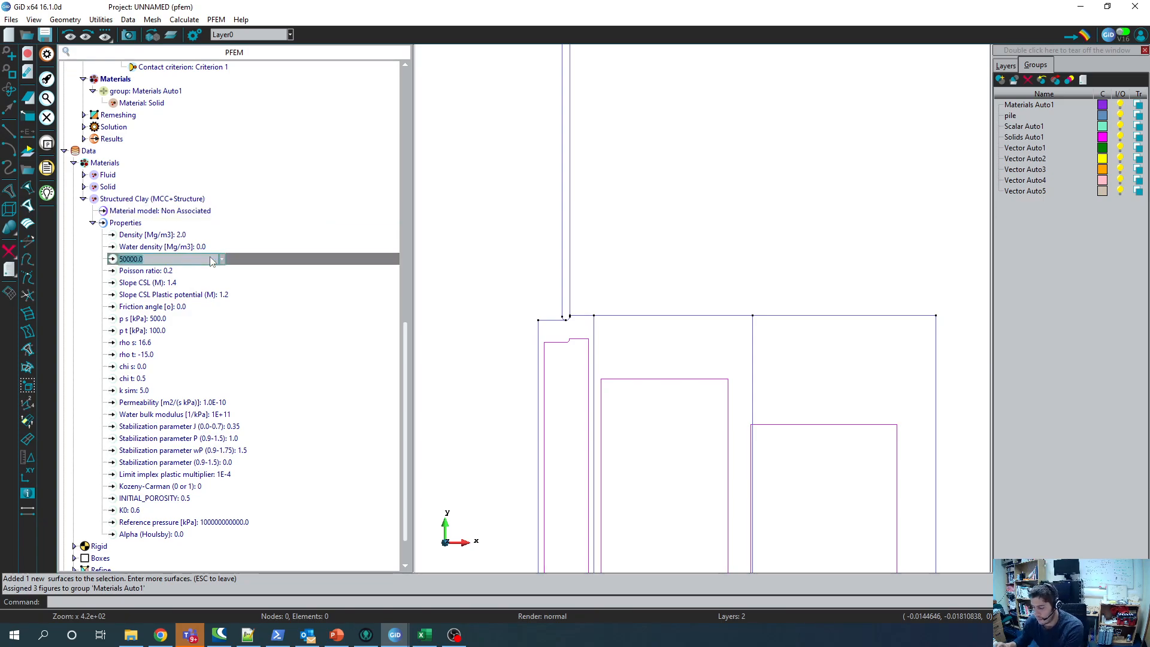
{"action": "type", "text": "1"}
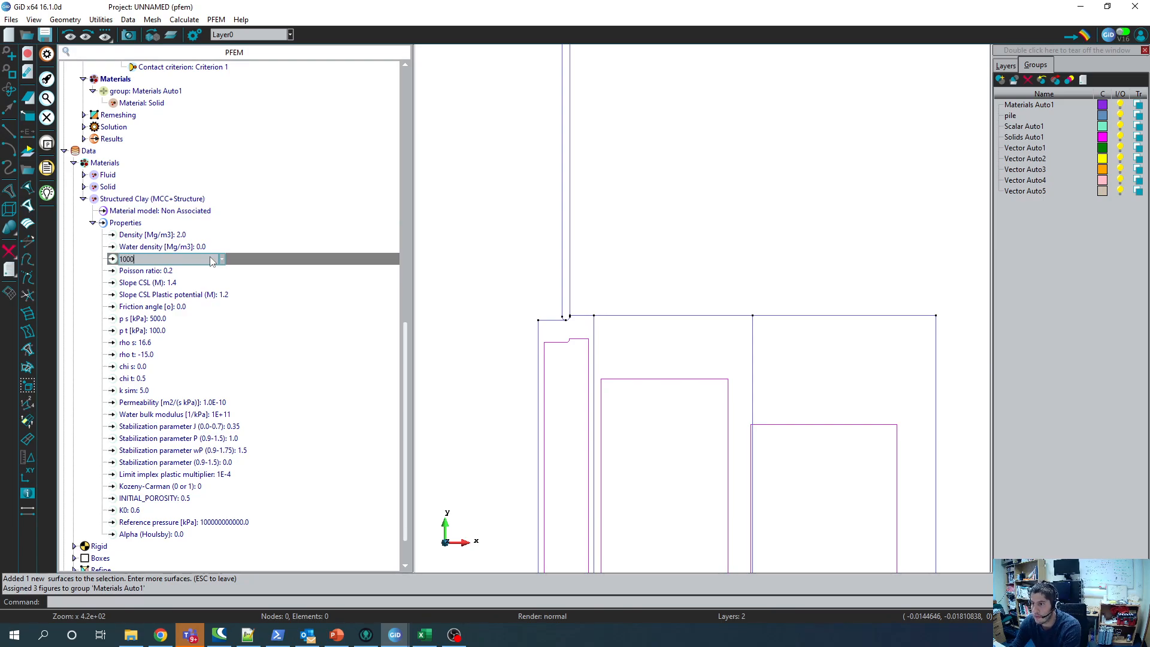
{"action": "key", "text": "Return"}
Step: Set the non-associated Structured Clay's Poisson ratio to 0.12 and its Slope CSL (M) to 0.9
{"action": "double_click", "coordinate": [172, 273]}
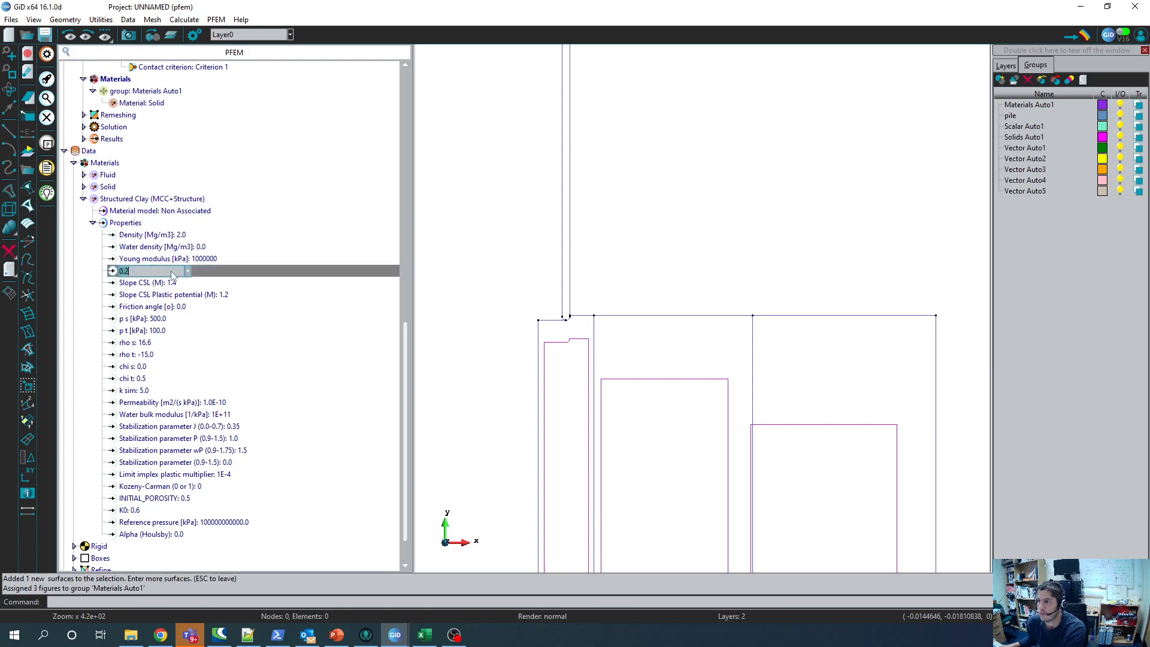
{"action": "type", "text": "0"}
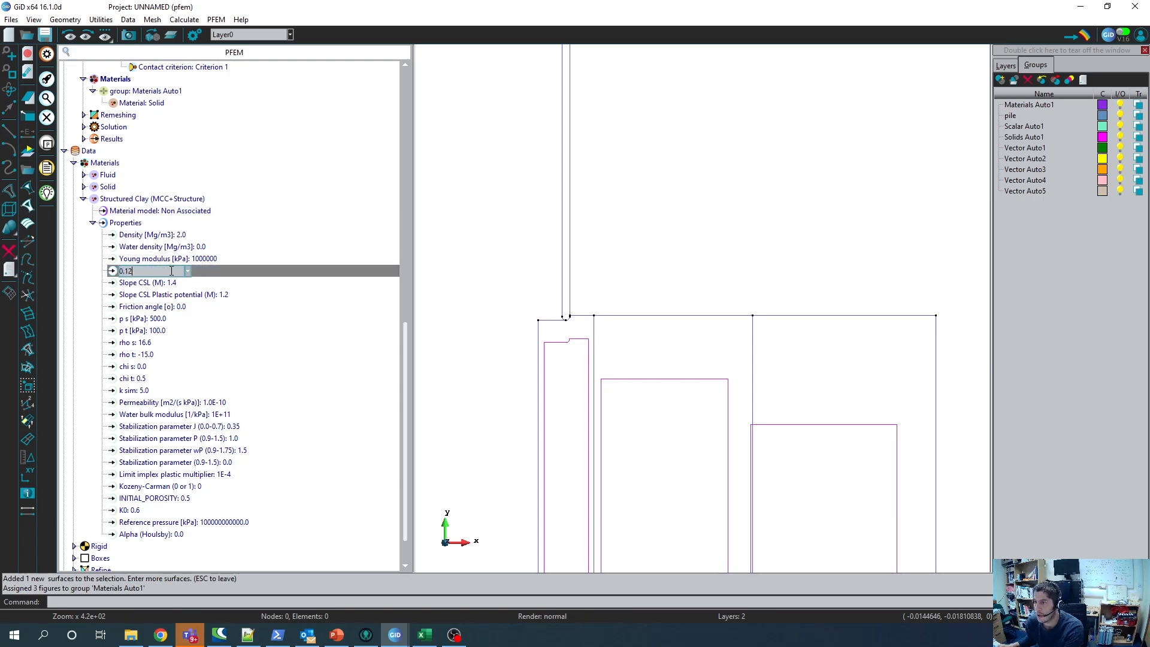
{"action": "type", "text": ".12"}
{"action": "key", "text": "Return"}
{"action": "double_click", "coordinate": [170, 284]}
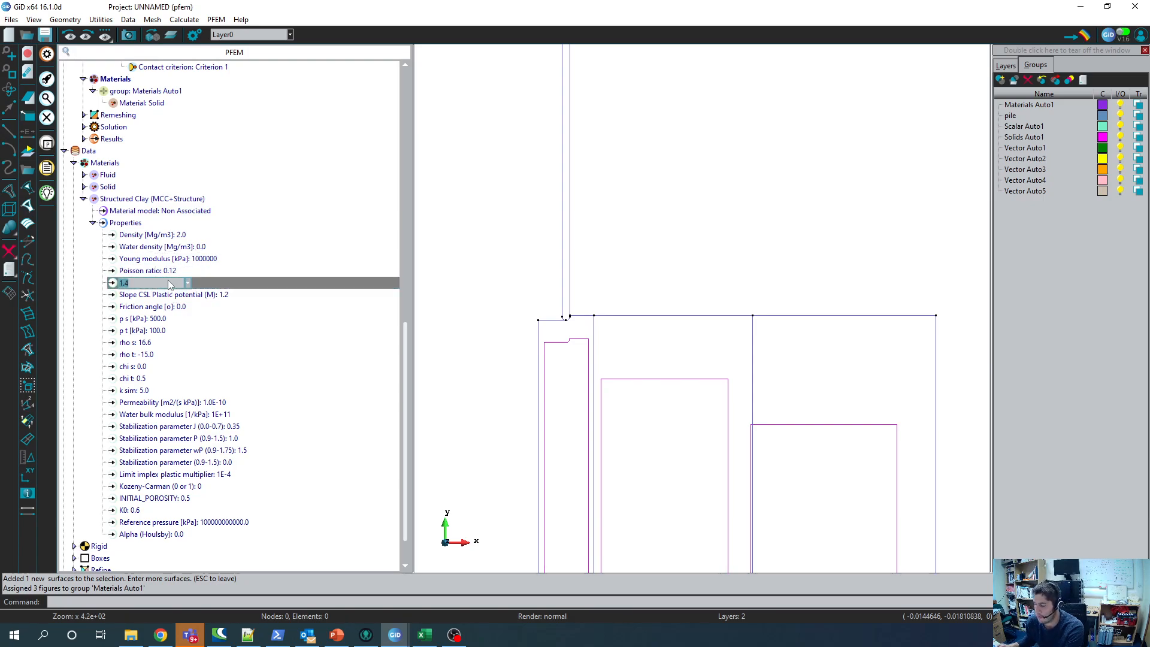
{"action": "type", "text": "0."}
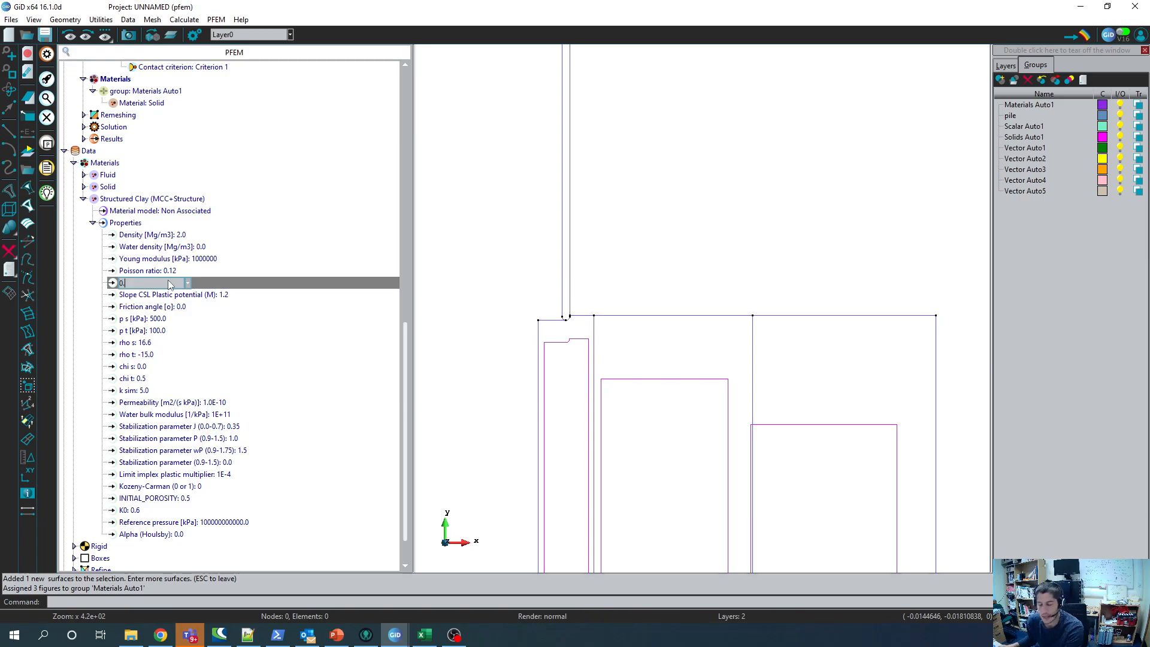
{"action": "type", "text": "9"}
{"action": "key", "text": "Return"}
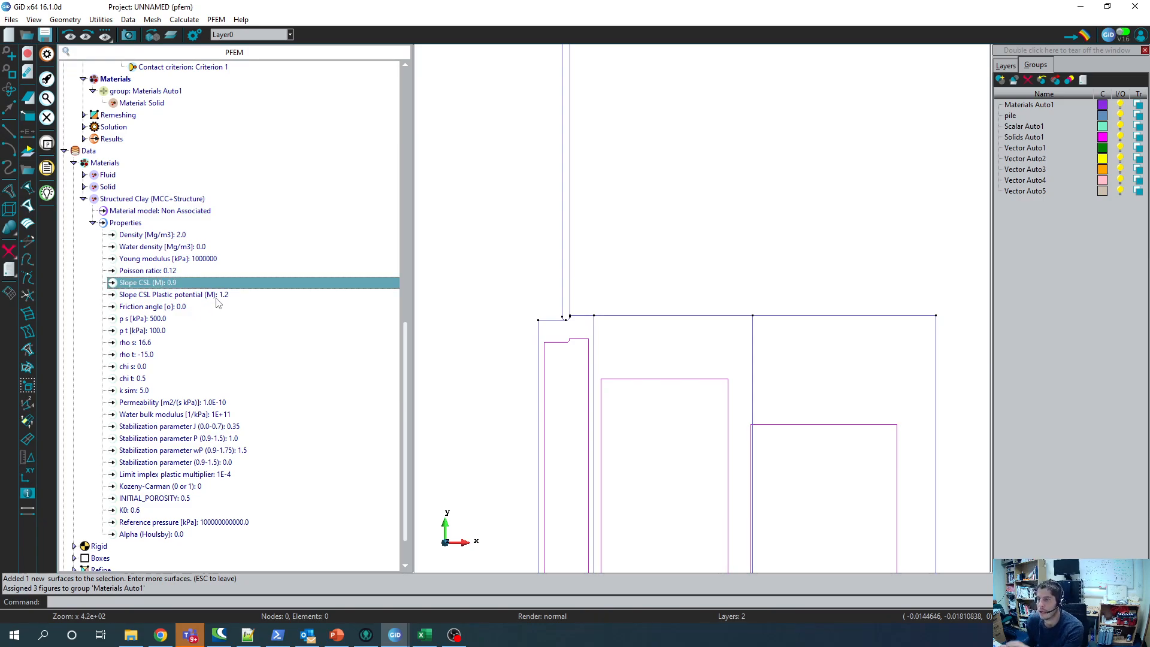
Step: Set the Structured Clay's Slope CSL Plastic potential (M) to 1.25 and its friction angle to 32 degrees
{"action": "left_click", "coordinate": [221, 298]}
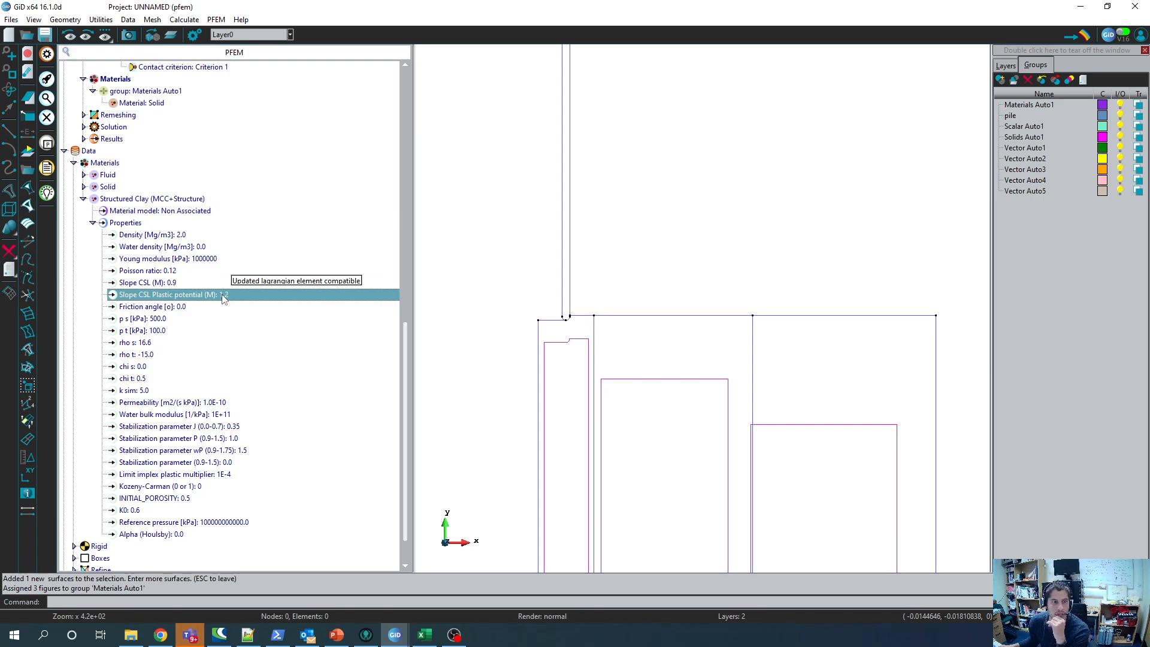
{"action": "left_click", "coordinate": [222, 295]}
{"action": "type", "text": "1.25"}
{"action": "key", "text": "Return"}
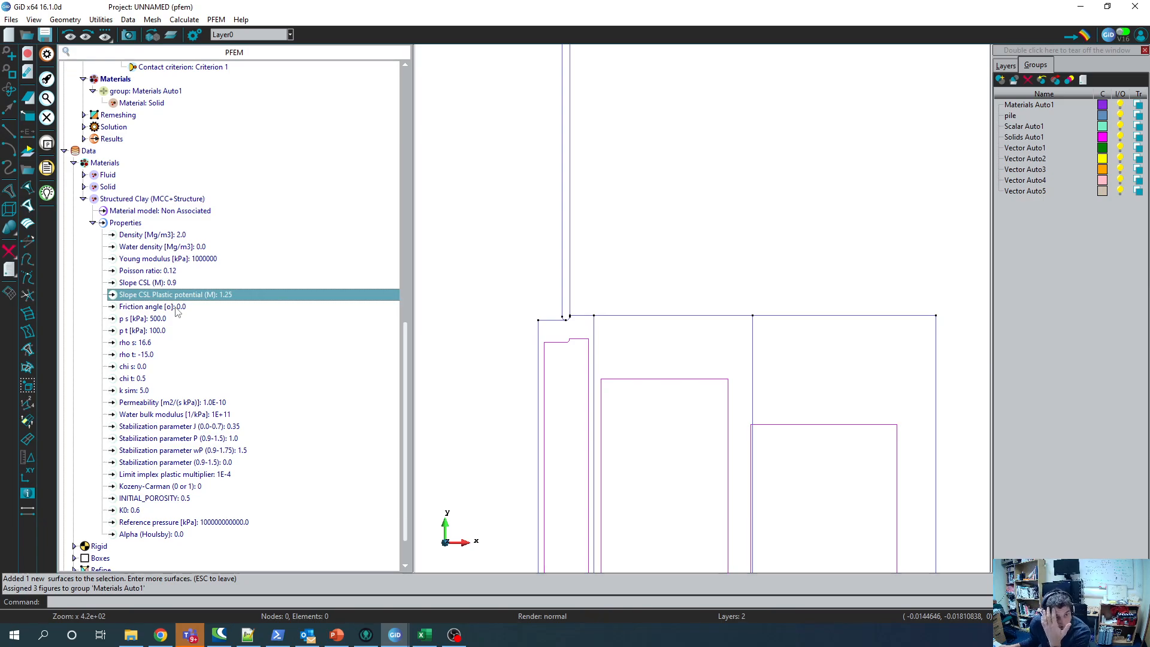
{"action": "double_click", "coordinate": [180, 308]}
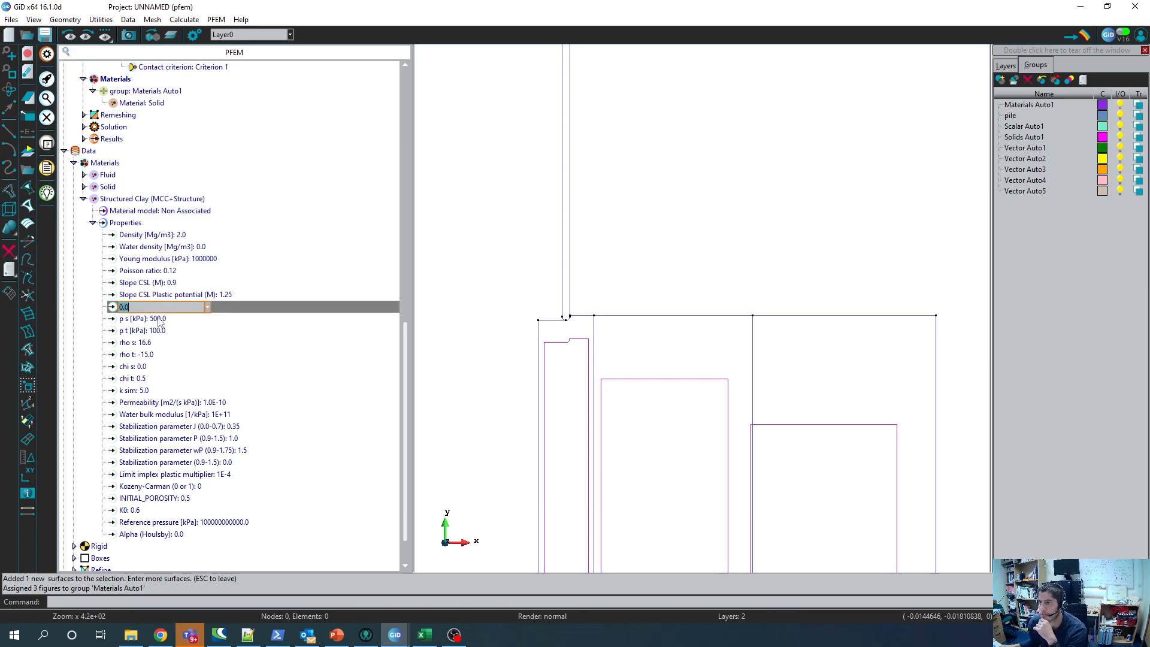
{"action": "type", "text": "32"}
{"action": "key", "text": "Return"}
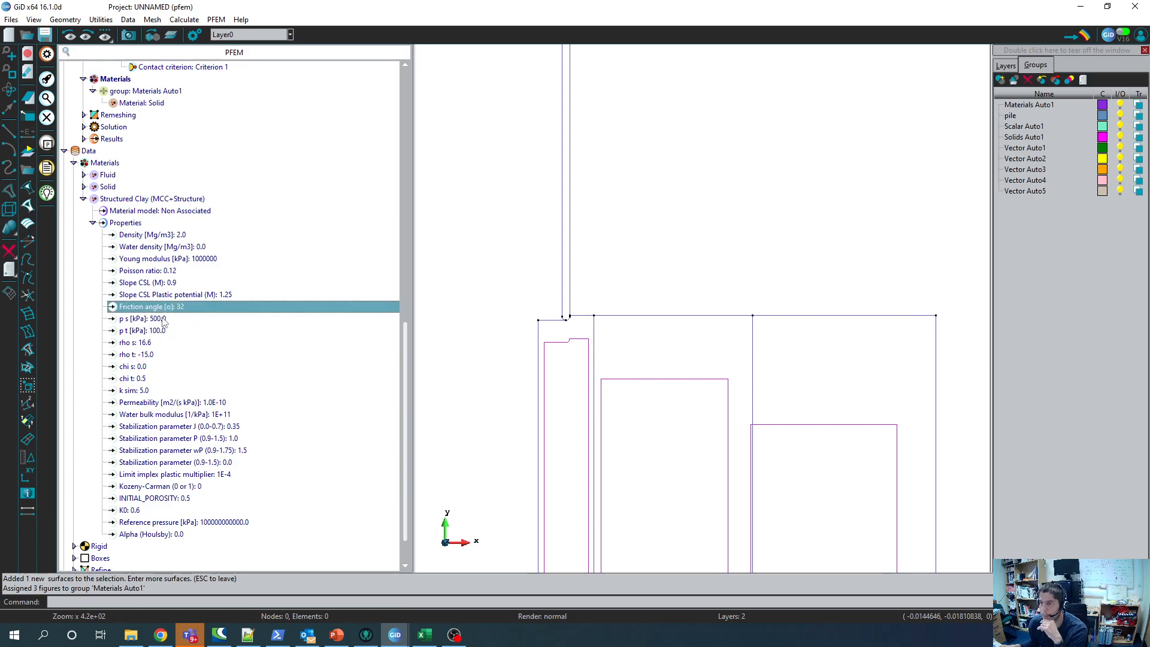
Step: Set the Structured Clay's p s to 3000 kPa and its p t to 300 kPa
{"action": "left_click", "coordinate": [144, 319]}
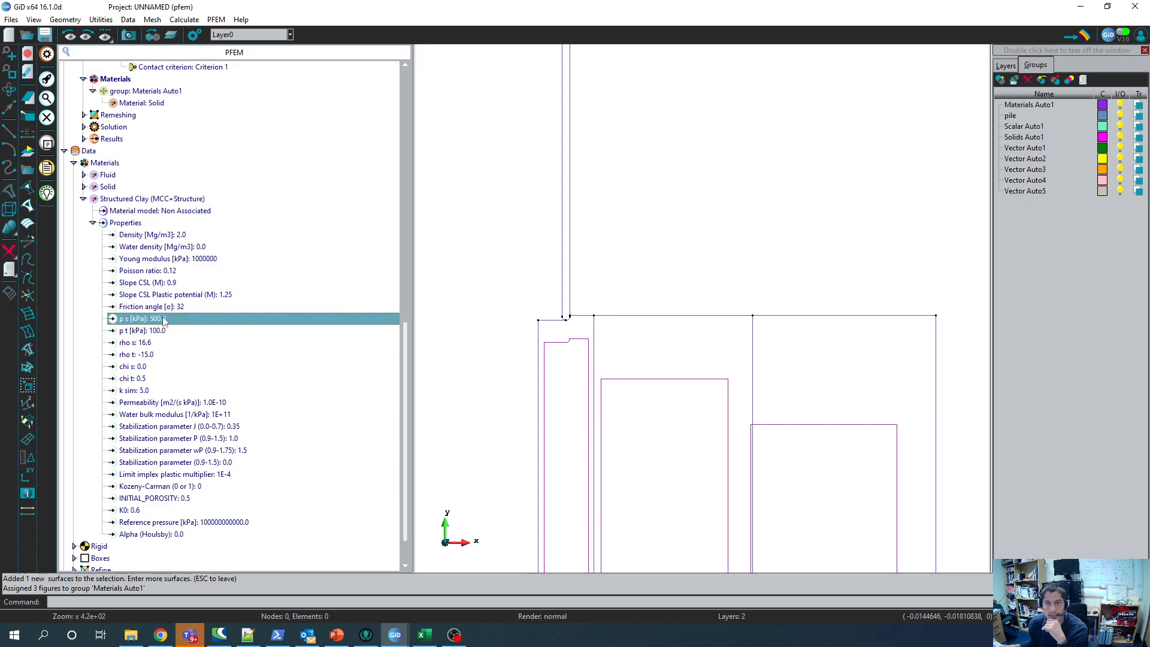
{"action": "type", "text": "3000"}
{"action": "key", "text": "Return"}
{"action": "left_click", "coordinate": [160, 337]}
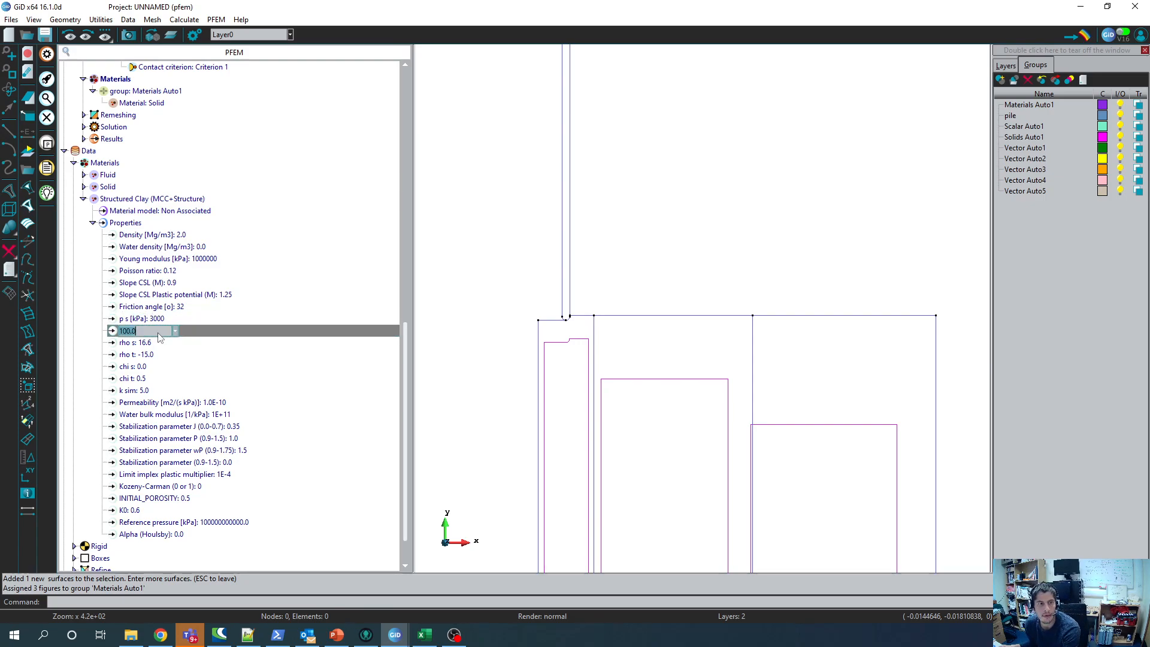
{"action": "type", "text": "30"}
{"action": "key", "text": "Escape"}
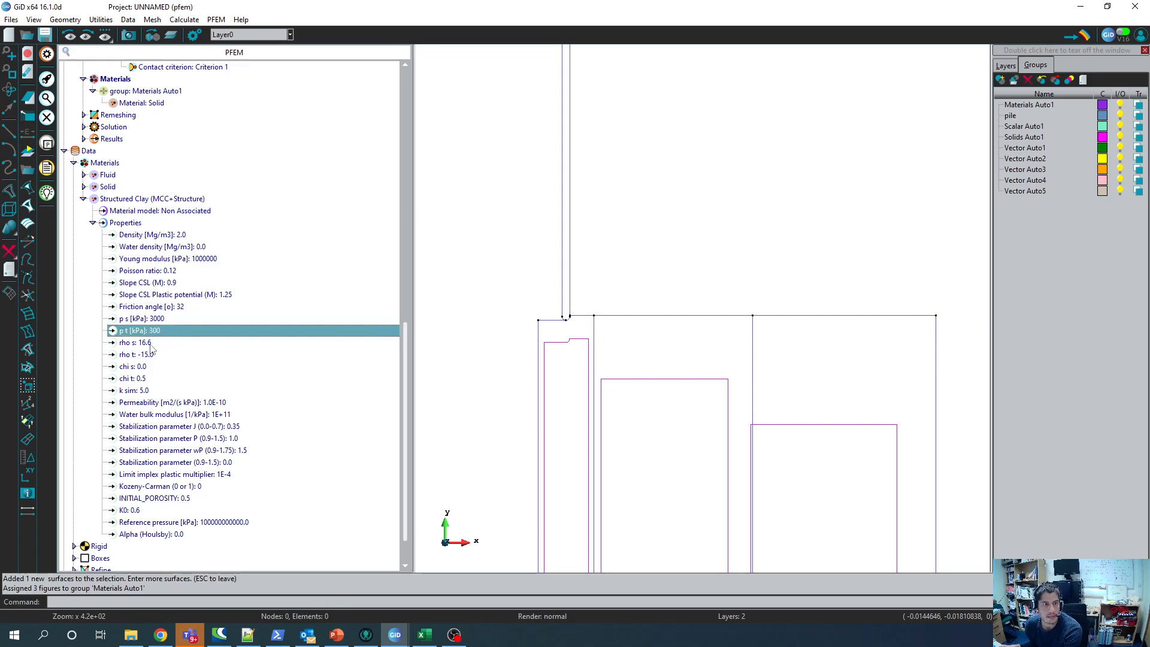
Step: Set the Structured Clay's rho s to 19 and its chi t to 0.0
{"action": "left_click", "coordinate": [150, 345]}
{"action": "type", "text": "19"}
{"action": "left_click", "coordinate": [148, 356]}
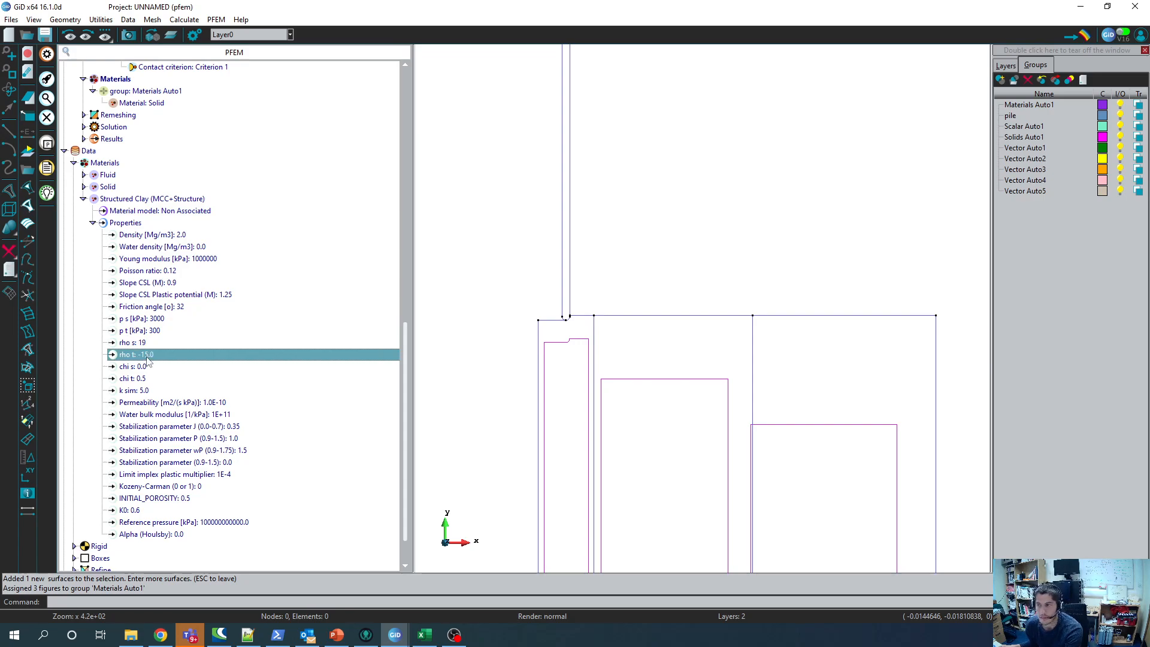
{"action": "left_click", "coordinate": [149, 366]}
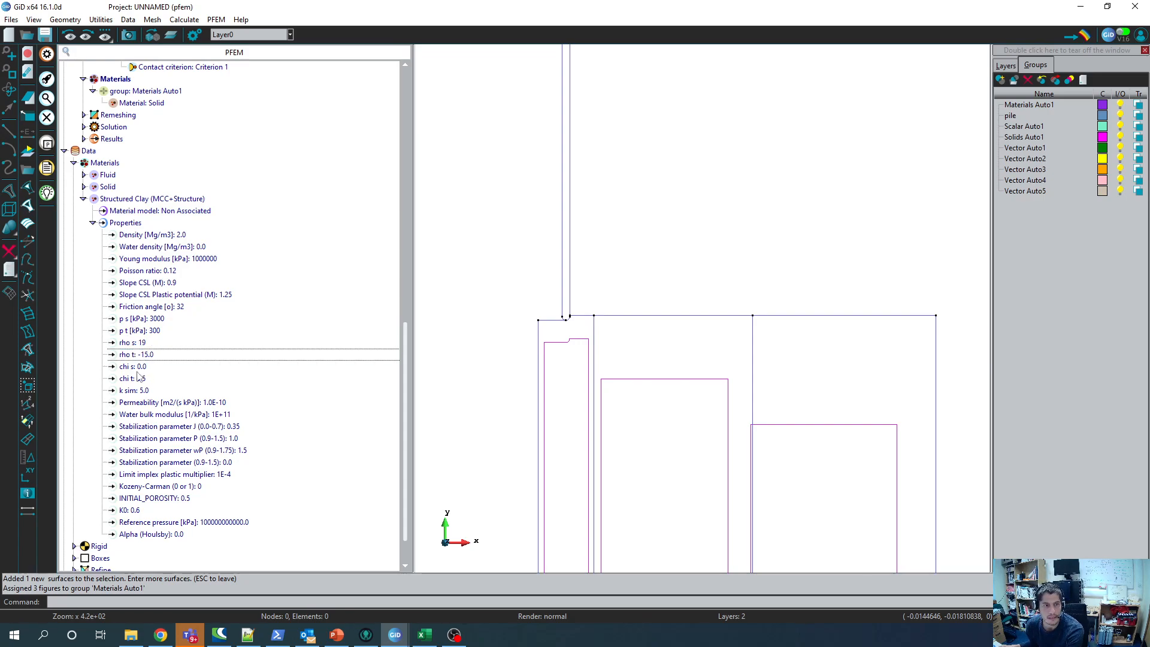
{"action": "double_click", "coordinate": [145, 380]}
{"action": "type", "text": "0.0"}
{"action": "key", "text": "Return"}
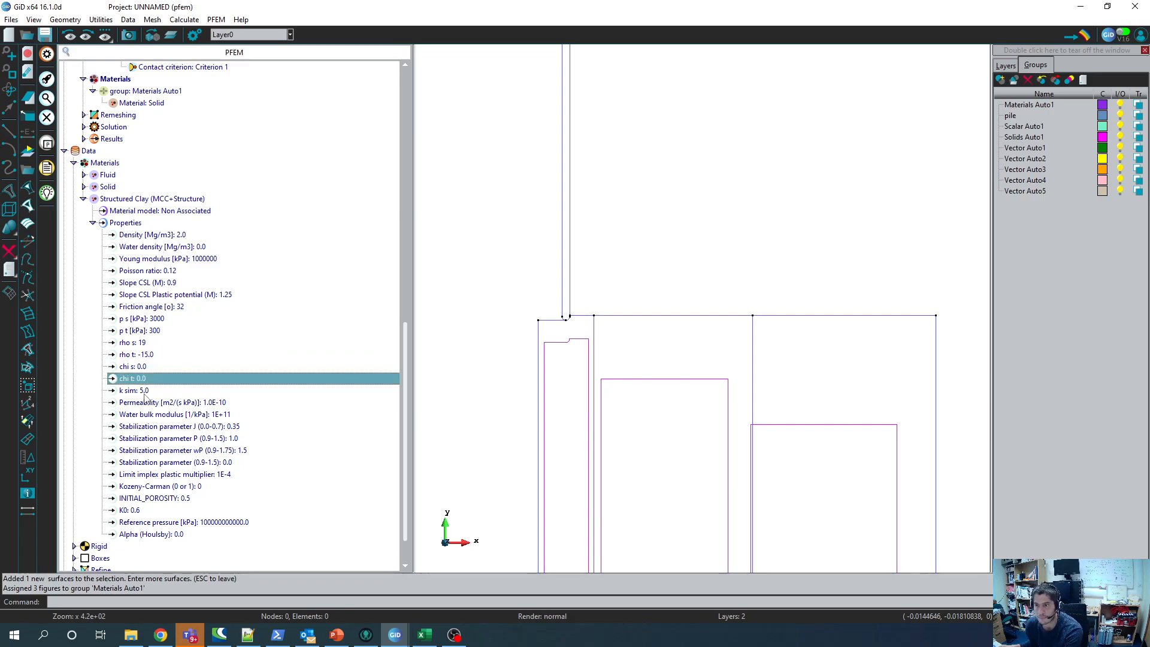
Step: Set the Structured Clay's k sim to 12.33 and its permeability to 1.0E-6 m2/(s kPa)
{"action": "double_click", "coordinate": [145, 392]}
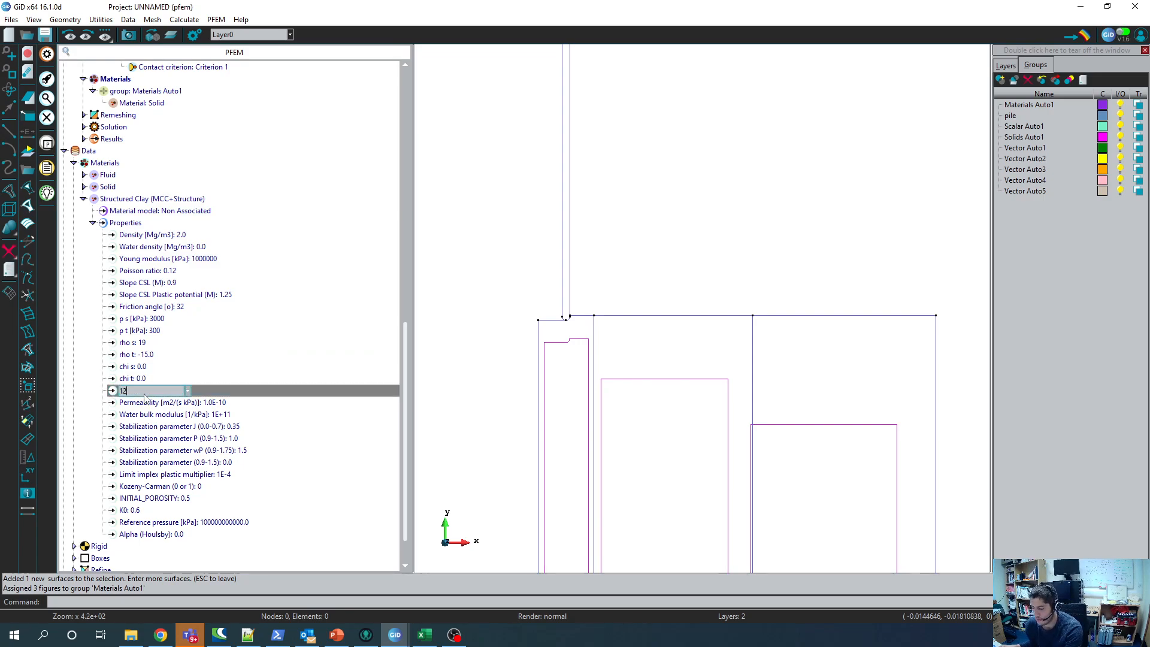
{"action": "type", "text": "12.33"}
{"action": "key", "text": "Return"}
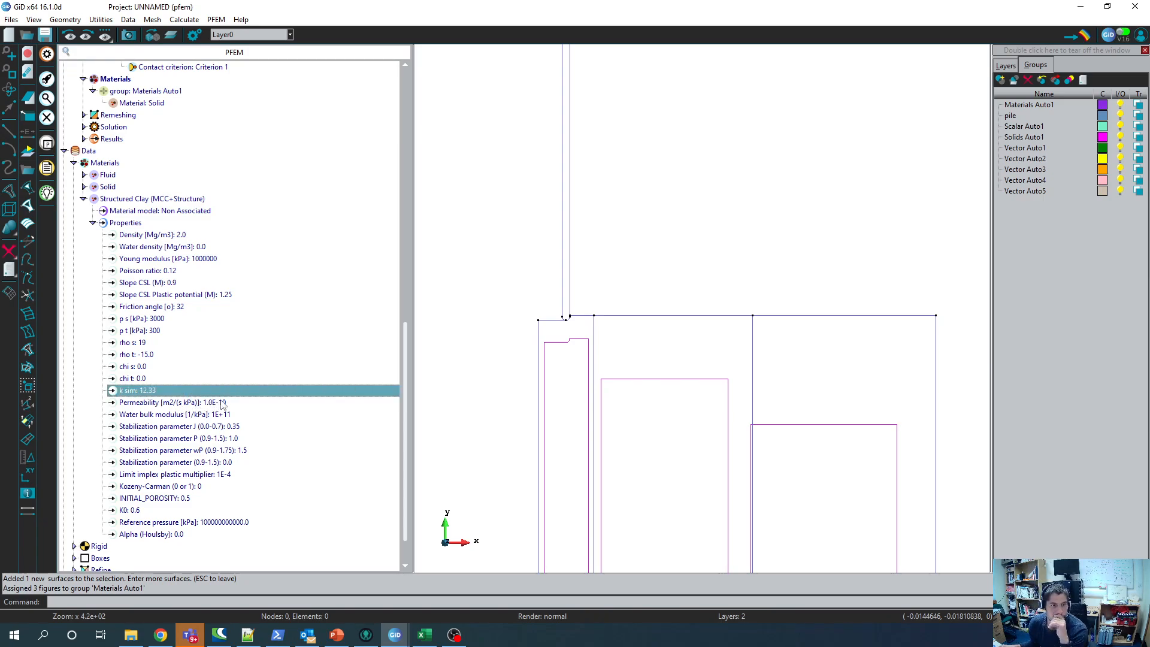
{"action": "double_click", "coordinate": [221, 403]}
{"action": "left_click", "coordinate": [192, 403]}
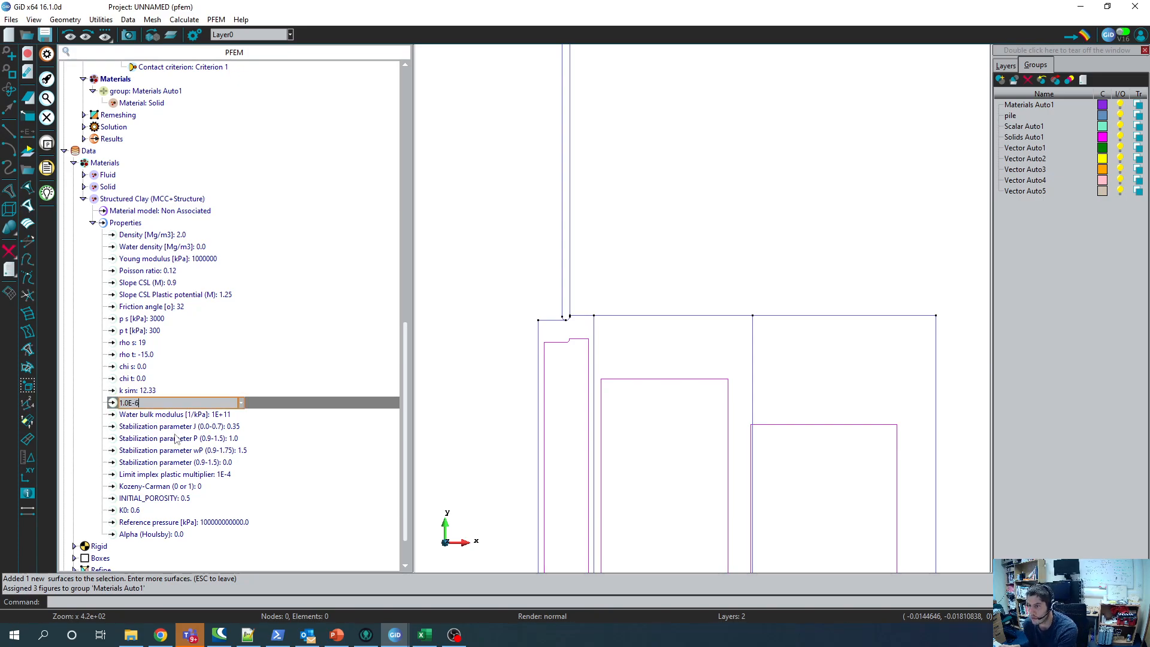
{"action": "key", "text": "Return"}
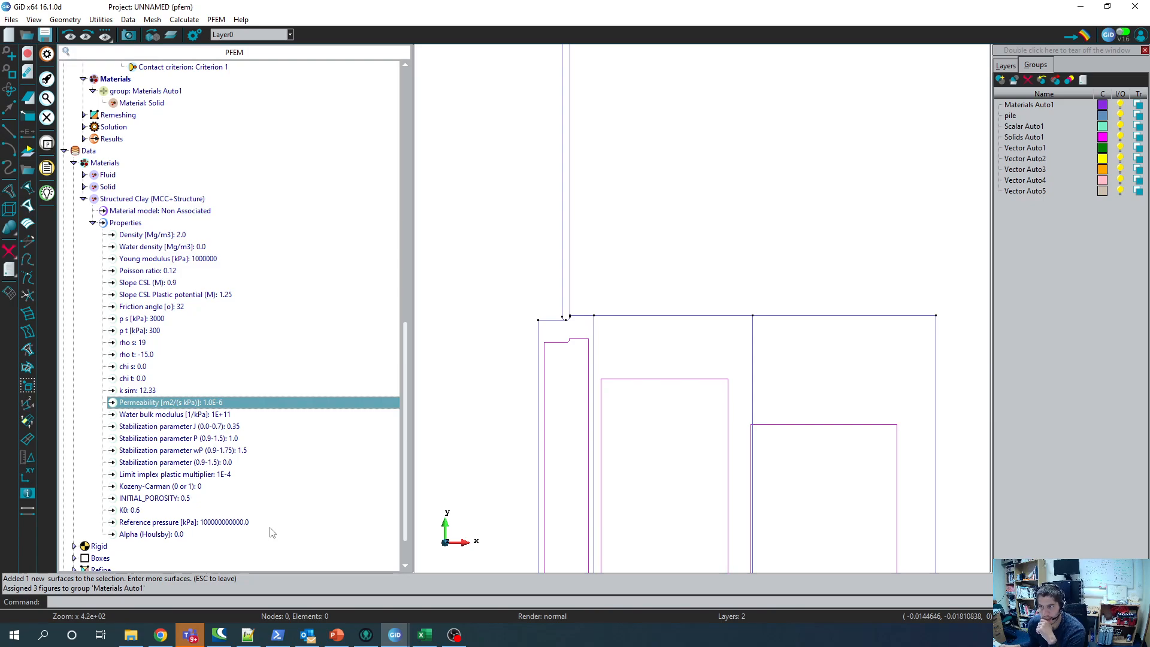
Step: Assign the Structured Clay (MCC+Structure) material to the group Materials Auto1 in Stage 1
{"action": "scroll", "coordinate": [249, 515], "scroll_direction": "up", "scroll_amount": 3}
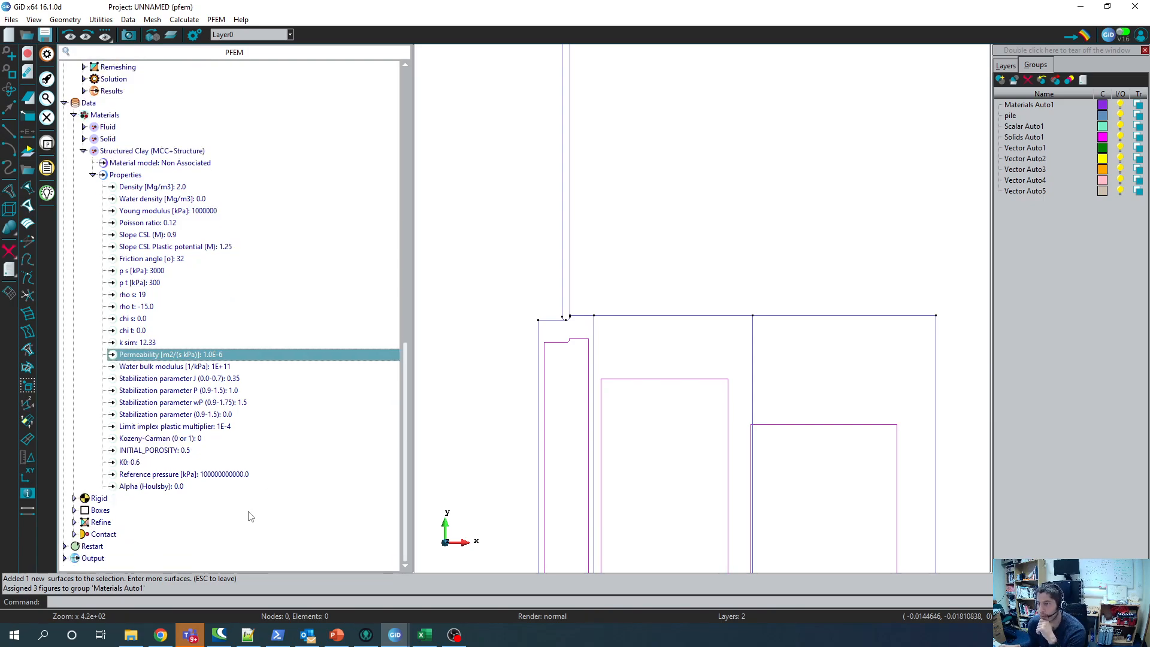
{"action": "left_click", "coordinate": [123, 319]}
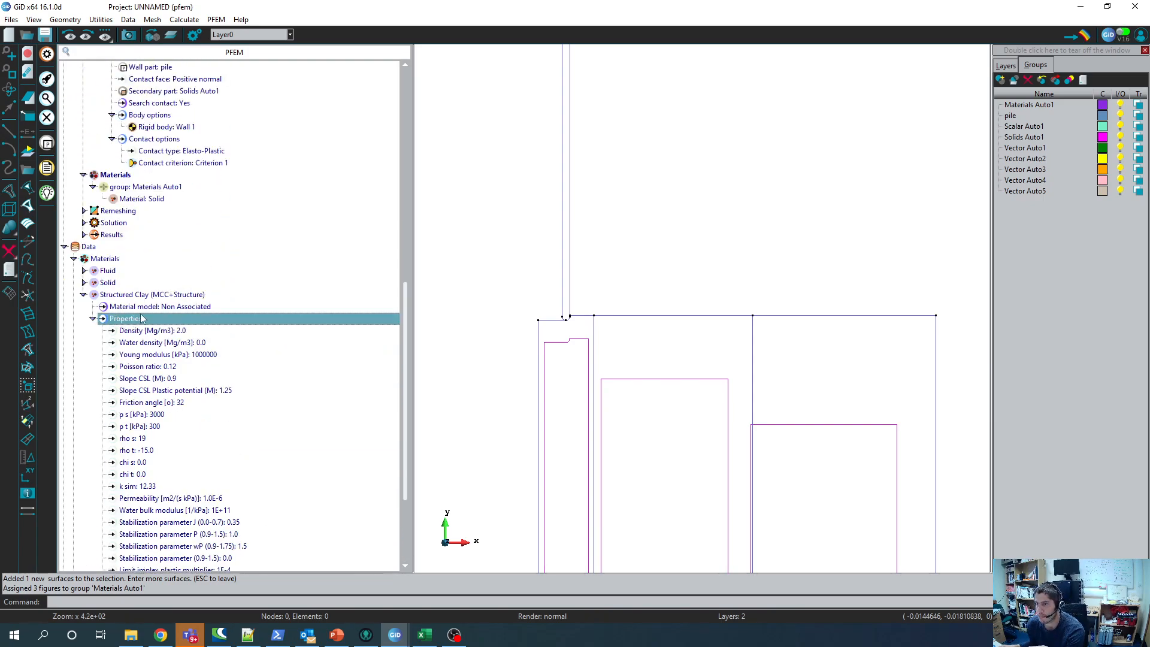
{"action": "scroll", "coordinate": [235, 362], "scroll_direction": "up", "scroll_amount": 8}
{"action": "scroll", "coordinate": [235, 362], "scroll_direction": "up", "scroll_amount": 4}
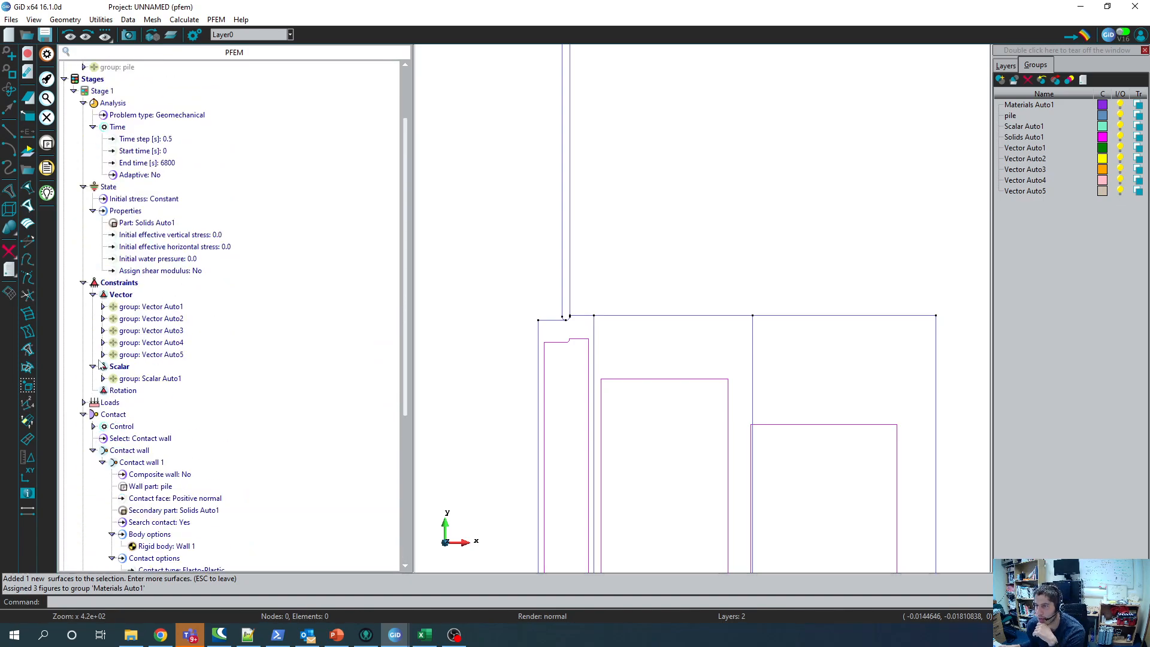
{"action": "scroll", "coordinate": [108, 447], "scroll_direction": "down", "scroll_amount": 2}
{"action": "scroll", "coordinate": [106, 444], "scroll_direction": "down", "scroll_amount": 4}
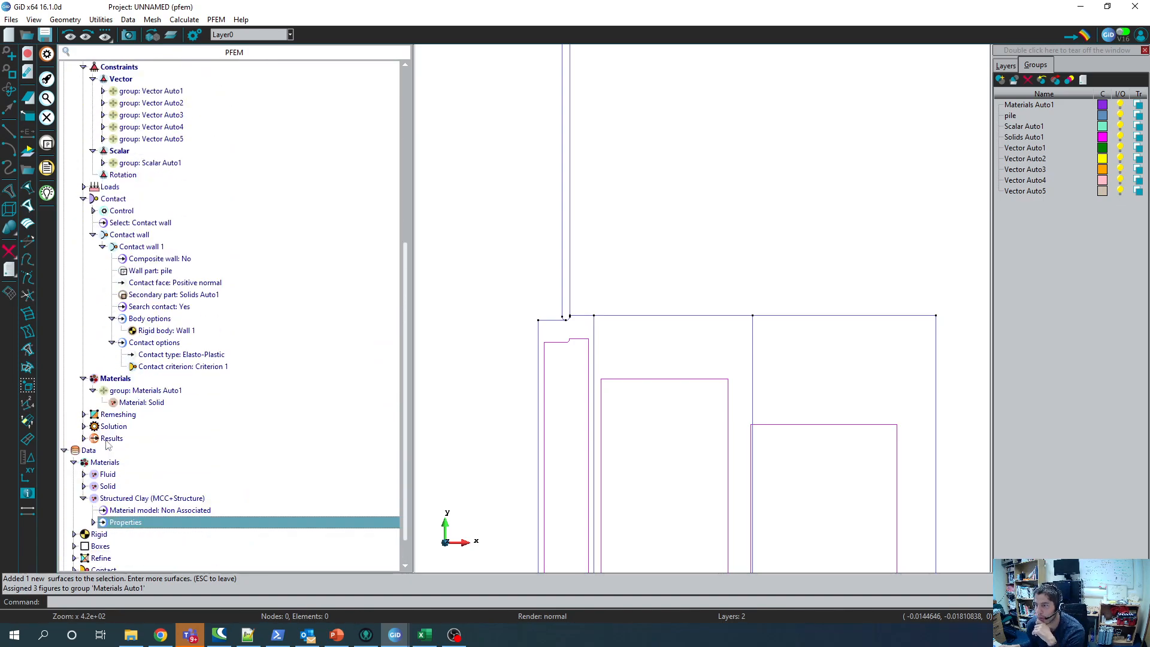
{"action": "left_click", "coordinate": [157, 403]}
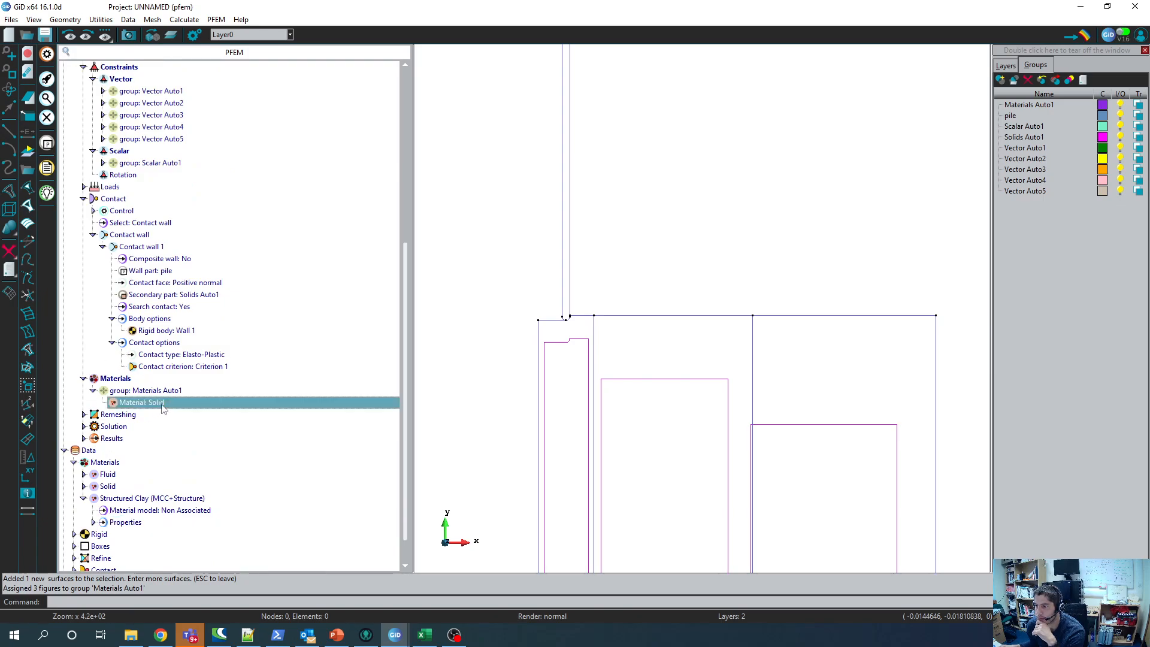
{"action": "left_click", "coordinate": [157, 404]}
{"action": "left_click", "coordinate": [139, 438]}
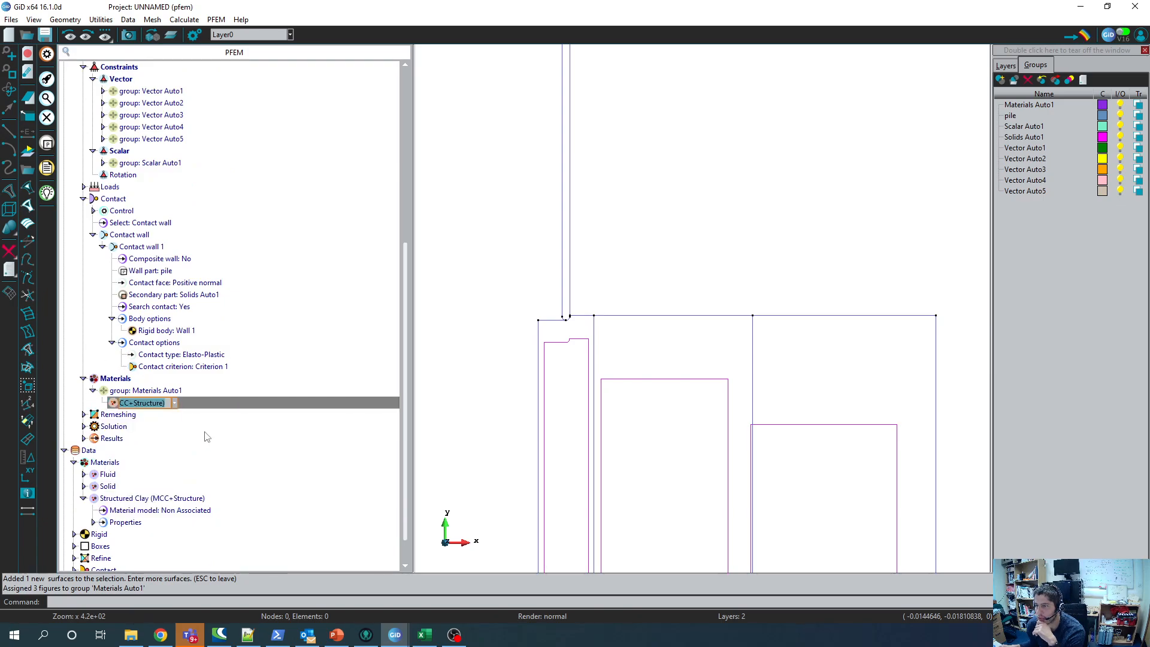
{"action": "left_click", "coordinate": [157, 404]}
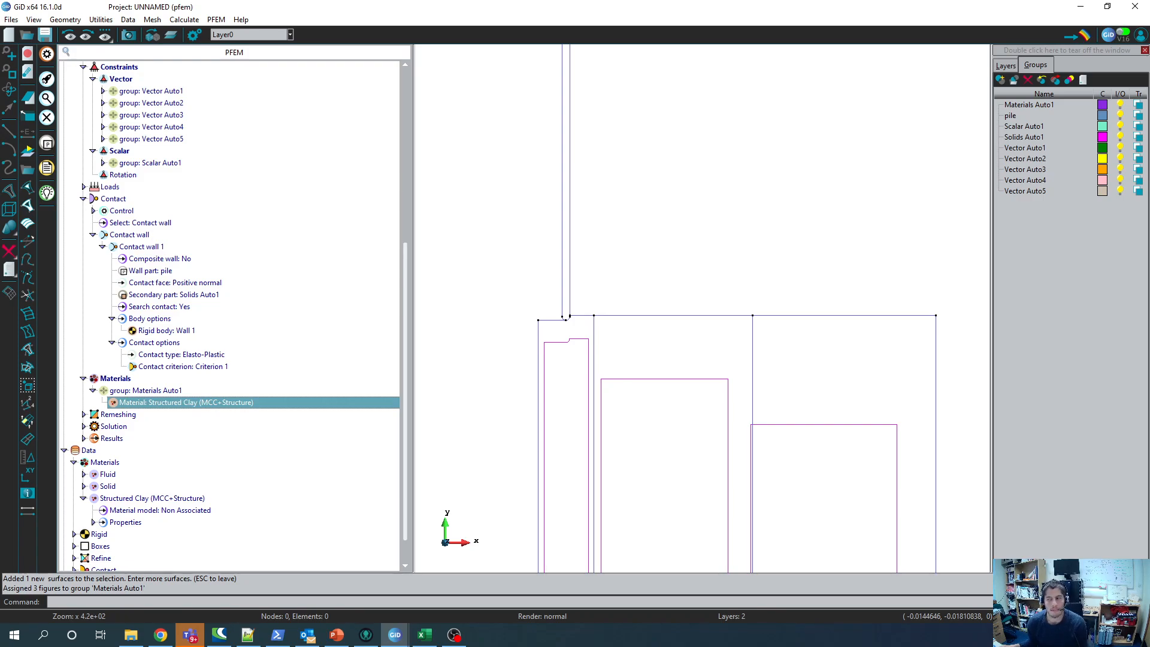
Step: Assign the part Solids Auto1 to Meshing part 1 and enable remeshing for it
{"action": "left_click", "coordinate": [84, 415]}
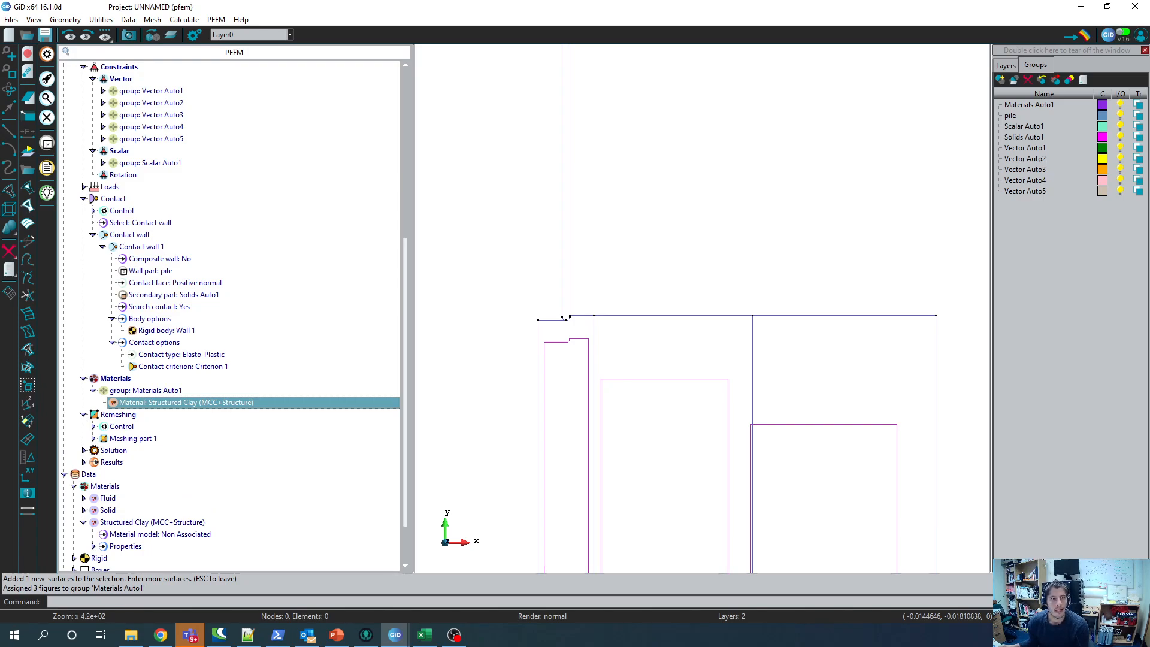
{"action": "left_click", "coordinate": [93, 426]}
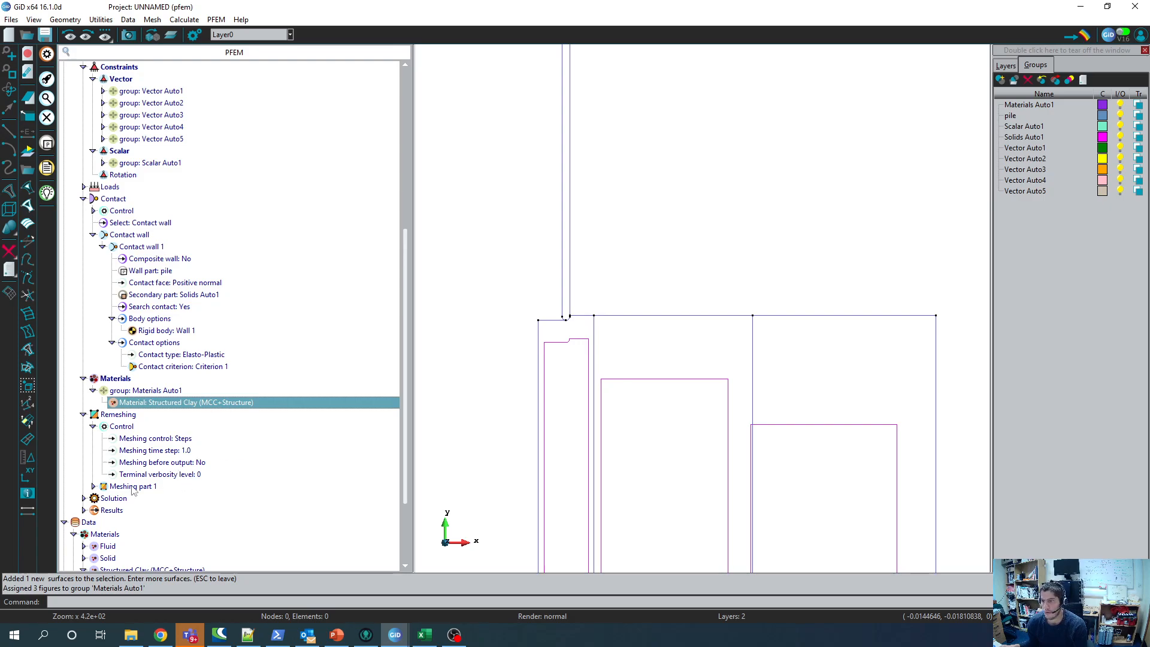
{"action": "left_click", "coordinate": [93, 486]}
{"action": "scroll", "coordinate": [111, 474], "scroll_direction": "down", "scroll_amount": 3}
{"action": "double_click", "coordinate": [128, 427]}
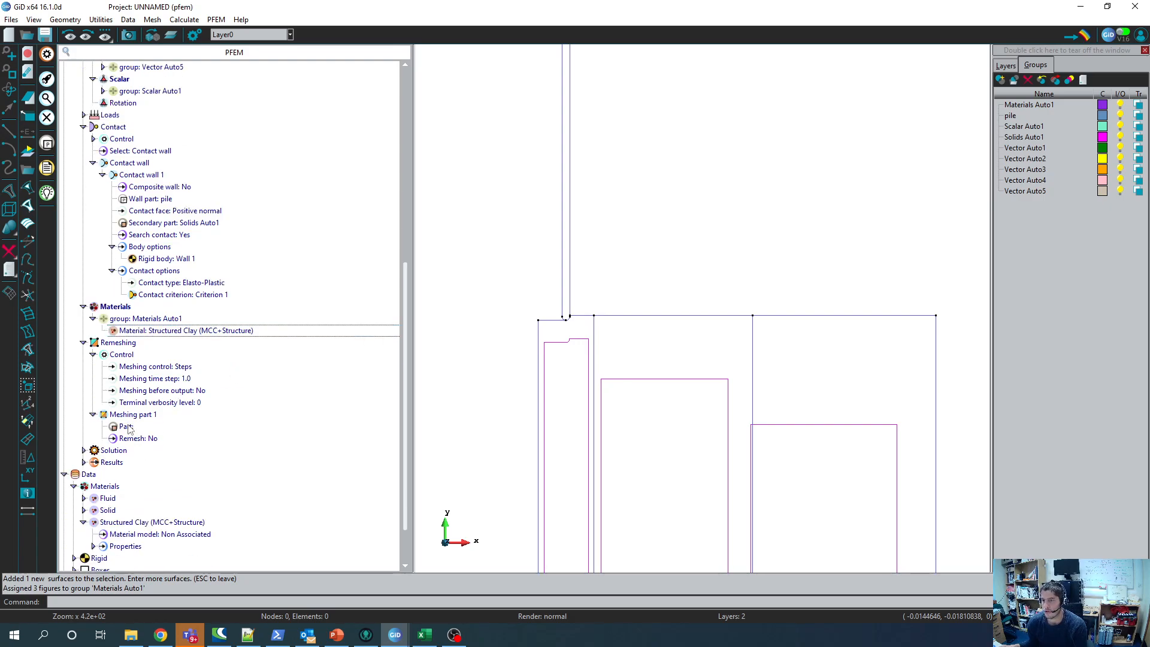
{"action": "left_click", "coordinate": [128, 429]}
{"action": "left_click", "coordinate": [138, 440]}
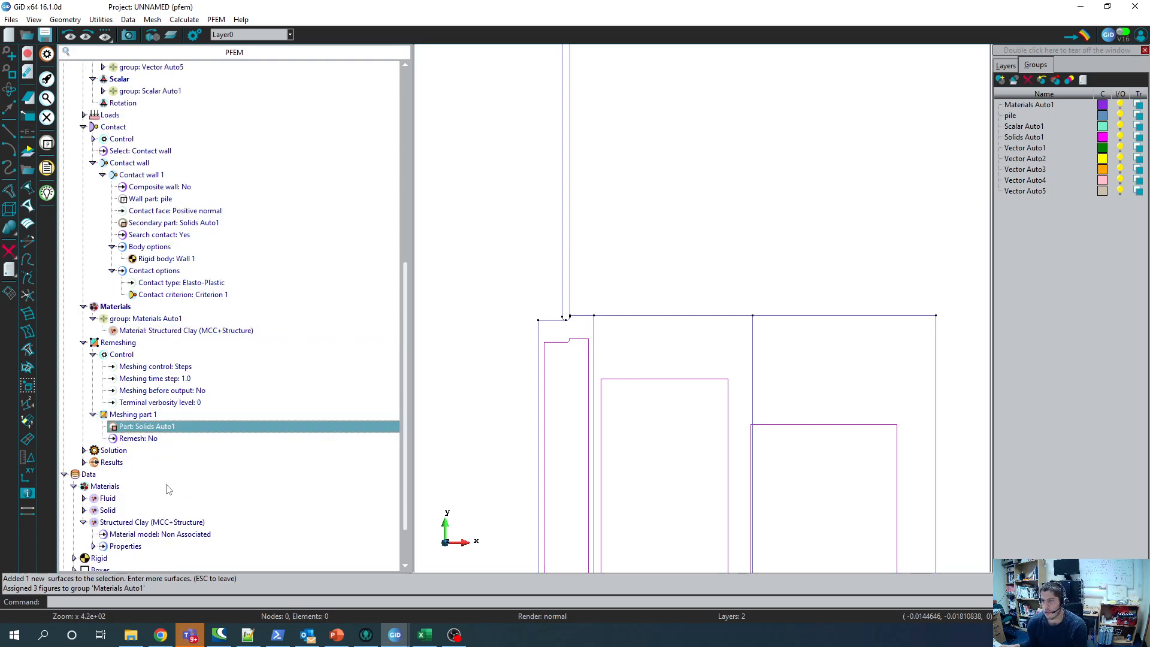
{"action": "double_click", "coordinate": [144, 440]}
{"action": "left_click", "coordinate": [144, 440]}
{"action": "left_click", "coordinate": [140, 452]}
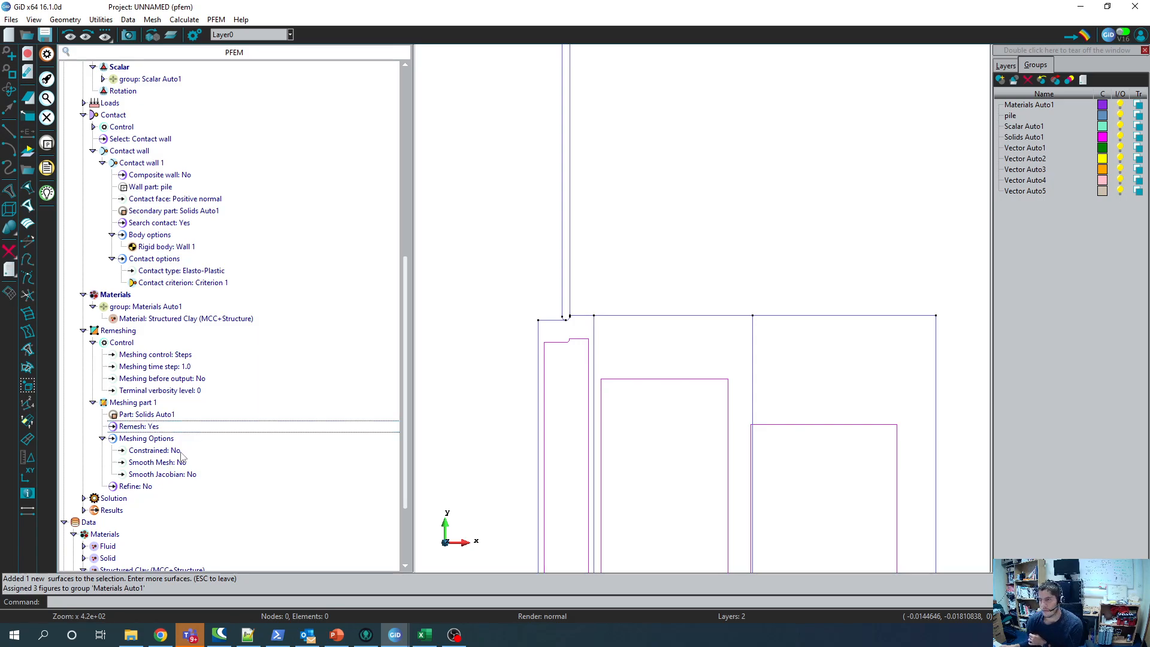
Step: Enable the Constrained, Smooth Mesh and Smooth Jacobian meshing options of Meshing part 1
{"action": "double_click", "coordinate": [163, 452]}
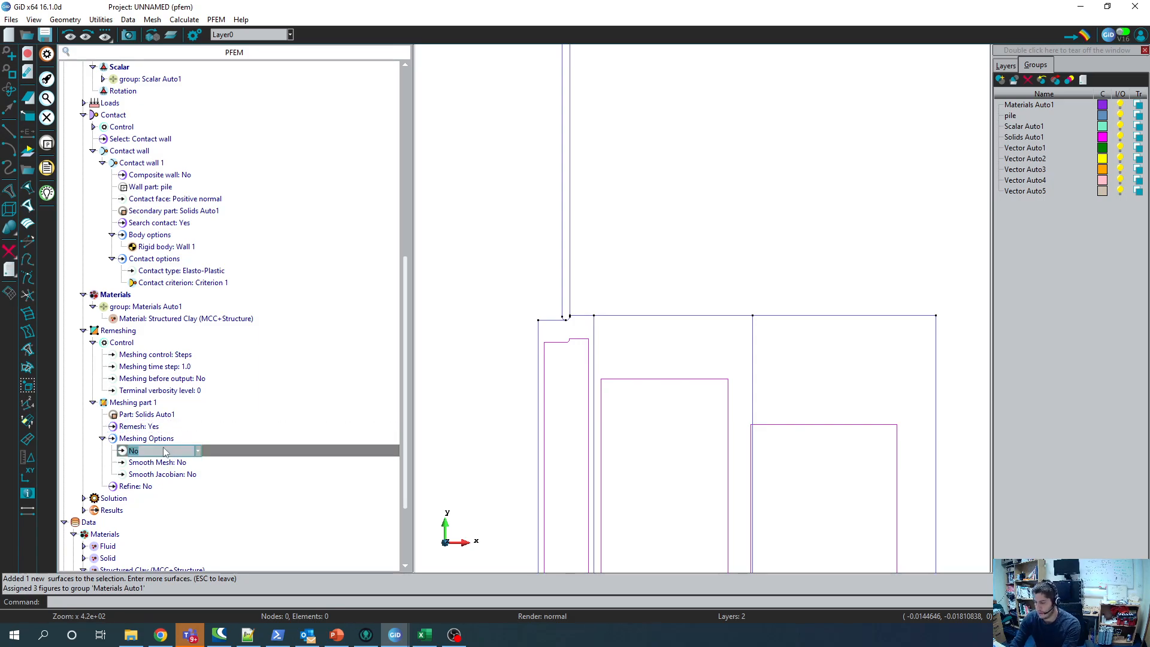
{"action": "left_click", "coordinate": [163, 451]}
{"action": "left_click", "coordinate": [155, 472]}
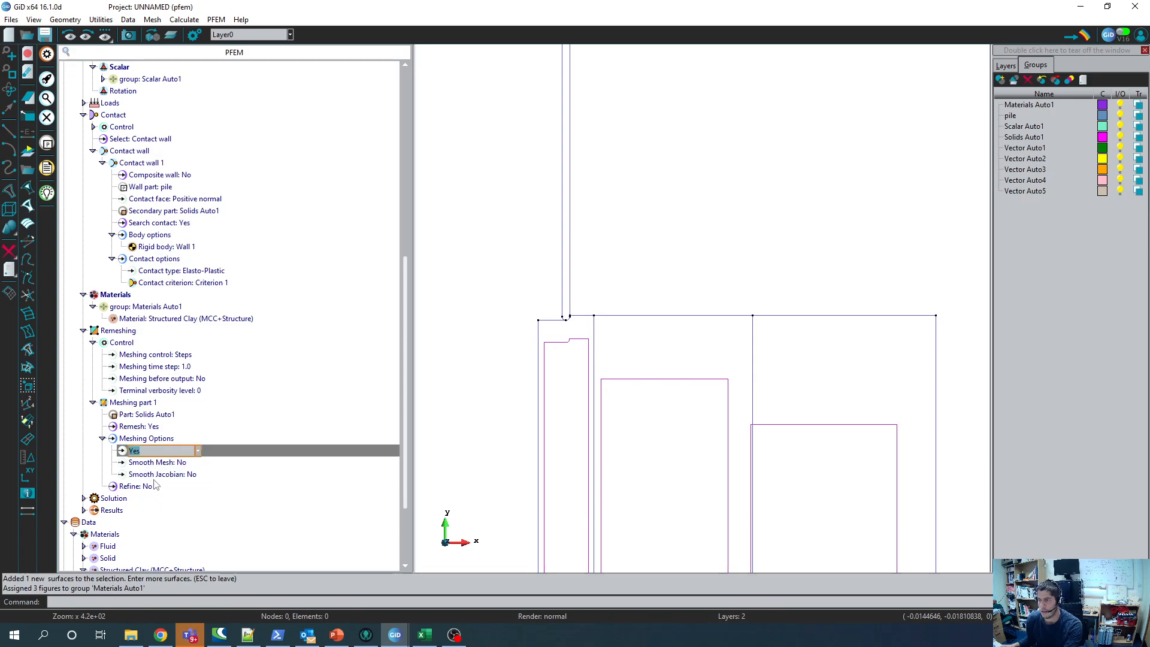
{"action": "left_click", "coordinate": [163, 463]}
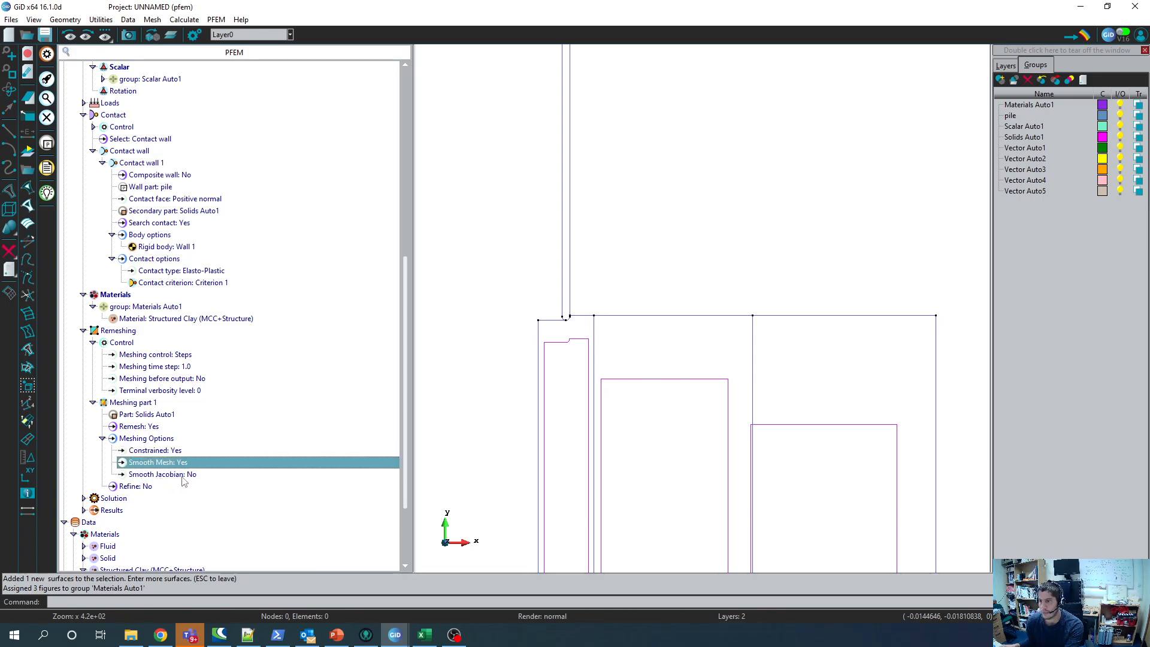
{"action": "left_click", "coordinate": [180, 474]}
{"action": "left_click", "coordinate": [181, 474]}
{"action": "left_click", "coordinate": [157, 486]}
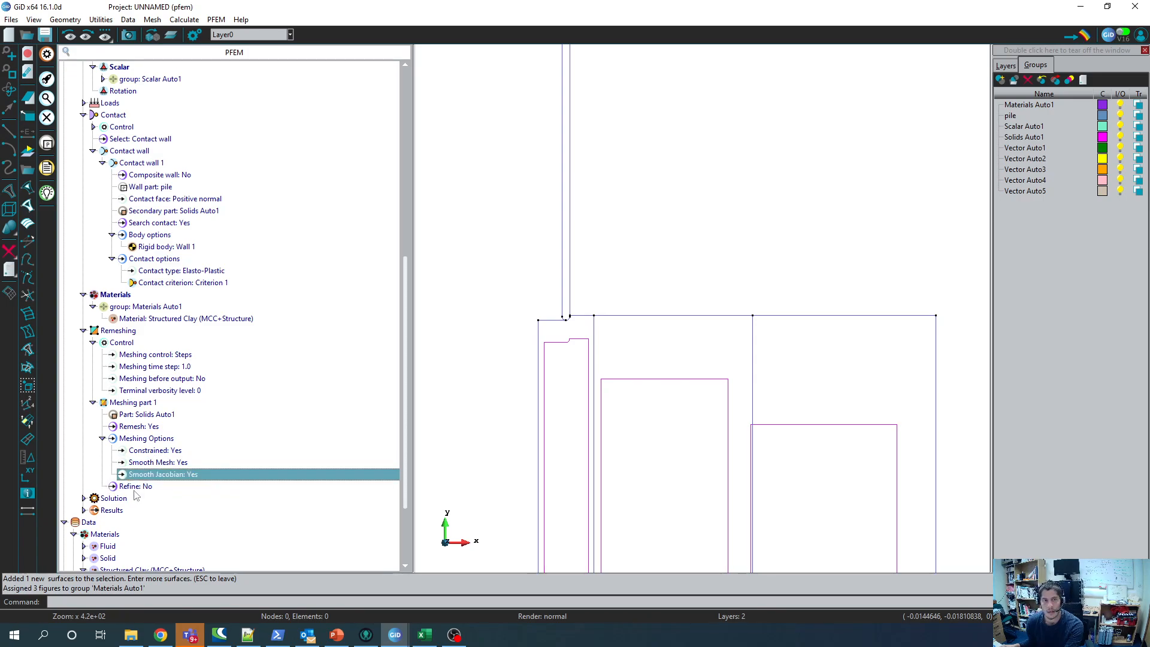
Step: Enable refinement for Meshing part 1 and choose Criterion 1 as its refine criterion
{"action": "left_click", "coordinate": [135, 490]}
{"action": "left_click", "coordinate": [140, 489]}
{"action": "left_click", "coordinate": [139, 494]}
{"action": "left_click", "coordinate": [150, 500]}
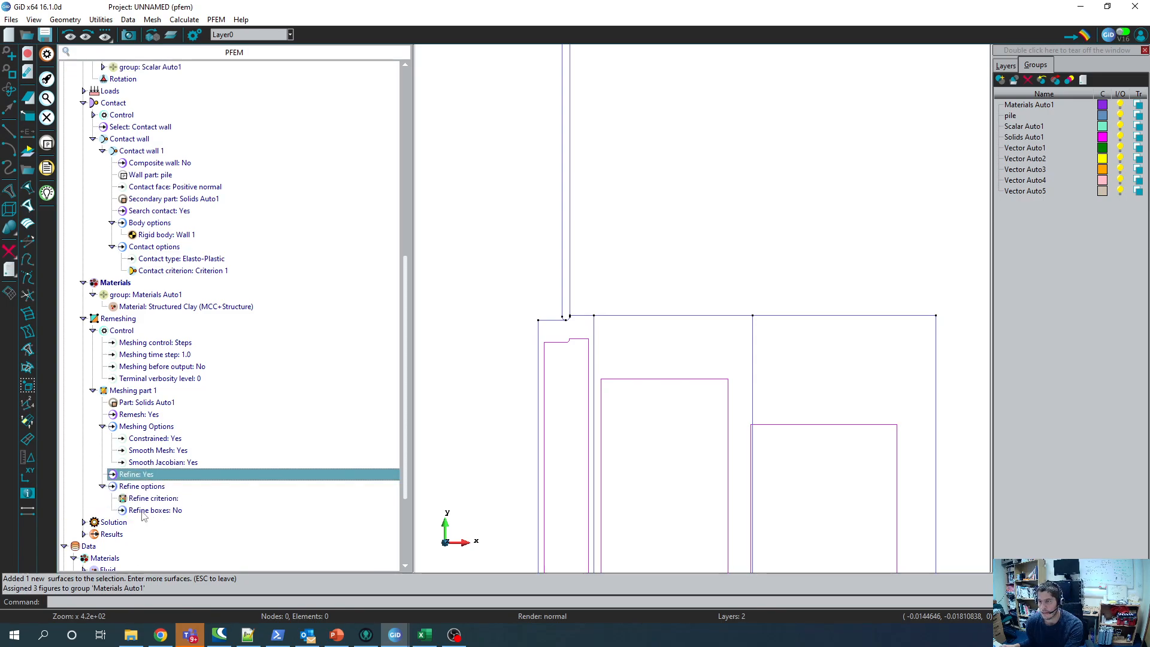
{"action": "left_click", "coordinate": [169, 501]}
{"action": "left_click", "coordinate": [162, 499]}
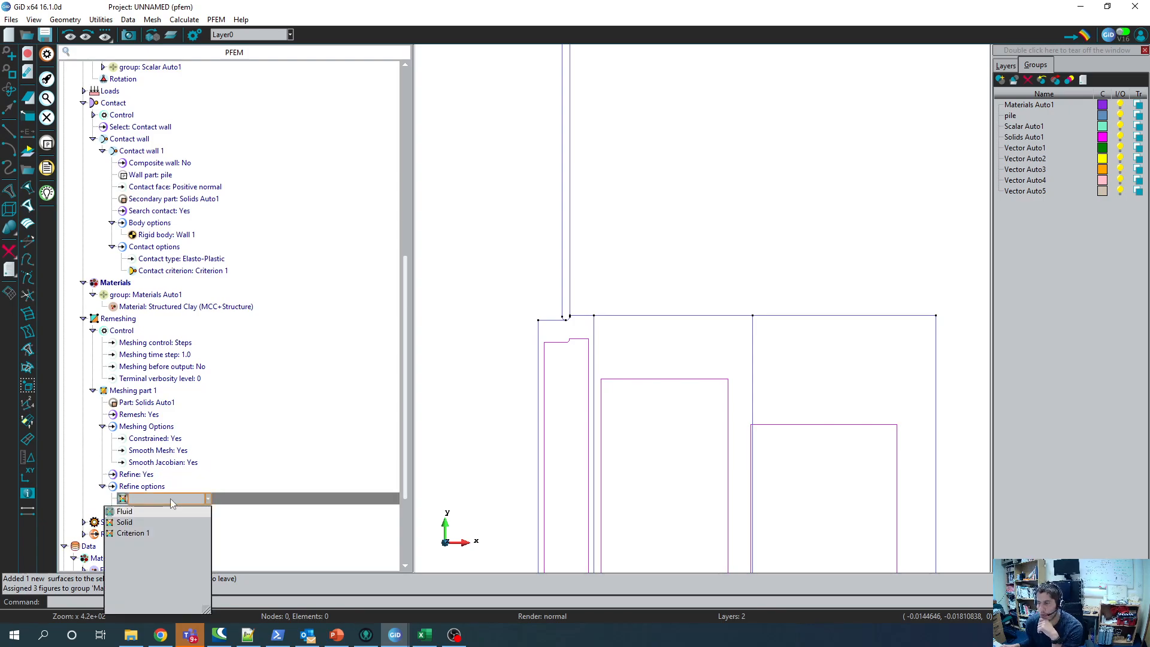
{"action": "left_click", "coordinate": [153, 533]}
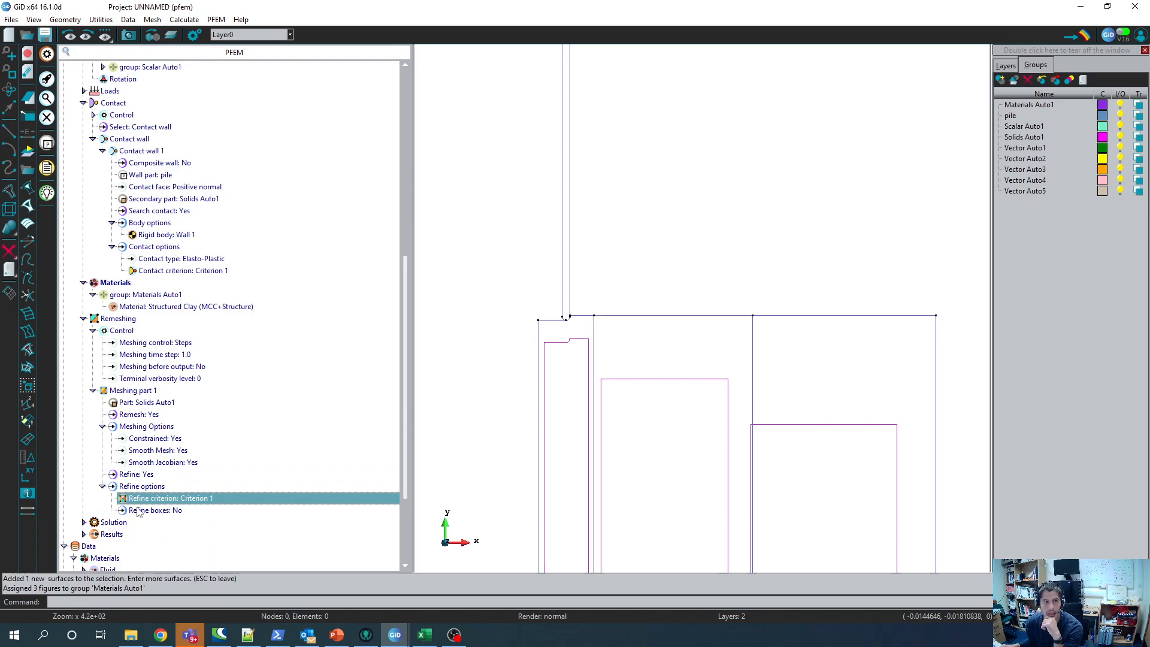
Step: Set the default solid elements in the solution's element type settings to Updated Lagrangian U-J-wP
{"action": "scroll", "coordinate": [172, 537], "scroll_direction": "down", "scroll_amount": 2}
{"action": "left_click", "coordinate": [106, 454]}
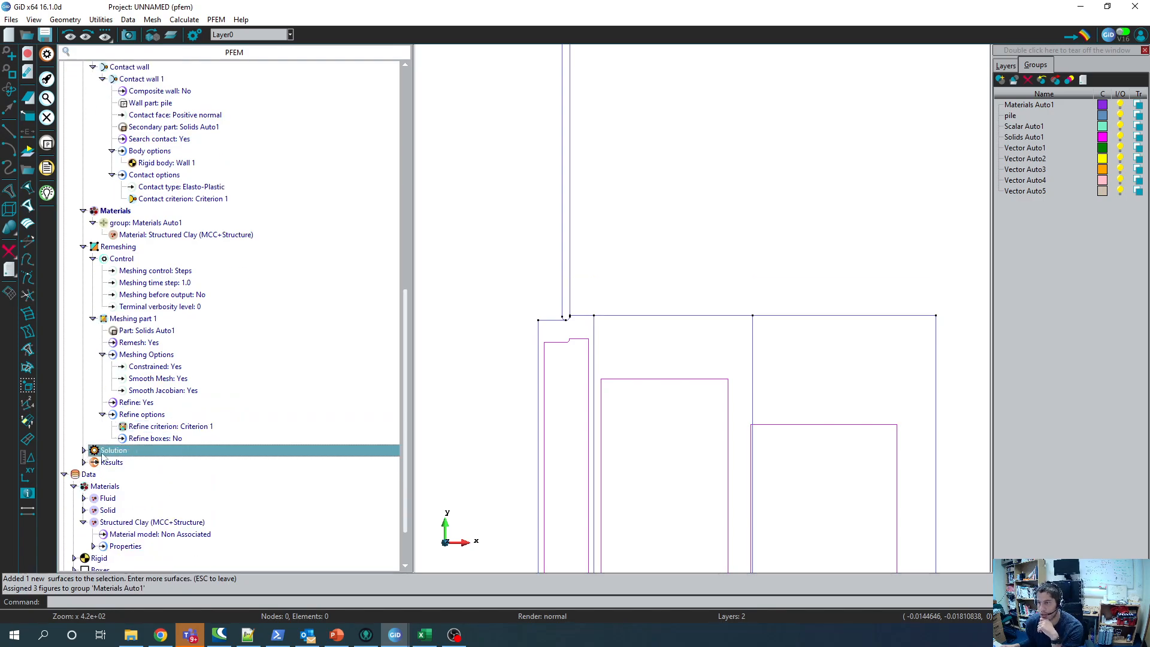
{"action": "left_click", "coordinate": [83, 450]}
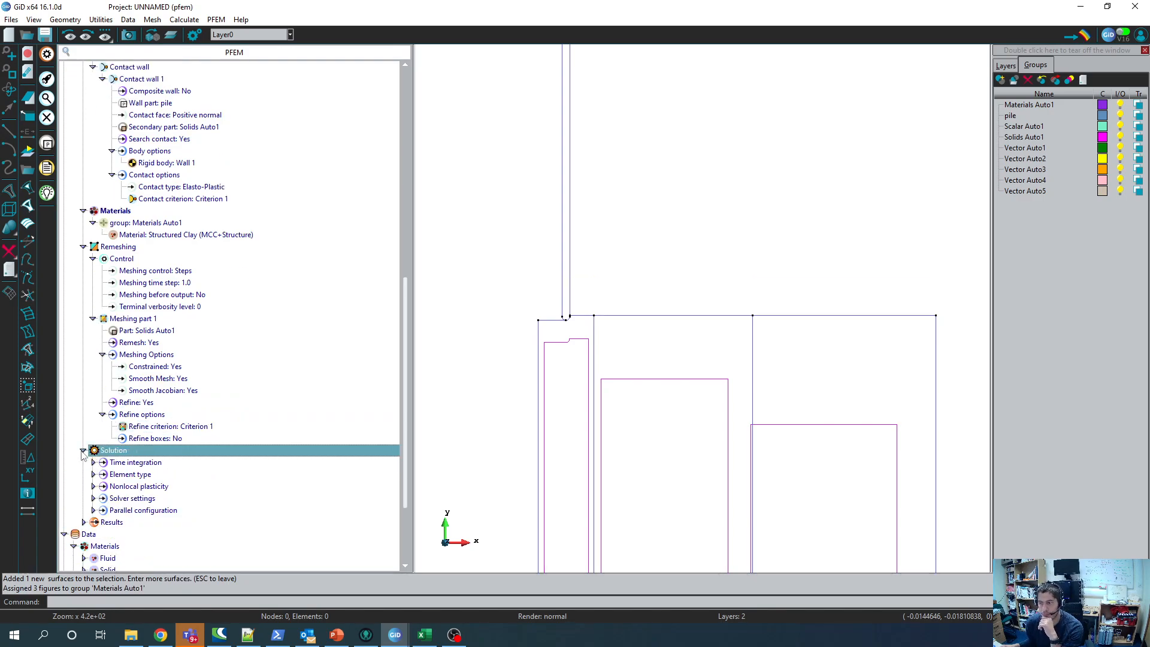
{"action": "left_click", "coordinate": [85, 453]}
{"action": "left_click", "coordinate": [85, 456]}
{"action": "left_click", "coordinate": [93, 462]}
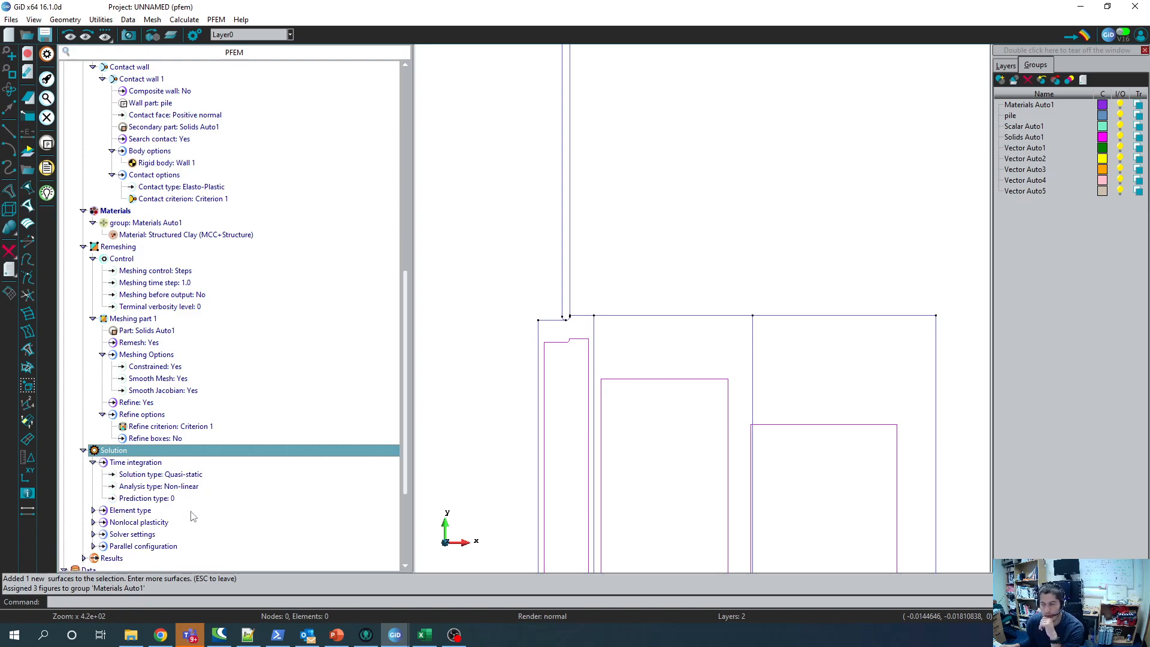
{"action": "scroll", "coordinate": [102, 491], "scroll_direction": "down", "scroll_amount": 1}
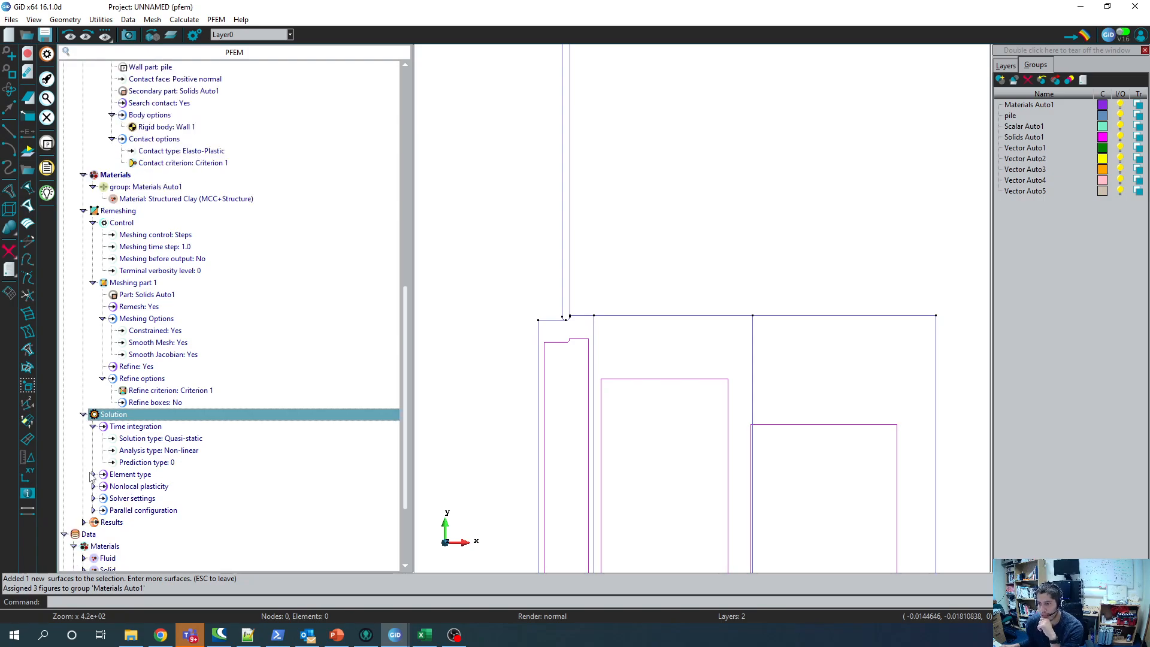
{"action": "left_click", "coordinate": [93, 475]}
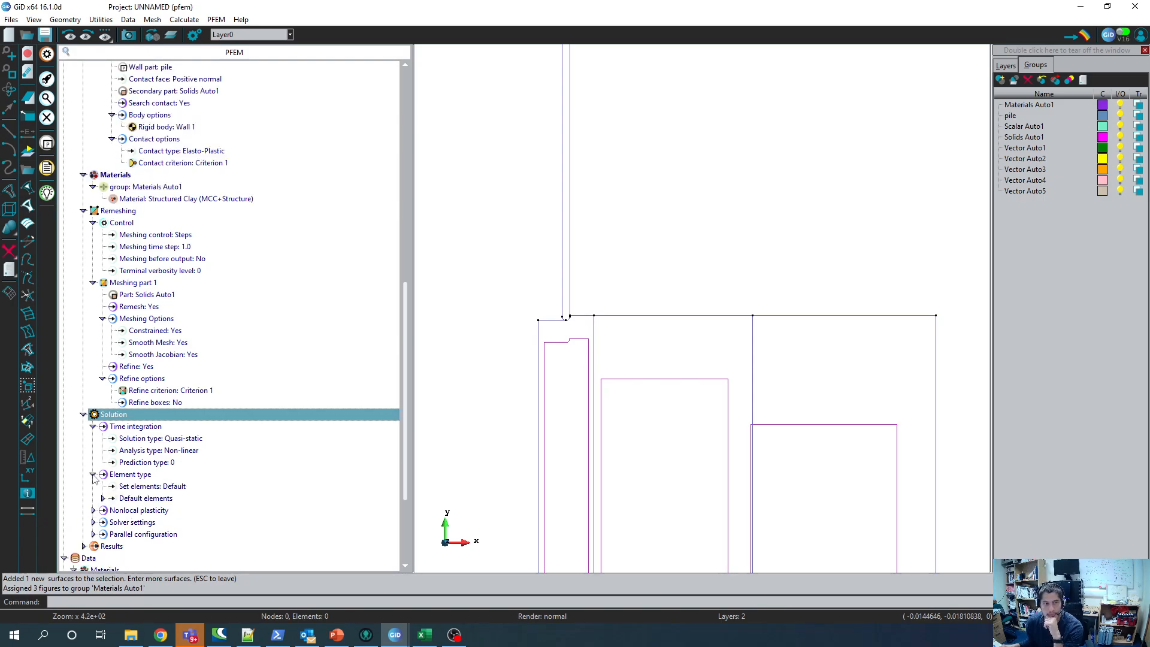
{"action": "left_click", "coordinate": [101, 499]}
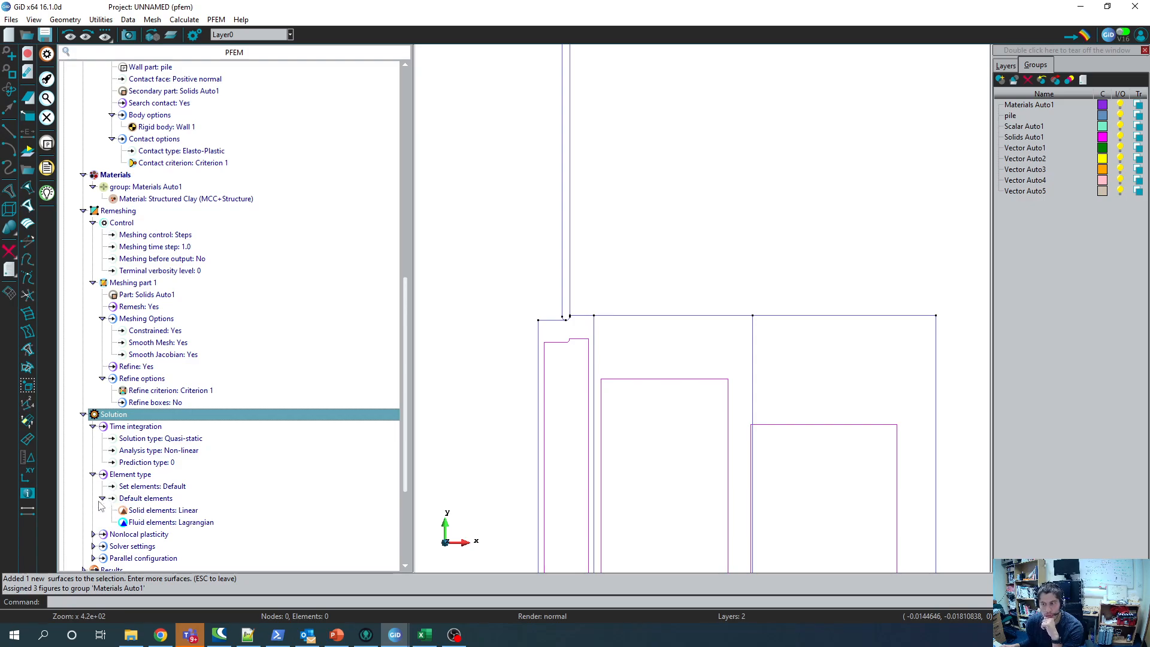
{"action": "left_click", "coordinate": [182, 514]}
{"action": "left_click", "coordinate": [190, 511]}
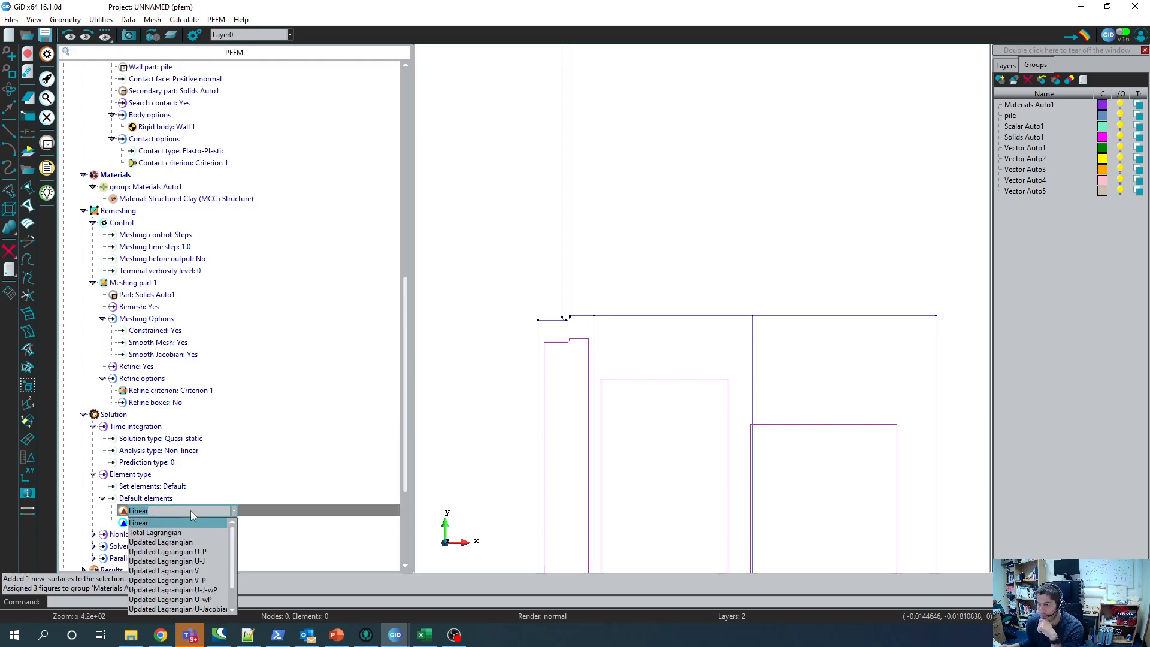
{"action": "left_click", "coordinate": [187, 591]}
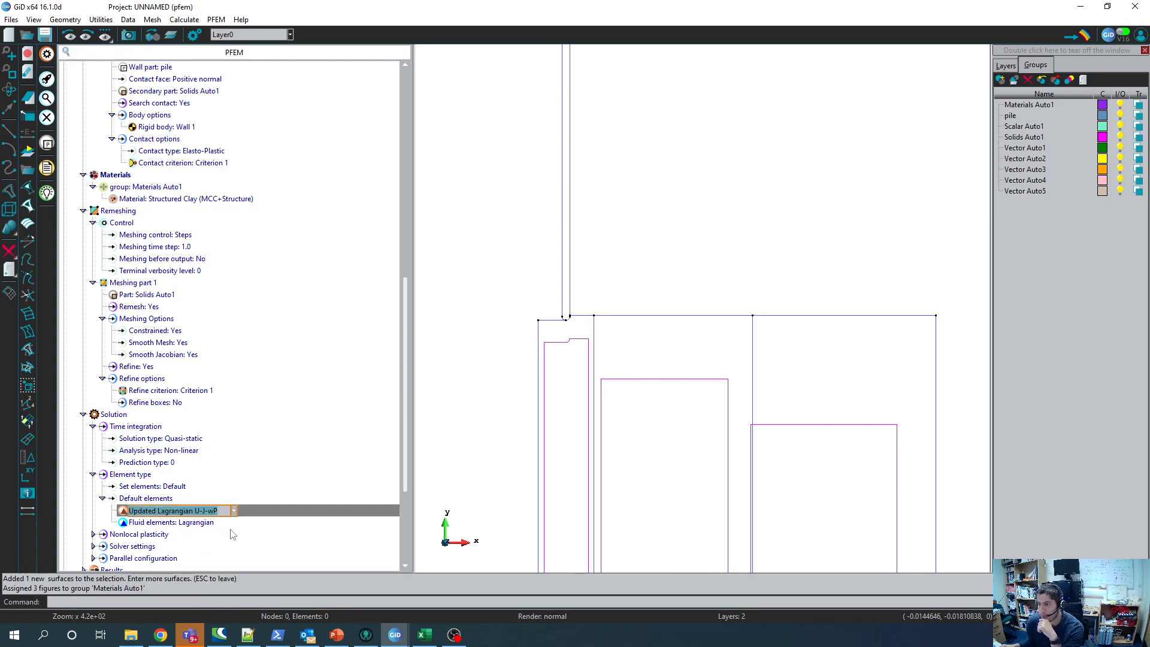
{"action": "key", "text": "Return"}
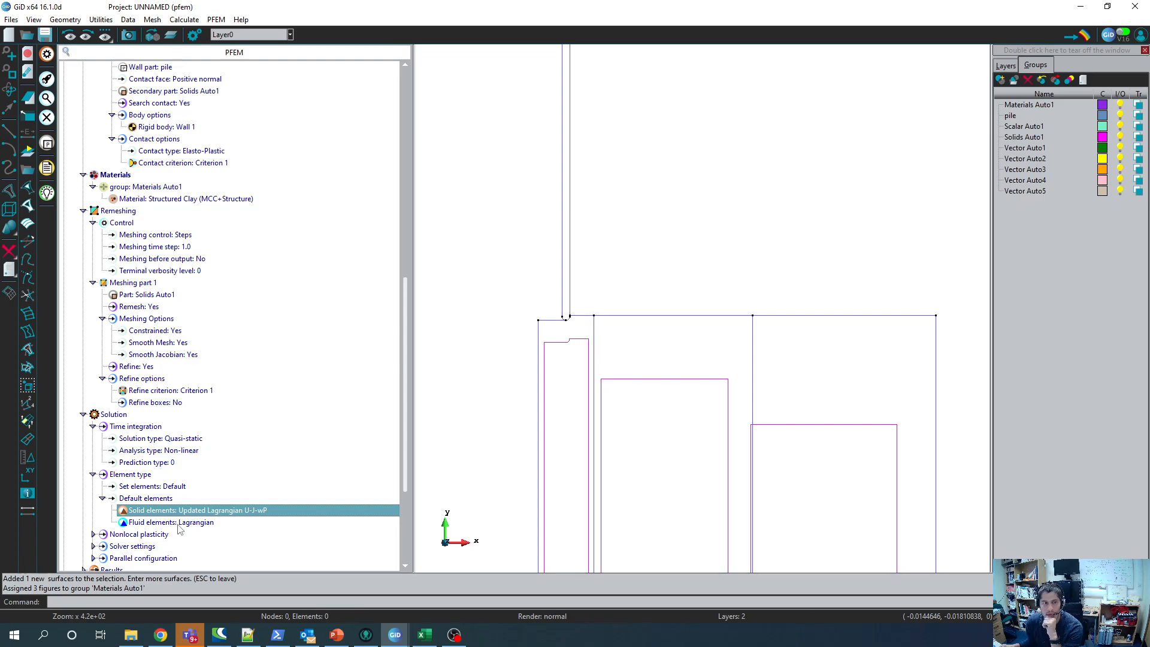
Step: Enable nonlocal plasticity in the Stage 1 solution settings
{"action": "scroll", "coordinate": [182, 531], "scroll_direction": "down", "scroll_amount": 4}
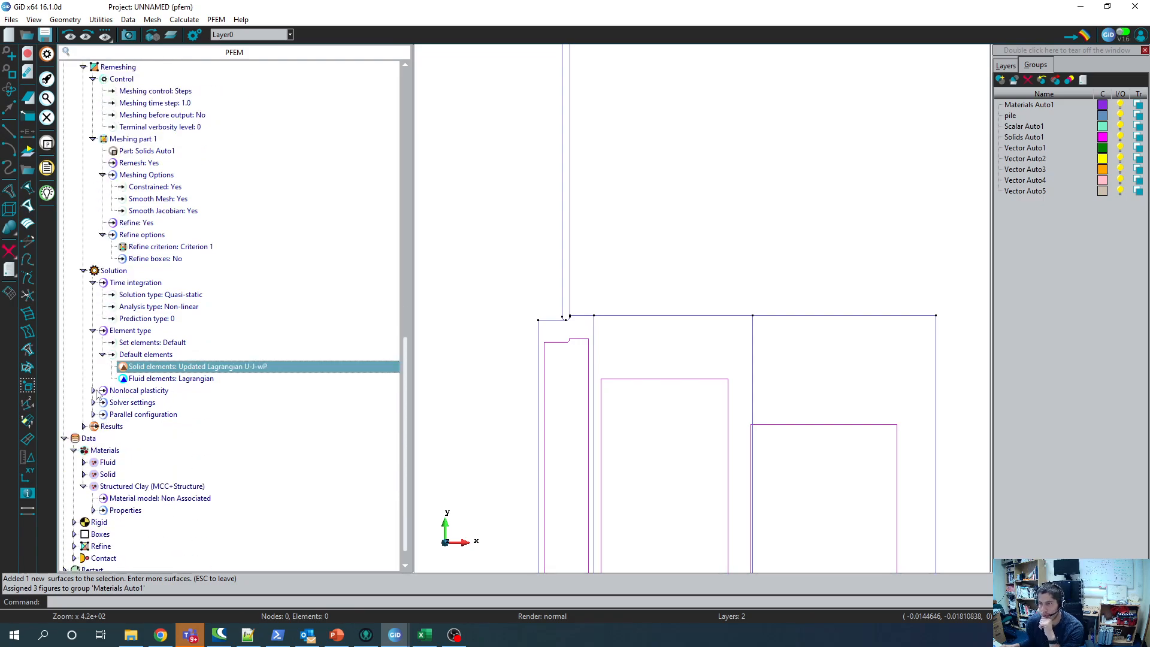
{"action": "left_click", "coordinate": [94, 391]}
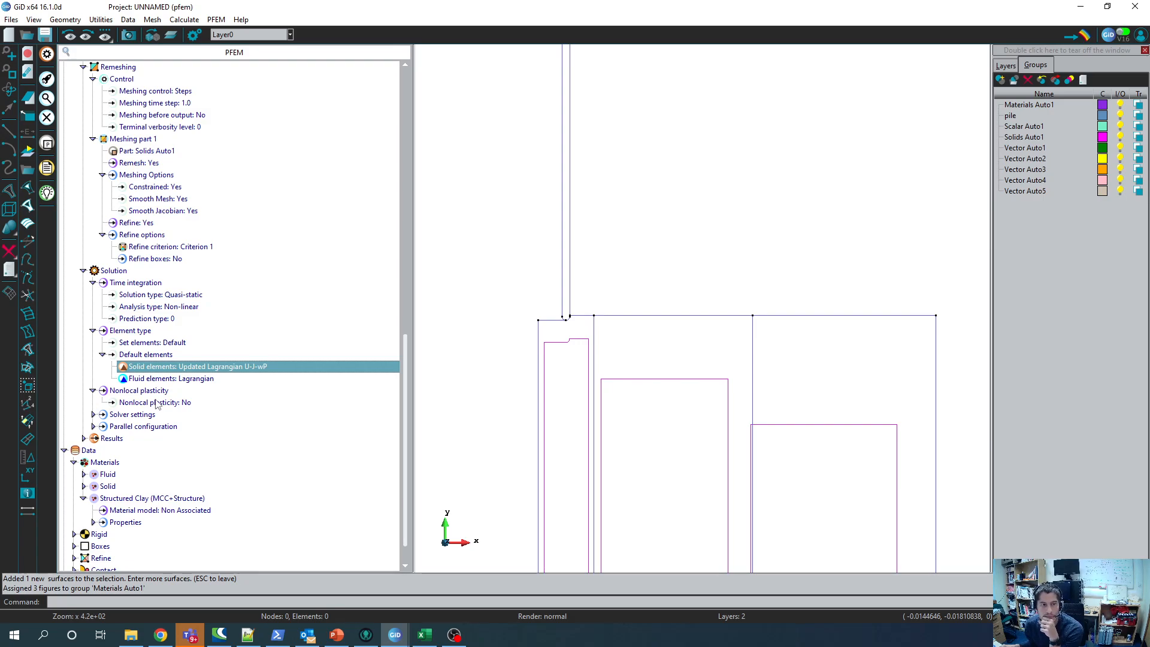
{"action": "left_click", "coordinate": [180, 406]}
{"action": "left_click", "coordinate": [190, 408]}
{"action": "left_click", "coordinate": [191, 407]}
{"action": "left_click", "coordinate": [178, 412]}
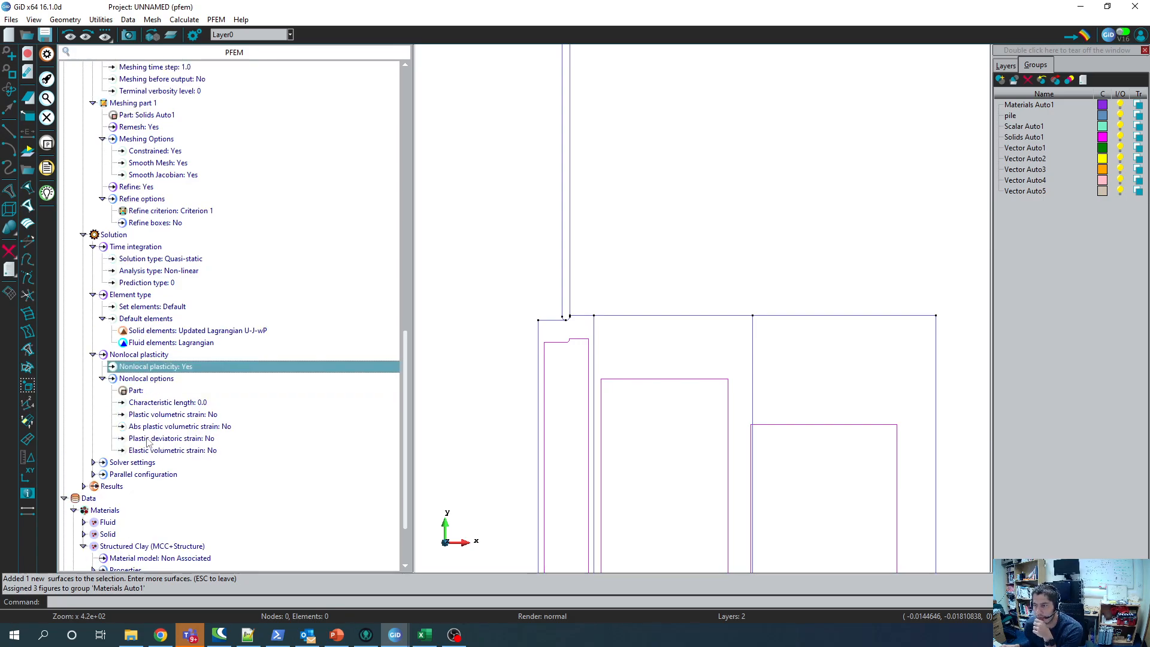
Step: Choose Solids Auto1 as the part in the solution's nonlocal plasticity options
{"action": "left_click", "coordinate": [141, 393]}
{"action": "left_click", "coordinate": [144, 394]}
{"action": "left_click", "coordinate": [144, 394]}
{"action": "left_click", "coordinate": [141, 405]}
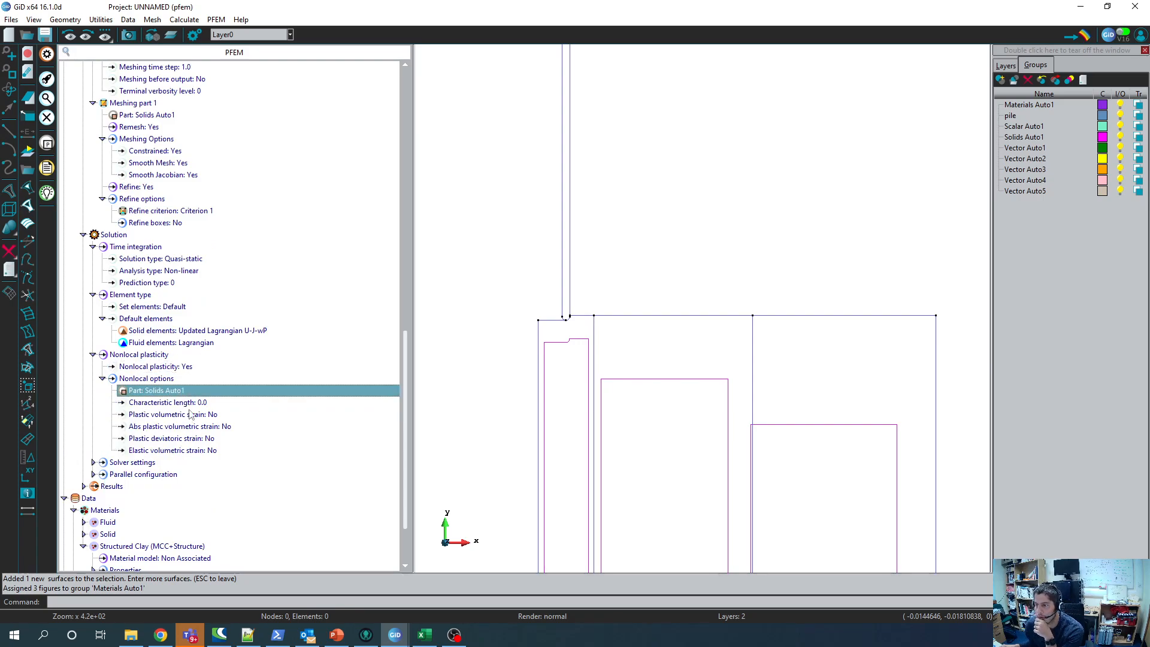
Step: Set the nonlocal plasticity characteristic length to 0.0005
{"action": "left_click", "coordinate": [194, 404]}
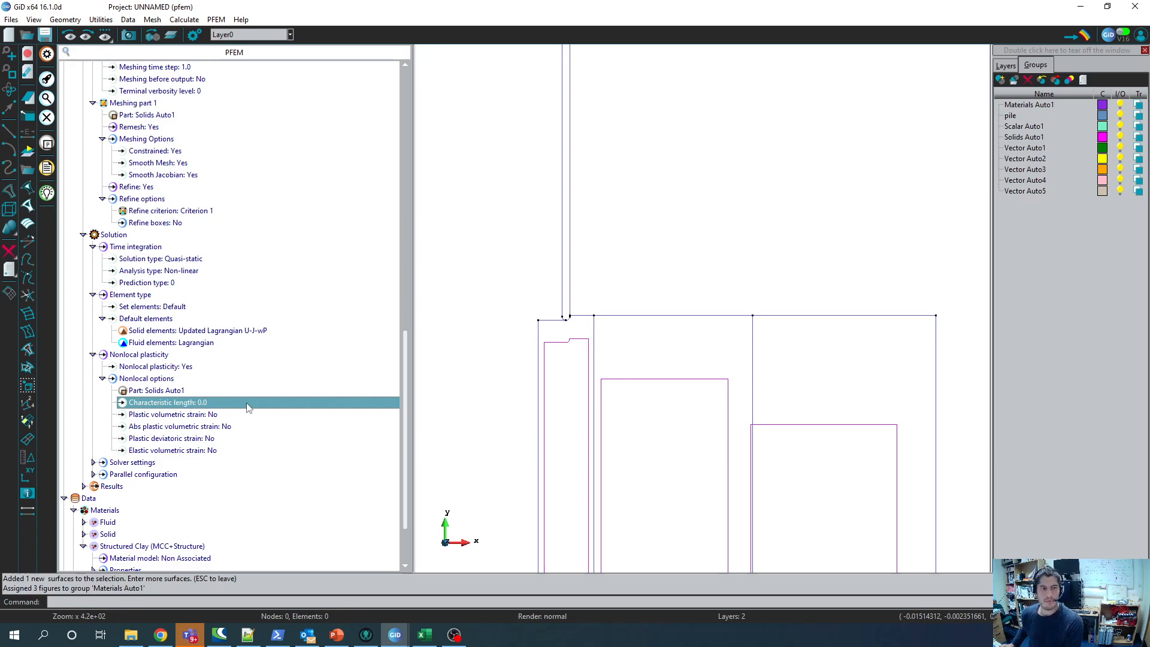
{"action": "left_click", "coordinate": [207, 403]}
{"action": "left_click", "coordinate": [197, 403]}
{"action": "left_click", "coordinate": [196, 403]}
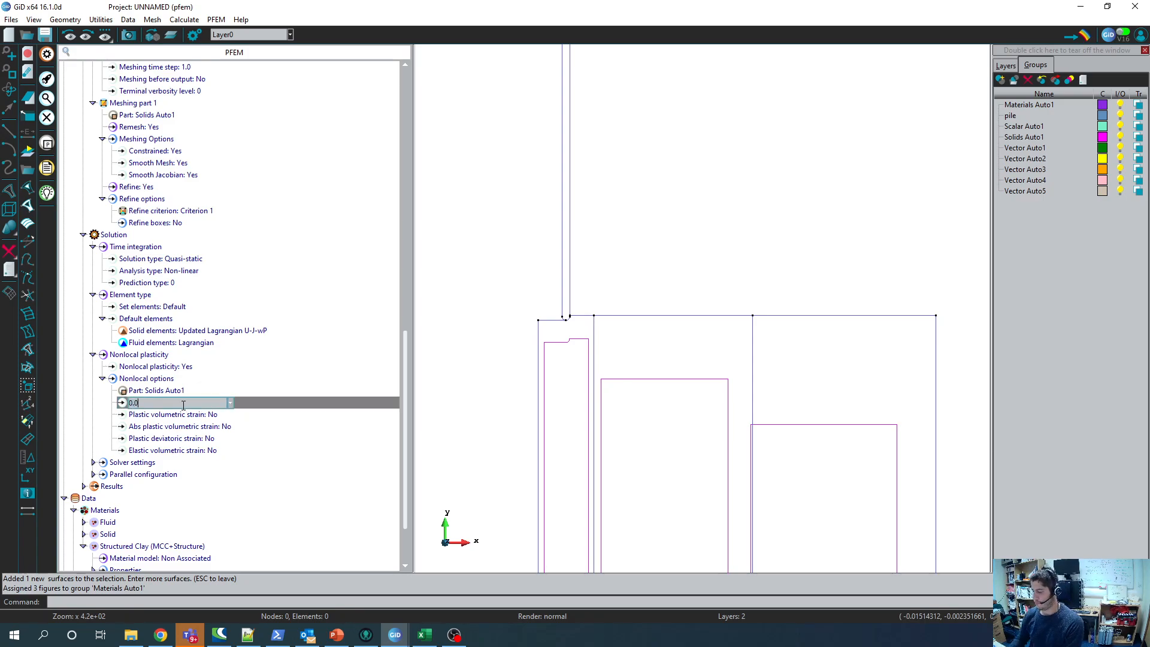
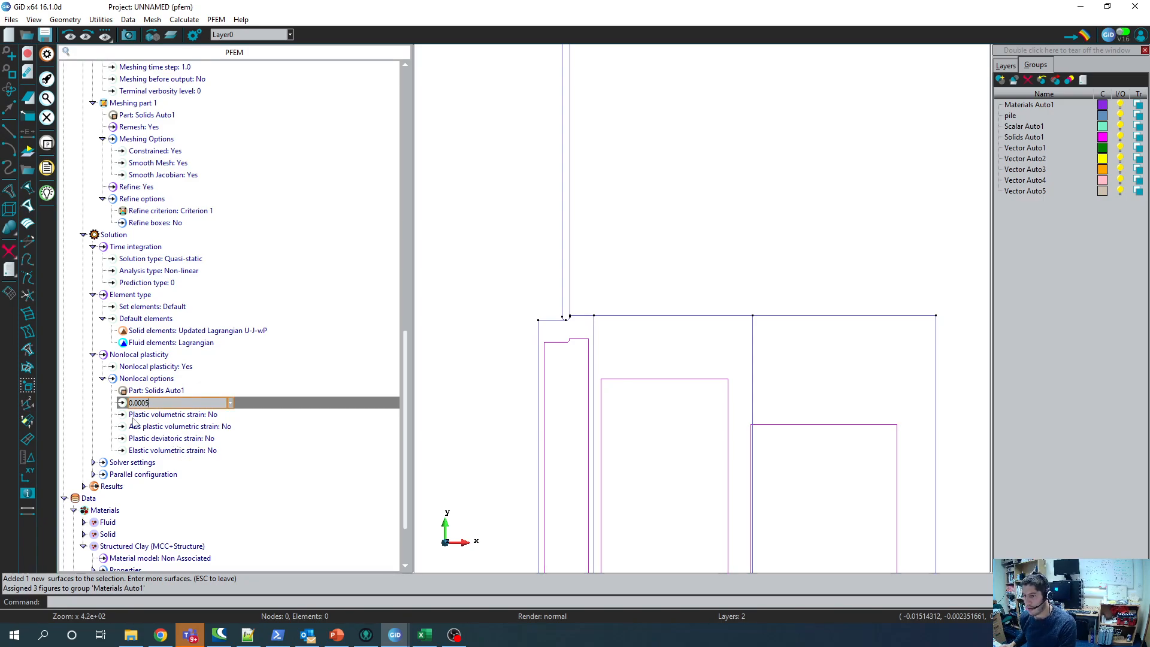
{"action": "type", "text": "5"}
{"action": "key", "text": "Return"}
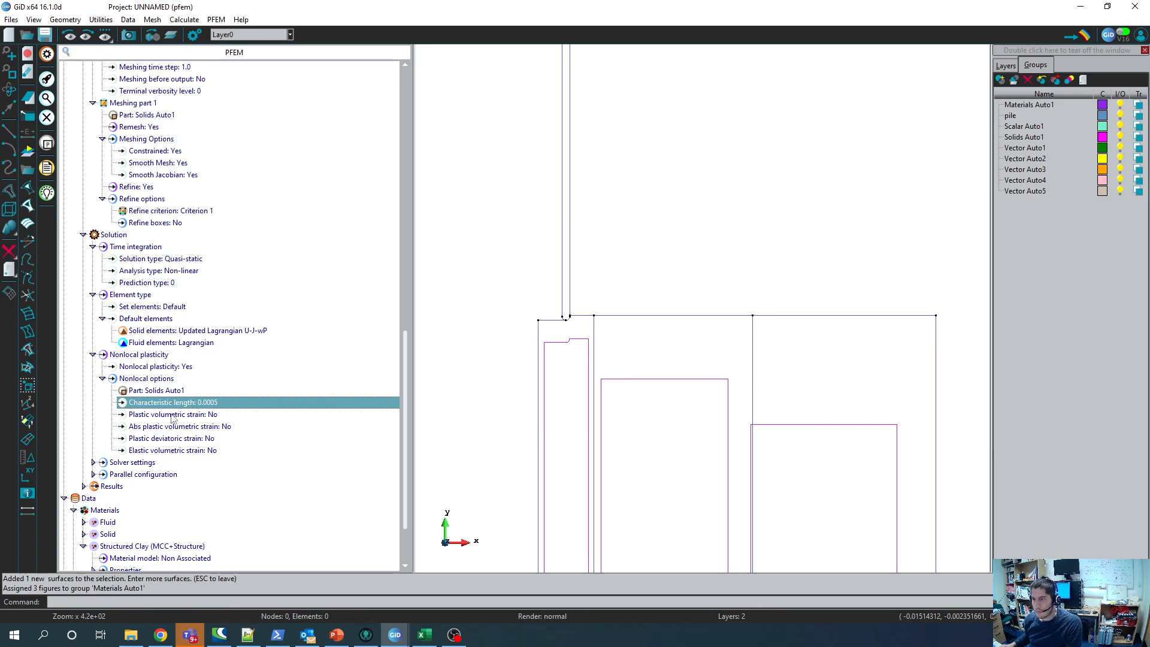
Step: Enable Plastic volumetric strain and Abs plastic volumetric strain in the nonlocal plasticity options
{"action": "left_click", "coordinate": [219, 418]}
{"action": "double_click", "coordinate": [212, 415]}
{"action": "left_click", "coordinate": [207, 416]}
{"action": "left_click", "coordinate": [180, 427]}
{"action": "left_click", "coordinate": [209, 434]}
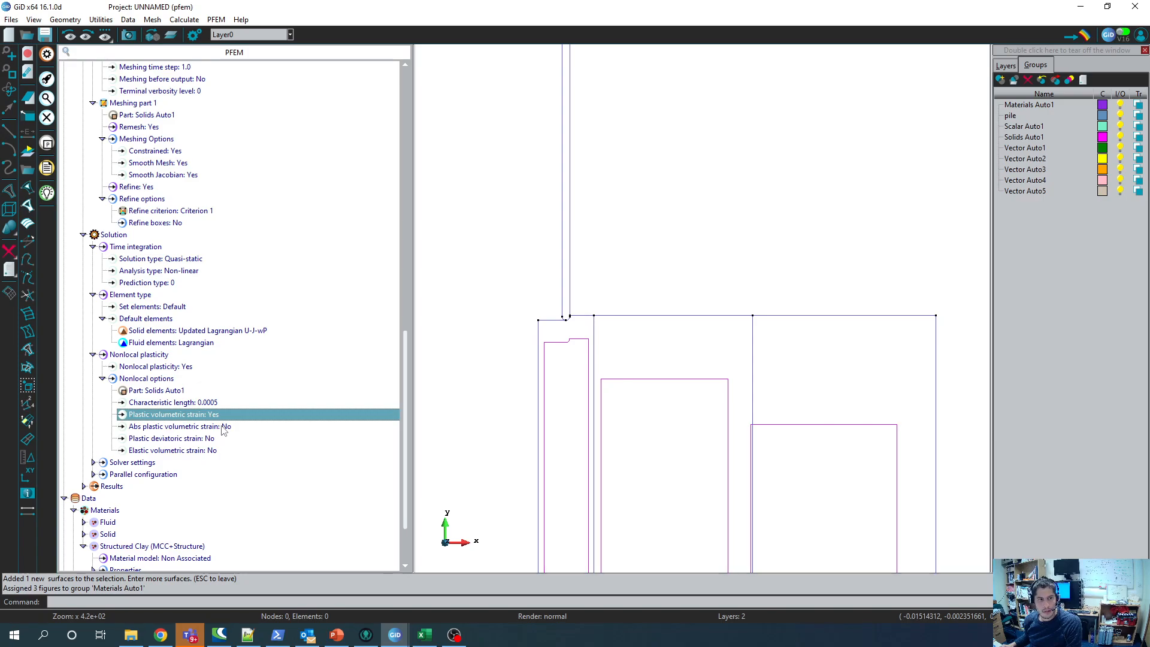
{"action": "left_click", "coordinate": [223, 429]}
{"action": "left_click", "coordinate": [215, 428]}
{"action": "left_click", "coordinate": [192, 427]}
{"action": "left_click", "coordinate": [185, 439]}
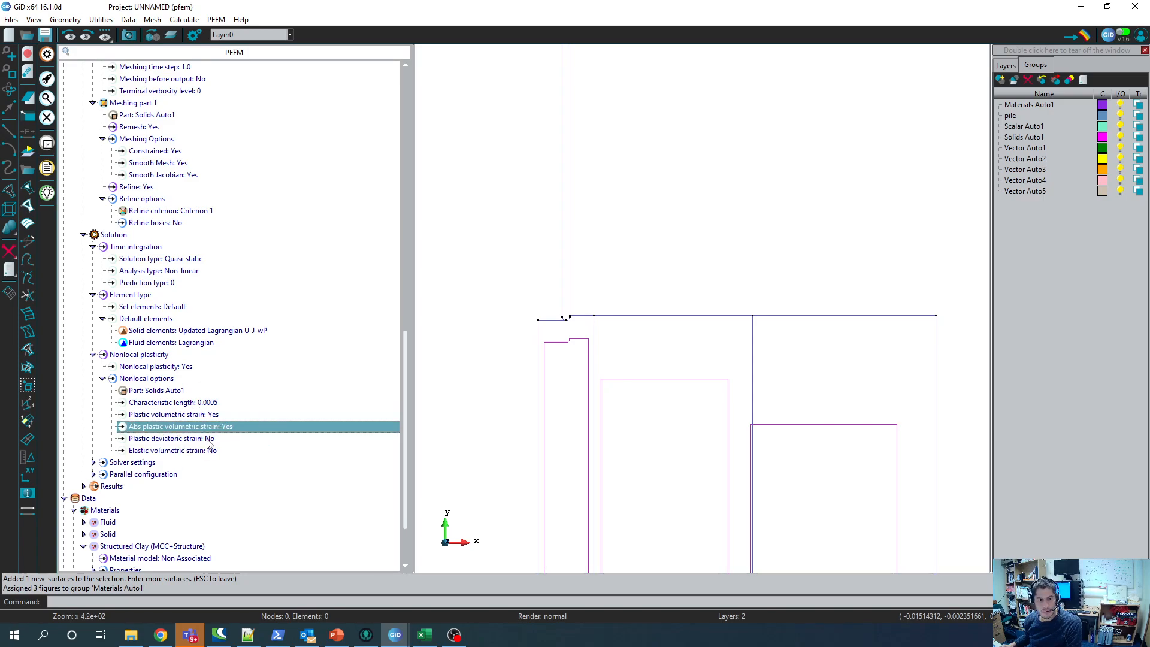
Step: Enable Plastic deviatoric strain in the nonlocal plasticity options
{"action": "left_click", "coordinate": [208, 441]}
{"action": "left_click", "coordinate": [207, 439]}
{"action": "left_click", "coordinate": [207, 439]}
{"action": "left_click", "coordinate": [160, 451]}
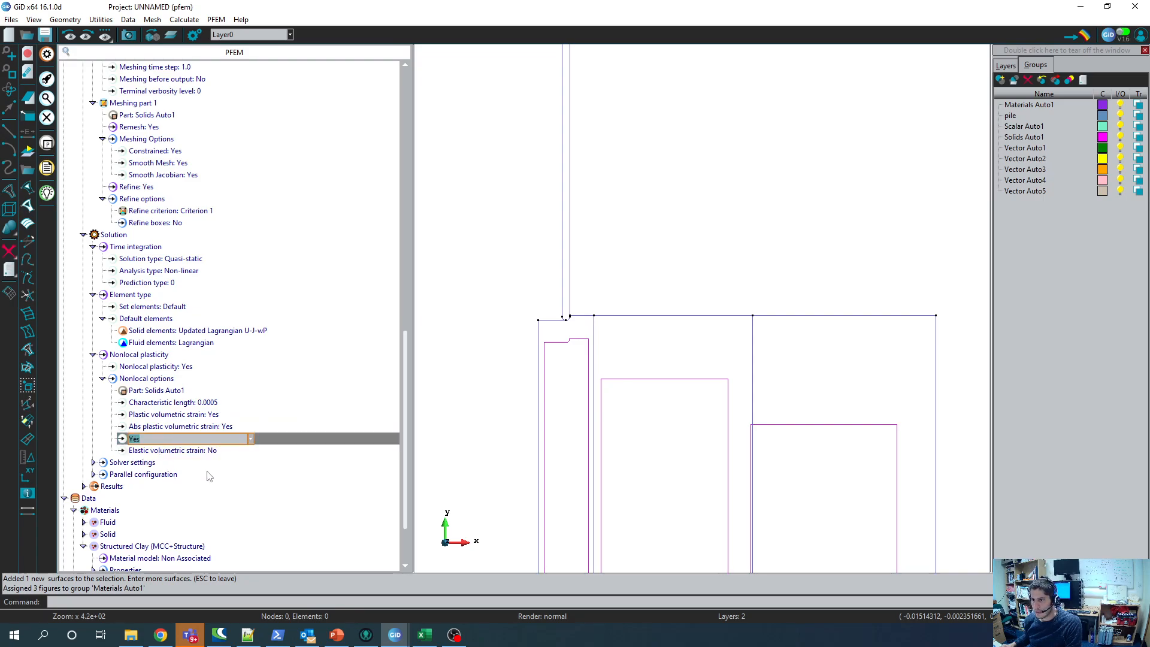
Step: Enable Line search in the solution's solver settings
{"action": "left_click", "coordinate": [93, 463]}
{"action": "scroll", "coordinate": [177, 472], "scroll_direction": "down", "scroll_amount": 2}
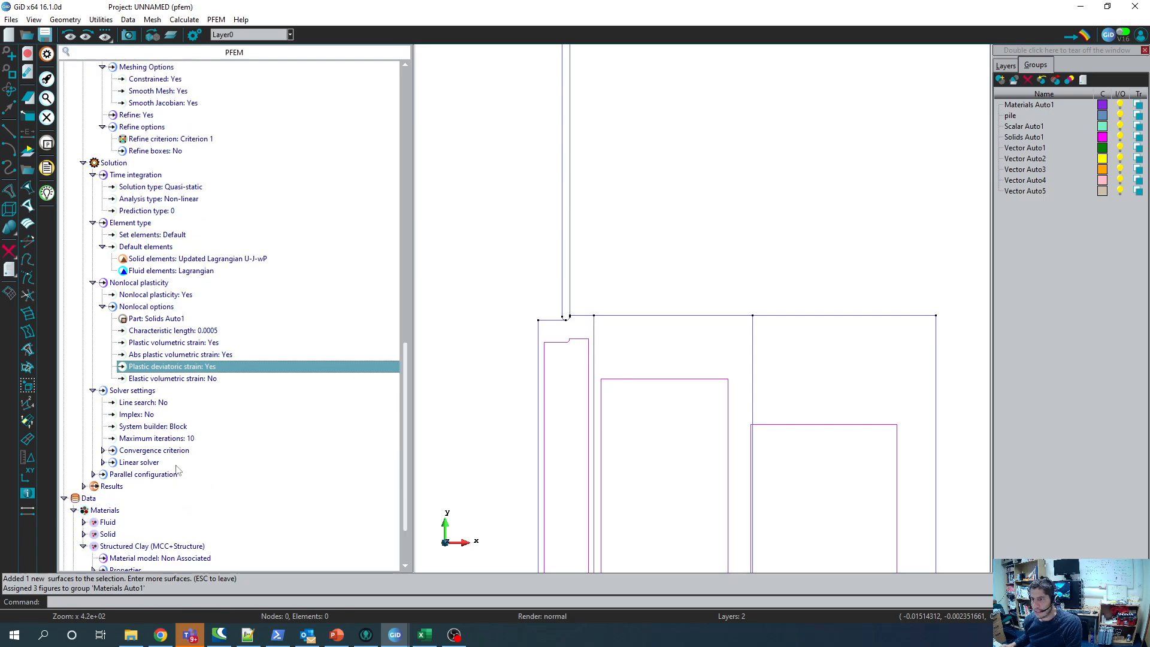
{"action": "double_click", "coordinate": [163, 404]}
{"action": "left_click", "coordinate": [187, 404]}
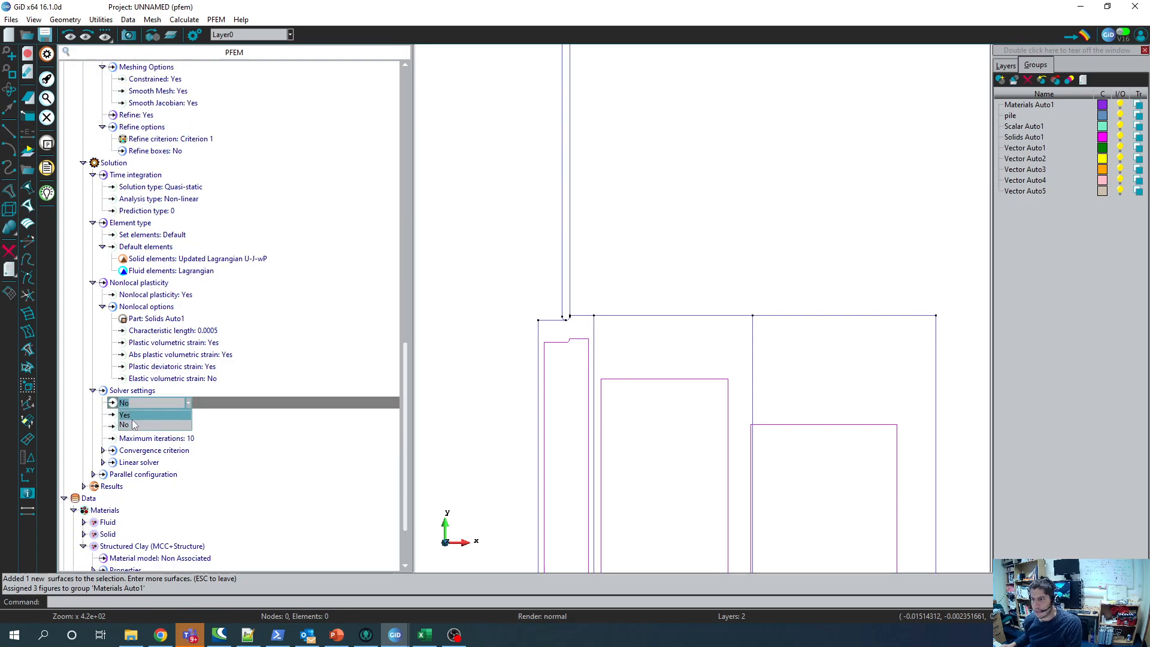
{"action": "left_click", "coordinate": [129, 416]}
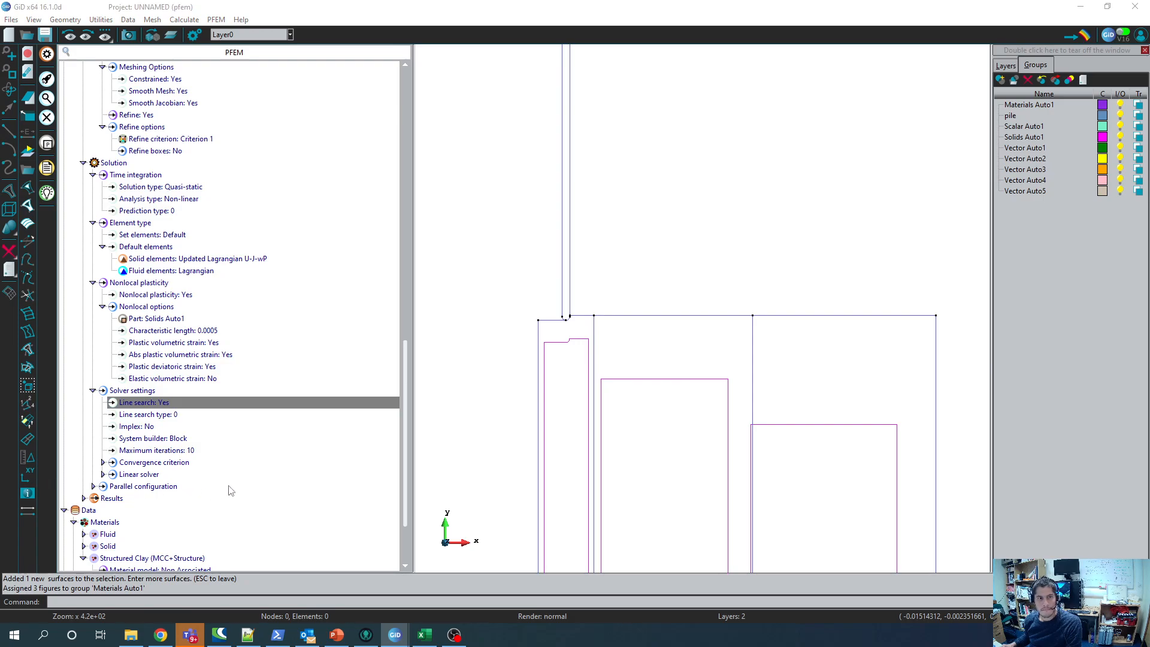
{"action": "left_click", "coordinate": [177, 416]}
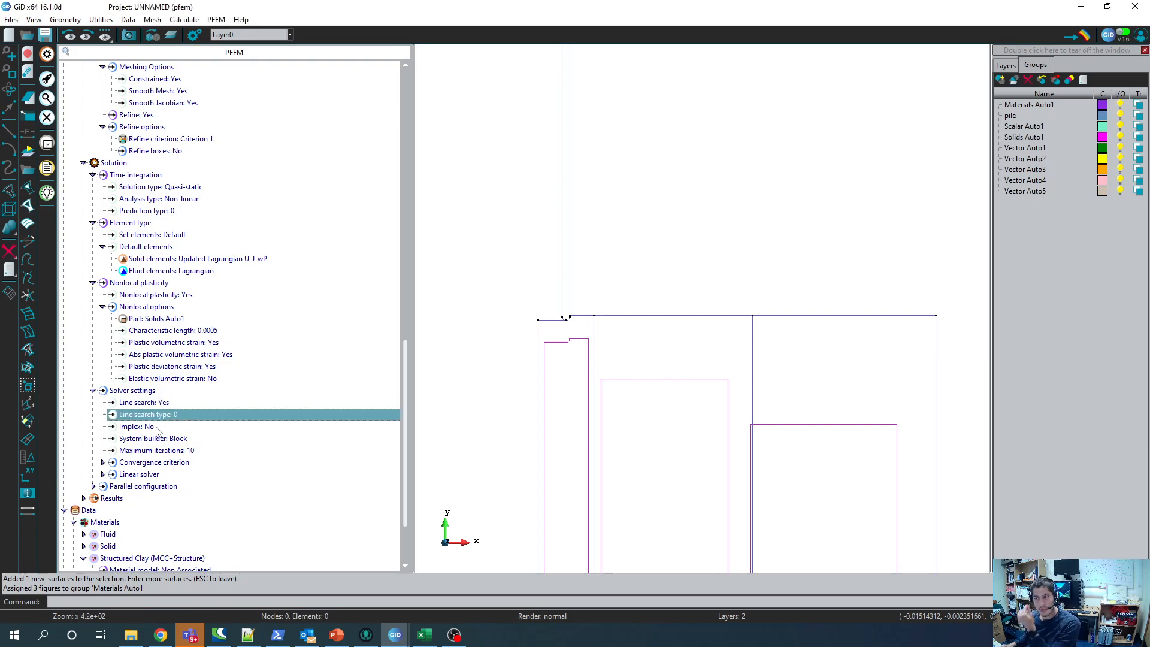
Step: Enable the Implex option in the solution's solver settings
{"action": "double_click", "coordinate": [157, 428]}
{"action": "left_click", "coordinate": [142, 429]}
{"action": "left_click", "coordinate": [140, 438]}
Step: Review the solution's system builder, convergence criterion, linear solver and parallel configuration settings
{"action": "left_click", "coordinate": [176, 465]}
{"action": "left_click", "coordinate": [176, 442]}
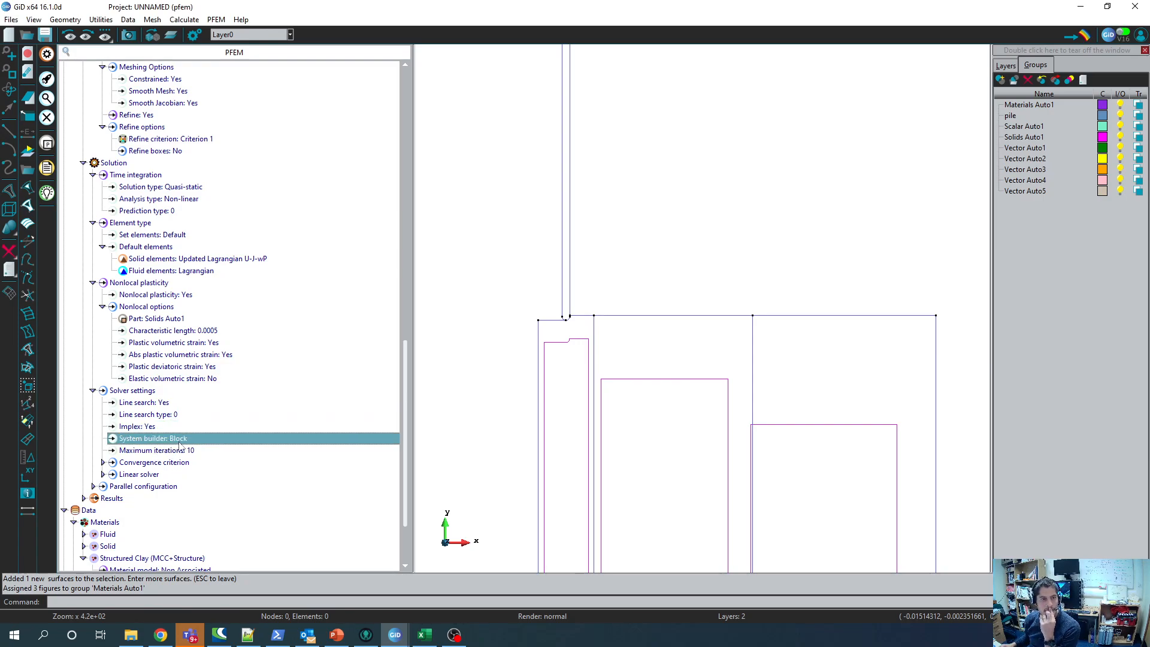
{"action": "left_click", "coordinate": [102, 463]}
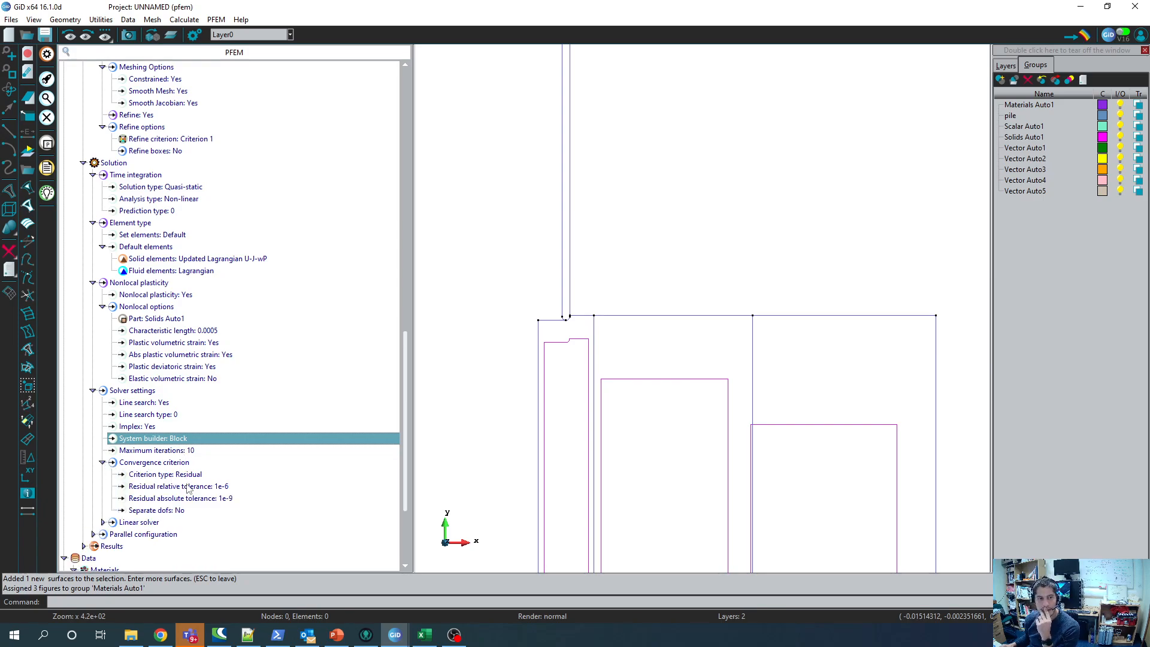
{"action": "scroll", "coordinate": [187, 488], "scroll_direction": "down", "scroll_amount": 2}
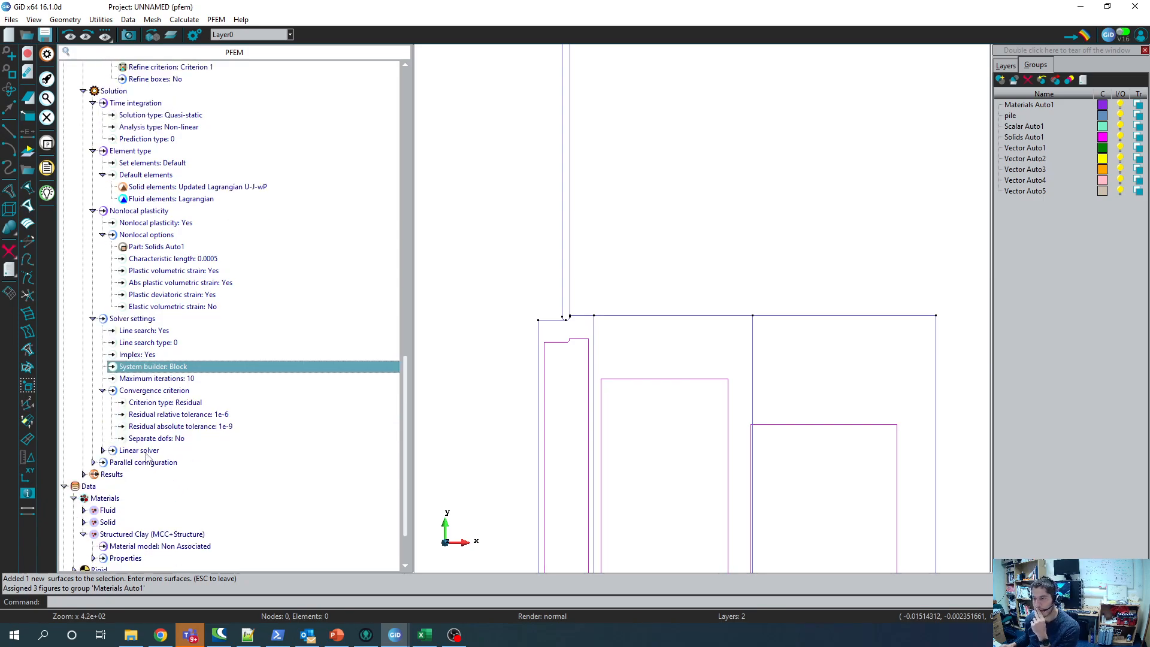
{"action": "left_click", "coordinate": [101, 451]}
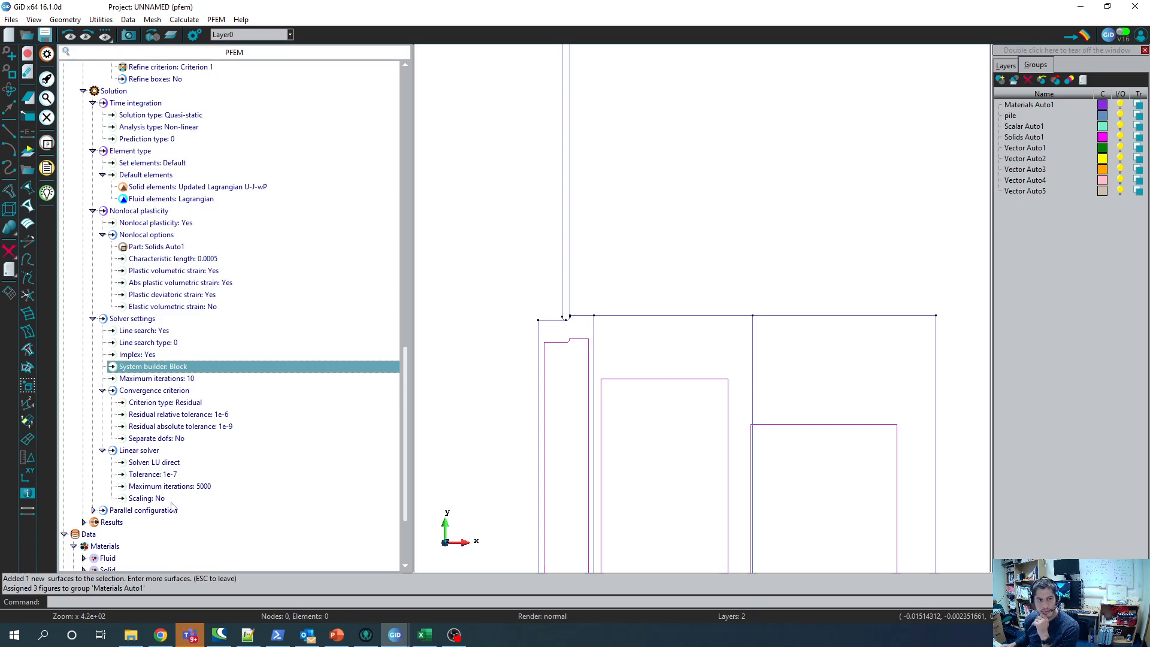
{"action": "scroll", "coordinate": [174, 508], "scroll_direction": "down", "scroll_amount": 1}
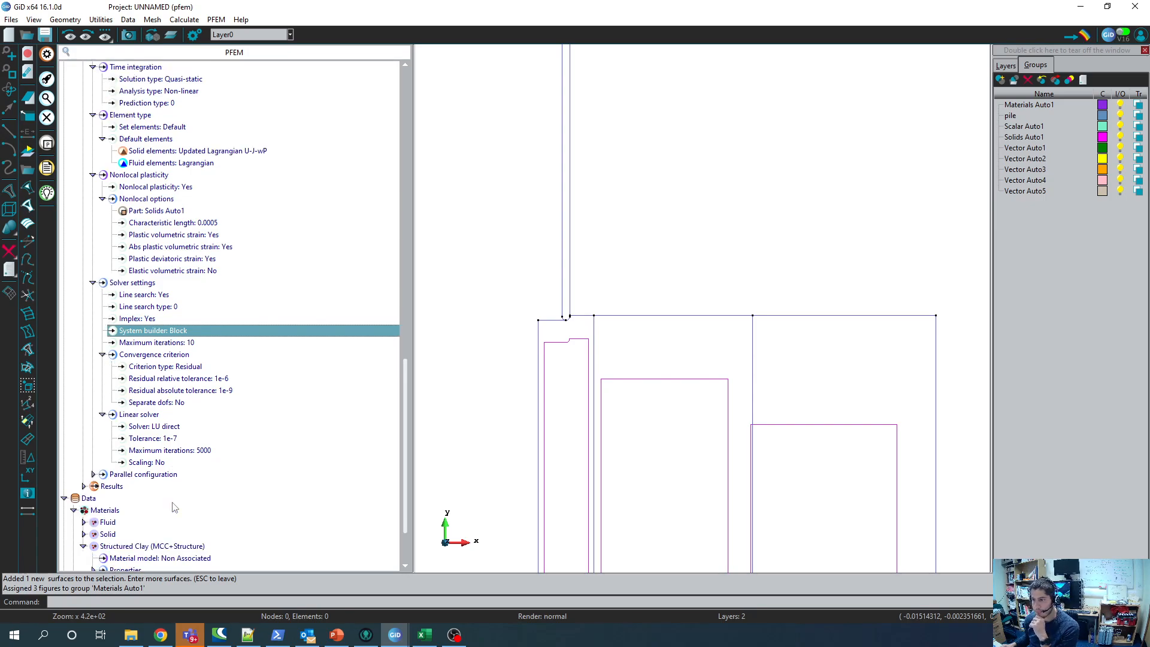
{"action": "left_click", "coordinate": [93, 474]}
{"action": "scroll", "coordinate": [145, 513], "scroll_direction": "down", "scroll_amount": 3}
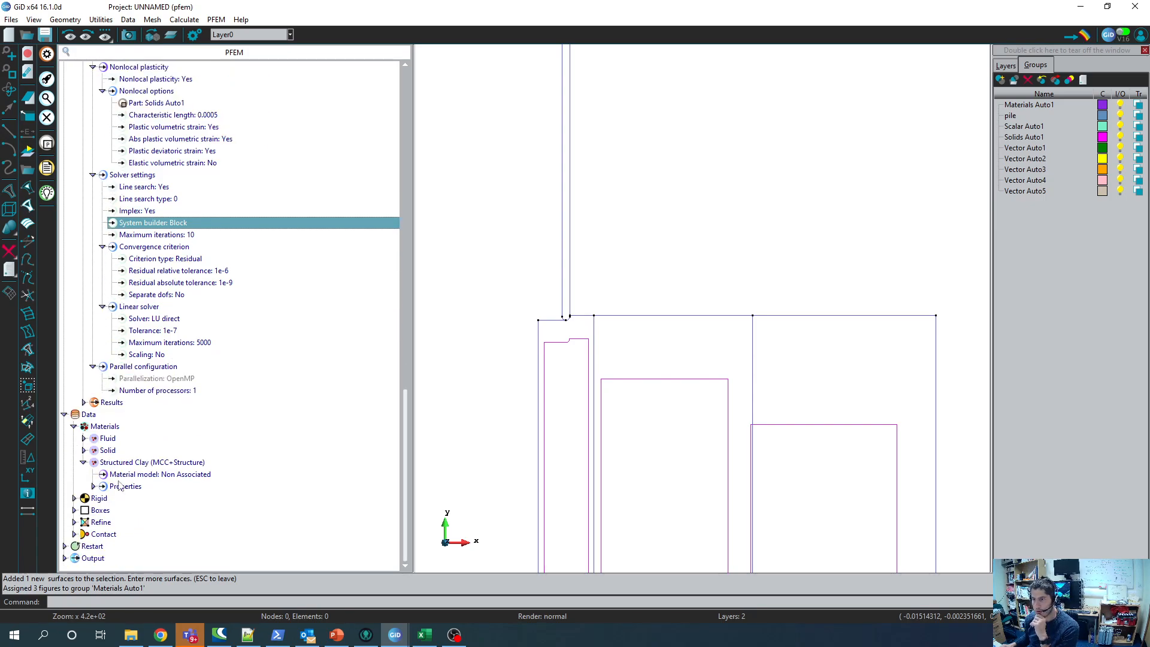
Step: Set the in-mesh results output of the stage to Custom
{"action": "left_click", "coordinate": [84, 404]}
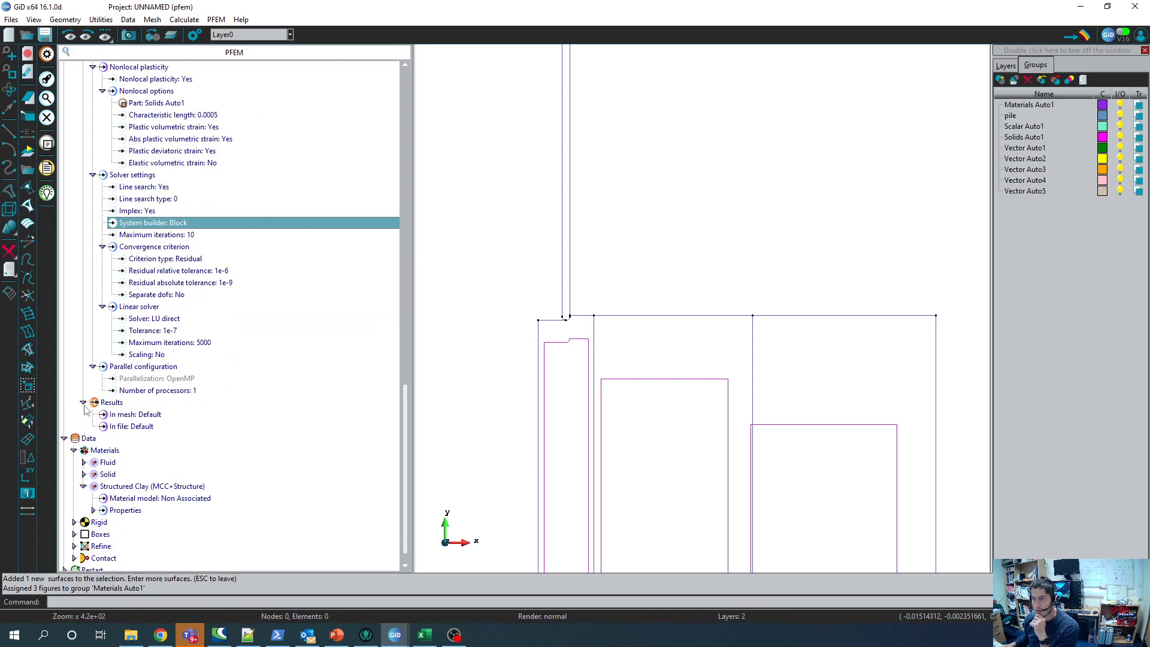
{"action": "left_click", "coordinate": [129, 415]}
{"action": "left_click", "coordinate": [153, 414]}
{"action": "left_click", "coordinate": [154, 415]}
{"action": "left_click", "coordinate": [150, 436]}
{"action": "key", "text": "Return"}
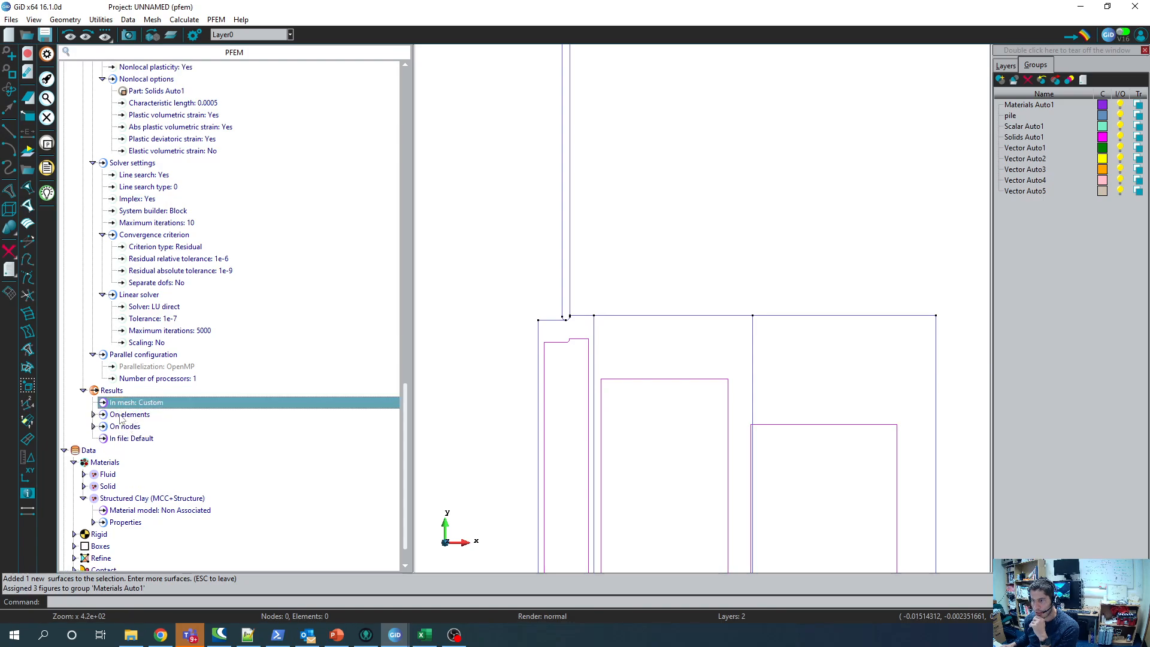
Step: Enable the Increment plastic strain and Plastic strain outputs in the element results
{"action": "left_click", "coordinate": [93, 414]}
{"action": "scroll", "coordinate": [157, 460], "scroll_direction": "down", "scroll_amount": 3}
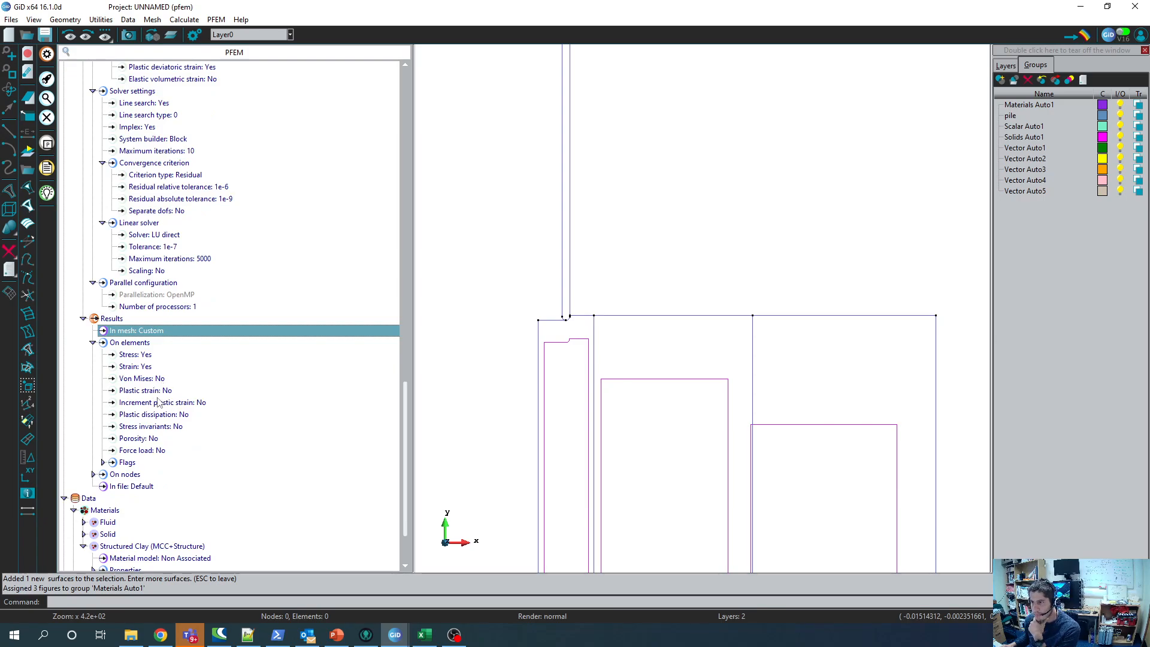
{"action": "left_click", "coordinate": [203, 405]}
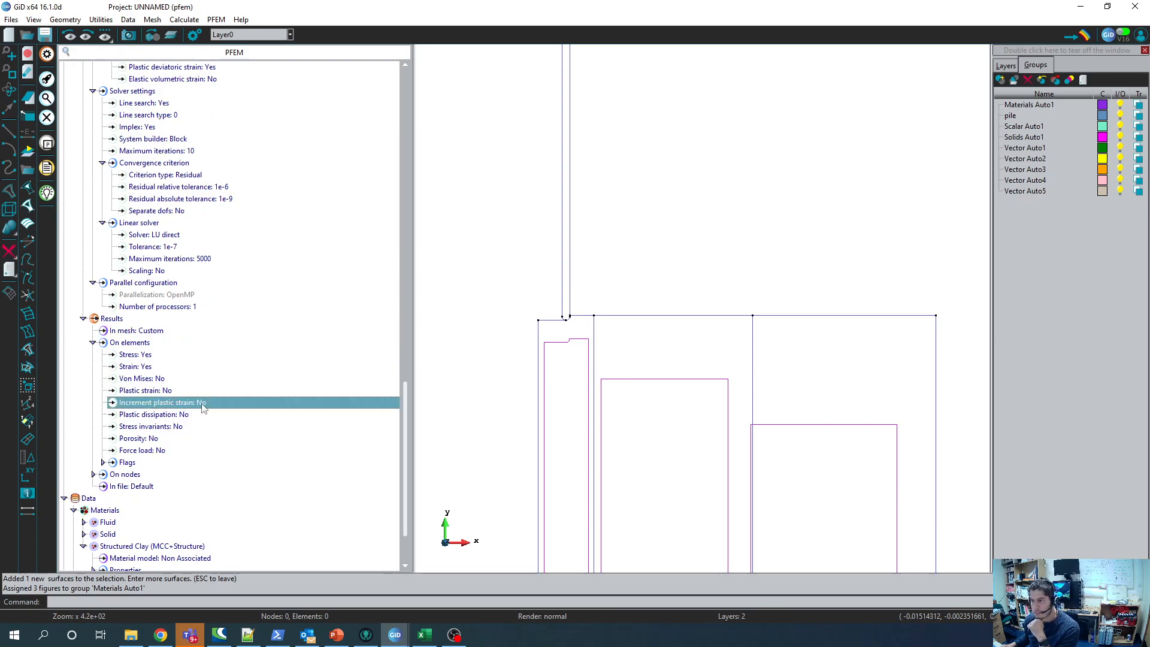
{"action": "left_click", "coordinate": [202, 403]}
{"action": "left_click", "coordinate": [178, 407]}
{"action": "left_click", "coordinate": [163, 415]}
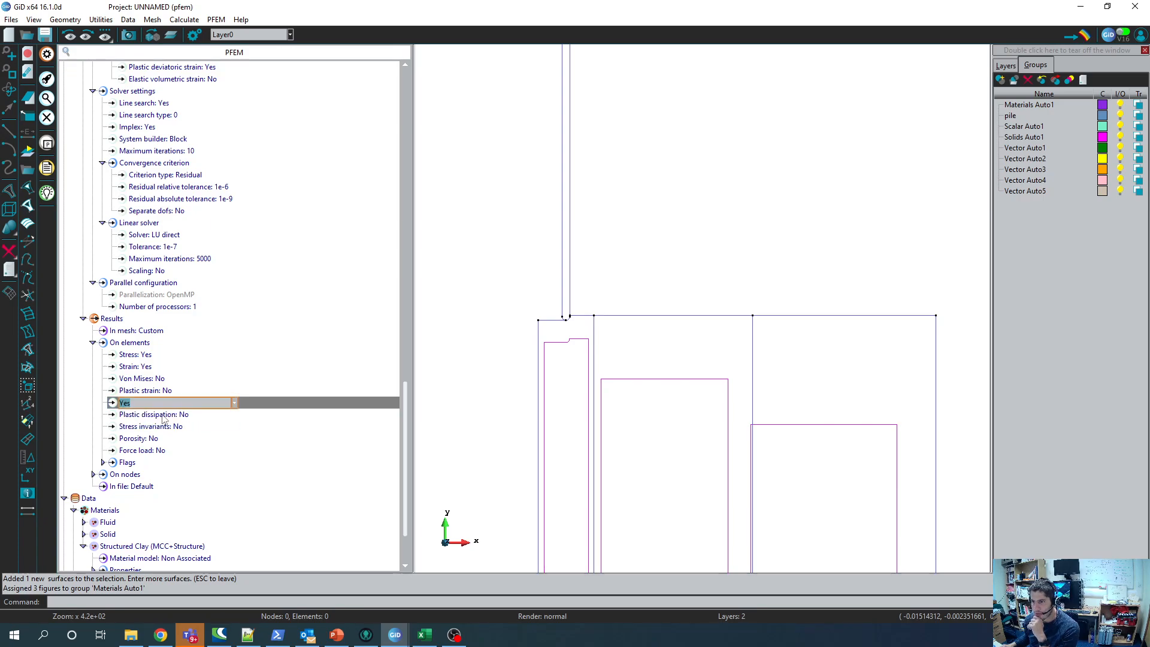
{"action": "left_click", "coordinate": [151, 393]}
{"action": "left_click", "coordinate": [150, 393]}
{"action": "left_click", "coordinate": [146, 396]}
{"action": "left_click", "coordinate": [148, 414]}
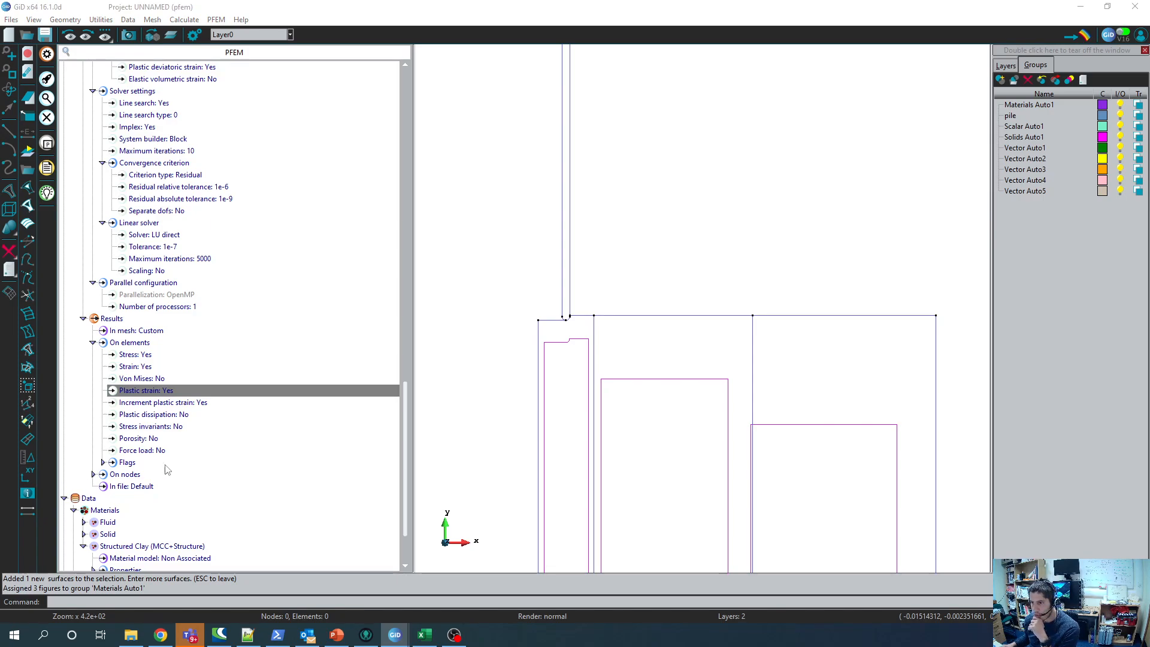
Step: Enable the Stress invariants and Porosity outputs in the element results
{"action": "double_click", "coordinate": [178, 426]}
{"action": "left_click", "coordinate": [173, 426]}
{"action": "left_click", "coordinate": [125, 440]}
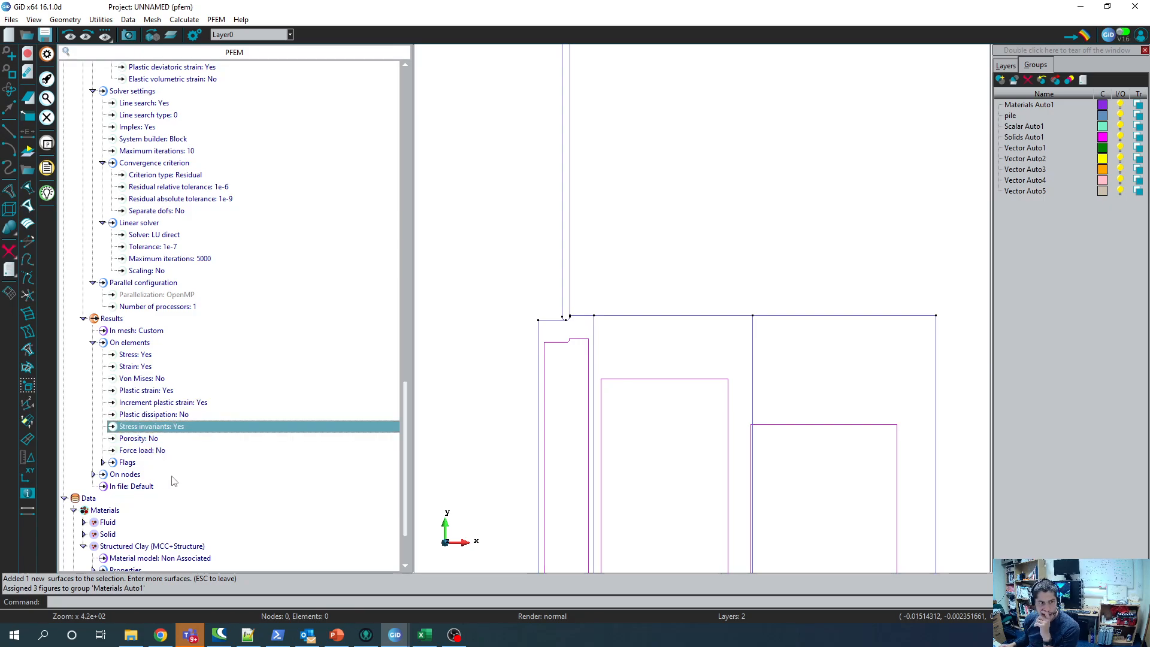
{"action": "left_click", "coordinate": [153, 439]}
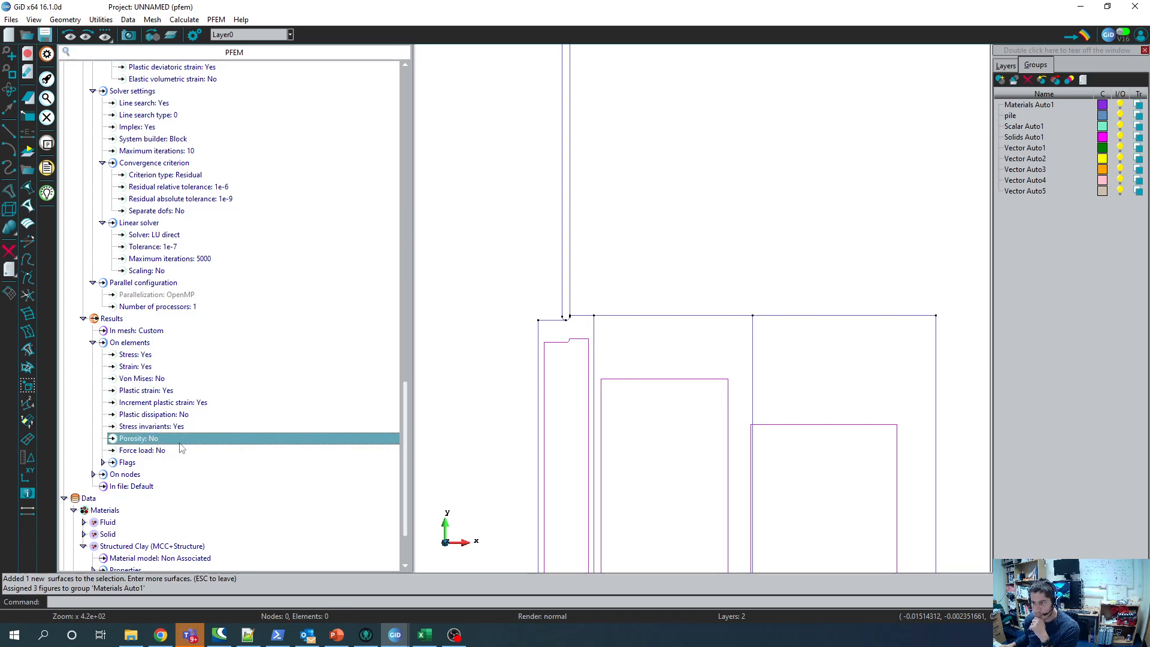
{"action": "left_click", "coordinate": [157, 442]}
{"action": "left_click", "coordinate": [134, 442]}
{"action": "left_click", "coordinate": [131, 447]}
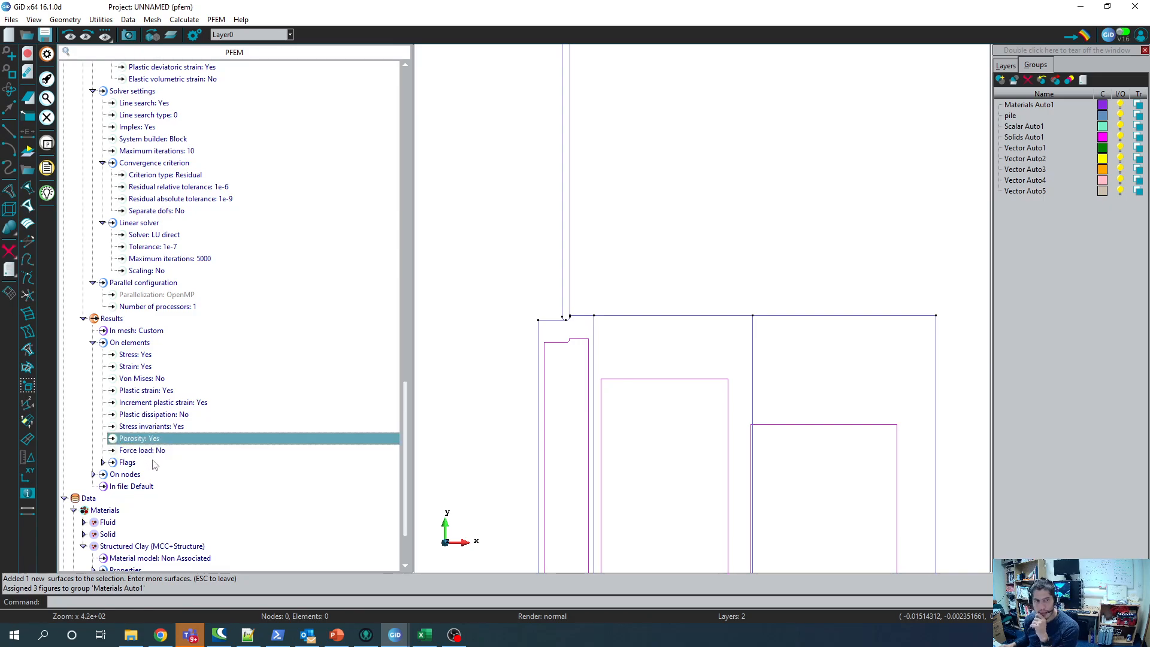
Step: Enable the Water Pressure output in the nodal results
{"action": "scroll", "coordinate": [151, 466], "scroll_direction": "down", "scroll_amount": 2}
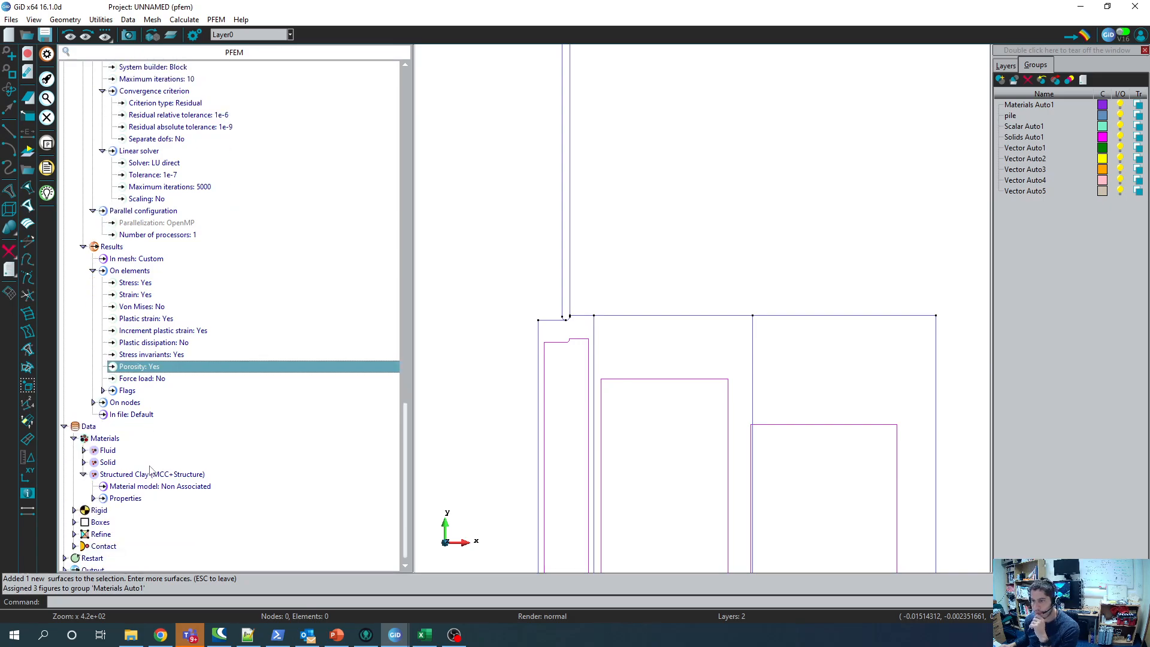
{"action": "left_click", "coordinate": [93, 403]}
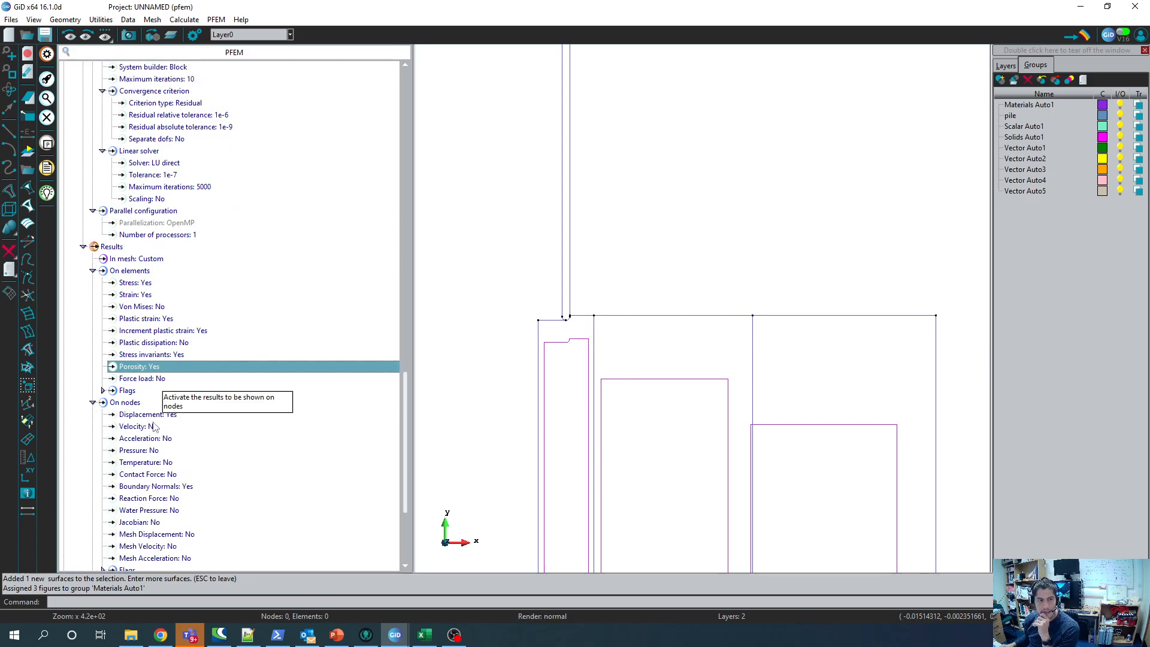
{"action": "scroll", "coordinate": [155, 427], "scroll_direction": "down", "scroll_amount": 2}
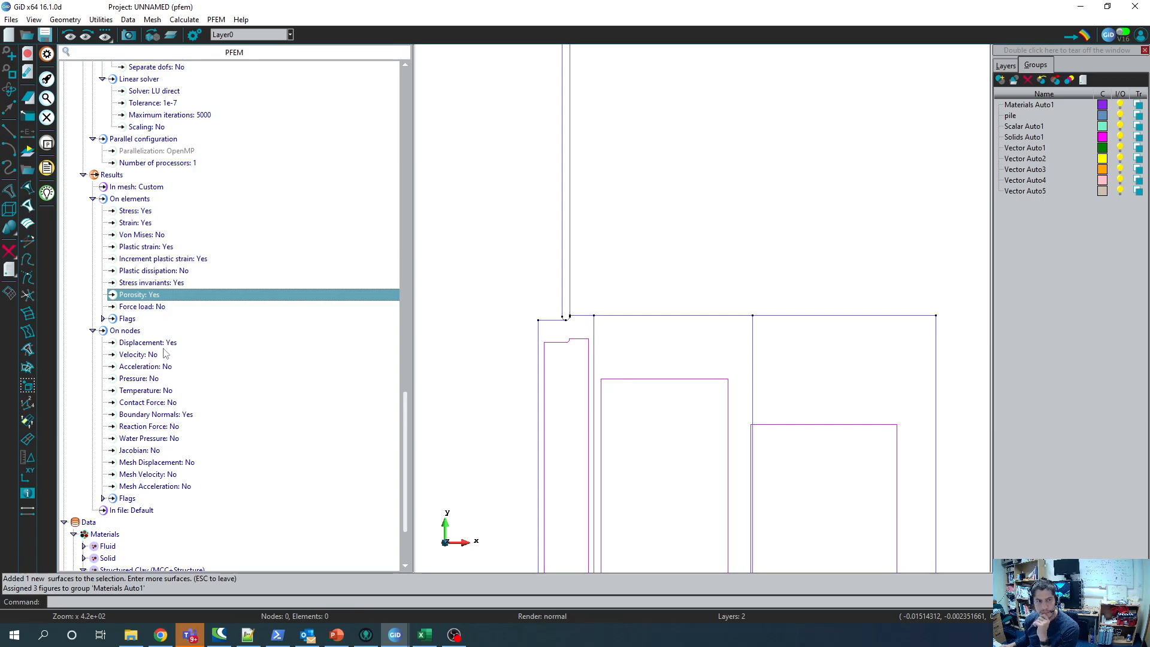
{"action": "scroll", "coordinate": [173, 383], "scroll_direction": "down", "scroll_amount": 1}
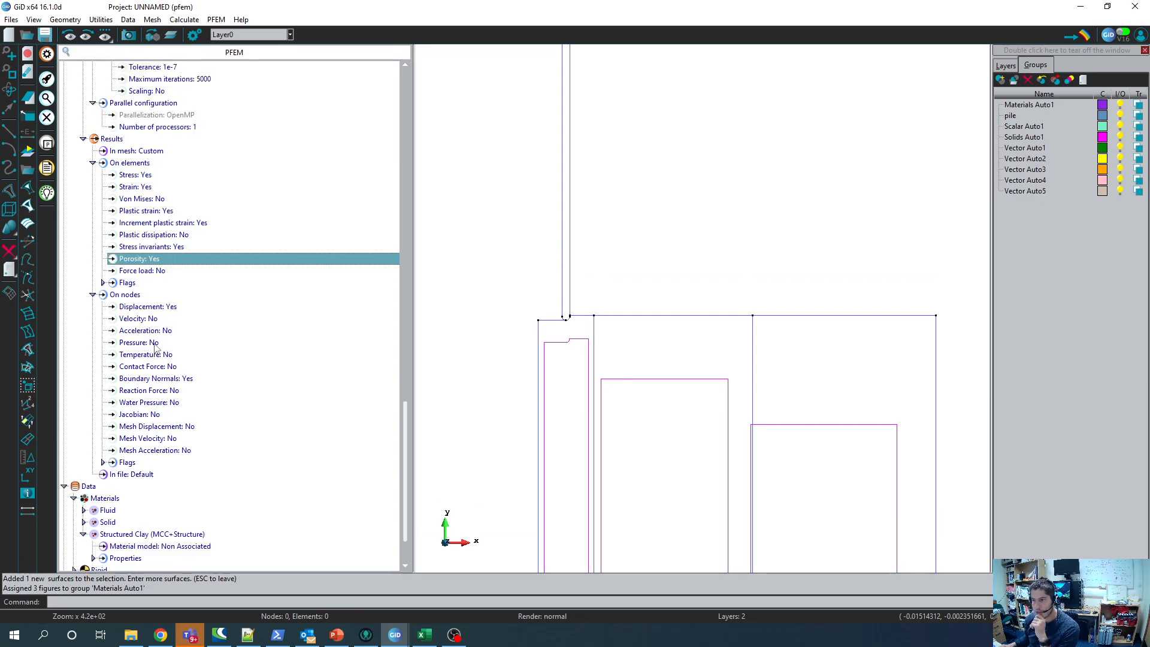
{"action": "left_click", "coordinate": [157, 405]}
{"action": "left_click", "coordinate": [165, 401]}
{"action": "left_click", "coordinate": [148, 414]}
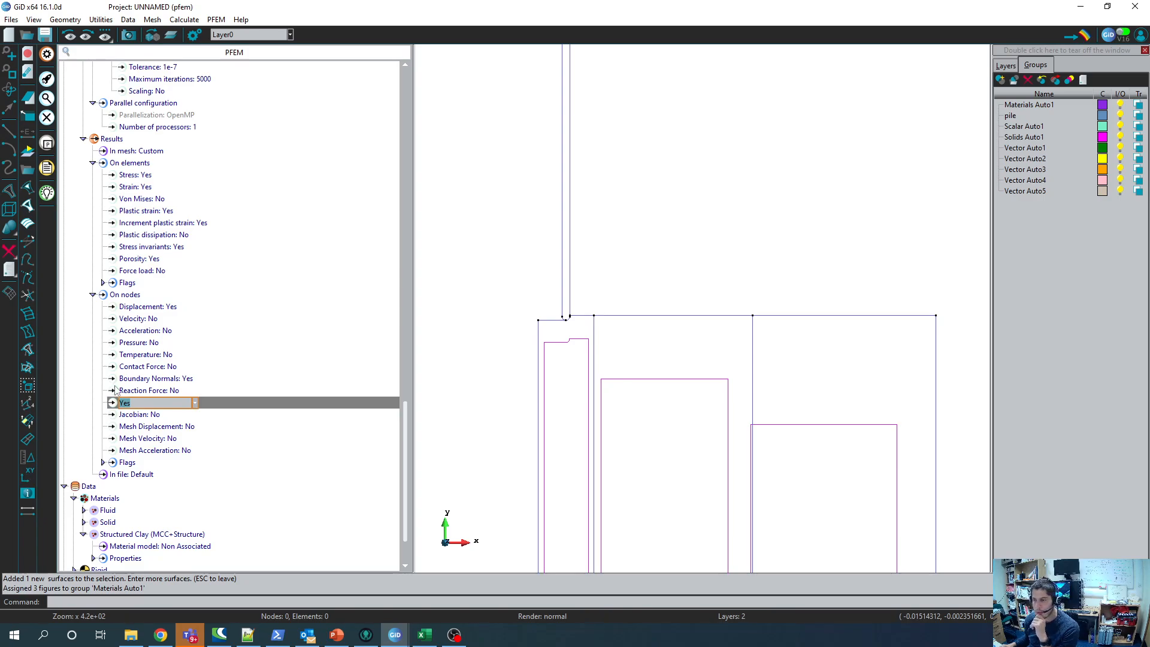
Step: Enable the Reaction Force and Jacobian outputs in the nodal results
{"action": "left_click", "coordinate": [147, 391]}
{"action": "left_click", "coordinate": [172, 393]}
{"action": "left_click", "coordinate": [177, 393]}
{"action": "left_click", "coordinate": [150, 403]}
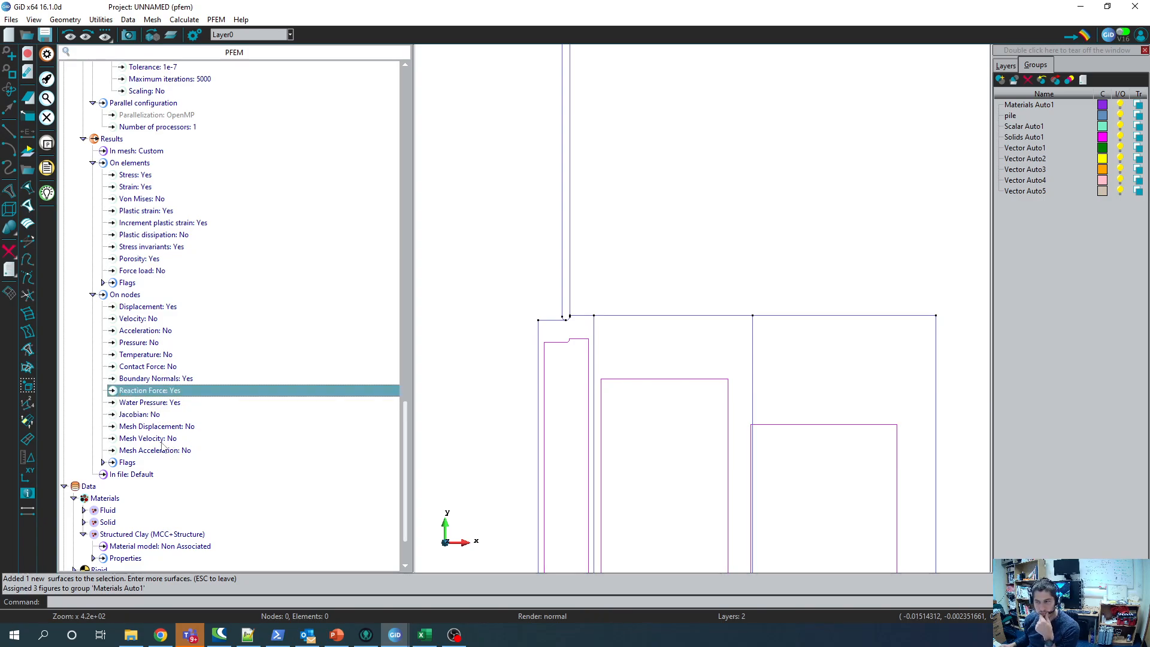
{"action": "left_click", "coordinate": [148, 416]}
{"action": "left_click", "coordinate": [147, 418]}
{"action": "left_click", "coordinate": [150, 426]}
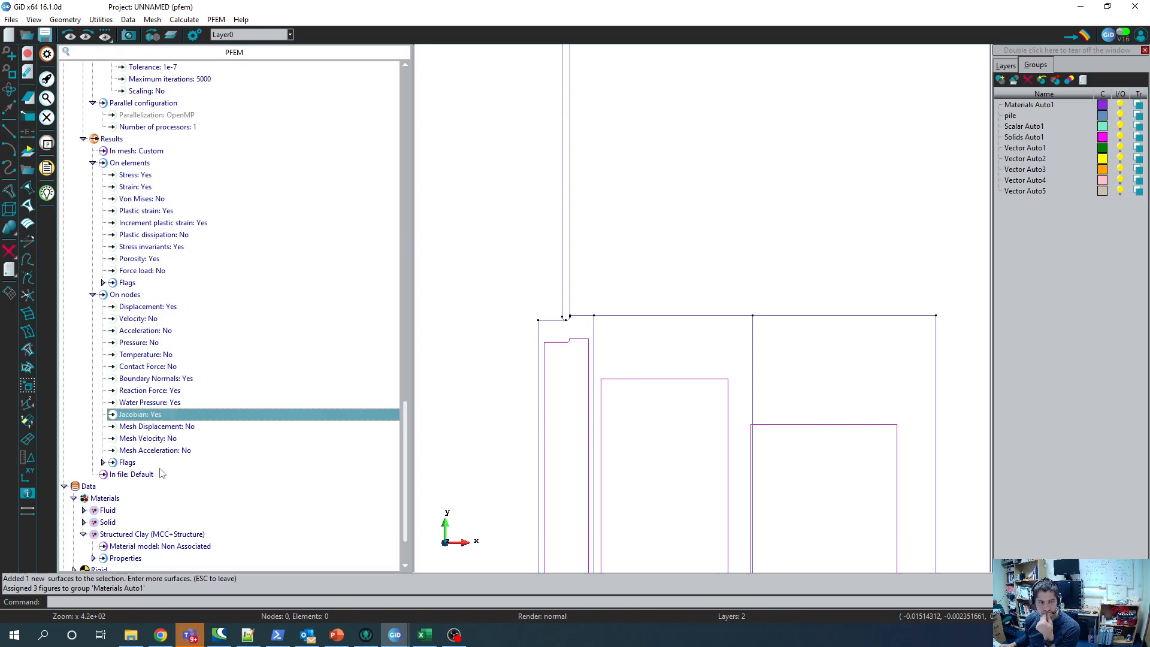
{"action": "scroll", "coordinate": [167, 472], "scroll_direction": "down", "scroll_amount": 1}
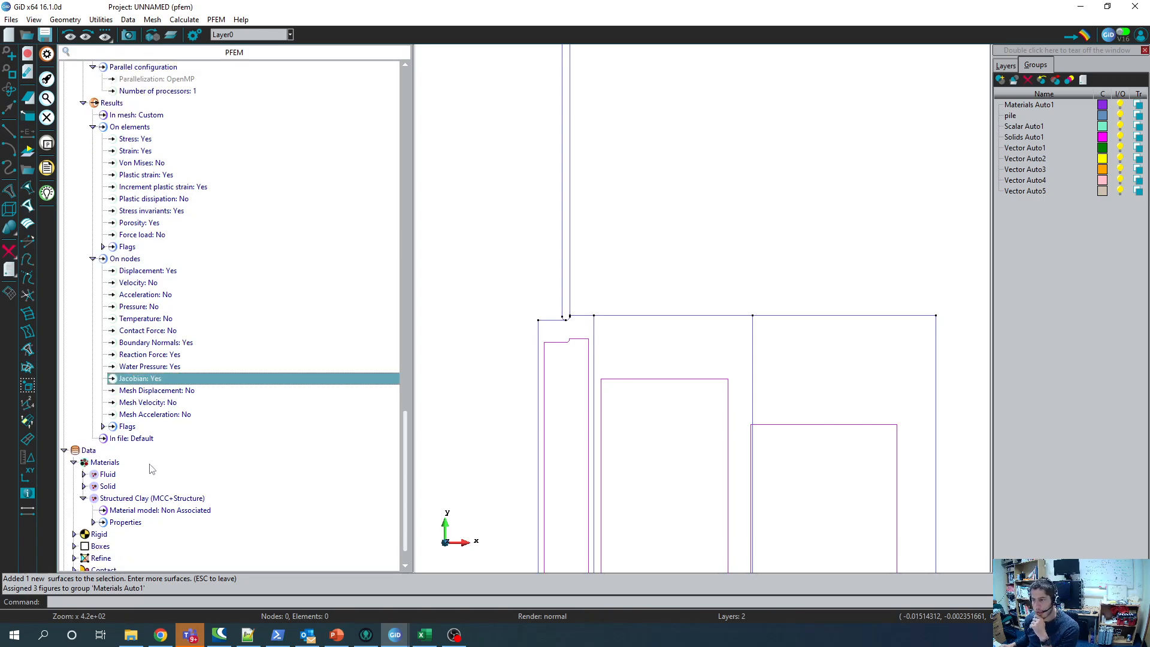
Step: Set the contact condition of the Contact Criterion 1 data to Penalty Method
{"action": "scroll", "coordinate": [142, 444], "scroll_direction": "down", "scroll_amount": 1}
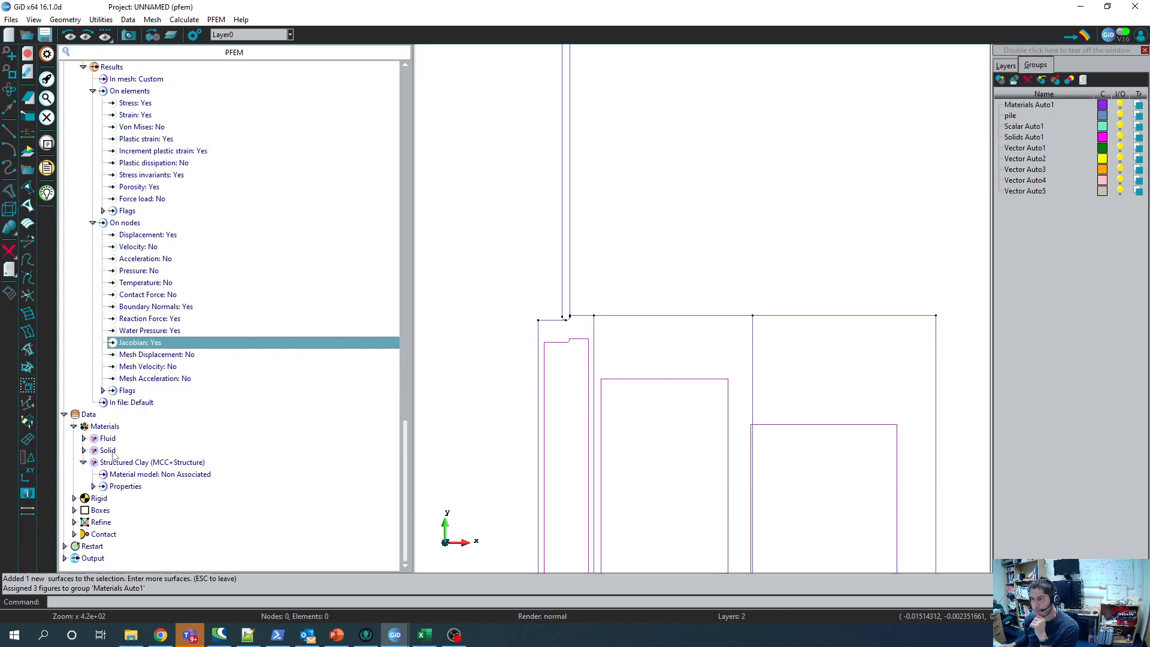
{"action": "left_click", "coordinate": [74, 498]}
{"action": "scroll", "coordinate": [103, 506], "scroll_direction": "down", "scroll_amount": 2}
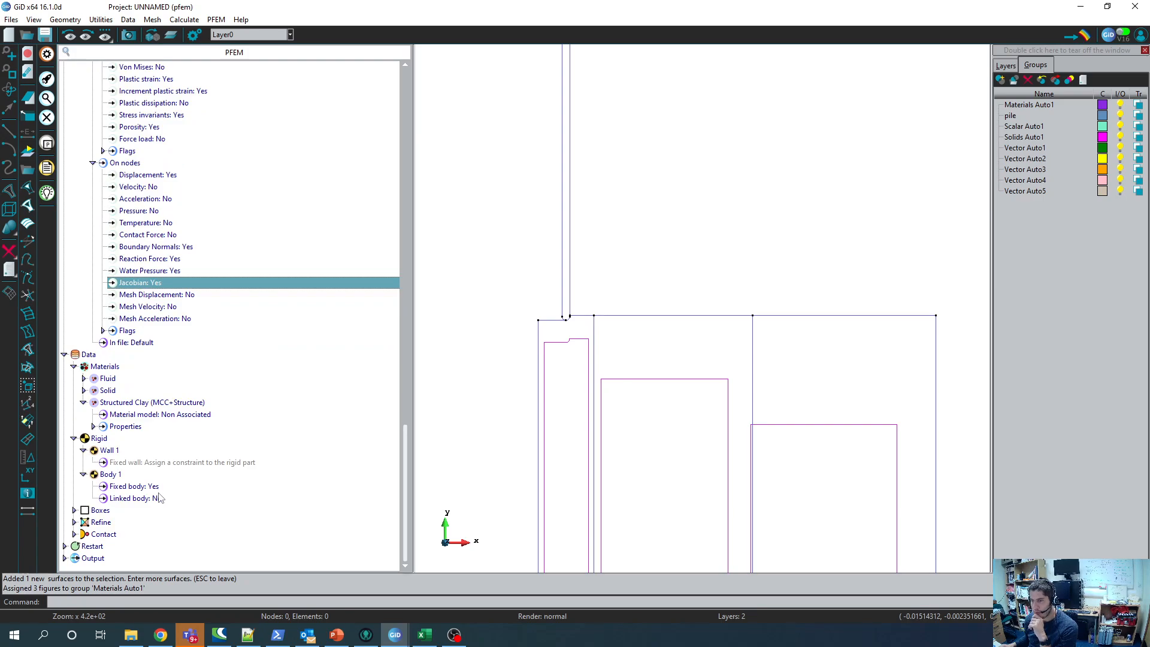
{"action": "left_click", "coordinate": [75, 523]}
{"action": "scroll", "coordinate": [75, 526], "scroll_direction": "down", "scroll_amount": 2}
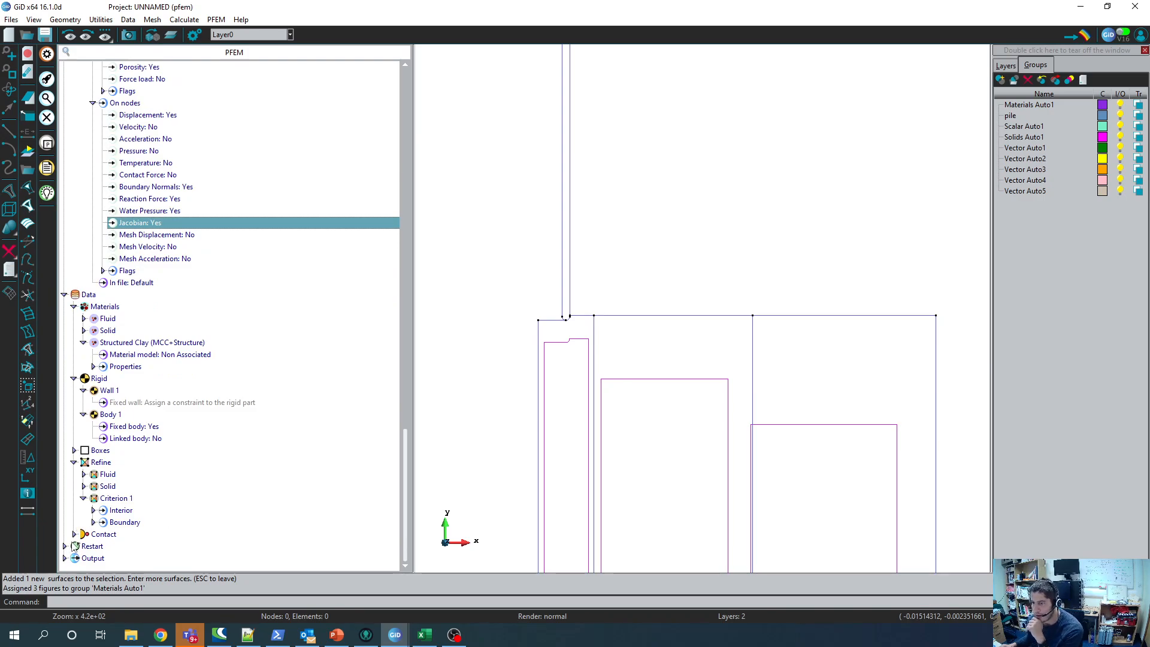
{"action": "left_click", "coordinate": [79, 534]}
{"action": "left_click", "coordinate": [75, 535]}
{"action": "scroll", "coordinate": [219, 539], "scroll_direction": "down", "scroll_amount": 2}
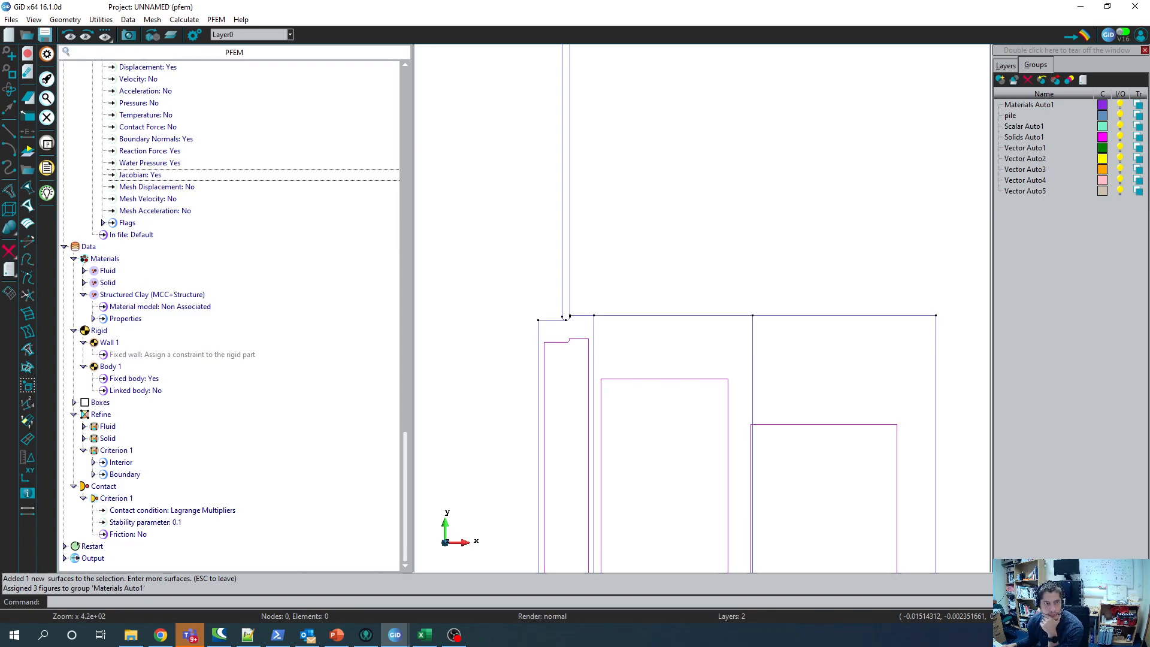
{"action": "left_click", "coordinate": [201, 511]}
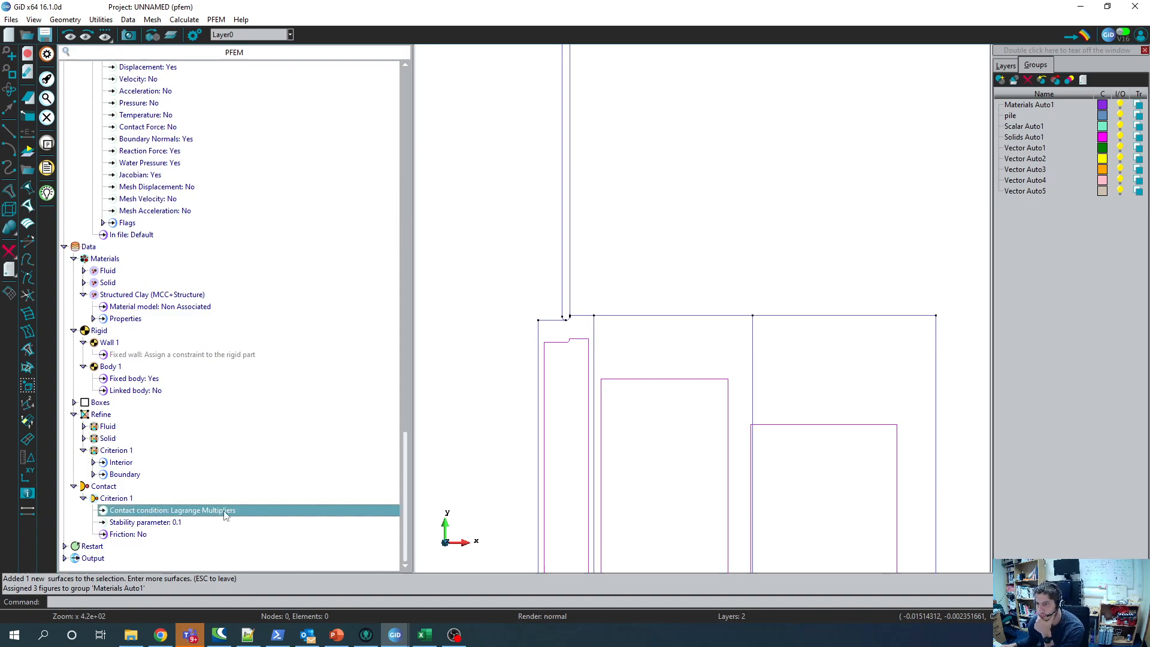
{"action": "left_click", "coordinate": [236, 511]}
{"action": "left_click", "coordinate": [157, 533]}
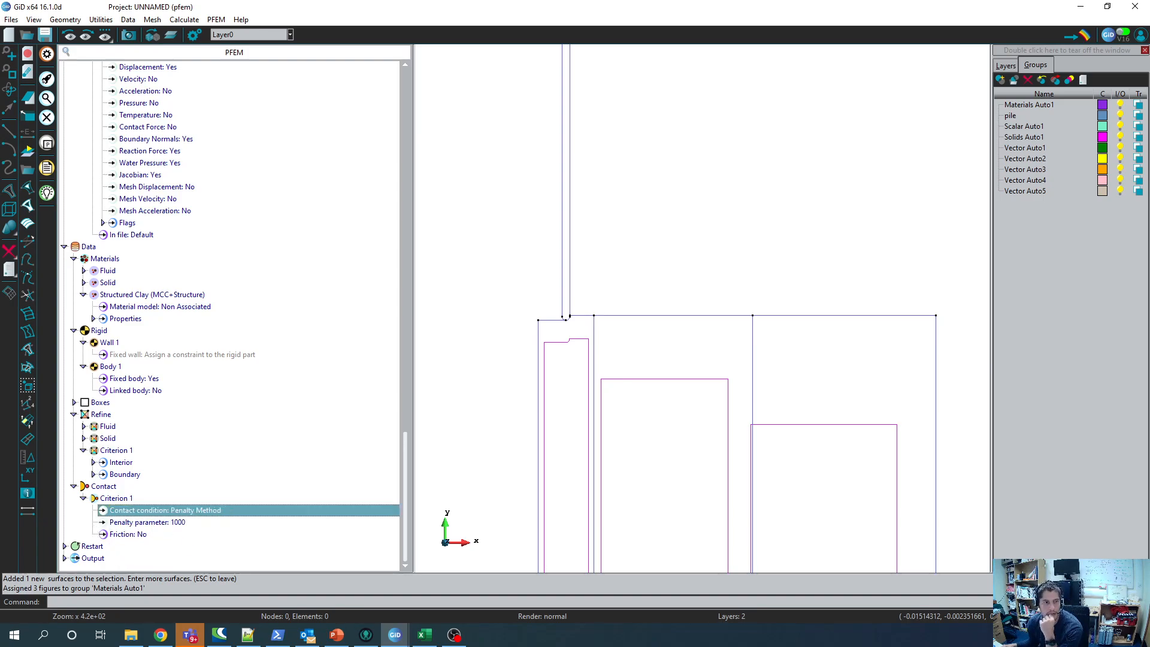
Step: Set the penalty parameter of the contact criterion to 20
{"action": "left_click", "coordinate": [177, 524]}
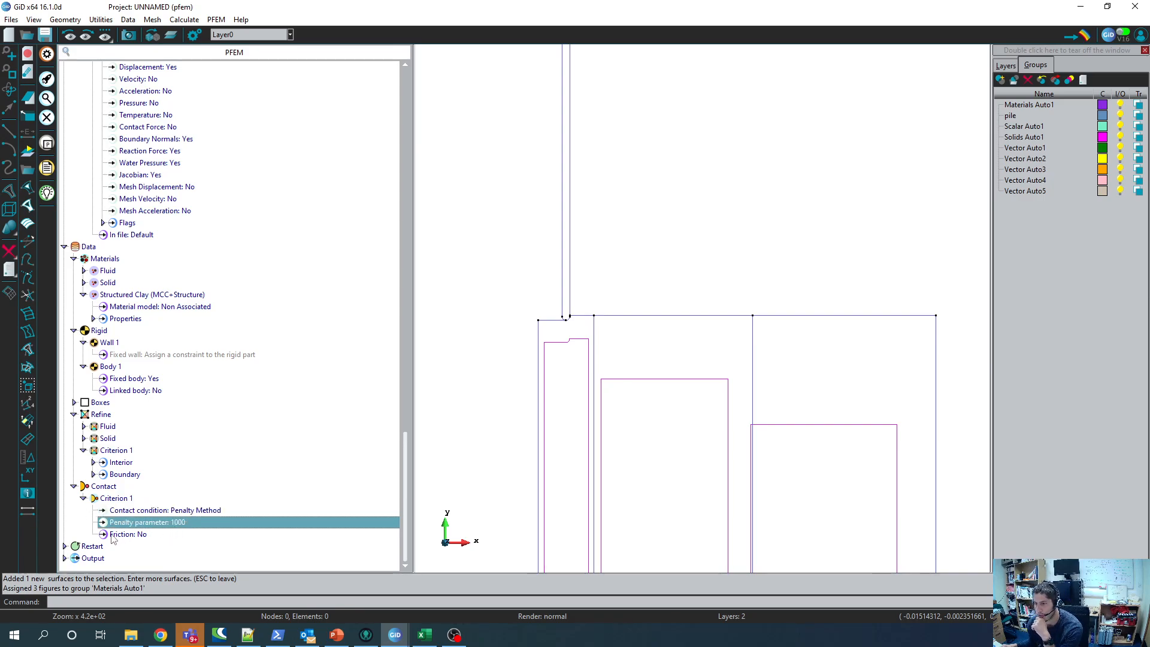
{"action": "left_click", "coordinate": [180, 526]}
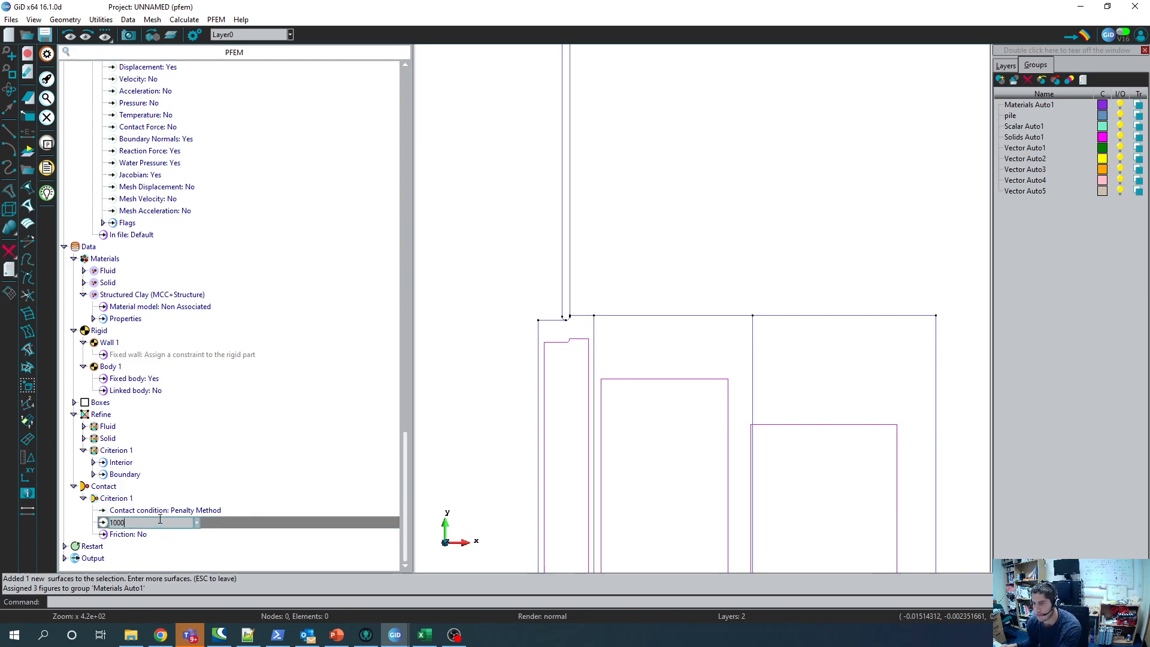
{"action": "key", "text": "BackSpace"}
{"action": "key", "text": "BackSpace"}
{"action": "key", "text": "BackSpace"}
{"action": "key", "text": "BackSpace"}
{"action": "type", "text": "20"}
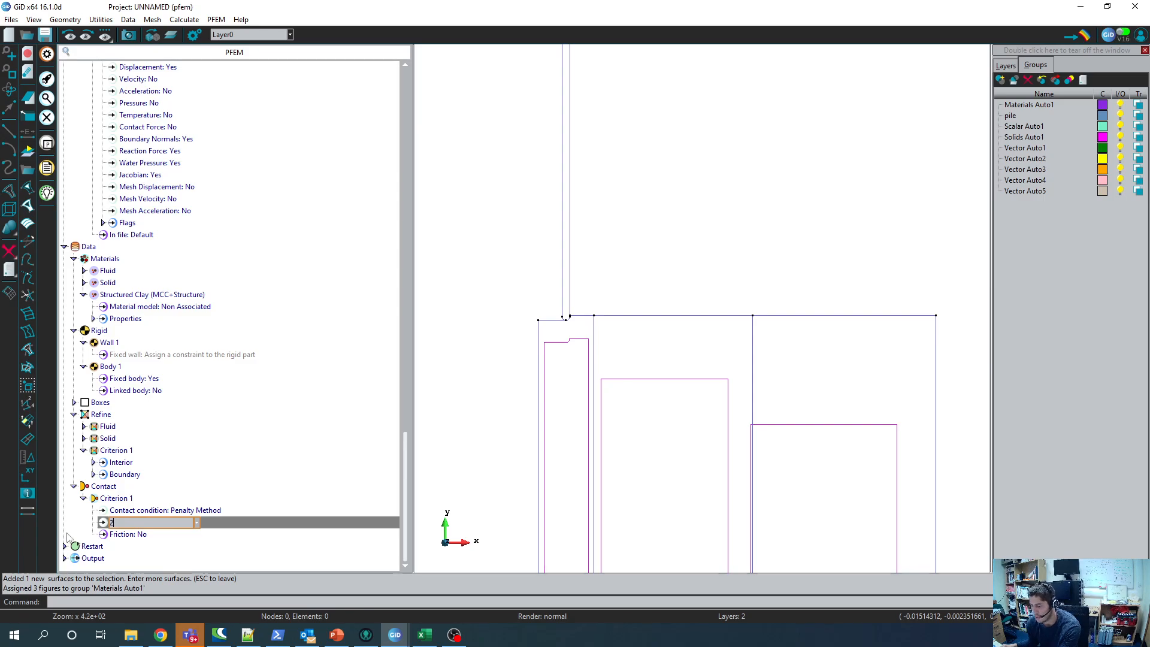
{"action": "key", "text": "Return"}
Step: Enable friction in the contact criterion
{"action": "double_click", "coordinate": [138, 534]}
{"action": "left_click", "coordinate": [138, 535]}
{"action": "left_click", "coordinate": [123, 545]}
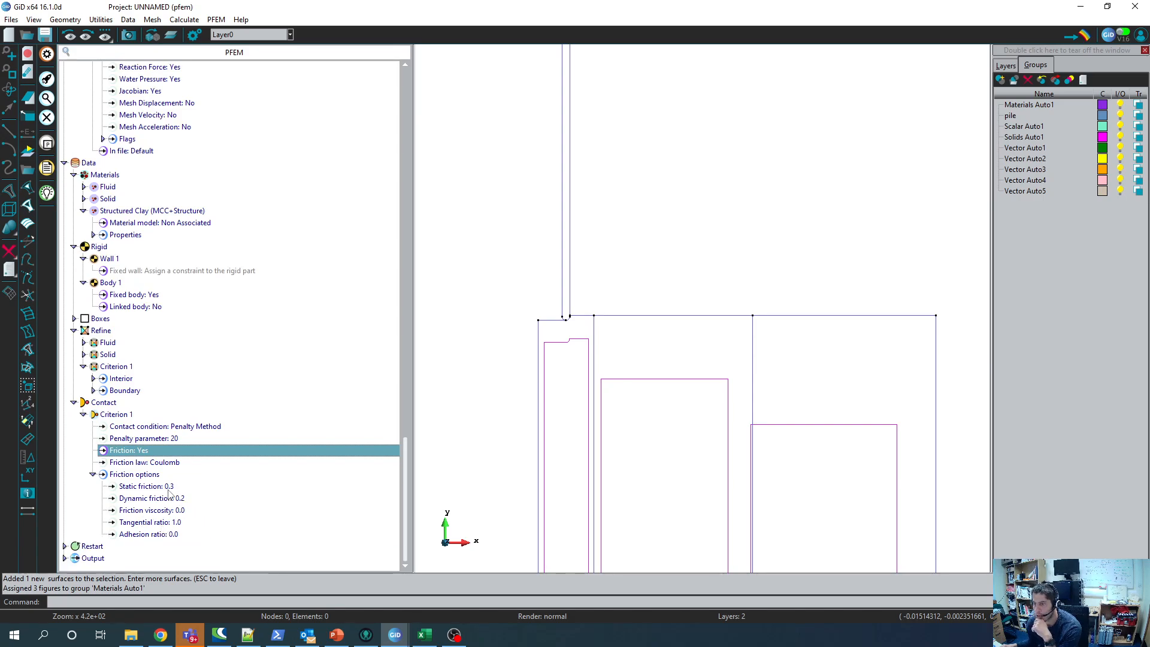
Step: Set both the static friction and the dynamic friction of the contact criterion to 0.57
{"action": "double_click", "coordinate": [168, 489]}
{"action": "type", "text": "0.57"}
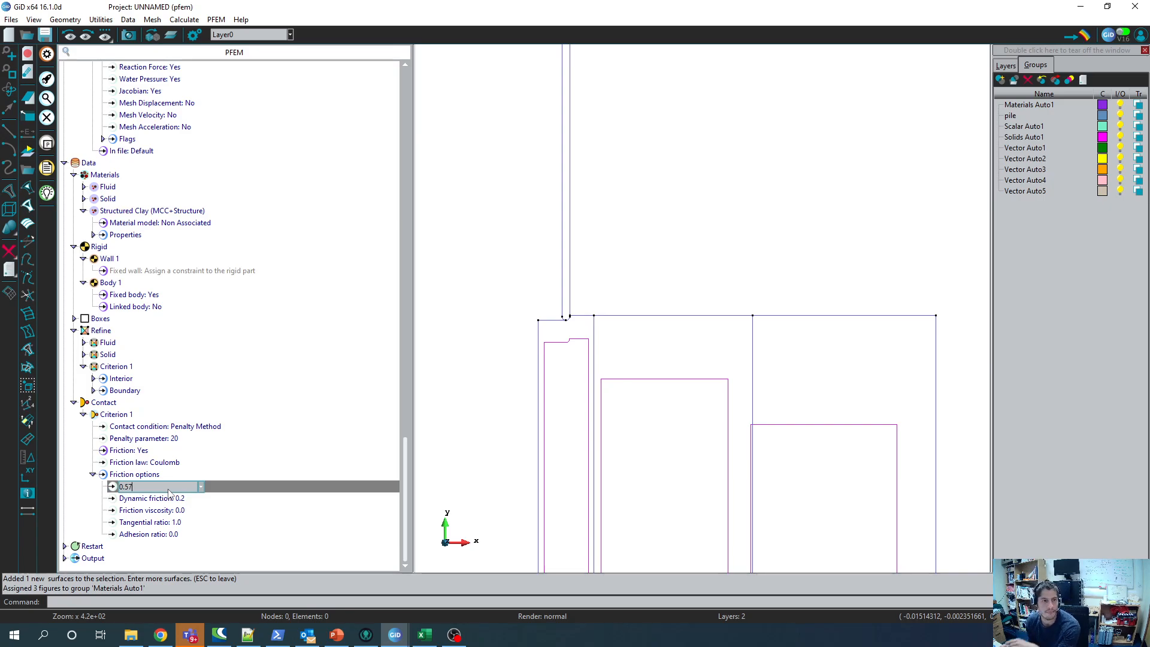
{"action": "key", "text": "Return"}
{"action": "left_click", "coordinate": [182, 500]}
{"action": "type", "text": "0.57"}
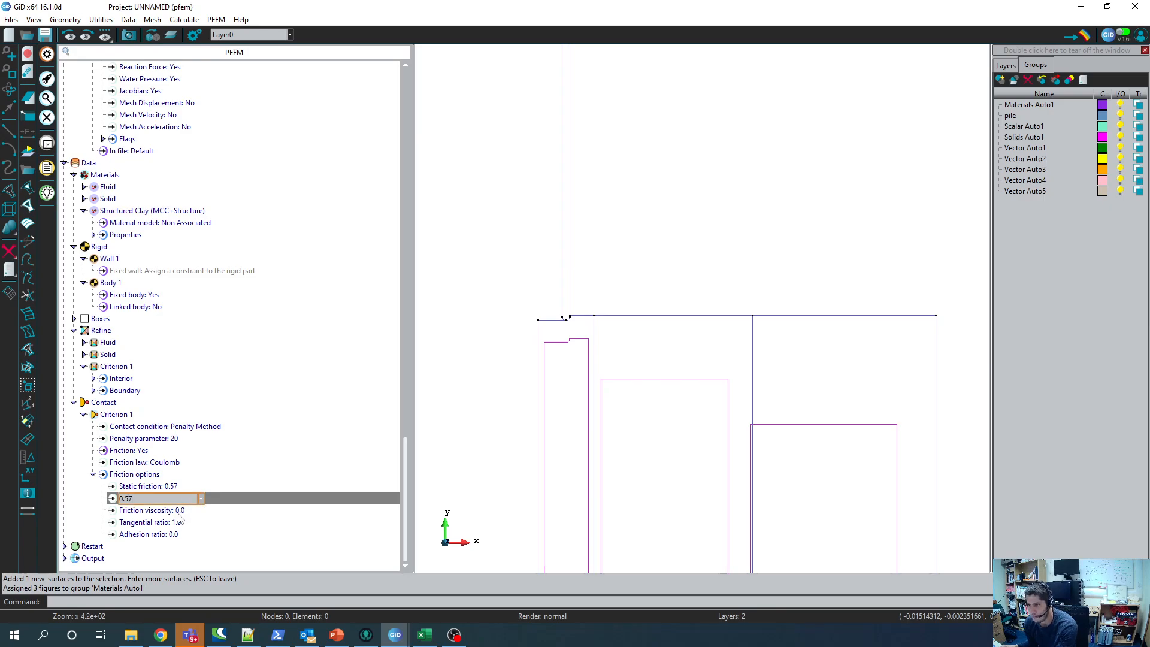
{"action": "key", "text": "Return"}
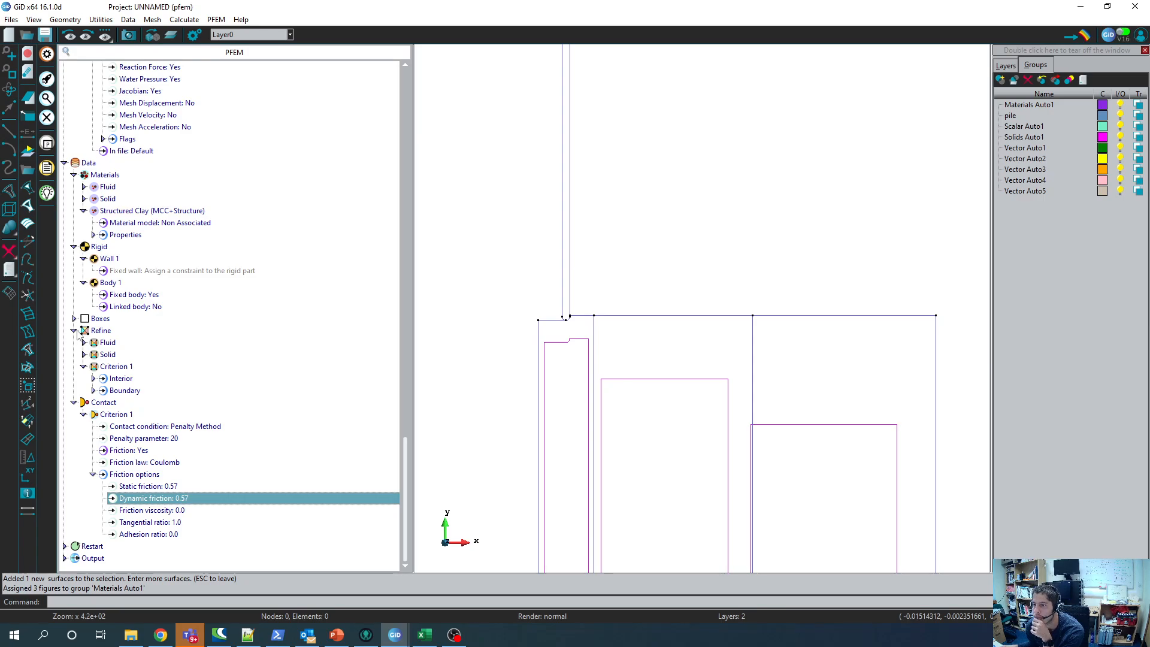
Step: Expand the boundary and interior settings of Refine Criterion 1 and set the interior coarsen criterion to distance
{"action": "left_click", "coordinate": [120, 390]}
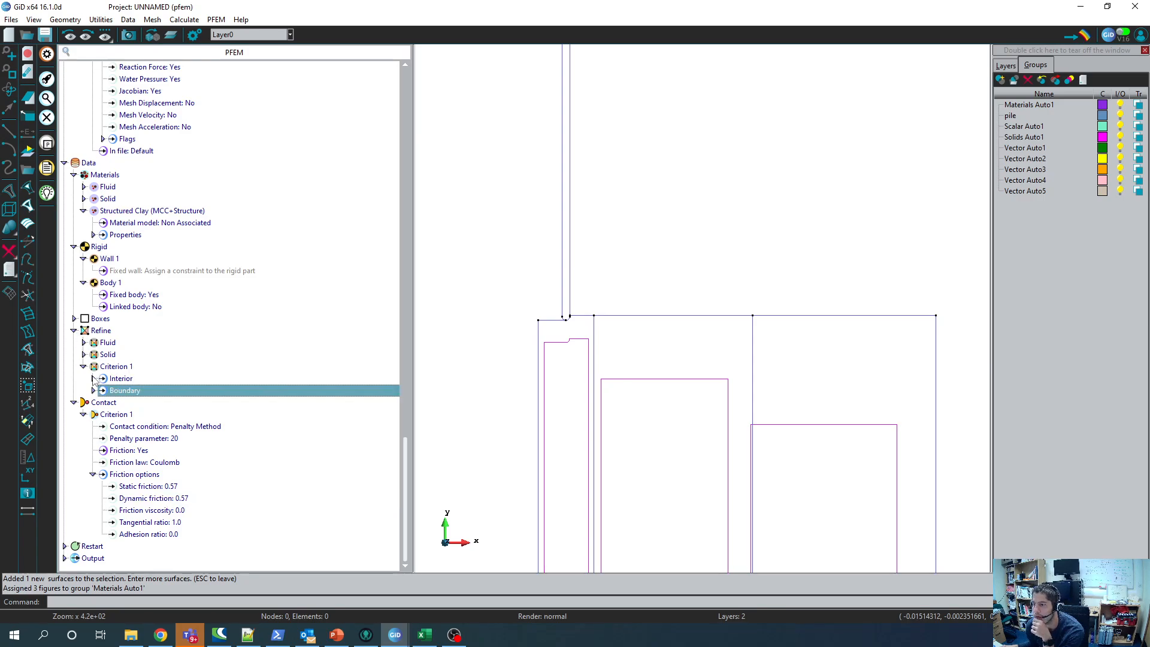
{"action": "left_click", "coordinate": [94, 390]}
{"action": "left_click", "coordinate": [93, 379]}
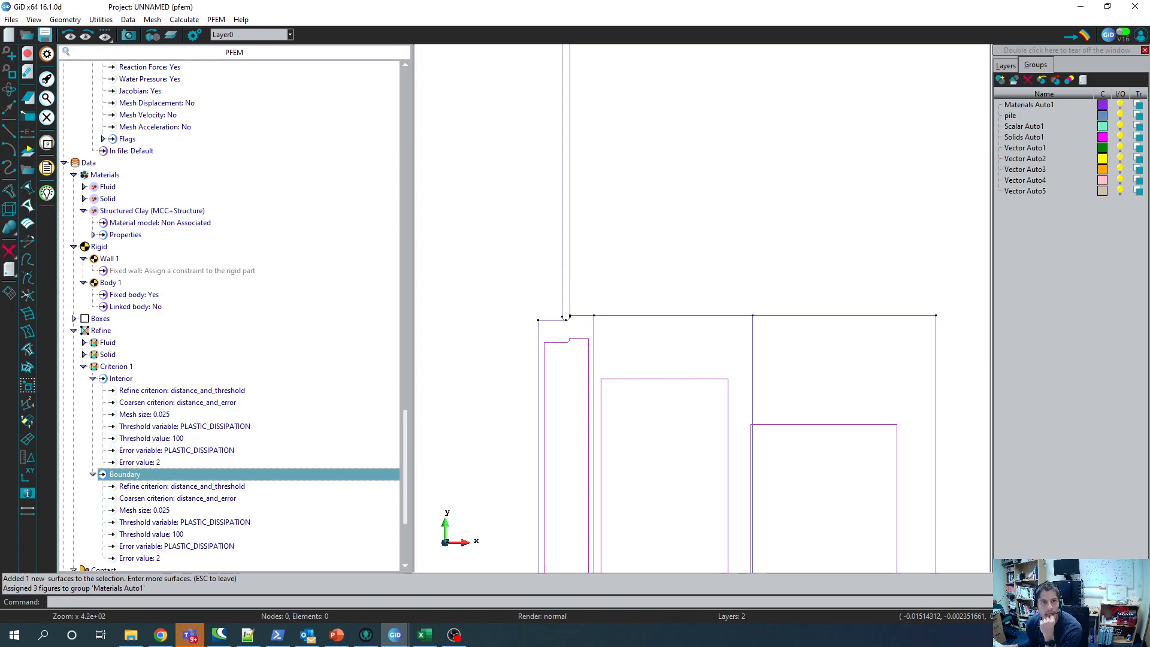
{"action": "left_click", "coordinate": [226, 405]}
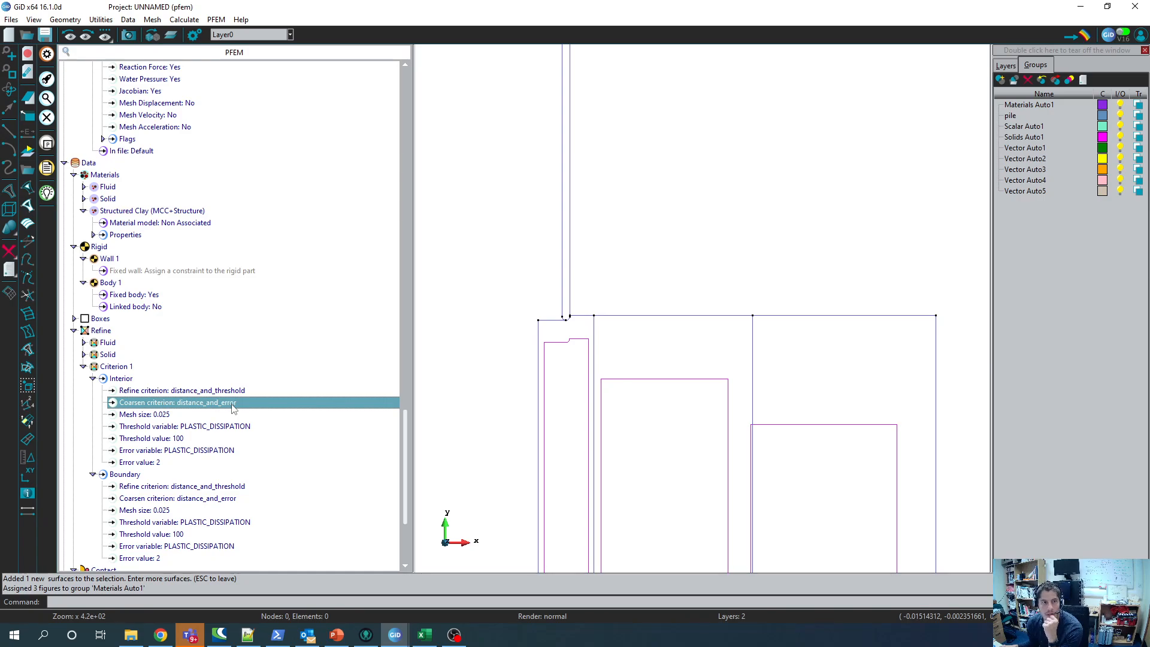
{"action": "left_click", "coordinate": [227, 406]}
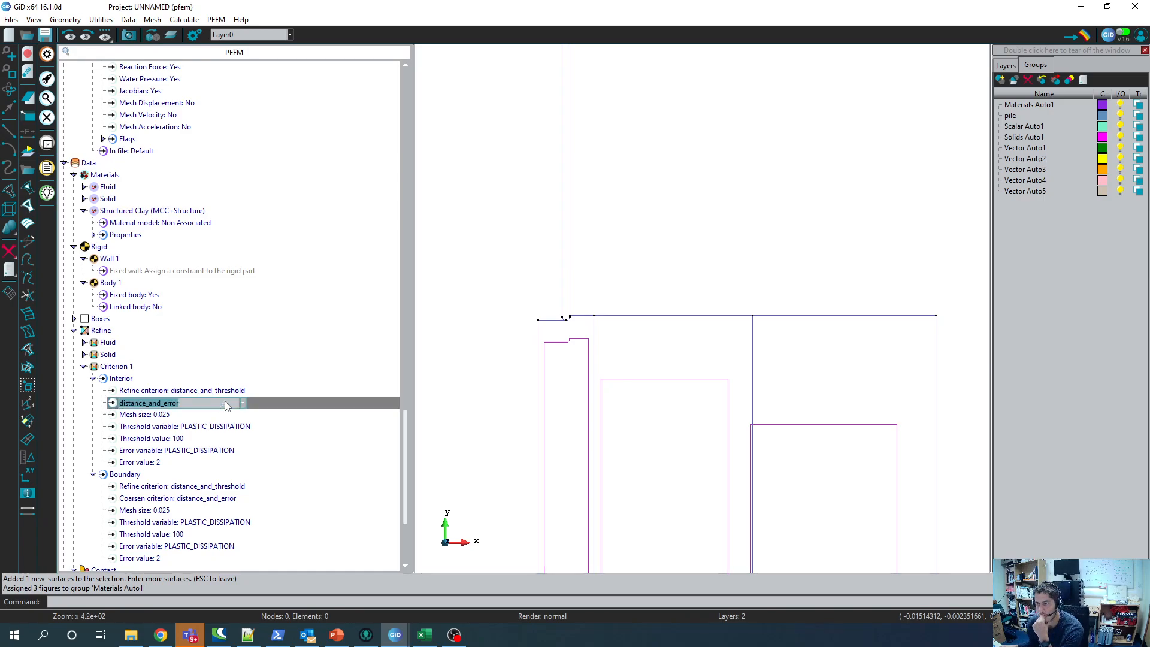
{"action": "left_click", "coordinate": [227, 406]}
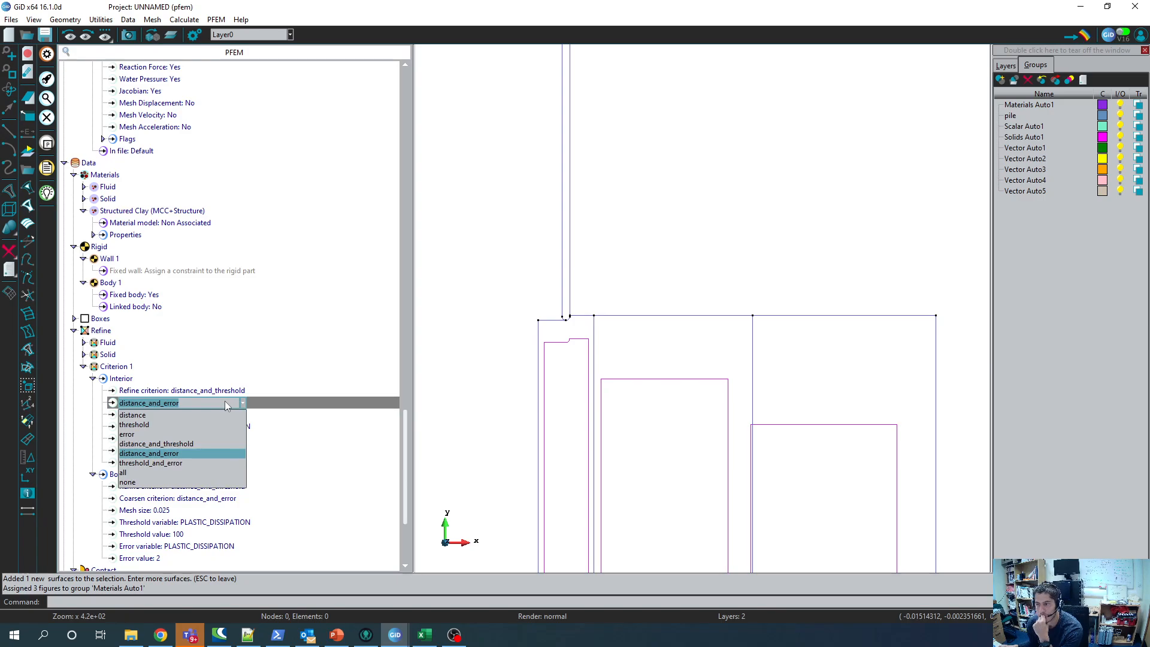
{"action": "left_click", "coordinate": [182, 415]}
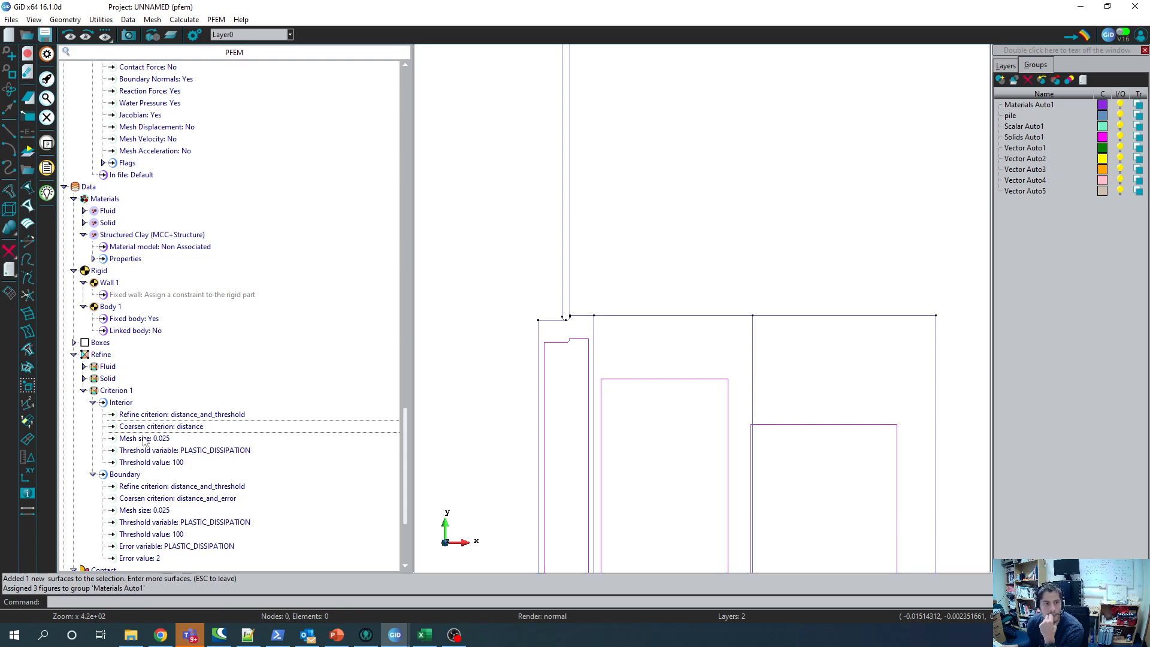
{"action": "left_click", "coordinate": [144, 441]}
Step: Try distance_and_threshold as the interior coarsen criterion and return it to distance
{"action": "double_click", "coordinate": [189, 427]}
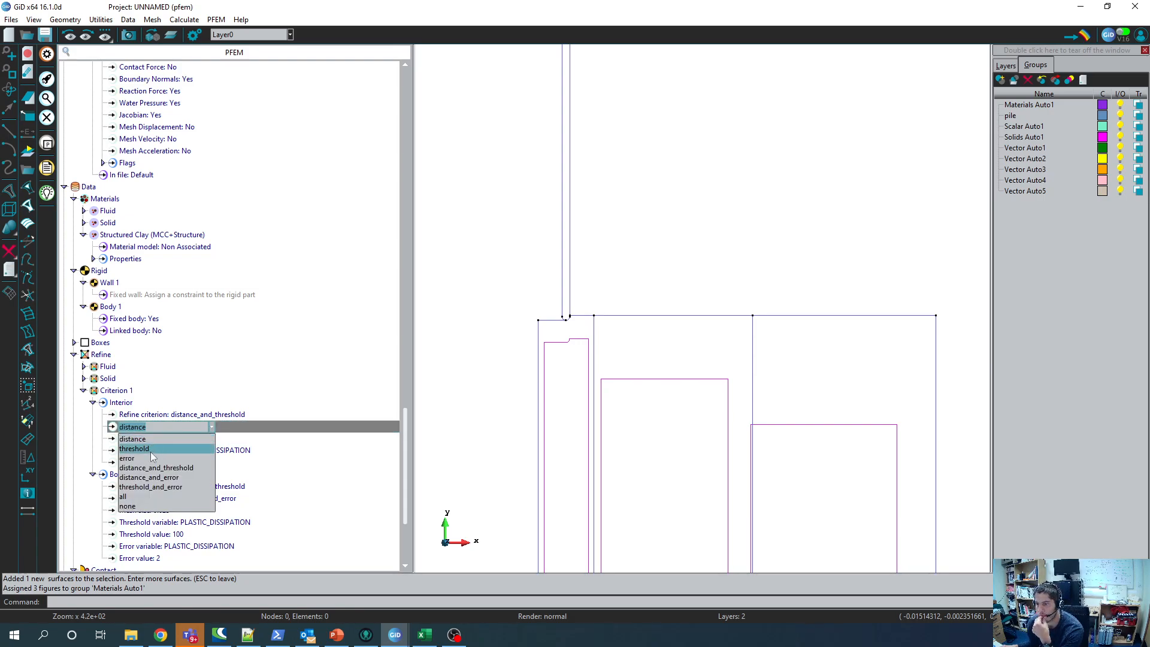
{"action": "left_click", "coordinate": [151, 468]}
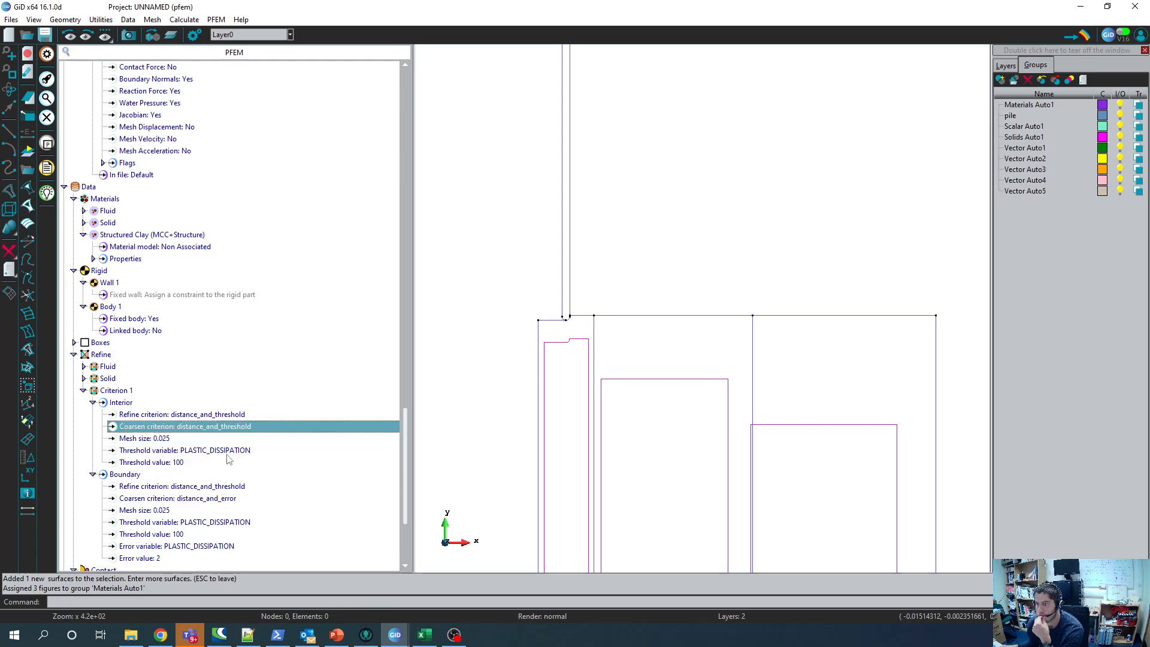
{"action": "double_click", "coordinate": [202, 429]}
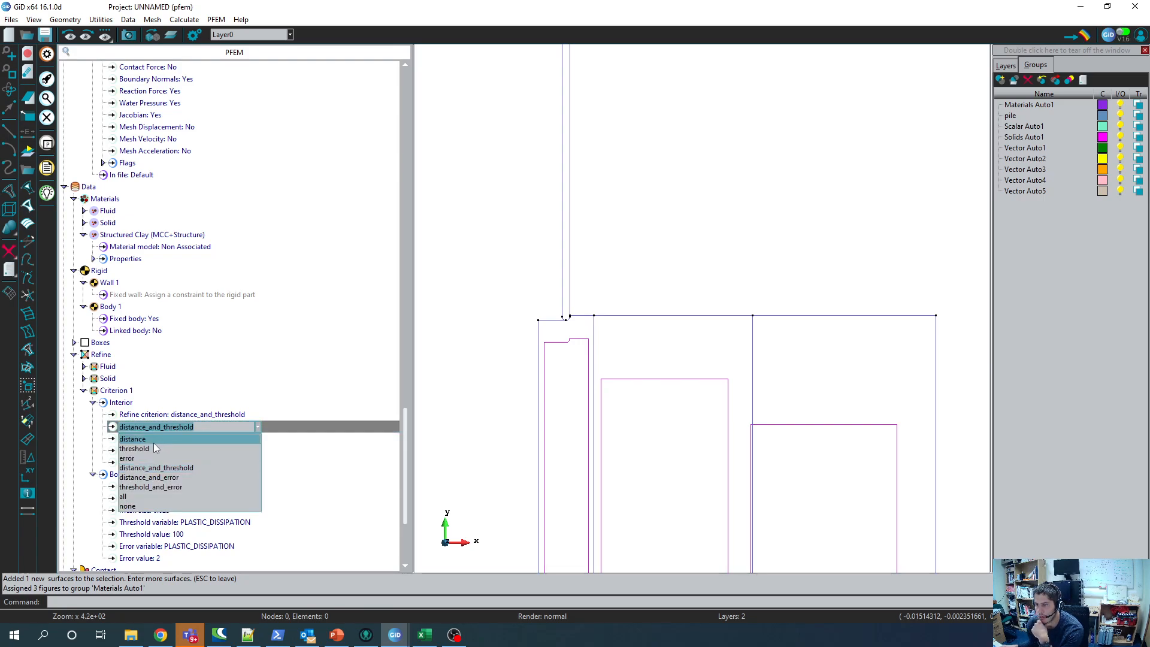
{"action": "left_click", "coordinate": [149, 440]}
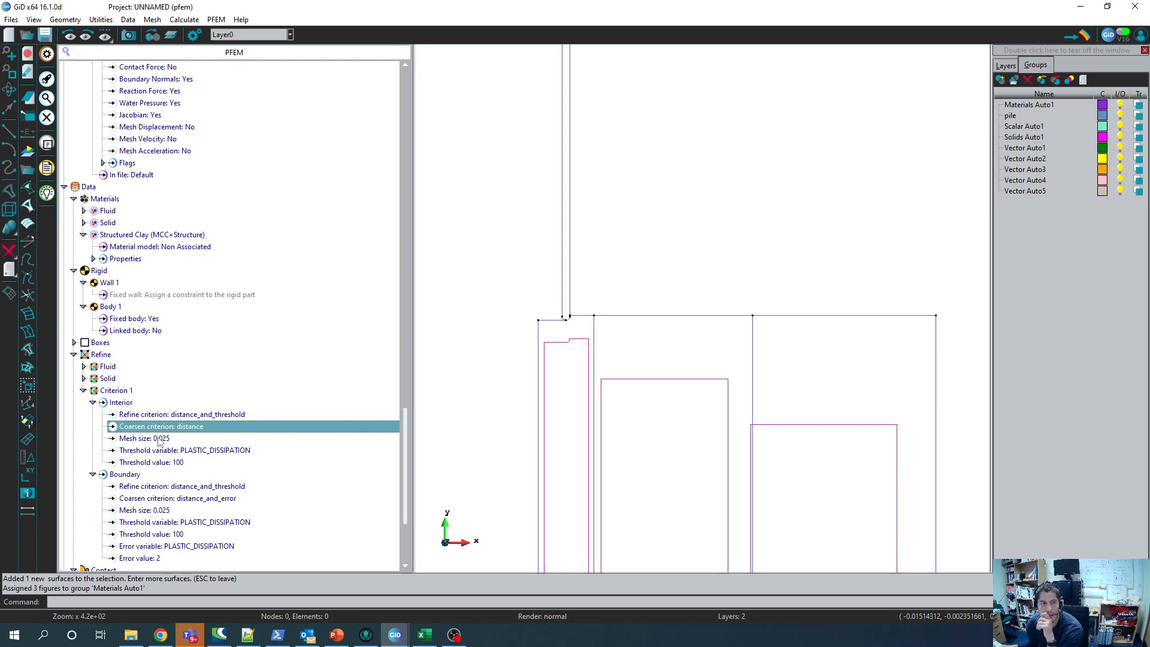
Step: Set the interior mesh size of Refine Criterion 1 to 0.0003
{"action": "double_click", "coordinate": [159, 442]}
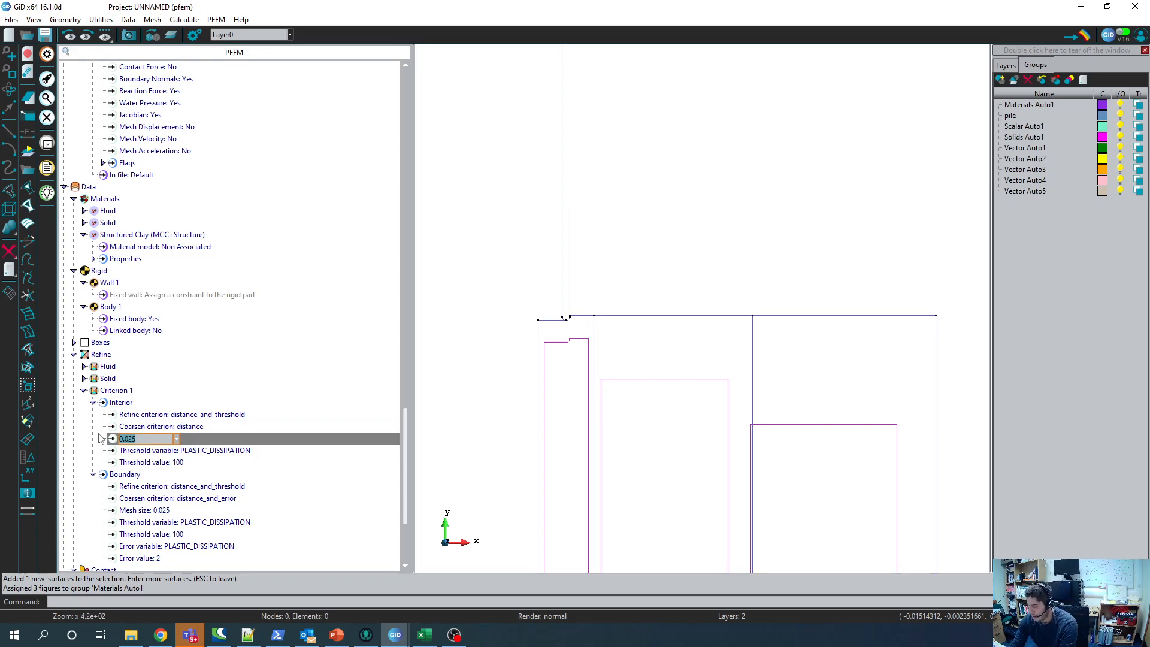
{"action": "type", "text": "0"}
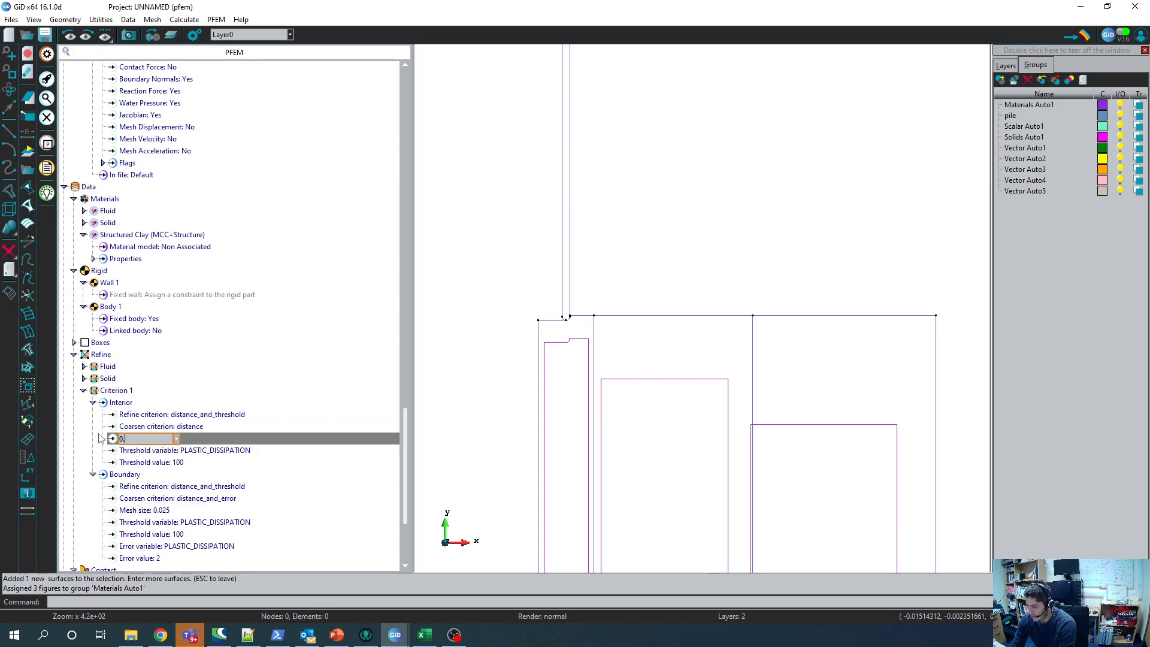
{"action": "type", "text": ".0"}
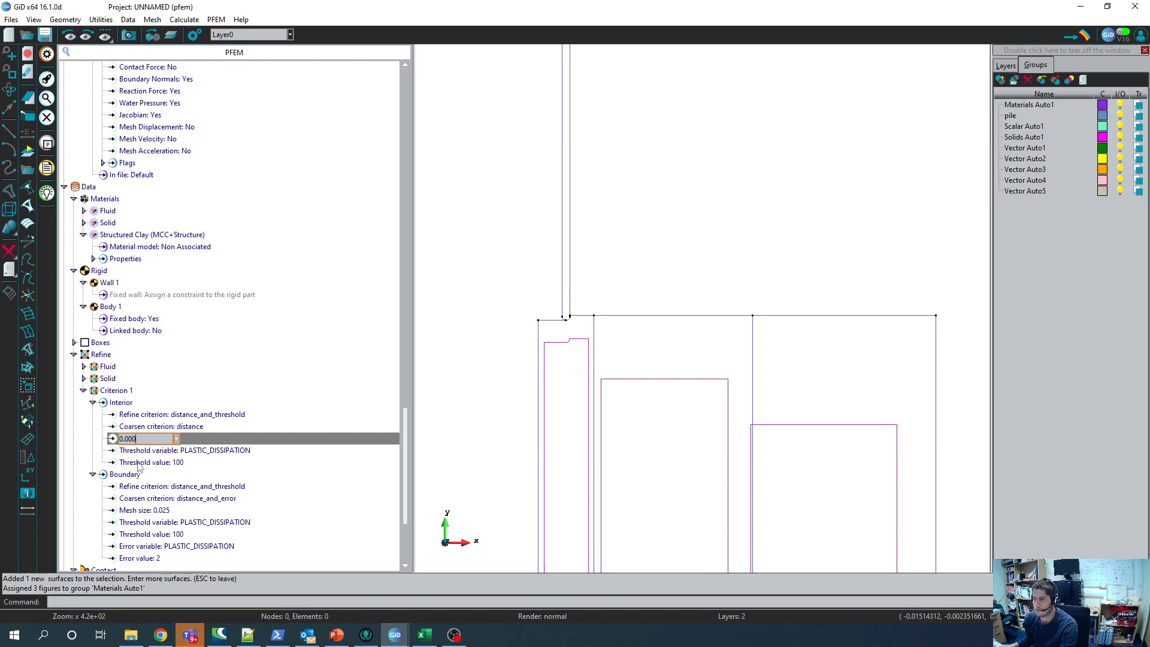
{"action": "type", "text": "3"}
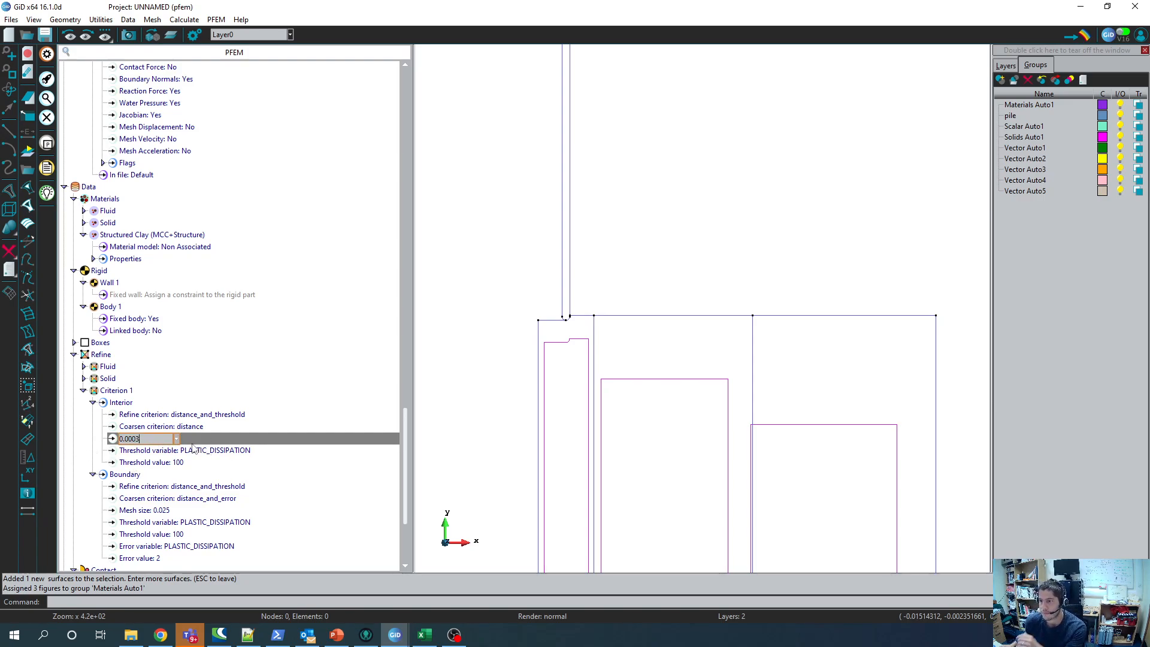
{"action": "key", "text": "Return"}
Step: Set the interior threshold variable of Refine Criterion 1 to NONLOCAL_PLASTIC_DEV_DEF
{"action": "left_click", "coordinate": [203, 455]}
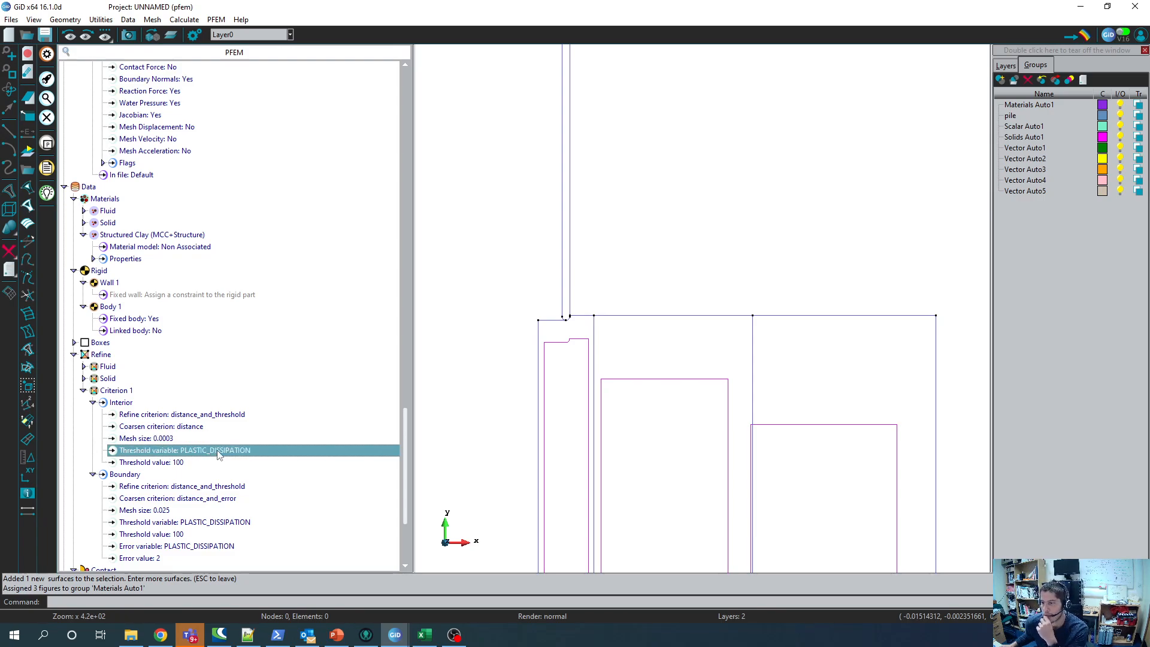
{"action": "left_click", "coordinate": [224, 454]}
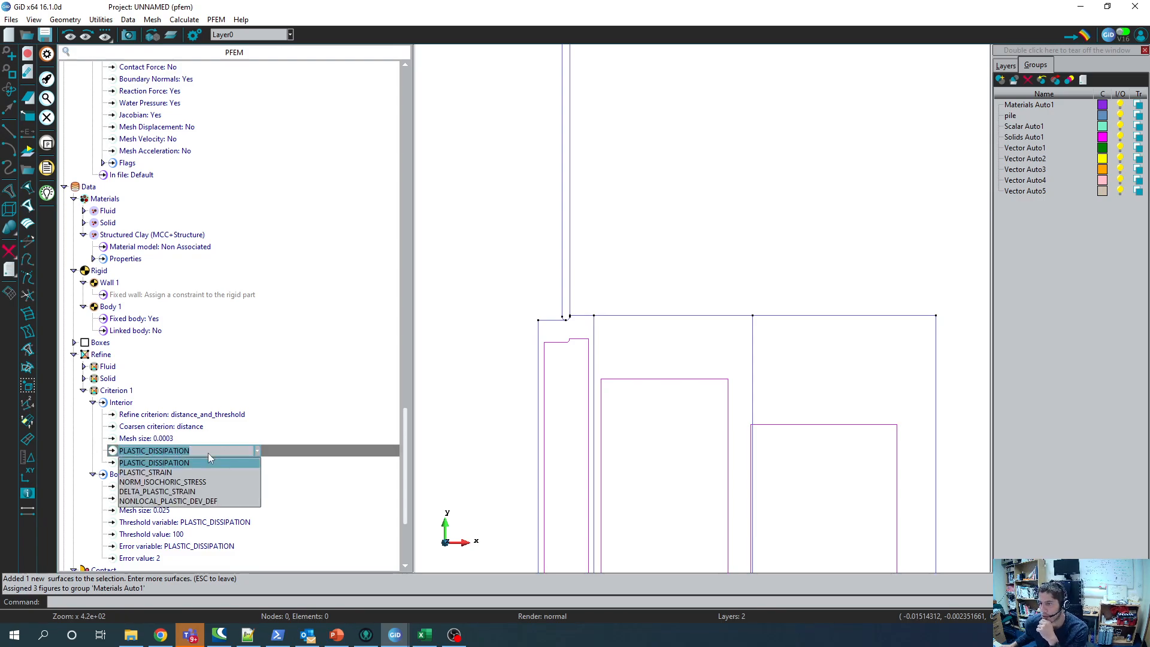
{"action": "left_click", "coordinate": [189, 501]}
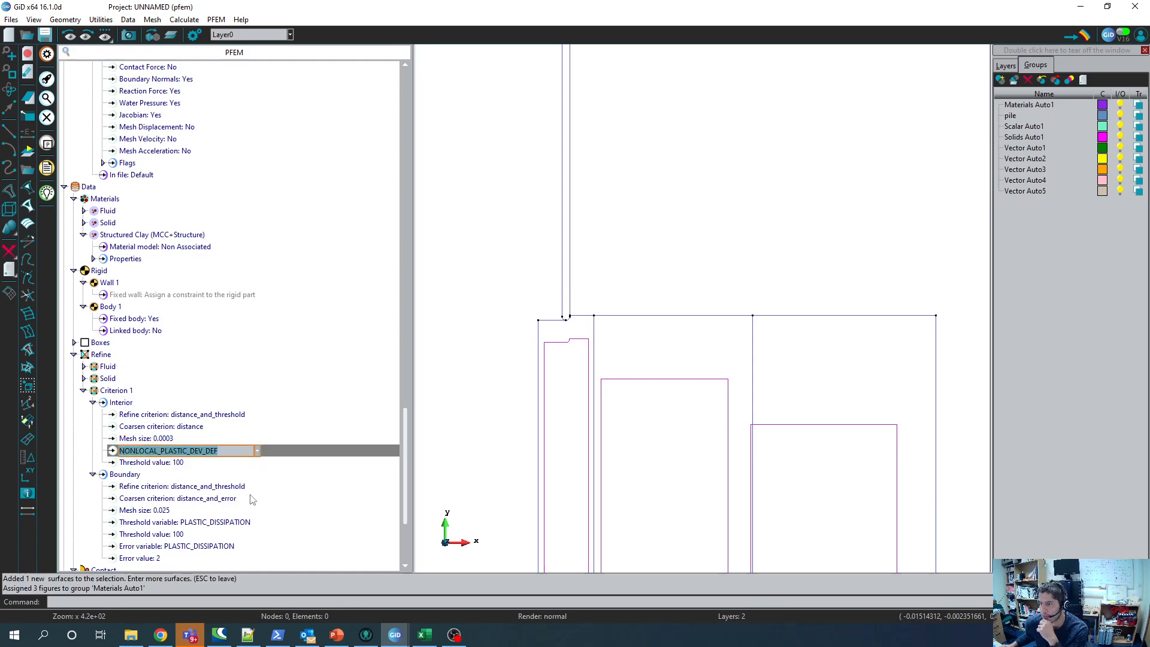
Step: Set the interior threshold value of Refine Criterion 1 to 1e-9
{"action": "left_click", "coordinate": [165, 466]}
{"action": "left_click", "coordinate": [172, 466]}
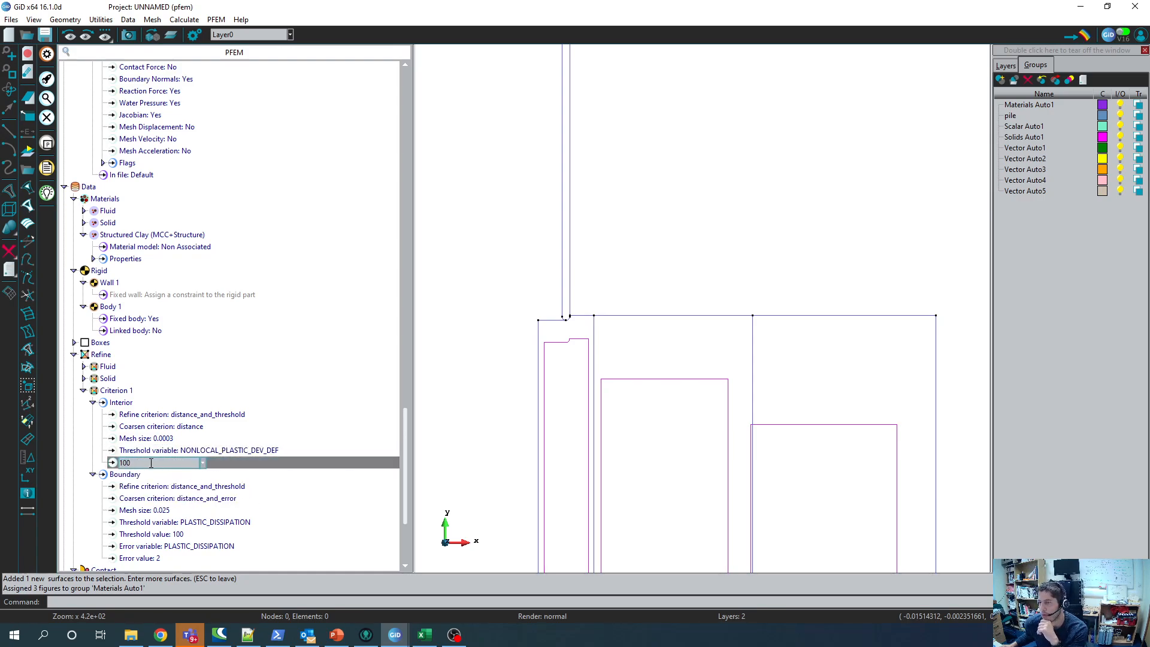
{"action": "left_click_drag", "start_coordinate": [151, 463], "coordinate": [98, 458]}
{"action": "type", "text": "1e-9"}
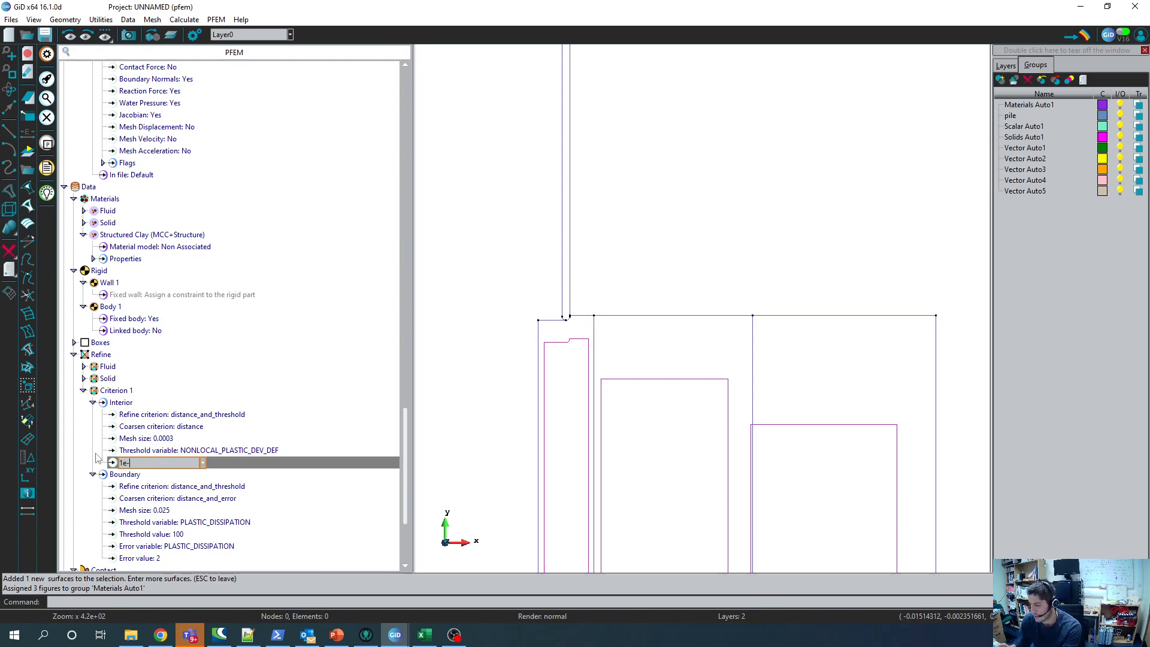
{"action": "key", "text": "Return"}
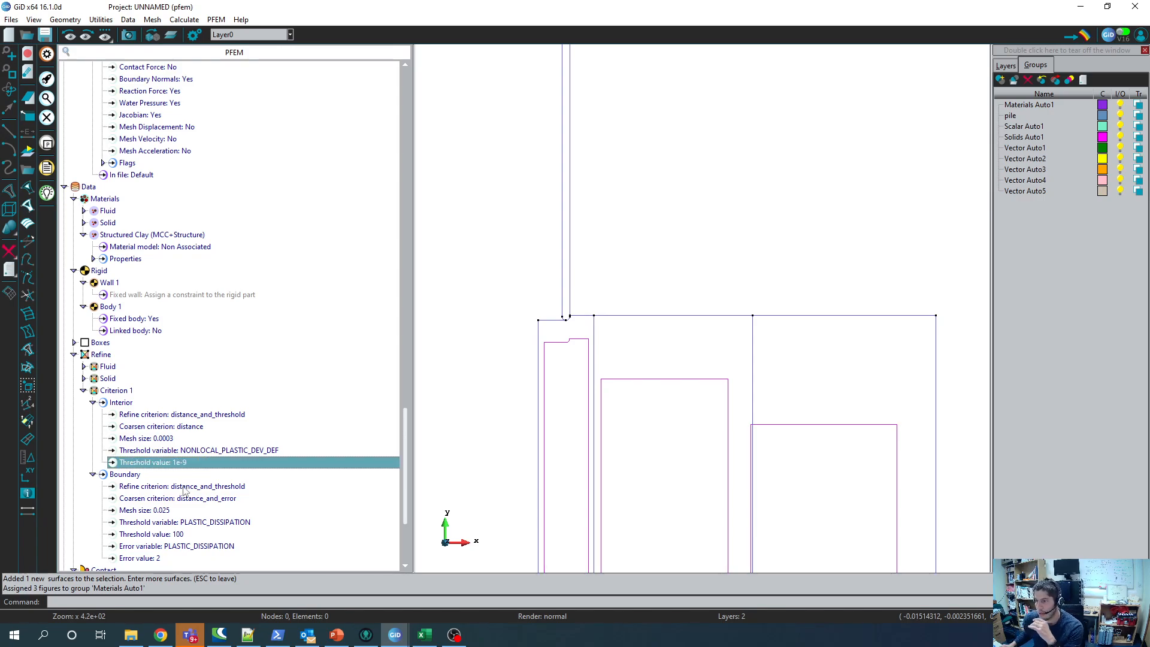
Step: Set the boundary refine criterion of Refine Criterion 1 to threshold and its coarsen criterion to distance
{"action": "left_click", "coordinate": [182, 451]}
{"action": "scroll", "coordinate": [178, 479], "scroll_direction": "down", "scroll_amount": 3}
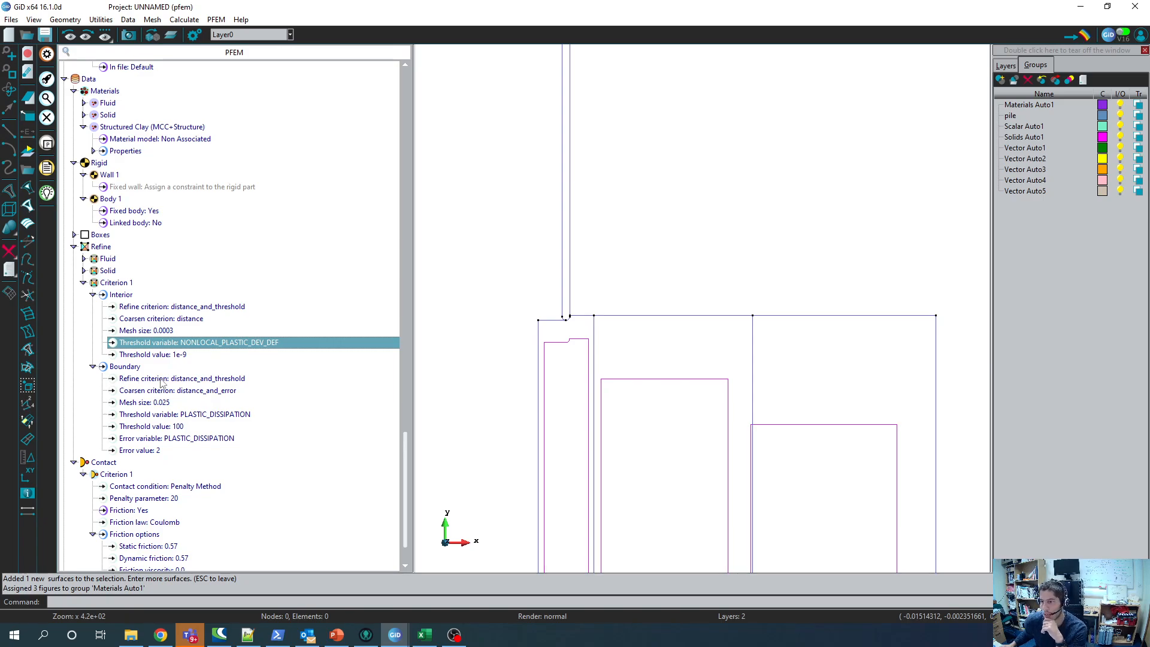
{"action": "left_click", "coordinate": [163, 380]}
{"action": "left_click", "coordinate": [166, 379]}
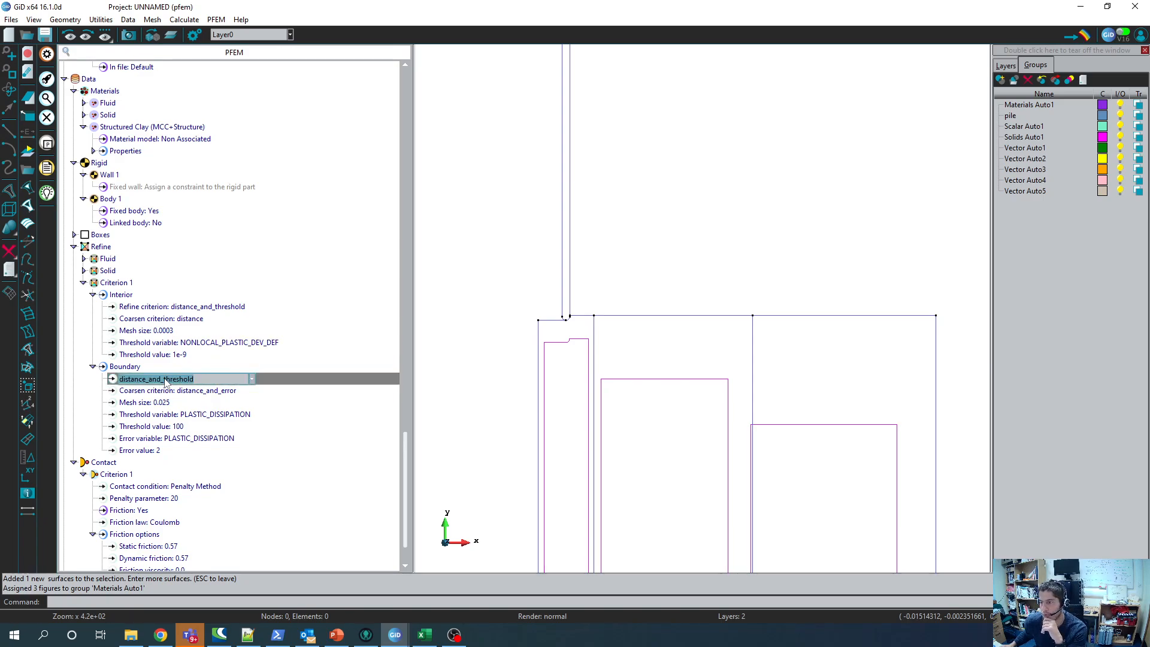
{"action": "left_click", "coordinate": [166, 381]}
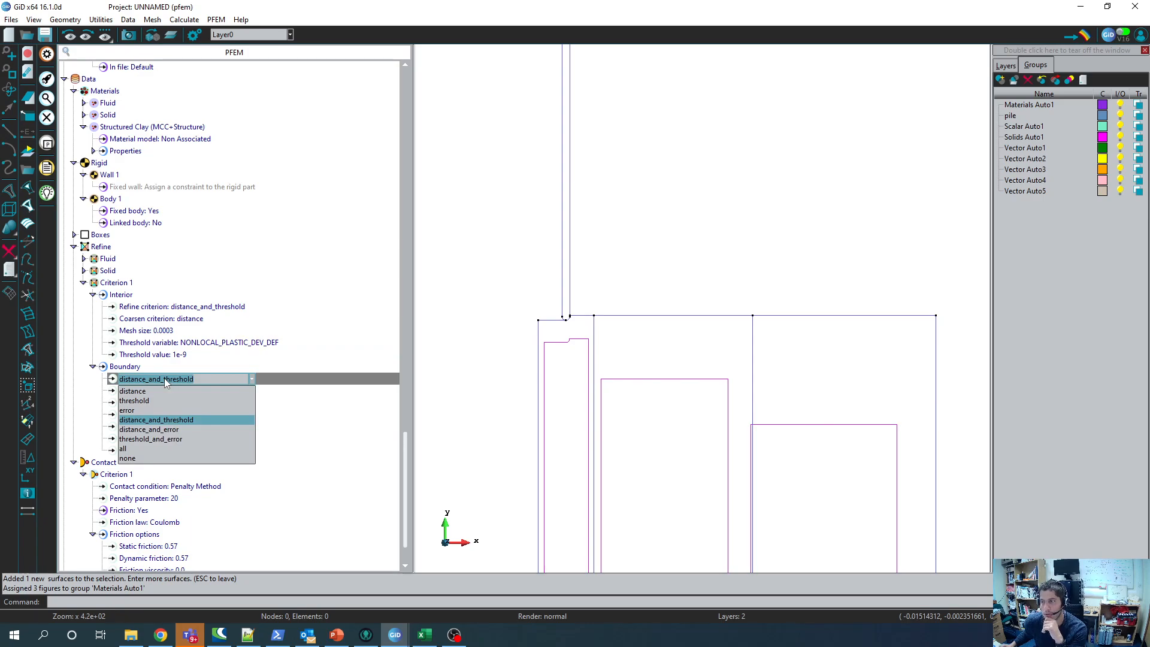
{"action": "left_click", "coordinate": [181, 401]}
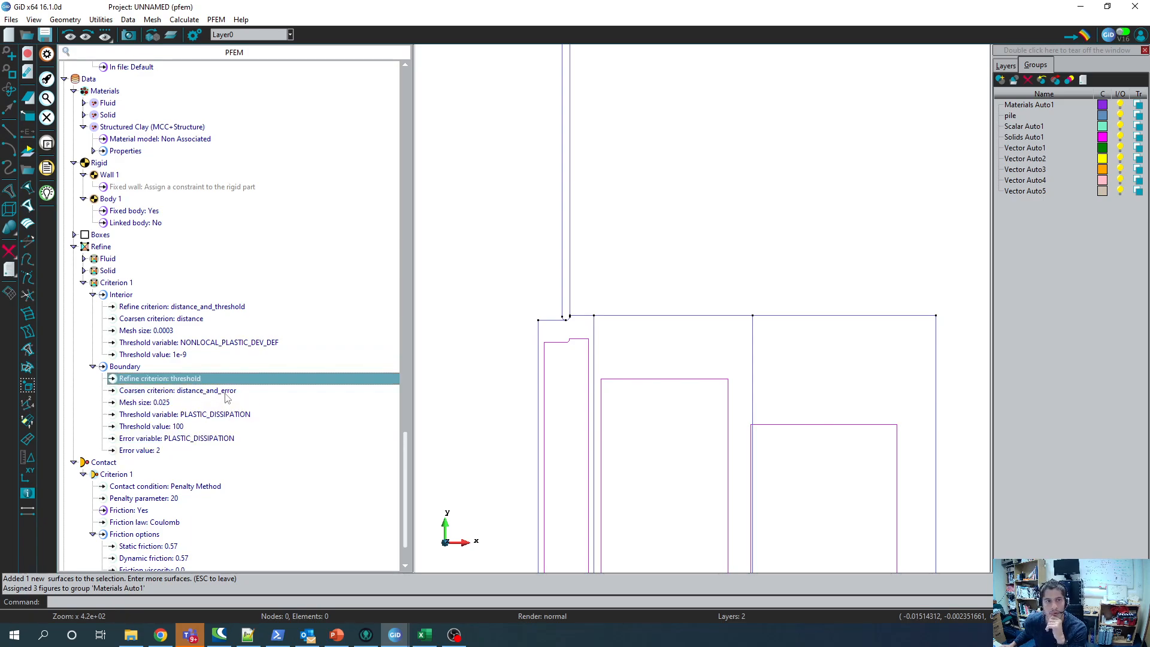
{"action": "left_click", "coordinate": [226, 396]}
{"action": "left_click", "coordinate": [179, 397]}
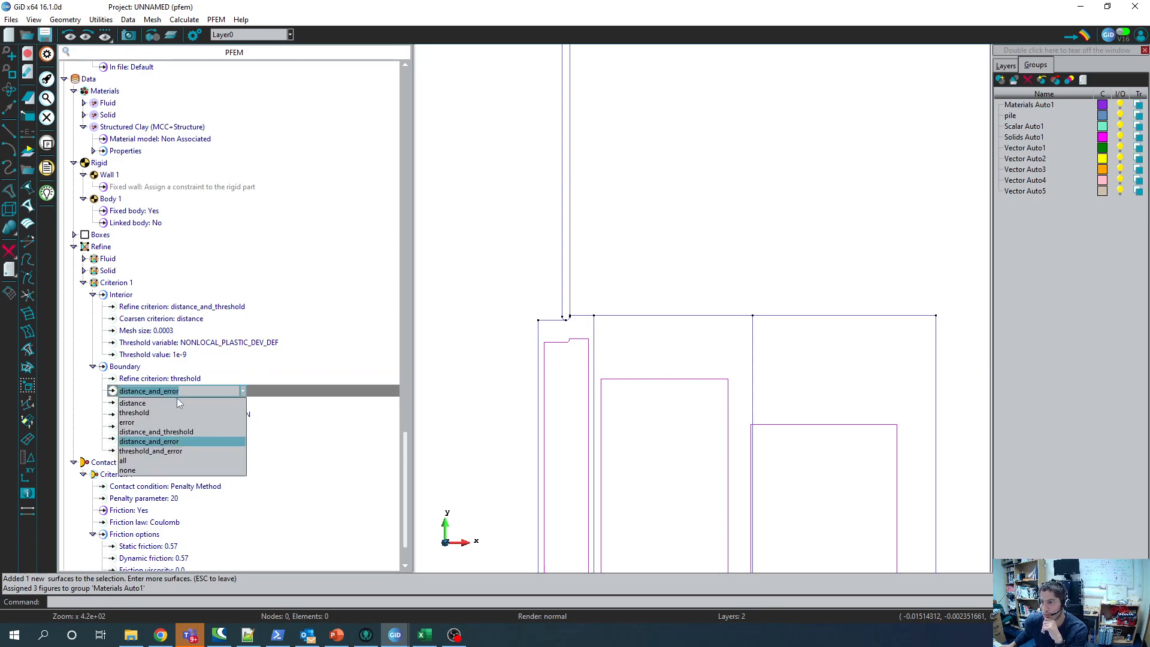
{"action": "left_click", "coordinate": [159, 406]}
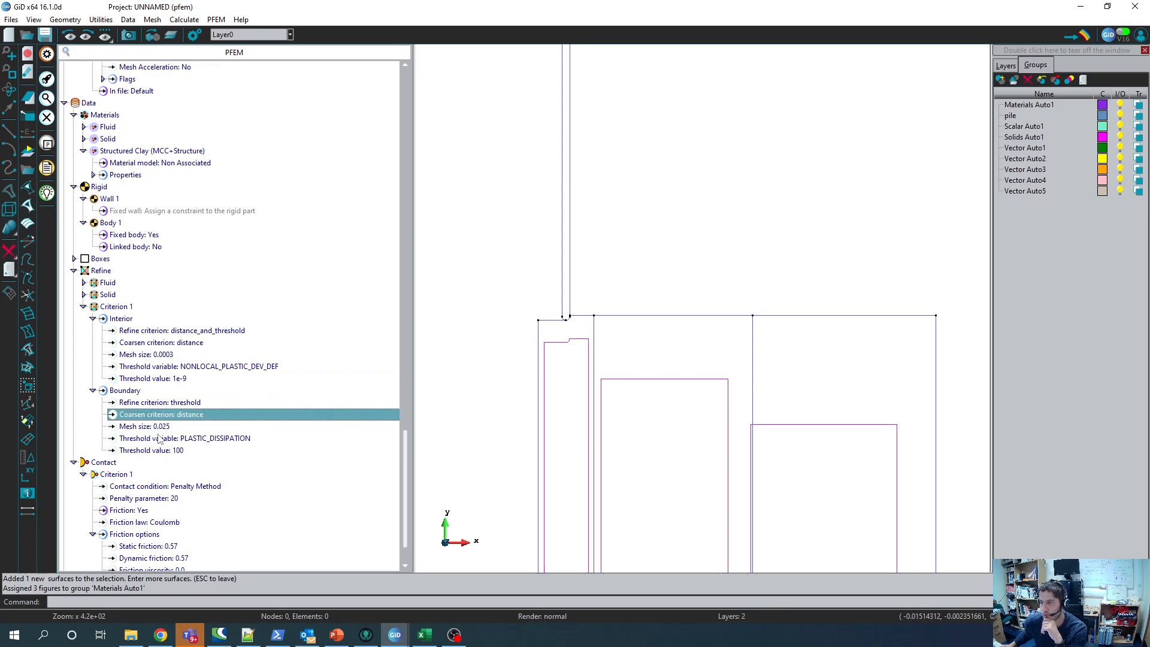
Step: Set the boundary mesh size of Refine Criterion 1 to 0.0004
{"action": "left_click", "coordinate": [167, 428]}
{"action": "left_click", "coordinate": [165, 427]}
{"action": "type", "text": "0"}
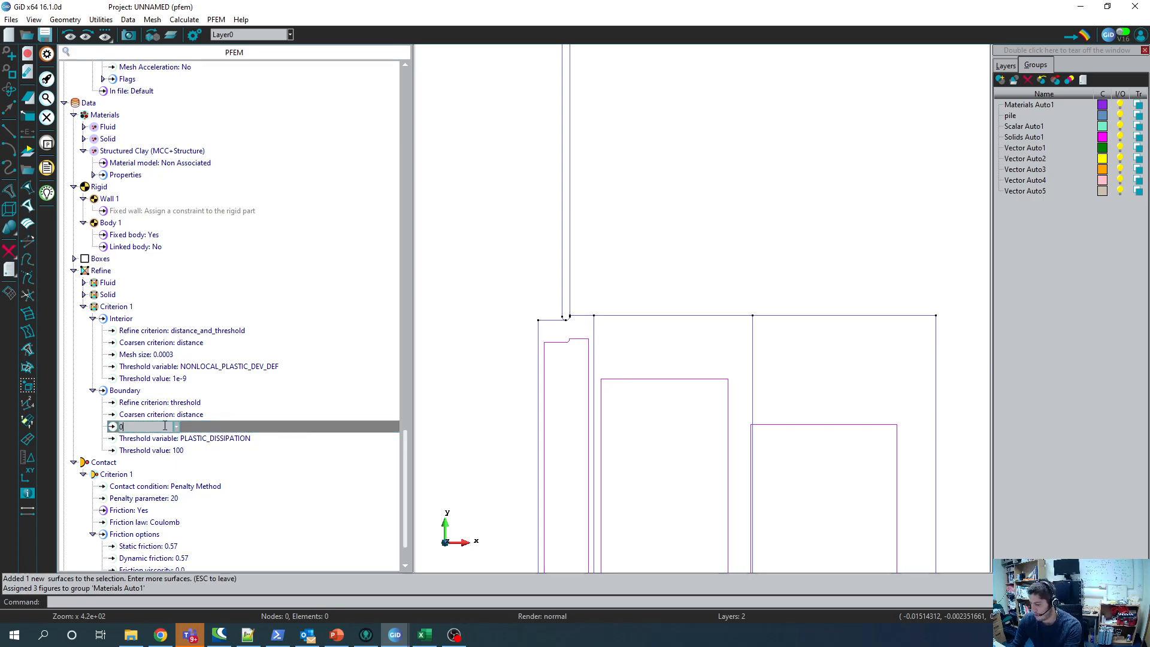
{"action": "type", "text": ".00"}
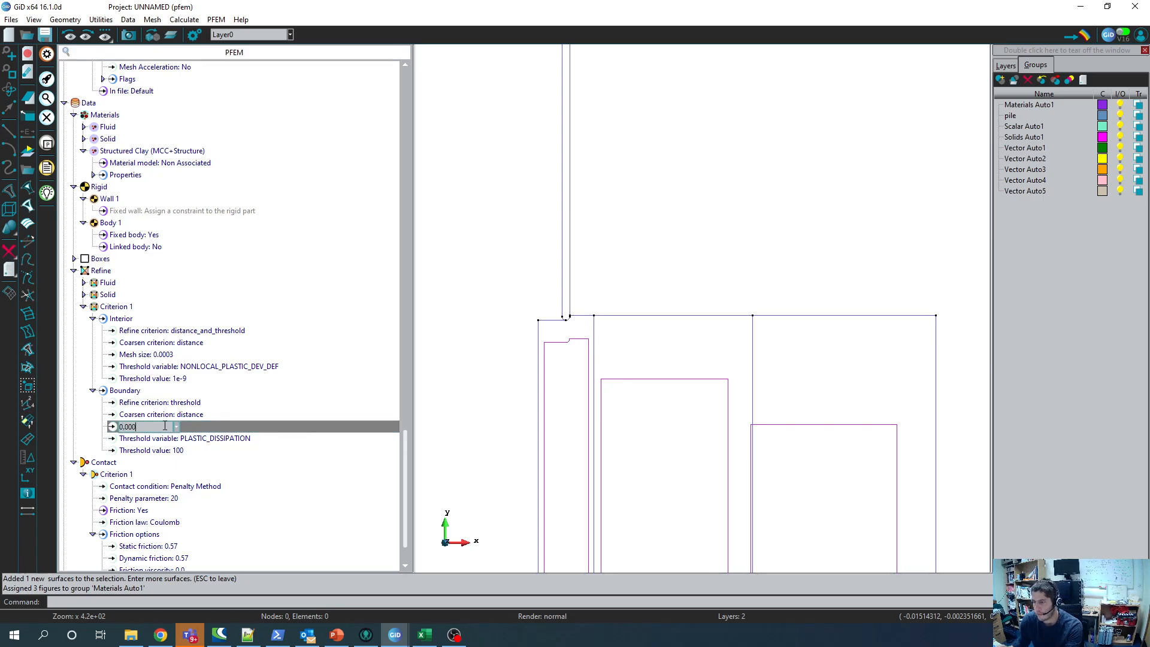
{"action": "key", "text": "Escape"}
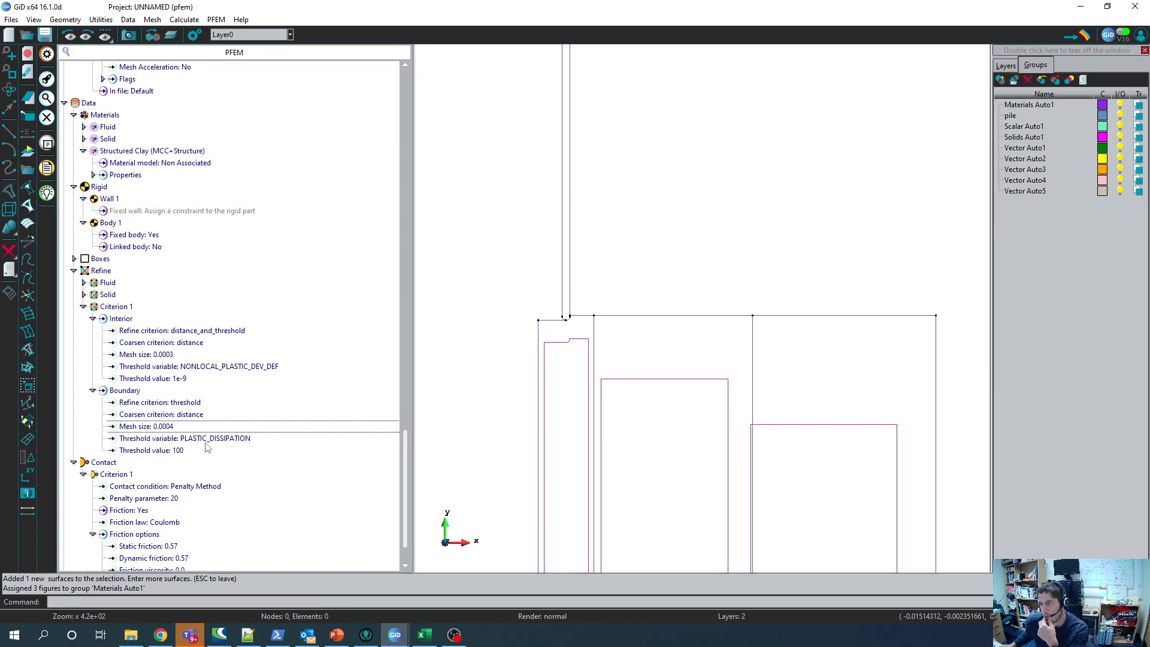
Step: Set the boundary threshold variable of Refine Criterion 1 to NONLOCAL_PLASTIC_DEV_DEF and the threshold value to 1e-9
{"action": "left_click", "coordinate": [203, 440]}
{"action": "left_click", "coordinate": [214, 437]}
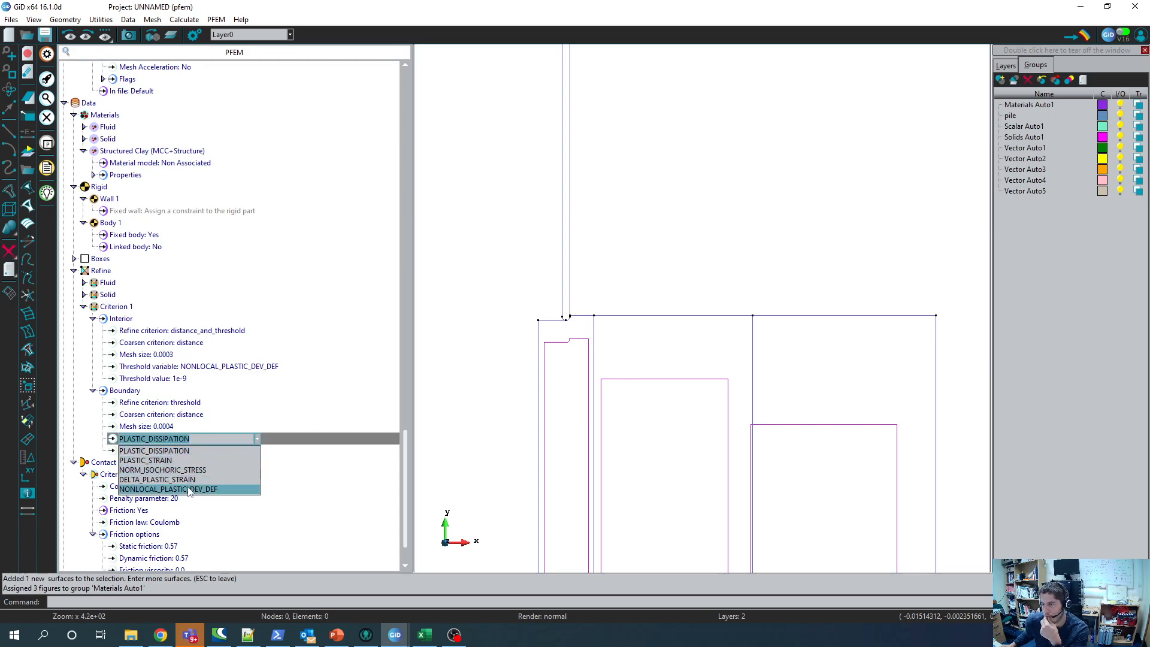
{"action": "left_click", "coordinate": [189, 490]}
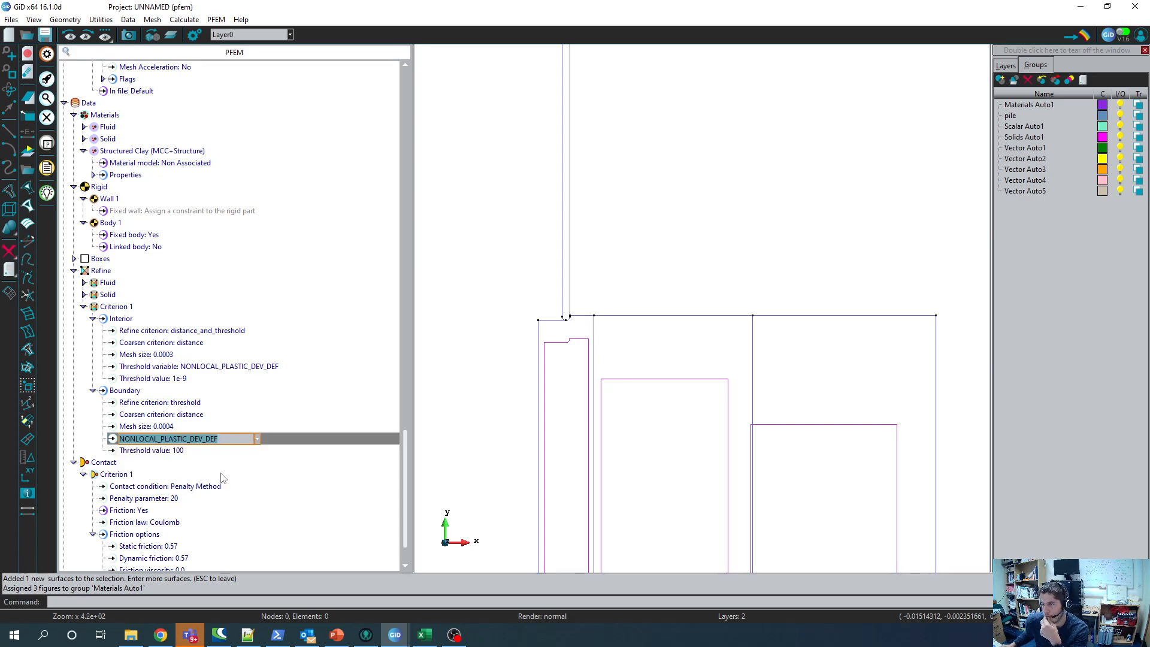
{"action": "left_click", "coordinate": [176, 453]}
{"action": "type", "text": "1e"}
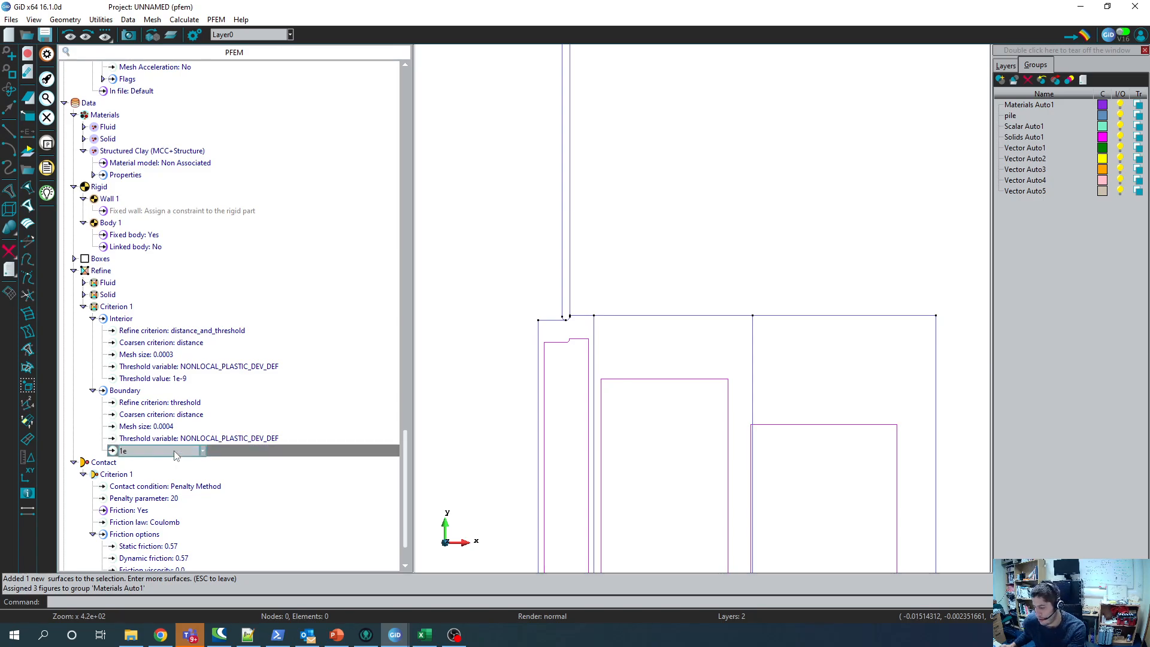
{"action": "type", "text": "-9"}
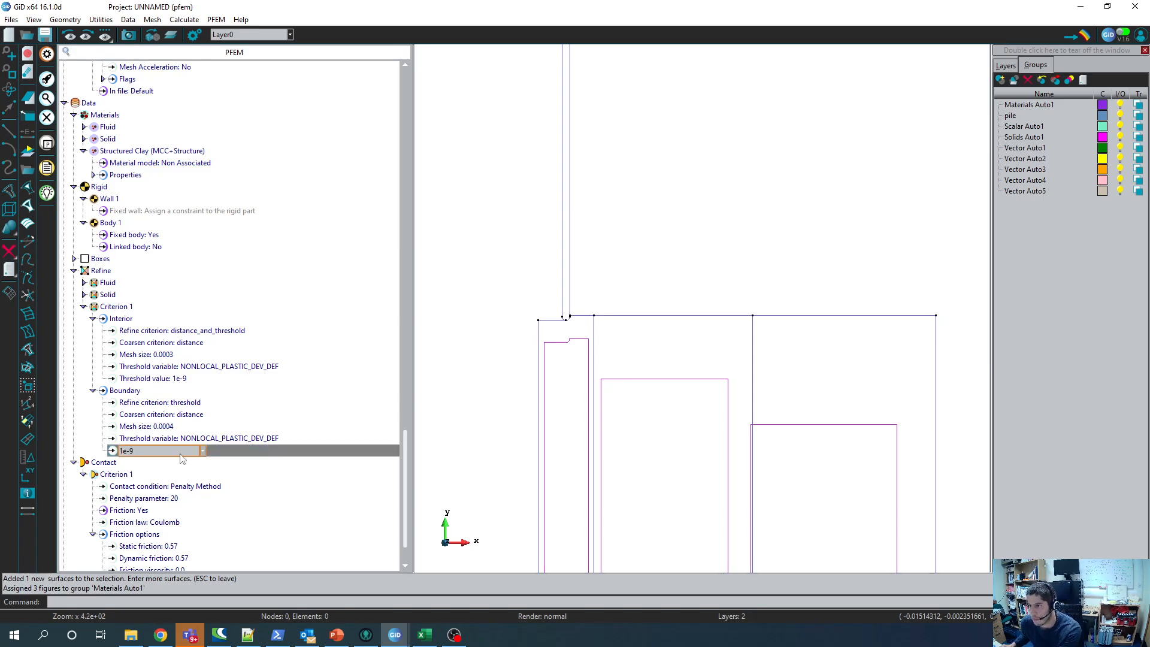
{"action": "key", "text": "Return"}
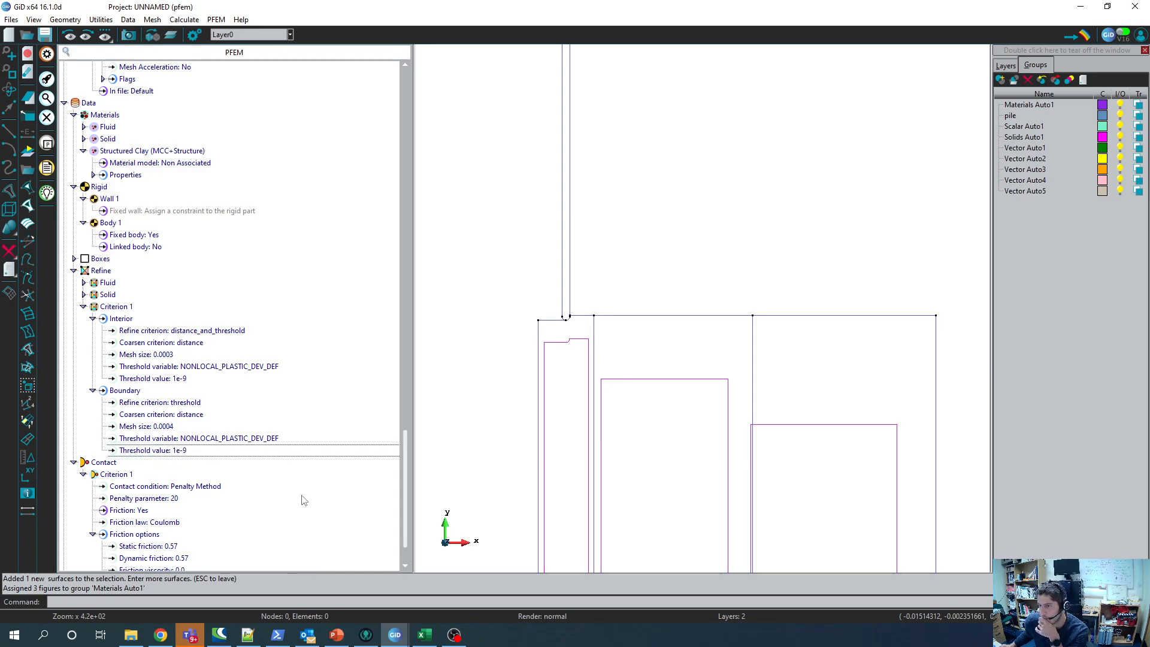
Step: Expand the Restart settings and set Save restart to Yes
{"action": "scroll", "coordinate": [219, 486], "scroll_direction": "down", "scroll_amount": 2}
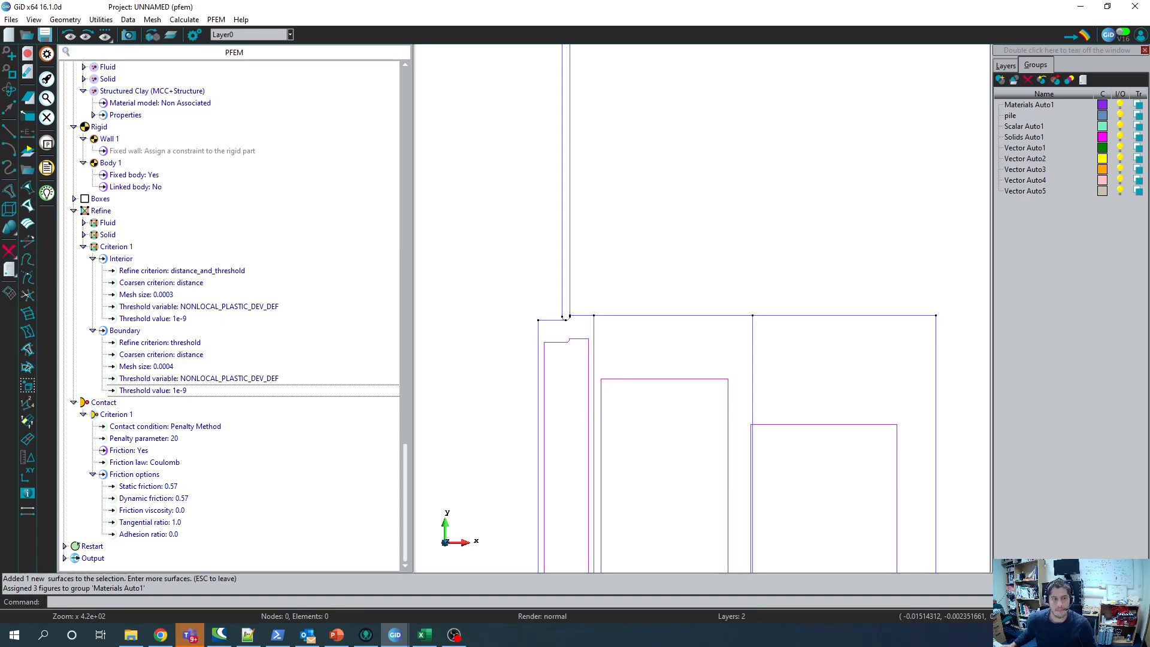
{"action": "left_click", "coordinate": [65, 546]}
{"action": "left_click", "coordinate": [135, 535]}
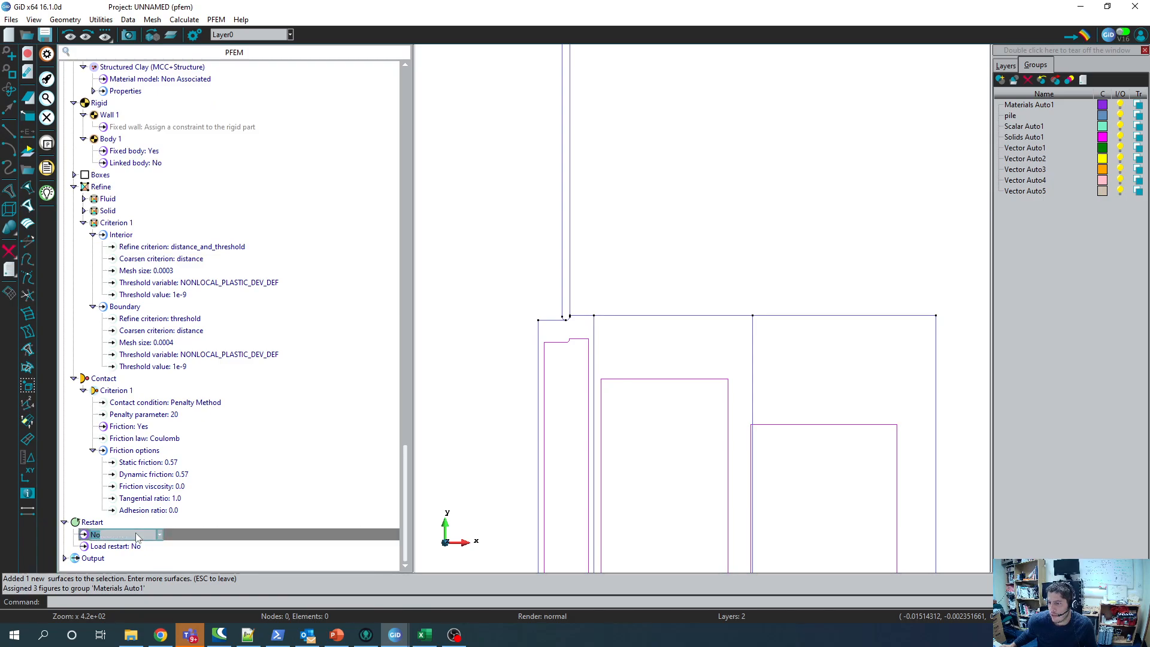
{"action": "left_click", "coordinate": [113, 547]}
{"action": "key", "text": "Return"}
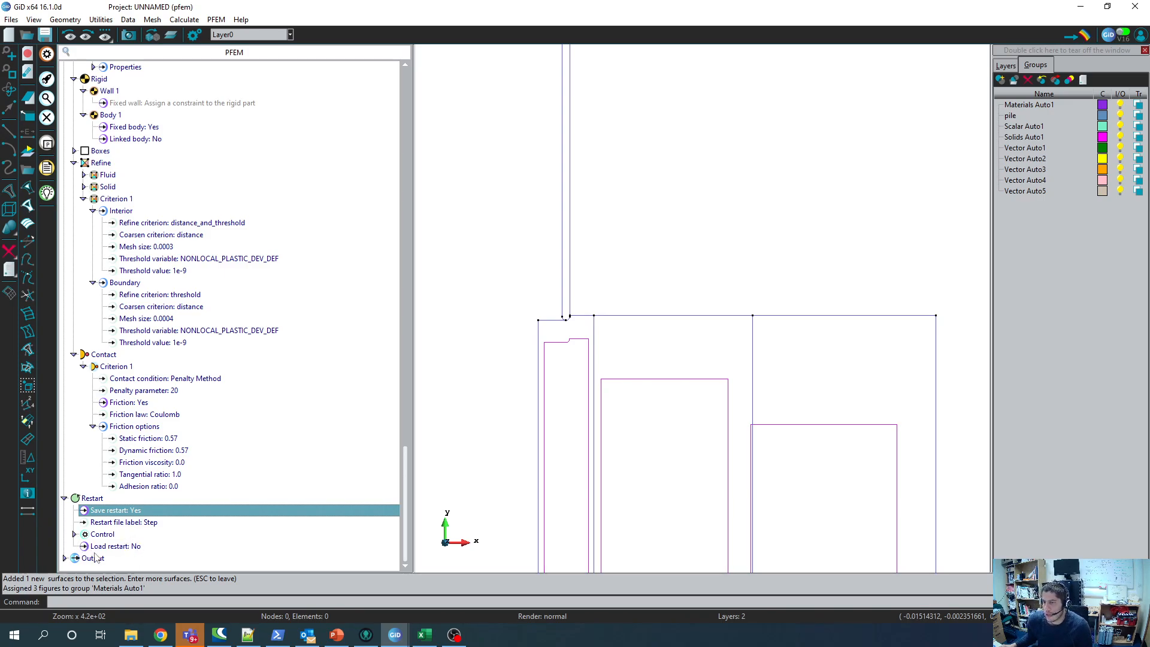
Step: Expand the Restart control settings and set the restart time step to 100
{"action": "left_click", "coordinate": [111, 523]}
{"action": "left_click", "coordinate": [86, 534]}
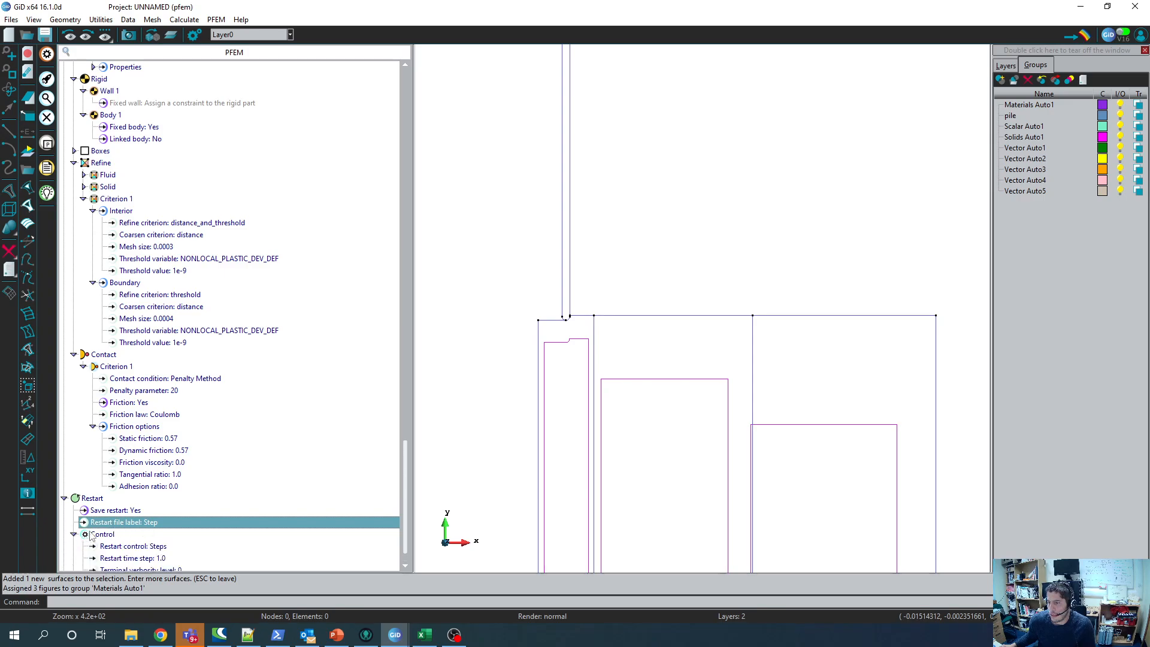
{"action": "scroll", "coordinate": [170, 538], "scroll_direction": "down", "scroll_amount": 1}
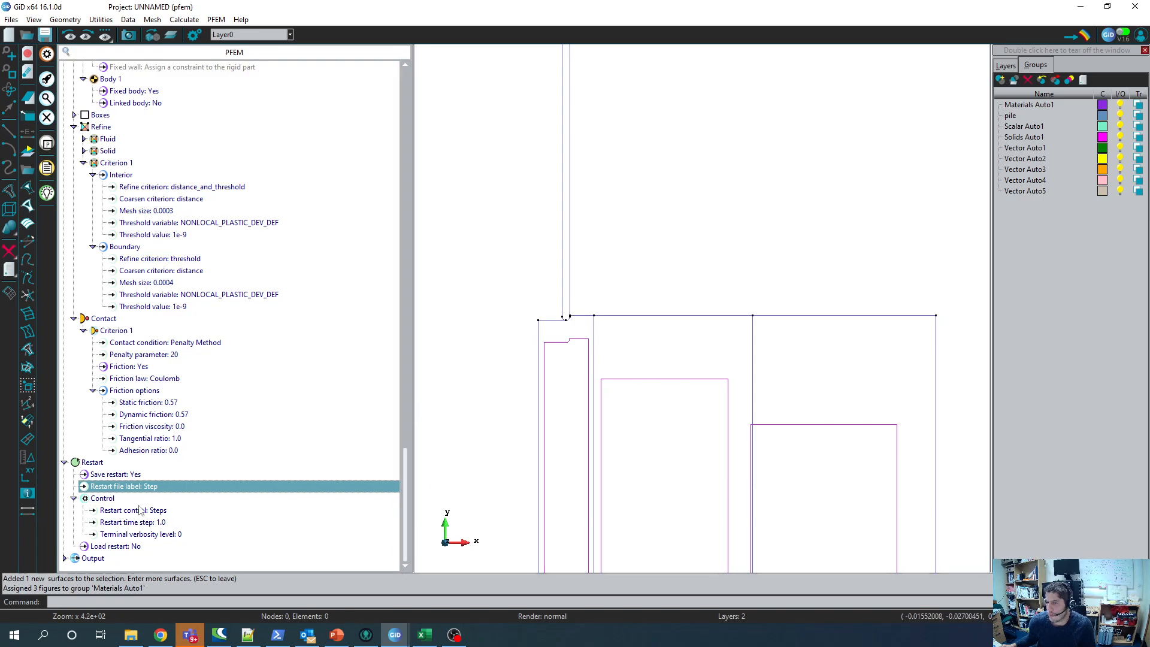
{"action": "left_click", "coordinate": [168, 525]}
{"action": "double_click", "coordinate": [162, 525]}
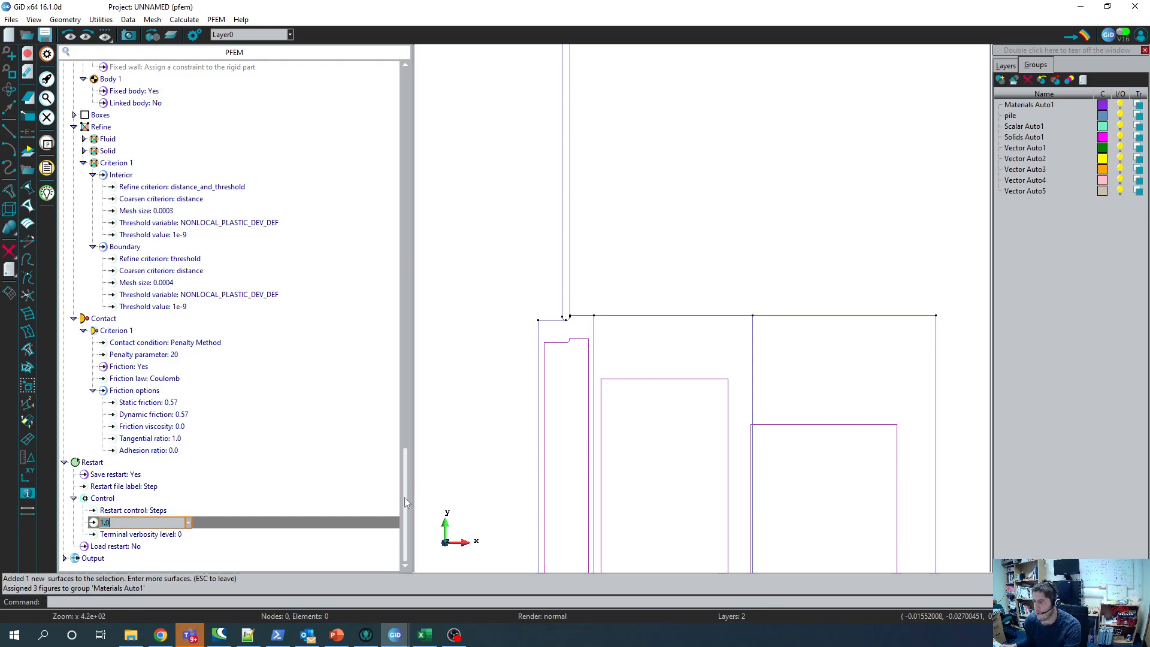
{"action": "type", "text": "100"}
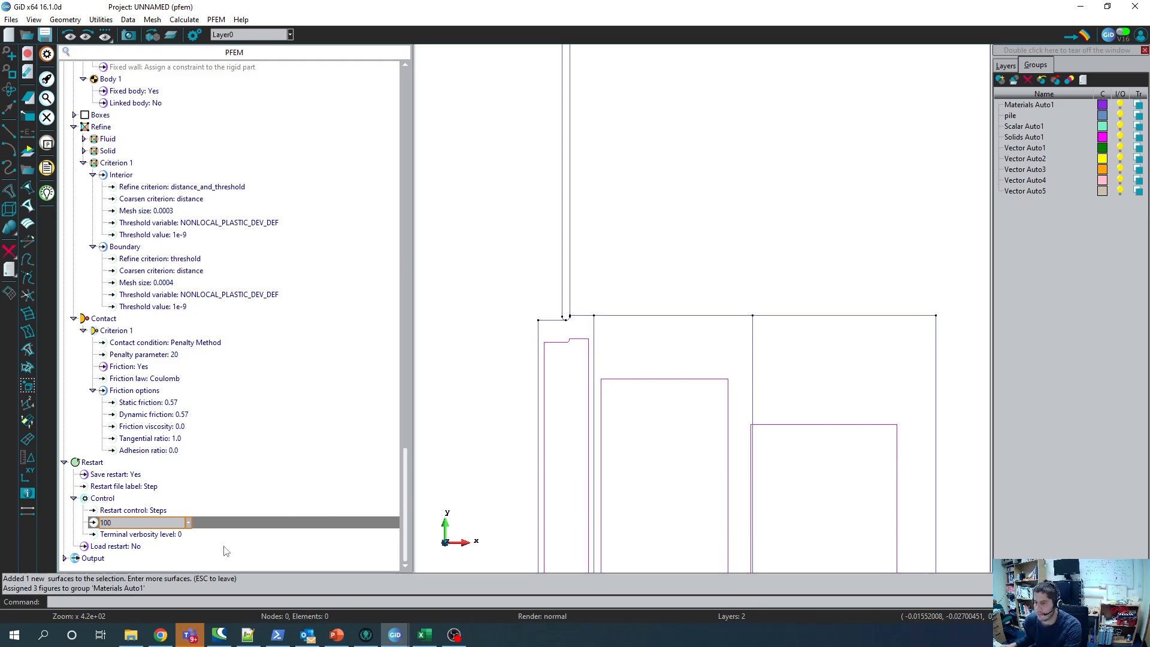
{"action": "key", "text": "Return"}
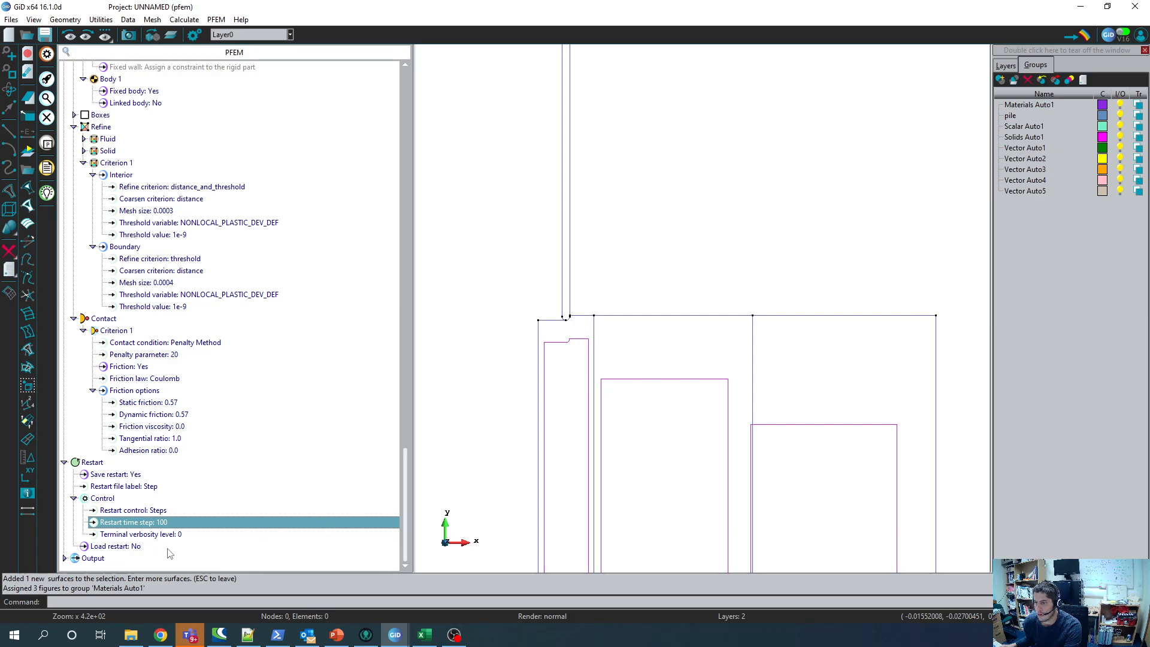
{"action": "left_click", "coordinate": [115, 548]}
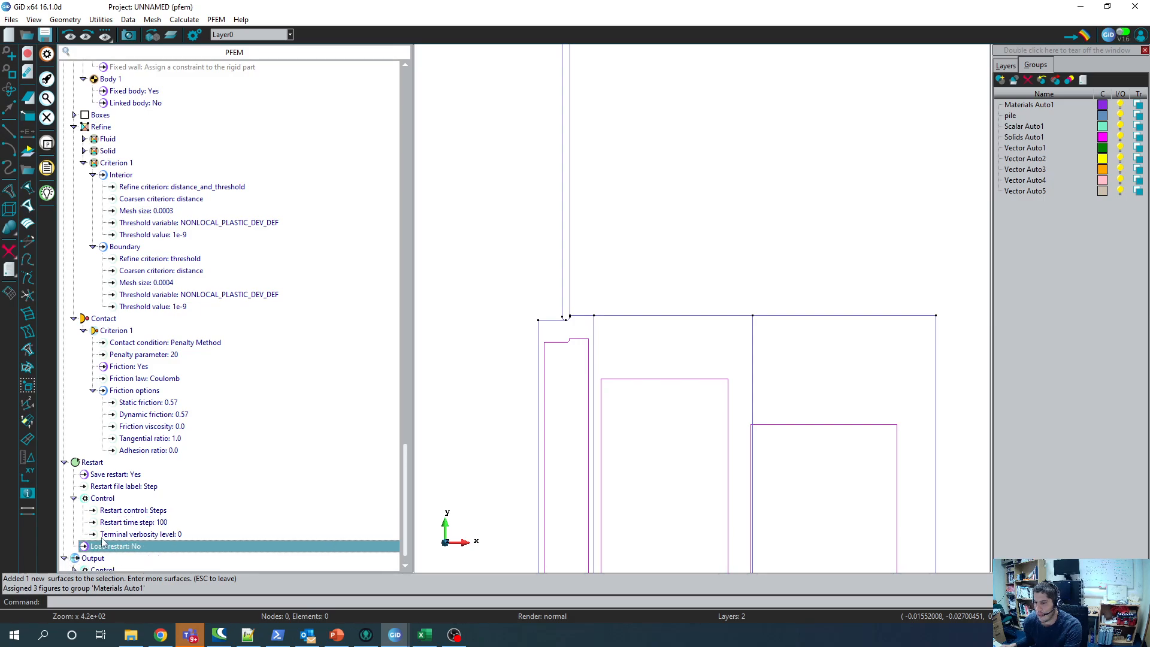
Step: Expand the Output control settings and set the output time step to 10
{"action": "left_click", "coordinate": [65, 558]}
{"action": "left_click", "coordinate": [74, 547]}
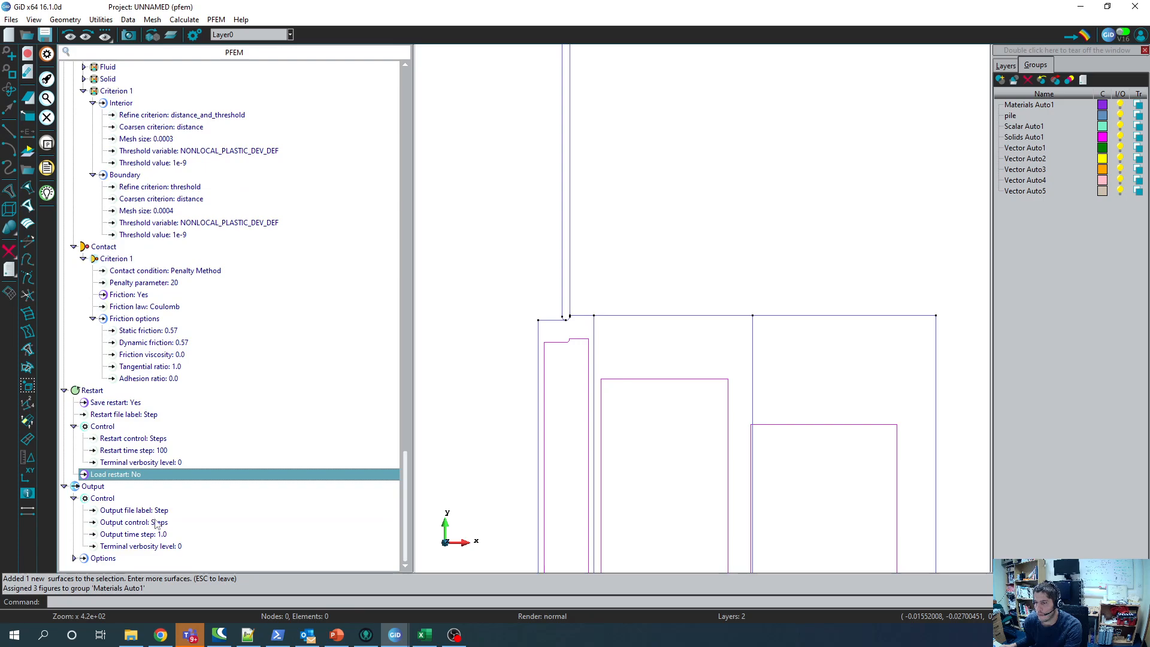
{"action": "left_click", "coordinate": [167, 535]}
{"action": "double_click", "coordinate": [160, 537]}
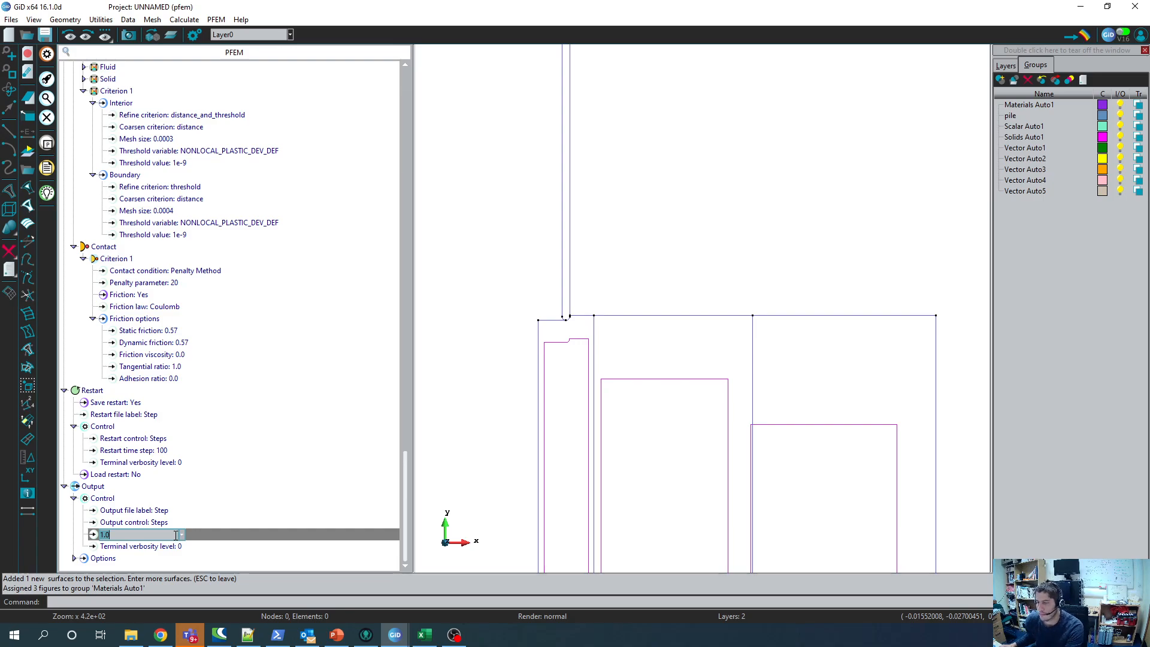
{"action": "type", "text": "0"}
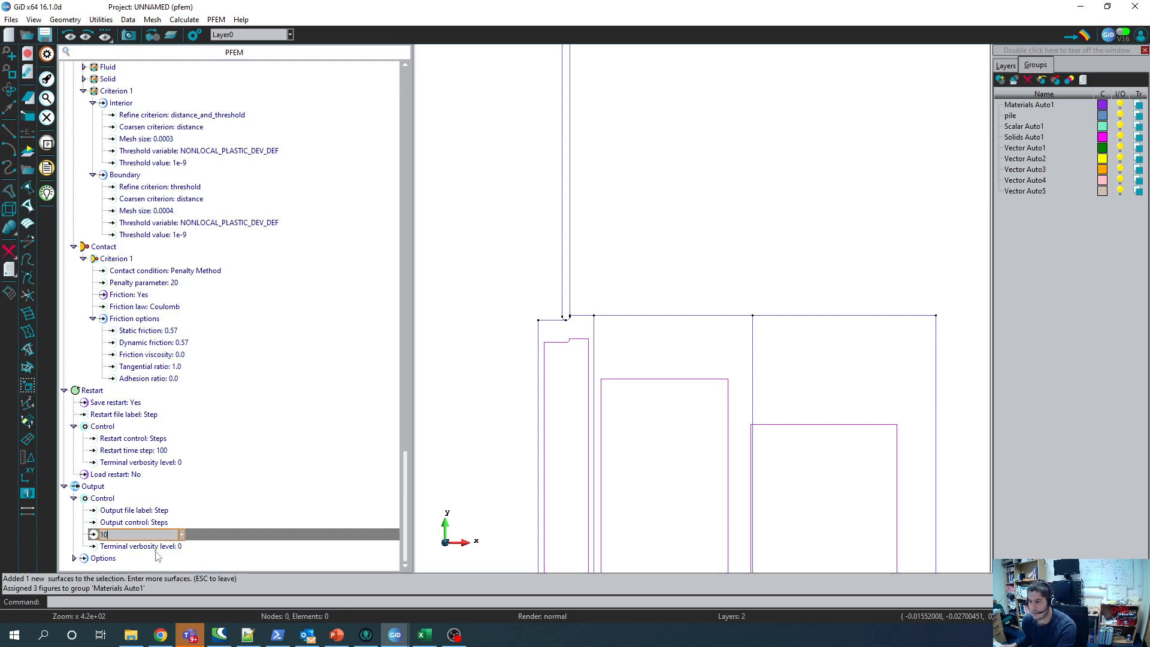
{"action": "key", "text": "Return"}
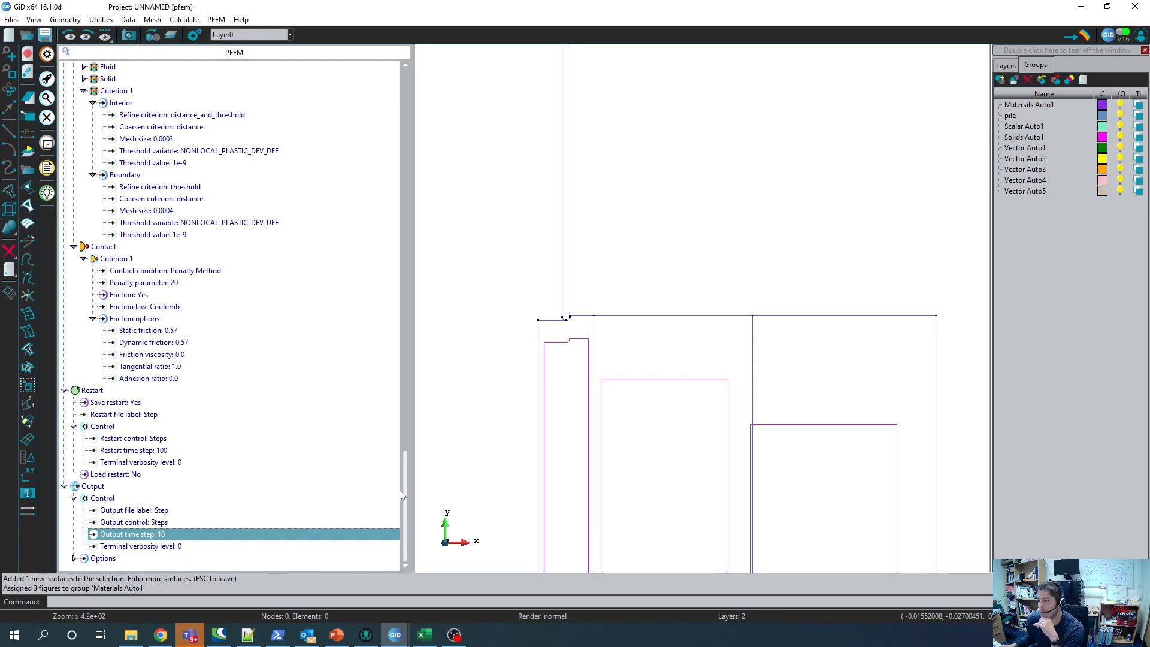
Step: Set the output time step to 20 and expand the output options
{"action": "left_click_drag", "start_coordinate": [406, 490], "coordinate": [396, 543]}
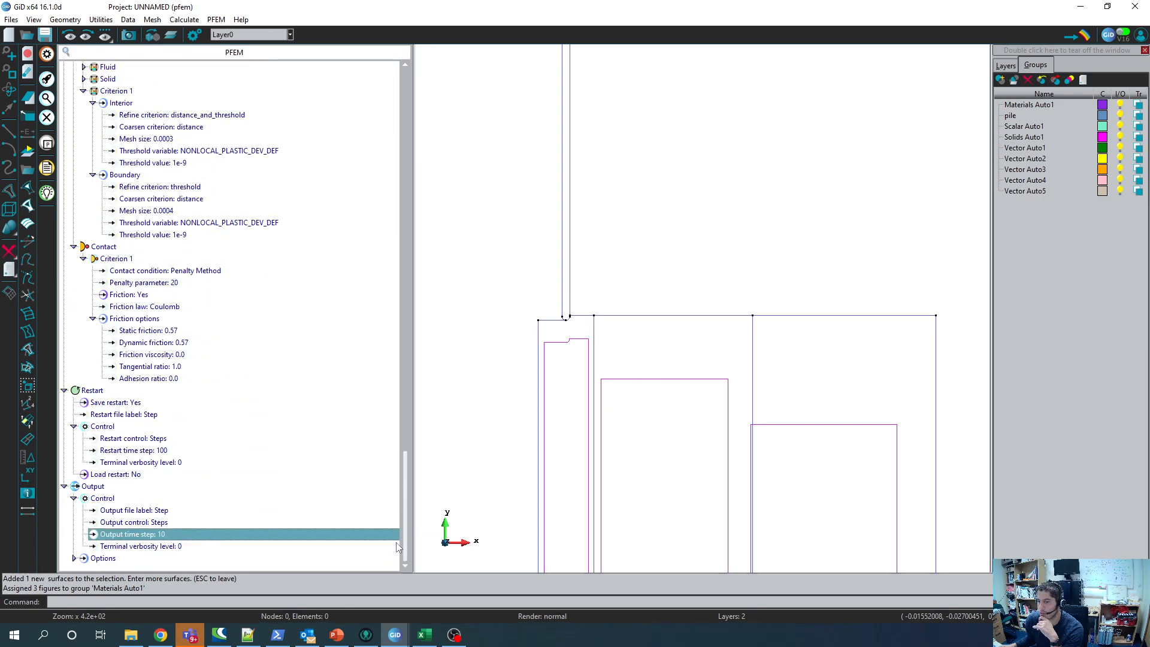
{"action": "left_click", "coordinate": [163, 535]}
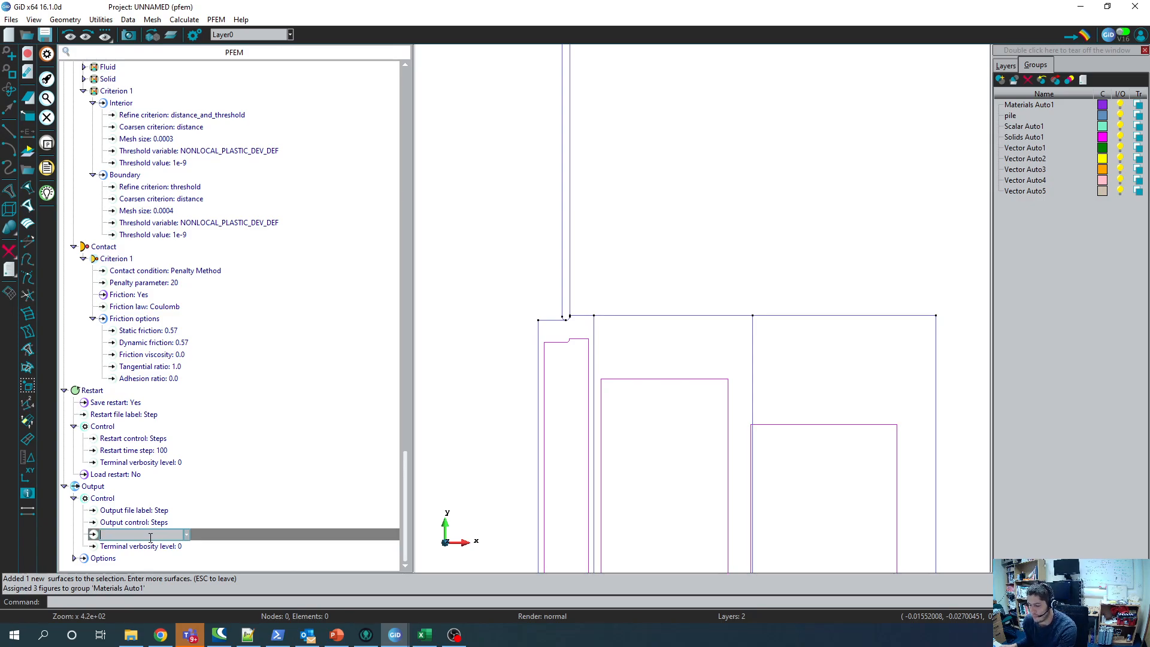
{"action": "type", "text": "20"}
{"action": "key", "text": "Return"}
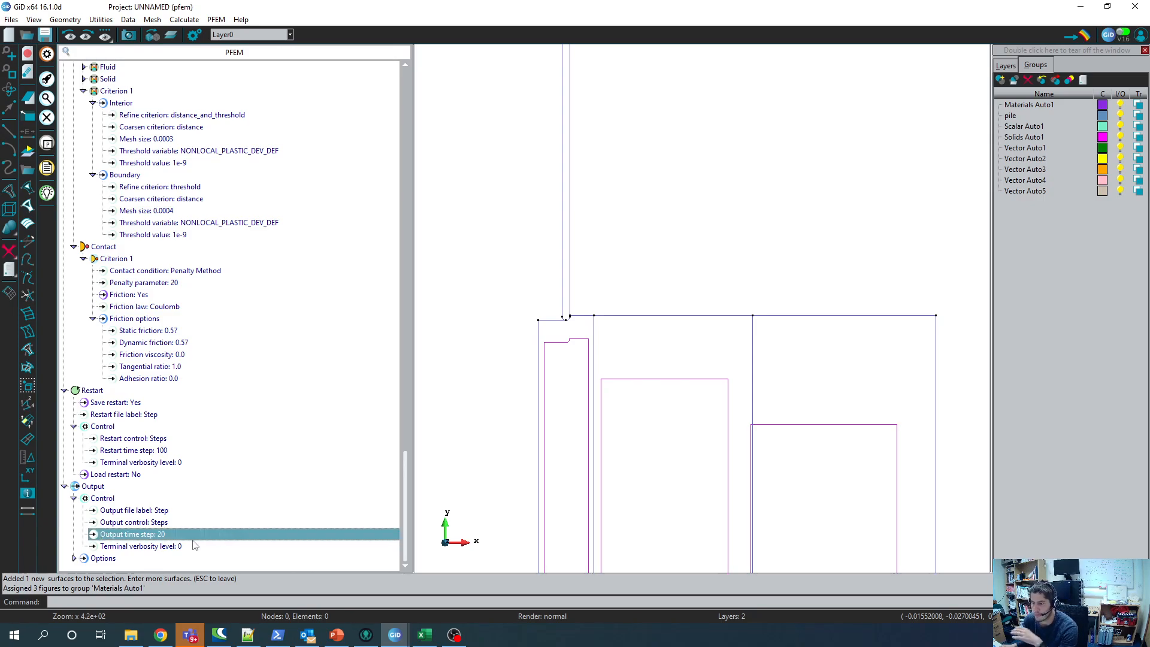
{"action": "mouse_move", "coordinate": [179, 547]}
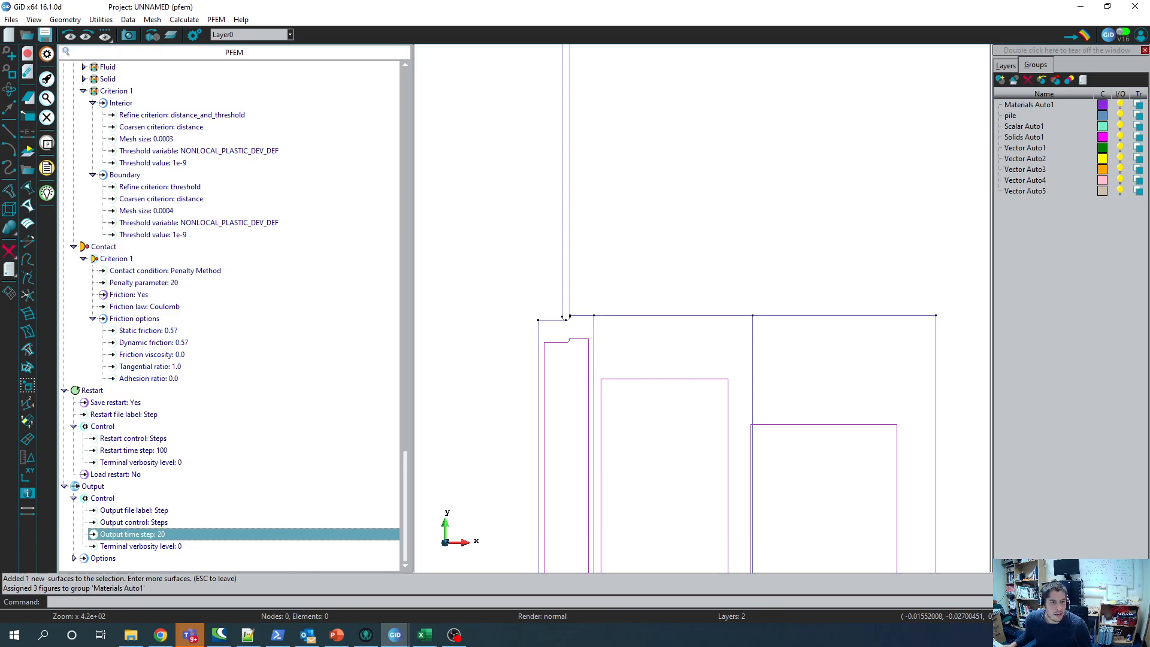
{"action": "left_click", "coordinate": [72, 558]}
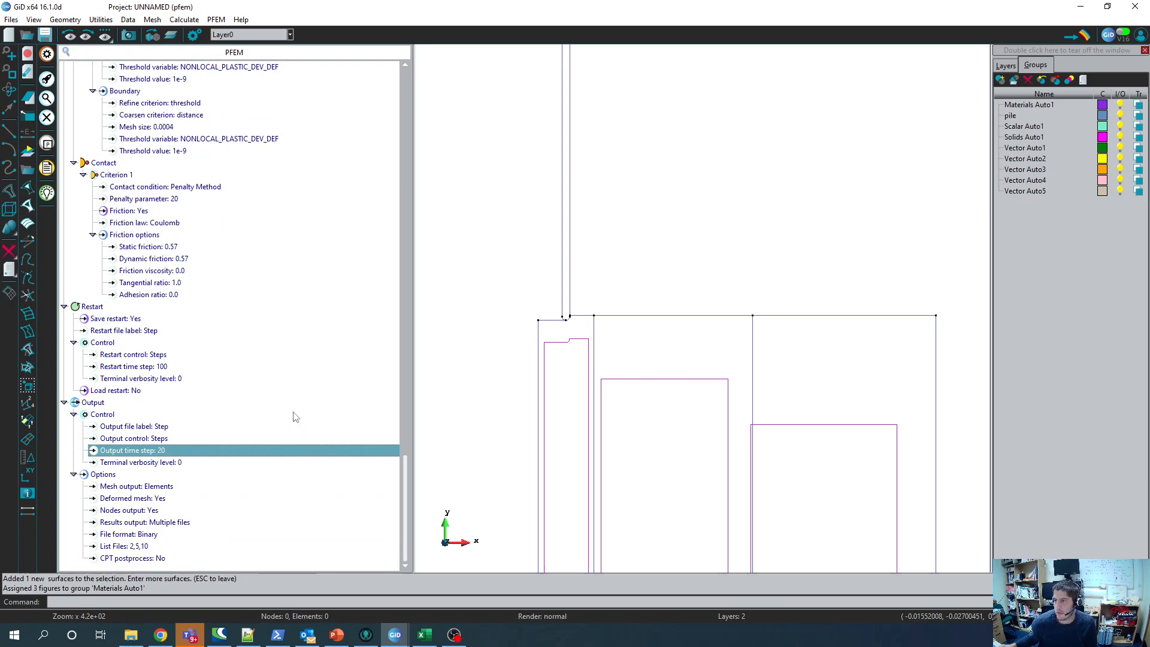
Step: Save the project in the PILES folder as Alvarez_Open_Ended_28_9_22_rough
{"action": "scroll", "coordinate": [296, 418], "scroll_direction": "up", "scroll_amount": 15}
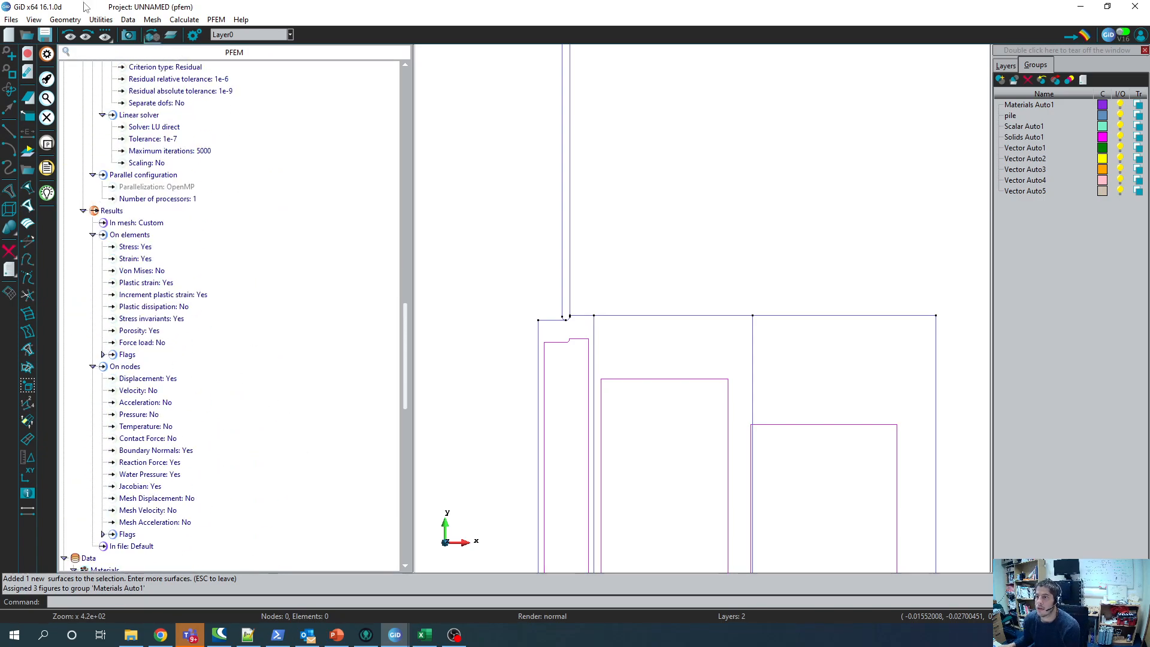
{"action": "left_click", "coordinate": [45, 34]}
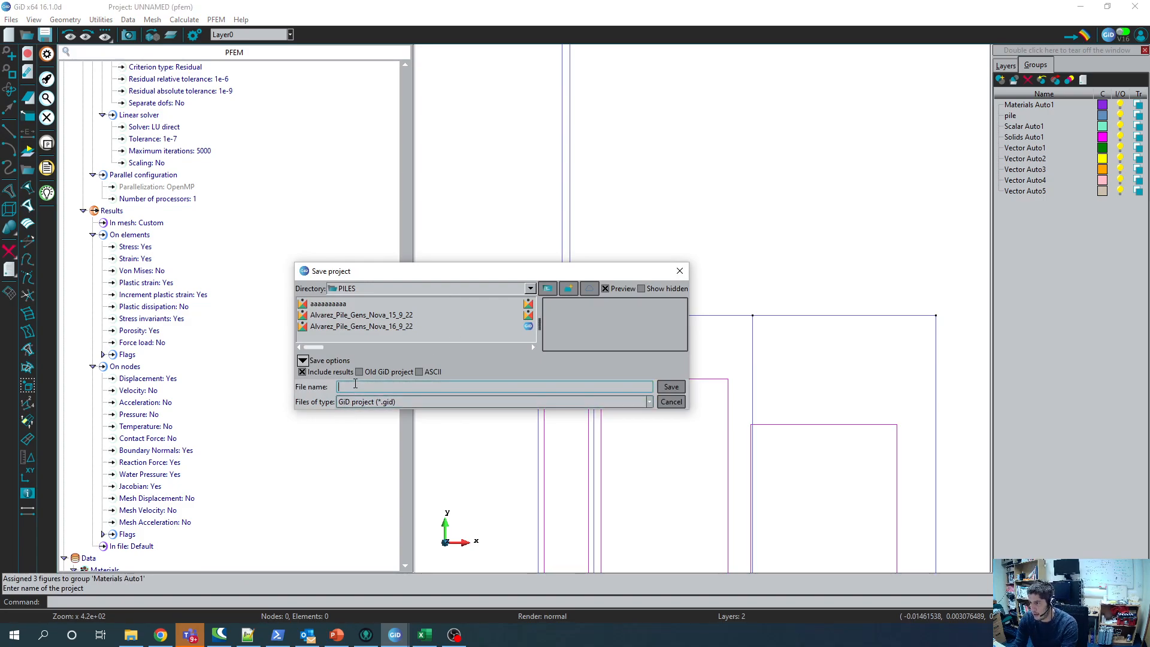
{"action": "type", "text": "Alvarez_Open"}
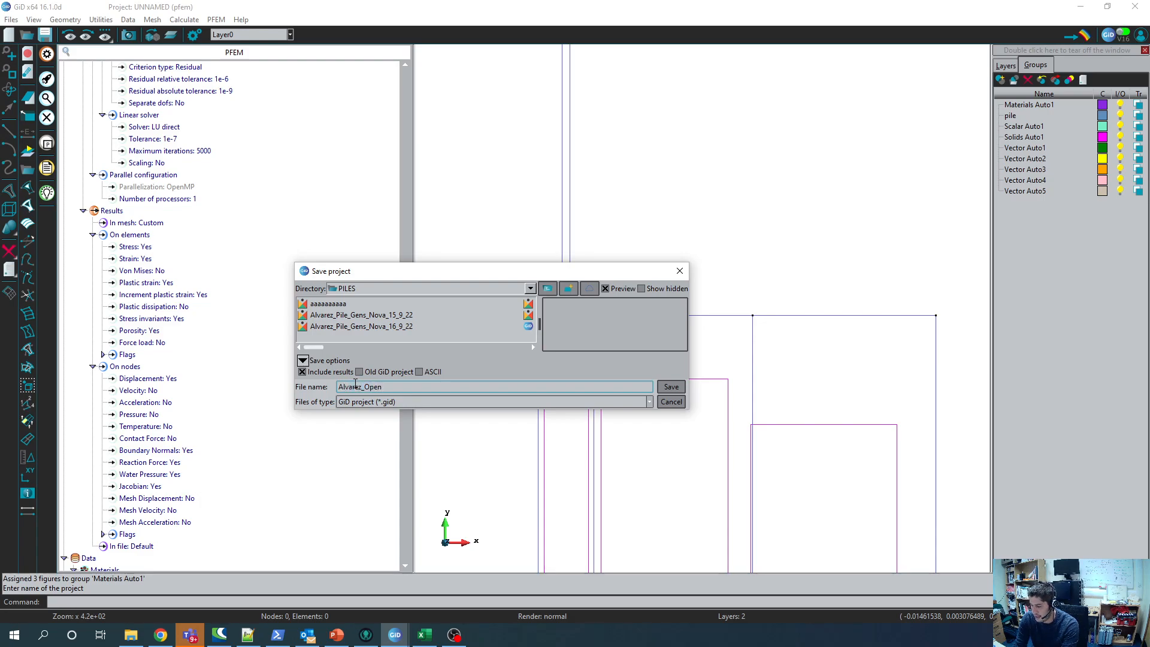
{"action": "type", "text": "_Ended_28_9_22_rough"}
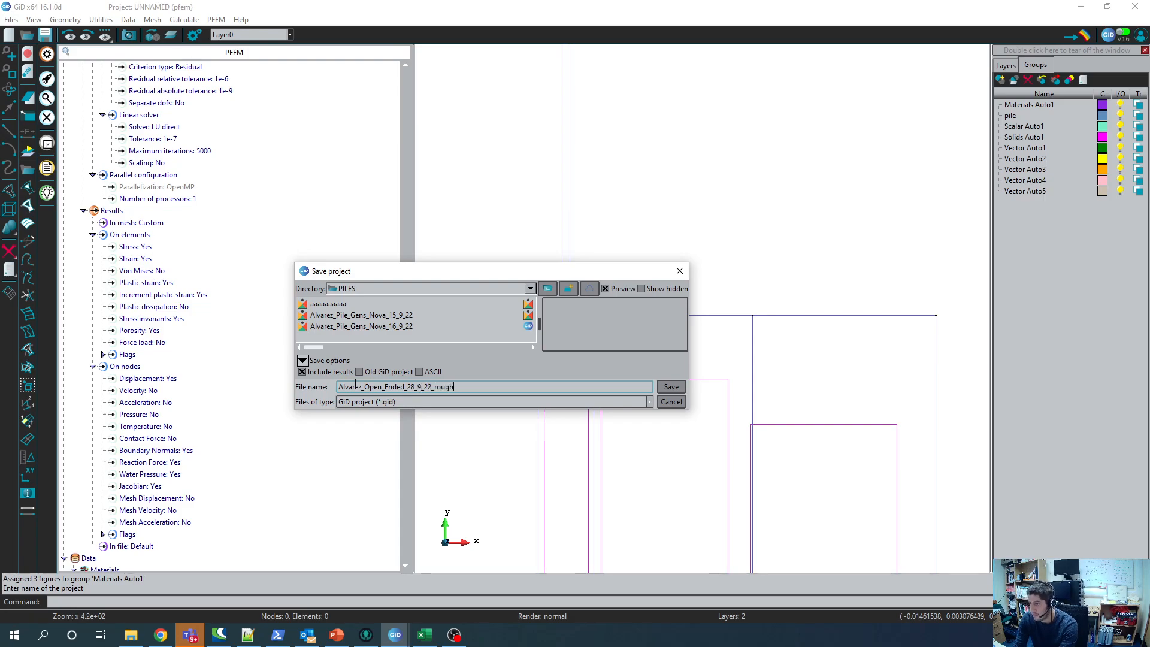
{"action": "key", "text": "Return"}
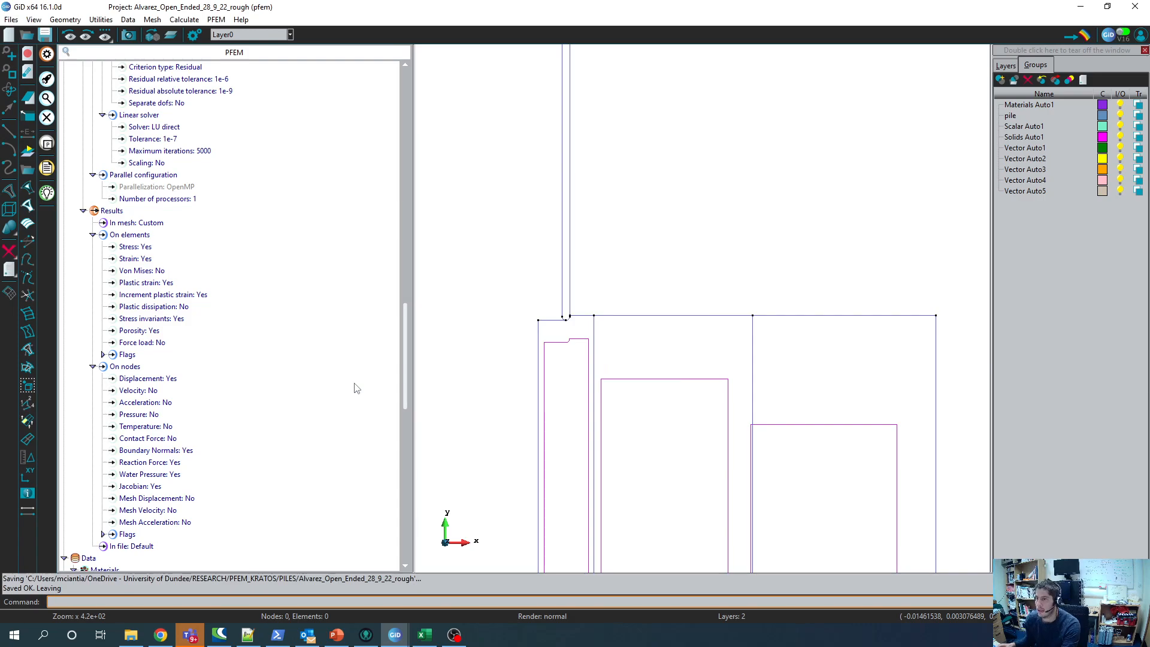
Step: Assign an unstructured mesh size of 0.0003 to the narrow innermost soil surface beneath the pile tip
{"action": "left_click_drag", "start_coordinate": [407, 339], "coordinate": [384, 82]}
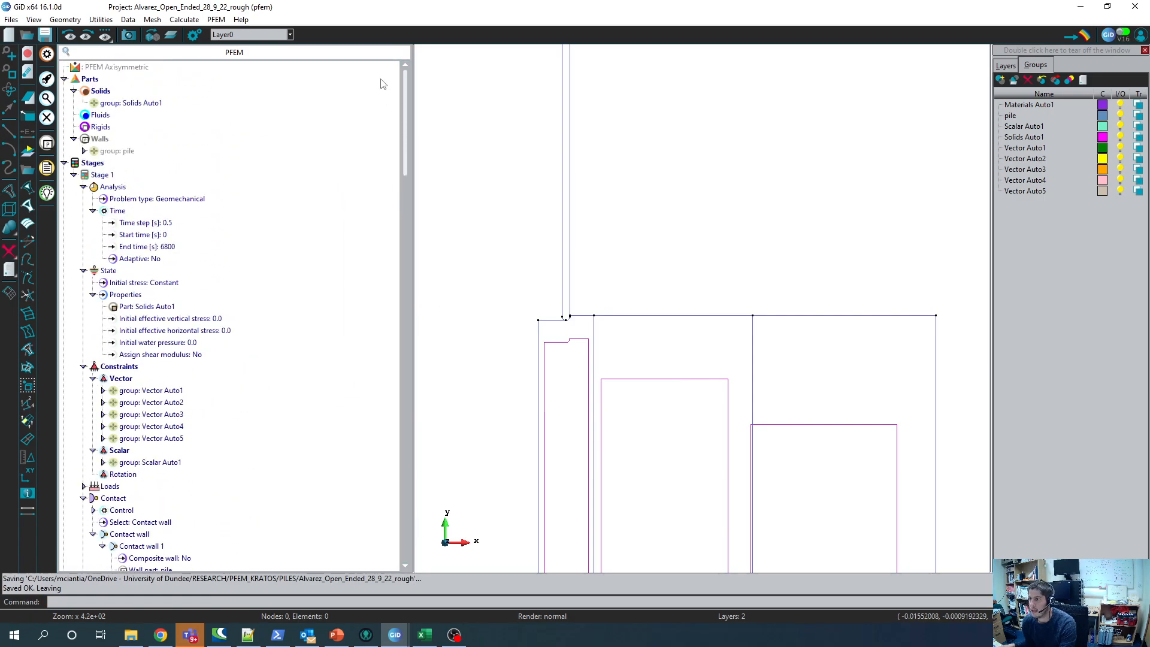
{"action": "left_click", "coordinate": [153, 19]}
{"action": "mouse_move", "coordinate": [160, 34]}
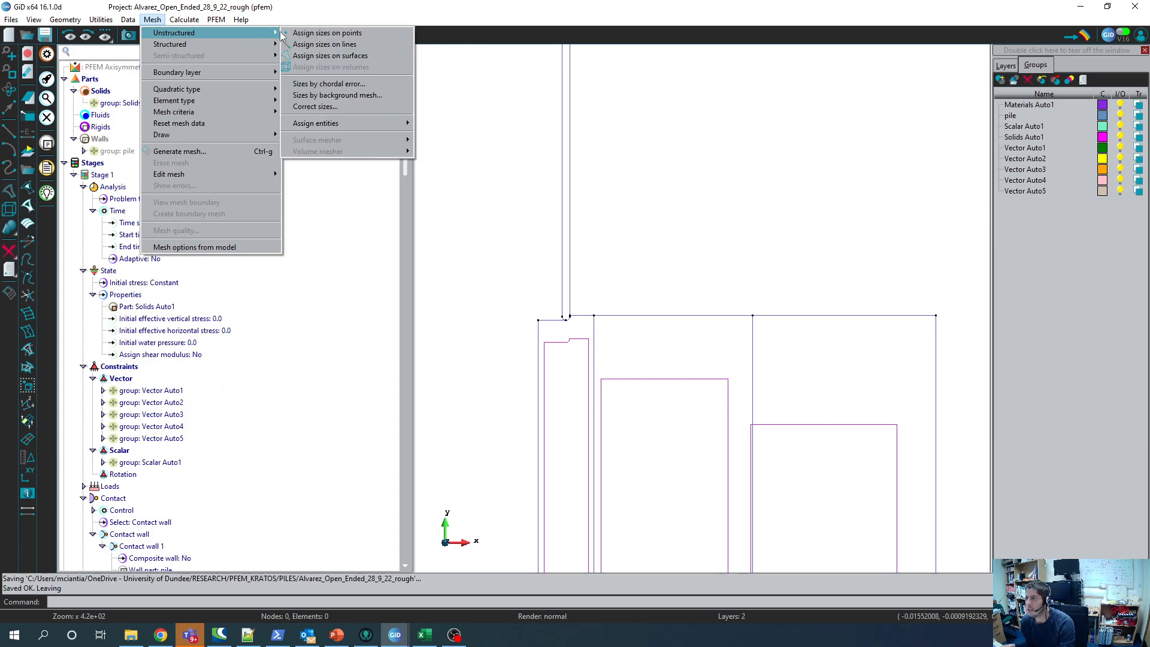
{"action": "left_click", "coordinate": [358, 55]}
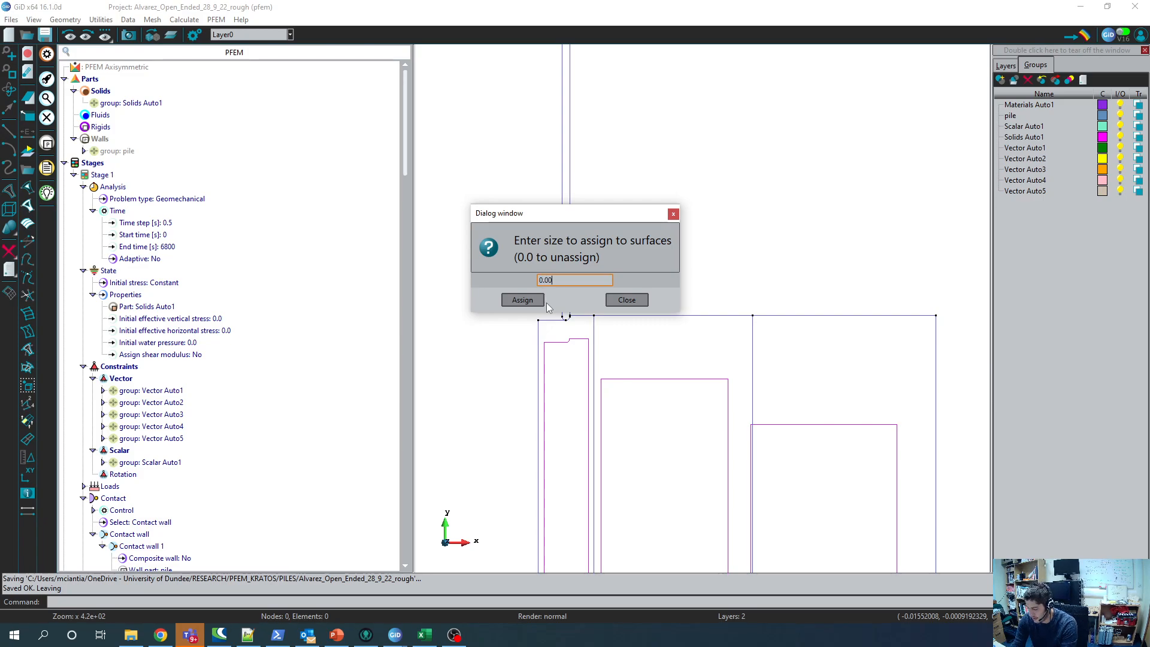
{"action": "type", "text": "0.0003"}
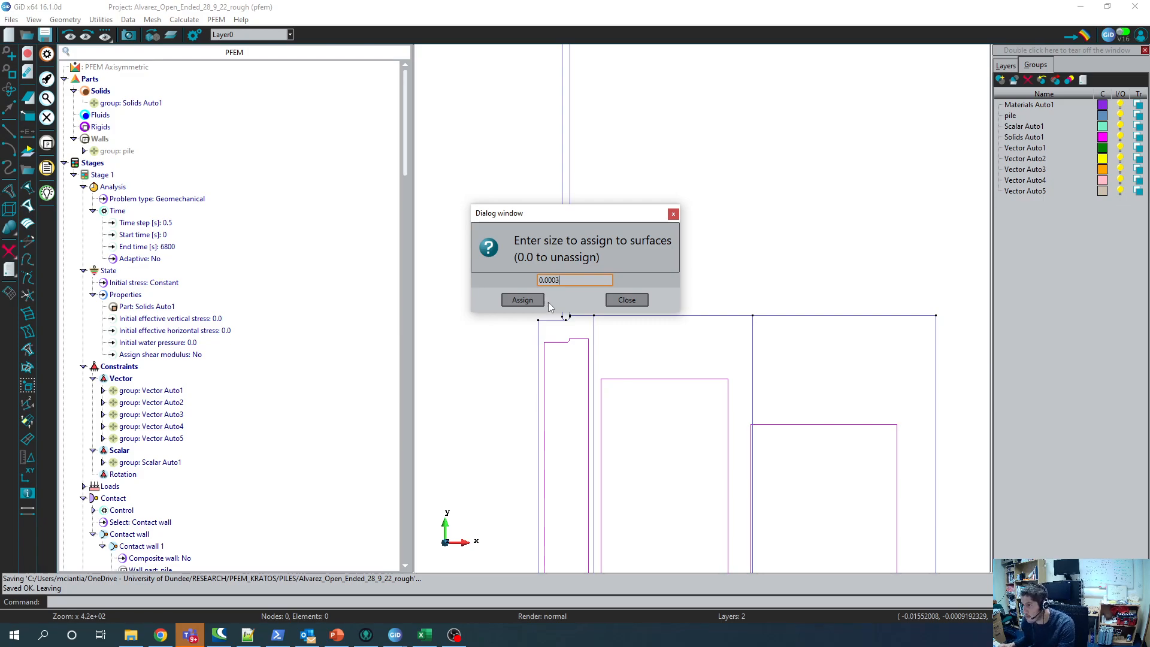
{"action": "left_click", "coordinate": [530, 301]}
{"action": "left_click", "coordinate": [557, 347]}
{"action": "scroll", "coordinate": [556, 342], "scroll_direction": "down", "scroll_amount": 3}
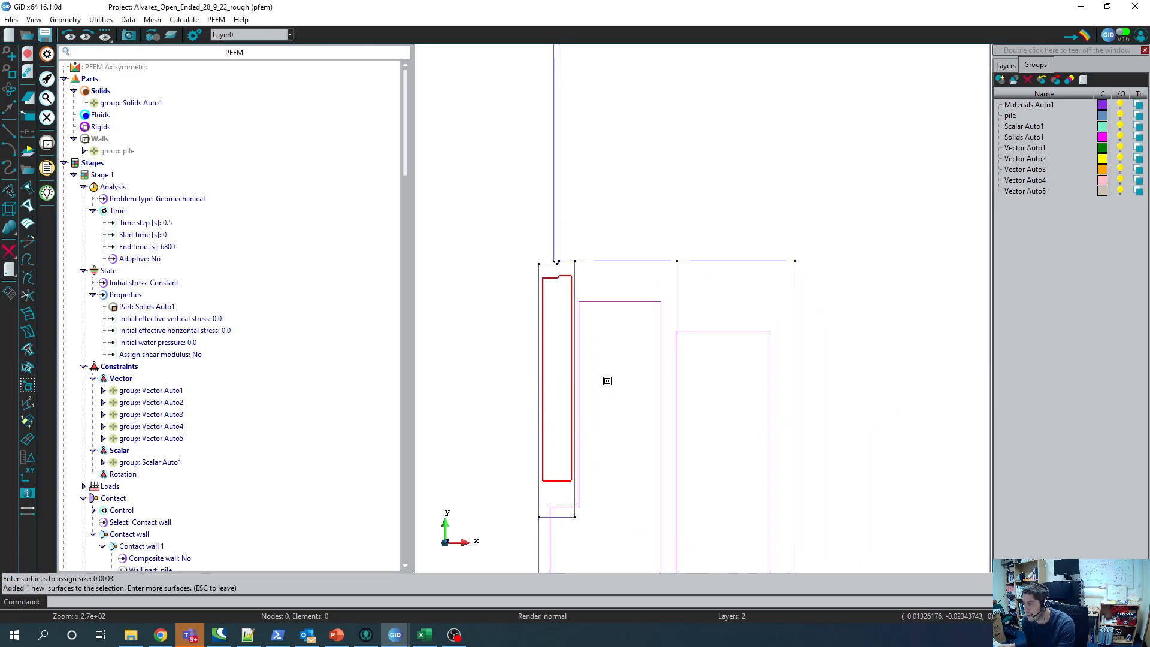
{"action": "key", "text": "Escape"}
Step: Assign an unstructured mesh size of 0.001 to the middle soil surface next to the innermost one
{"action": "left_click", "coordinate": [566, 279]}
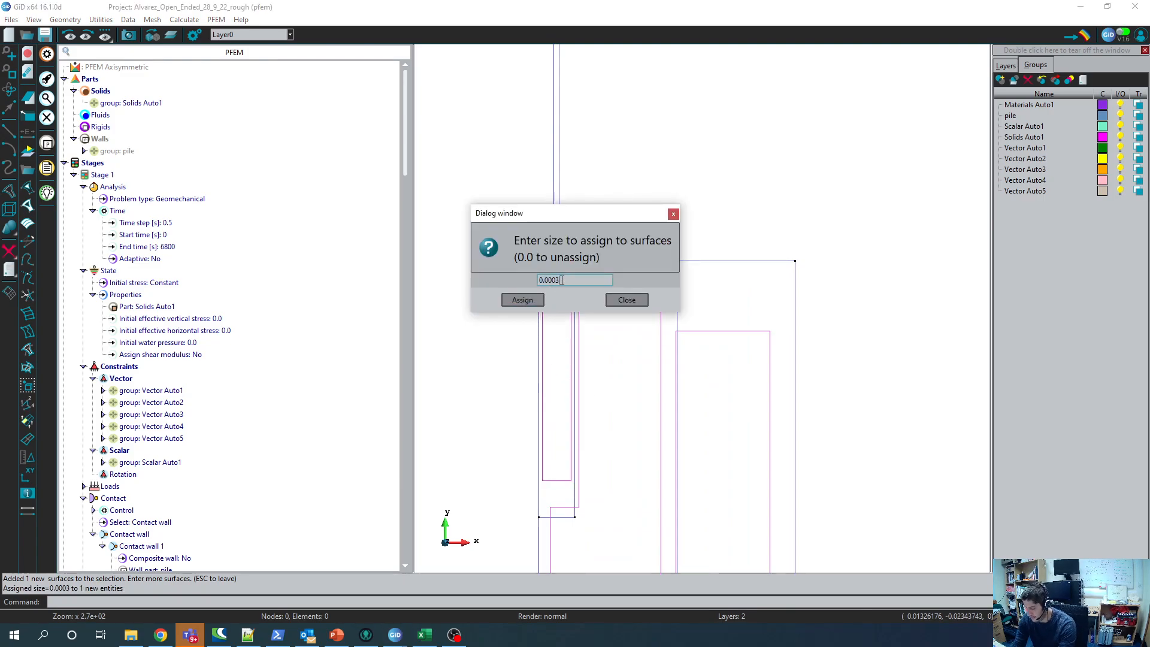
{"action": "type", "text": "1"}
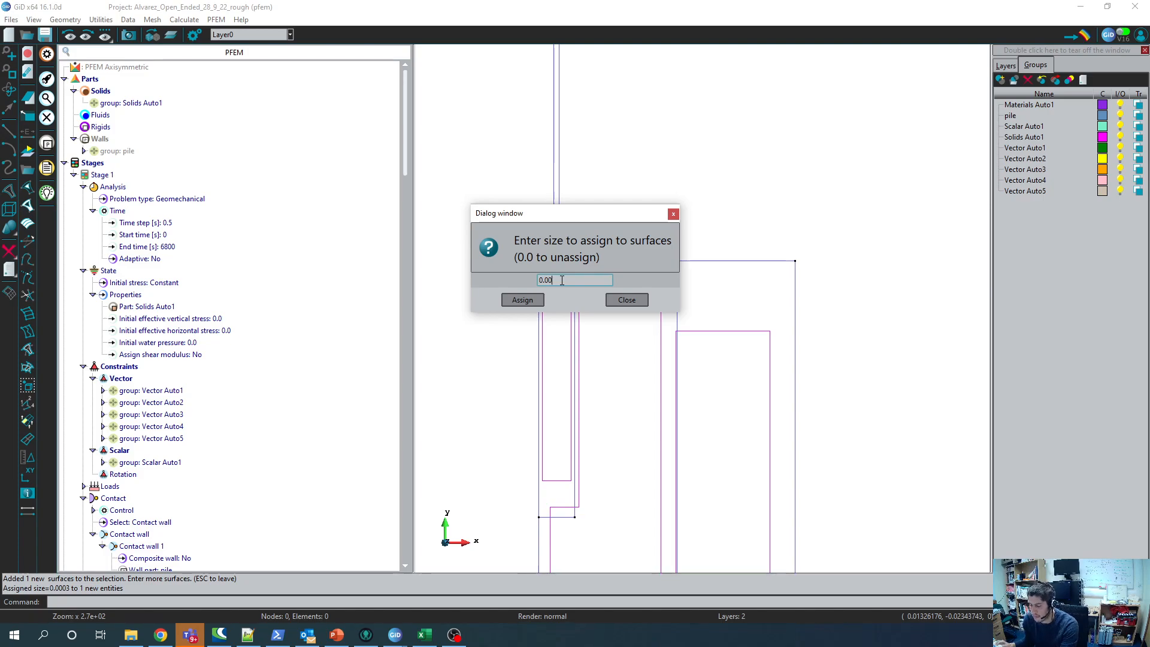
{"action": "left_click", "coordinate": [519, 305]}
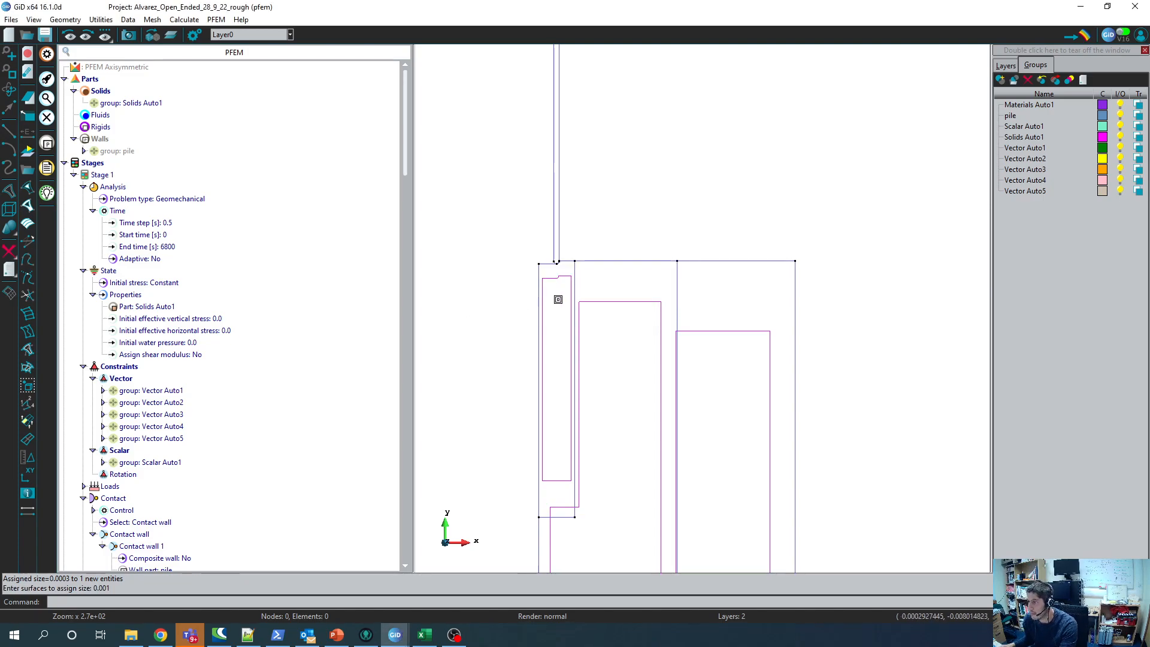
{"action": "left_click", "coordinate": [610, 300]}
{"action": "key", "text": "Escape"}
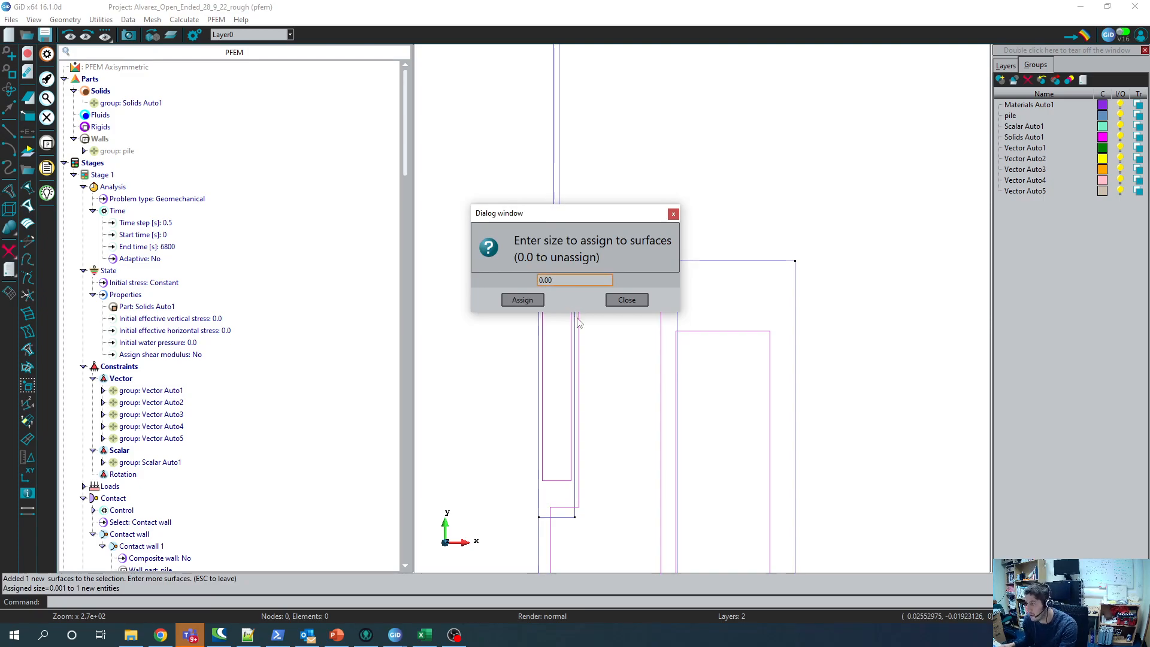
Step: Assign an unstructured mesh size of 0.006 to the outermost soil surface and finish assigning sizes
{"action": "type", "text": "6"}
{"action": "left_click", "coordinate": [516, 301]}
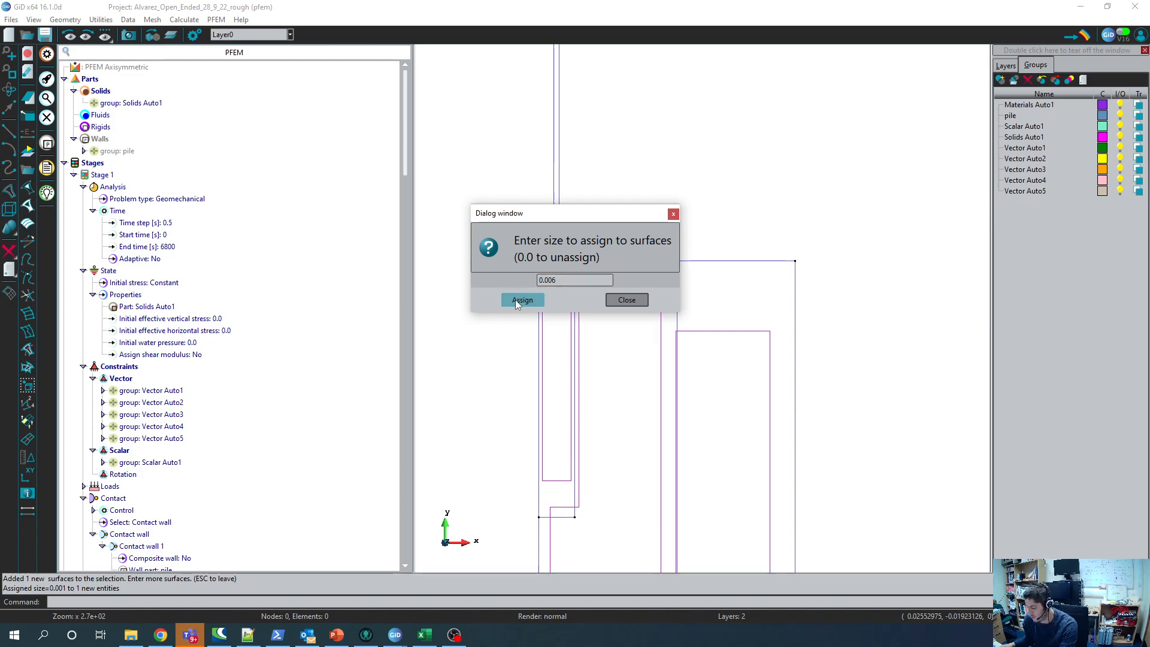
{"action": "left_click", "coordinate": [738, 331]}
{"action": "key", "text": "Escape"}
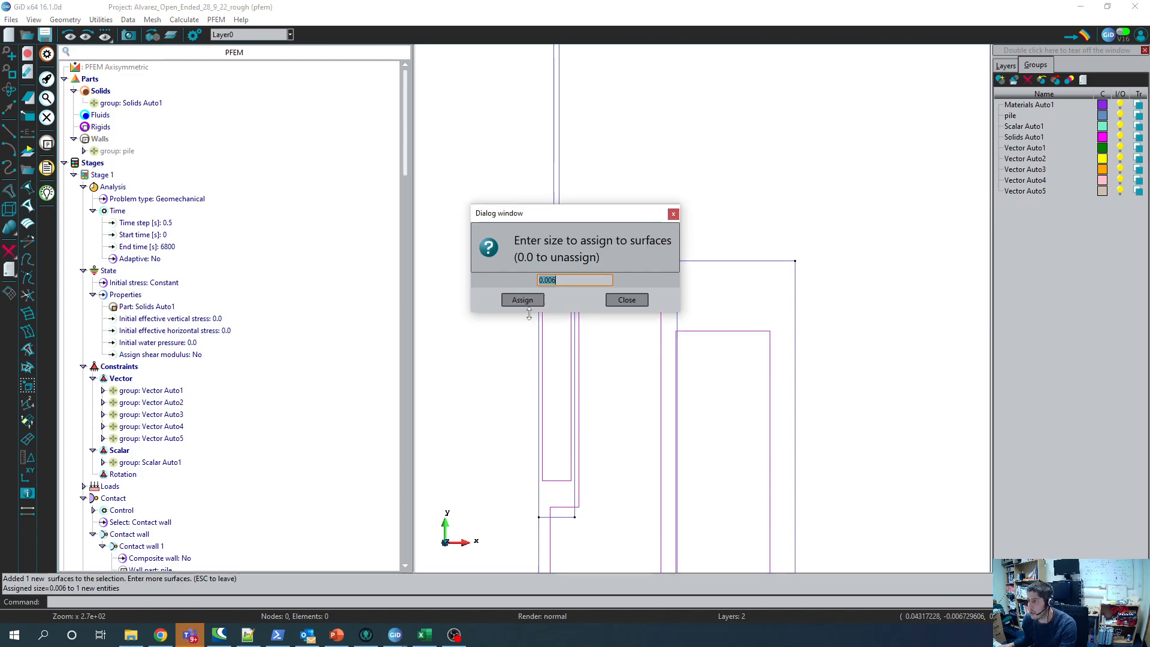
{"action": "left_click", "coordinate": [636, 300]}
Step: Generate the mesh with a general element size of 0.006 and view it around the pile tip
{"action": "scroll", "coordinate": [558, 263], "scroll_direction": "up", "scroll_amount": 5}
{"action": "scroll", "coordinate": [559, 244], "scroll_direction": "up", "scroll_amount": 2}
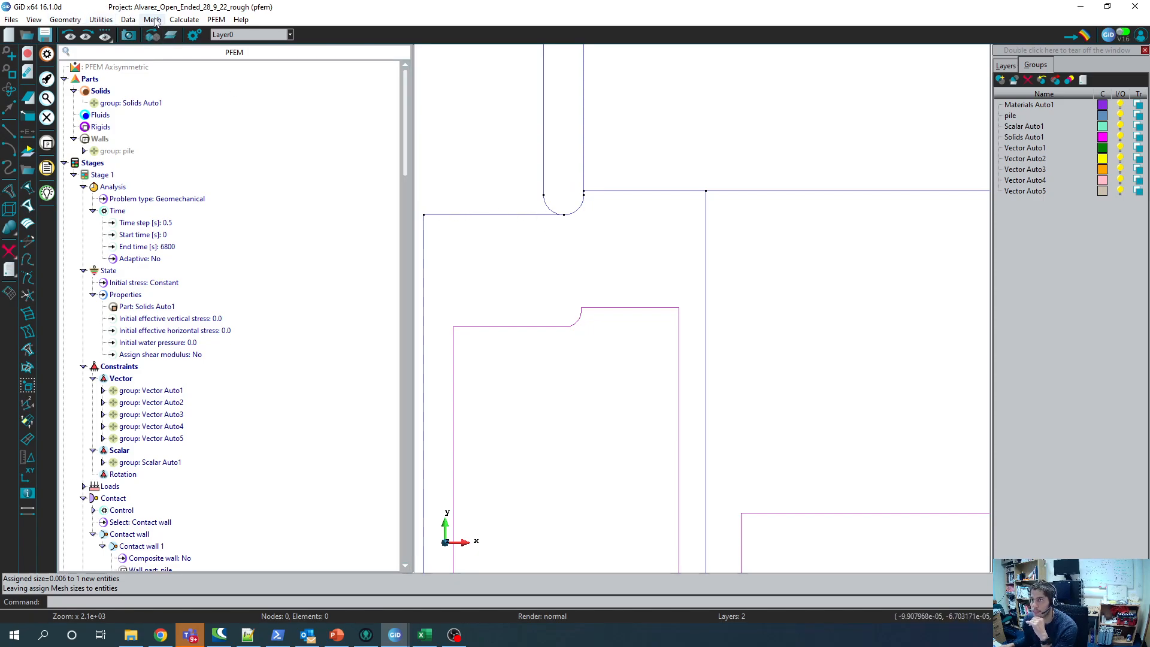
{"action": "scroll", "coordinate": [639, 256], "scroll_direction": "down", "scroll_amount": 8}
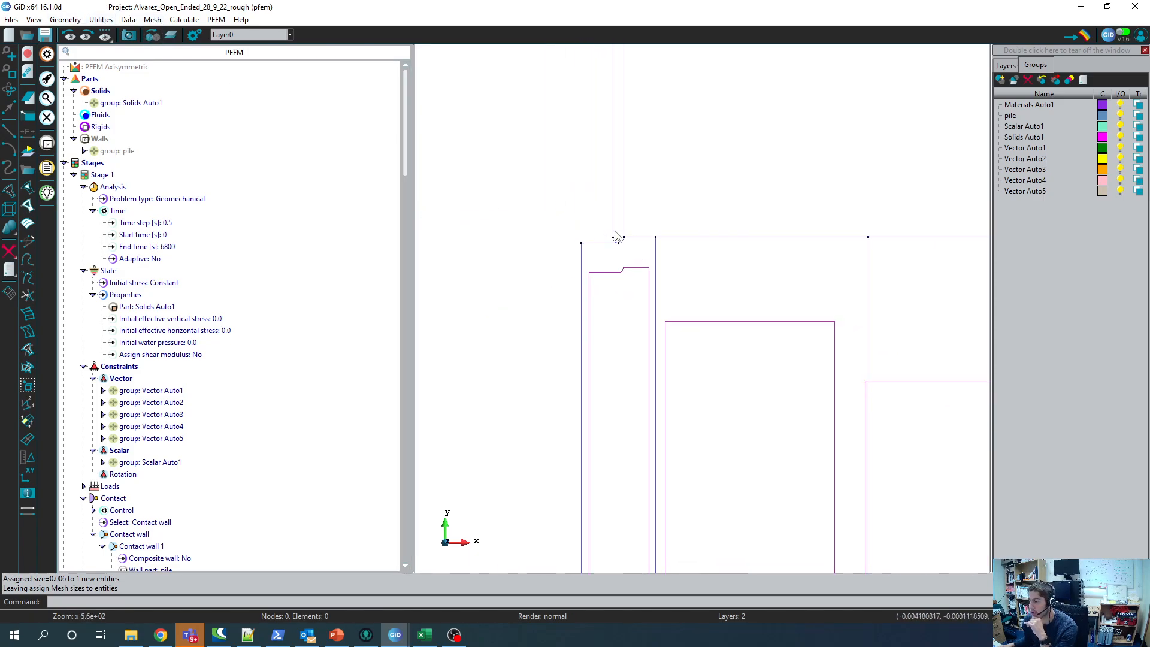
{"action": "key", "text": "ctrl+g"}
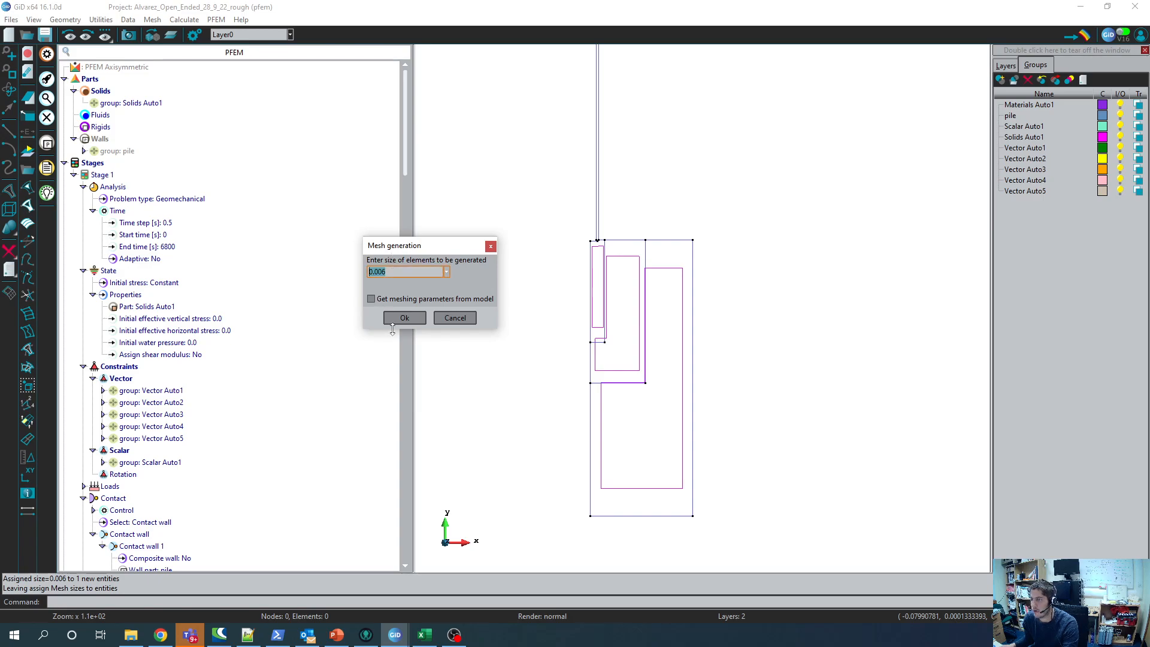
{"action": "left_click", "coordinate": [400, 317]}
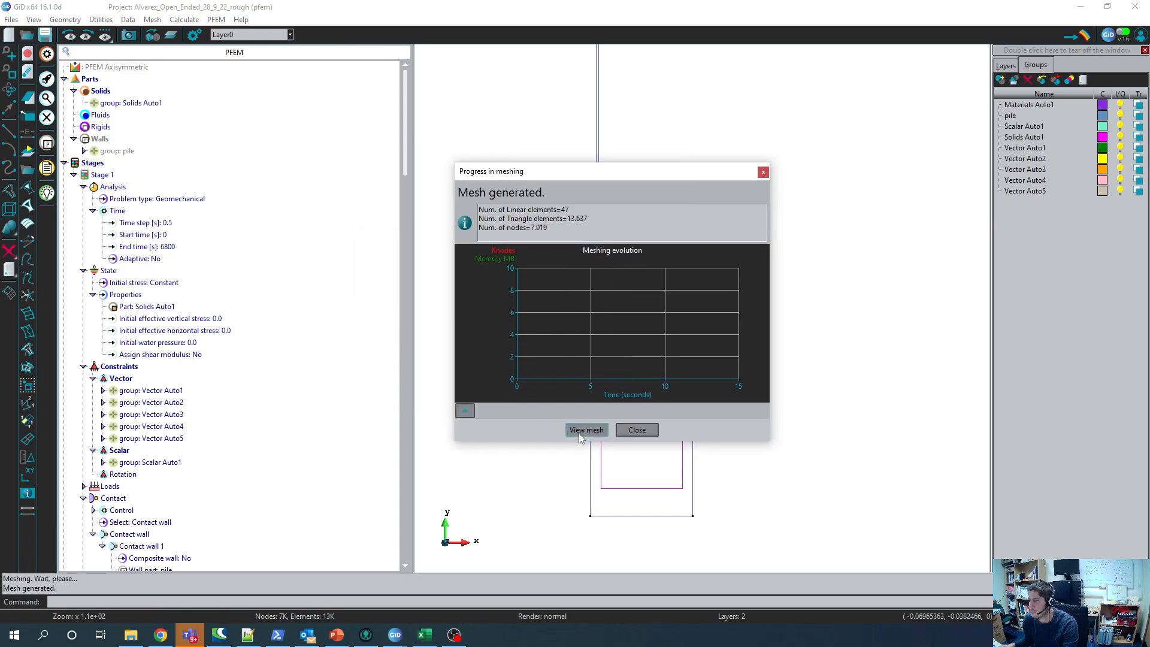
{"action": "left_click", "coordinate": [582, 430]}
{"action": "scroll", "coordinate": [598, 284], "scroll_direction": "up", "scroll_amount": 10}
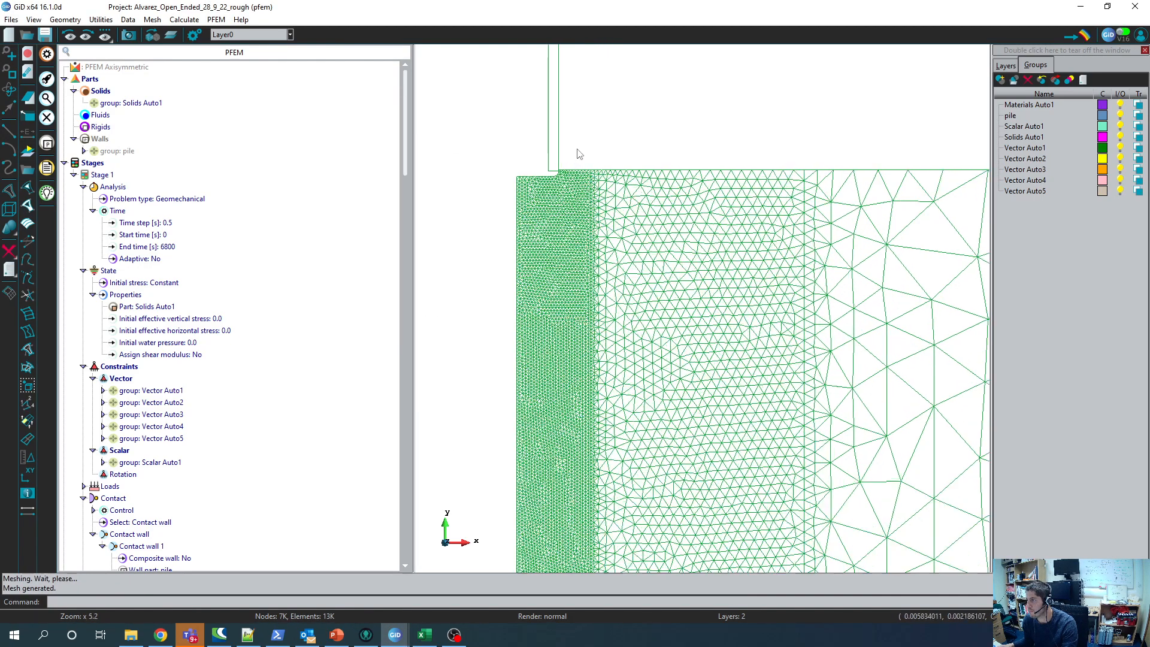
Step: Check the generated mesh around the pile, save the project and start the calculation
{"action": "scroll", "coordinate": [553, 206], "scroll_direction": "down", "scroll_amount": 6}
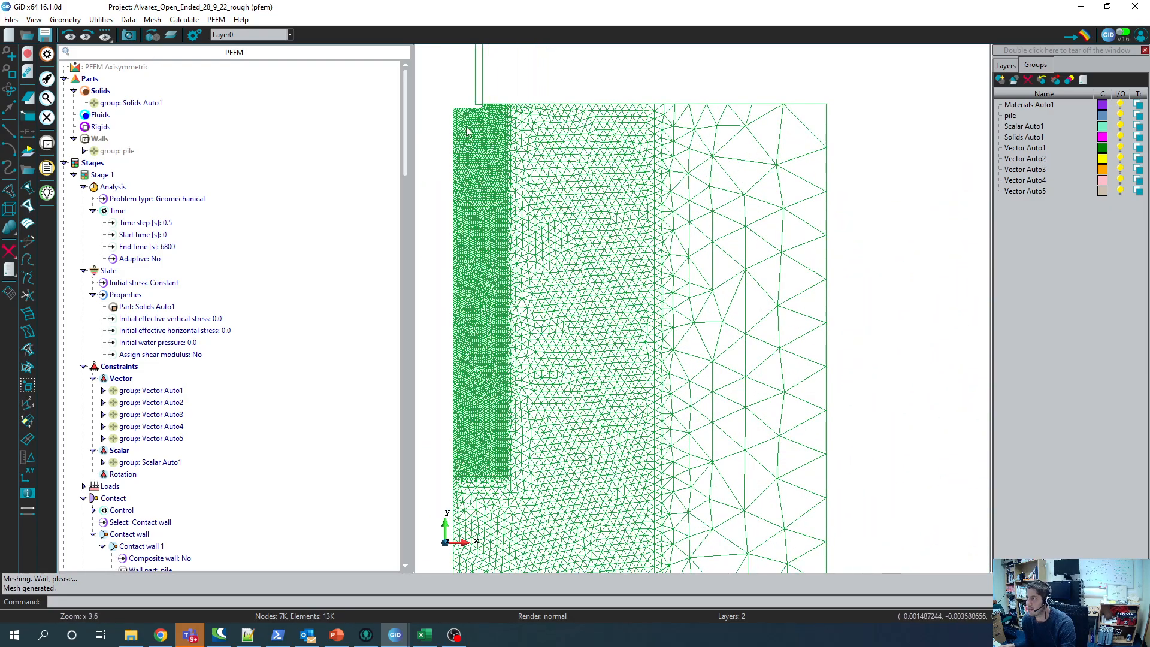
{"action": "scroll", "coordinate": [474, 231], "scroll_direction": "up", "scroll_amount": 2}
{"action": "scroll", "coordinate": [491, 105], "scroll_direction": "up", "scroll_amount": 1}
{"action": "scroll", "coordinate": [481, 131], "scroll_direction": "down", "scroll_amount": 4}
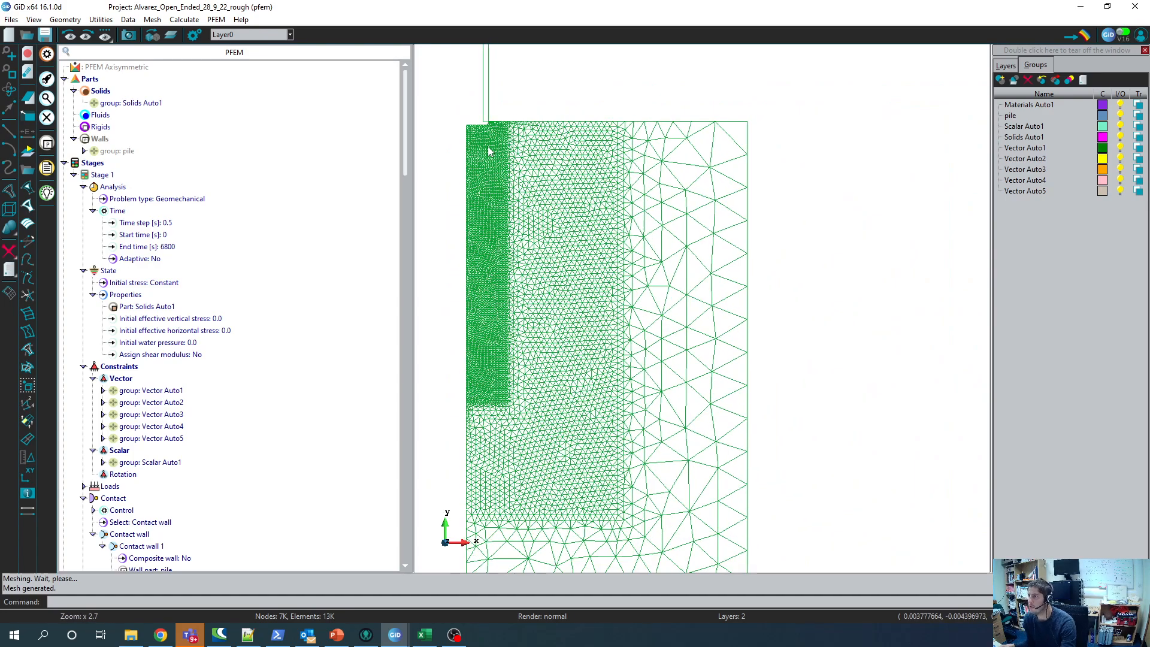
{"action": "scroll", "coordinate": [470, 141], "scroll_direction": "down", "scroll_amount": 3}
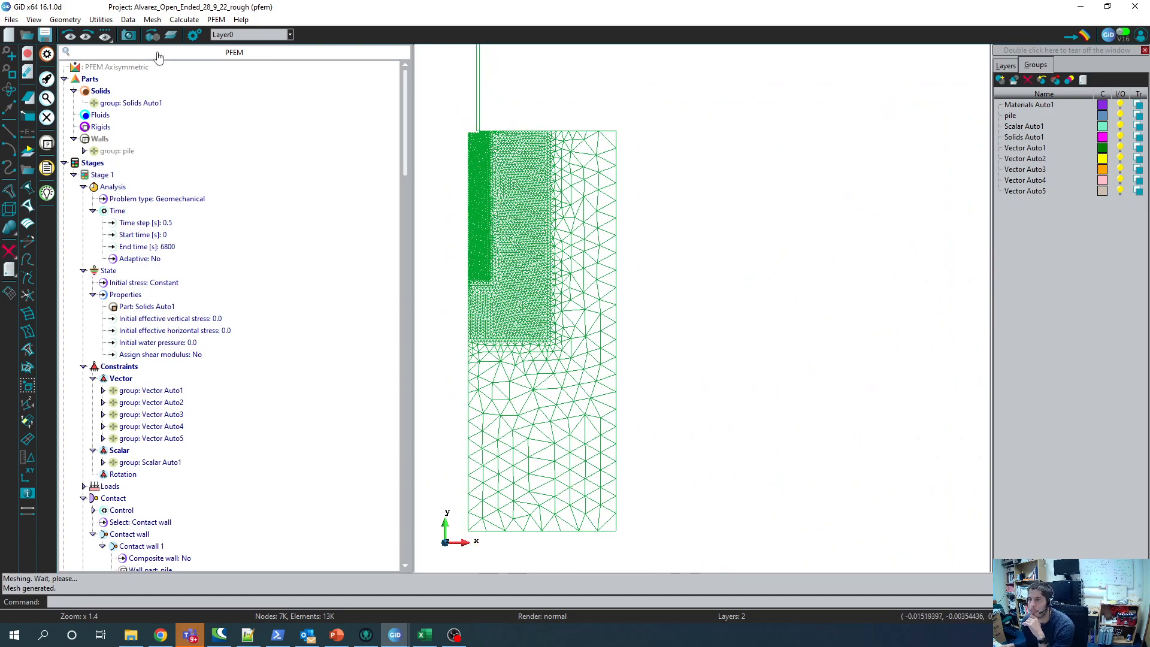
{"action": "left_click", "coordinate": [44, 36]}
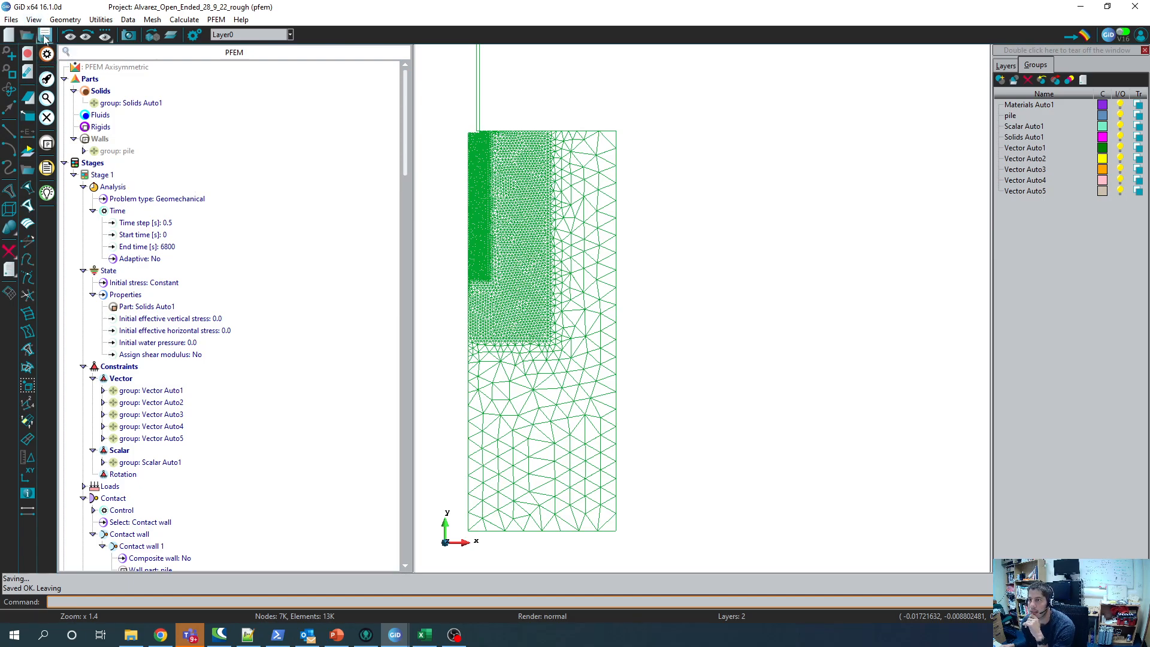
{"action": "left_click", "coordinate": [184, 20]}
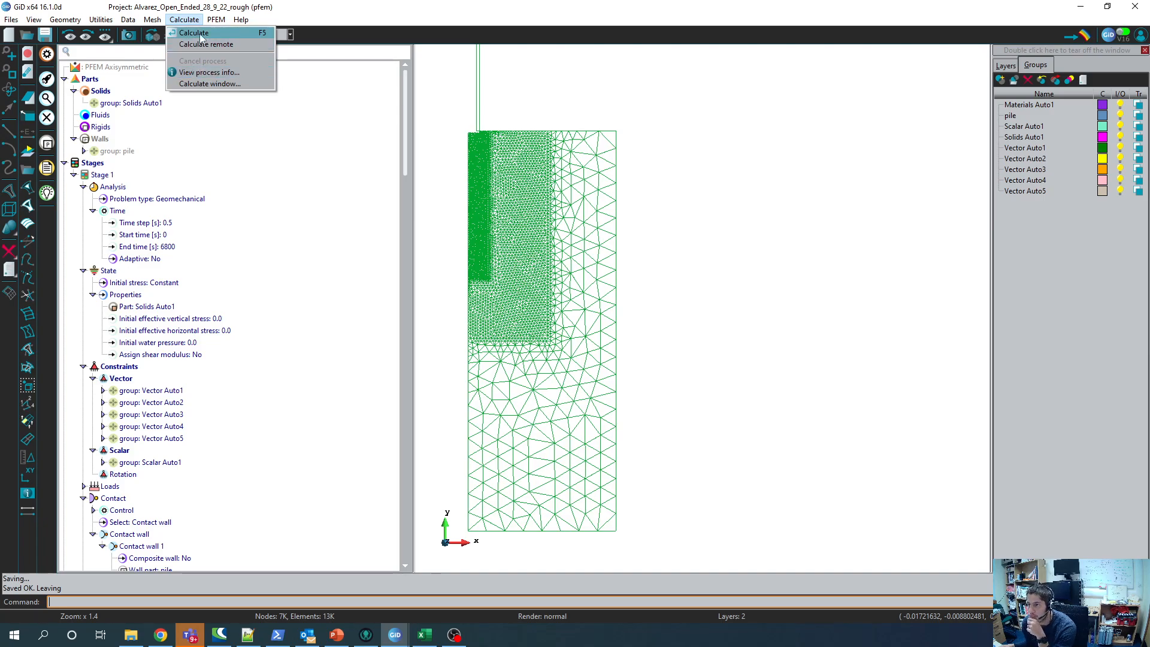
{"action": "left_click", "coordinate": [200, 34]}
{"action": "left_click", "coordinate": [311, 247]}
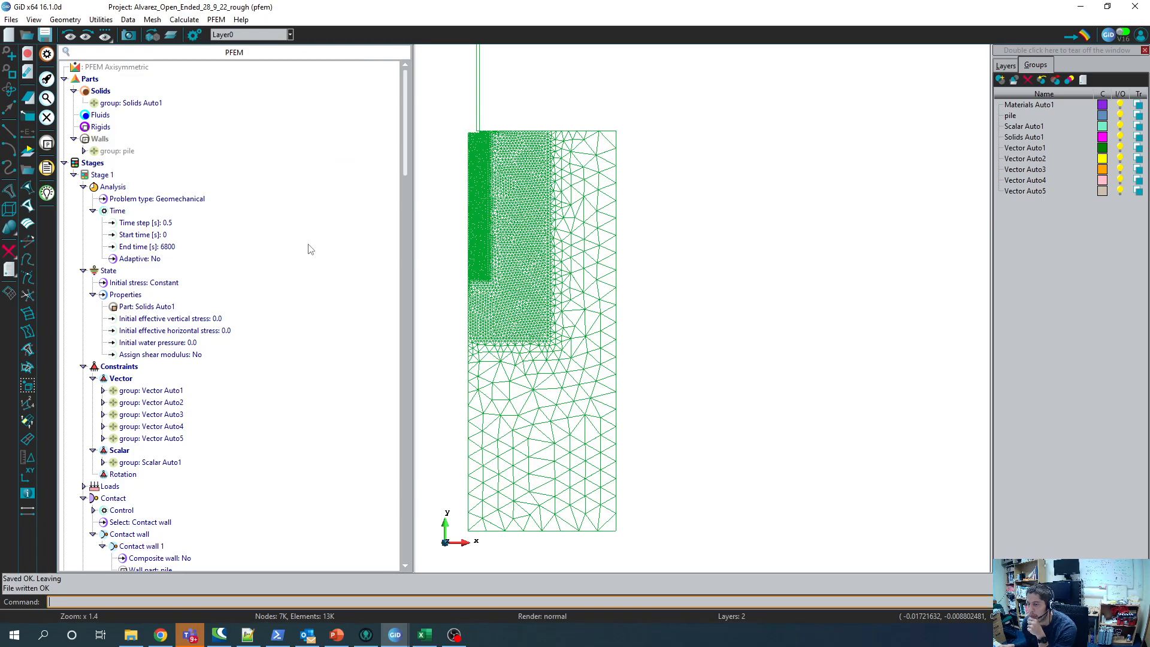
Step: View the running calculation's process info, read through its log in an enlarged window, and close it
{"action": "left_click", "coordinate": [184, 20]}
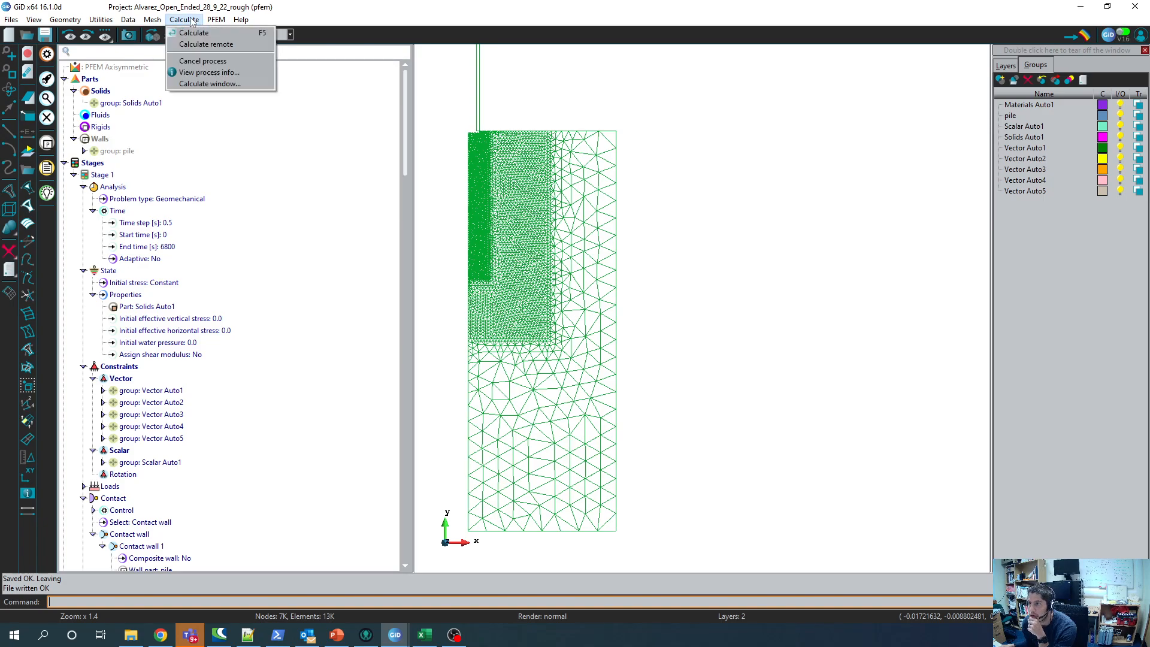
{"action": "left_click", "coordinate": [207, 72]}
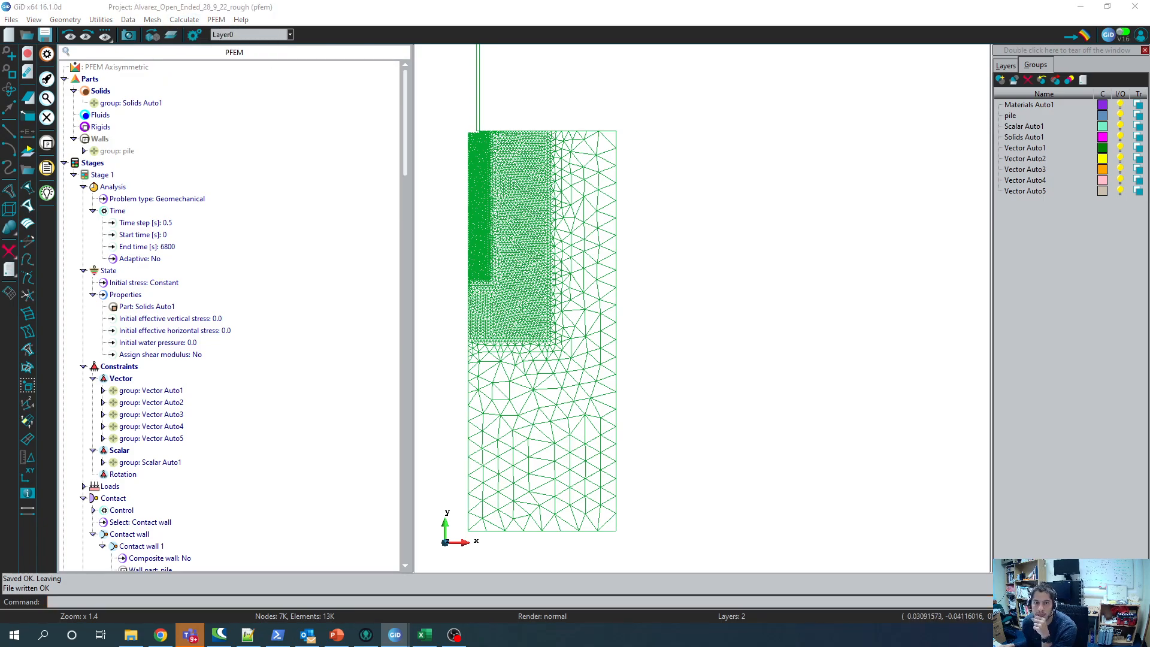
{"action": "left_click_drag", "start_coordinate": [243, 97], "coordinate": [634, 116]}
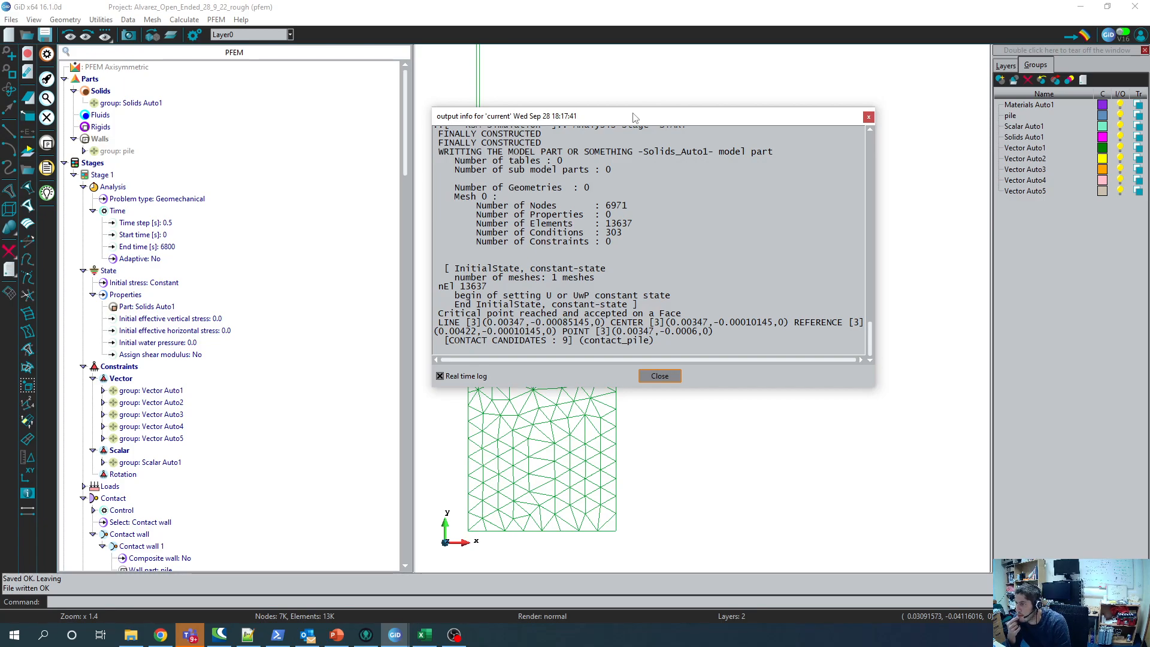
{"action": "scroll", "coordinate": [762, 232], "scroll_direction": "up", "scroll_amount": 5}
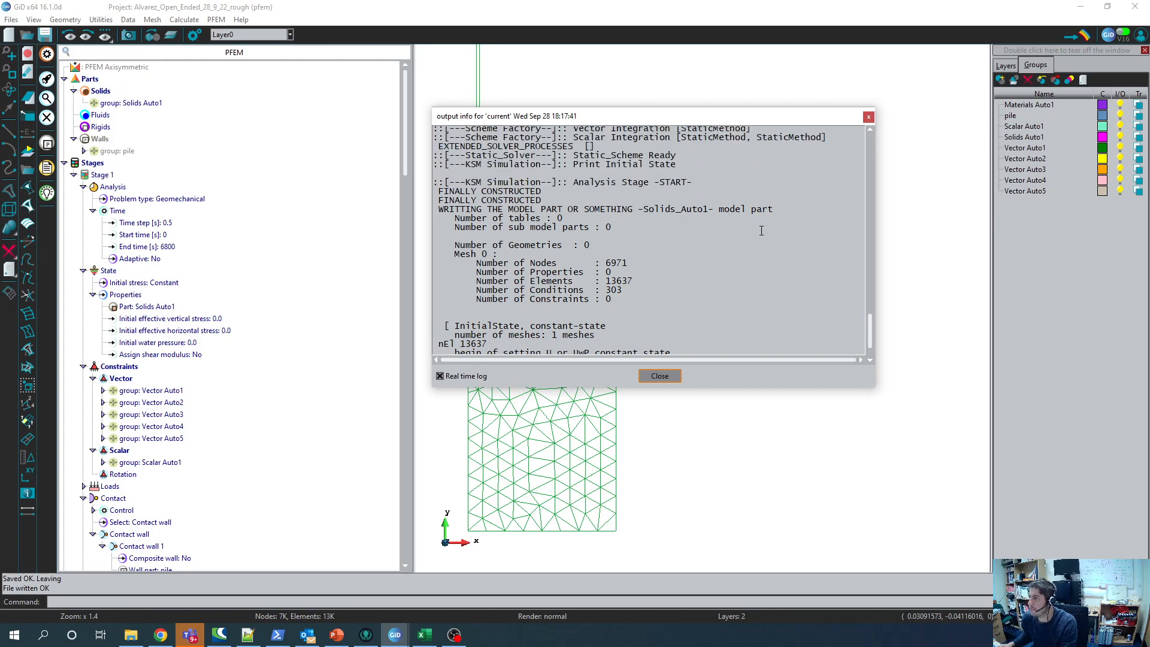
{"action": "scroll", "coordinate": [762, 231], "scroll_direction": "down", "scroll_amount": 5}
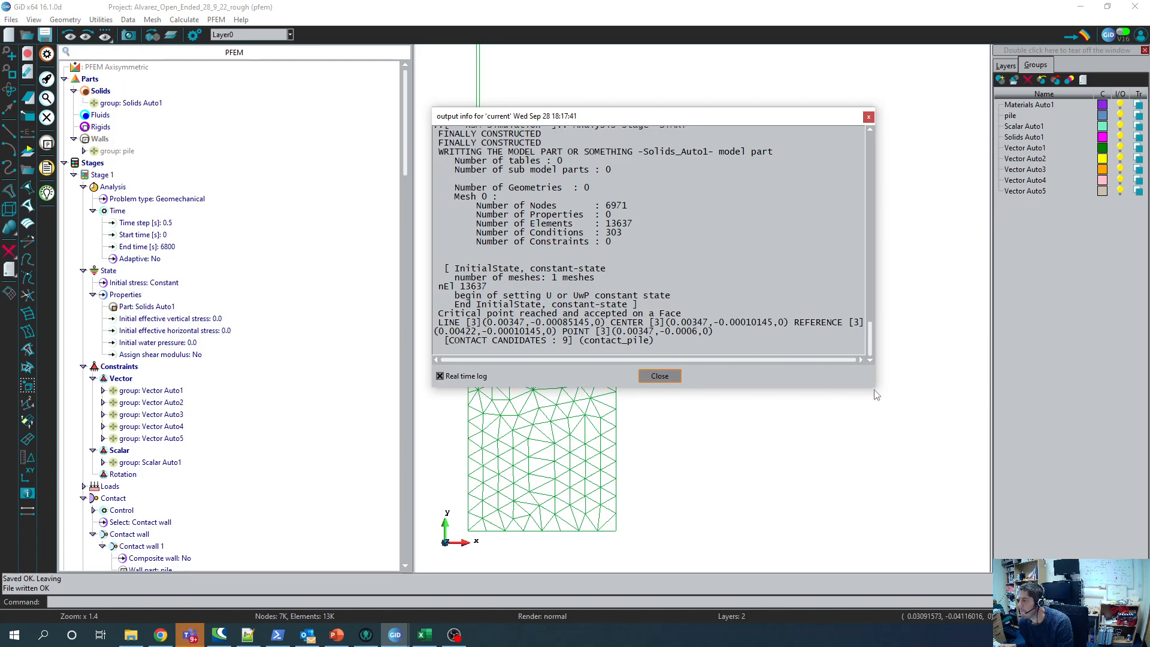
{"action": "left_click_drag", "start_coordinate": [874, 390], "coordinate": [927, 471]}
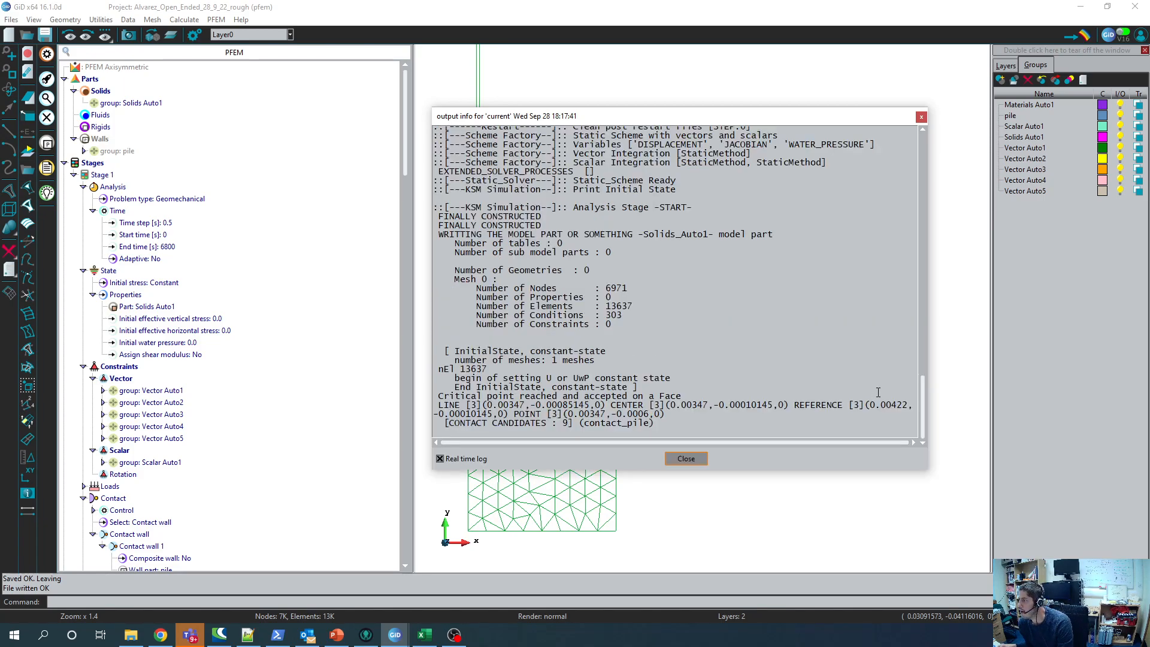
{"action": "left_click", "coordinate": [686, 459]}
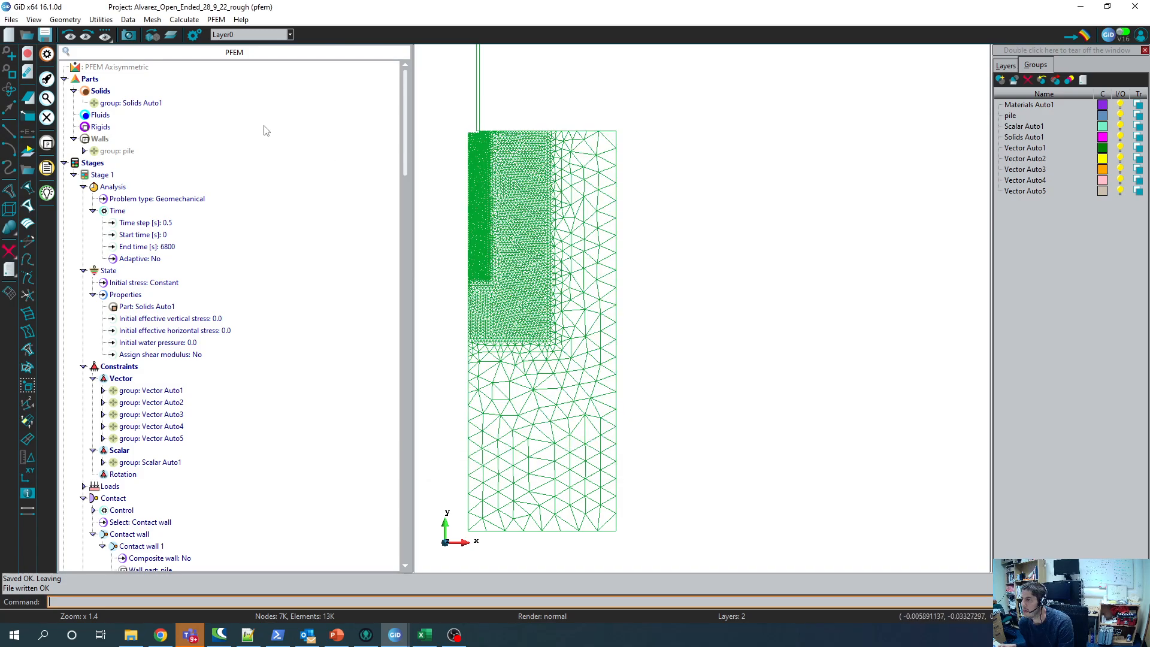
Step: Reopen the process info and examine the solver log alongside the refined mesh around the pile
{"action": "left_click", "coordinate": [174, 22]}
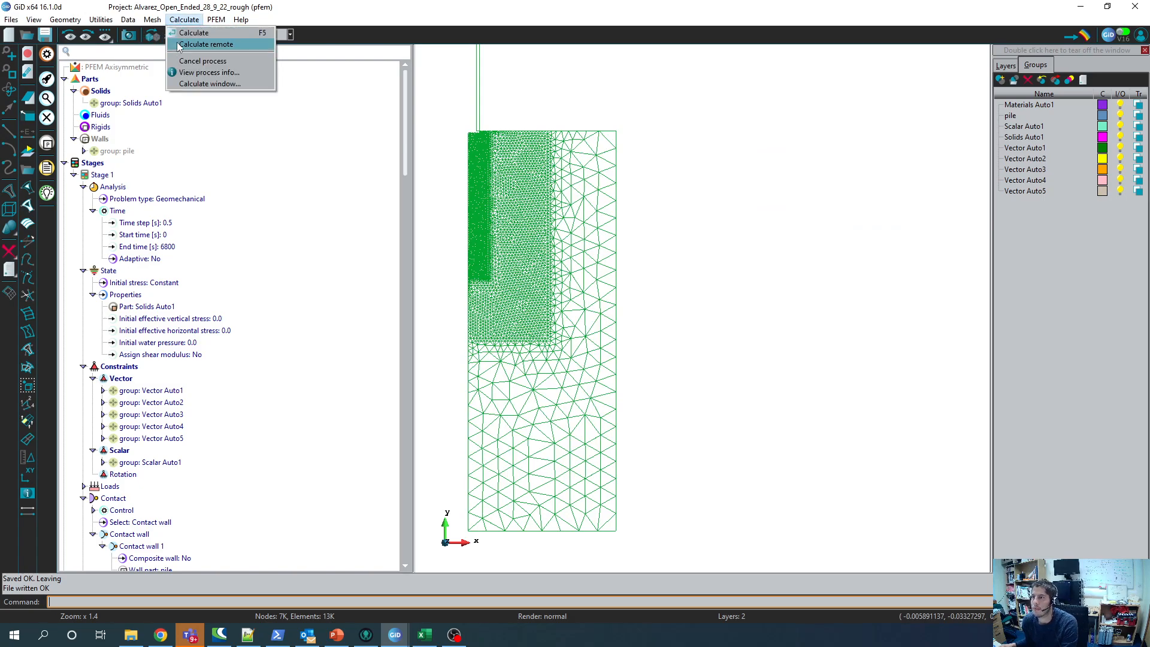
{"action": "left_click", "coordinate": [193, 73]}
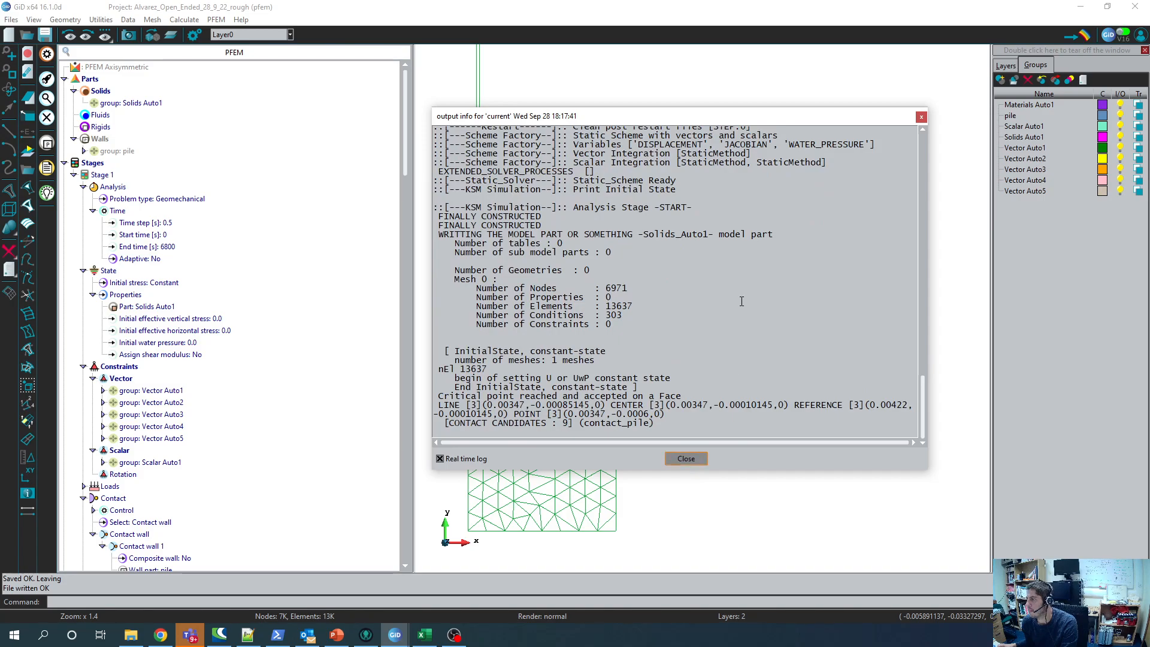
{"action": "scroll", "coordinate": [741, 292], "scroll_direction": "up", "scroll_amount": 6}
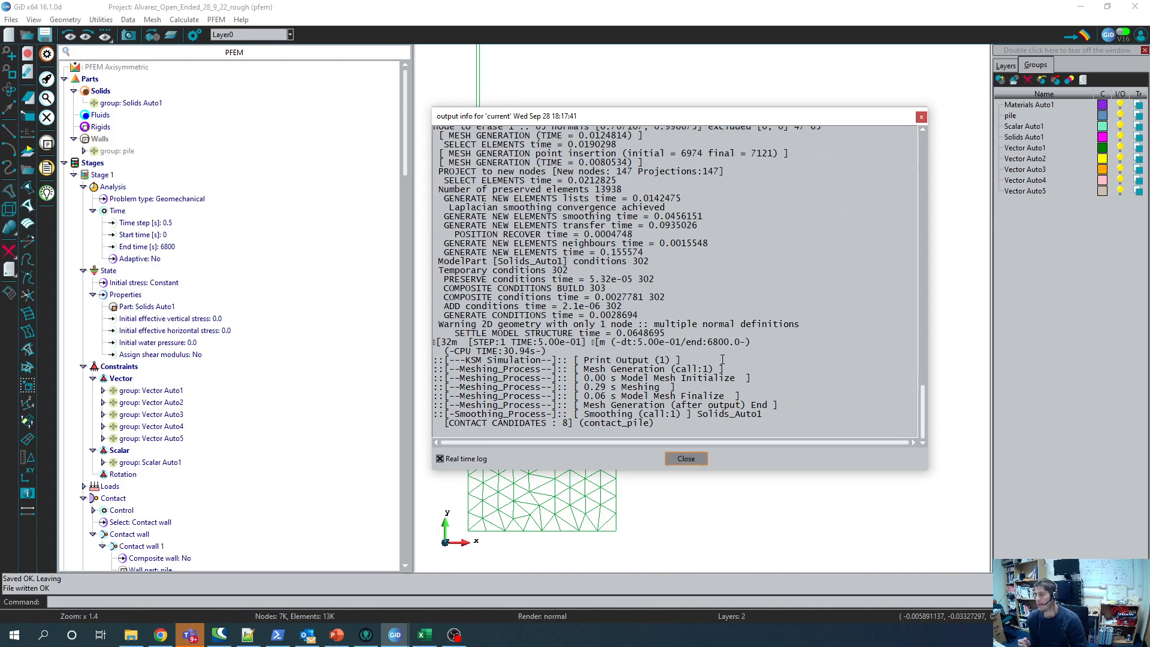
{"action": "left_click_drag", "start_coordinate": [785, 119], "coordinate": [888, 111]}
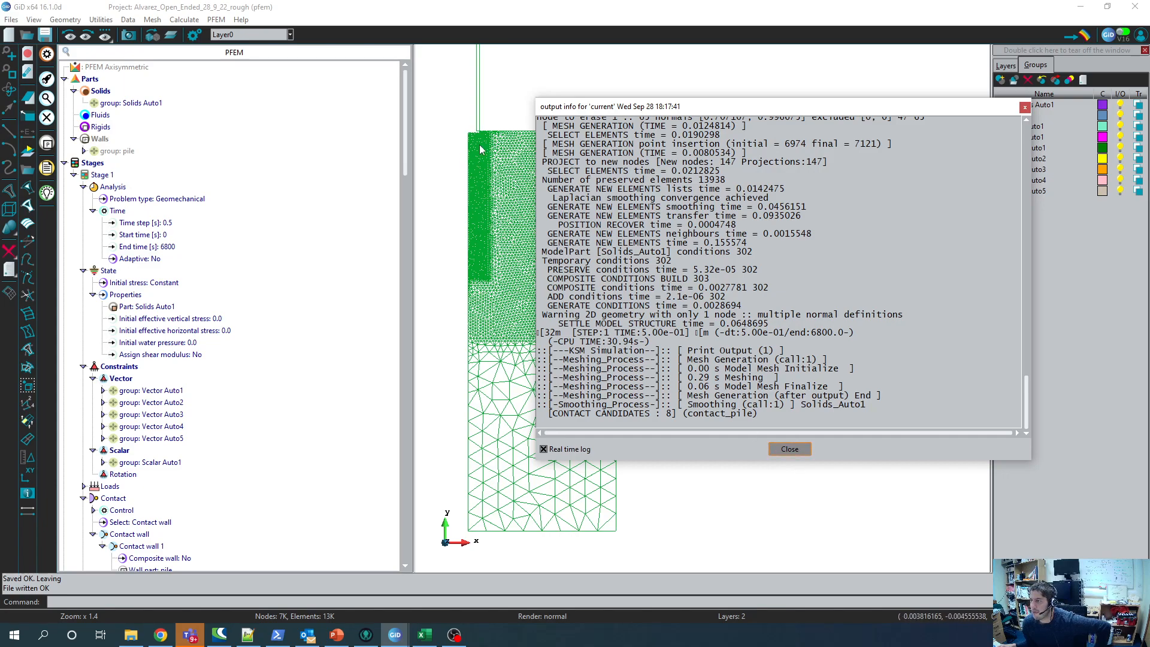
{"action": "left_click_drag", "start_coordinate": [574, 106], "coordinate": [701, 94]}
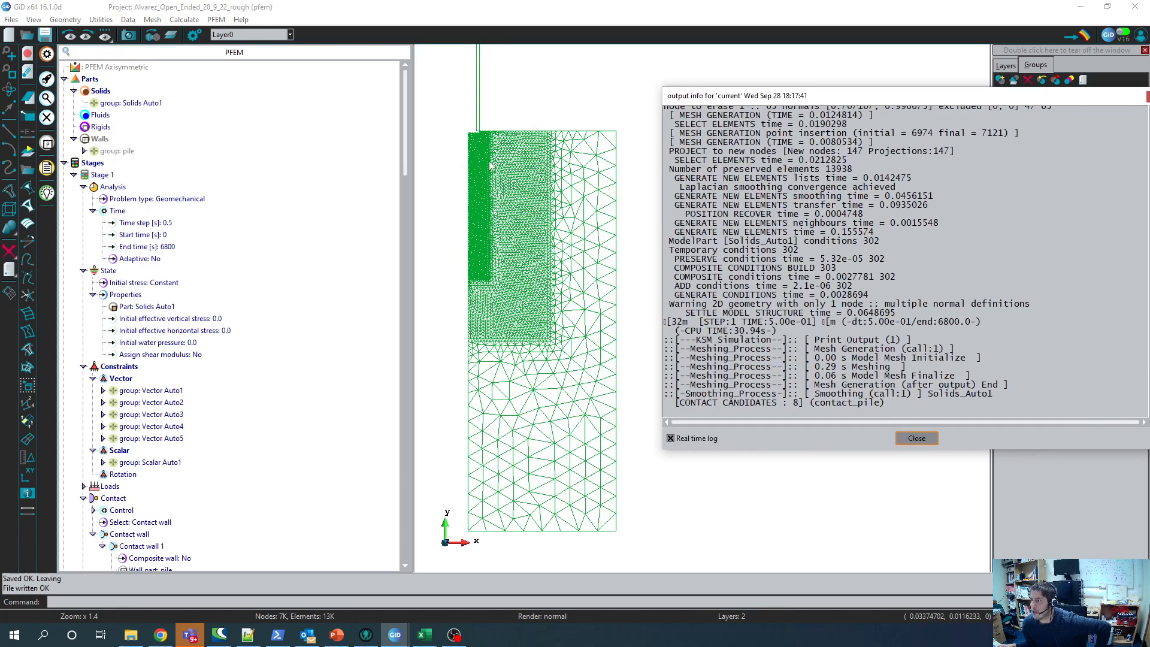
{"action": "scroll", "coordinate": [508, 158], "scroll_direction": "up", "scroll_amount": 8}
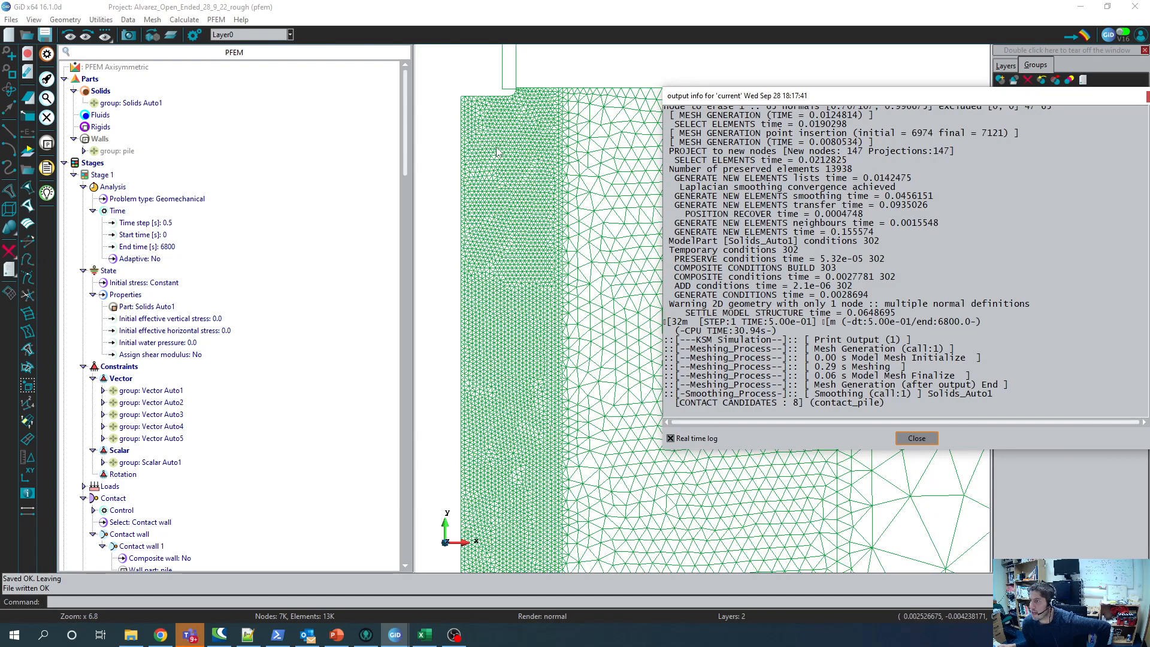
{"action": "scroll", "coordinate": [500, 193], "scroll_direction": "down", "scroll_amount": 3}
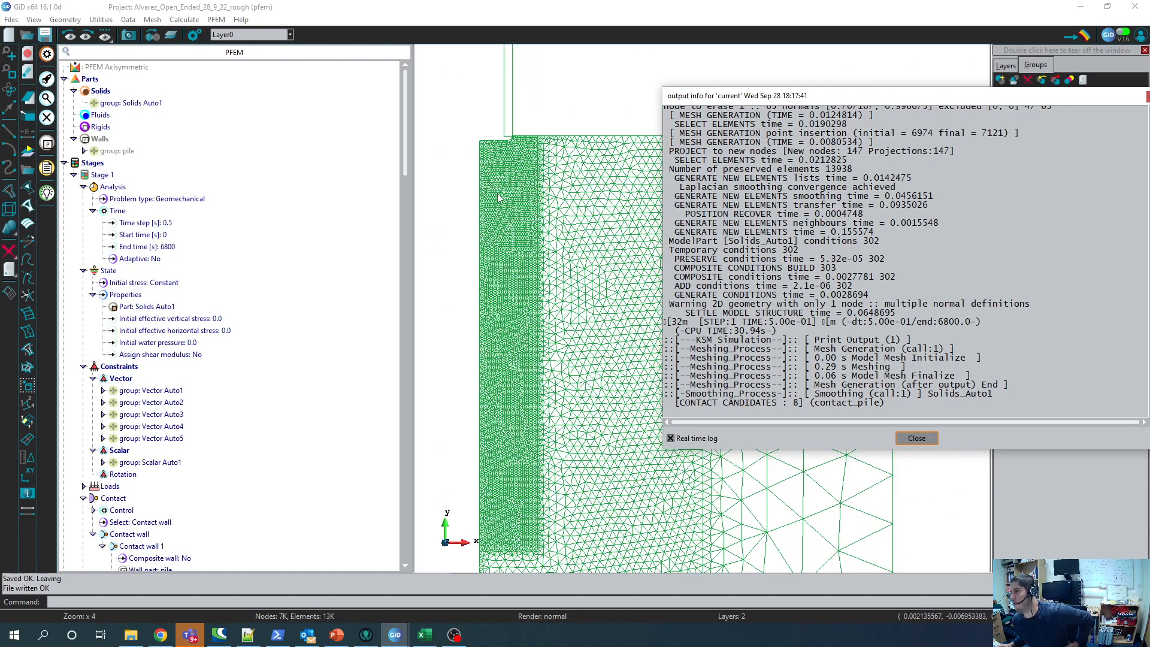
{"action": "scroll", "coordinate": [498, 193], "scroll_direction": "down", "scroll_amount": 2}
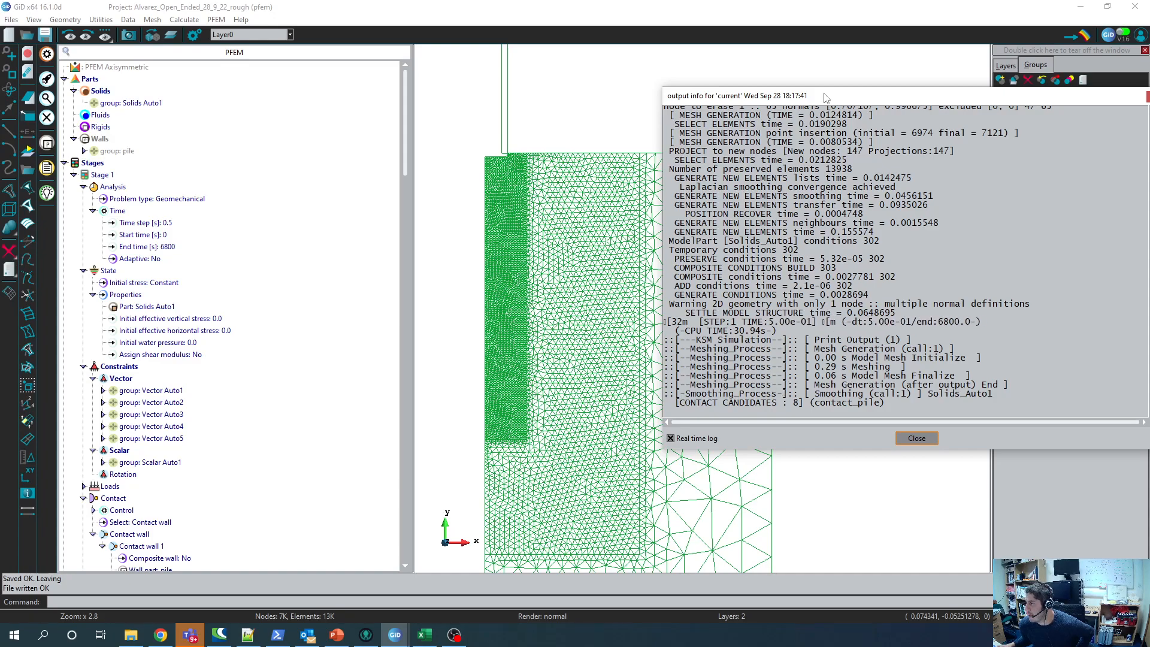
{"action": "left_click_drag", "start_coordinate": [826, 97], "coordinate": [689, 83]}
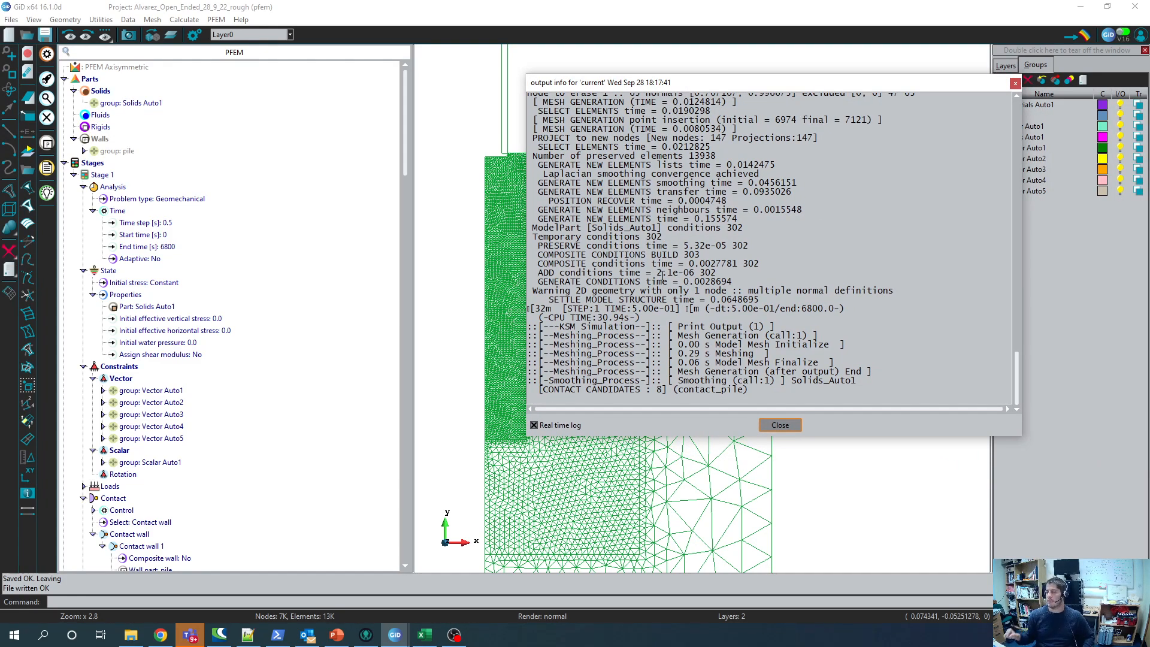
Step: Review the restart and output settings, and switch to File Explorer to examine the result files in the project folder
{"action": "left_click_drag", "start_coordinate": [404, 131], "coordinate": [404, 515]}
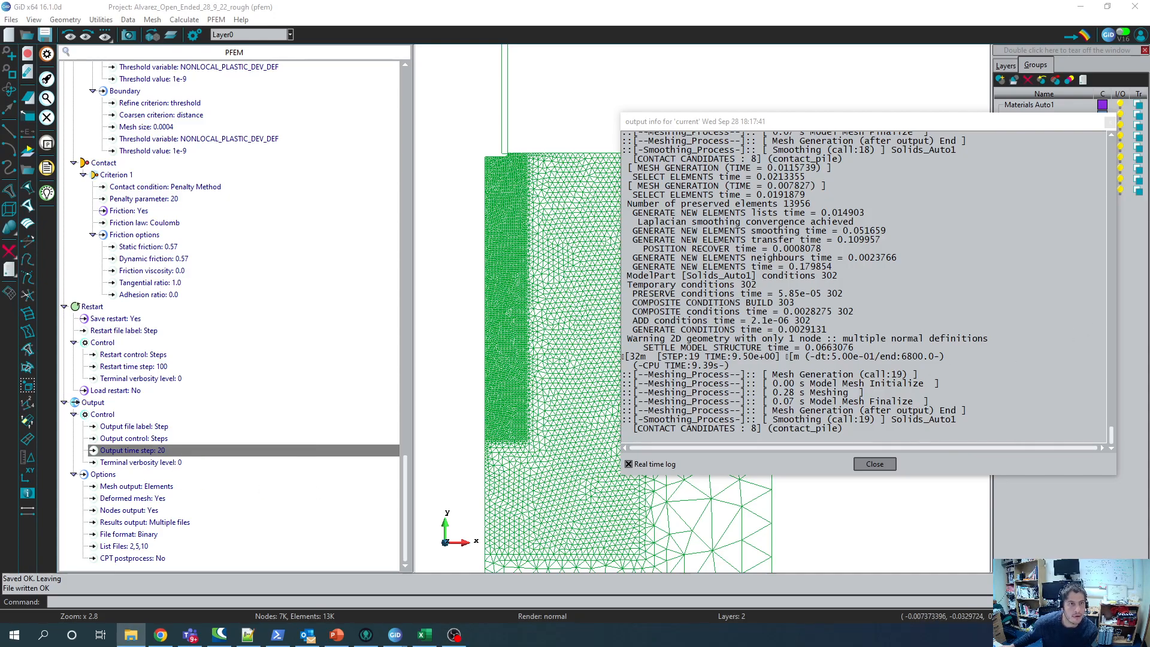
{"action": "left_click_drag", "start_coordinate": [384, 646], "coordinate": [540, 22]}
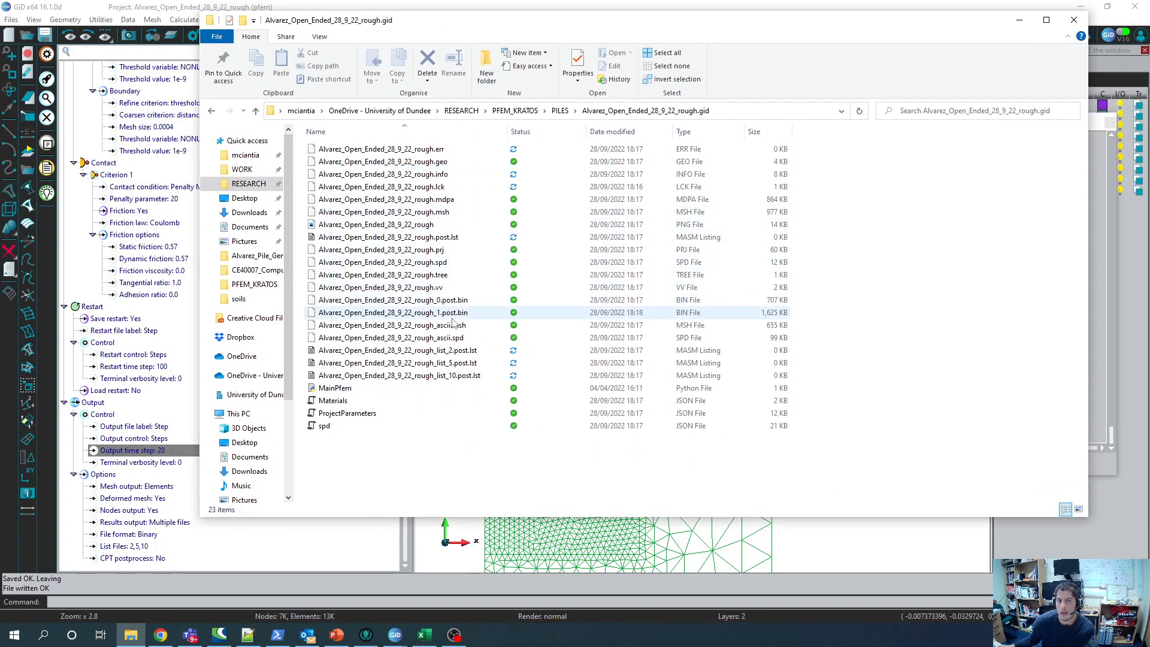
{"action": "left_click_drag", "start_coordinate": [301, 24], "coordinate": [183, 95]}
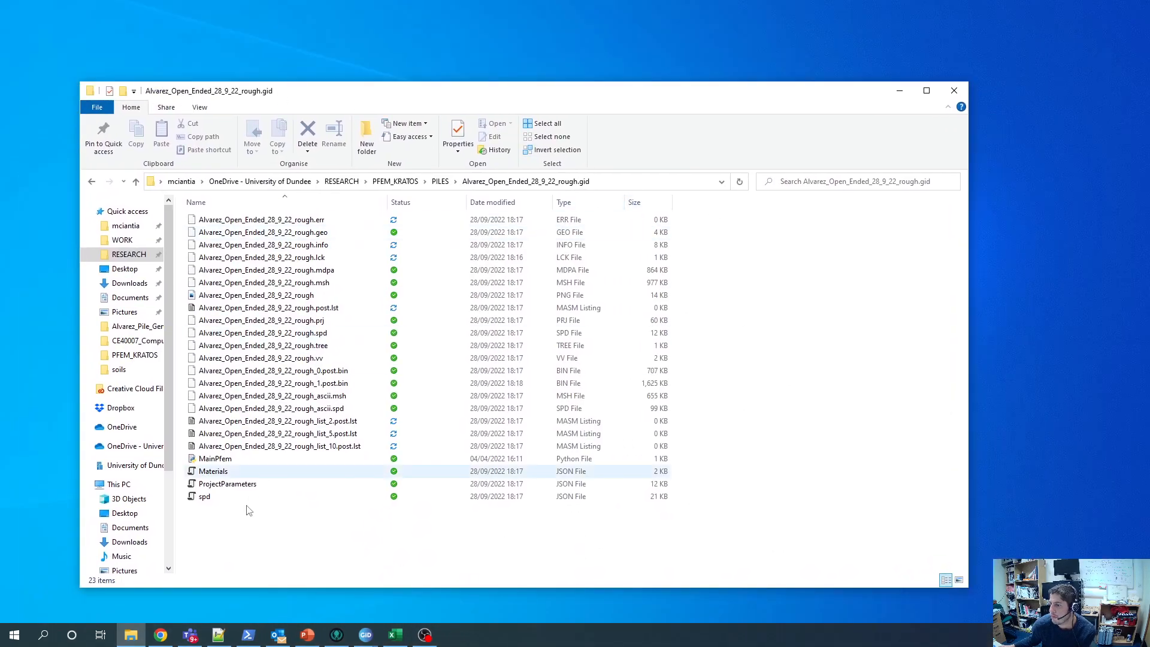
Step: Compare the solver log with the result files in the Alvarez_Open_Ended_28_9_22_rough.gid folder, arranging the windows side by side
{"action": "left_click", "coordinate": [365, 635]}
{"action": "left_click", "coordinate": [335, 575]}
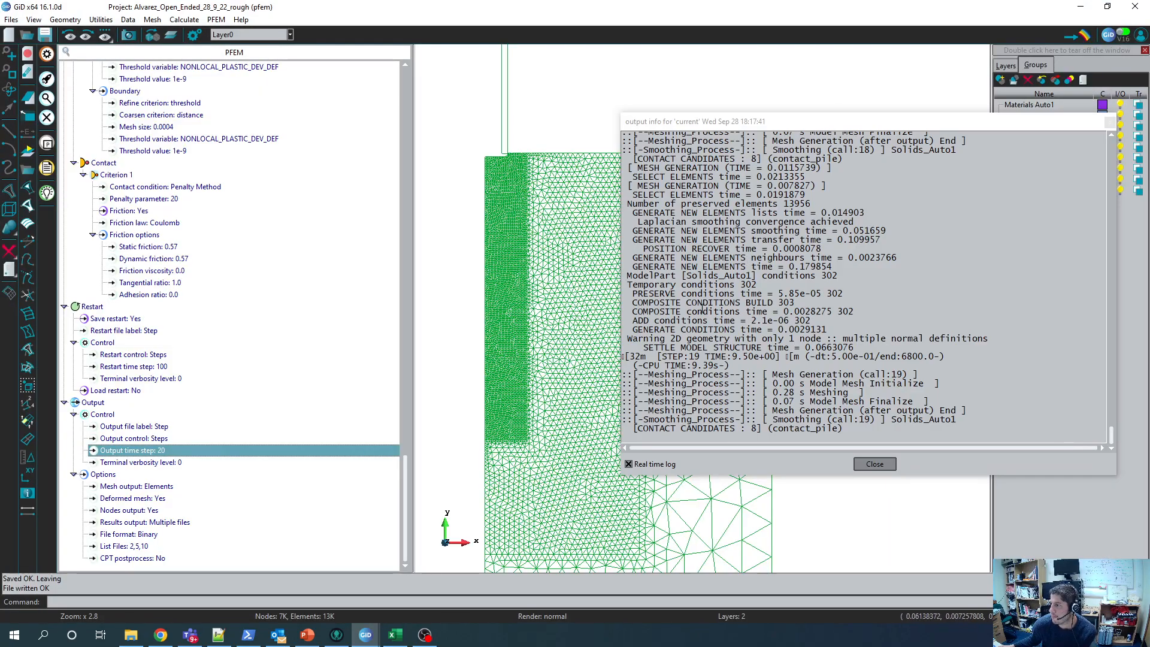
{"action": "left_click", "coordinate": [132, 640]}
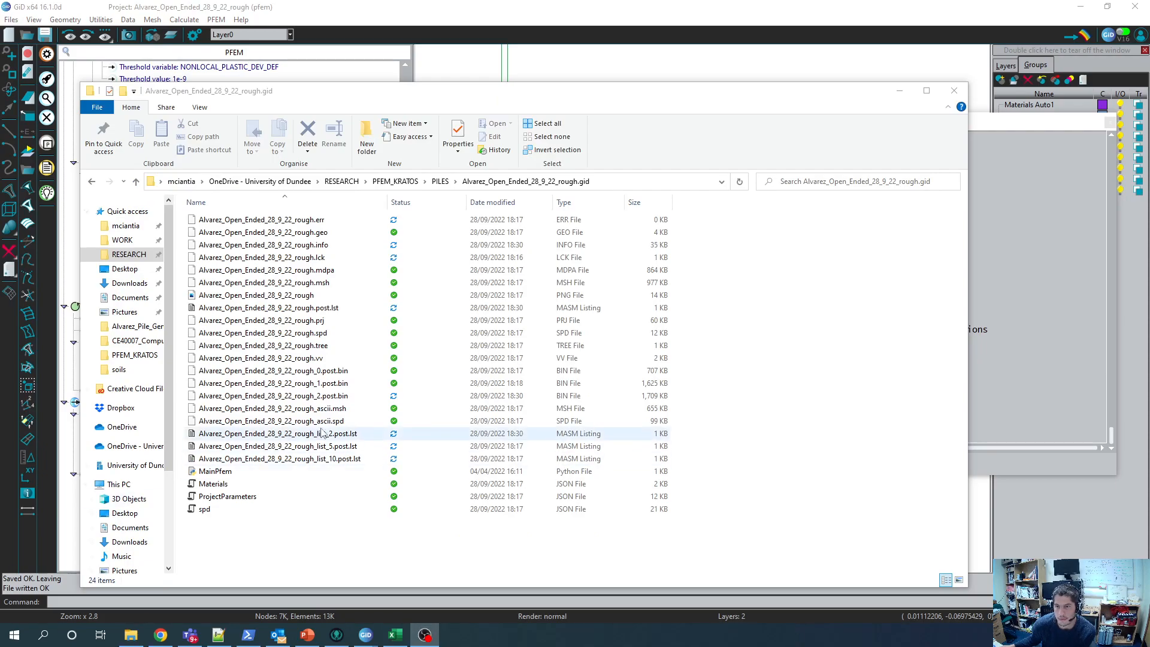
{"action": "mouse_move", "coordinate": [132, 640]}
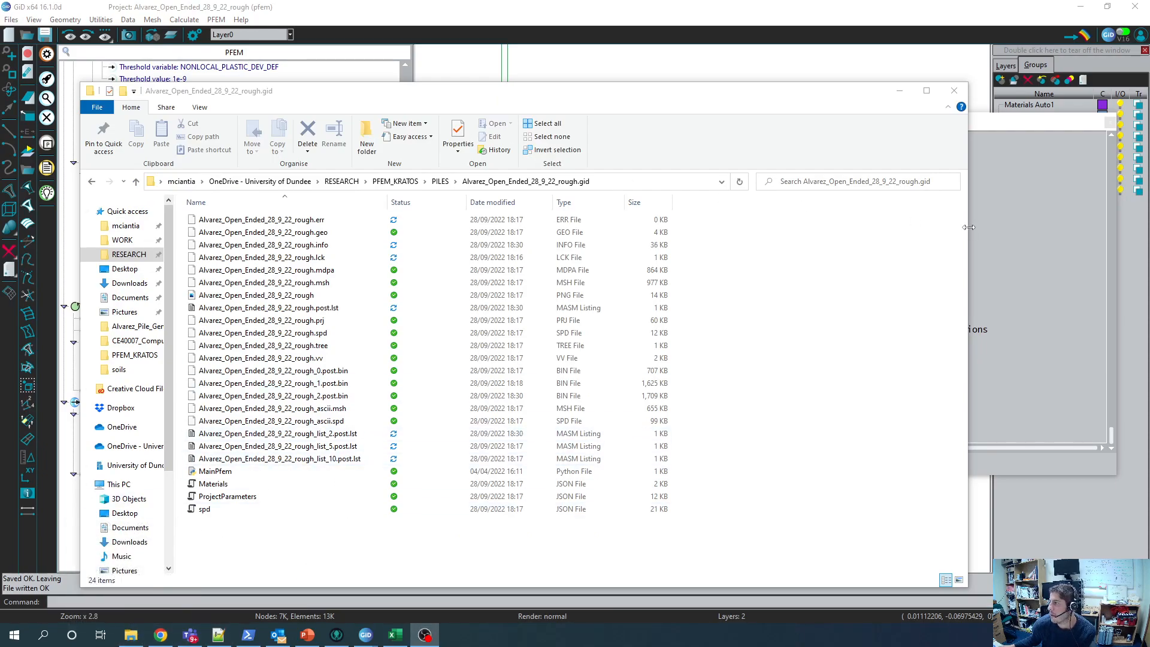
{"action": "left_click_drag", "start_coordinate": [969, 227], "coordinate": [634, 199]}
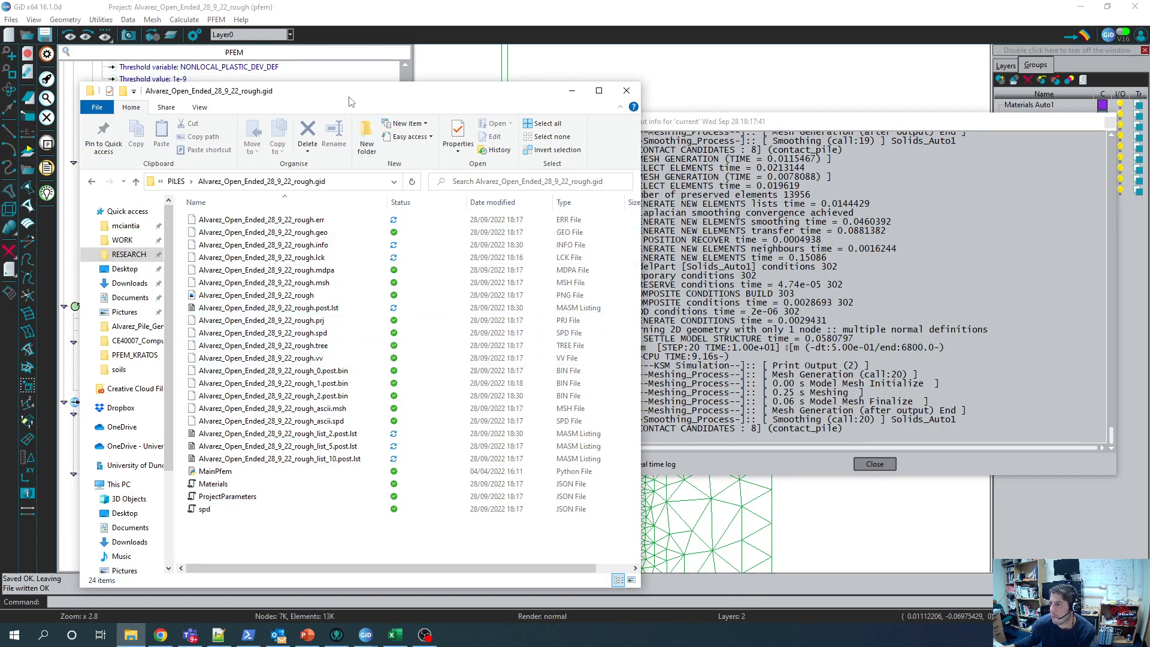
{"action": "left_click_drag", "start_coordinate": [352, 91], "coordinate": [379, 42]}
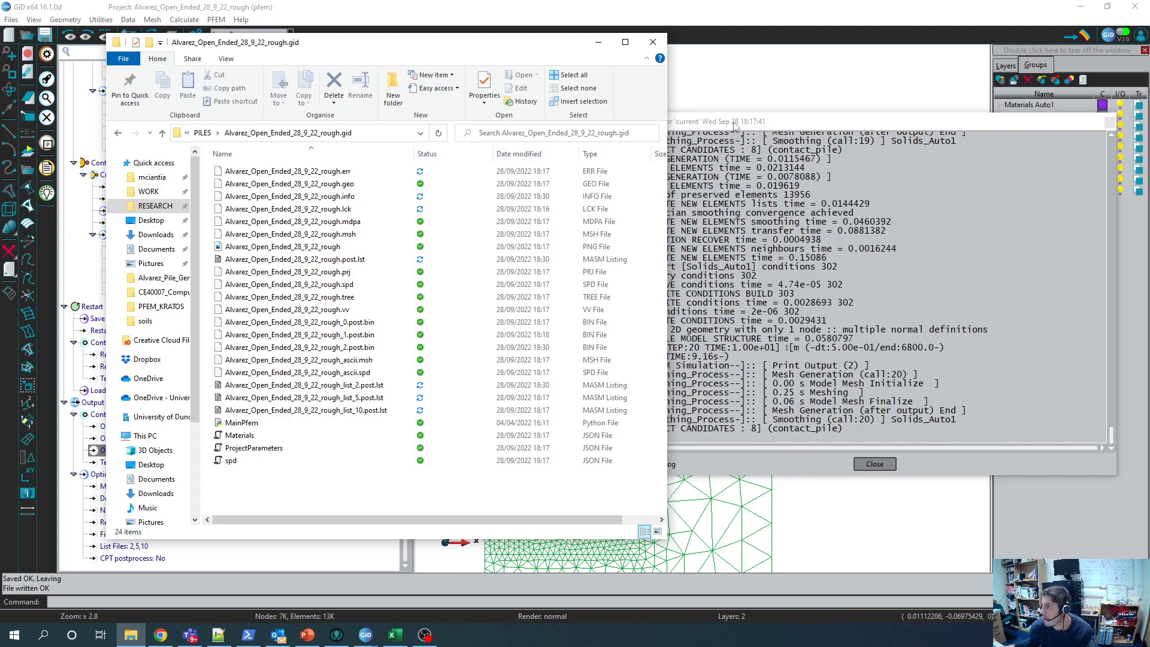
{"action": "left_click_drag", "start_coordinate": [736, 124], "coordinate": [736, 114]}
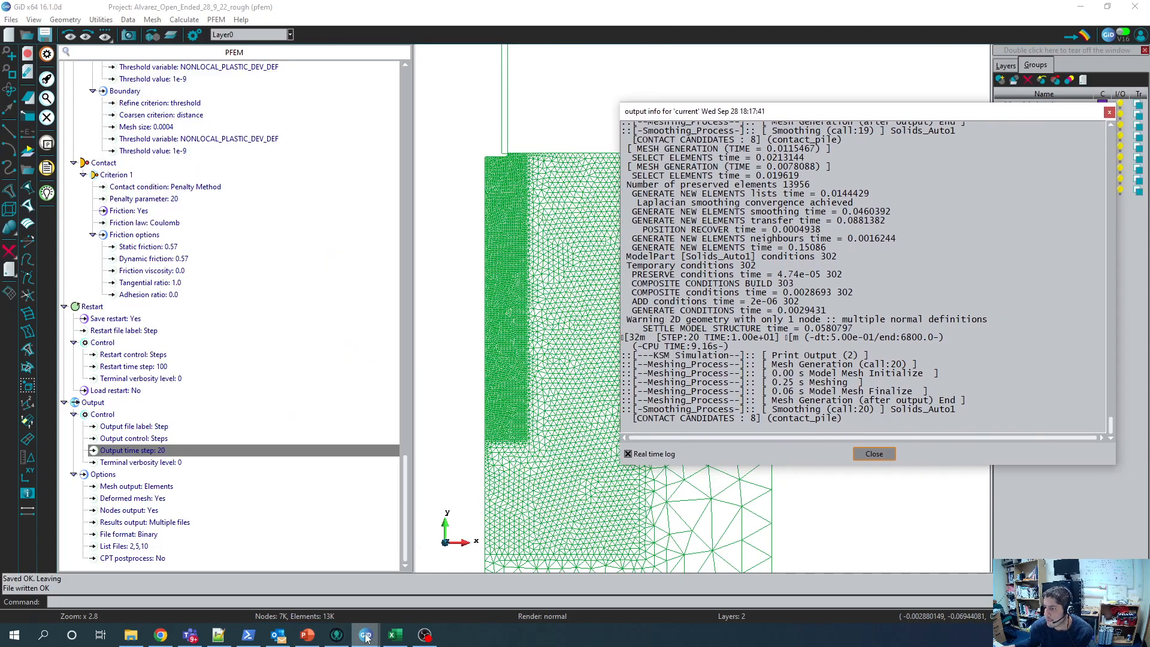
Step: Close the process output log and switch from preprocessing to postprocessing to load the results
{"action": "left_click", "coordinate": [132, 636]}
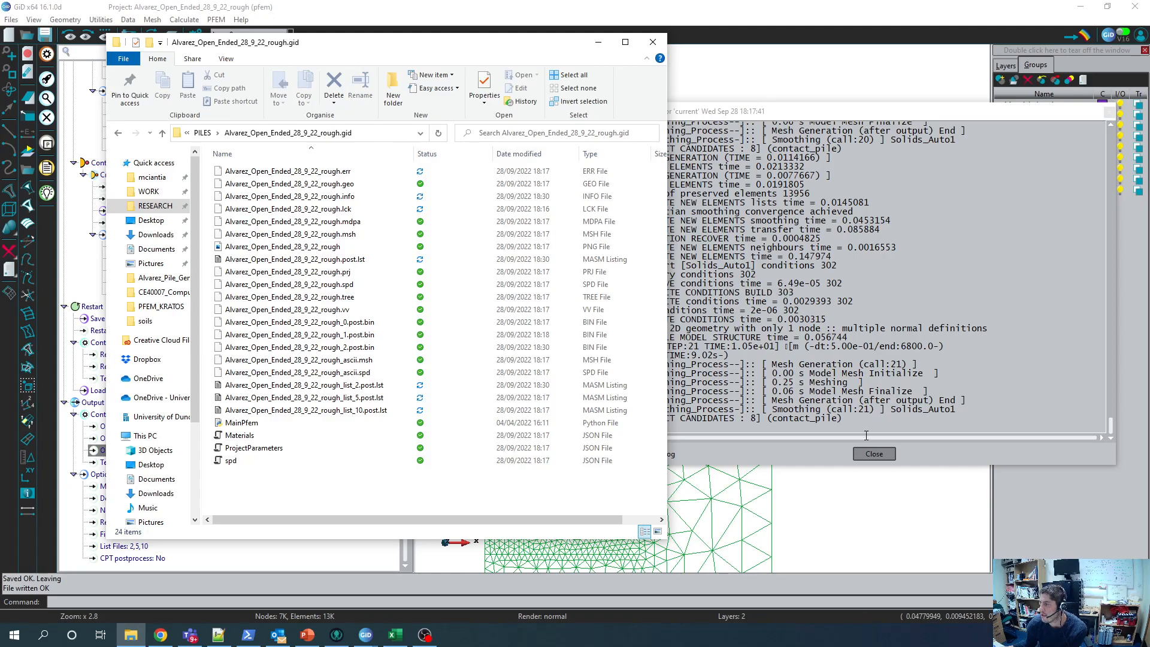
{"action": "left_click", "coordinate": [875, 453]}
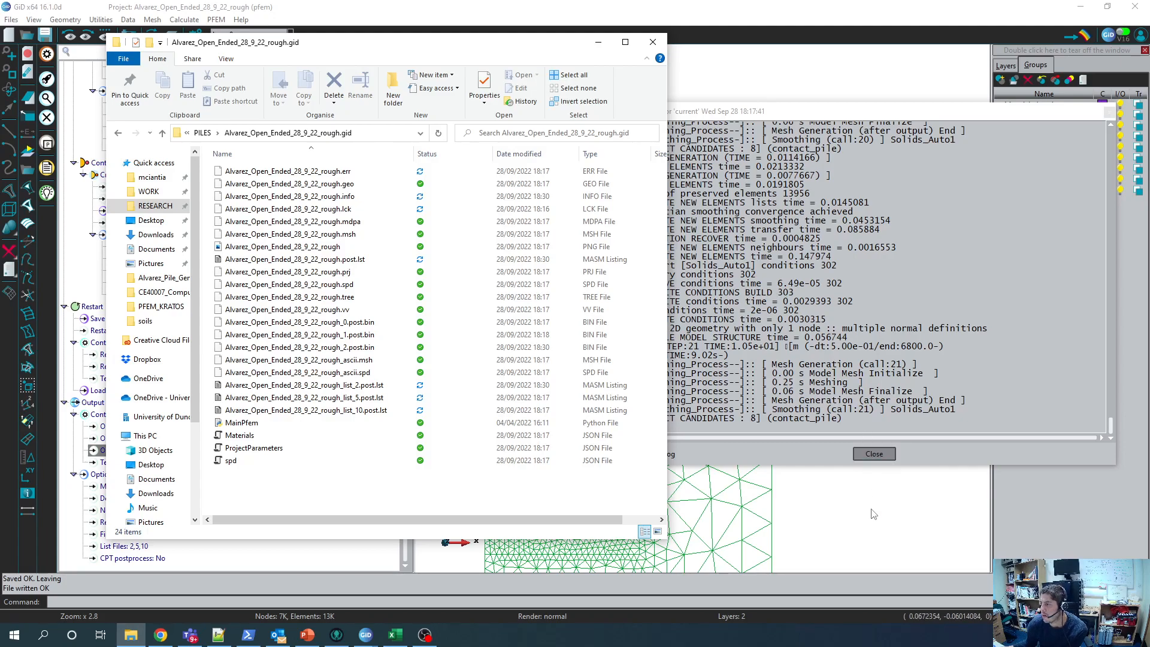
{"action": "left_click", "coordinate": [876, 455]}
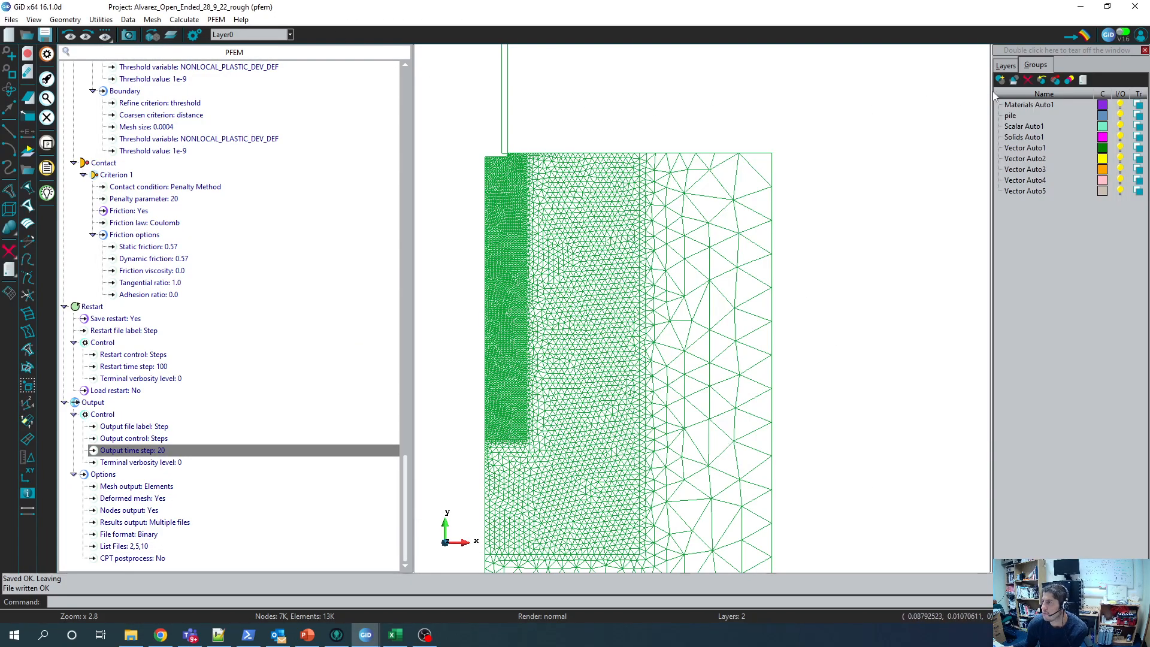
{"action": "left_click", "coordinate": [1079, 37]}
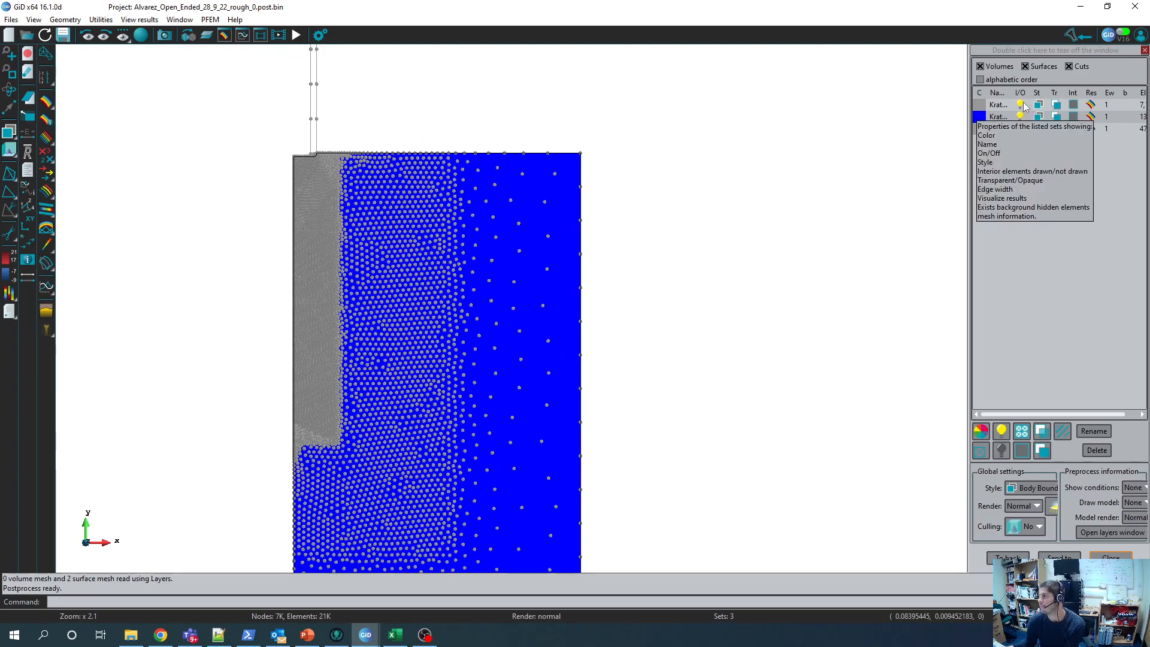
Step: Hide the grey Kratos mesh set of nodes and display the displacement reaction vectors for the Kratos analysis at step 10.0
{"action": "left_click", "coordinate": [1020, 104]}
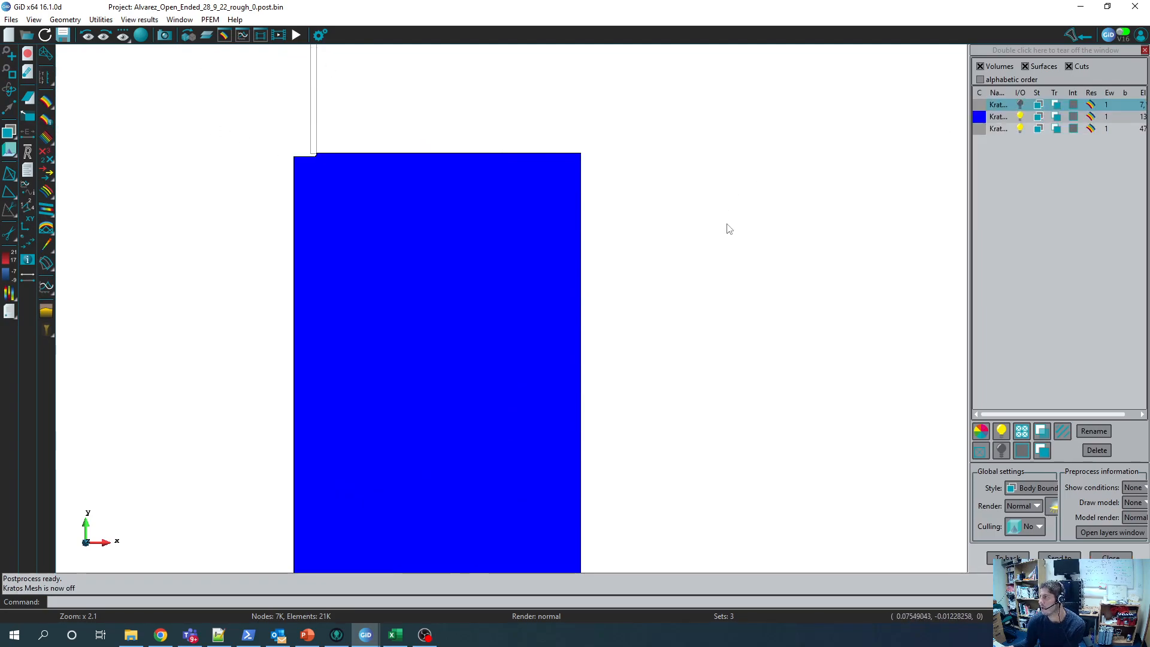
{"action": "left_click", "coordinate": [177, 23]}
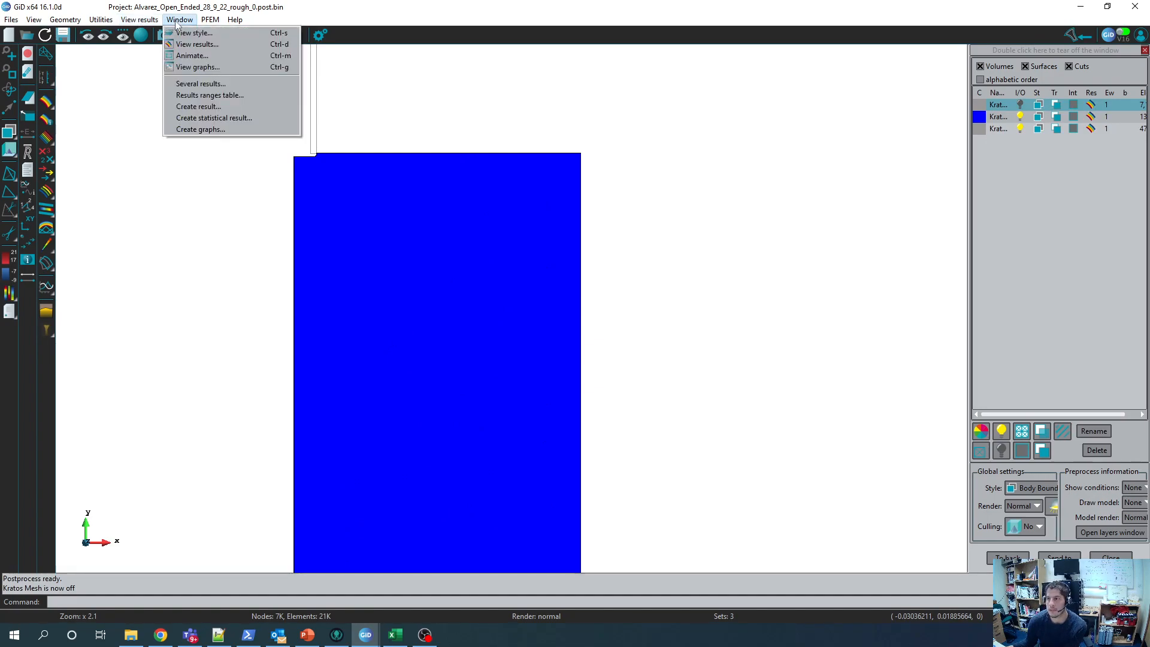
{"action": "left_click", "coordinate": [195, 45]}
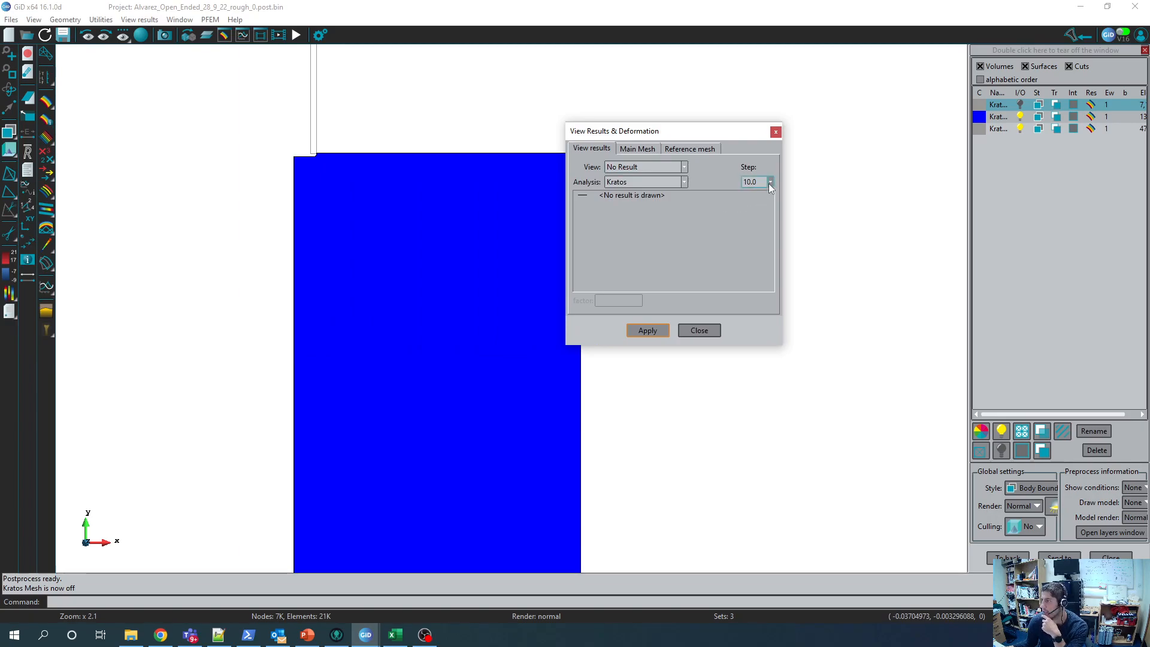
{"action": "left_click", "coordinate": [770, 182]}
{"action": "left_click", "coordinate": [769, 183]}
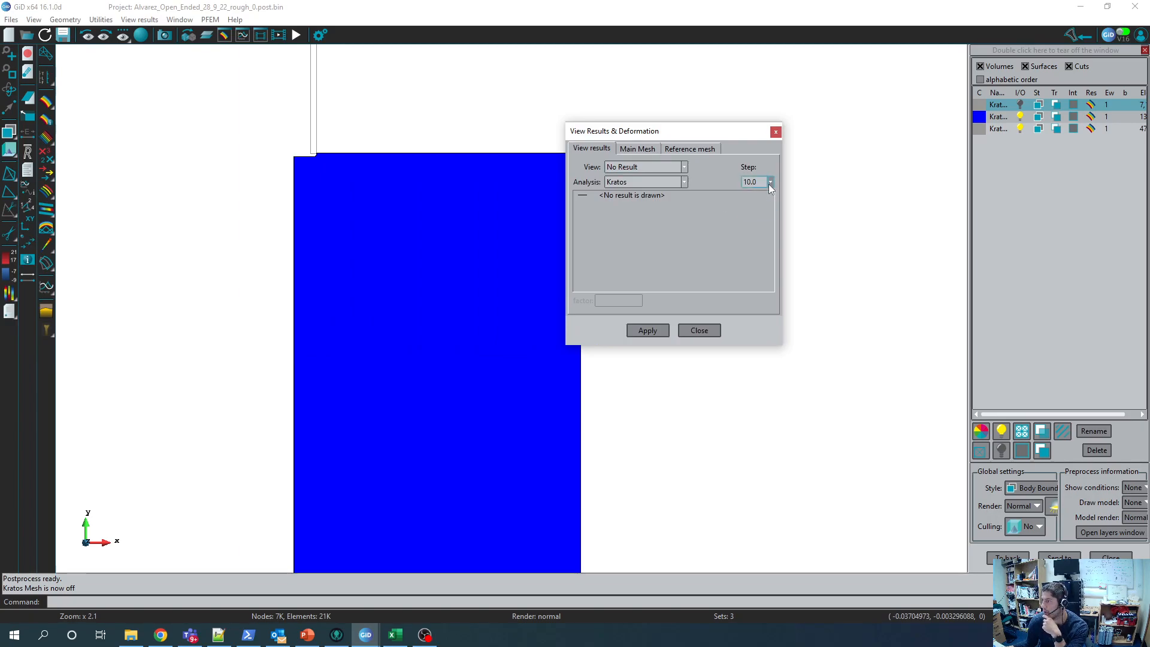
{"action": "left_click", "coordinate": [634, 168]}
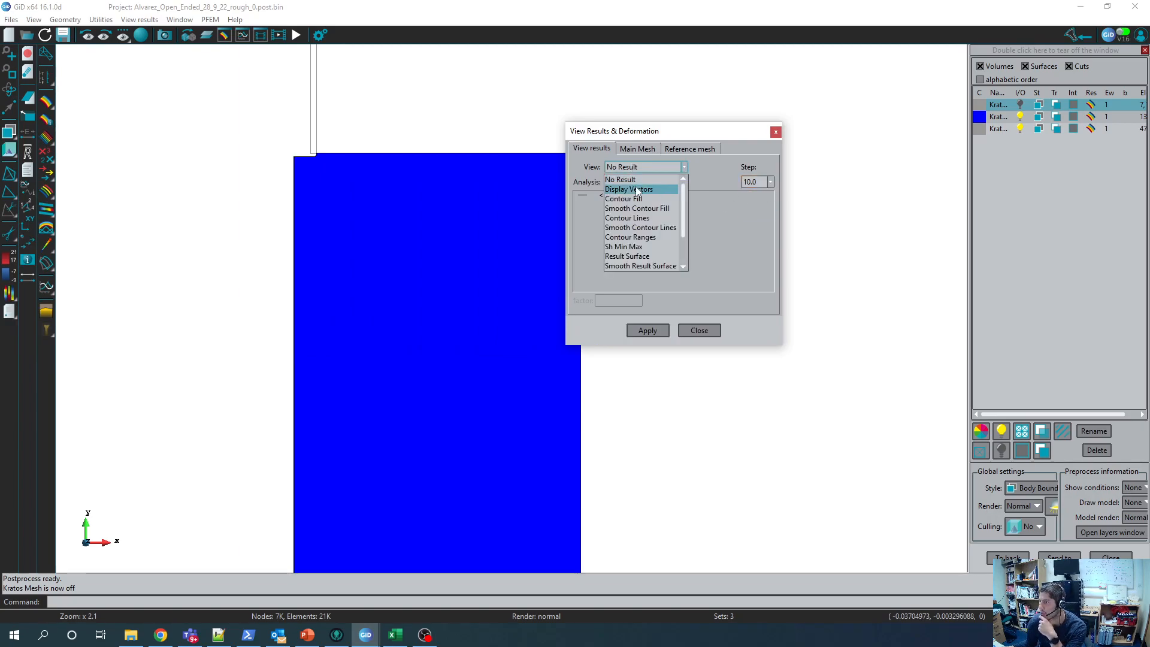
{"action": "left_click", "coordinate": [638, 190]}
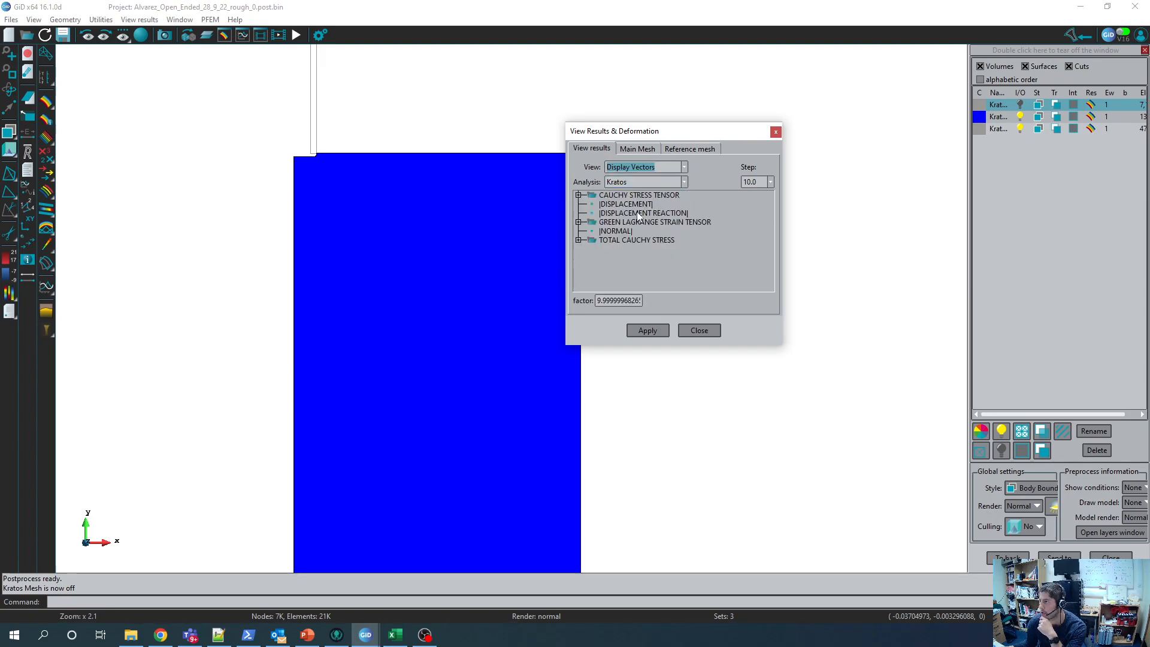
{"action": "left_click", "coordinate": [639, 214]}
{"action": "left_click", "coordinate": [646, 331]}
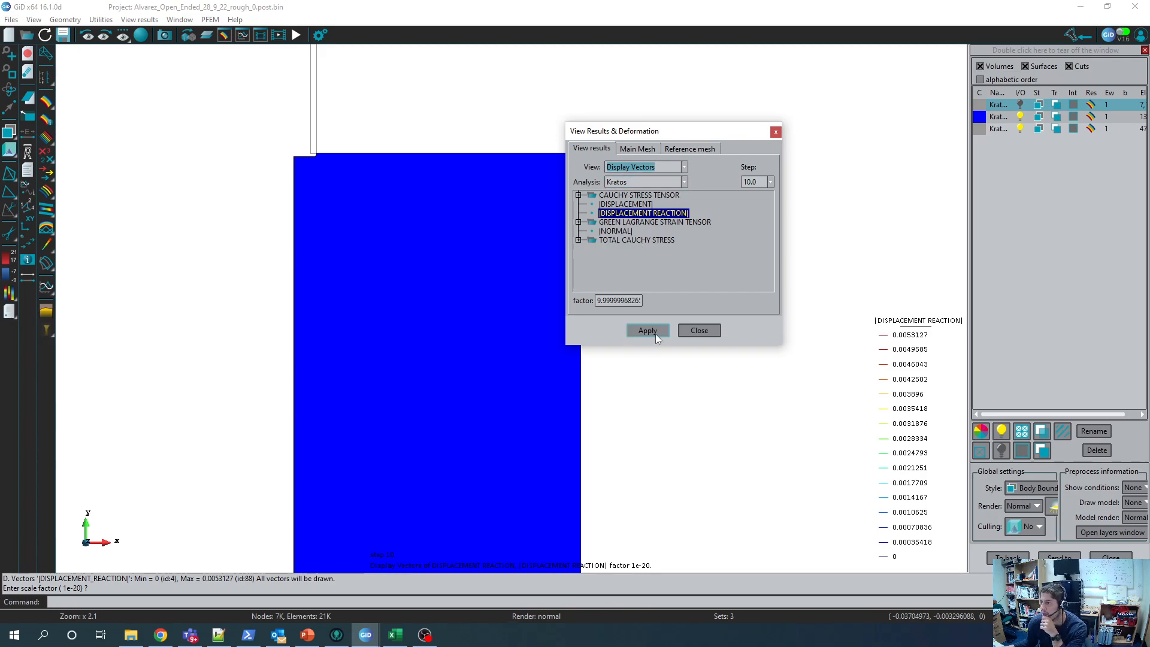
Step: Show the PT result as a contour fill on the soil at step 10.0 and leave the results window
{"action": "left_click", "coordinate": [644, 168]}
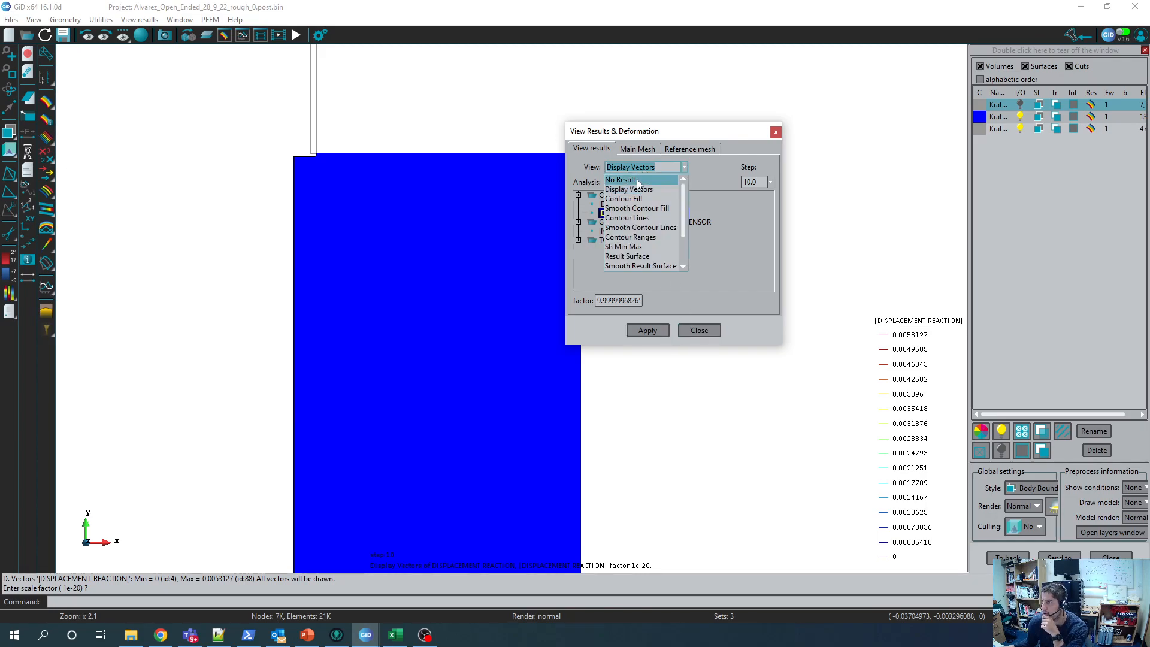
{"action": "left_click", "coordinate": [636, 202]}
{"action": "scroll", "coordinate": [624, 260], "scroll_direction": "down", "scroll_amount": 4}
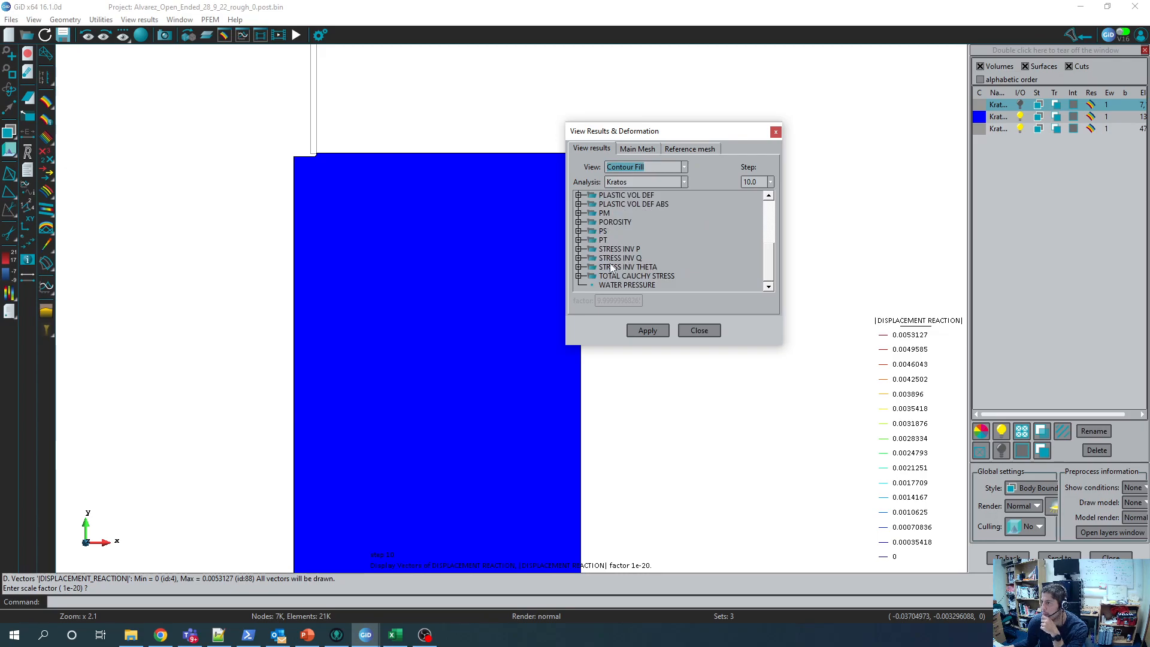
{"action": "double_click", "coordinate": [604, 240]}
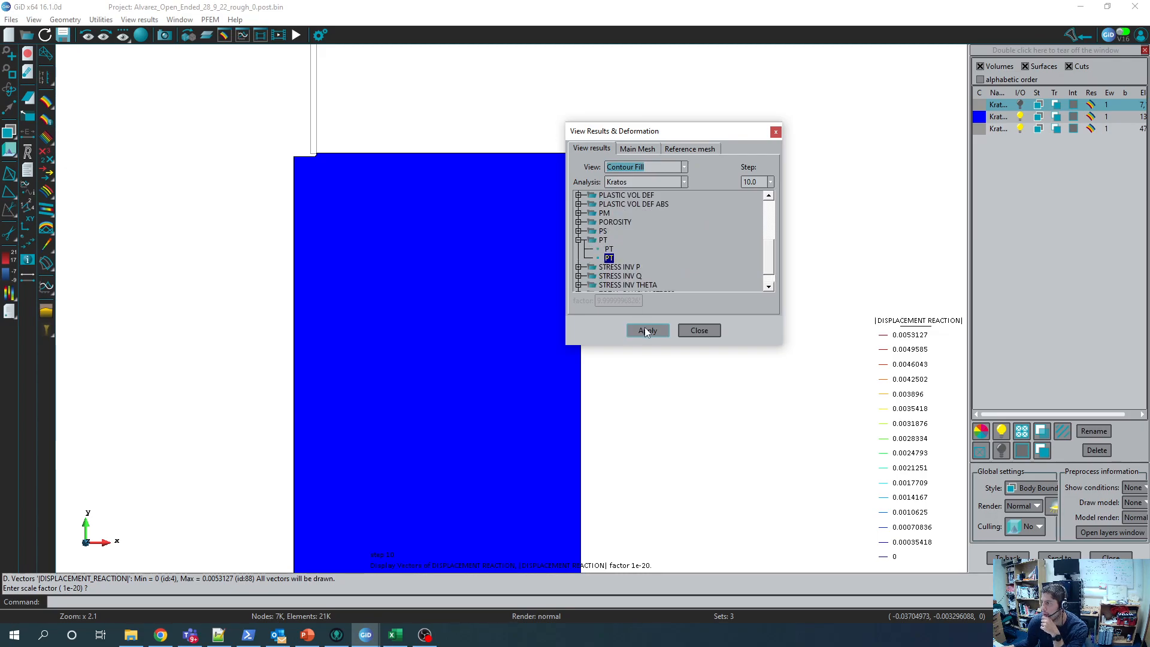
{"action": "left_click", "coordinate": [646, 330]}
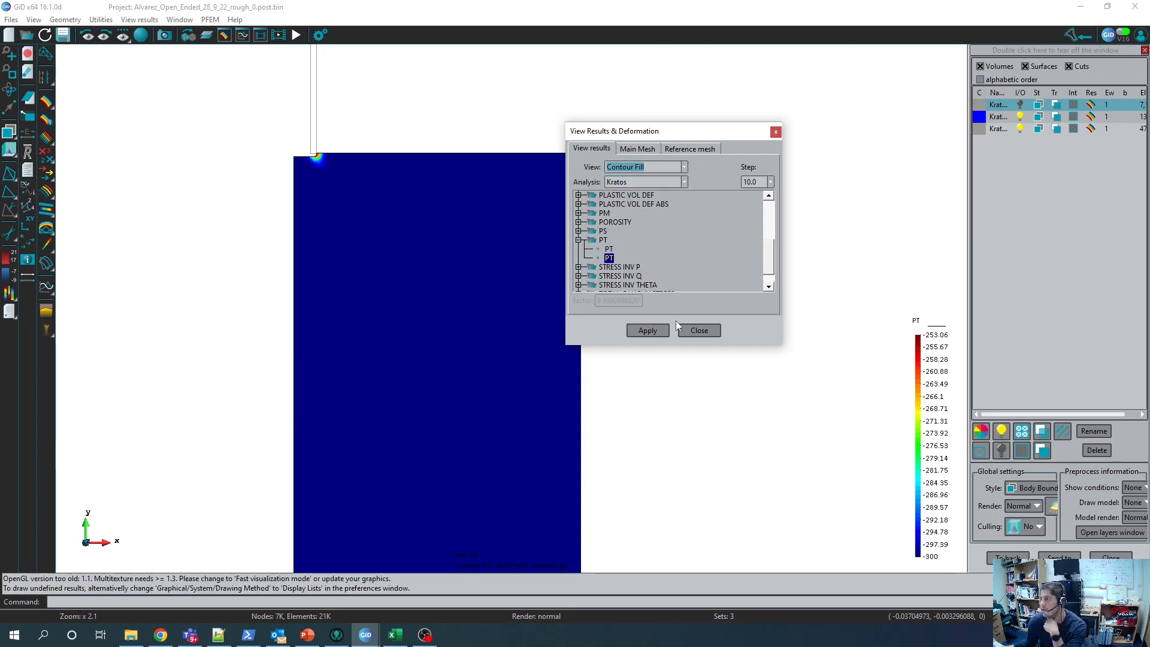
{"action": "left_click", "coordinate": [699, 330]}
Step: Examine the PT contour around the pile tip and play the result animation briefly before stopping it
{"action": "scroll", "coordinate": [350, 187], "scroll_direction": "up", "scroll_amount": 2}
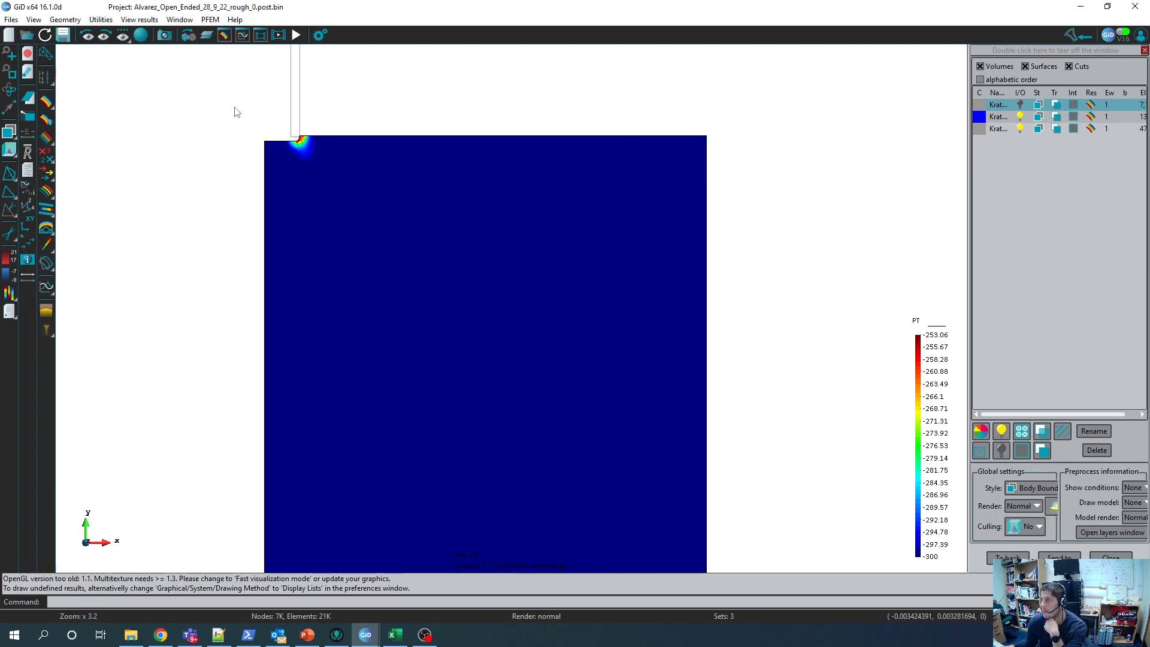
{"action": "scroll", "coordinate": [308, 134], "scroll_direction": "up", "scroll_amount": 5}
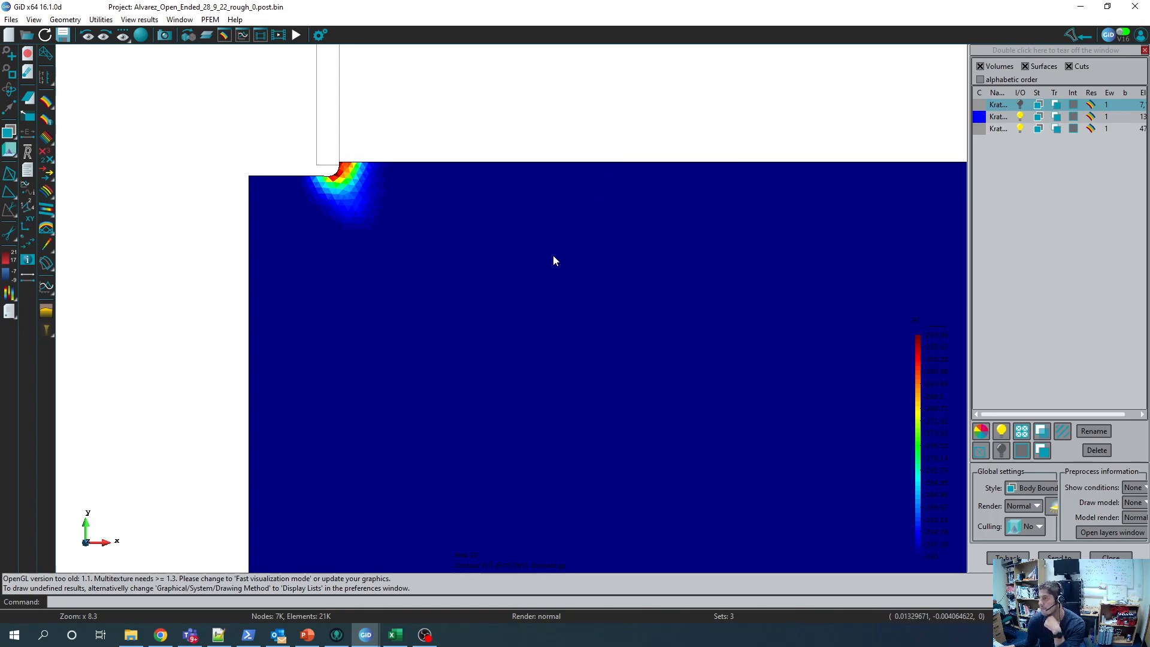
{"action": "scroll", "coordinate": [552, 256], "scroll_direction": "down", "scroll_amount": 6}
{"action": "scroll", "coordinate": [826, 375], "scroll_direction": "up", "scroll_amount": 2}
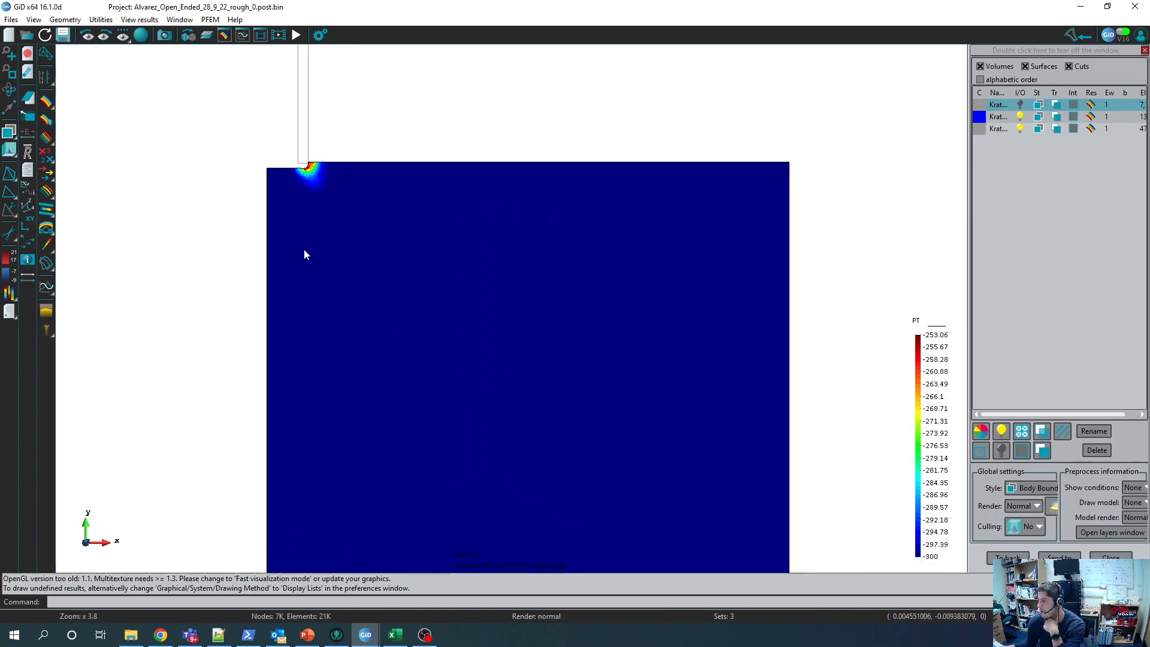
{"action": "scroll", "coordinate": [273, 171], "scroll_direction": "up", "scroll_amount": 2}
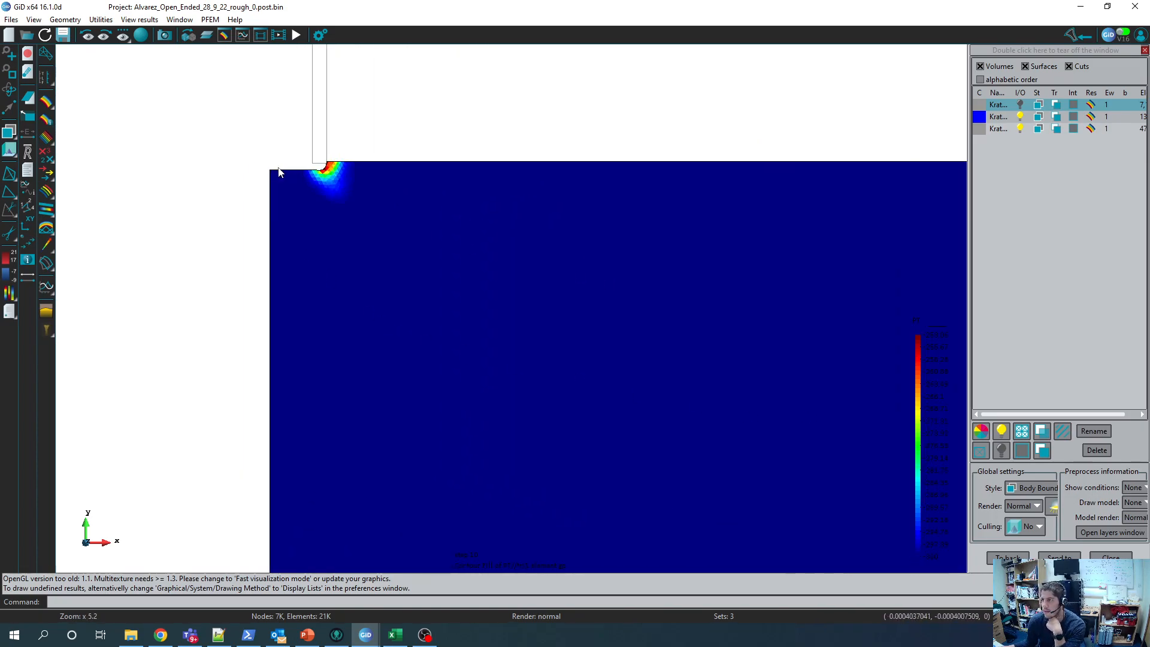
{"action": "left_click", "coordinate": [296, 36]}
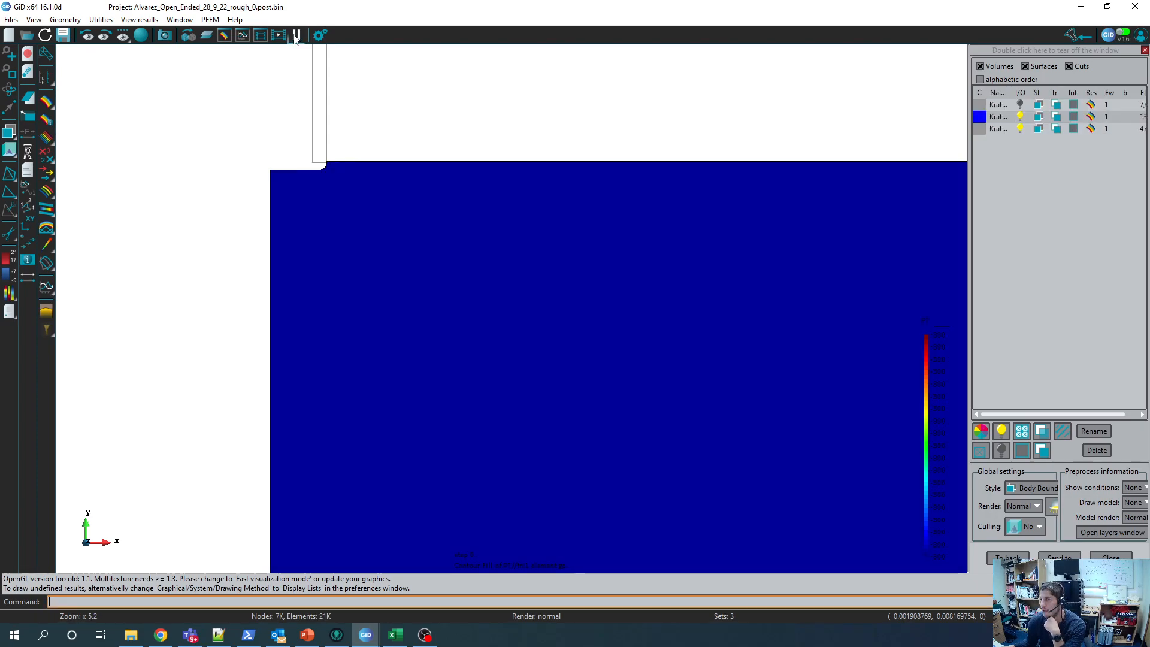
{"action": "left_click", "coordinate": [296, 40]}
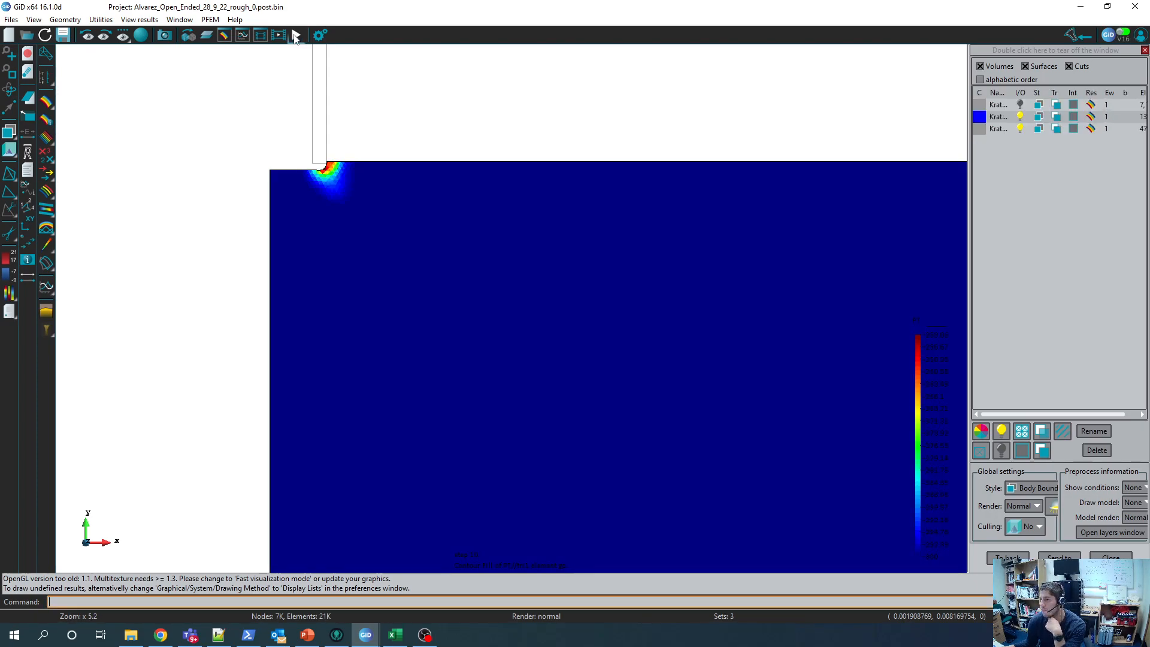
Step: Set the blue soil mesh set's style to show element edges and inspect the mesh with the PT contour at the pile tip
{"action": "scroll", "coordinate": [362, 241], "scroll_direction": "down", "scroll_amount": 4}
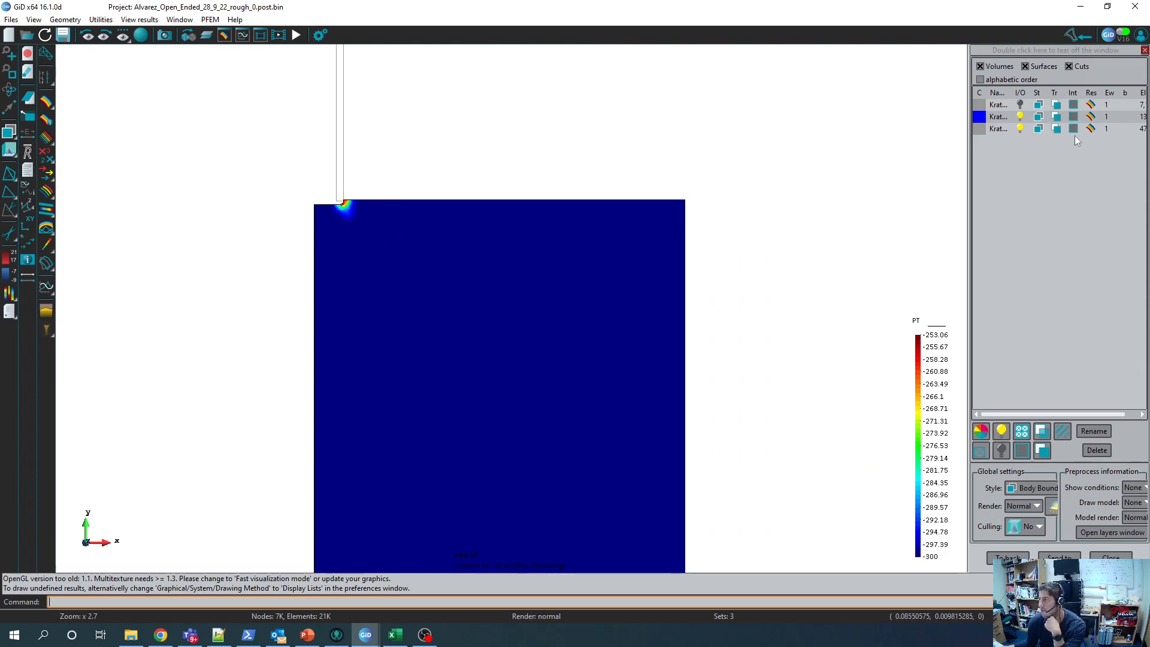
{"action": "right_click", "coordinate": [1032, 122]}
{"action": "left_click", "coordinate": [1038, 116]}
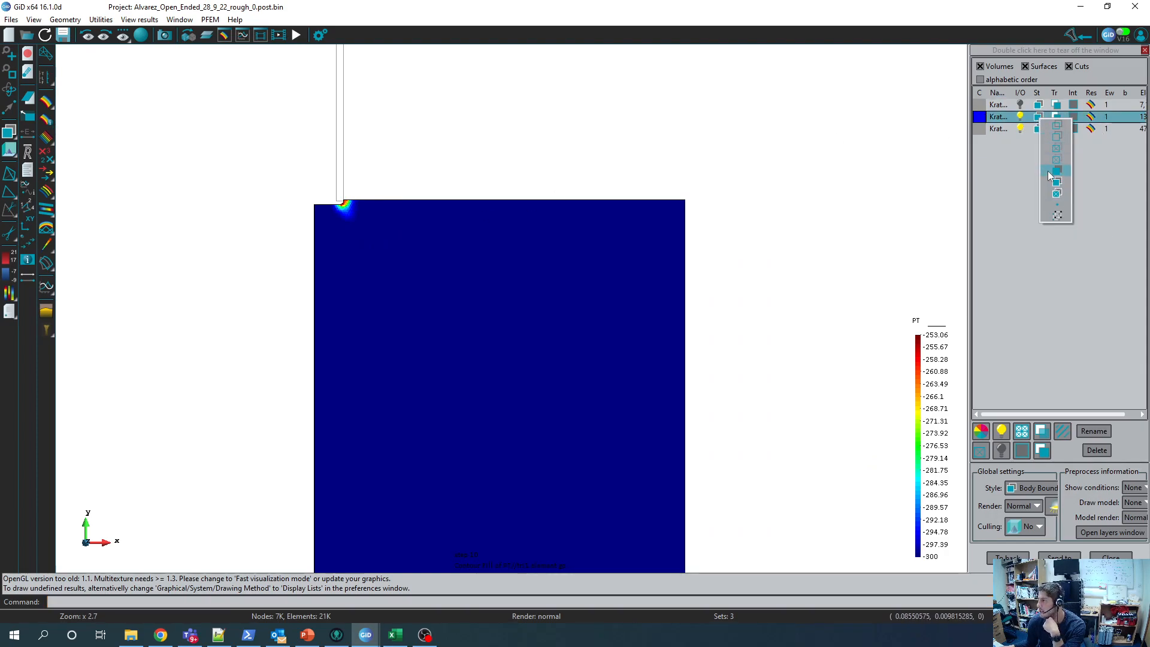
{"action": "left_click", "coordinate": [1057, 193]}
{"action": "scroll", "coordinate": [329, 223], "scroll_direction": "up", "scroll_amount": 5}
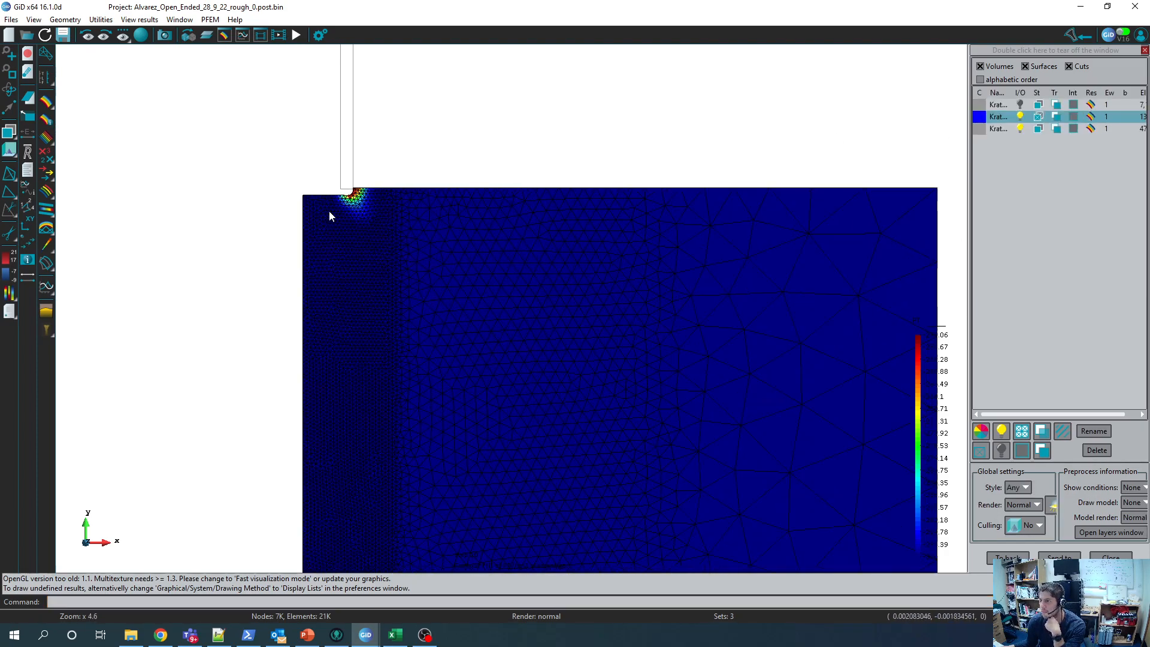
{"action": "scroll", "coordinate": [329, 210], "scroll_direction": "up", "scroll_amount": 6}
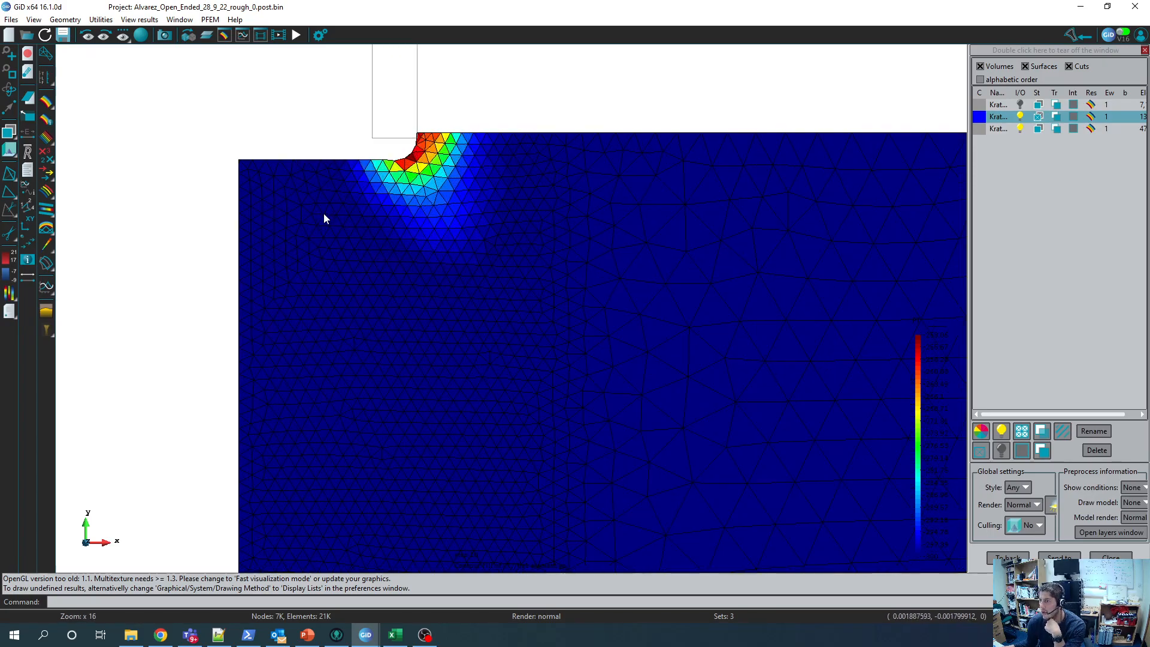
{"action": "scroll", "coordinate": [323, 219], "scroll_direction": "down", "scroll_amount": 5}
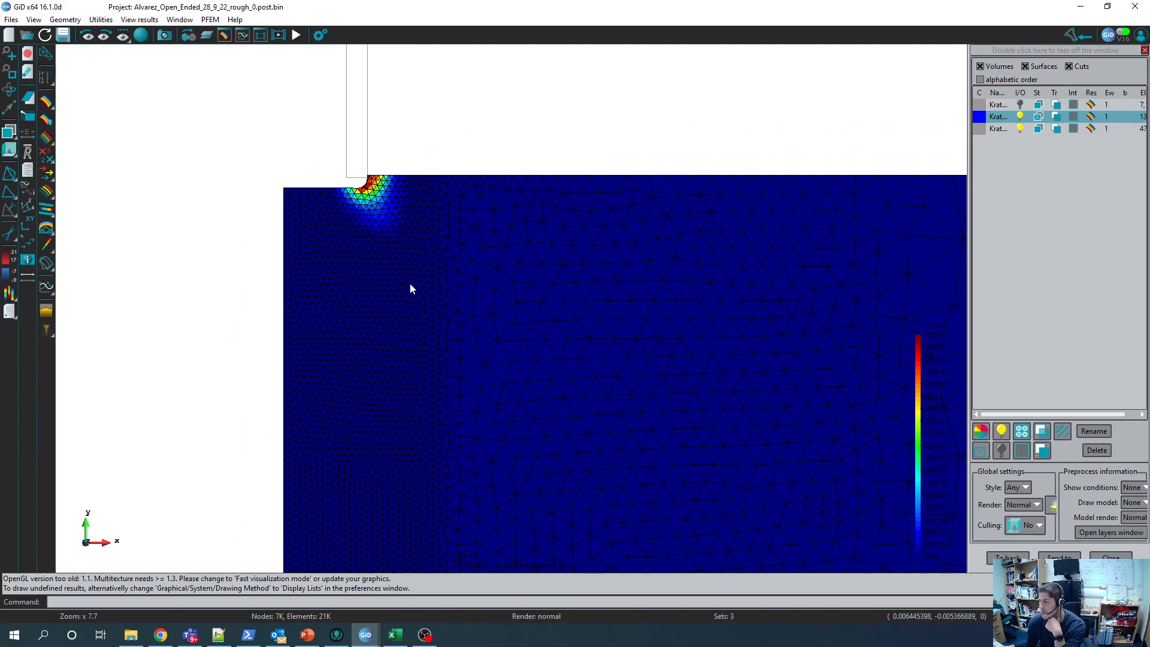
{"action": "scroll", "coordinate": [390, 274], "scroll_direction": "up", "scroll_amount": 2}
{"action": "scroll", "coordinate": [386, 275], "scroll_direction": "down", "scroll_amount": 8}
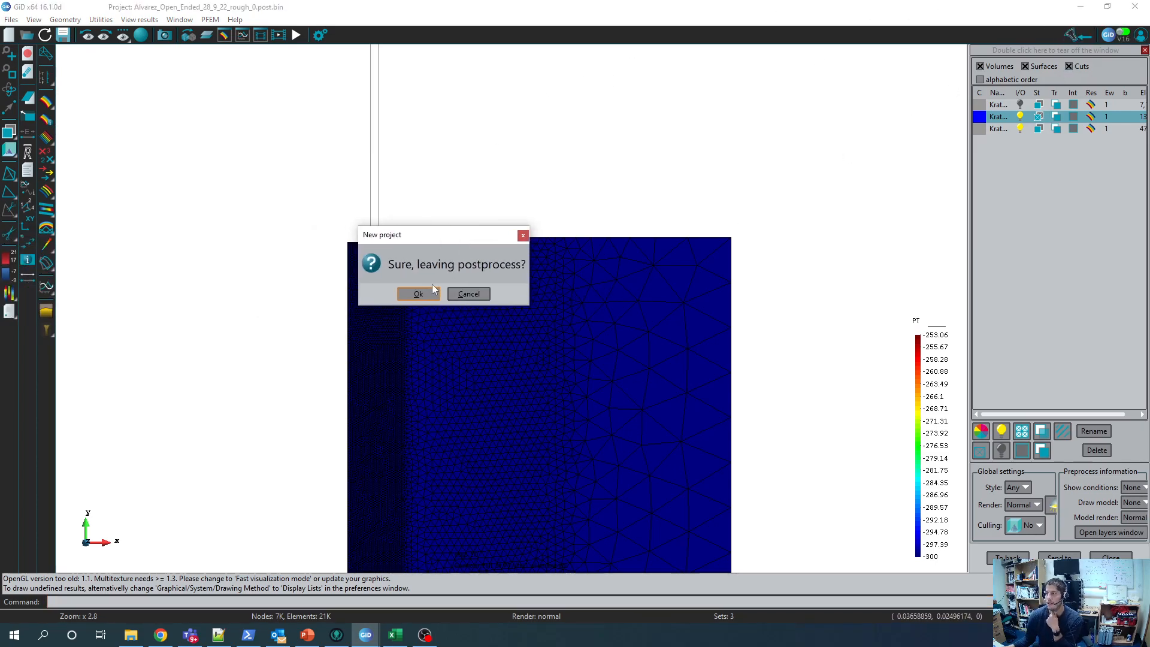
Step: Leave postprocessing and terminate the running Alvarez_Open_Ended_28_9_22_rough calculation
{"action": "left_click", "coordinate": [416, 294]}
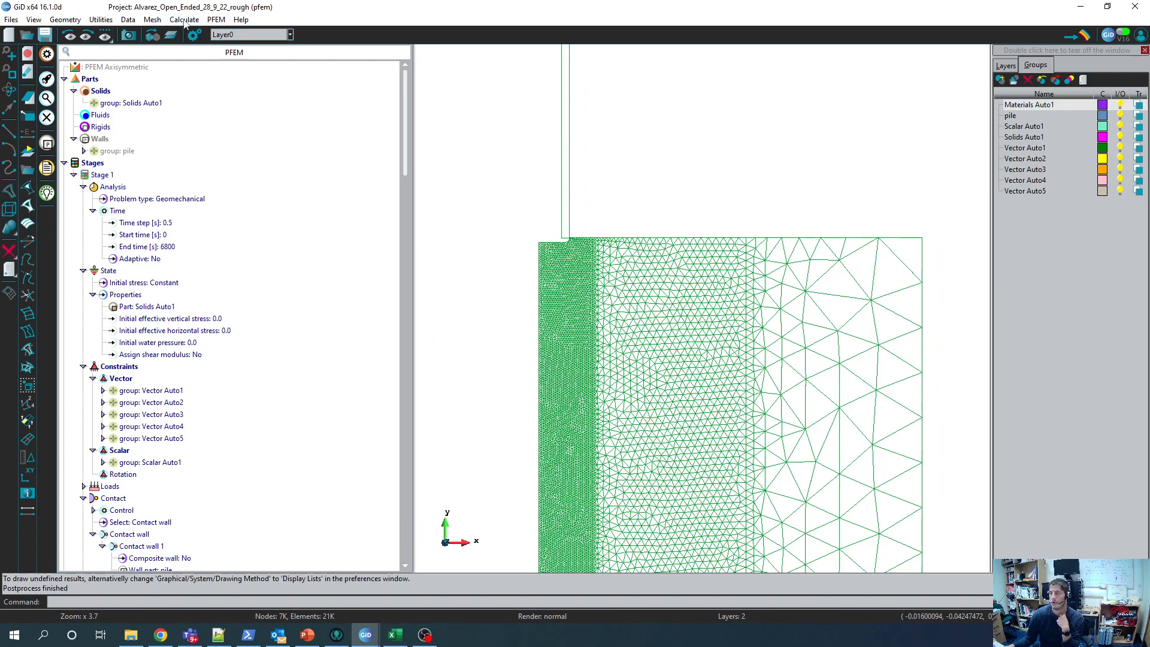
{"action": "left_click", "coordinate": [184, 22]}
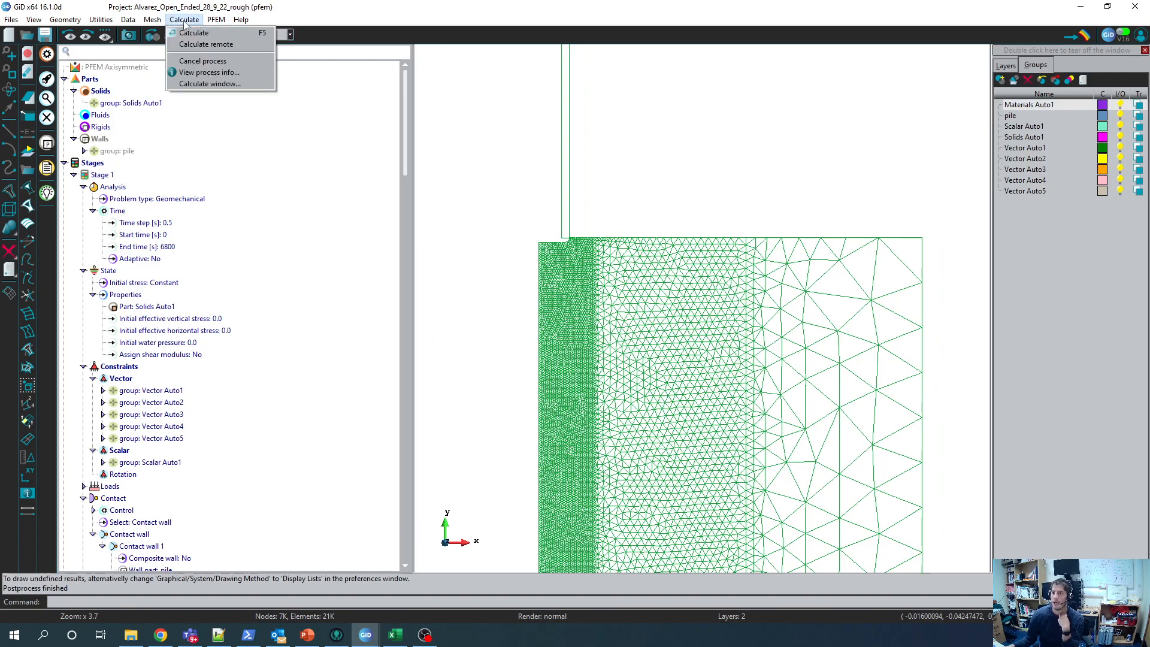
{"action": "left_click", "coordinate": [193, 73]}
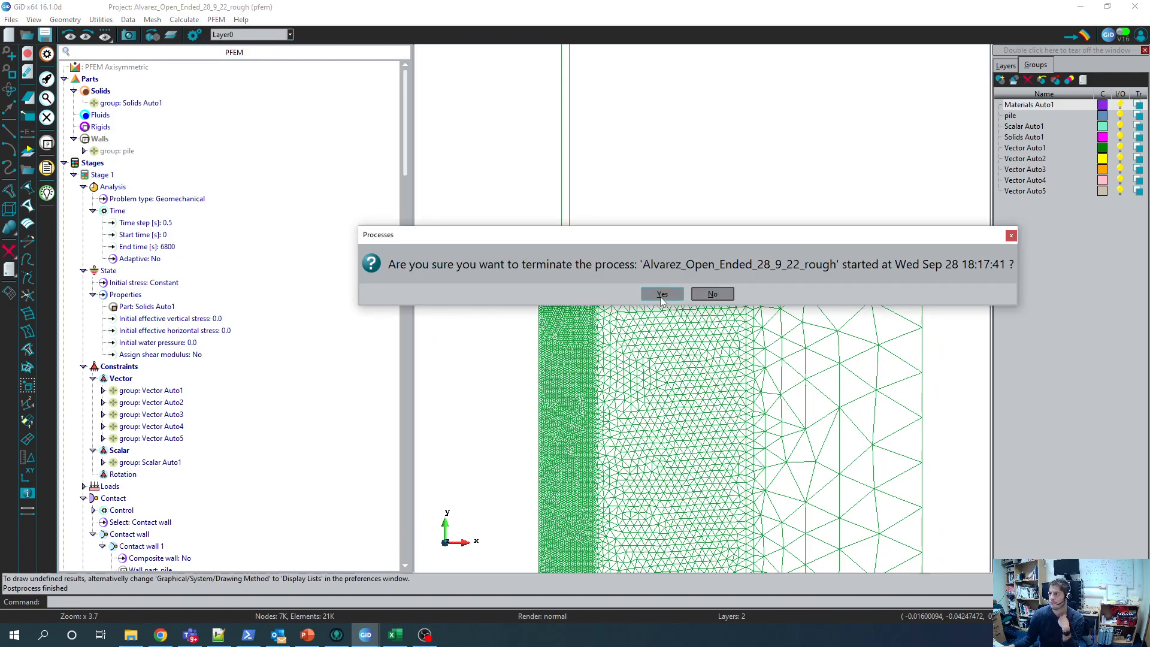
{"action": "left_click", "coordinate": [662, 294]}
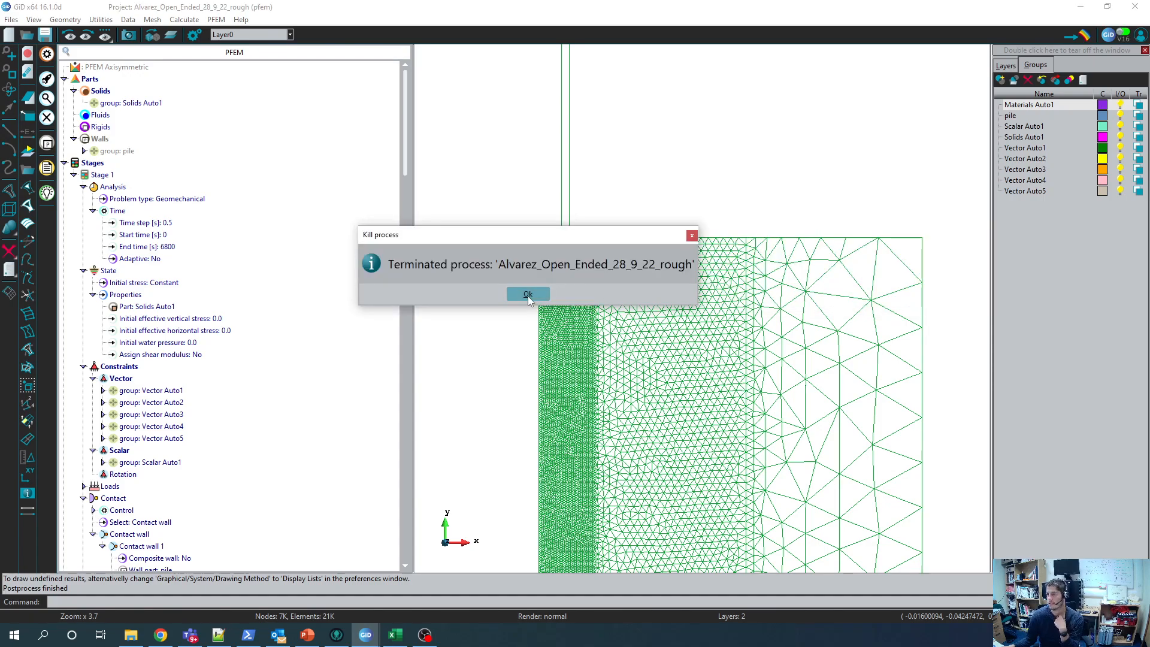
{"action": "left_click", "coordinate": [527, 294]}
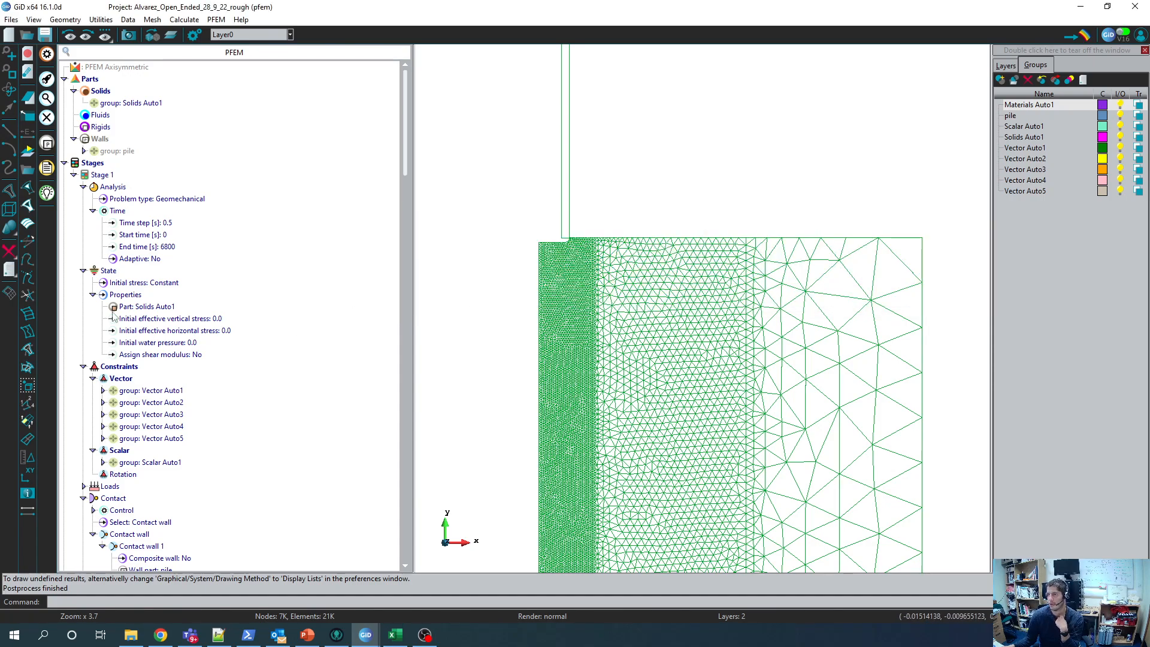
Step: Switch the model display from the mesh to the geometry and frame the soil zones below the pile
{"action": "left_click", "coordinate": [11, 294]}
{"action": "scroll", "coordinate": [532, 270], "scroll_direction": "down", "scroll_amount": 9}
{"action": "scroll", "coordinate": [529, 365], "scroll_direction": "up", "scroll_amount": 4}
{"action": "scroll", "coordinate": [529, 370], "scroll_direction": "up", "scroll_amount": 4}
{"action": "scroll", "coordinate": [519, 303], "scroll_direction": "down", "scroll_amount": 2}
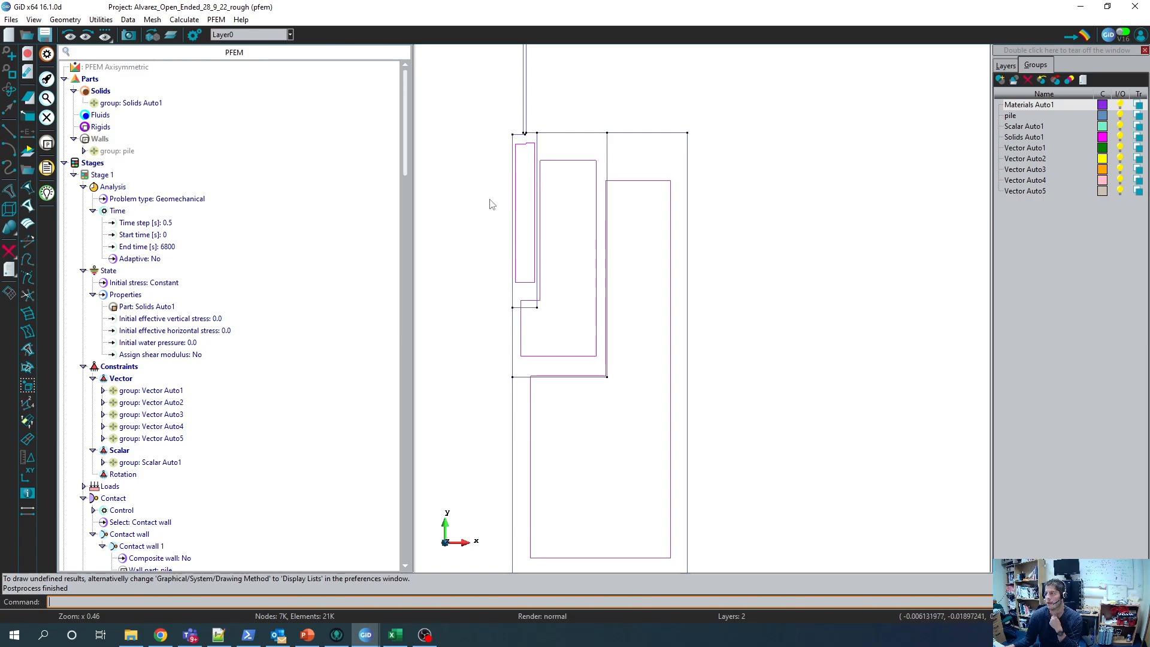
Step: Move the lower corner point of the innermost soil zone on the symmetry axis to coordinates 0 -0.02
{"action": "left_click", "coordinate": [100, 20]}
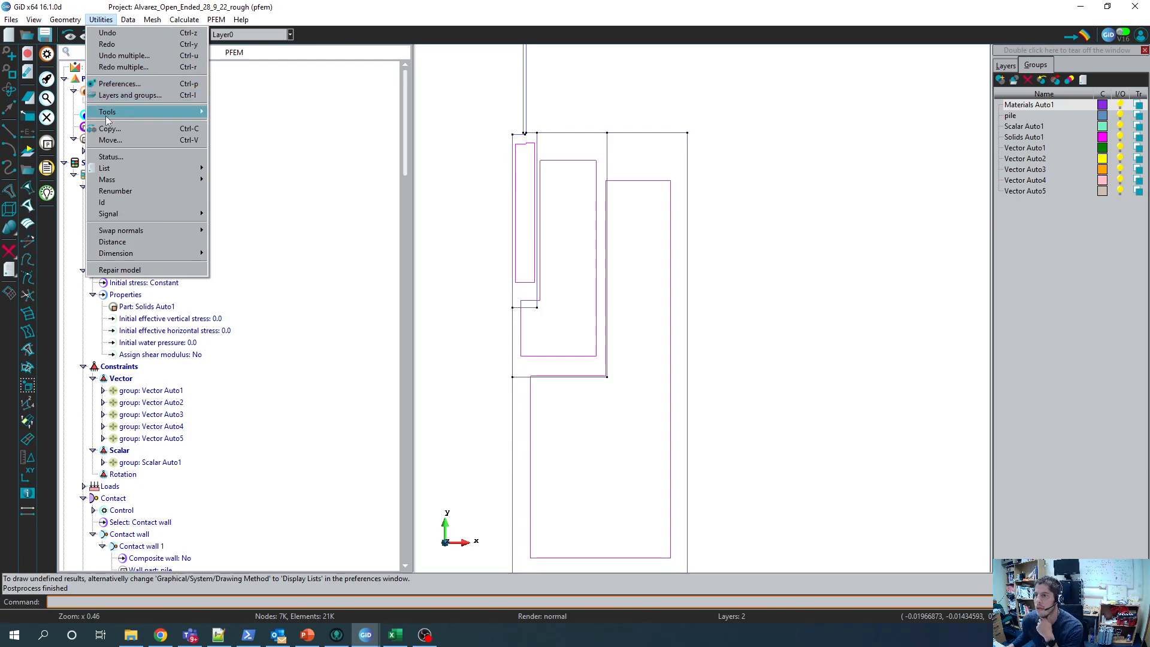
{"action": "mouse_move", "coordinate": [106, 114]}
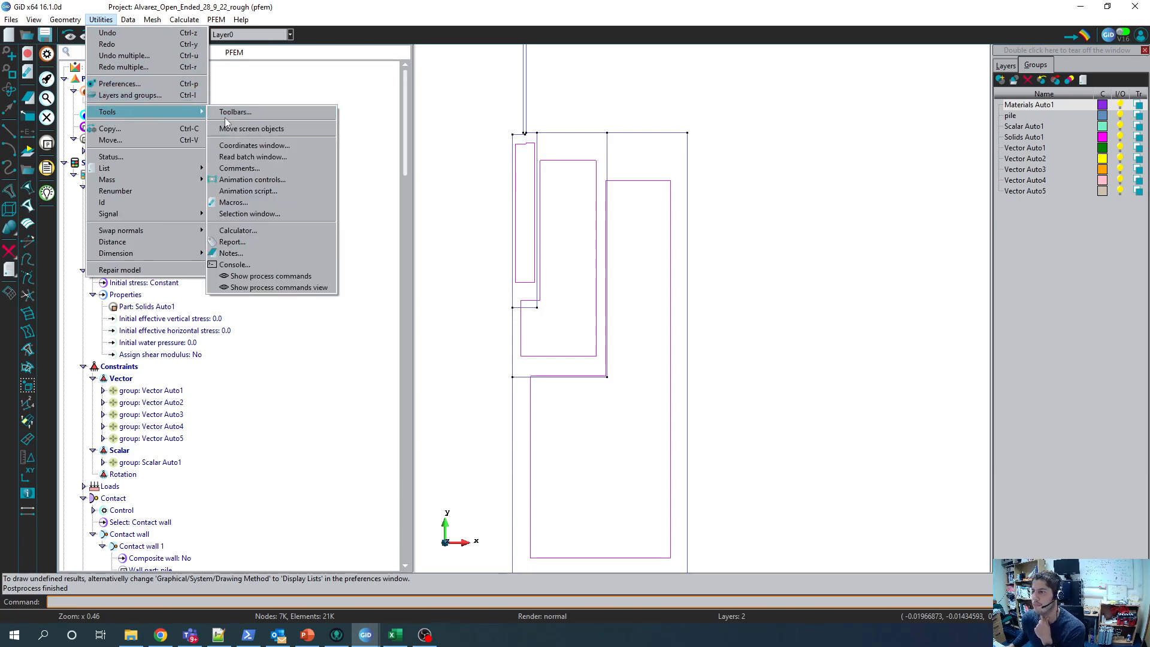
{"action": "mouse_move", "coordinate": [72, 20]}
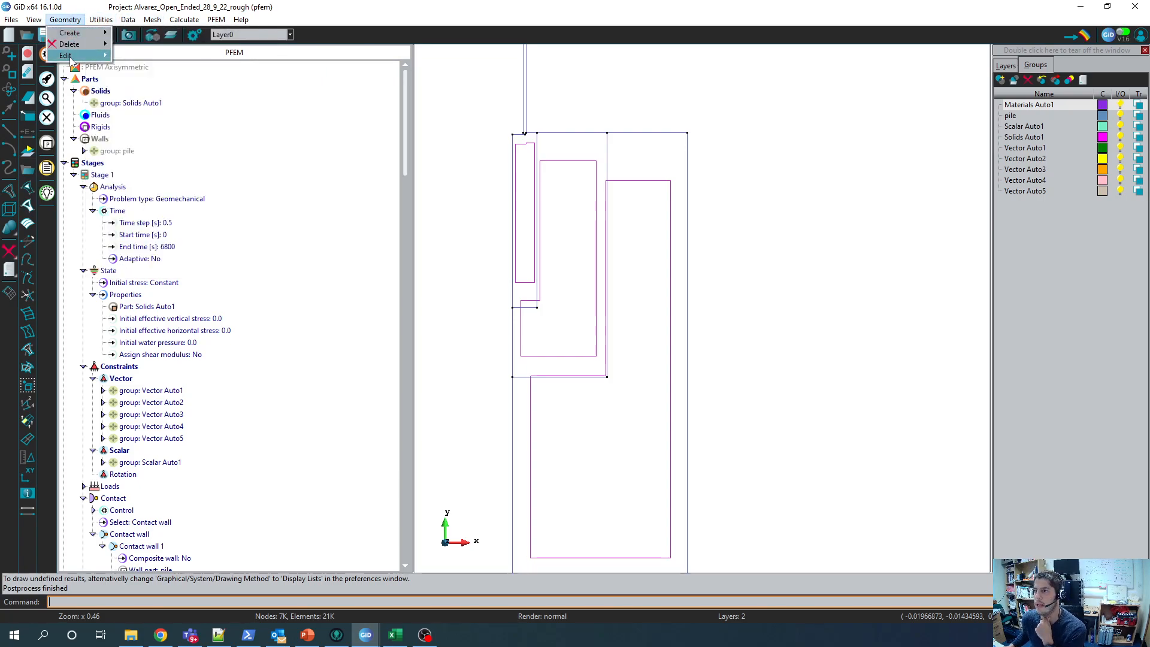
{"action": "mouse_move", "coordinate": [72, 55]}
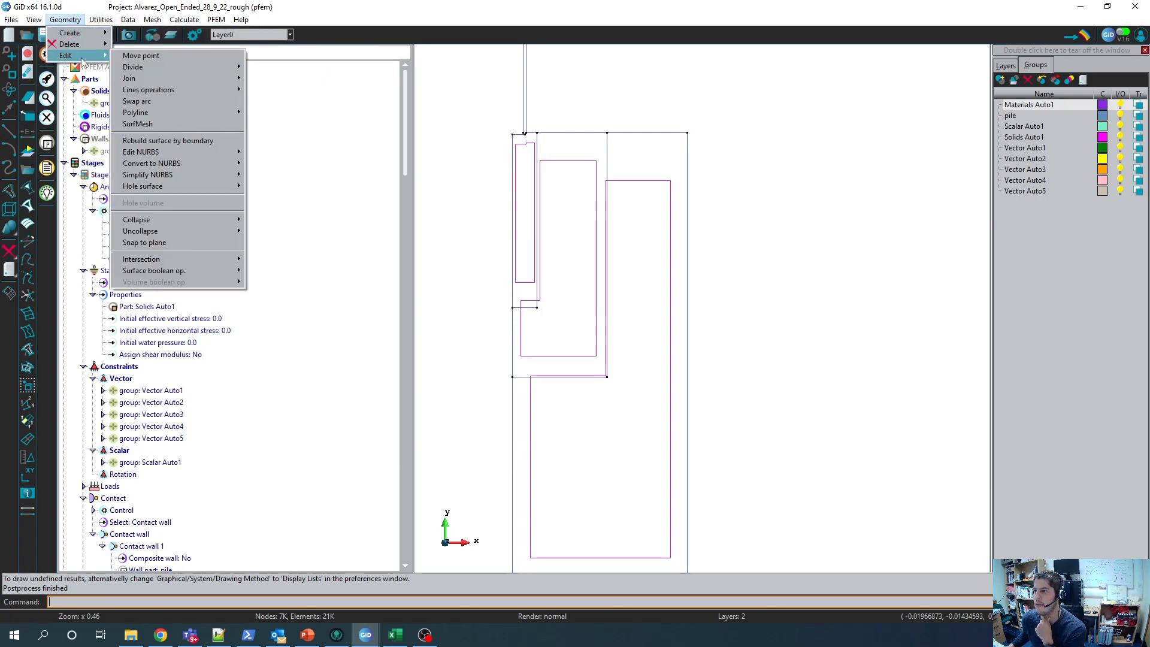
{"action": "left_click", "coordinate": [170, 56]}
{"action": "left_click", "coordinate": [512, 307]}
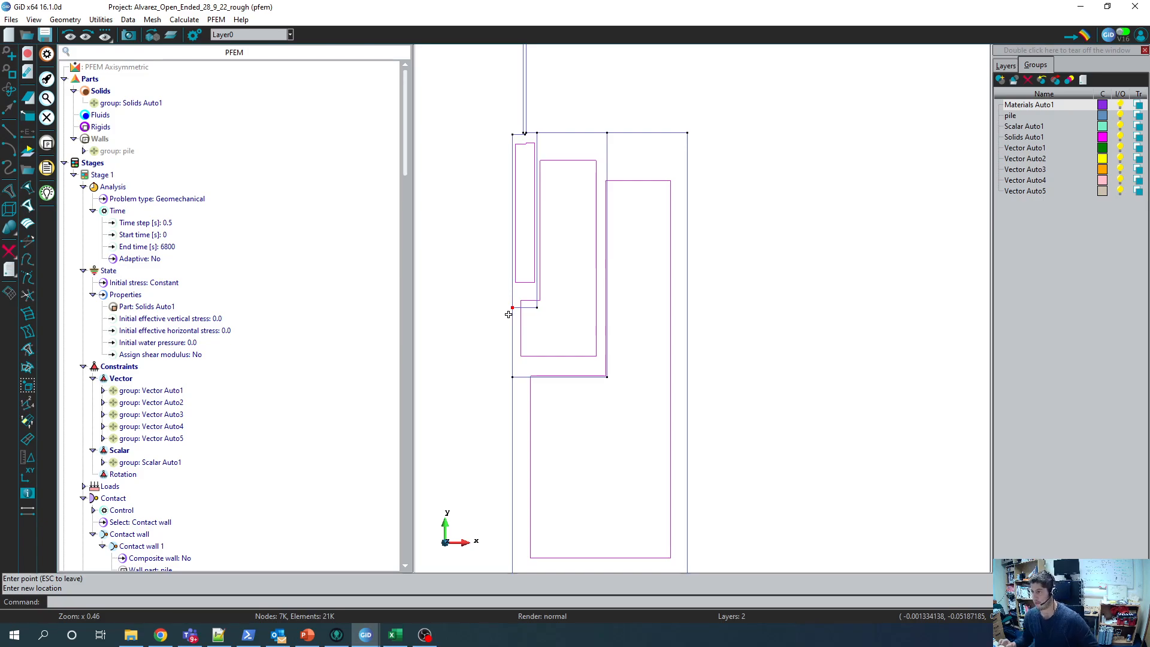
{"action": "type", "text": "0"}
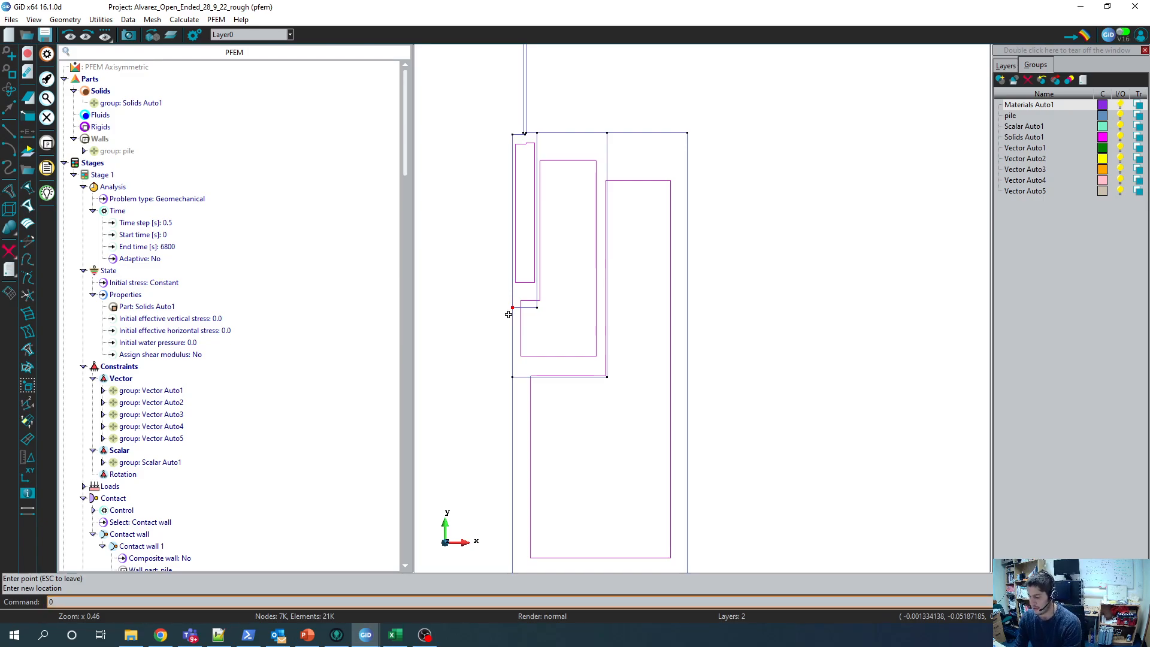
{"action": "type", "text": " 0"}
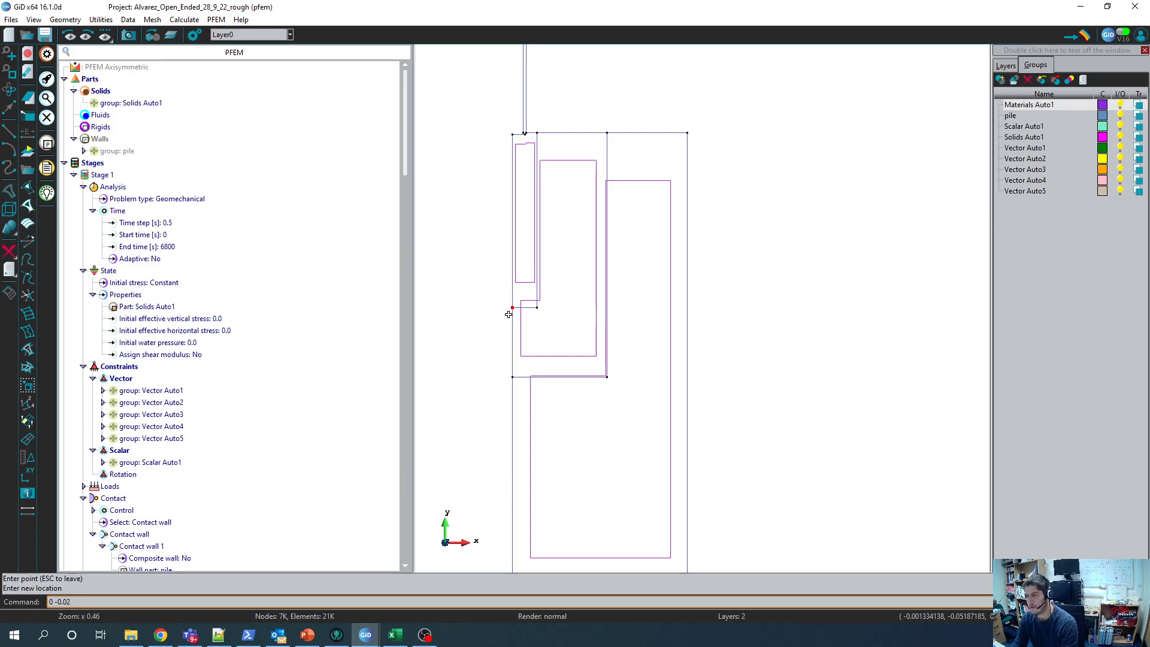
{"action": "key", "text": "Return"}
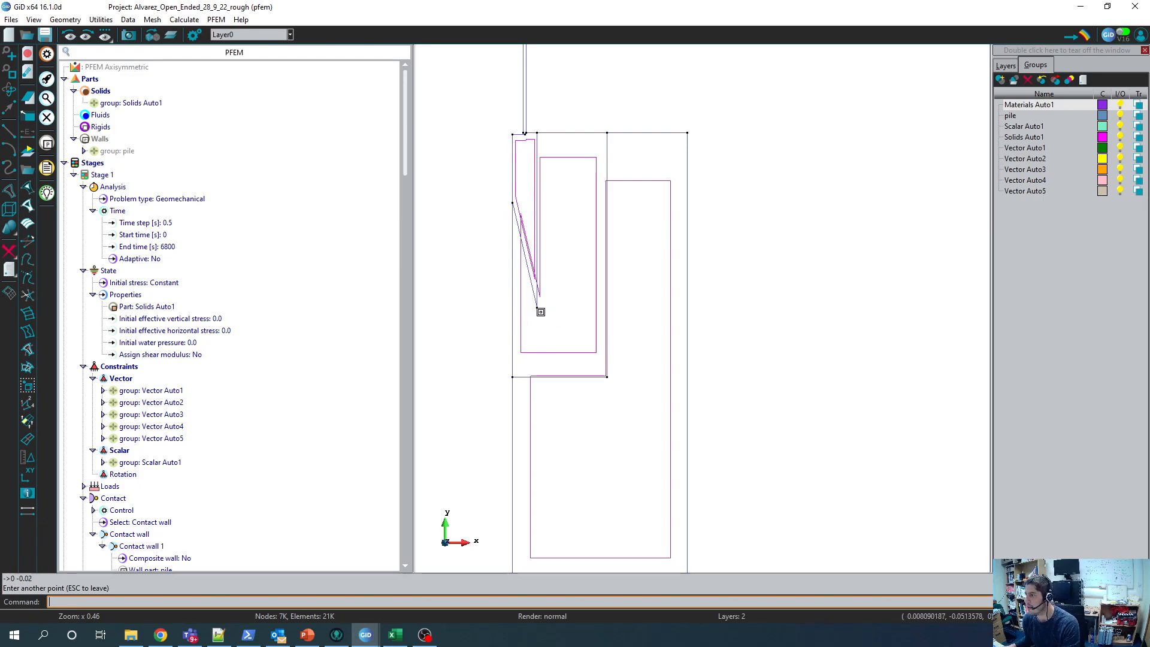
Step: Move the innermost soil zone's lower outer corner point to coordinates 0.07 -0.02
{"action": "left_click", "coordinate": [536, 307]}
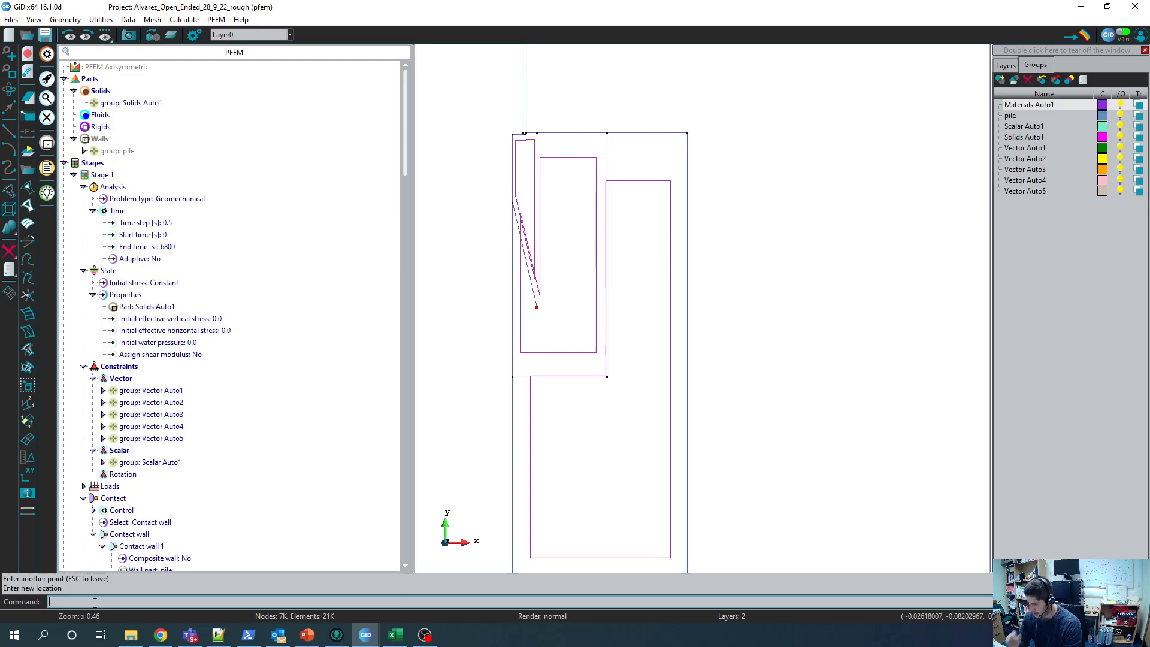
{"action": "type", "text": ".07"}
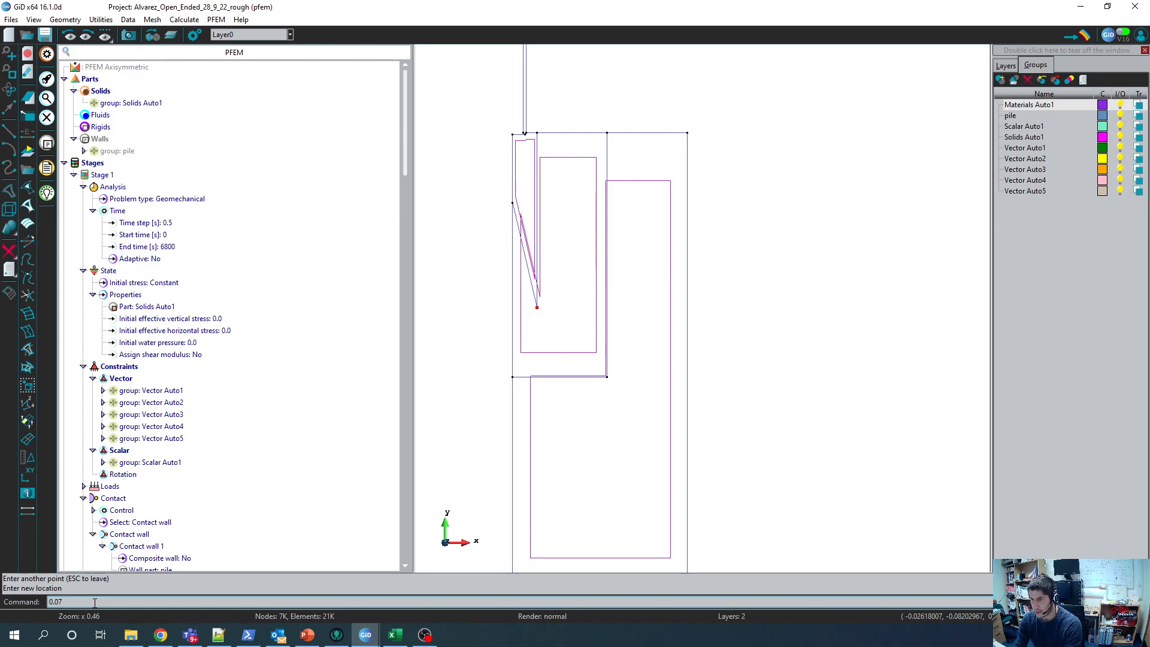
{"action": "type", "text": " -0.02"}
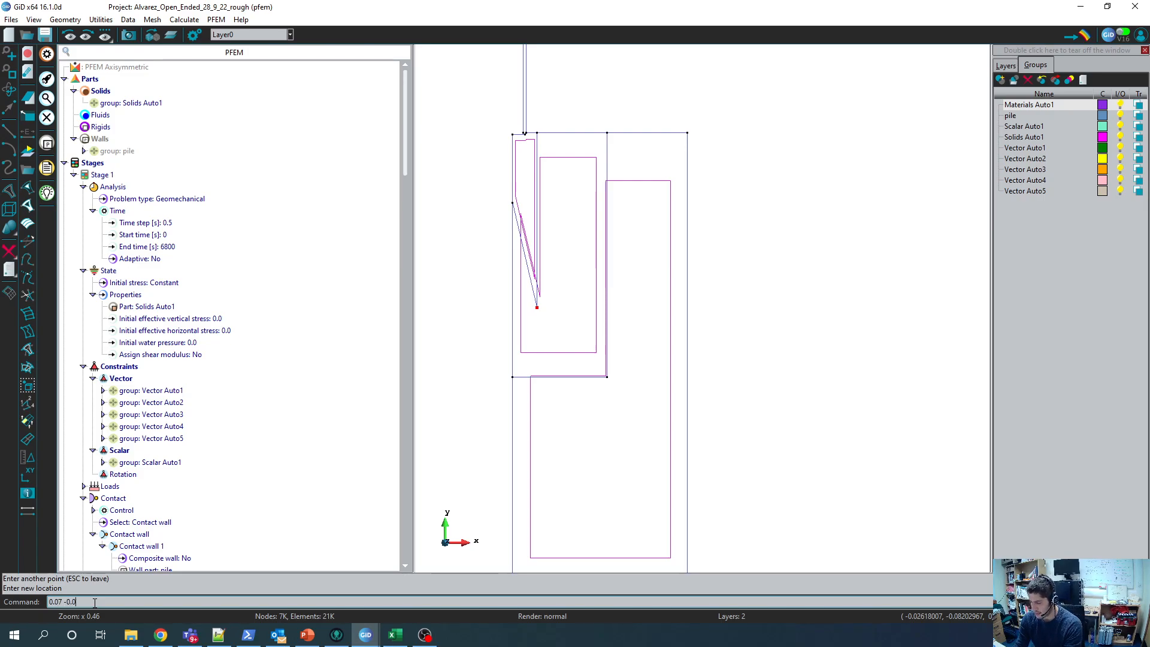
{"action": "key", "text": "Return"}
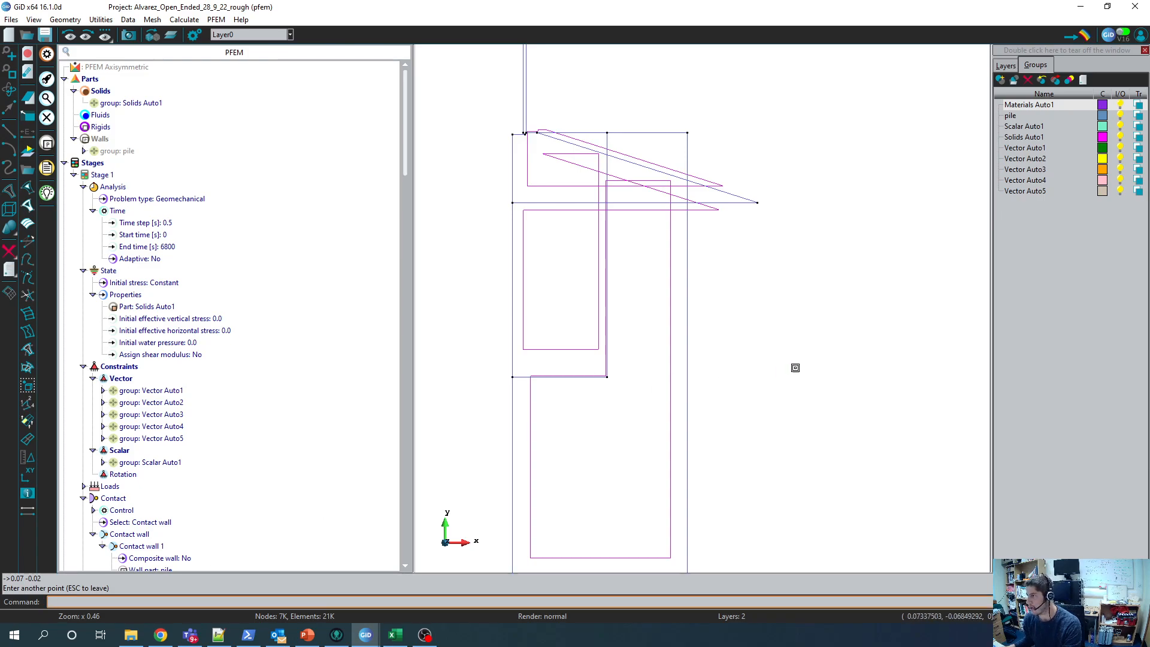
Step: Relocate the misplaced outer corner point of the innermost soil zone to 0.007 -0.02 and finish moving points
{"action": "left_click", "coordinate": [757, 201]}
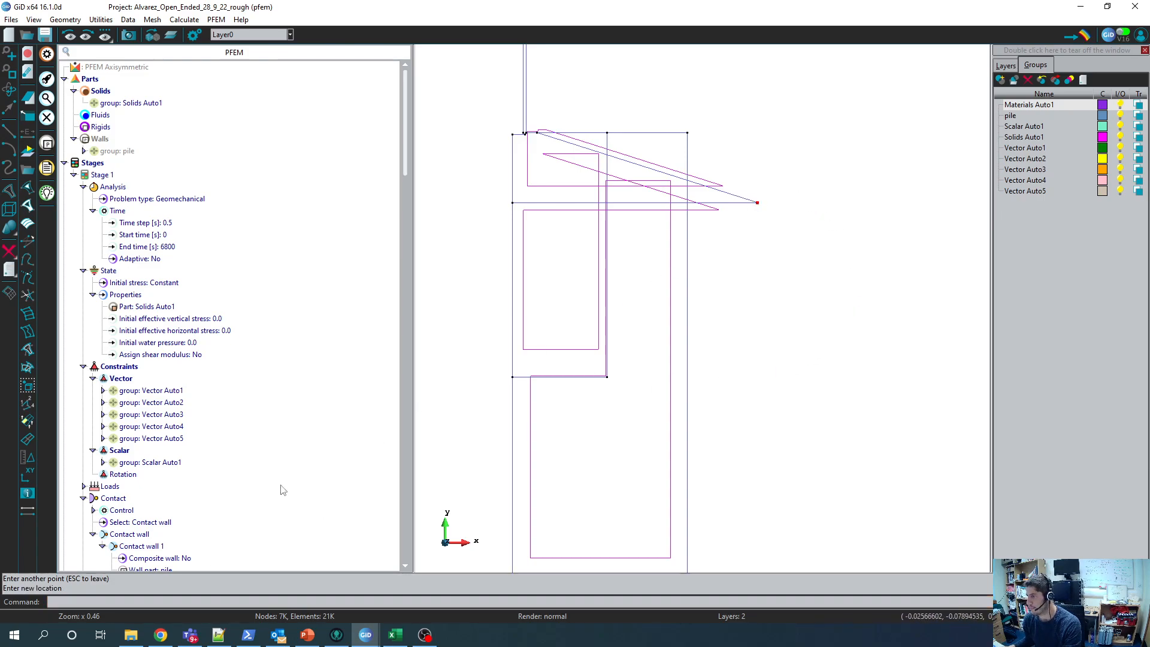
{"action": "left_click", "coordinate": [72, 603]}
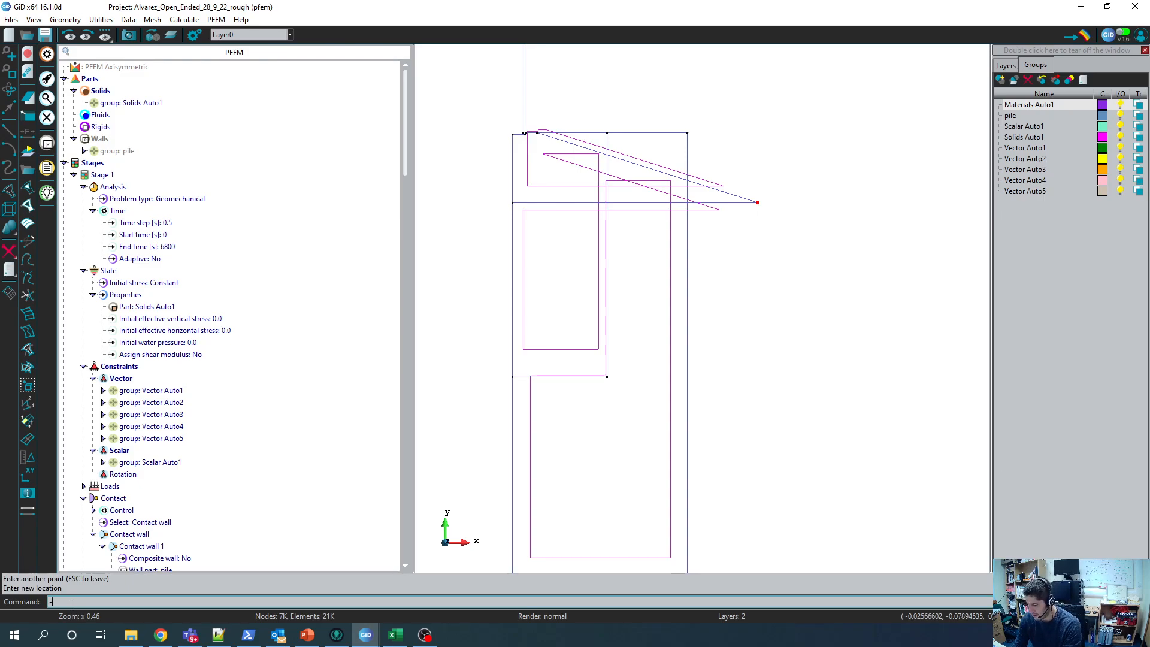
{"action": "type", "text": "0.00"}
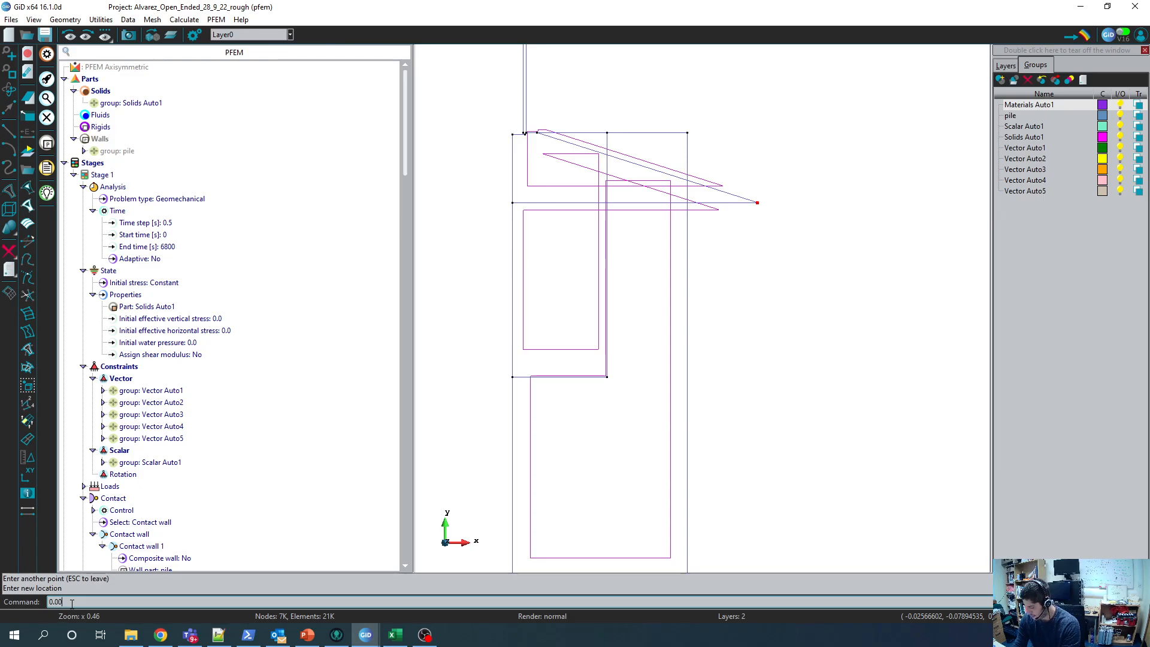
{"action": "type", "text": "7"}
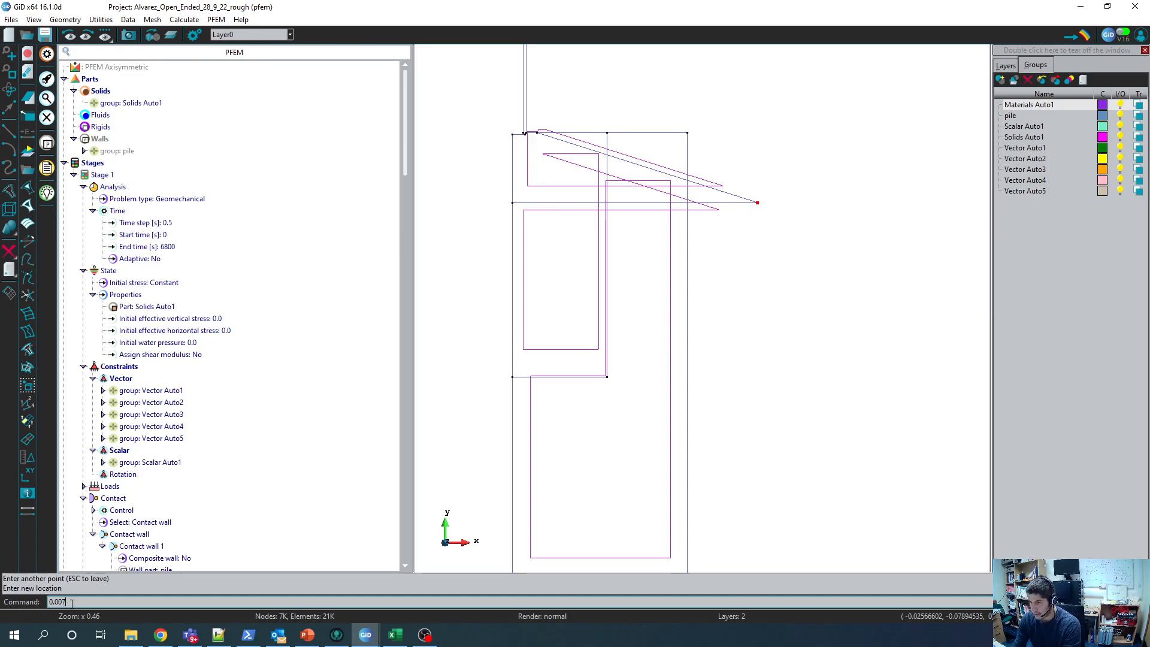
{"action": "type", "text": " -0"}
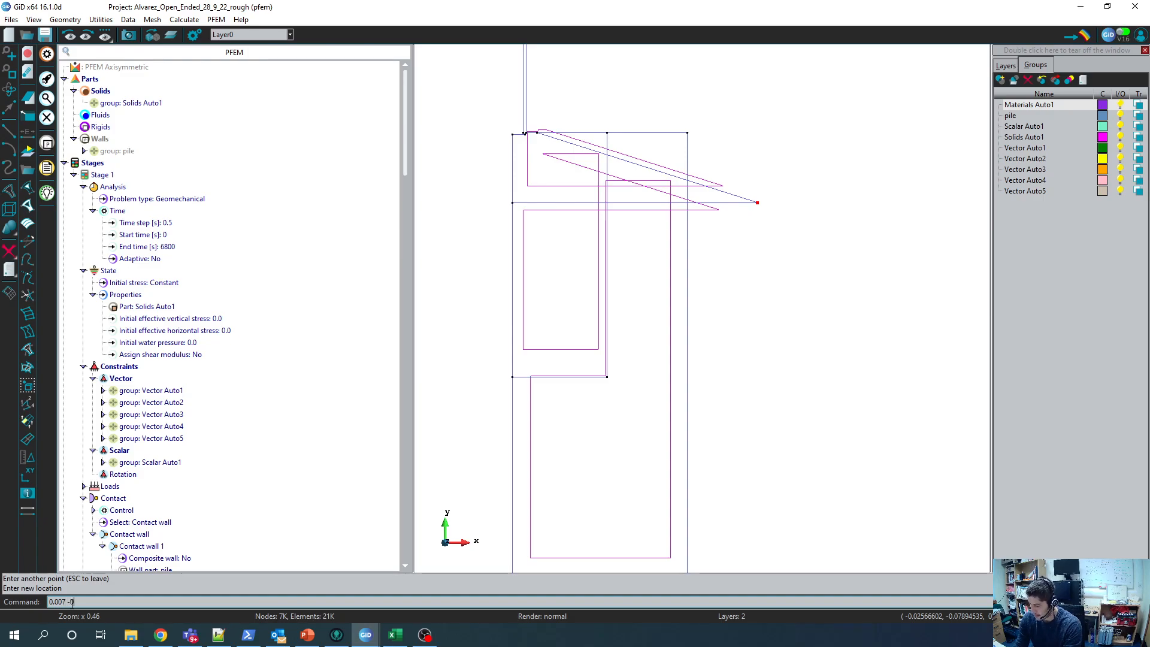
{"action": "type", "text": ".00"}
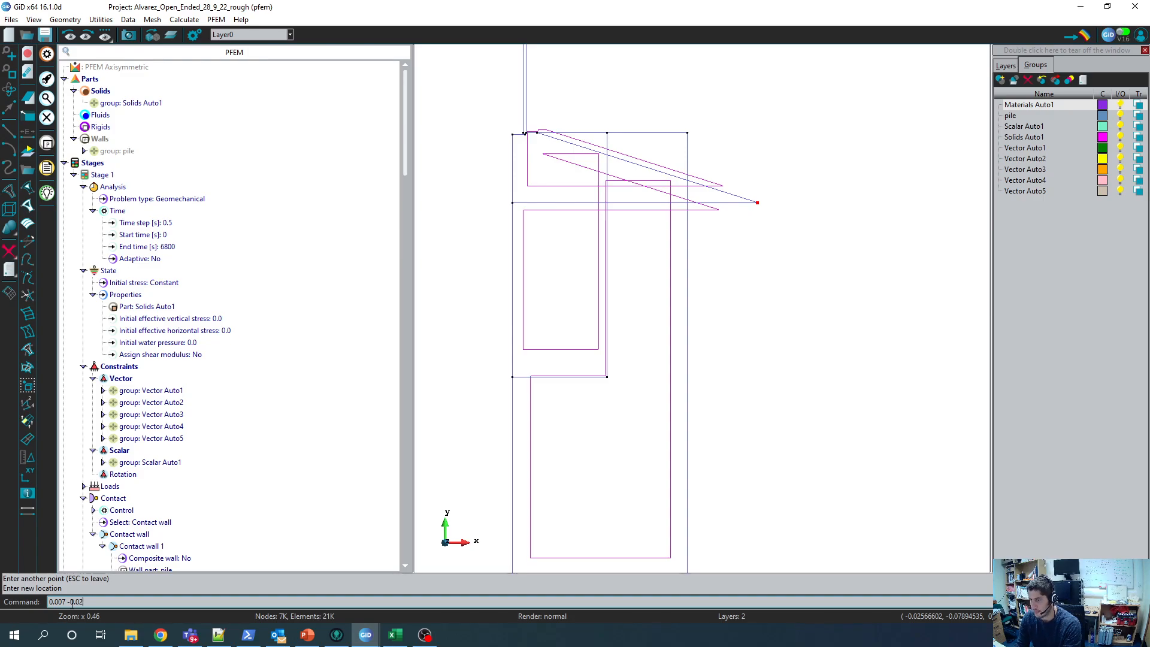
{"action": "key", "text": "Return"}
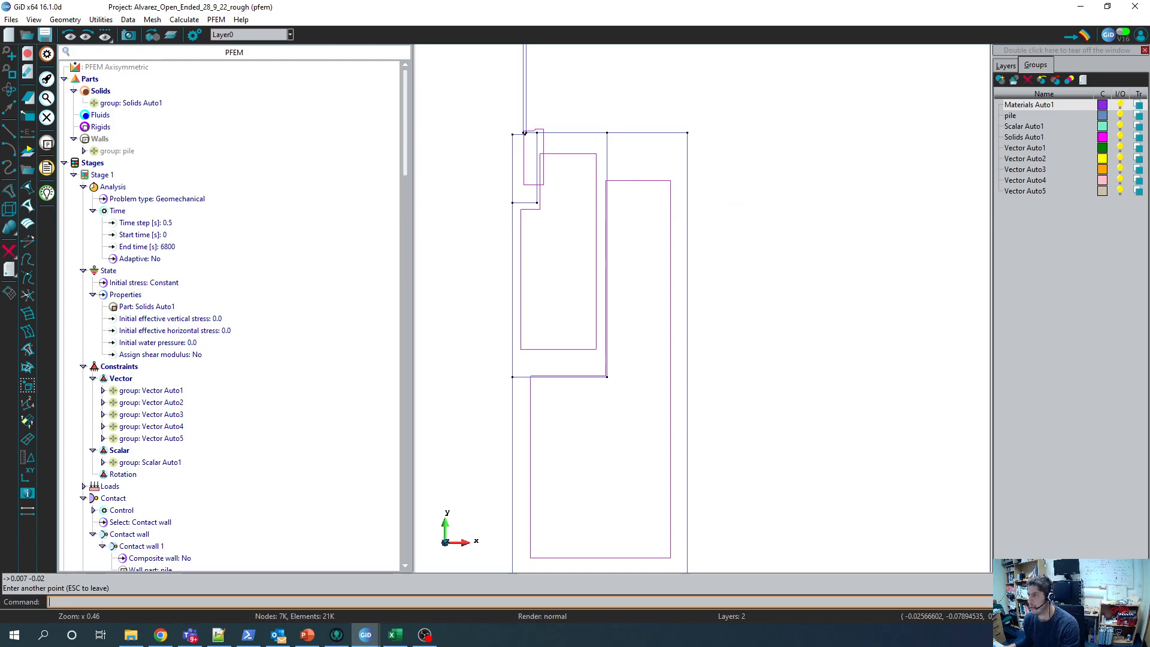
{"action": "scroll", "coordinate": [563, 125], "scroll_direction": "up", "scroll_amount": 9}
{"action": "scroll", "coordinate": [506, 223], "scroll_direction": "down", "scroll_amount": 8}
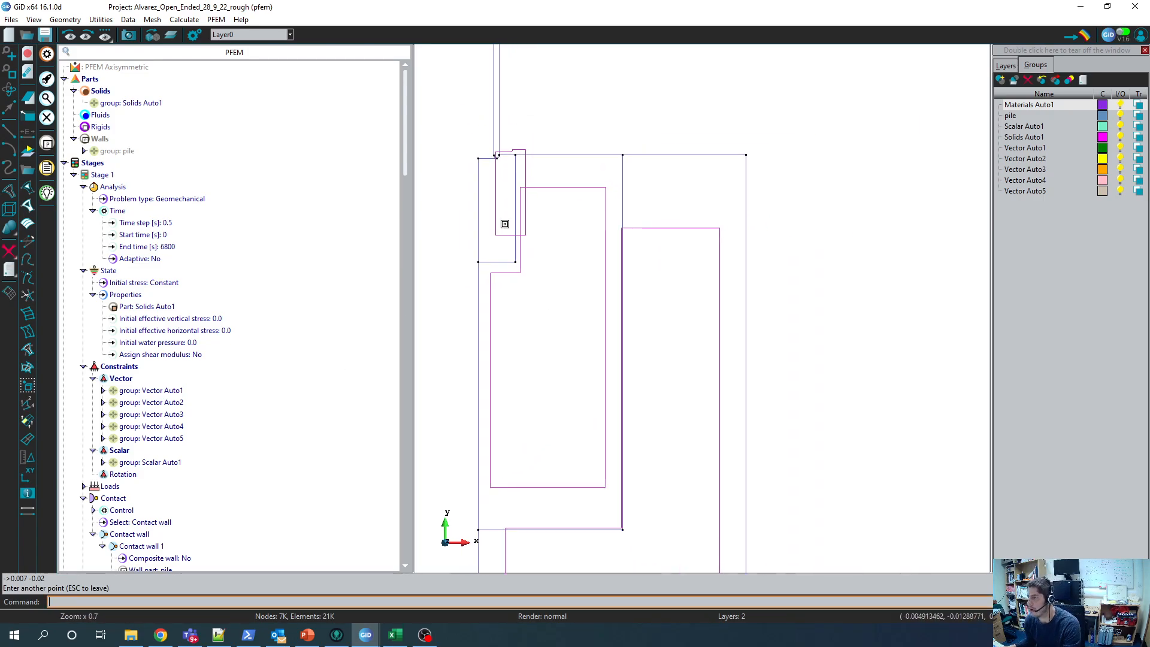
{"action": "key", "text": "Escape"}
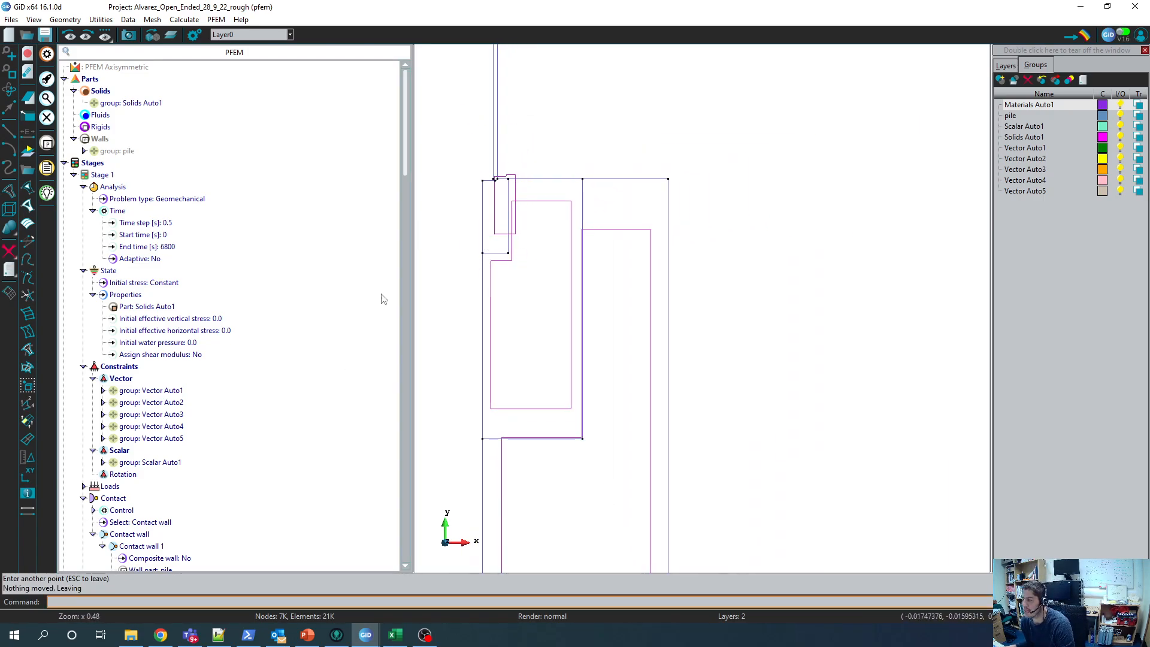
Step: Assign an unstructured mesh size of 0.003 to the intermediate soil surface surrounding the innermost zone
{"action": "left_click", "coordinate": [152, 19]}
{"action": "mouse_move", "coordinate": [163, 31]}
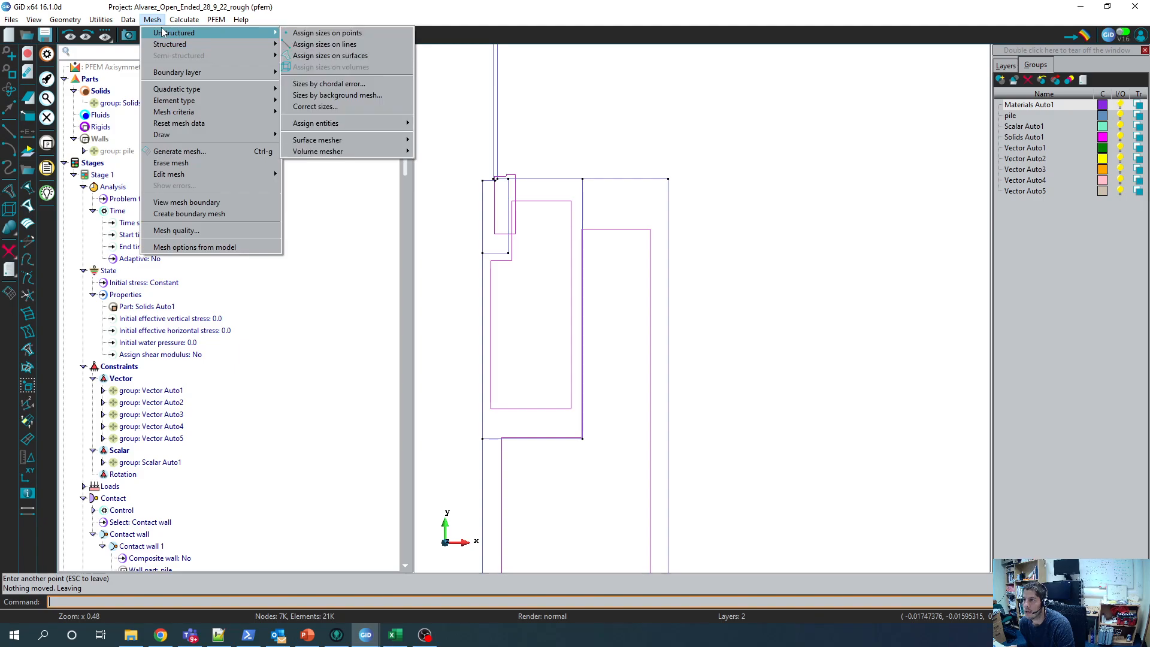
{"action": "left_click", "coordinate": [334, 57]}
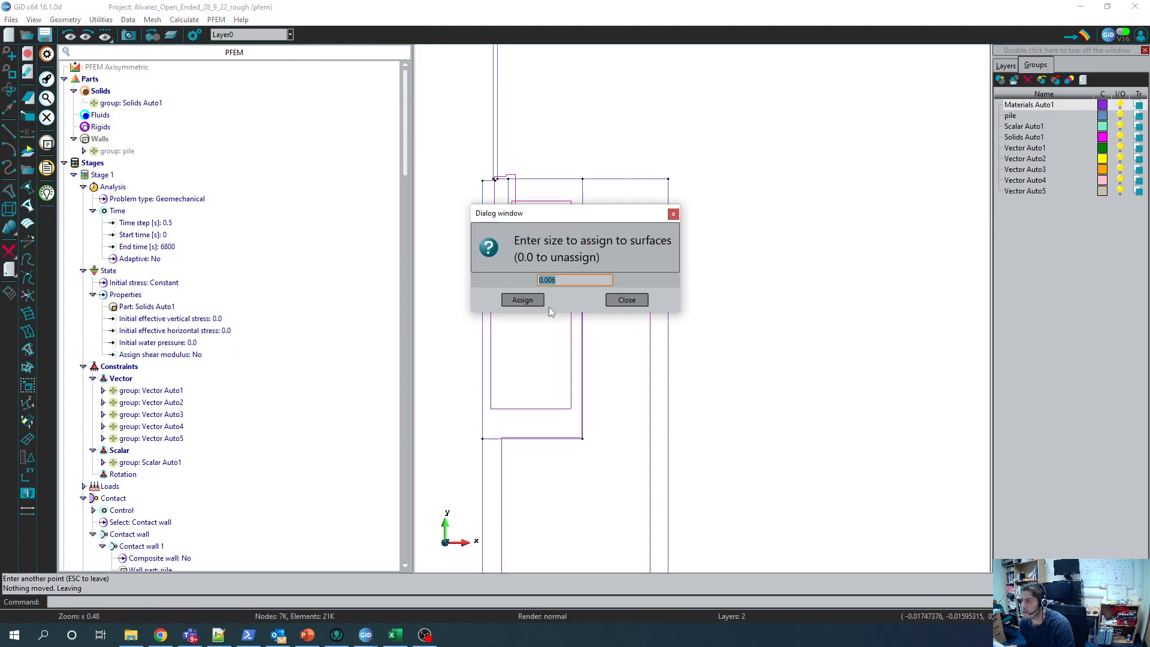
{"action": "type", "text": "0.003"}
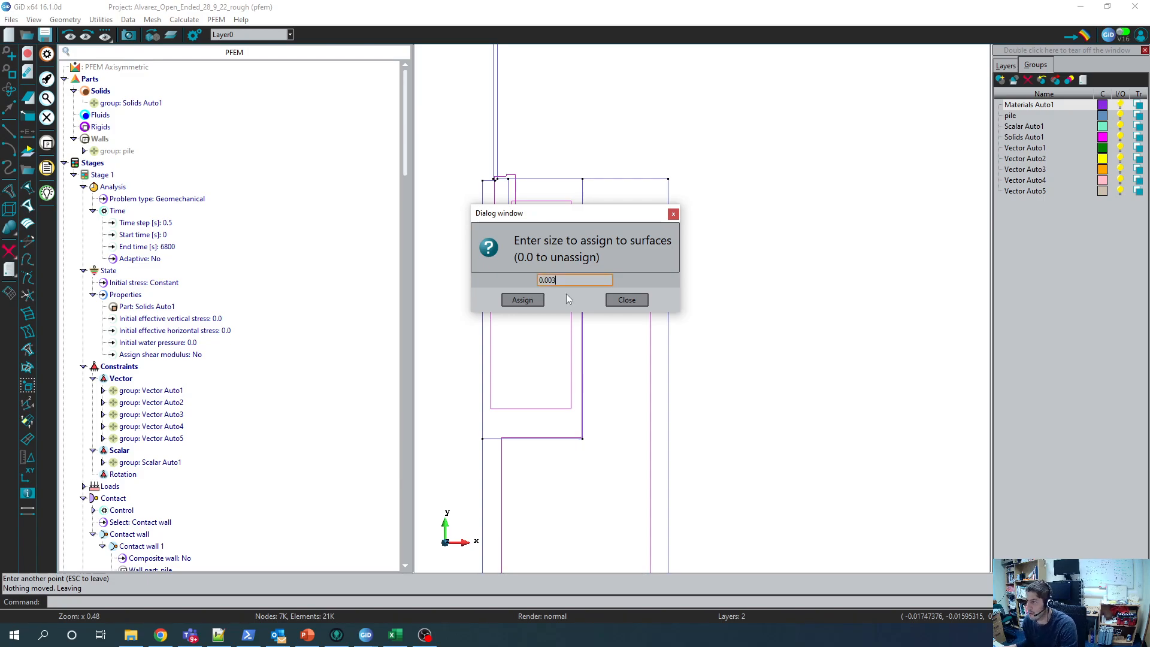
{"action": "left_click", "coordinate": [523, 299]}
{"action": "left_click", "coordinate": [561, 204]}
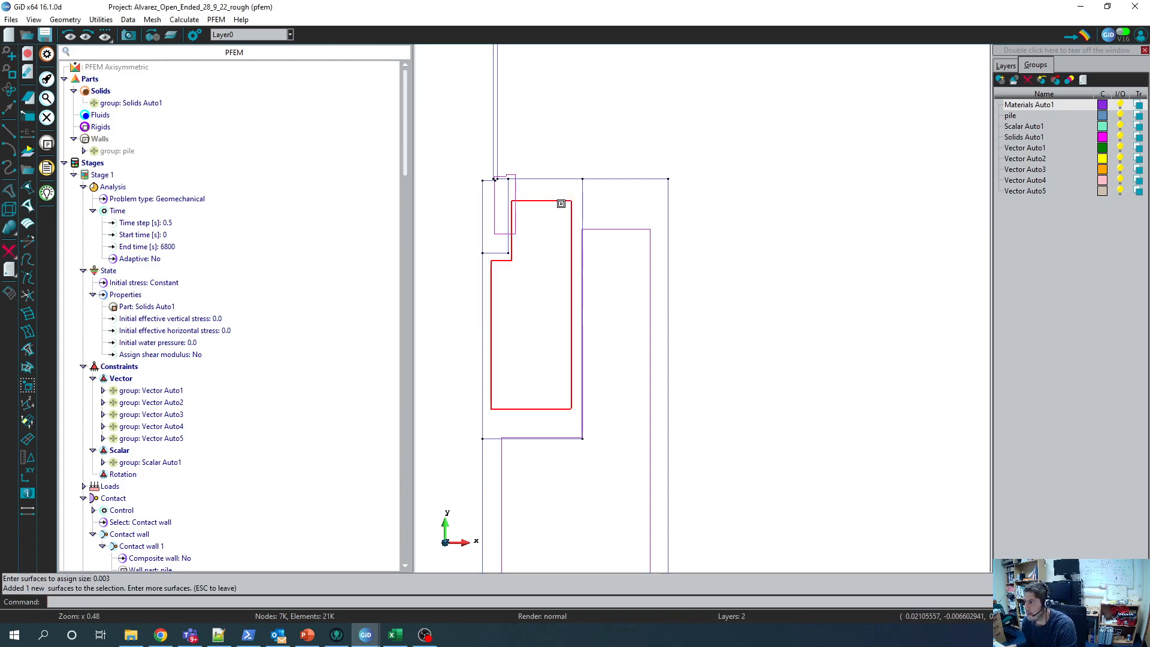
{"action": "key", "text": "Escape"}
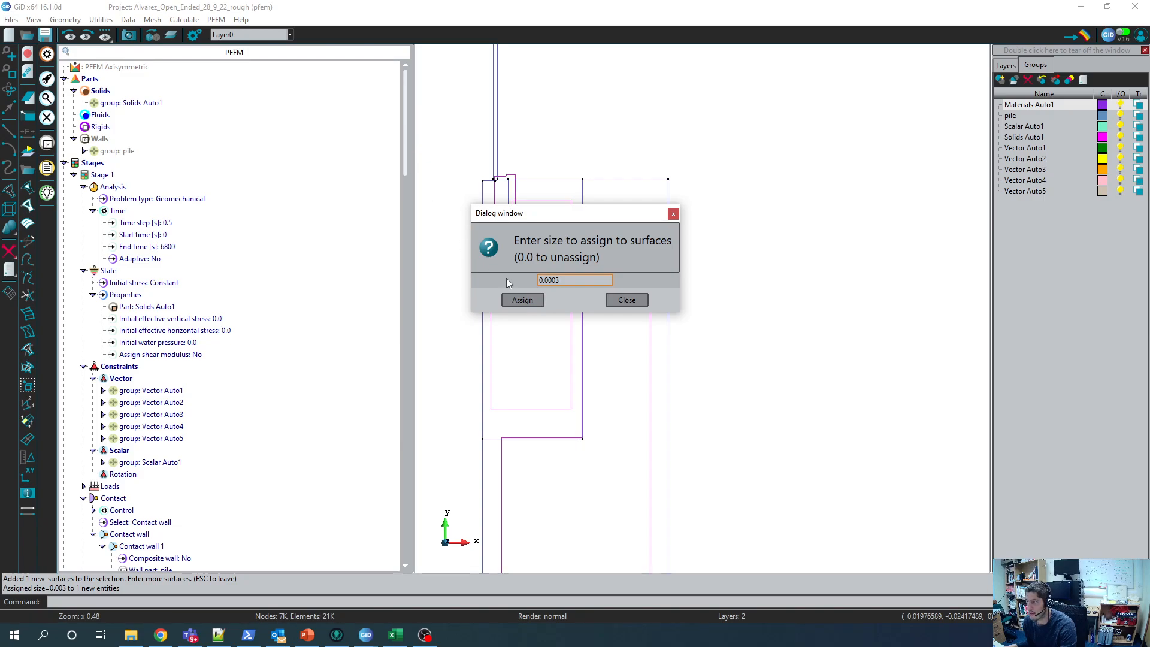
Step: Assign an unstructured mesh size of 0.0004 to the innermost soil surface below the pile tip and finish the size assignment
{"action": "key", "text": "BackSpace"}
{"action": "type", "text": "4"}
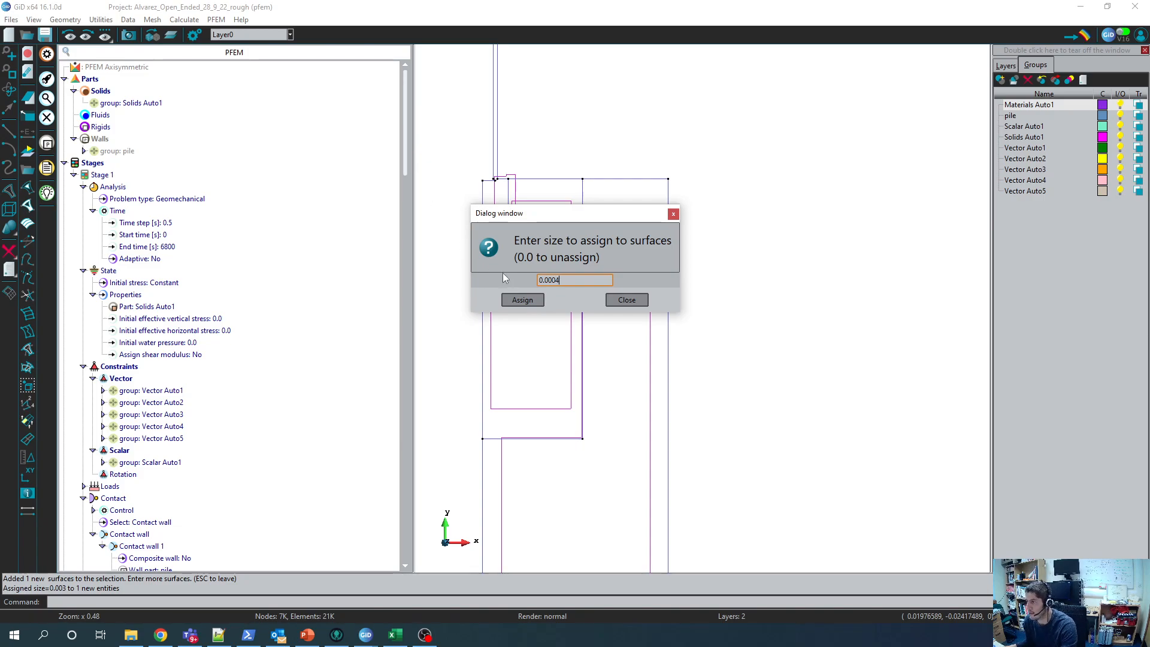
{"action": "left_click", "coordinate": [522, 300]}
{"action": "left_click", "coordinate": [498, 219]}
{"action": "key", "text": "Escape"}
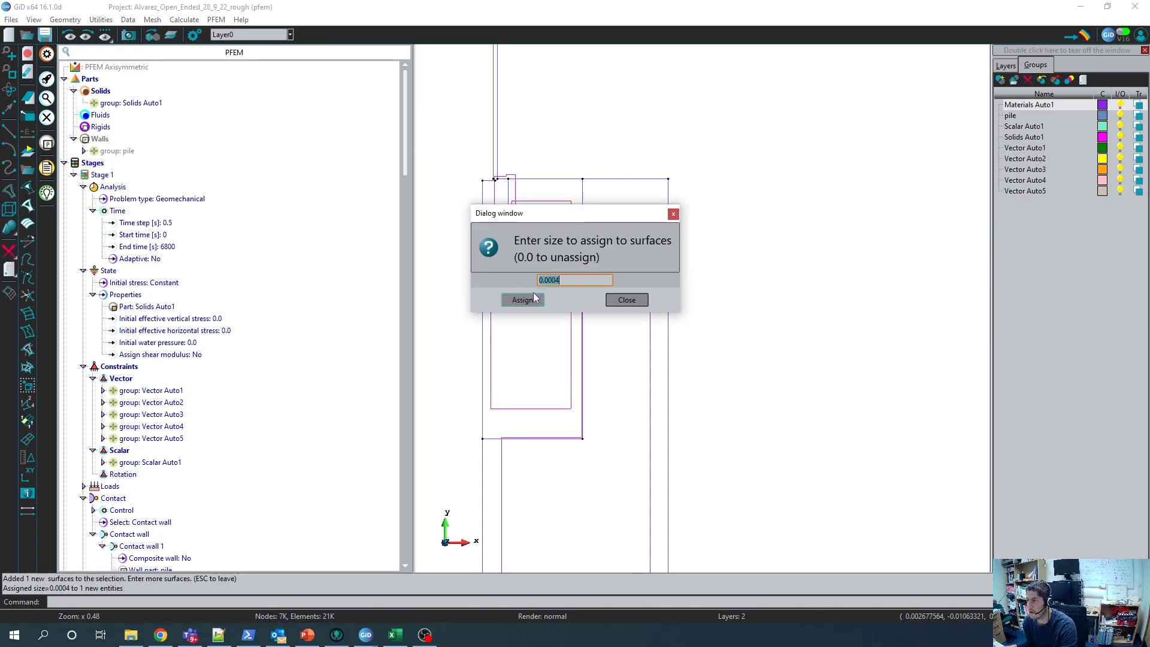
{"action": "left_click", "coordinate": [627, 300]}
Step: Regenerate the mesh, replacing the old one, and inspect the elements of the innermost soil zone below the pile tip
{"action": "scroll", "coordinate": [476, 174], "scroll_direction": "up", "scroll_amount": 3}
{"action": "scroll", "coordinate": [504, 185], "scroll_direction": "up", "scroll_amount": 10}
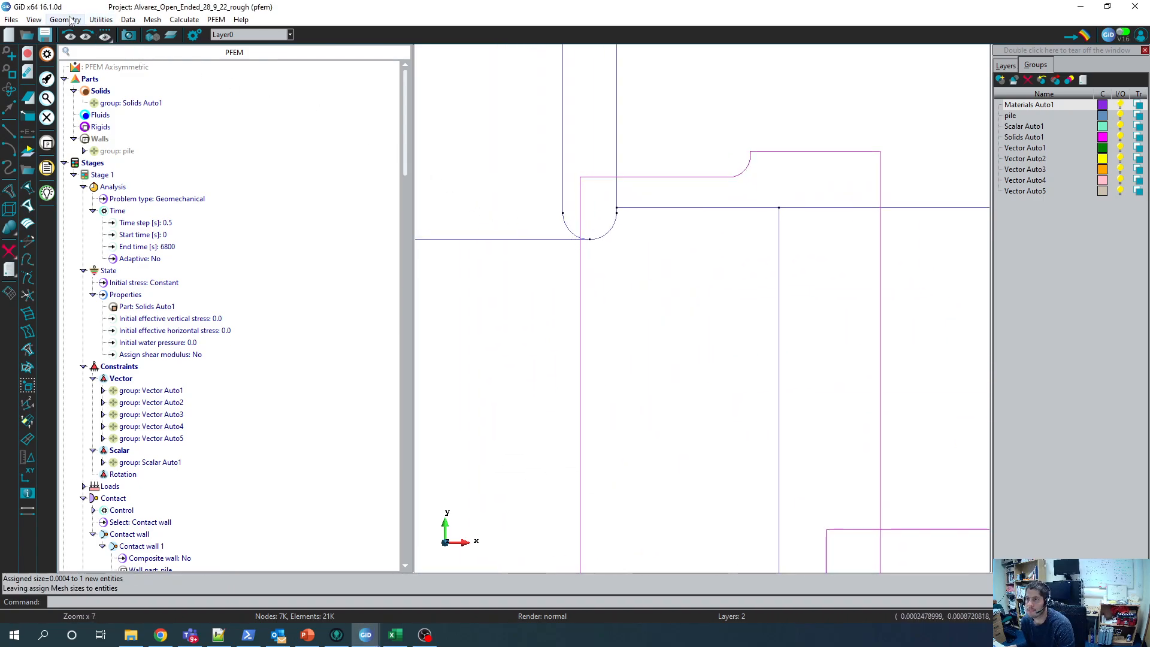
{"action": "scroll", "coordinate": [522, 291], "scroll_direction": "down", "scroll_amount": 12}
{"action": "key", "text": "ctrl+g"}
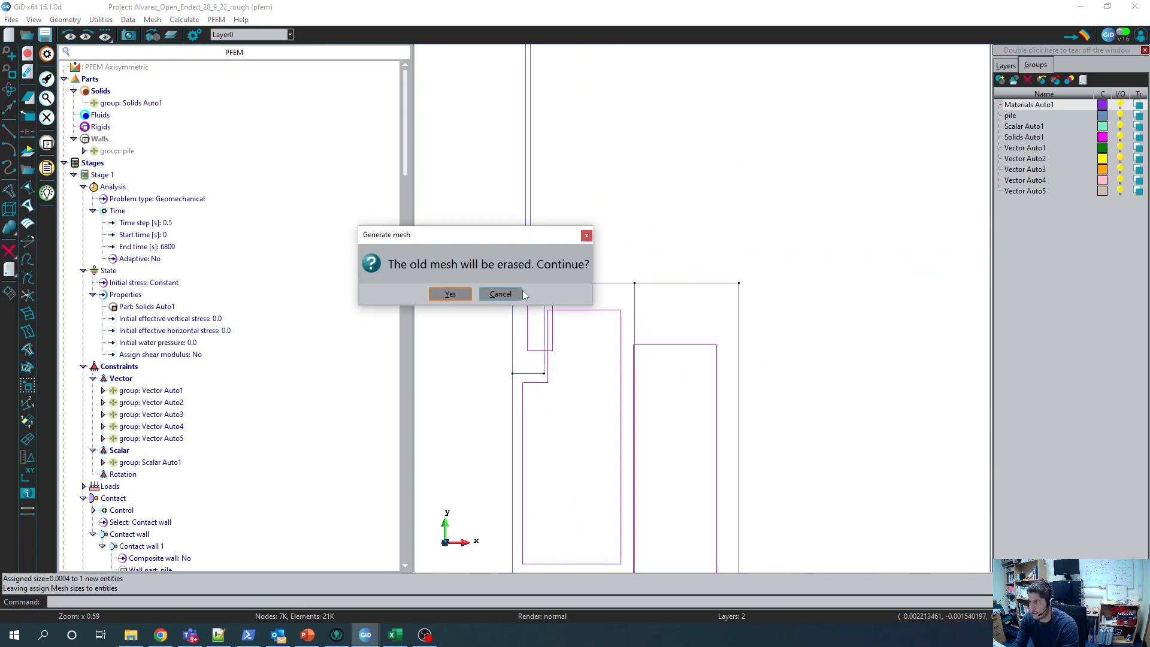
{"action": "key", "text": "Return"}
{"action": "key", "text": "Return"}
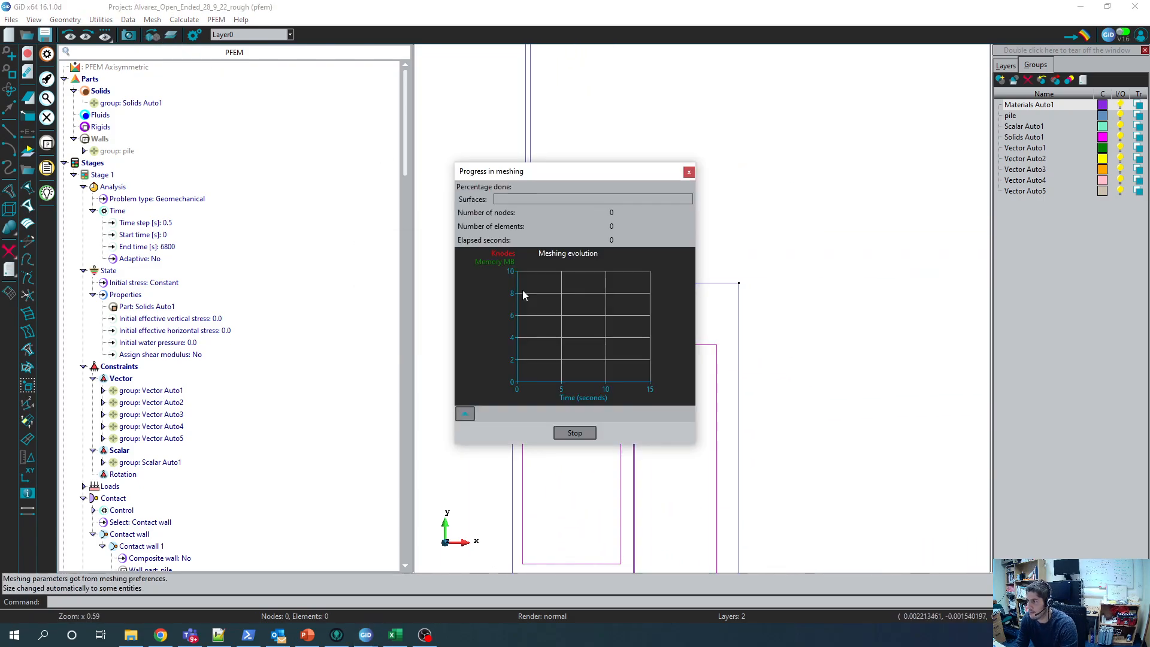
{"action": "key", "text": "Return"}
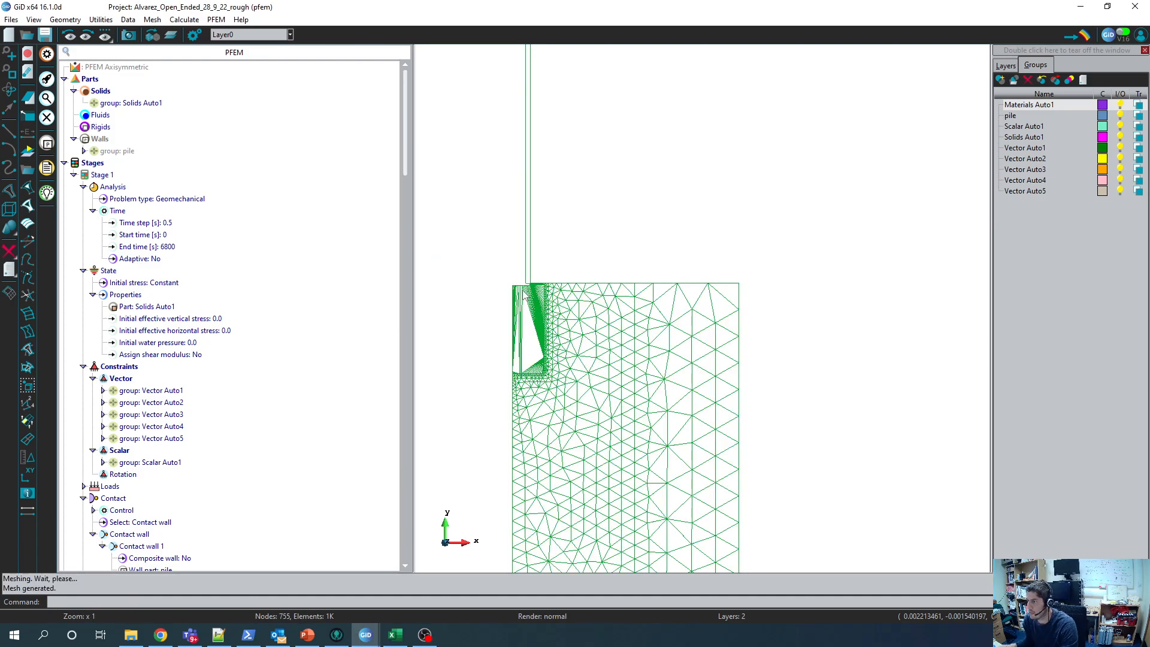
{"action": "scroll", "coordinate": [601, 335], "scroll_direction": "up", "scroll_amount": 12}
{"action": "scroll", "coordinate": [593, 341], "scroll_direction": "down", "scroll_amount": 4}
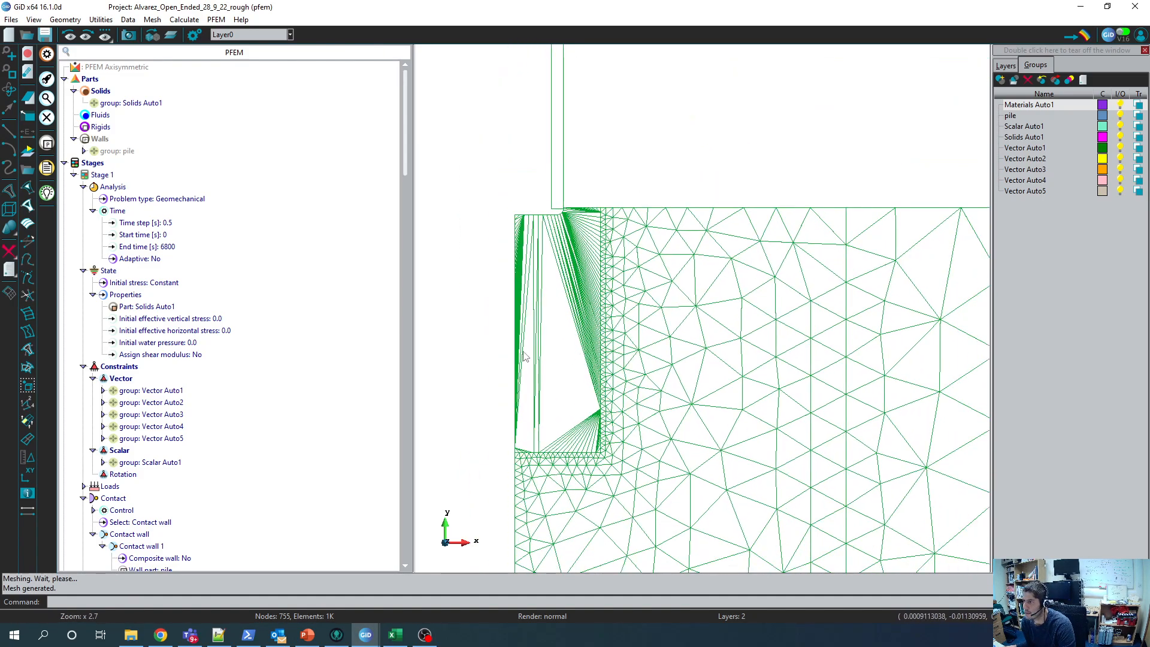
{"action": "scroll", "coordinate": [532, 410], "scroll_direction": "up", "scroll_amount": 4}
{"action": "scroll", "coordinate": [552, 439], "scroll_direction": "down", "scroll_amount": 4}
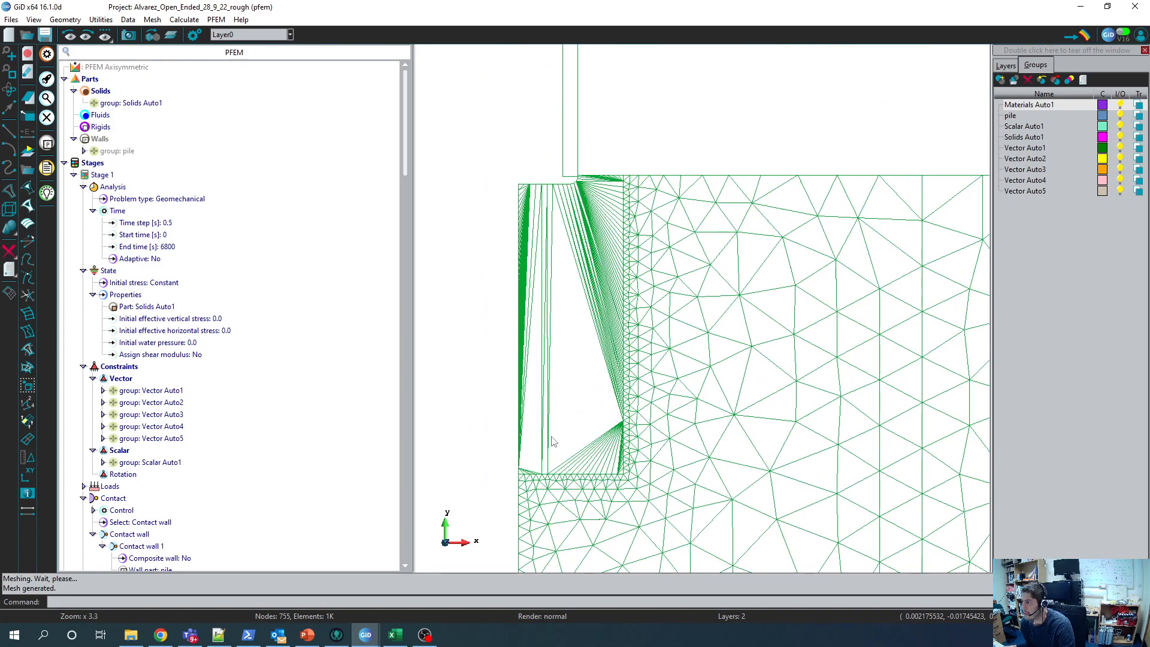
{"action": "scroll", "coordinate": [554, 439], "scroll_direction": "up", "scroll_amount": 3}
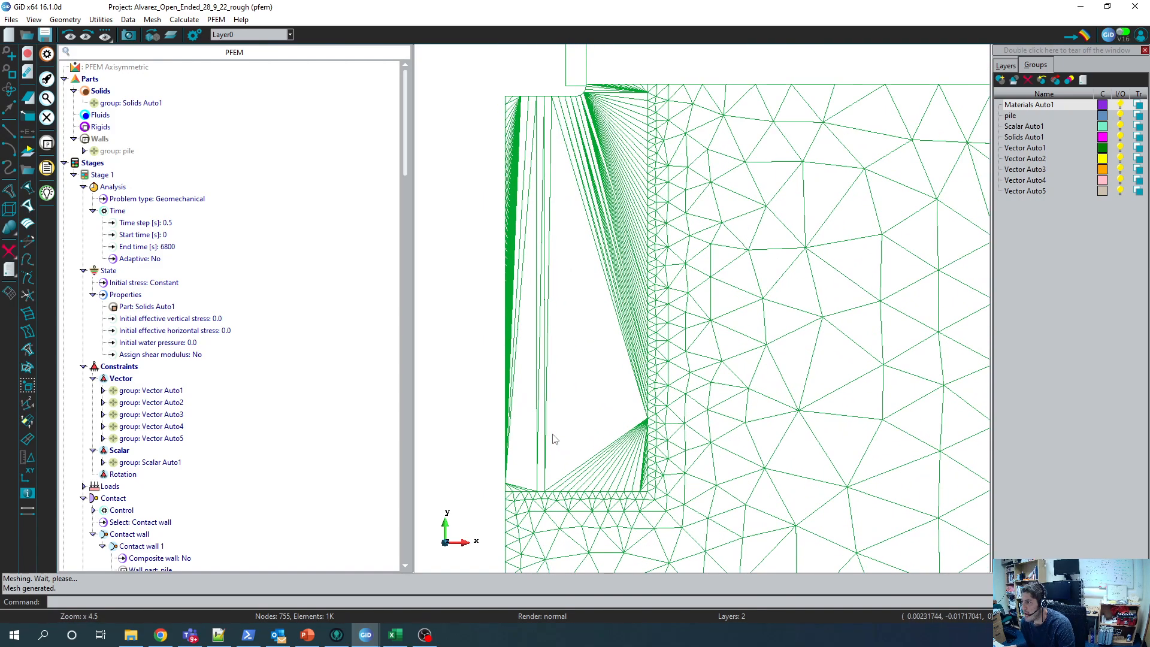
Step: Assign an unstructured mesh size of 0.0005 to the innermost soil surface below the pile tip and finish the size assignment
{"action": "scroll", "coordinate": [553, 439], "scroll_direction": "down", "scroll_amount": 6}
{"action": "left_click", "coordinate": [152, 35]}
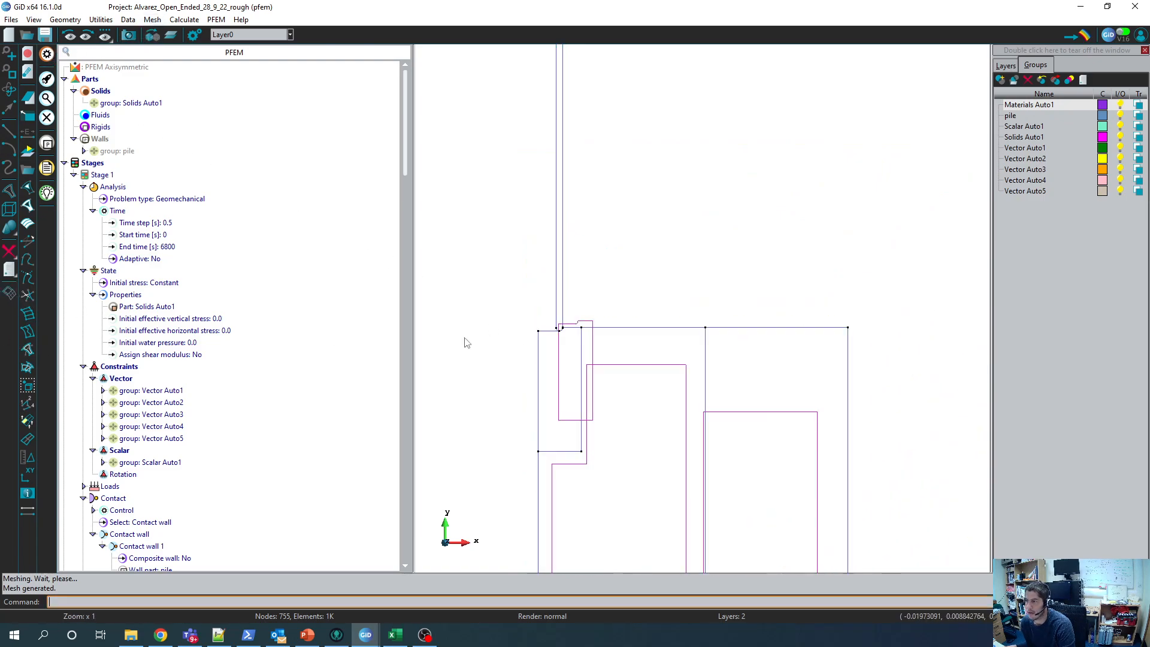
{"action": "left_click", "coordinate": [154, 20]}
{"action": "mouse_move", "coordinate": [195, 31]}
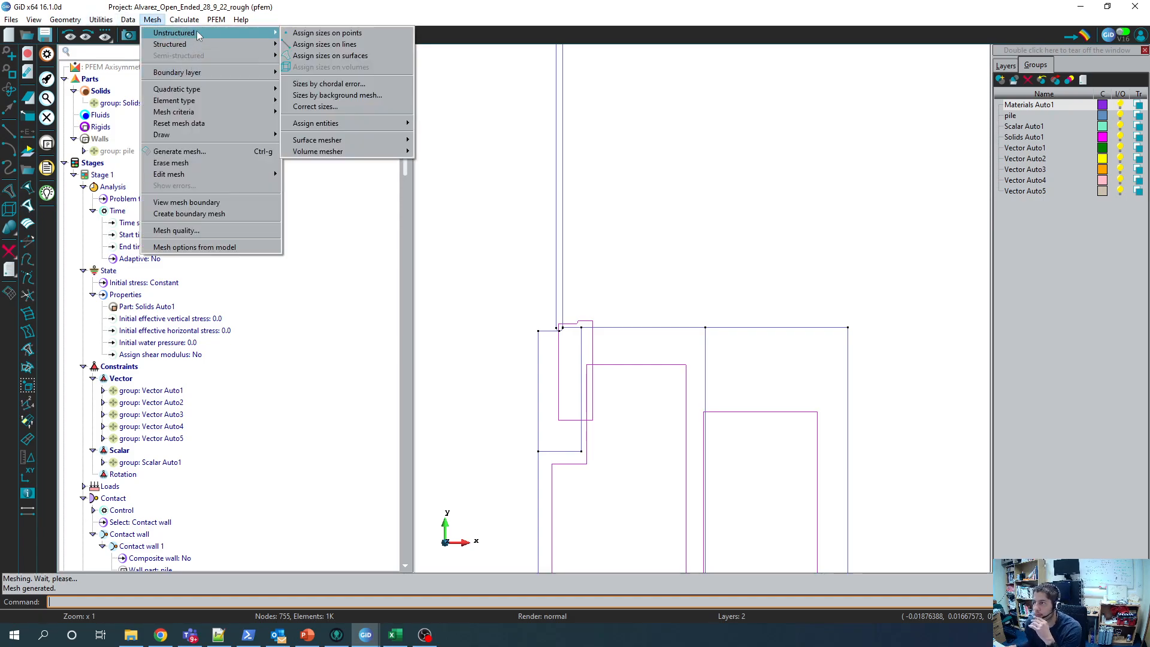
{"action": "mouse_move", "coordinate": [244, 32]}
{"action": "left_click", "coordinate": [310, 56]}
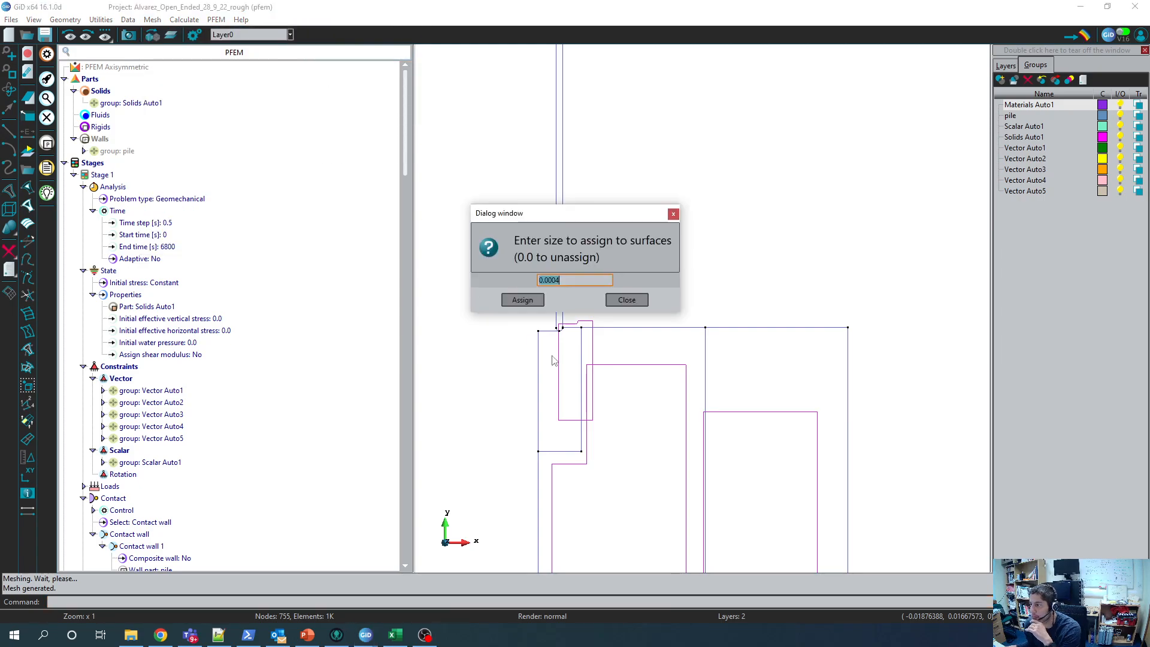
{"action": "left_click", "coordinate": [556, 281]}
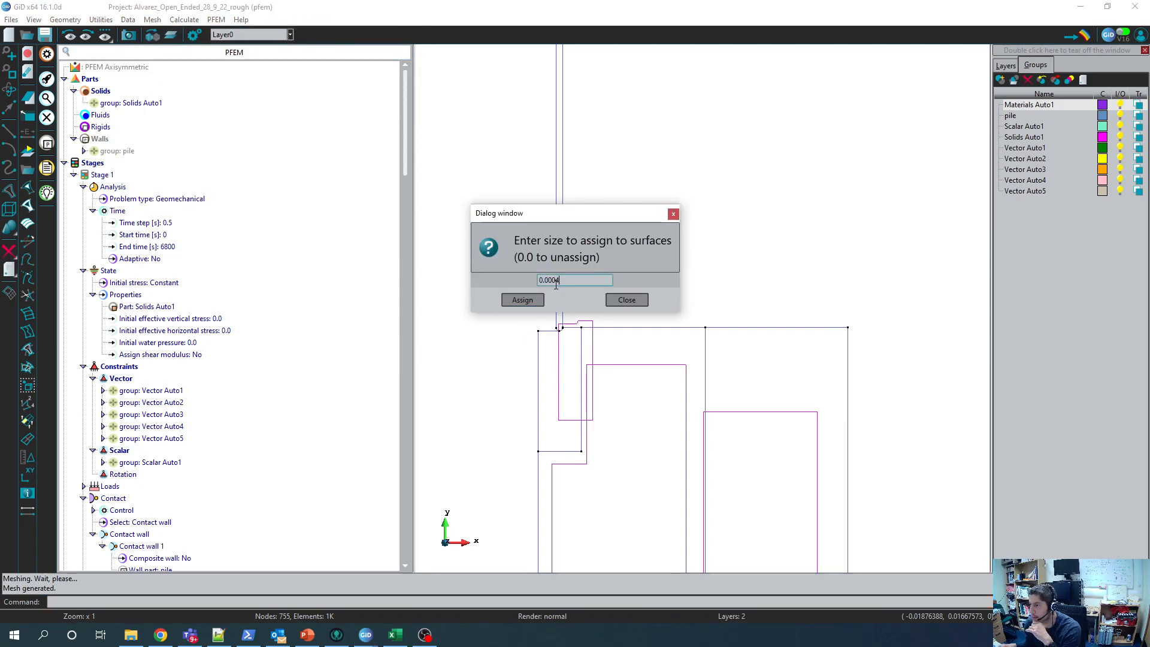
{"action": "key", "text": "BackSpace"}
{"action": "key", "text": "BackSpace"}
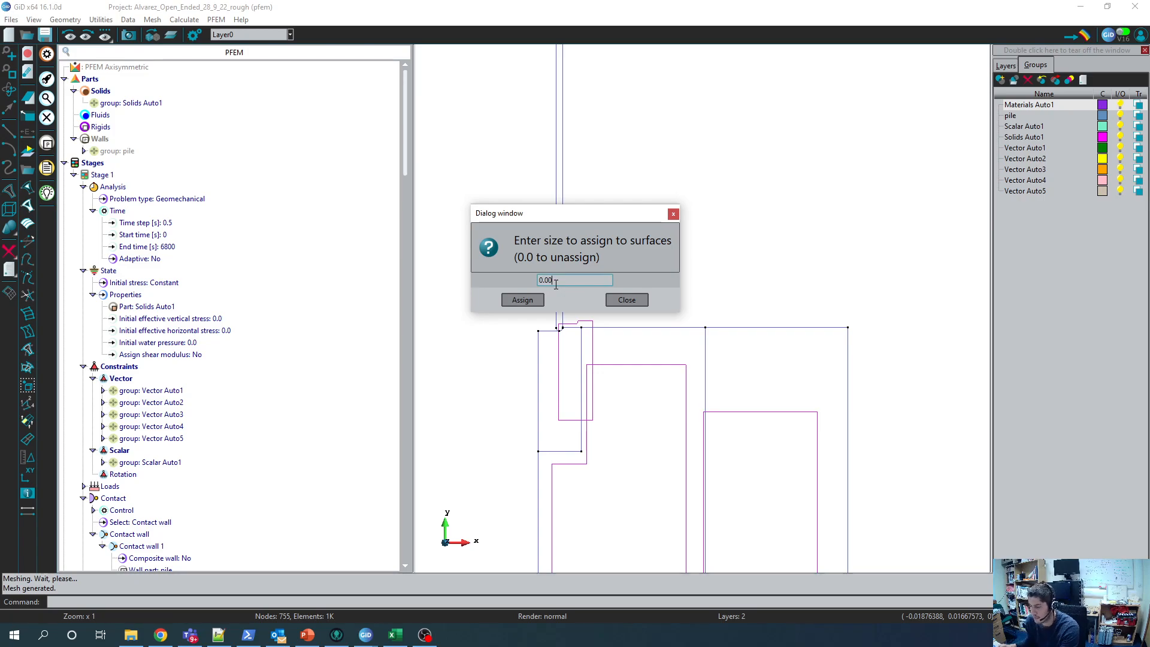
{"action": "key", "text": "BackSpace"}
{"action": "type", "text": "05"}
{"action": "left_click", "coordinate": [517, 298]}
{"action": "left_click", "coordinate": [562, 360]}
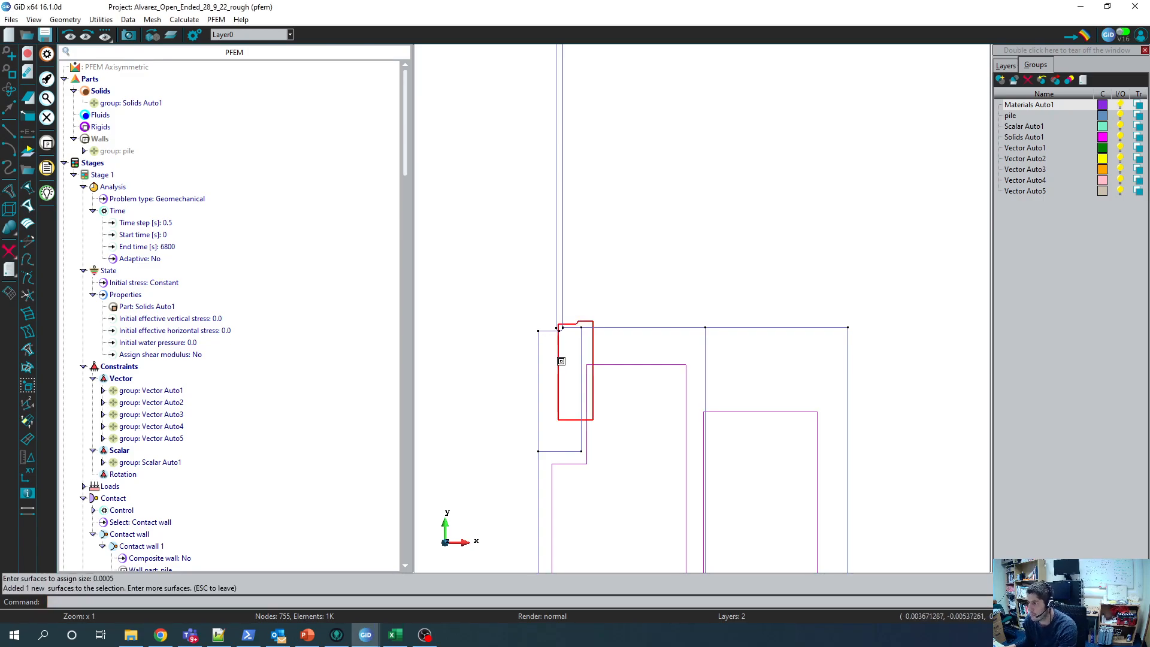
{"action": "key", "text": "Escape"}
{"action": "left_click", "coordinate": [619, 301]}
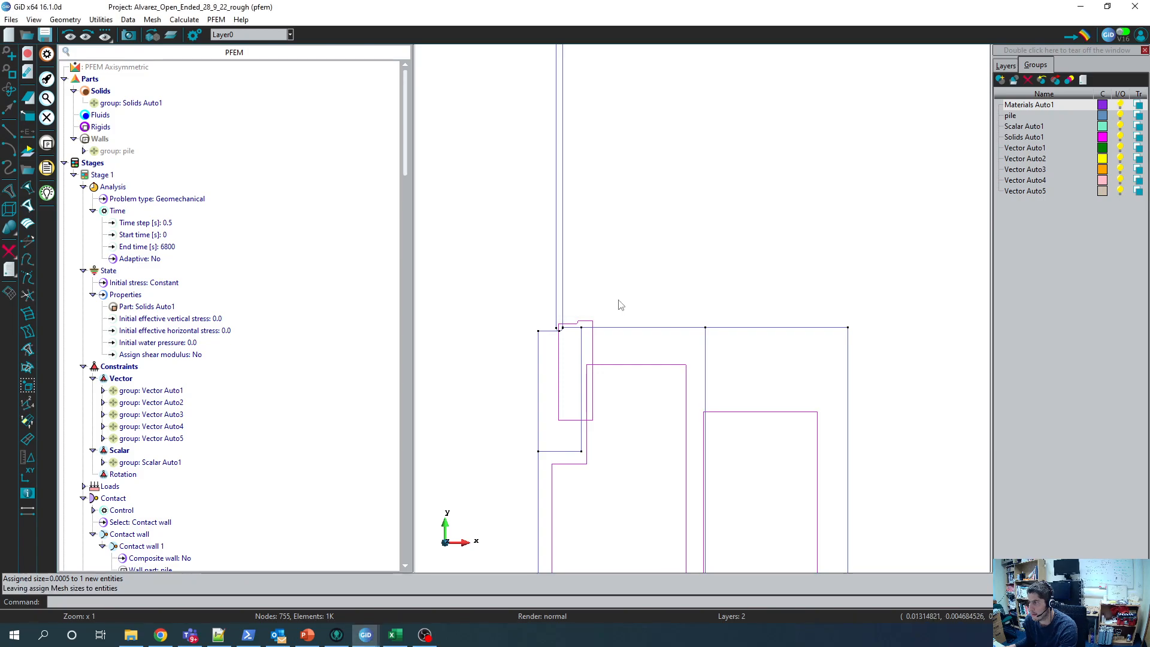
Step: Regenerate the mesh with a general element size of 0.006, replacing the old one, and inspect the innermost soil zone's elements
{"action": "key", "text": "ctrl+g"}
{"action": "key", "text": "Return"}
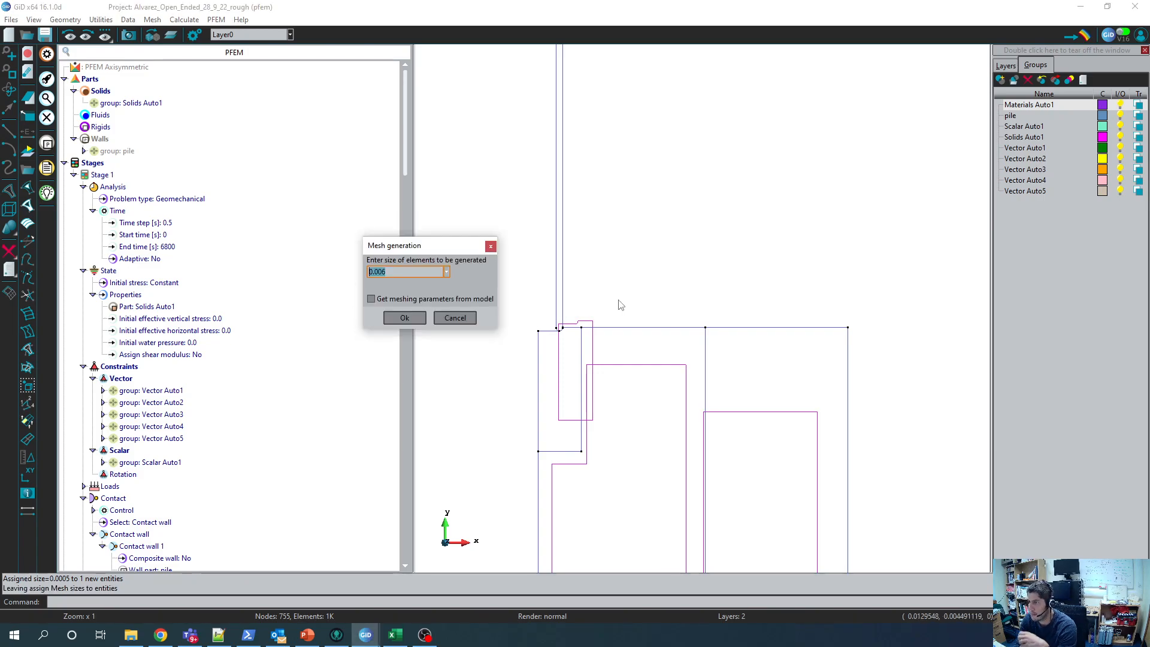
{"action": "key", "text": "Return"}
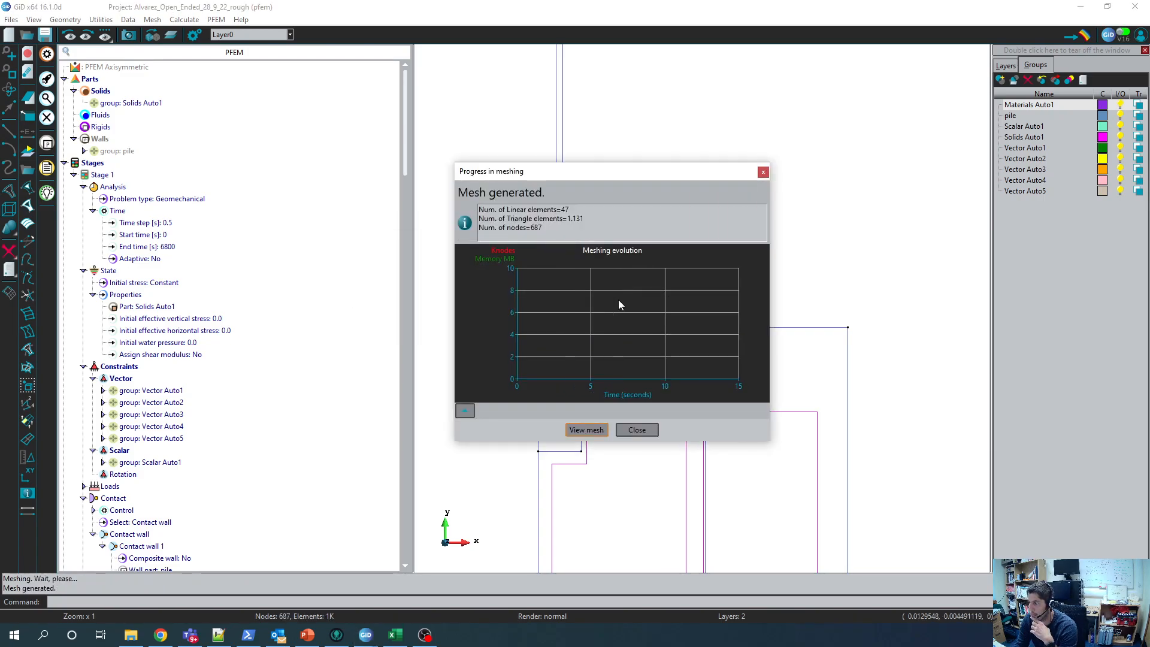
{"action": "key", "text": "Return"}
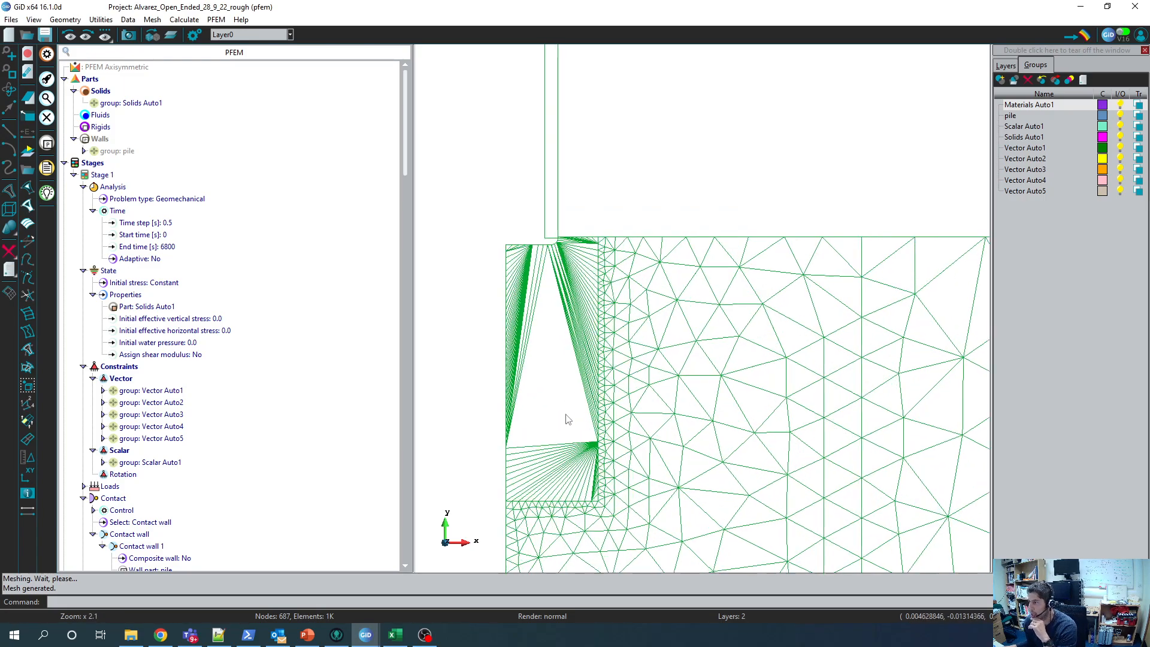
{"action": "scroll", "coordinate": [570, 416], "scroll_direction": "up", "scroll_amount": 4}
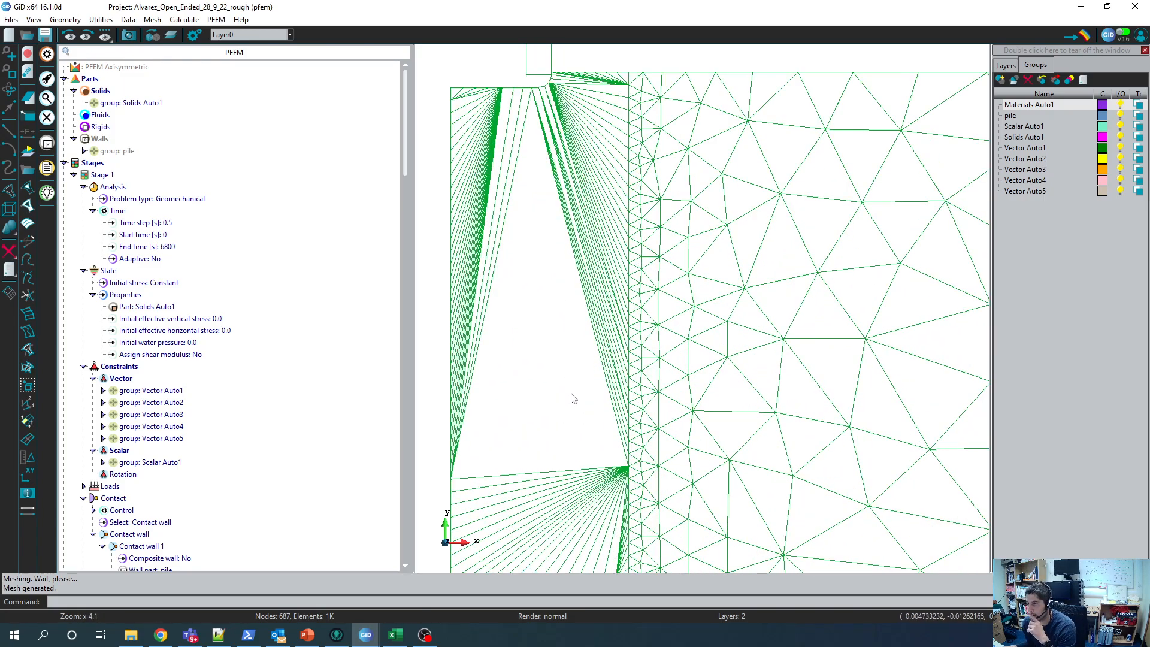
{"action": "scroll", "coordinate": [573, 399], "scroll_direction": "down", "scroll_amount": 10}
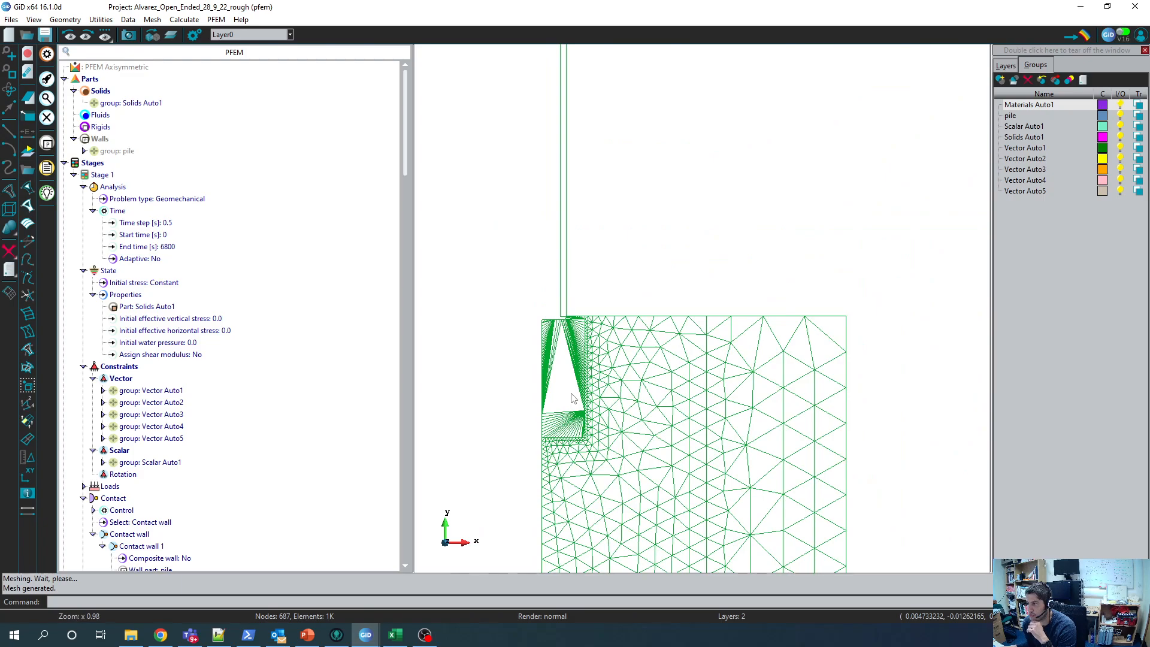
{"action": "scroll", "coordinate": [572, 398], "scroll_direction": "down", "scroll_amount": 3}
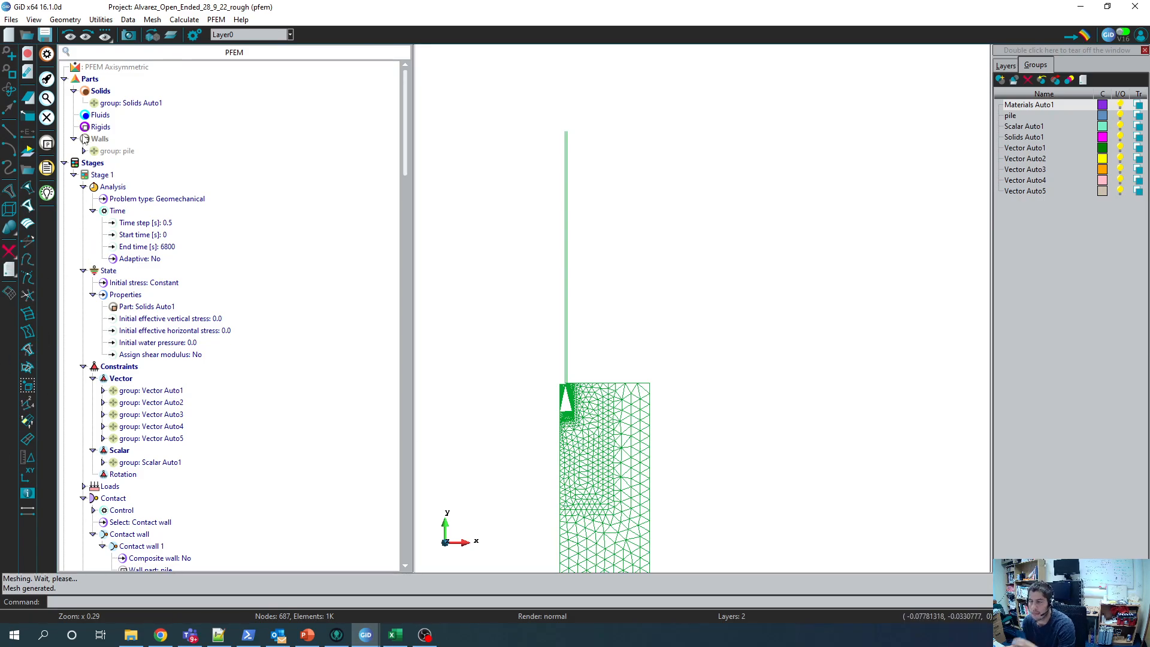
Step: Quit GiD without saving the changes, restart it and reopen the project Alvarez_Open_Ended_28_9_22_rough from the PILES folder
{"action": "left_click", "coordinate": [1143, 12]}
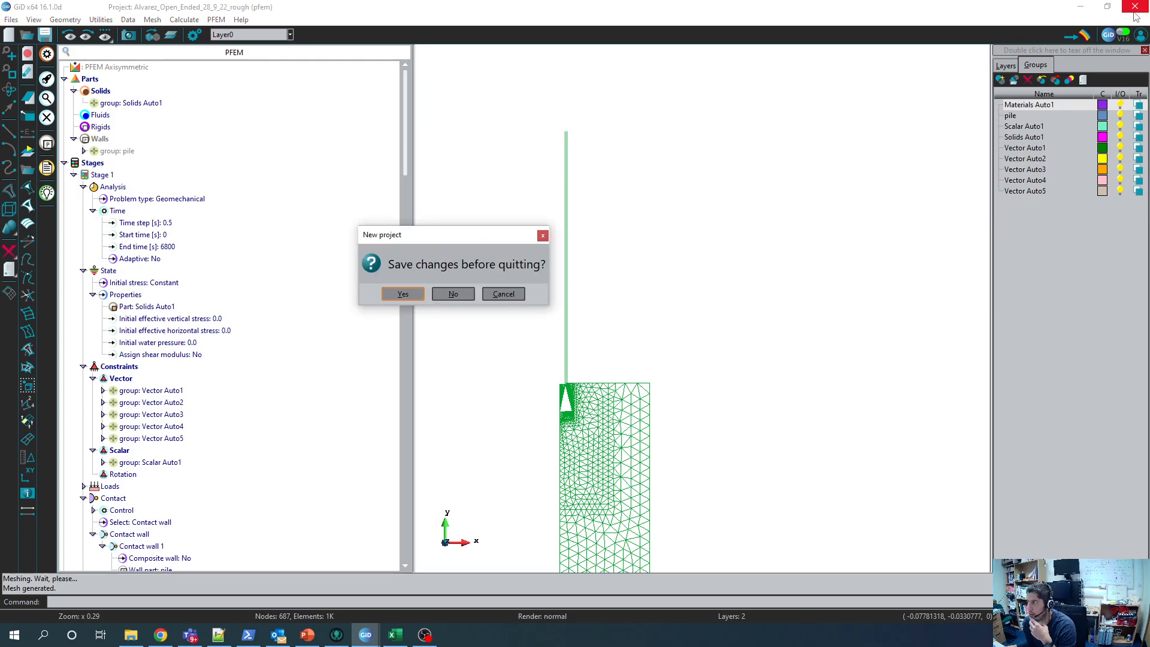
{"action": "left_click", "coordinate": [452, 295]}
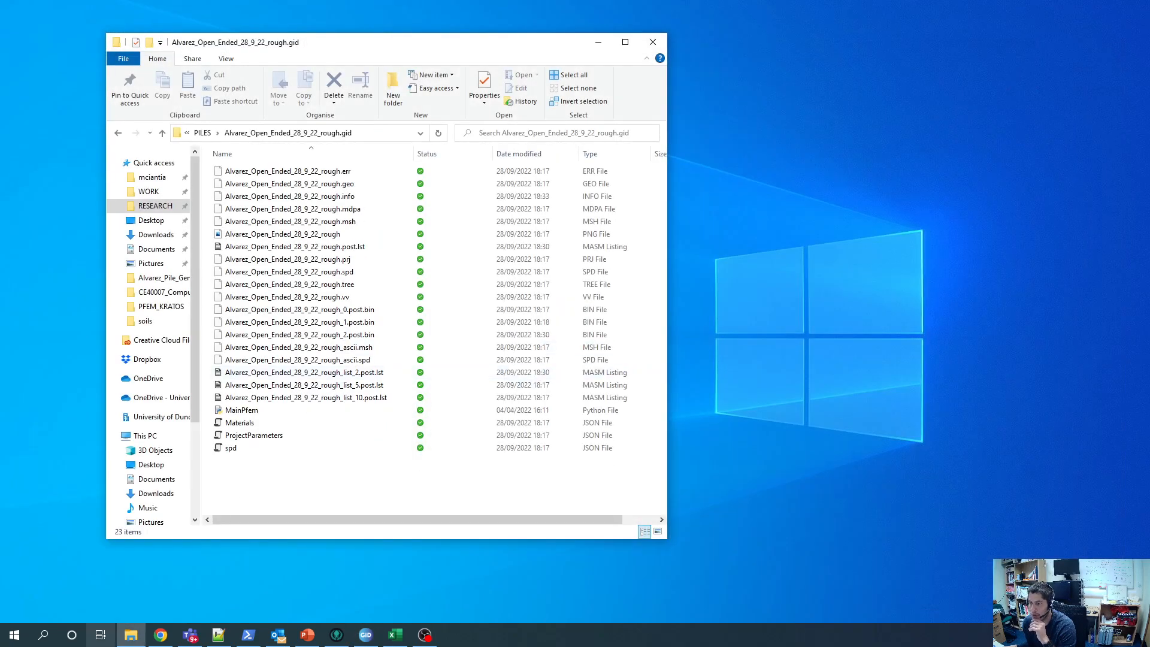
{"action": "left_click", "coordinate": [217, 624]}
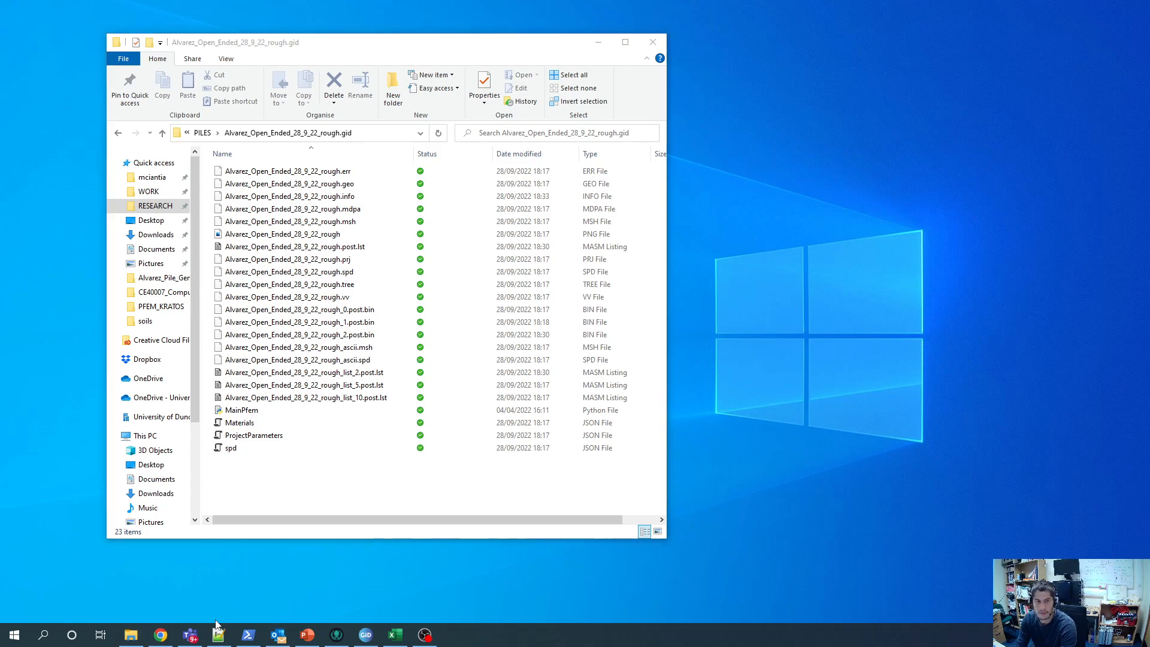
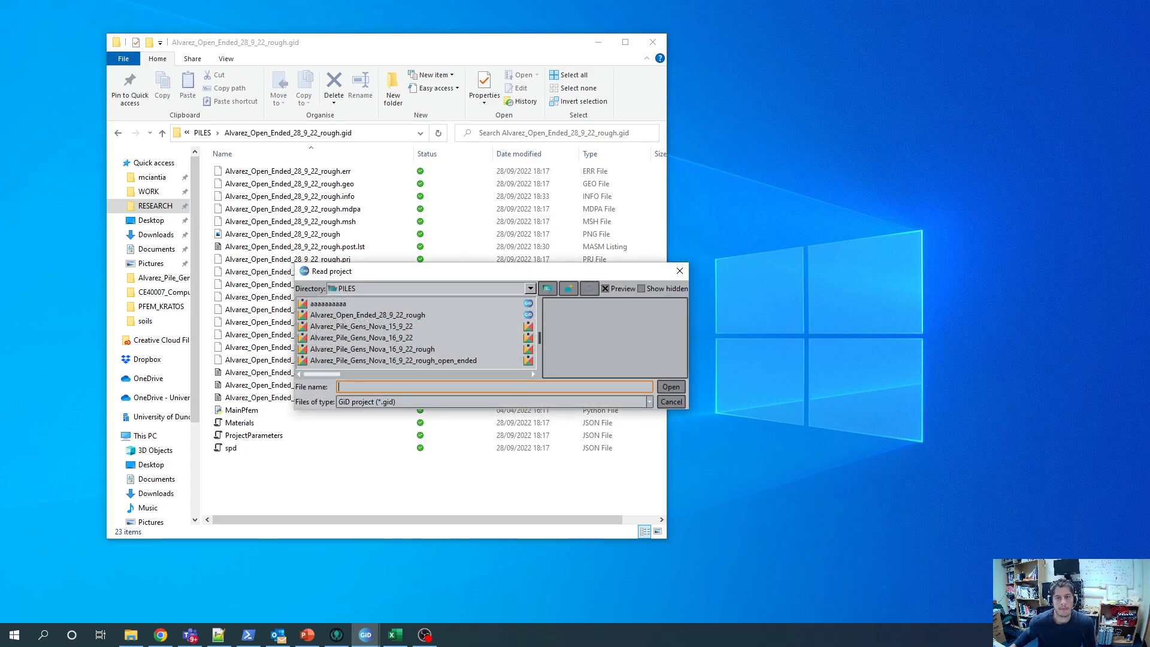
{"action": "left_click", "coordinate": [390, 316]}
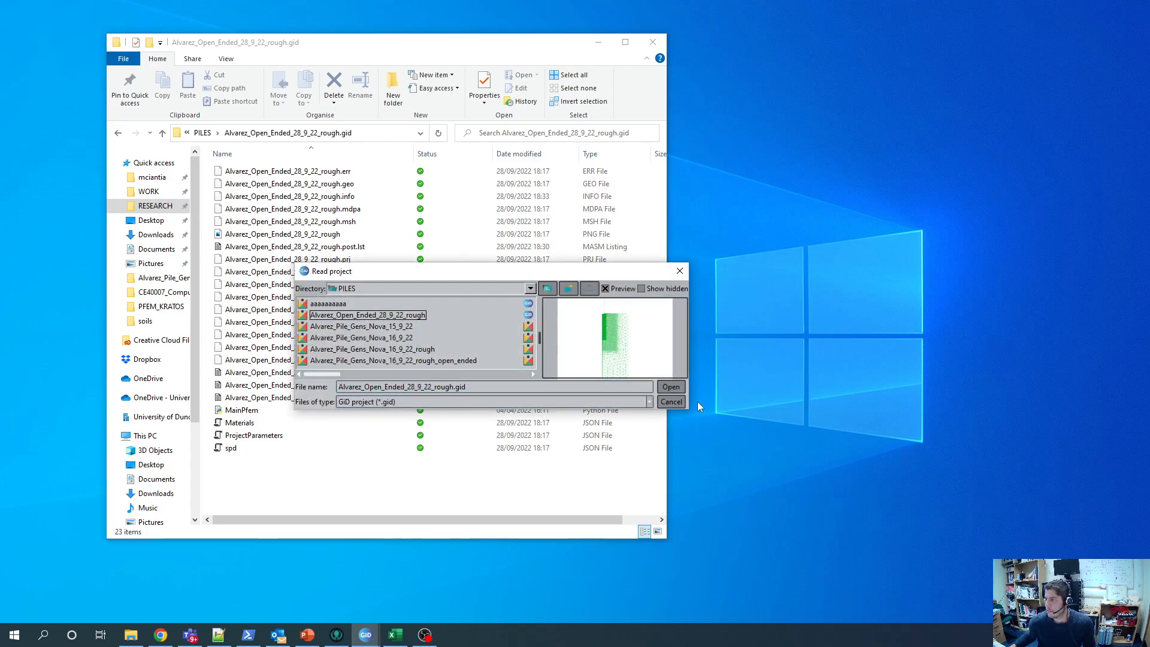
{"action": "left_click", "coordinate": [672, 387]}
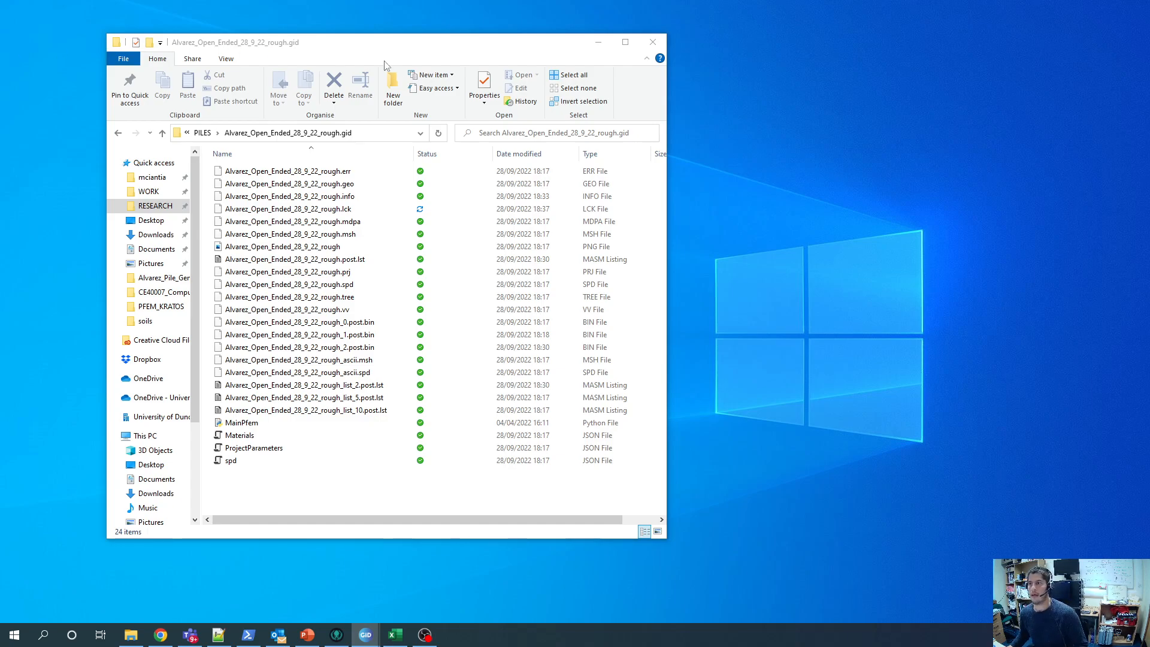
{"action": "left_click_drag", "start_coordinate": [0, 119], "coordinate": [918, 95]}
{"action": "left_click", "coordinate": [919, 101]}
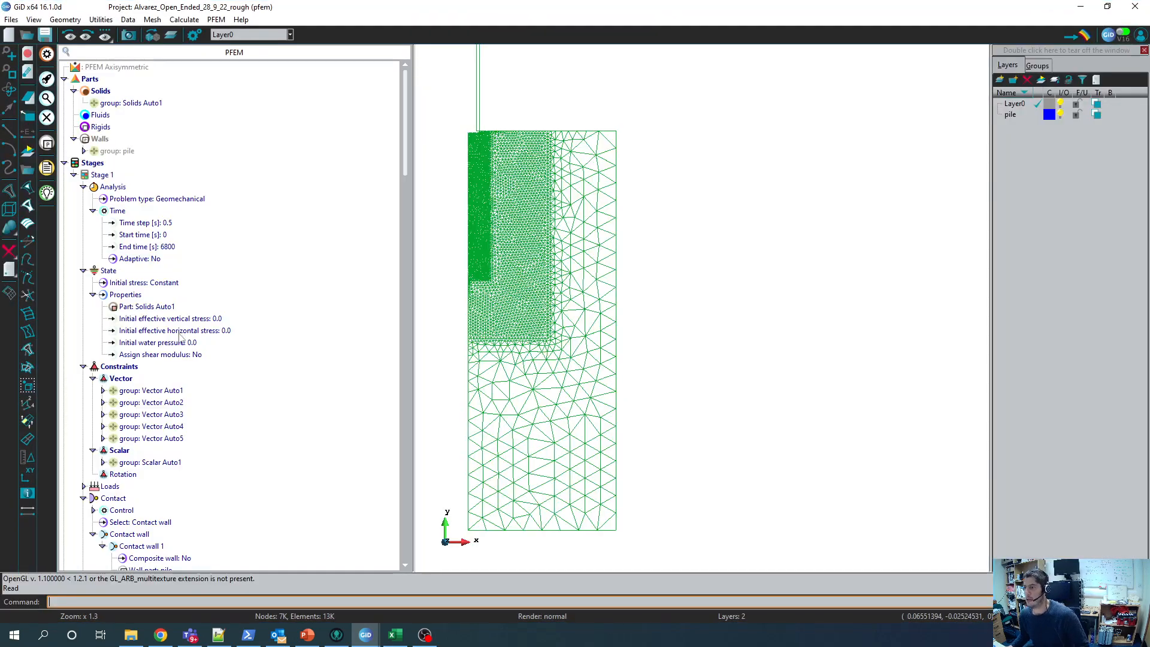
Step: Show the geometry instead of the mesh and move the innermost soil zone's lower point on the symmetry axis to 0 -0.02
{"action": "left_click", "coordinate": [8, 294]}
{"action": "scroll", "coordinate": [511, 291], "scroll_direction": "up", "scroll_amount": 3}
{"action": "scroll", "coordinate": [456, 236], "scroll_direction": "down", "scroll_amount": 3}
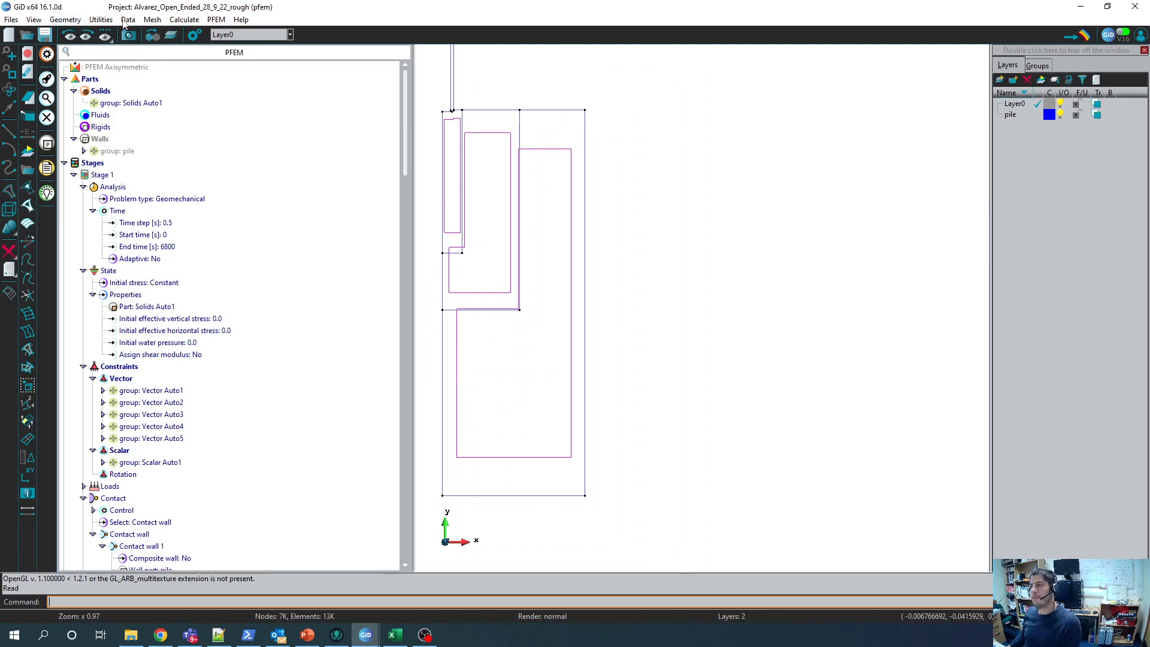
{"action": "left_click", "coordinate": [100, 20]}
{"action": "mouse_move", "coordinate": [61, 23]}
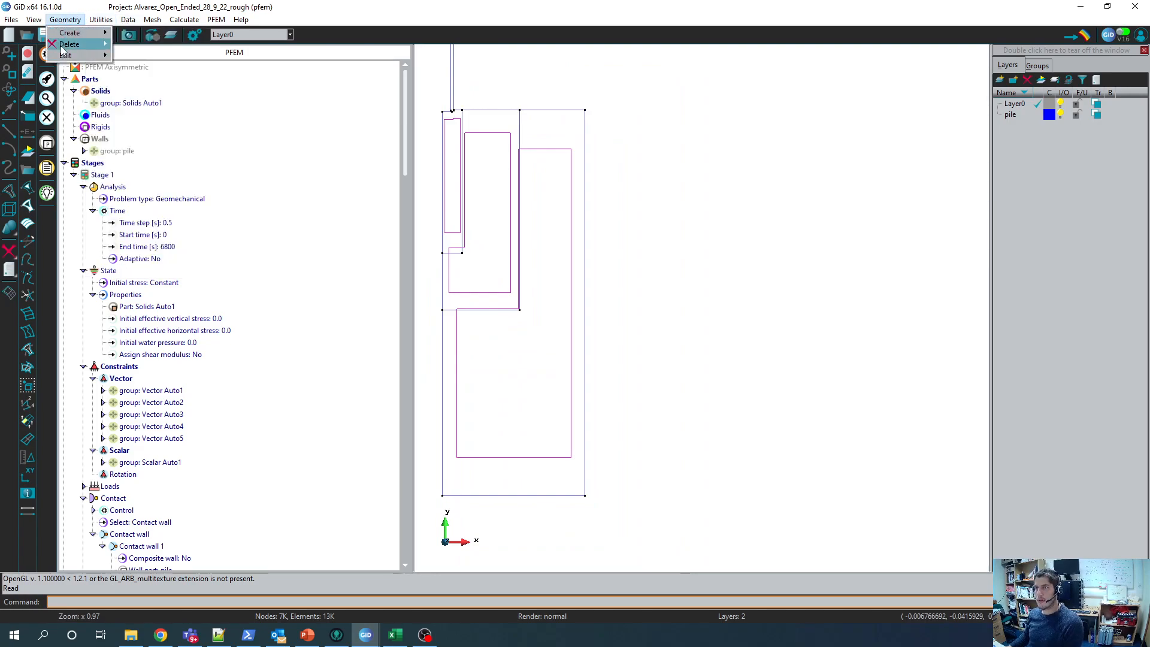
{"action": "mouse_move", "coordinate": [78, 55]}
{"action": "left_click", "coordinate": [147, 55]}
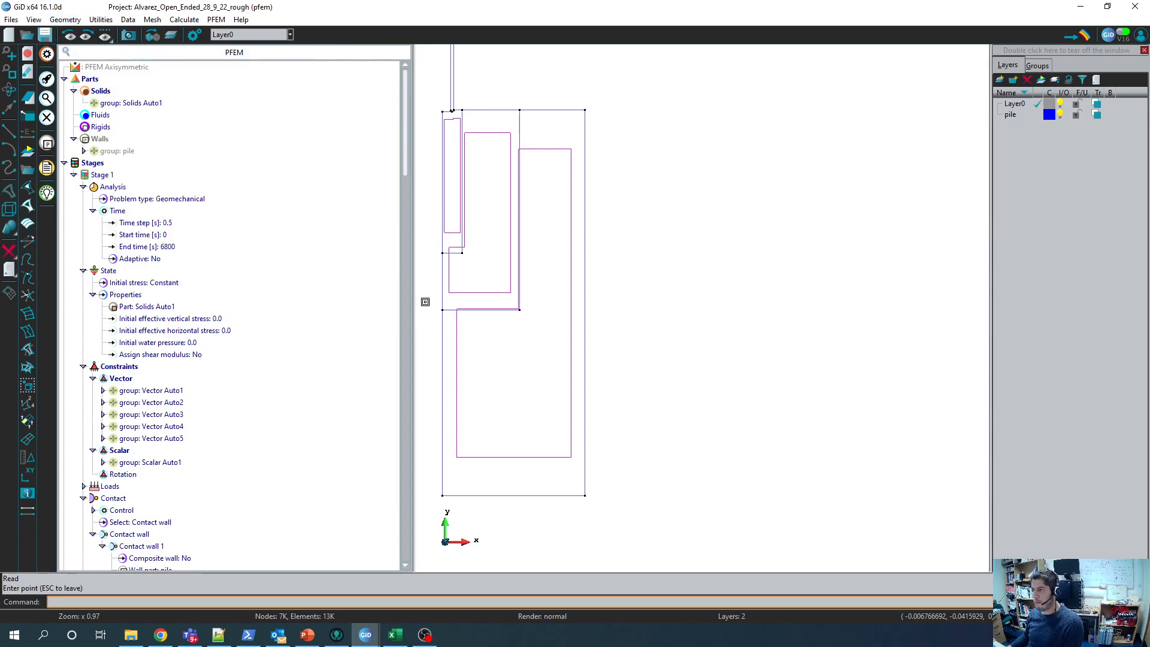
{"action": "left_click", "coordinate": [443, 253]}
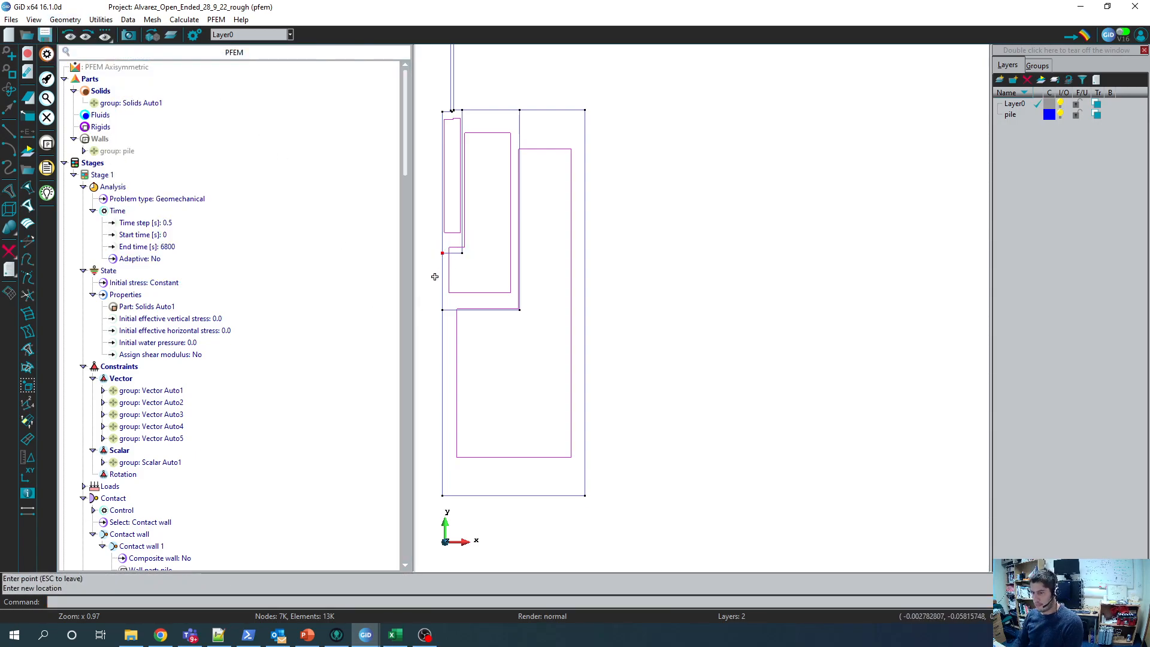
{"action": "left_click", "coordinate": [150, 602]}
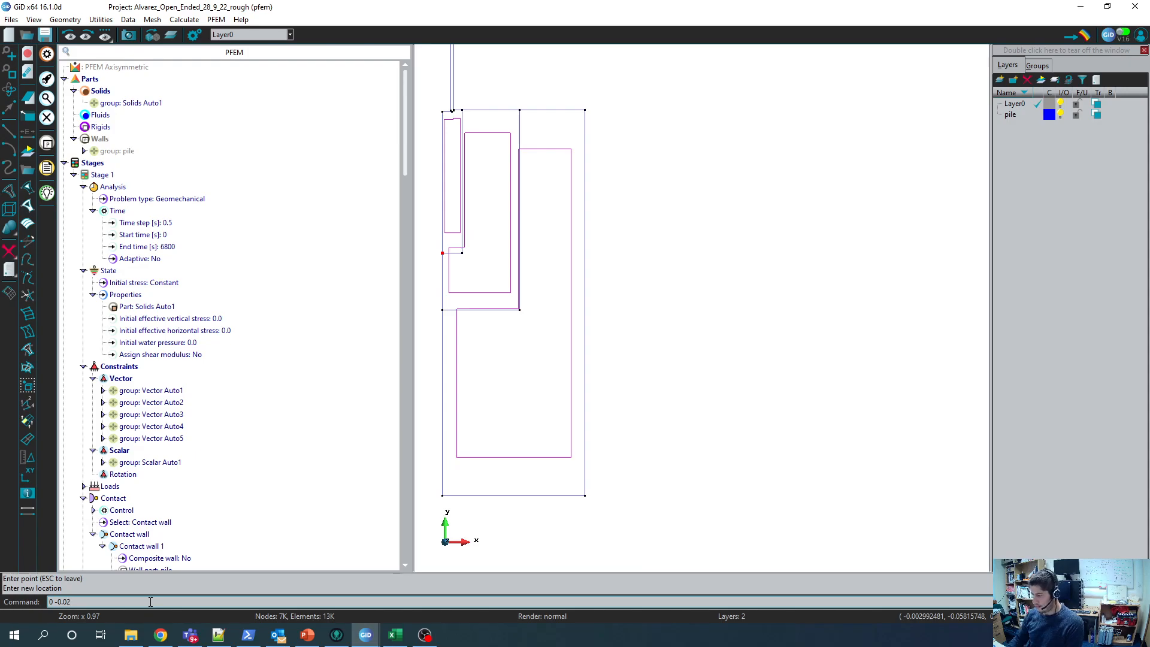
{"action": "key", "text": "Return"}
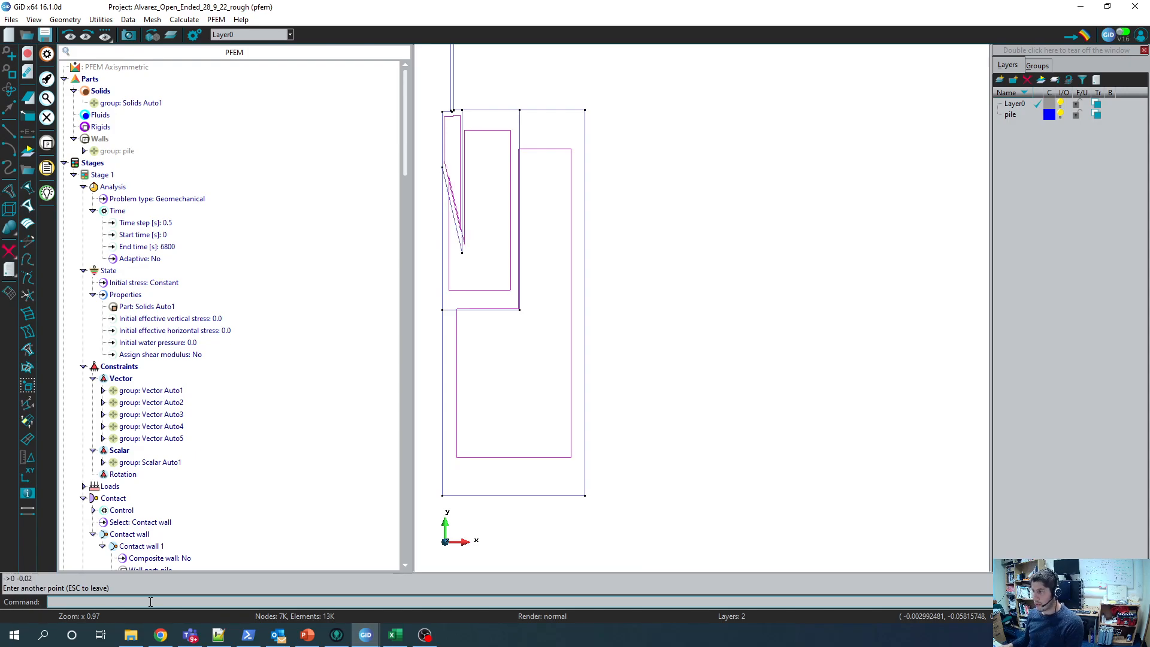
Step: Move the lower outer corner point of the innermost soil zone to 0.007 -0.02 and finish moving points
{"action": "left_click", "coordinate": [462, 253]}
{"action": "type", "text": "0.007 -0."}
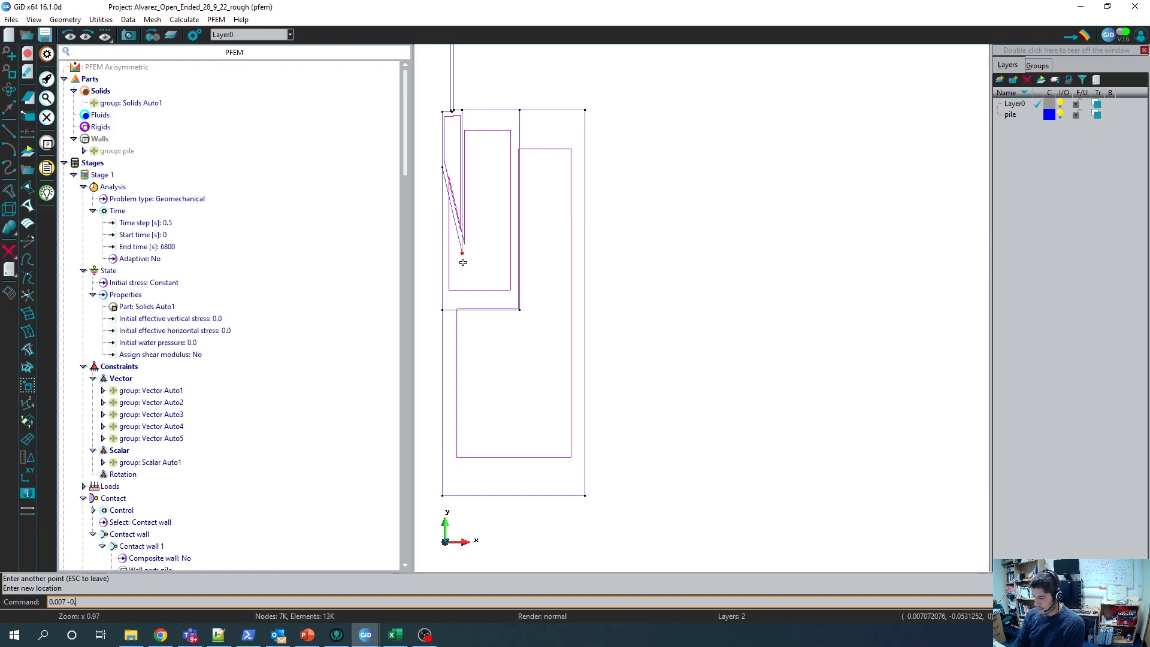
{"action": "type", "text": "2"}
{"action": "key", "text": "Return"}
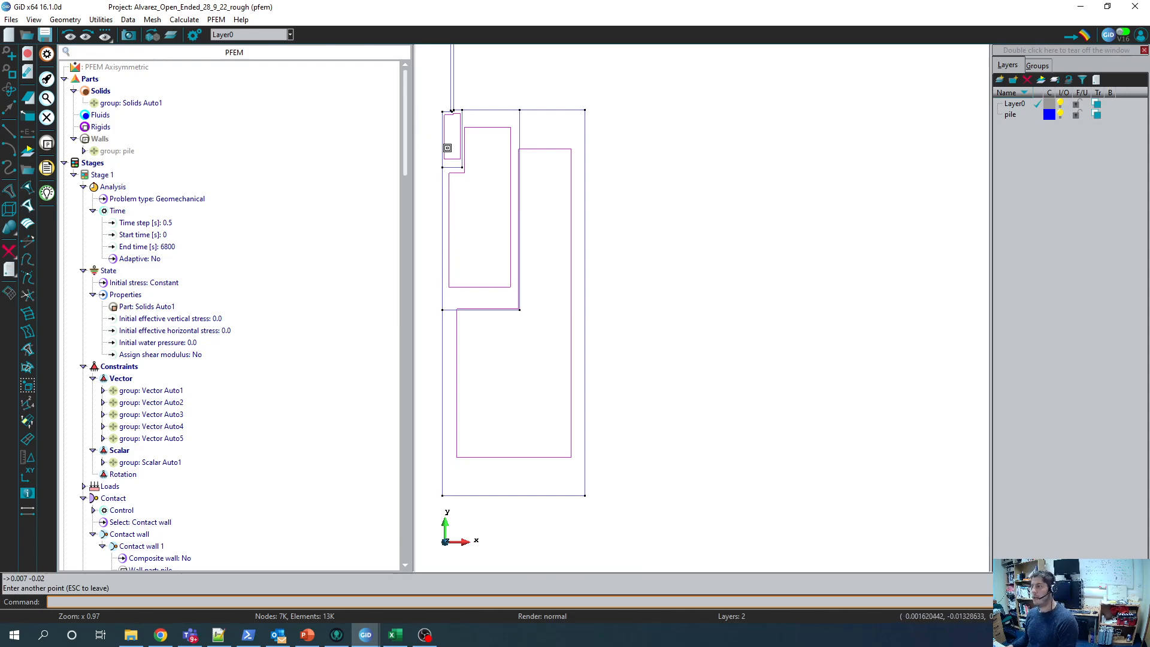
{"action": "scroll", "coordinate": [445, 152], "scroll_direction": "up", "scroll_amount": 2}
{"action": "key", "text": "Escape"}
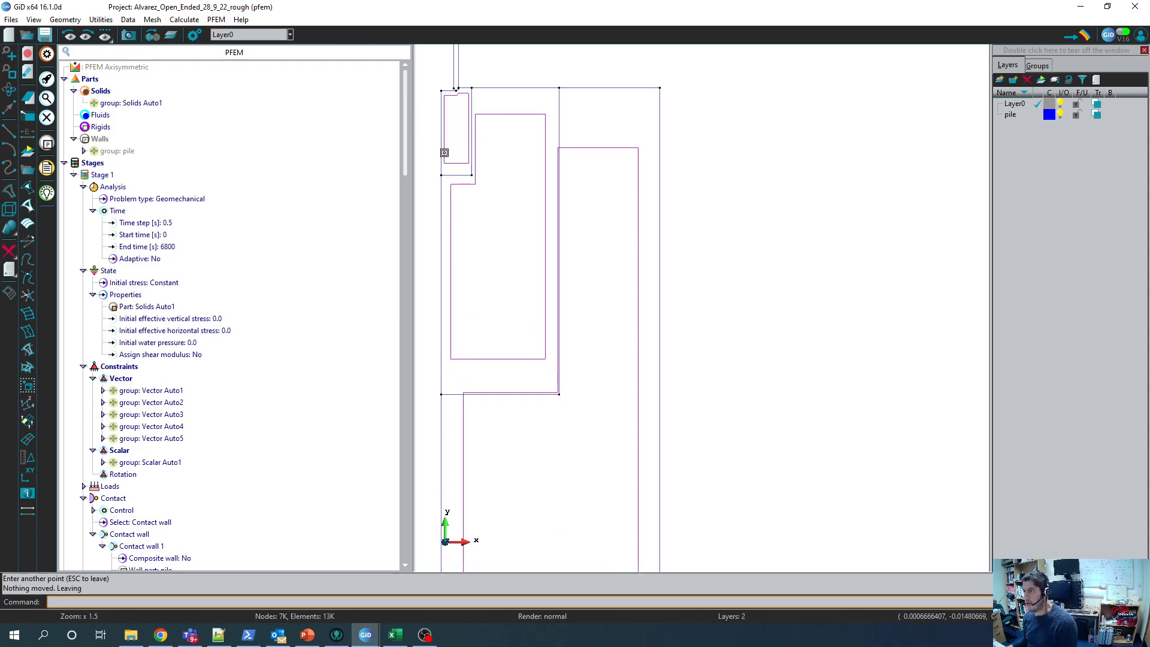
Step: Assign an unstructured mesh size of 0.0005 to the shortened innermost soil surface below the pile tip and finish assigning sizes
{"action": "left_click", "coordinate": [153, 19]}
{"action": "mouse_move", "coordinate": [160, 34]}
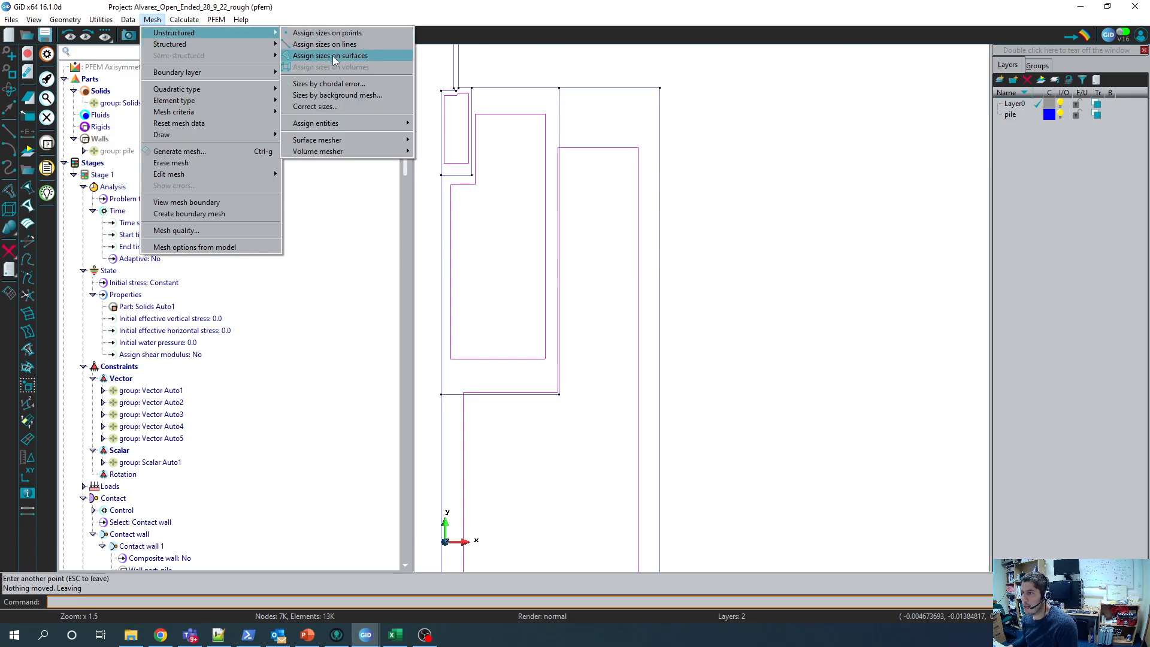
{"action": "left_click", "coordinate": [333, 56]}
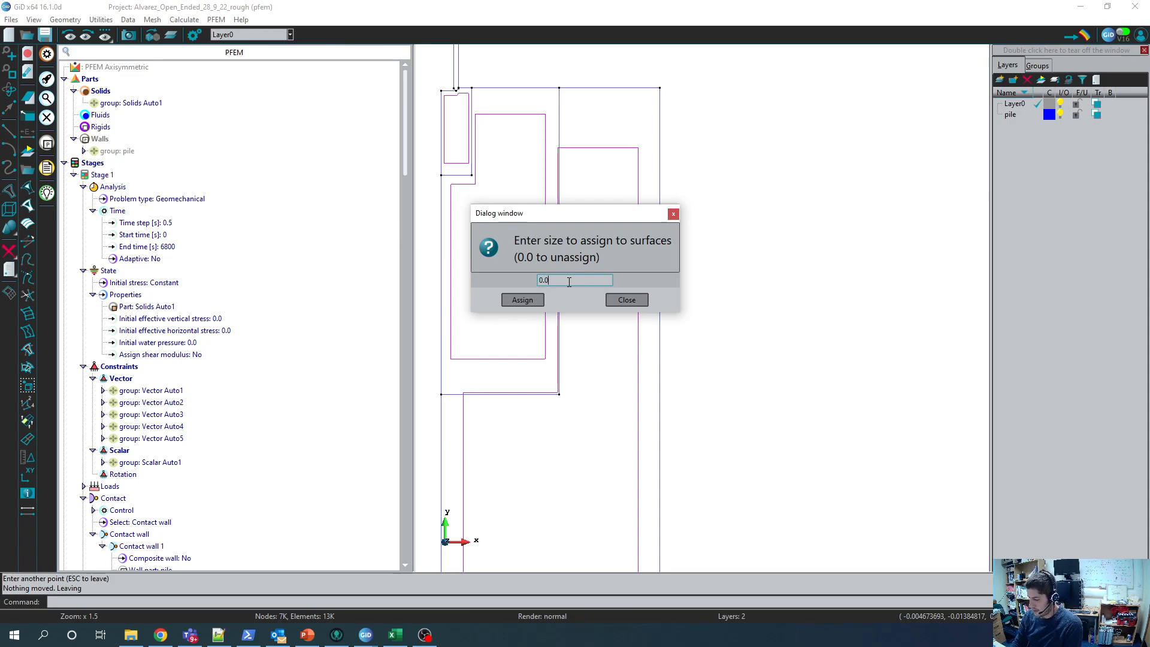
{"action": "type", "text": "0"}
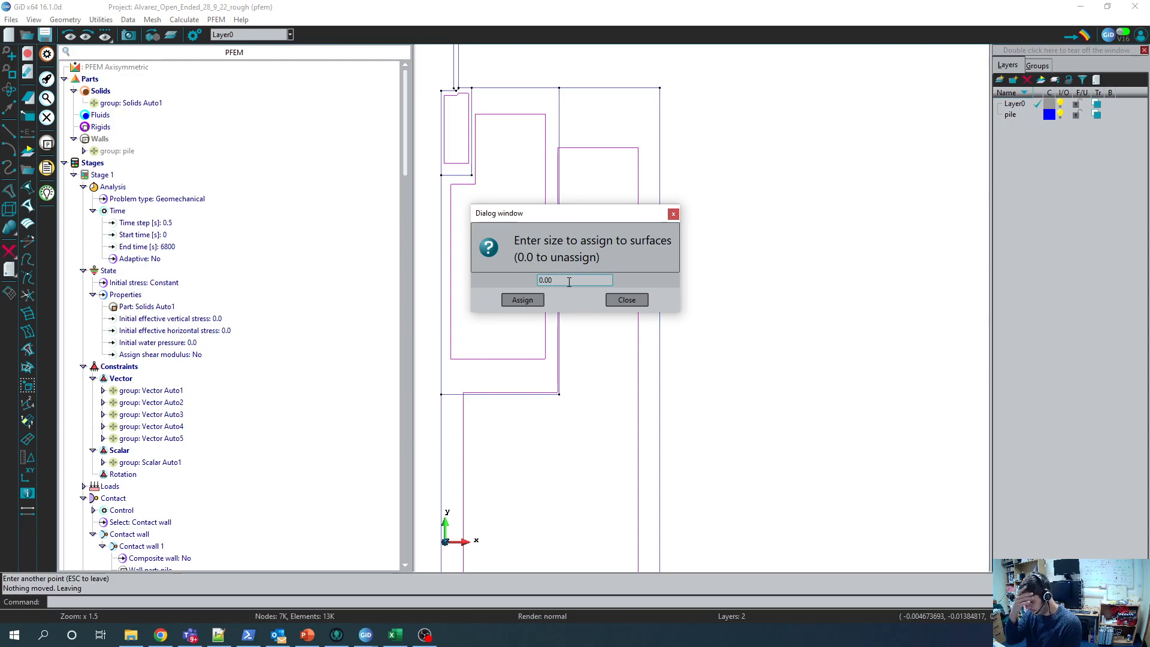
{"action": "type", "text": "05"}
{"action": "left_click", "coordinate": [519, 300]}
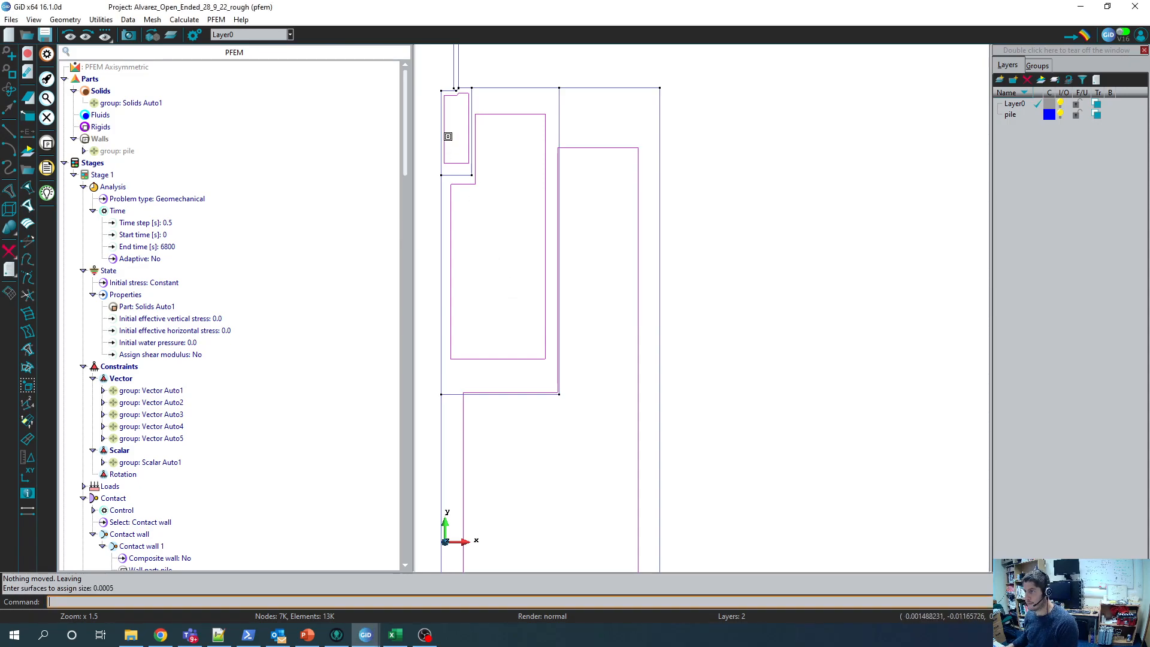
{"action": "left_click", "coordinate": [444, 134]}
{"action": "key", "text": "Escape"}
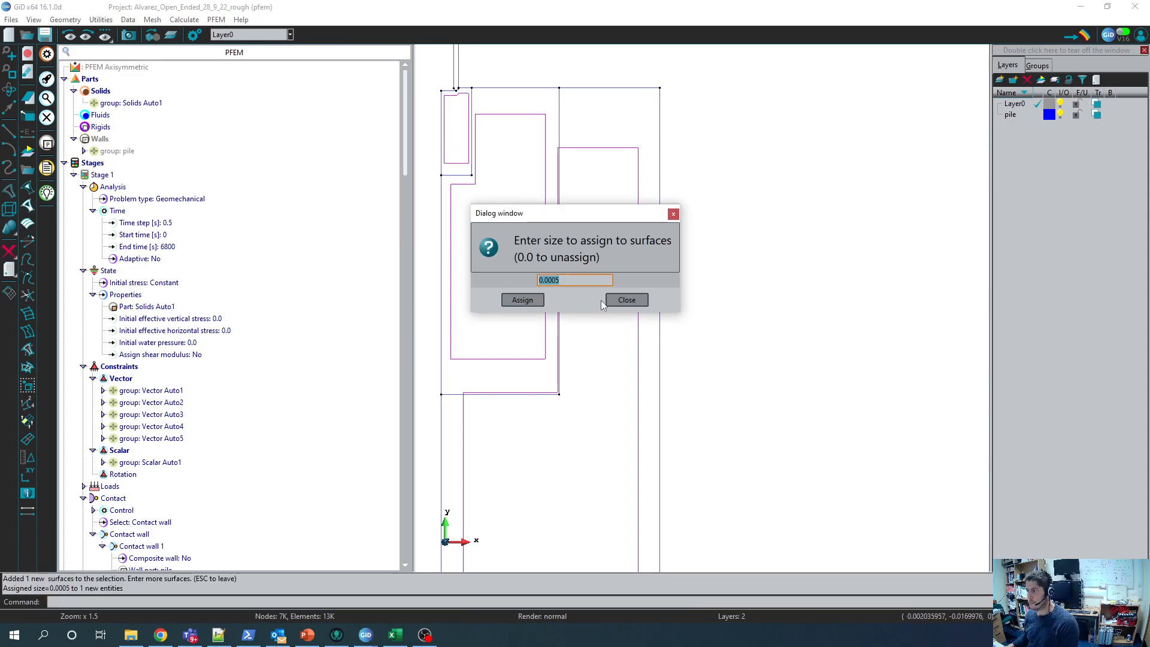
{"action": "left_click", "coordinate": [626, 300]}
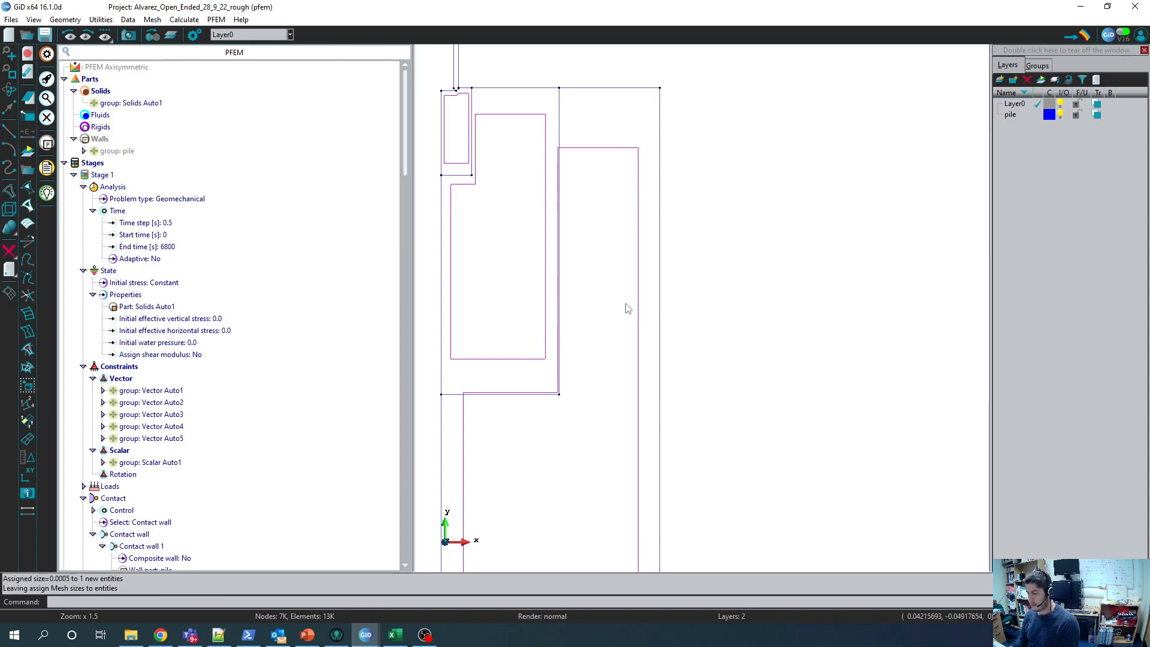
Step: Generate the mesh from the assigned sizes and examine the element density in the soil zones below the pile tip
{"action": "key", "text": "ctrl+g"}
{"action": "key", "text": "Return"}
{"action": "key", "text": "Return"}
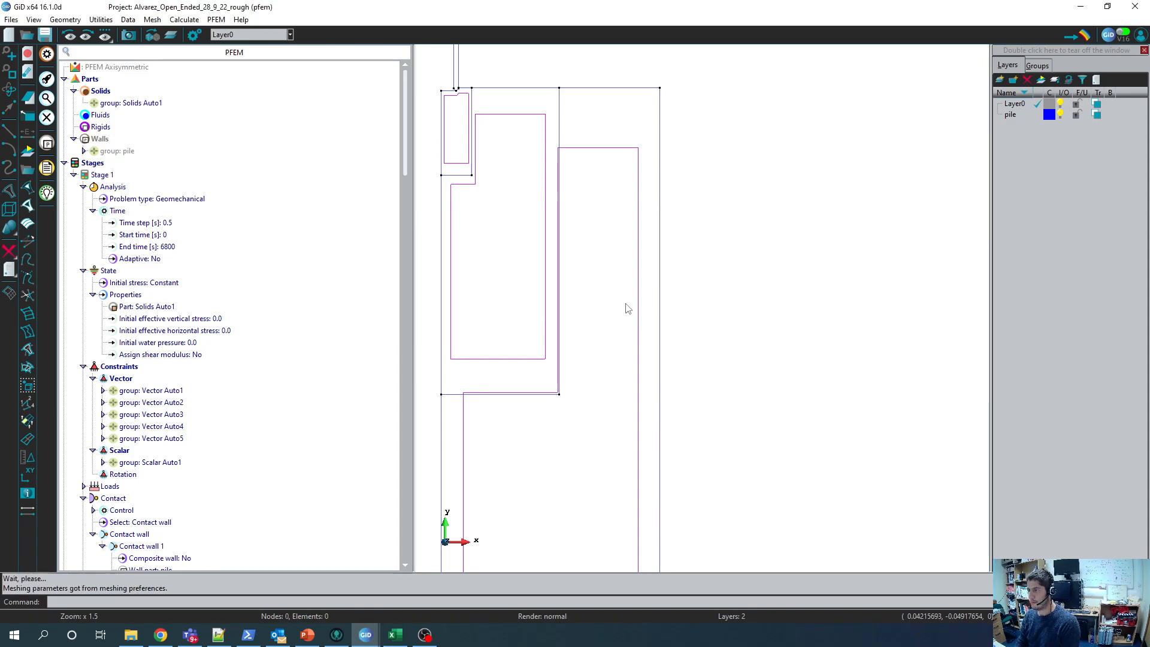
{"action": "key", "text": "Return"}
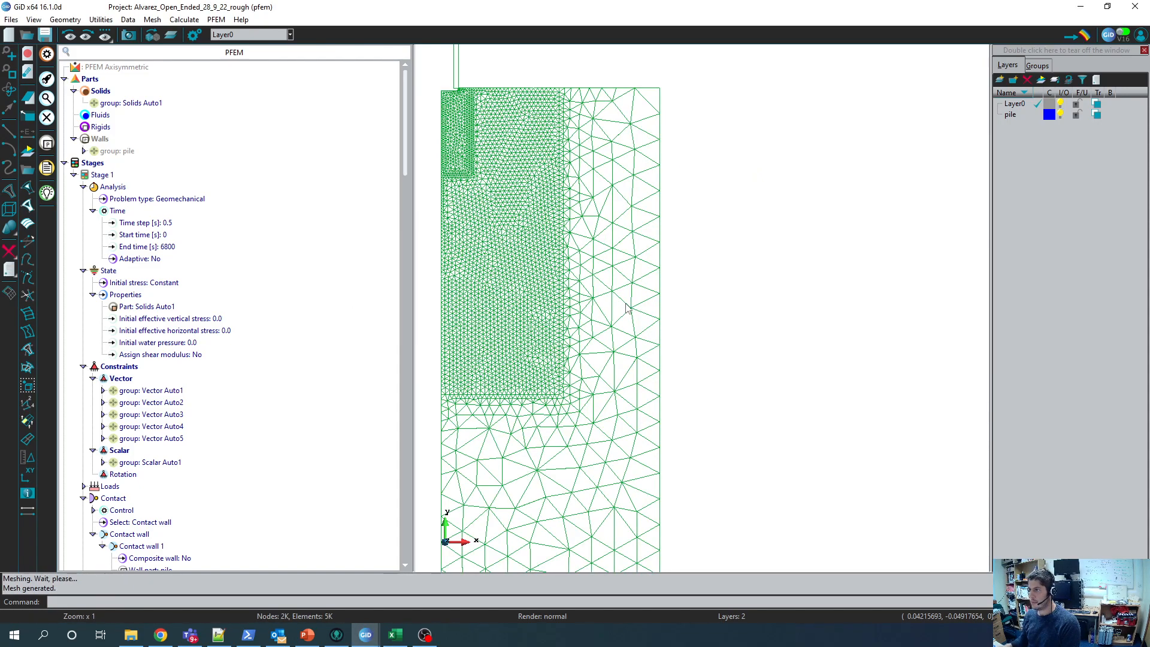
{"action": "scroll", "coordinate": [431, 105], "scroll_direction": "up", "scroll_amount": 4}
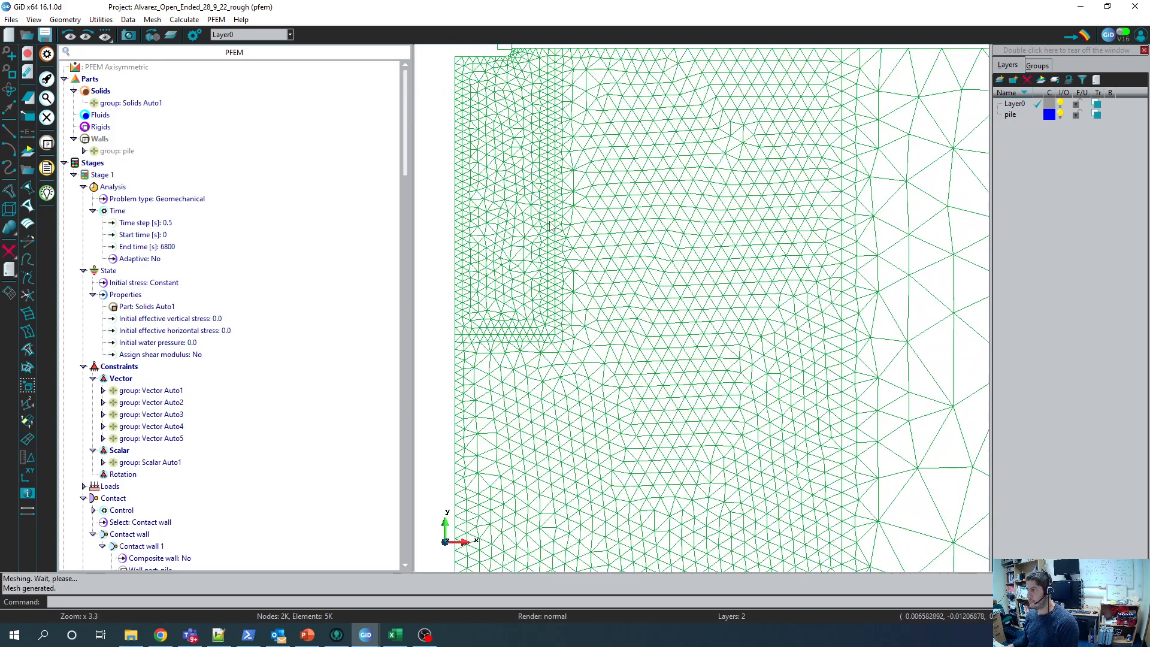
{"action": "scroll", "coordinate": [550, 227], "scroll_direction": "down", "scroll_amount": 4}
{"action": "scroll", "coordinate": [515, 204], "scroll_direction": "up", "scroll_amount": 5}
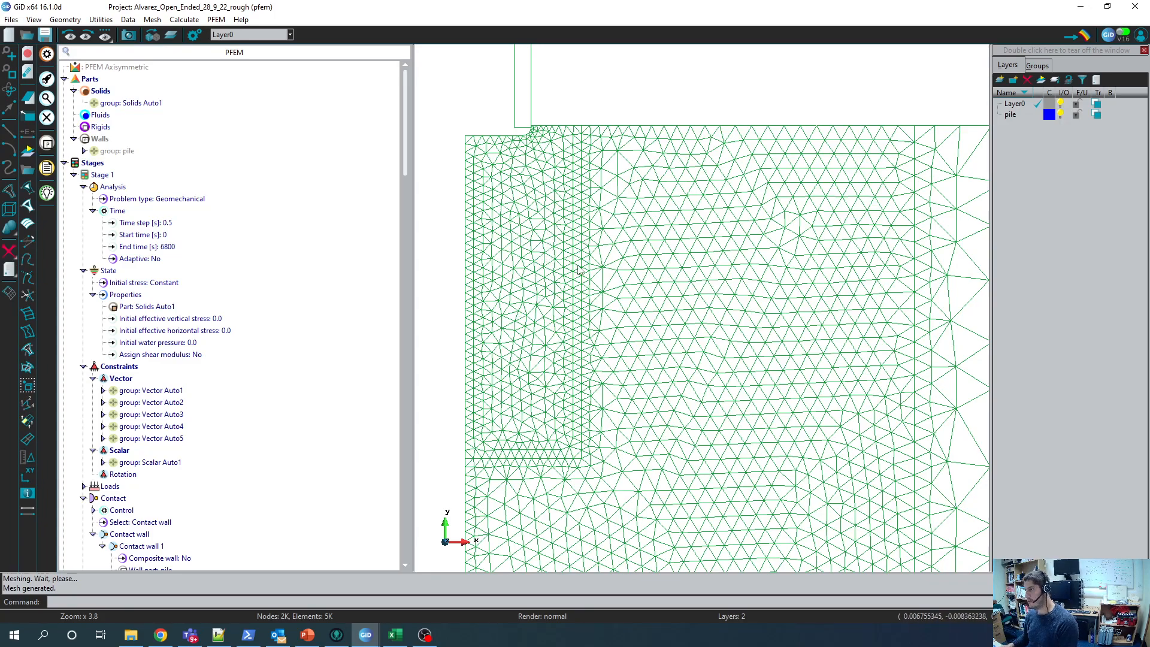
{"action": "scroll", "coordinate": [579, 271], "scroll_direction": "down", "scroll_amount": 5}
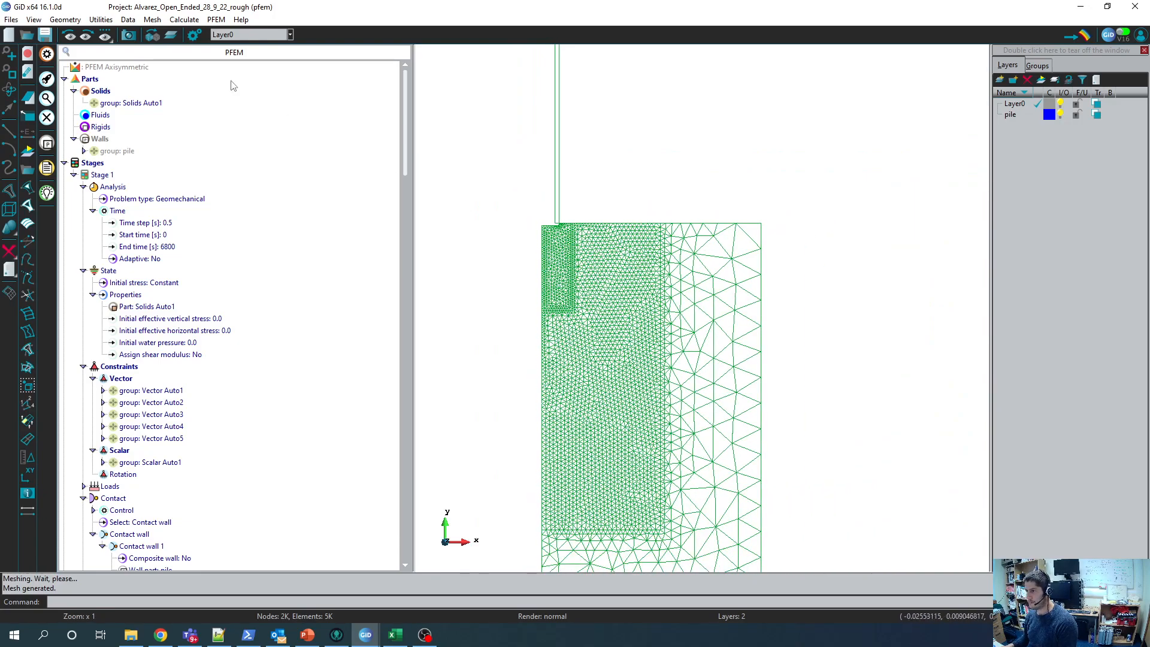
Step: Return to the geometry and assign an unstructured mesh size of 0.0004 to the innermost soil surface
{"action": "left_click", "coordinate": [9, 294]}
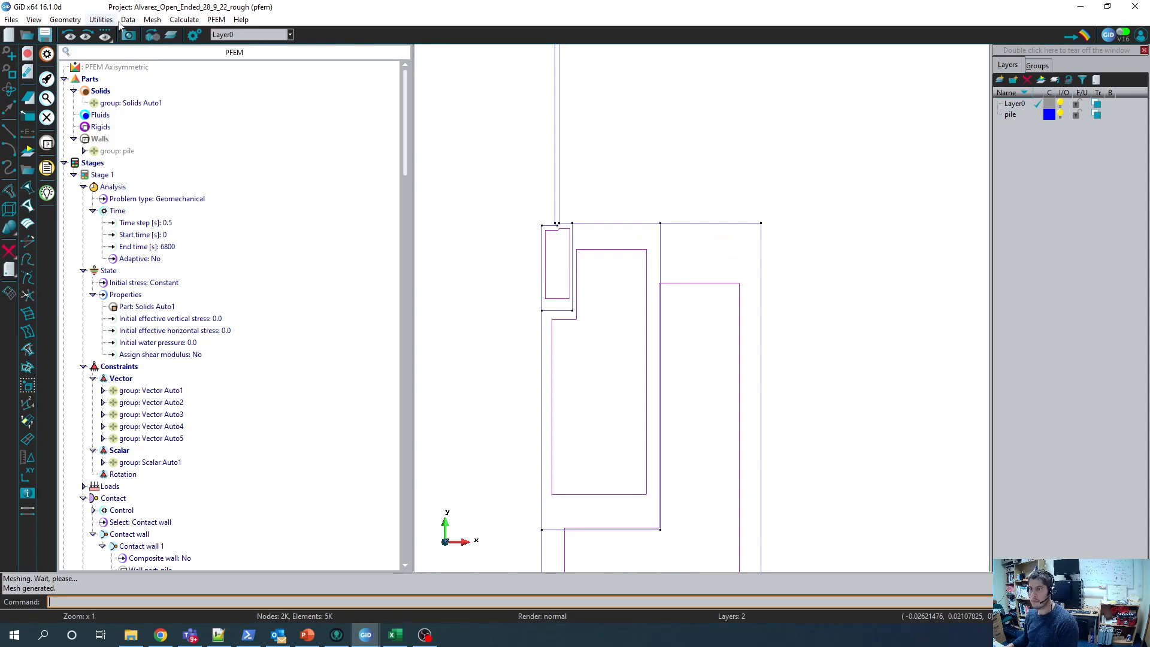
{"action": "left_click", "coordinate": [152, 19]}
{"action": "mouse_move", "coordinate": [159, 34]}
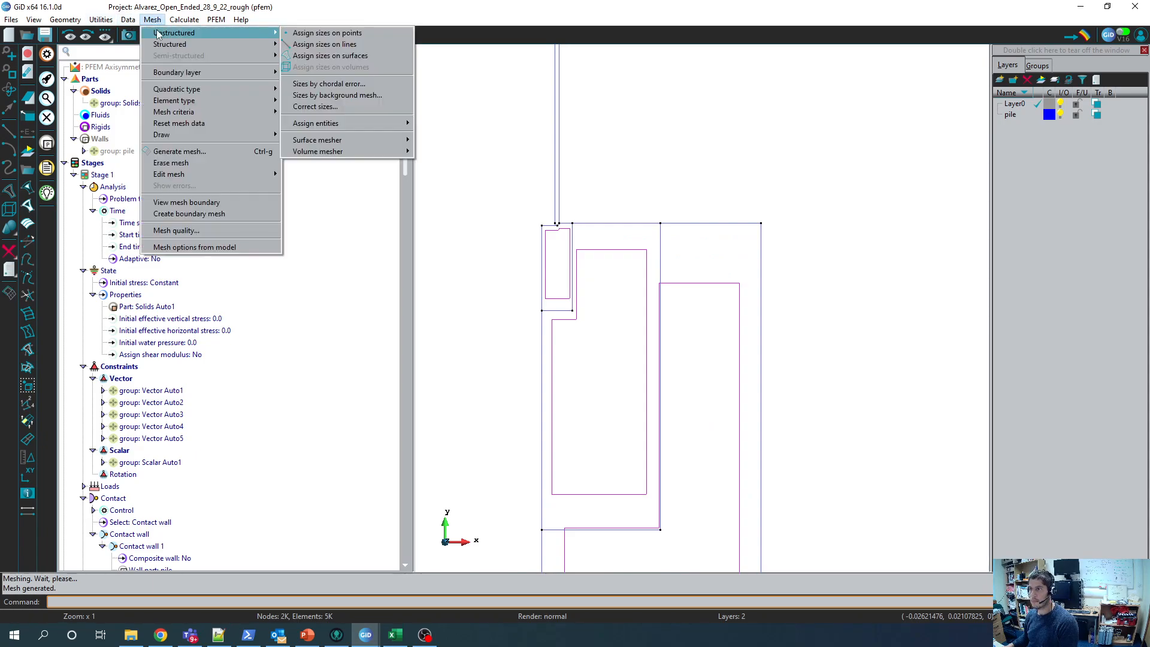
{"action": "left_click", "coordinate": [353, 55]}
{"action": "left_click", "coordinate": [570, 281]}
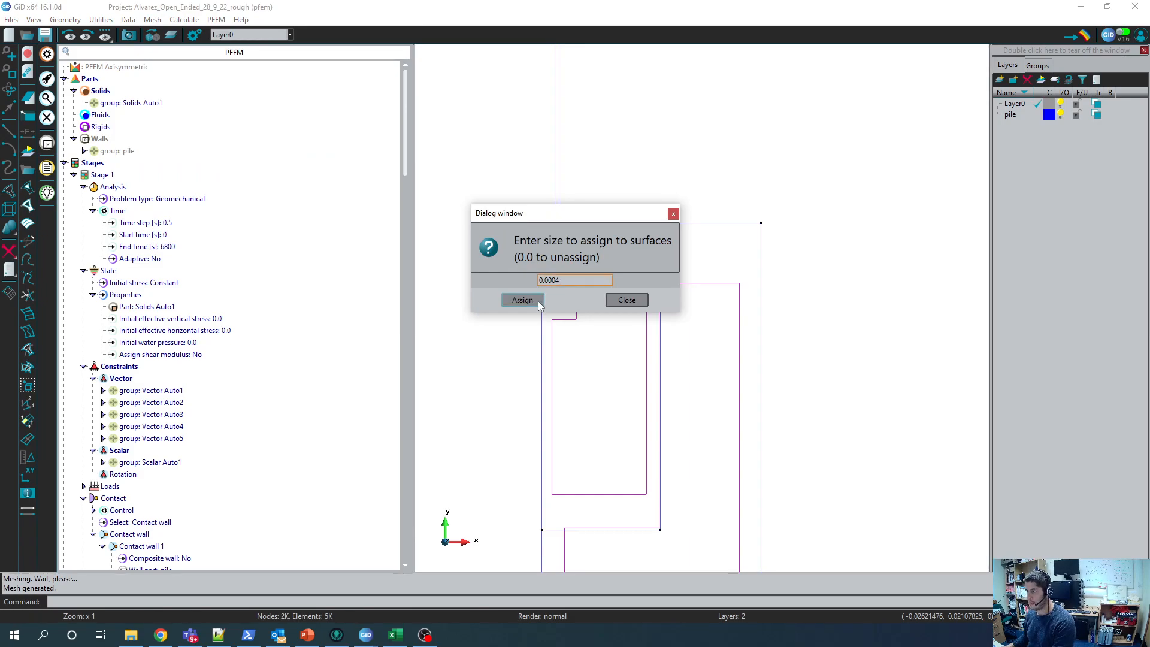
{"action": "left_click", "coordinate": [538, 301]}
{"action": "left_click", "coordinate": [554, 296]}
{"action": "key", "text": "Escape"}
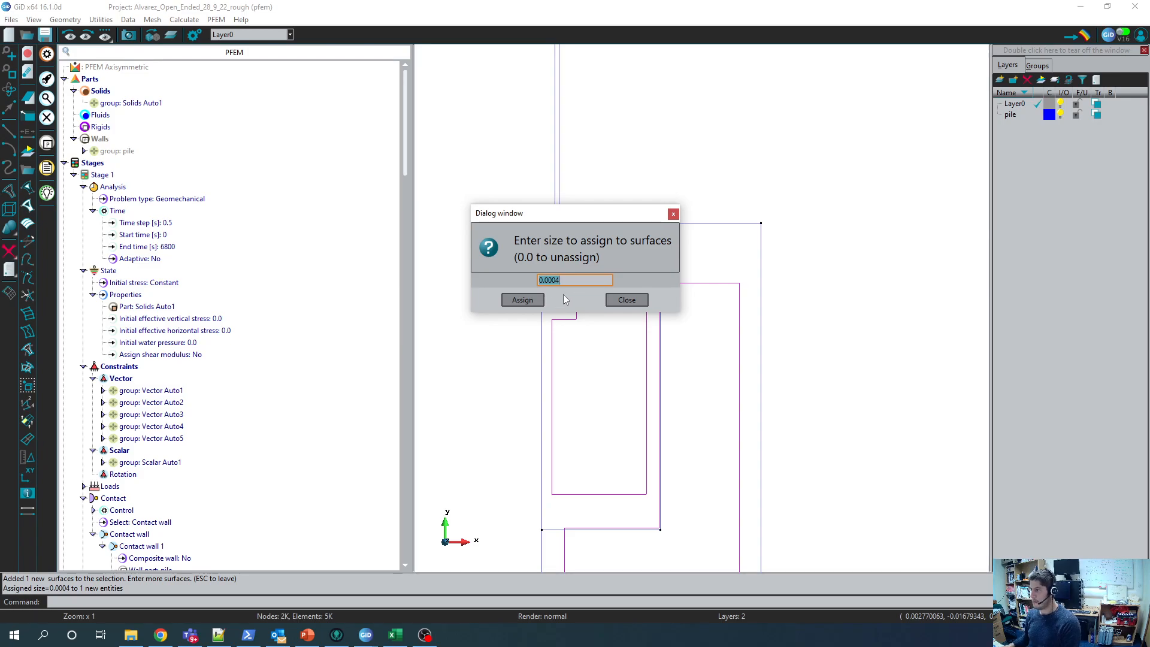
{"action": "left_click", "coordinate": [625, 300]}
Step: Regenerate the mesh with the 0.0004 surface size and inspect the elements around the rounded pile tip
{"action": "key", "text": "ctrl+g"}
{"action": "key", "text": "Return"}
{"action": "key", "text": "Return"}
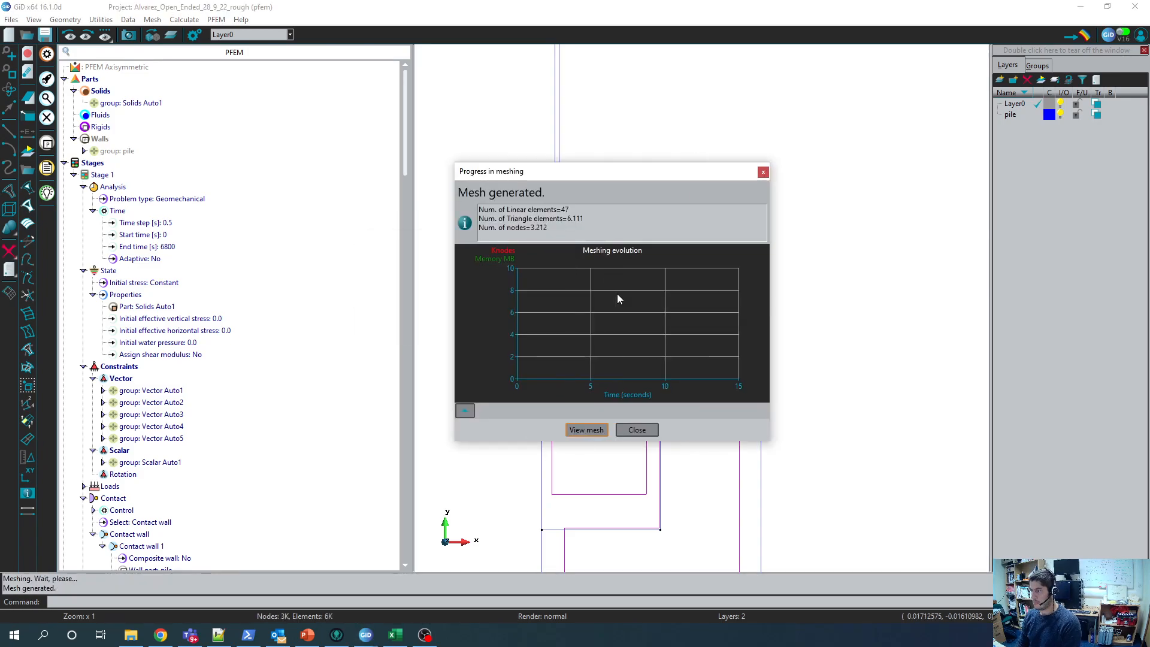
{"action": "key", "text": "Return"}
{"action": "scroll", "coordinate": [539, 255], "scroll_direction": "up", "scroll_amount": 4}
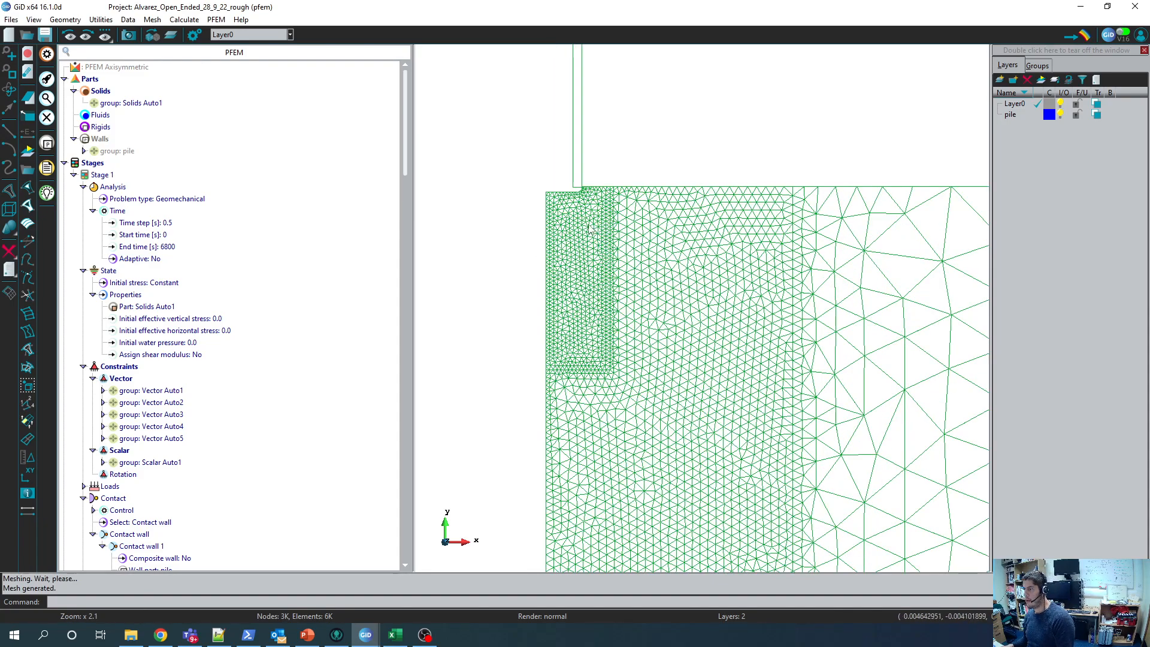
{"action": "scroll", "coordinate": [587, 227], "scroll_direction": "up", "scroll_amount": 3}
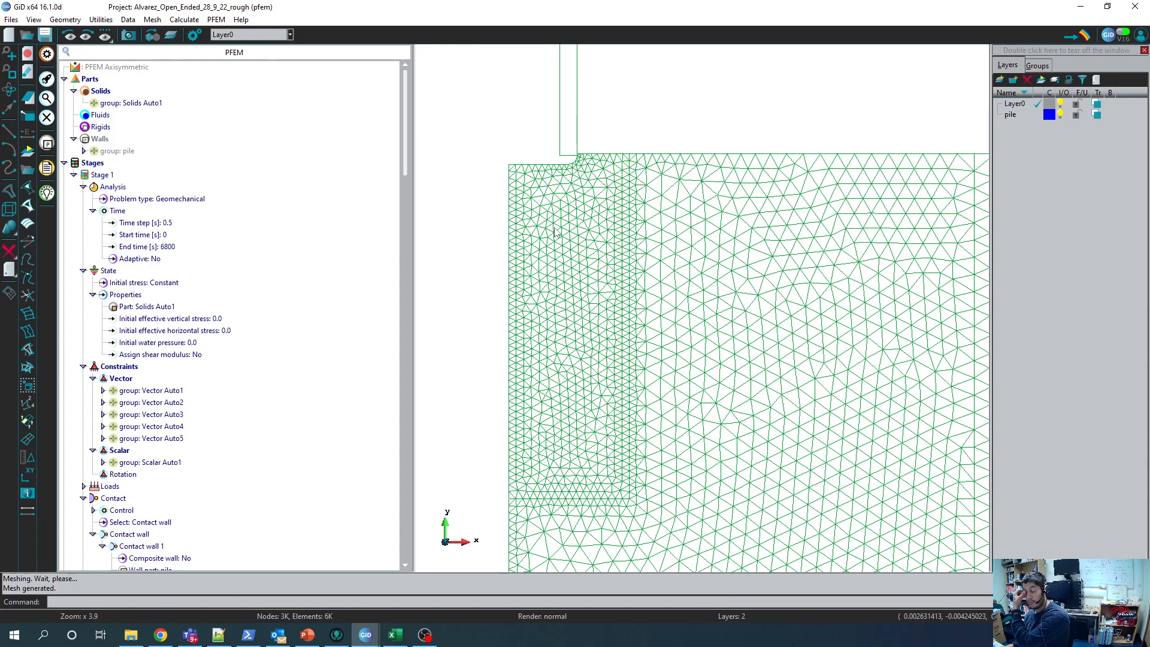
{"action": "scroll", "coordinate": [555, 214], "scroll_direction": "down", "scroll_amount": 1}
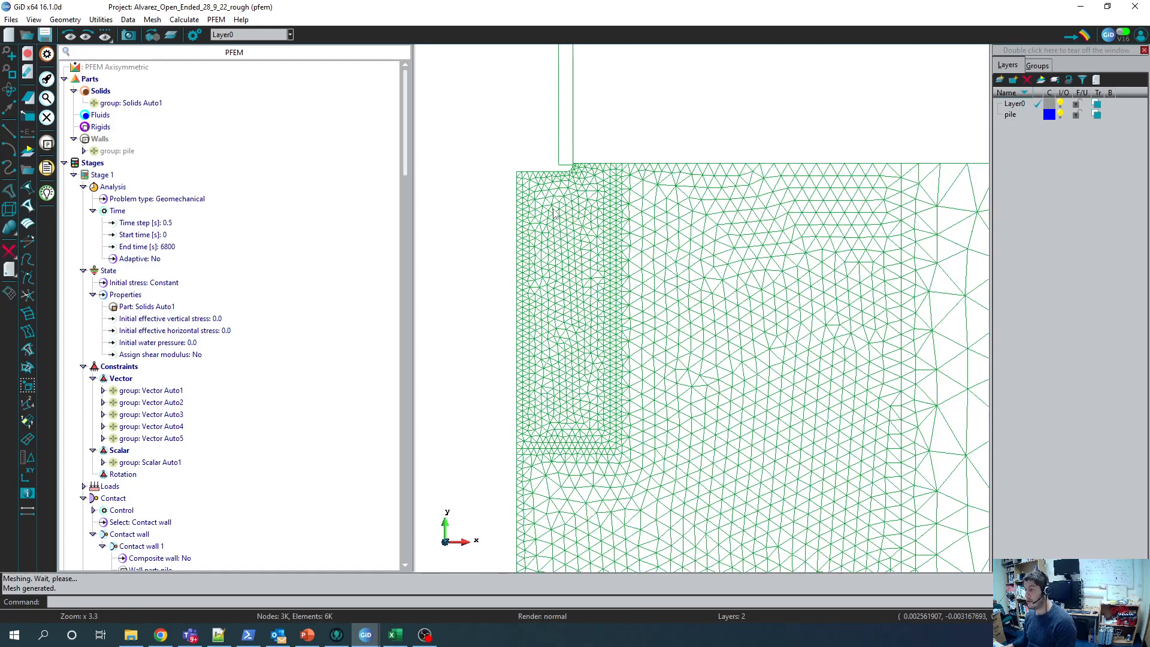
{"action": "scroll", "coordinate": [556, 198], "scroll_direction": "up", "scroll_amount": 5}
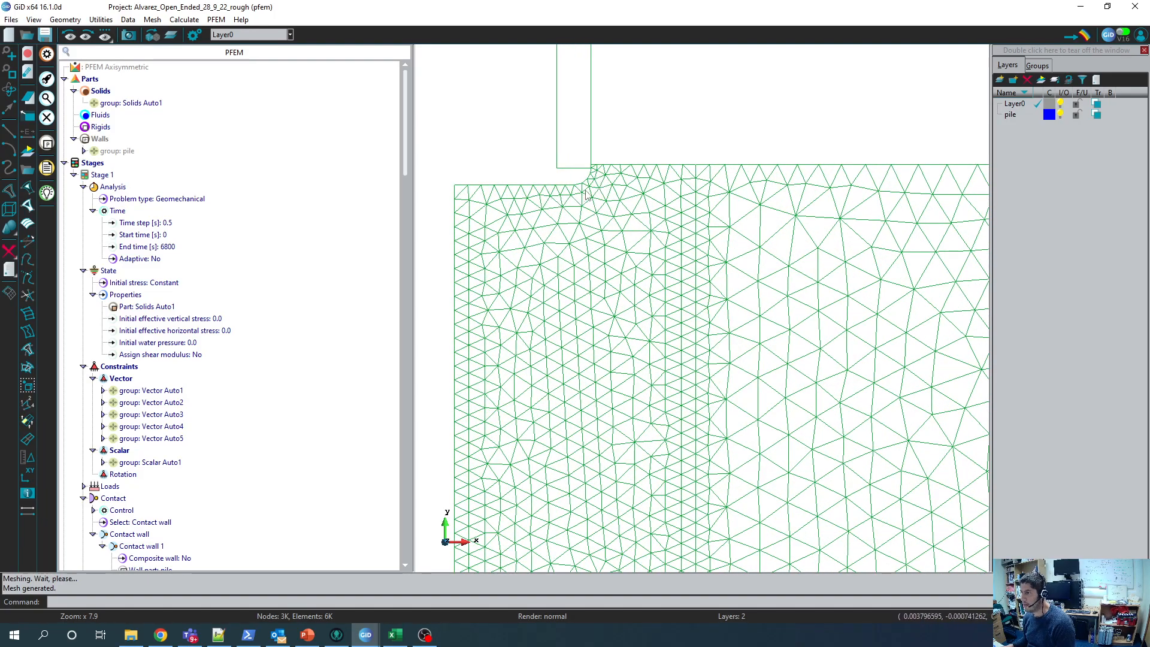
Step: In the geometry, assign an unstructured size of 0.0003 to the innermost zone's upper horizontal line and the adjoining arc below the pile tip
{"action": "left_click", "coordinate": [11, 293]}
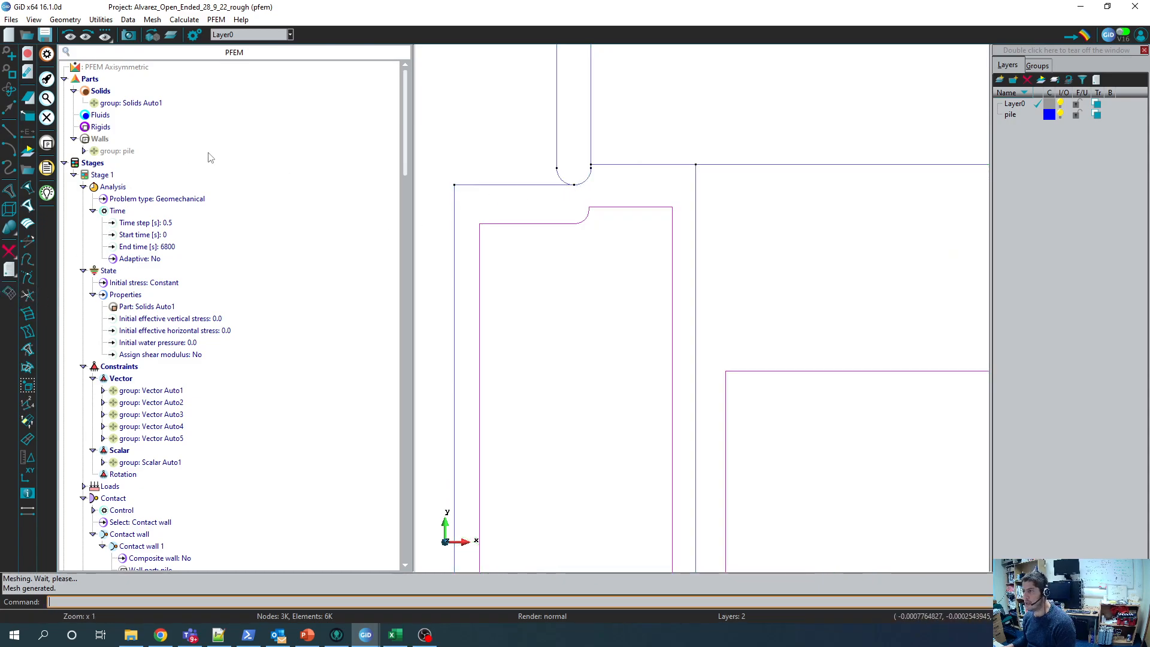
{"action": "left_click", "coordinate": [153, 20]}
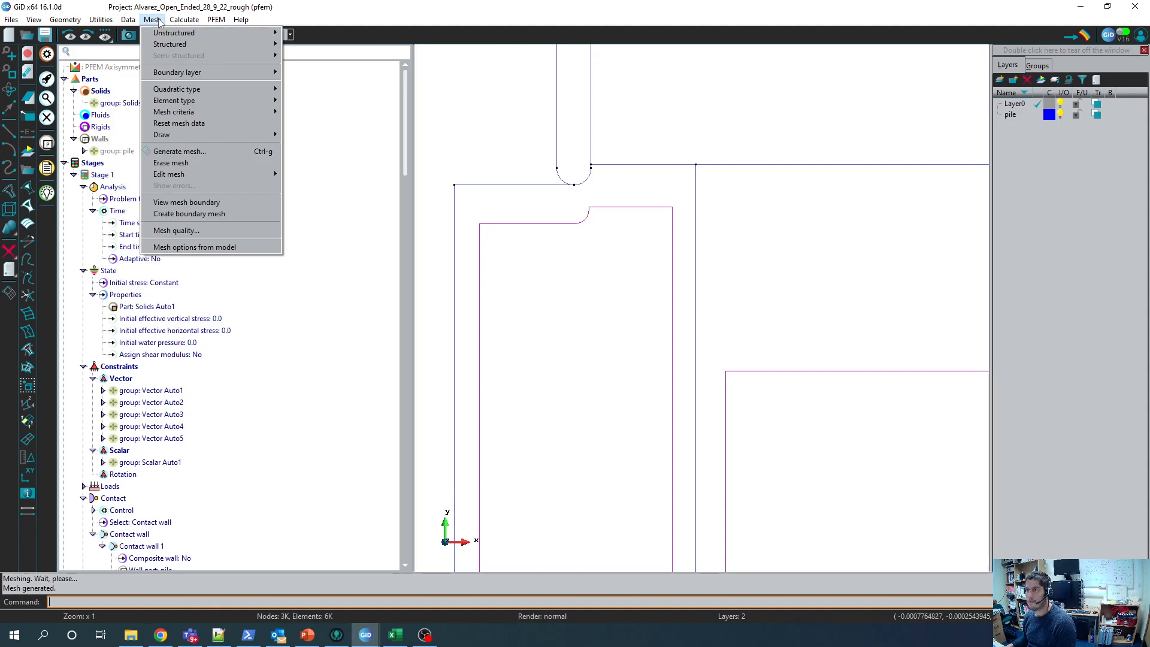
{"action": "mouse_move", "coordinate": [180, 33]}
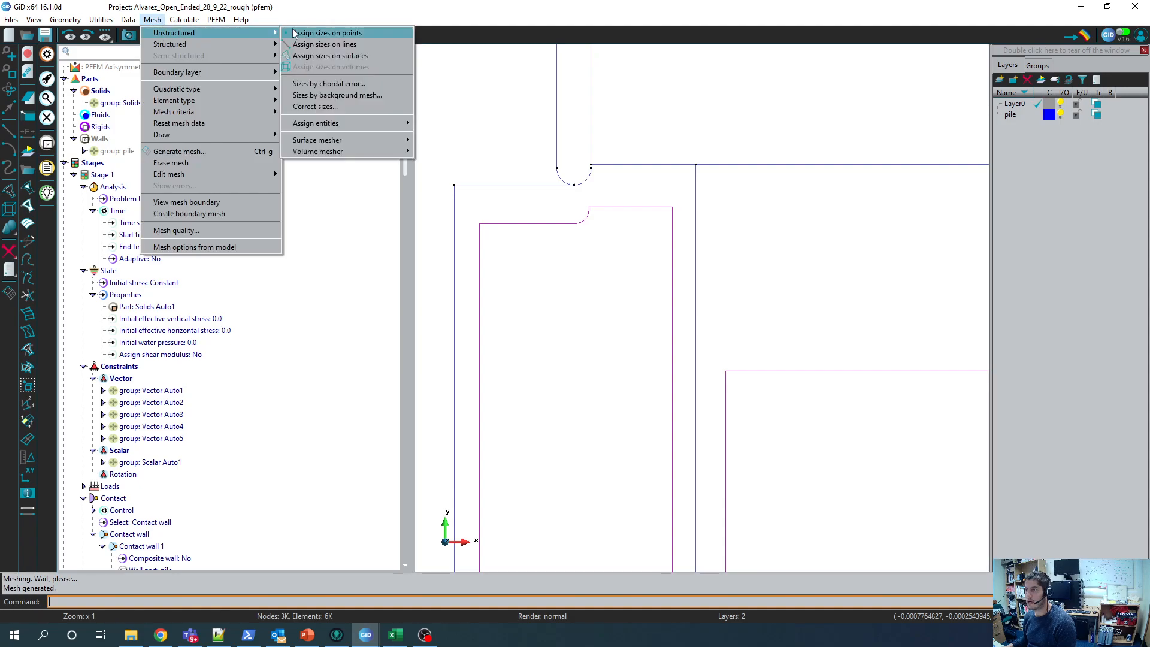
{"action": "left_click", "coordinate": [326, 44]}
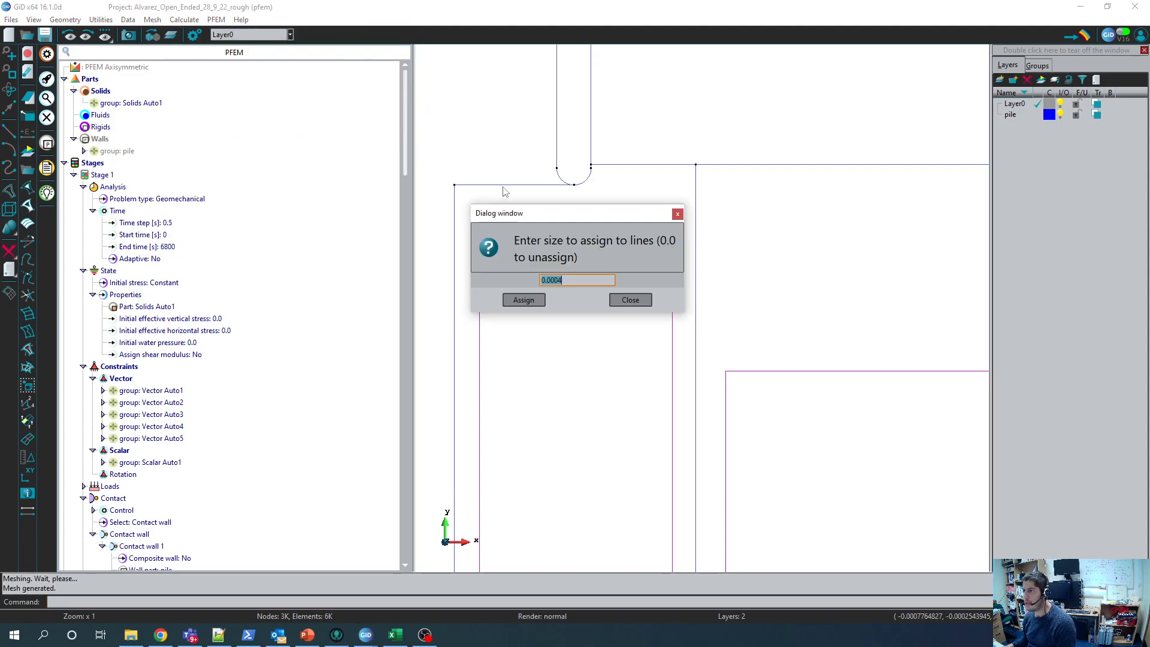
{"action": "left_click", "coordinate": [563, 284]}
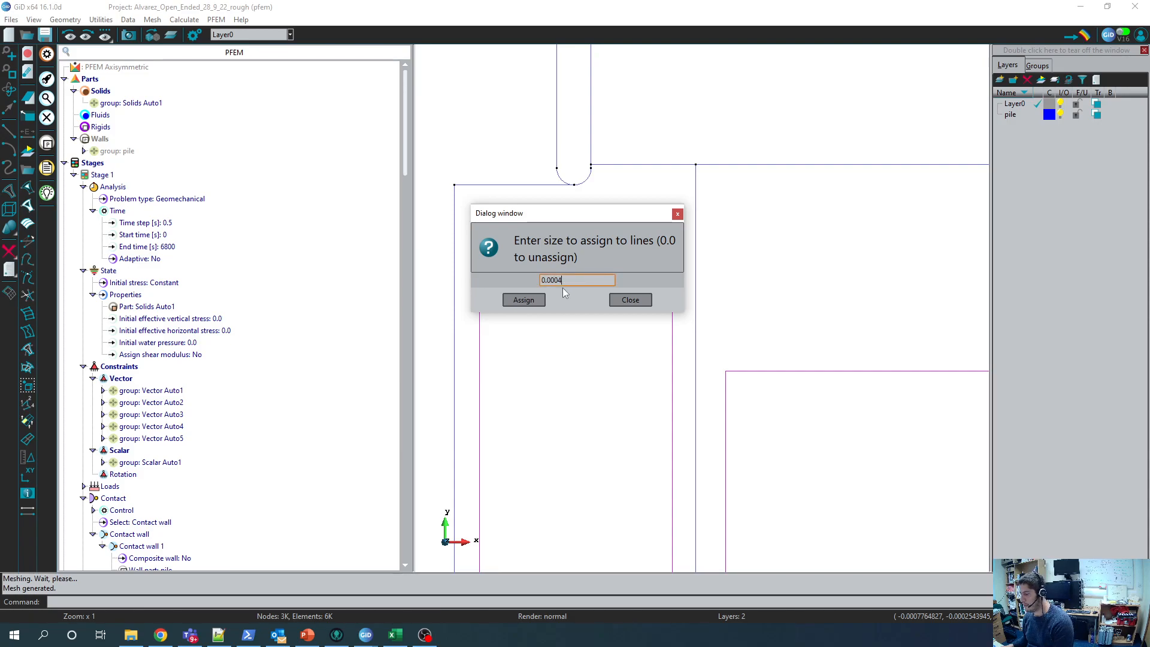
{"action": "type", "text": "3"}
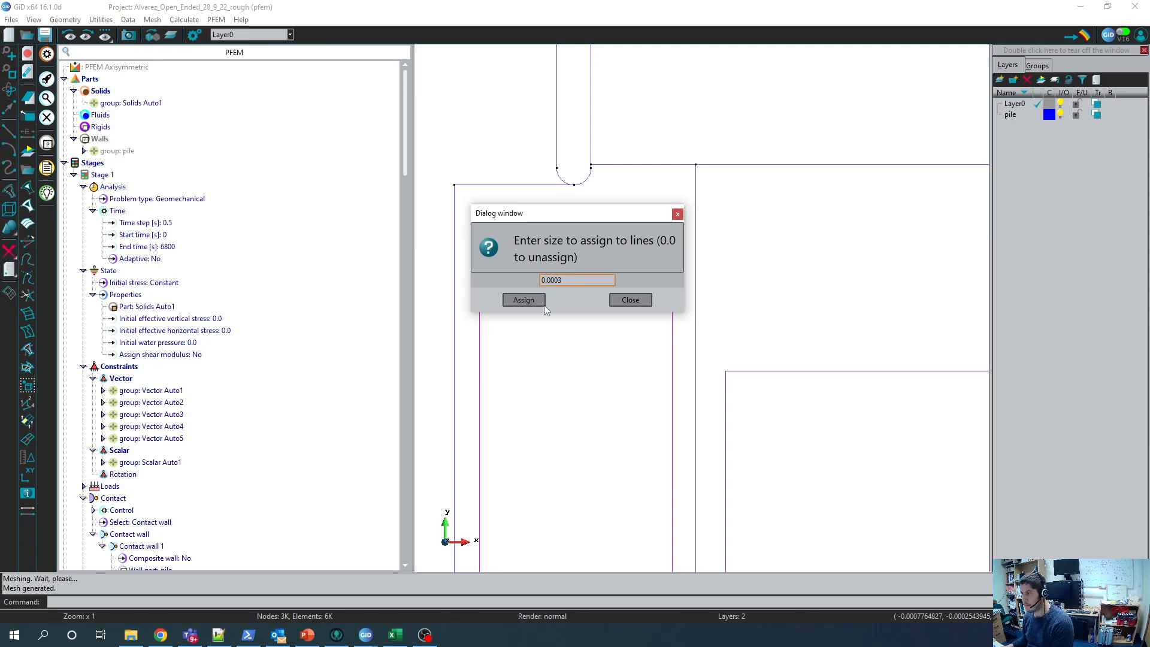
{"action": "left_click", "coordinate": [525, 300]}
{"action": "left_click", "coordinate": [539, 184]}
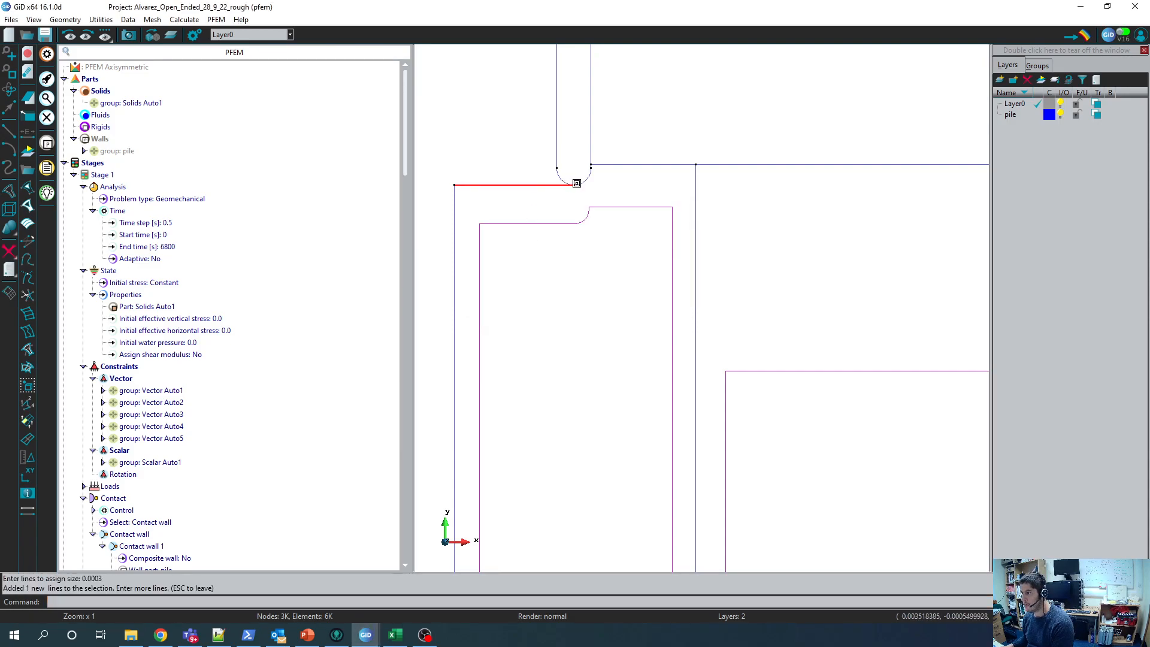
{"action": "left_click", "coordinate": [578, 181]}
{"action": "scroll", "coordinate": [602, 169], "scroll_direction": "up", "scroll_amount": 2}
{"action": "key", "text": "Escape"}
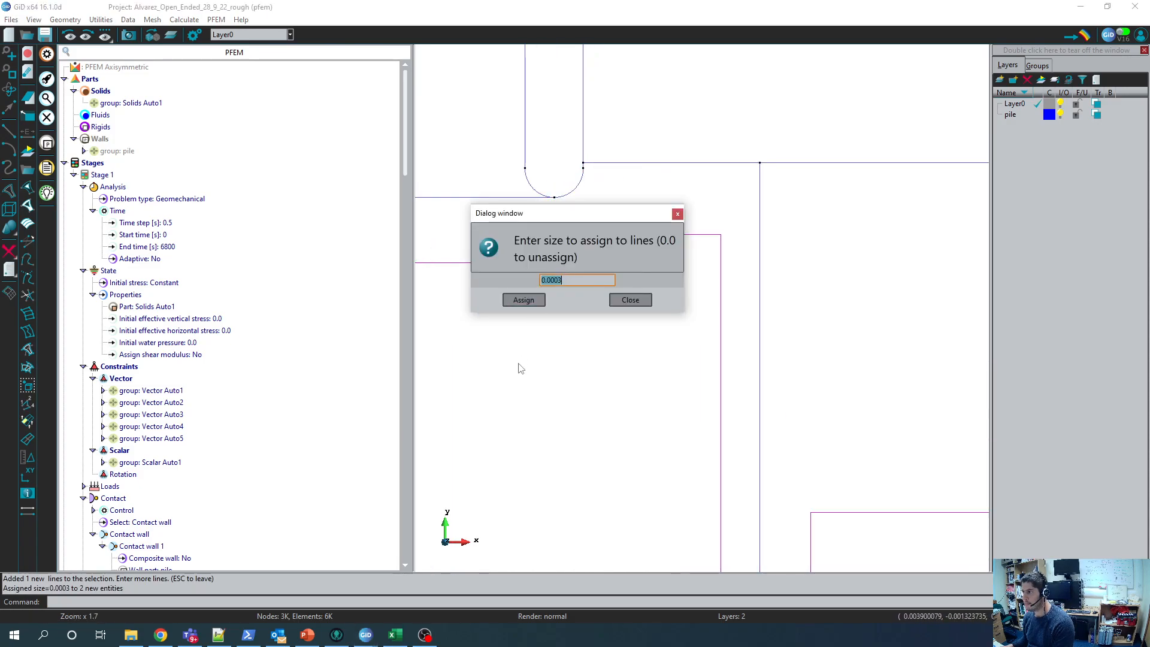
{"action": "left_click", "coordinate": [623, 300]}
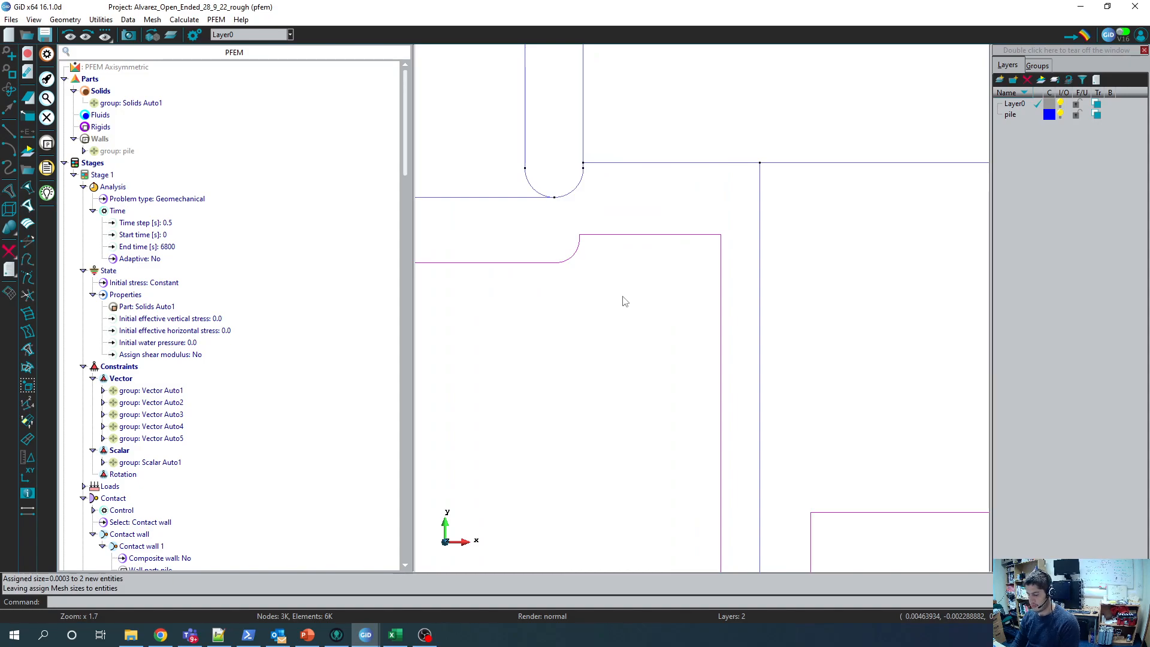
Step: Regenerate the mesh with the refined line sizes, check it around the pile tip and save the project
{"action": "key", "text": "ctrl+g"}
{"action": "key", "text": "Return"}
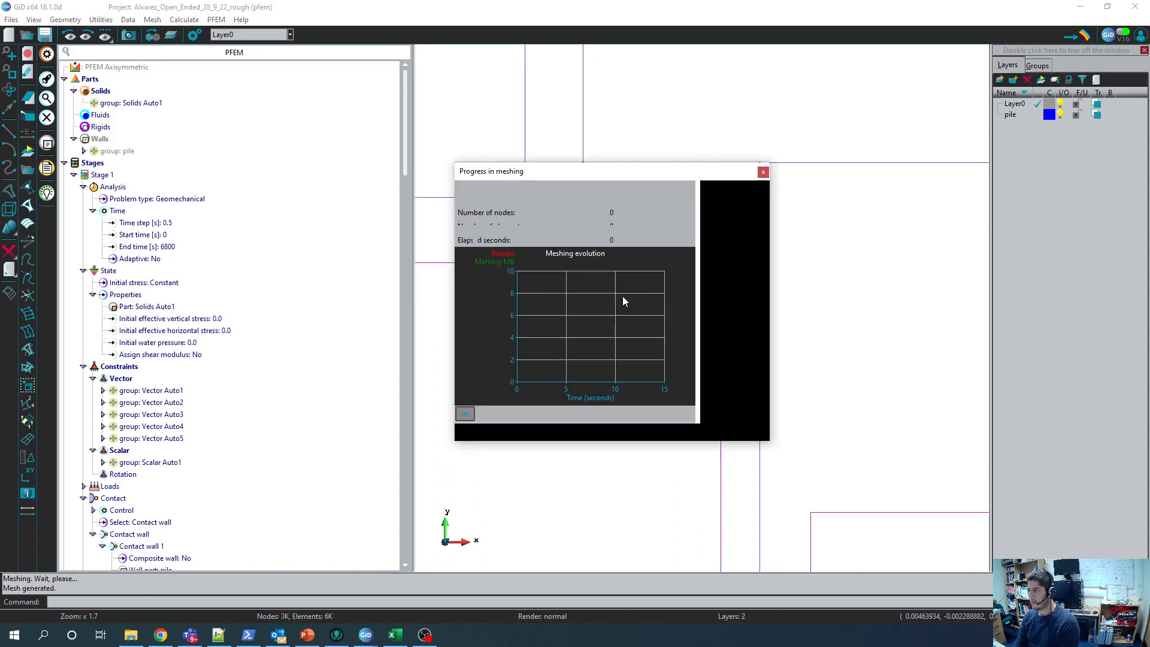
{"action": "scroll", "coordinate": [623, 301], "scroll_direction": "down", "scroll_amount": 5}
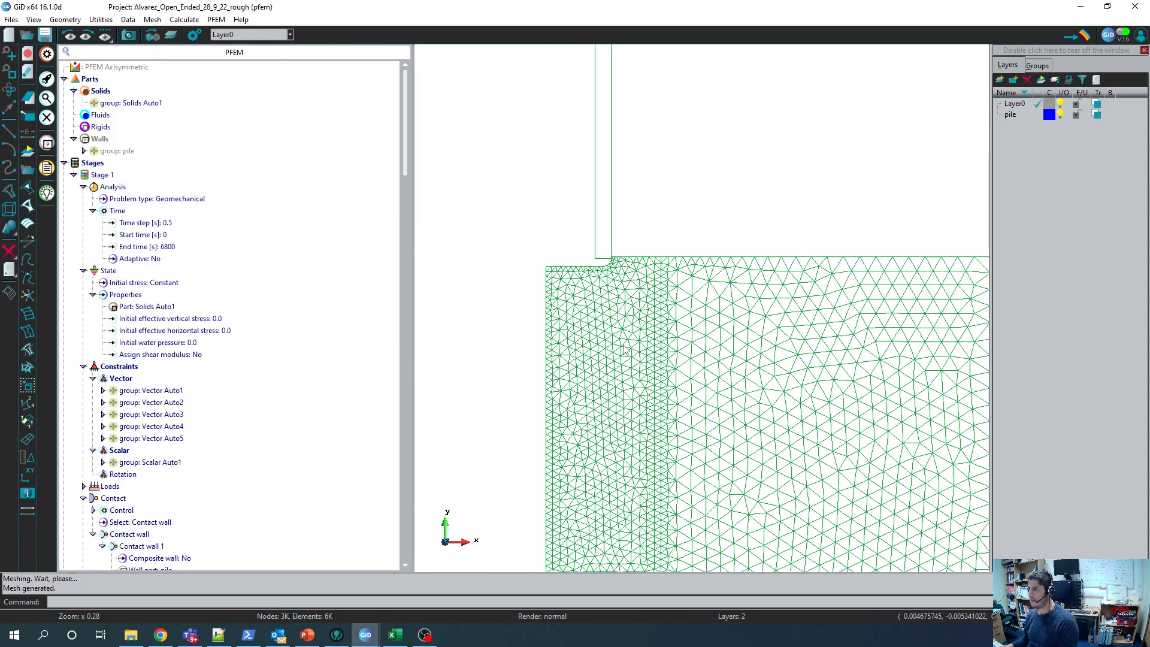
{"action": "scroll", "coordinate": [620, 359], "scroll_direction": "up", "scroll_amount": 5}
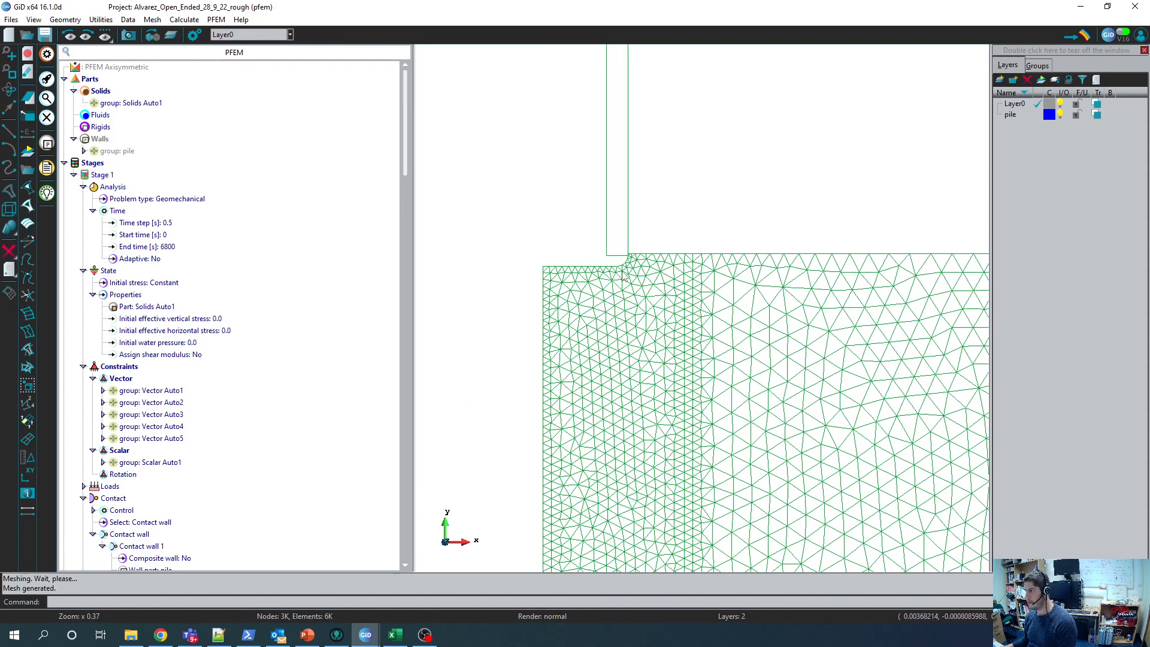
{"action": "scroll", "coordinate": [624, 277], "scroll_direction": "up", "scroll_amount": 2}
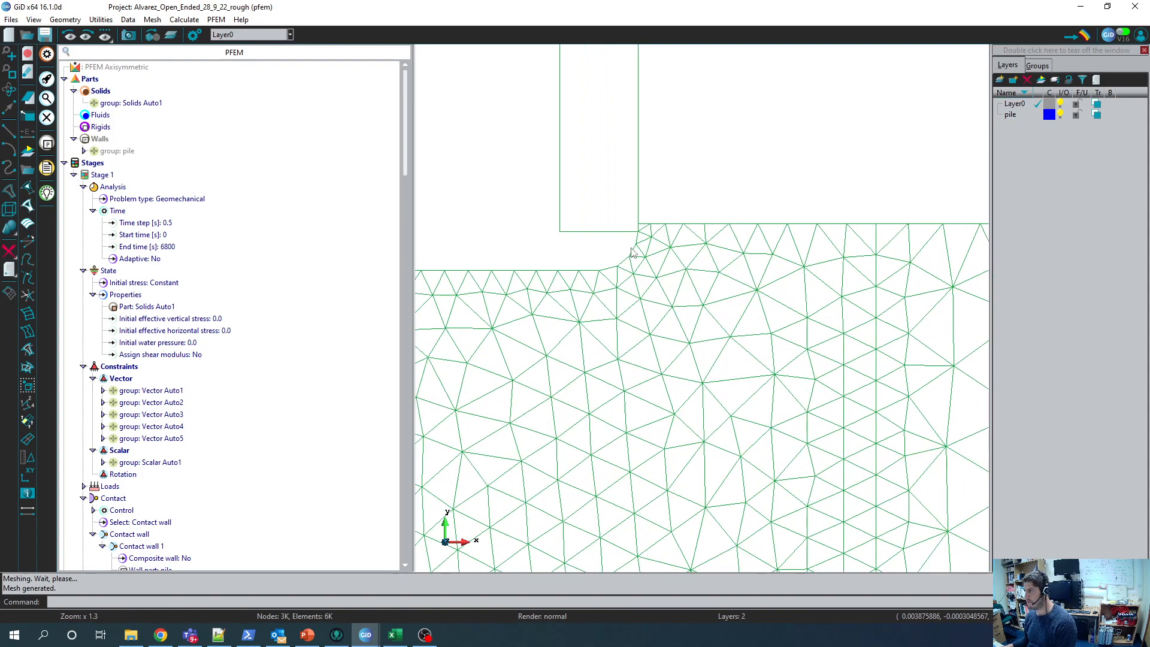
{"action": "scroll", "coordinate": [635, 250], "scroll_direction": "down", "scroll_amount": 2}
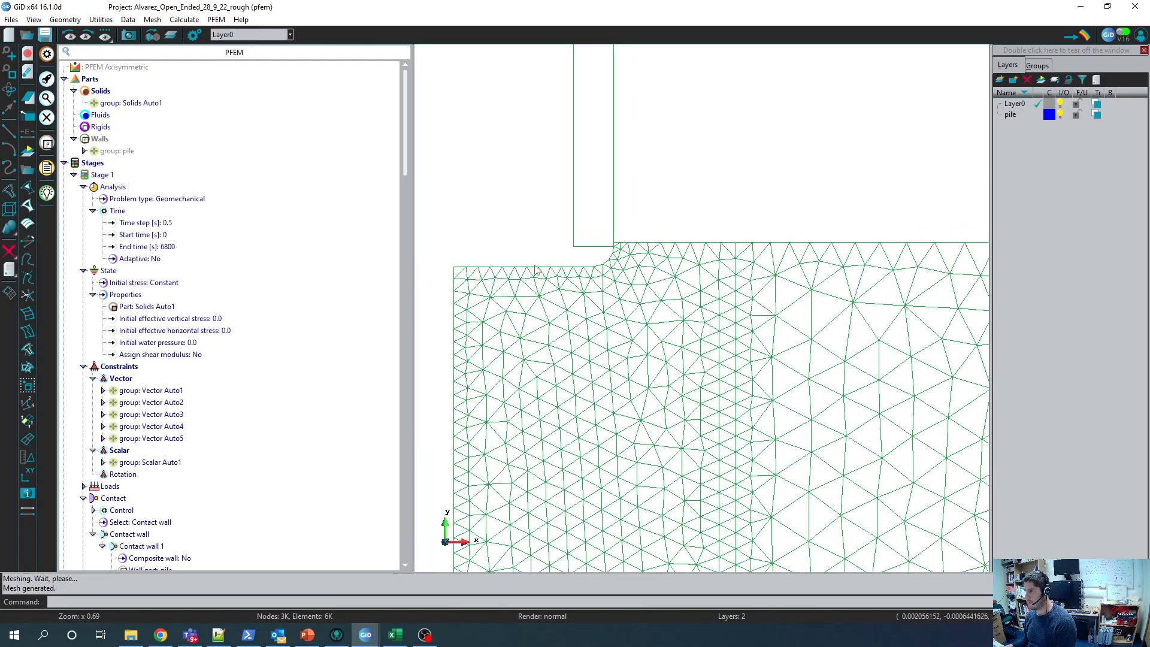
{"action": "scroll", "coordinate": [518, 300], "scroll_direction": "down", "scroll_amount": 8}
{"action": "scroll", "coordinate": [518, 300], "scroll_direction": "down", "scroll_amount": 2}
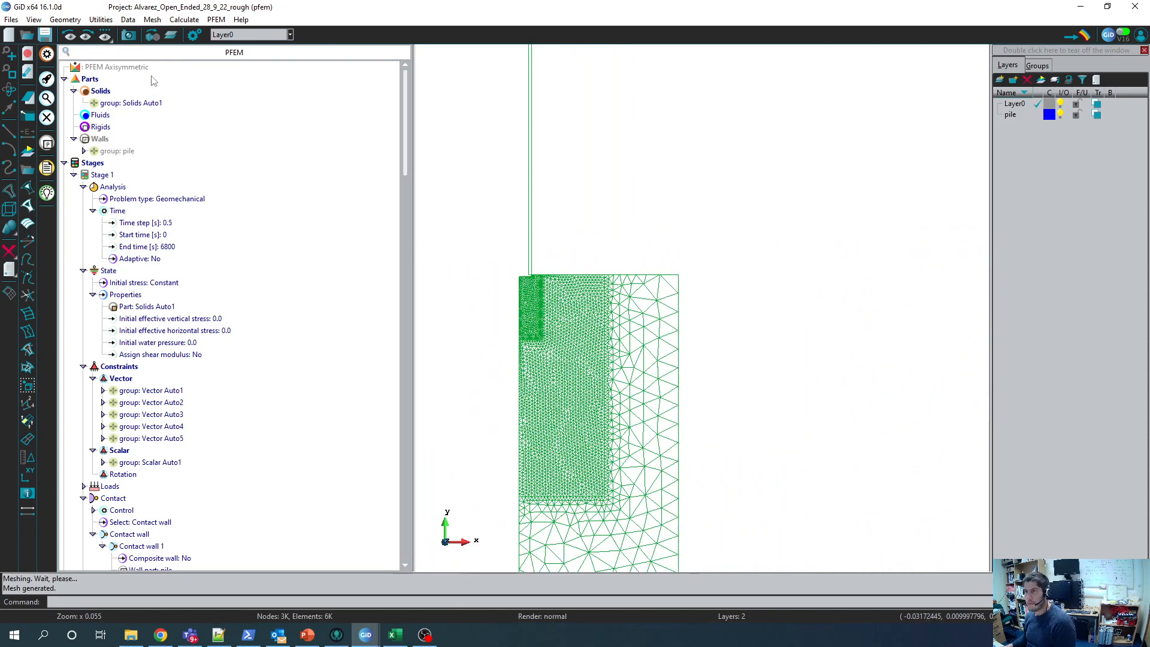
{"action": "left_click", "coordinate": [45, 34]}
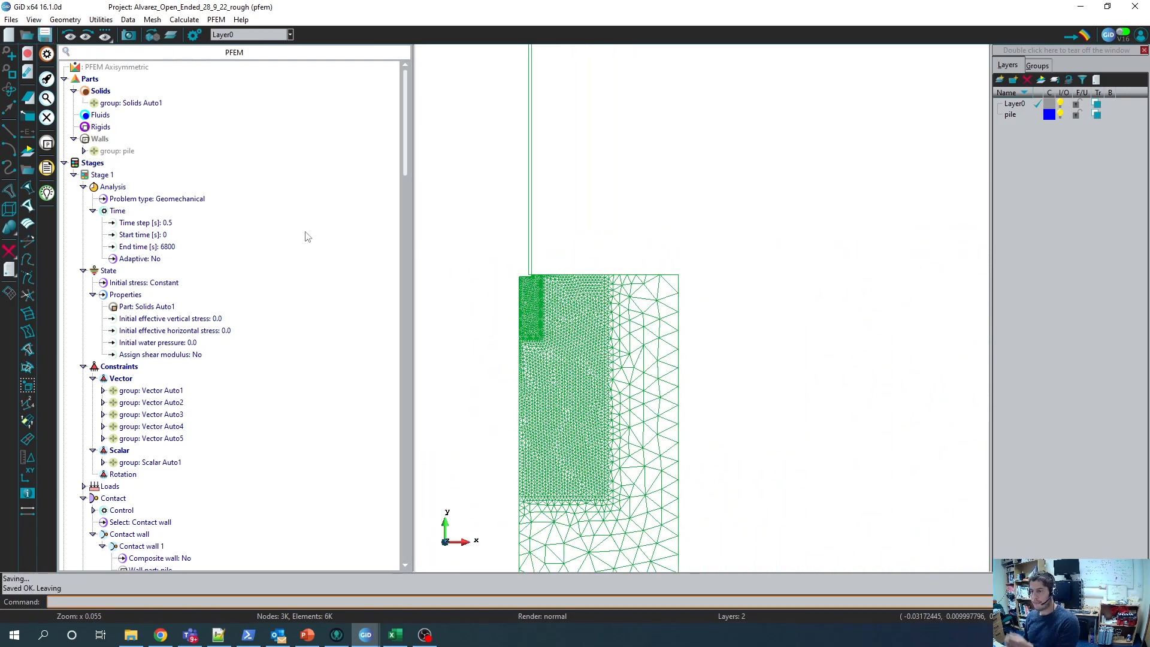
Step: Set Nodes output to No in the output options
{"action": "scroll", "coordinate": [307, 236], "scroll_direction": "down", "scroll_amount": 20}
{"action": "scroll", "coordinate": [337, 433], "scroll_direction": "down", "scroll_amount": 7}
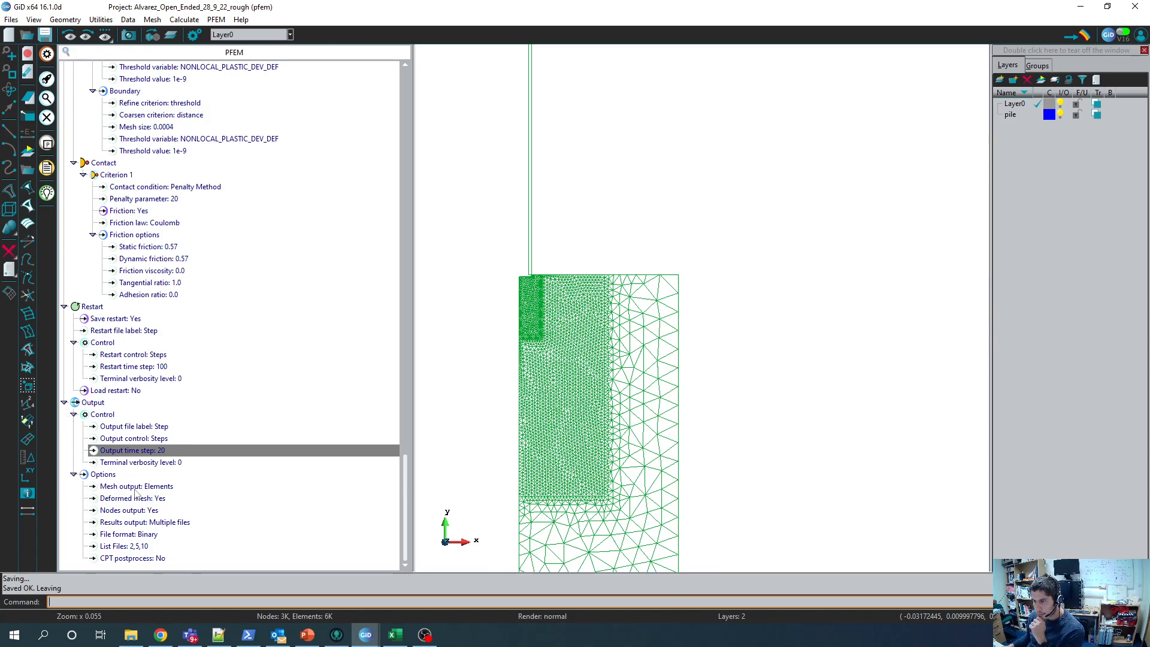
{"action": "double_click", "coordinate": [155, 511]}
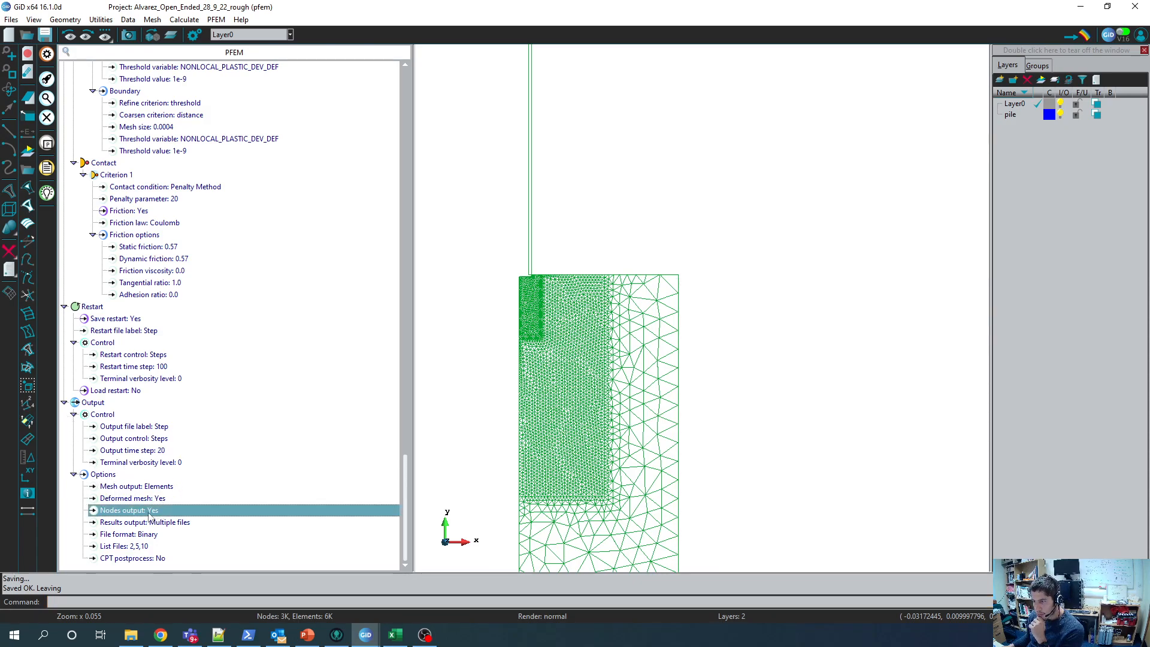
{"action": "left_click", "coordinate": [170, 511]}
{"action": "left_click", "coordinate": [156, 531]}
Step: In the results on nodes, set Contact Force to Yes and Reaction Force to No
{"action": "scroll", "coordinate": [136, 402], "scroll_direction": "up", "scroll_amount": 3}
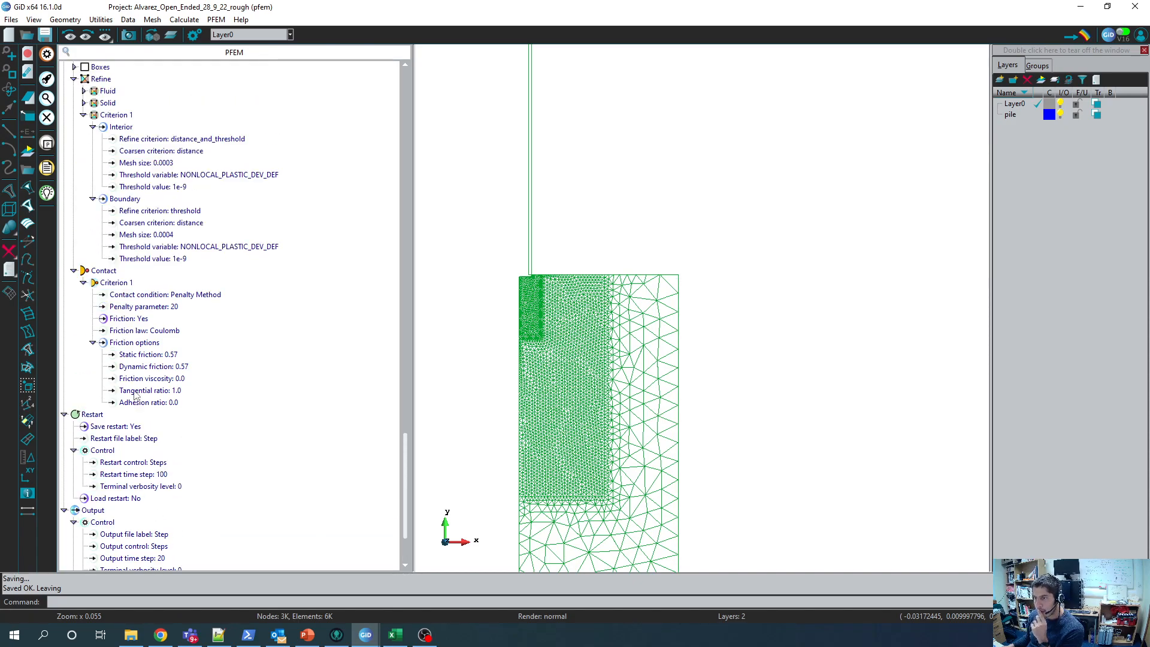
{"action": "scroll", "coordinate": [139, 329], "scroll_direction": "down", "scroll_amount": 3}
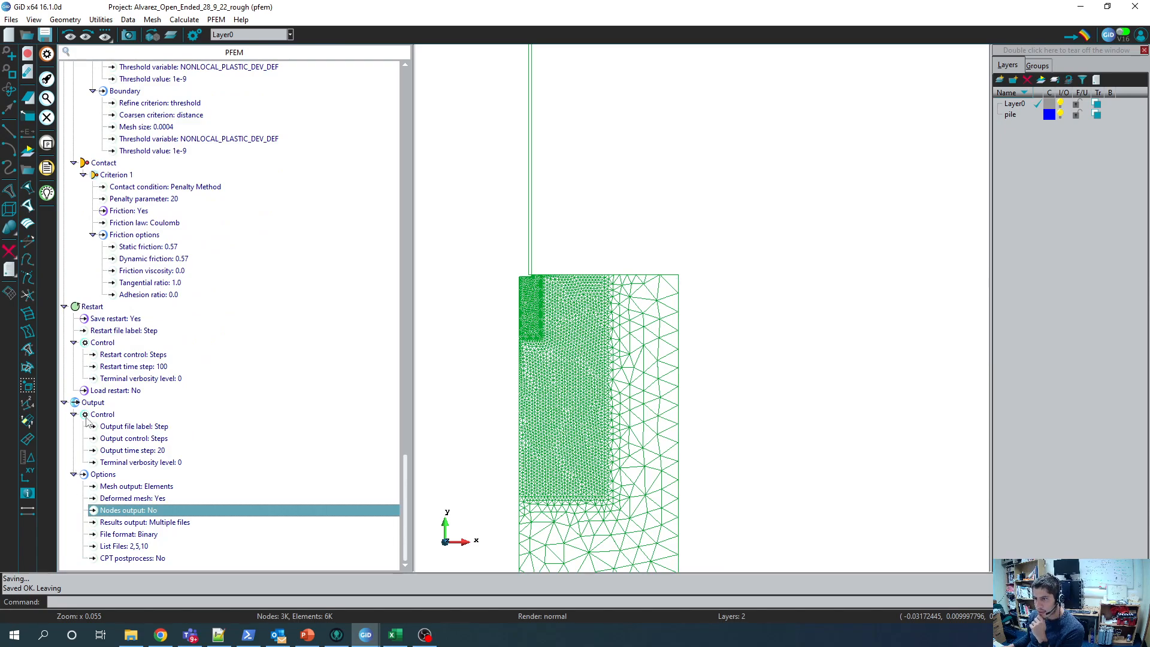
{"action": "scroll", "coordinate": [120, 374], "scroll_direction": "up", "scroll_amount": 7}
{"action": "scroll", "coordinate": [120, 374], "scroll_direction": "up", "scroll_amount": 3}
{"action": "scroll", "coordinate": [139, 340], "scroll_direction": "up", "scroll_amount": 8}
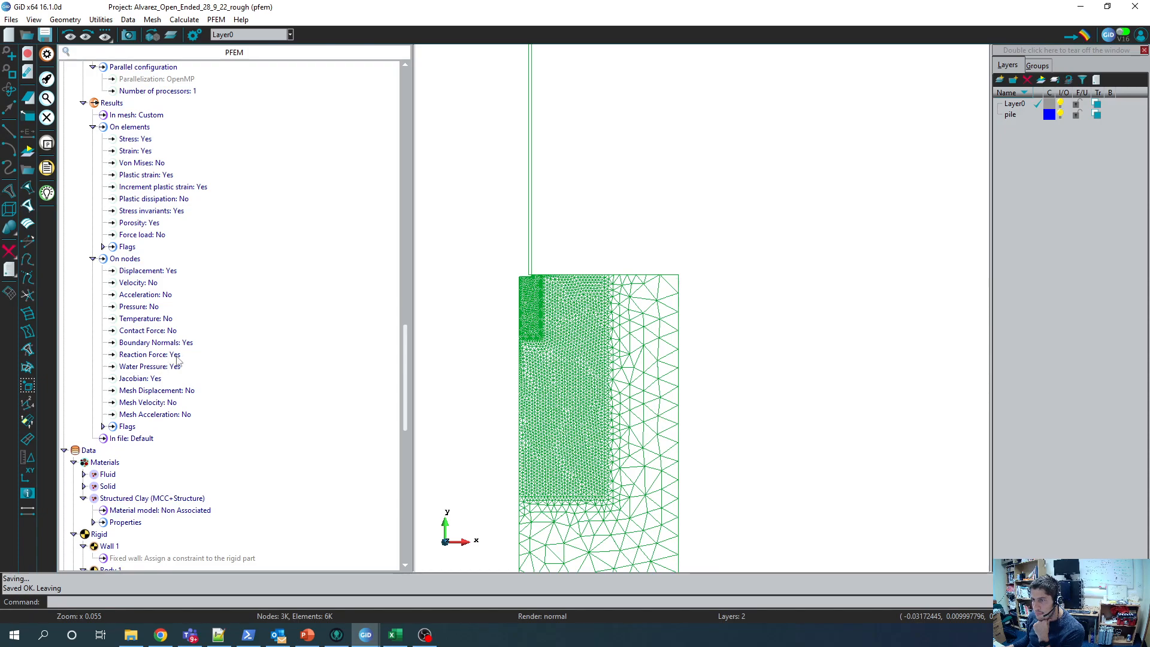
{"action": "left_click", "coordinate": [171, 334]}
{"action": "left_click", "coordinate": [157, 341]}
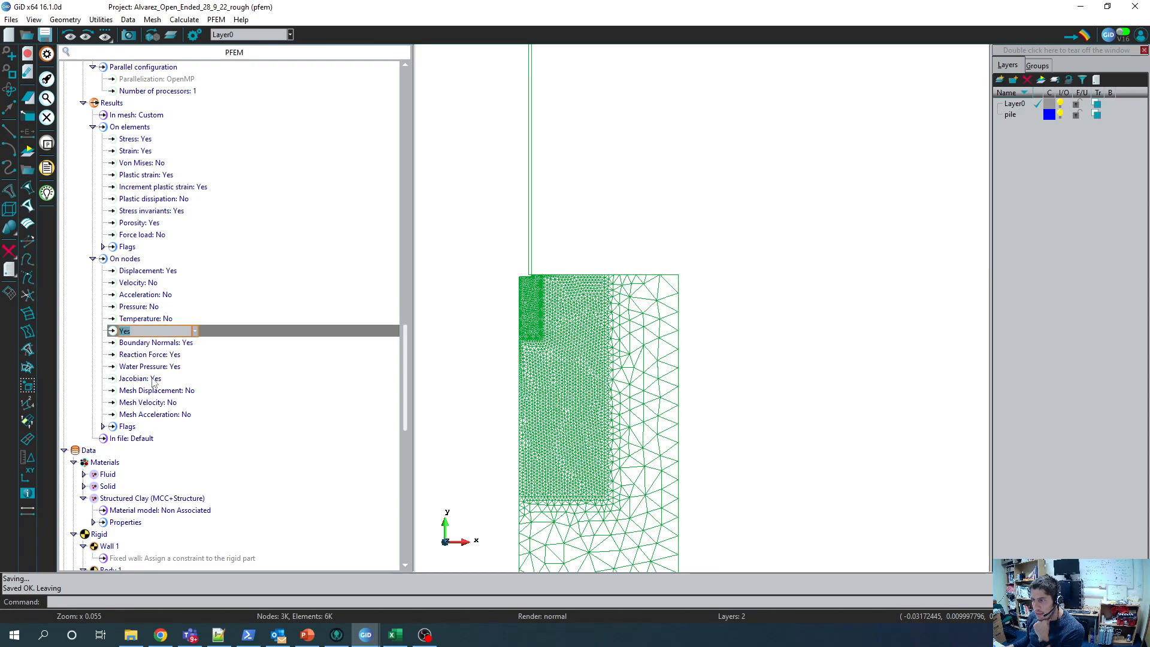
{"action": "left_click", "coordinate": [170, 356]}
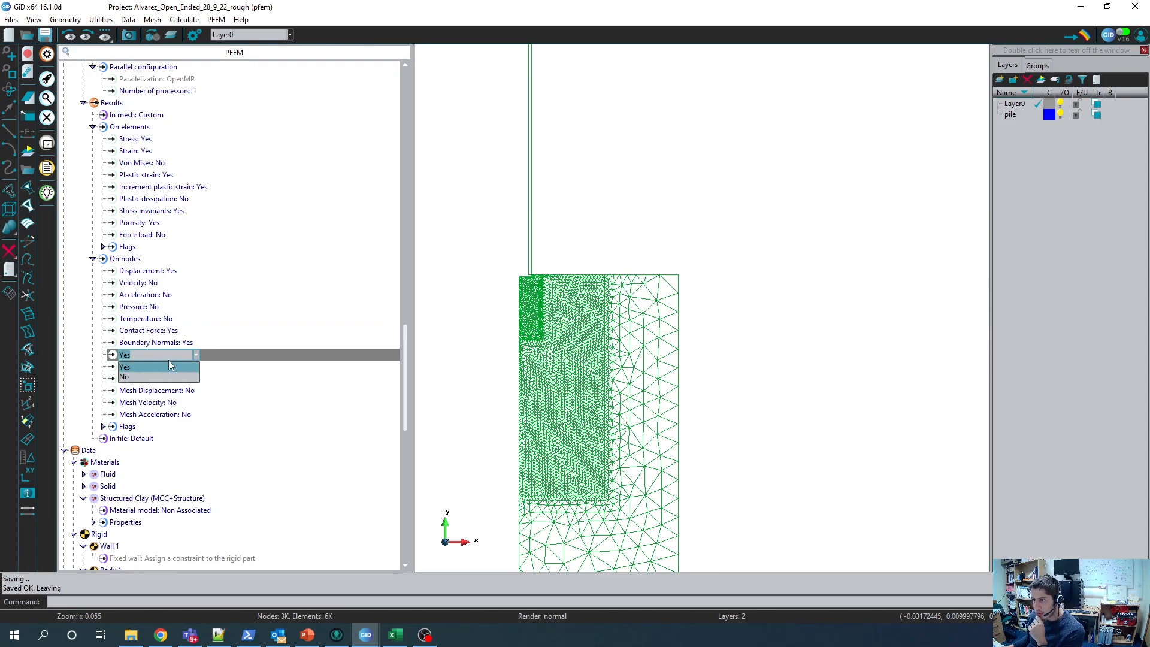
{"action": "left_click", "coordinate": [149, 377]}
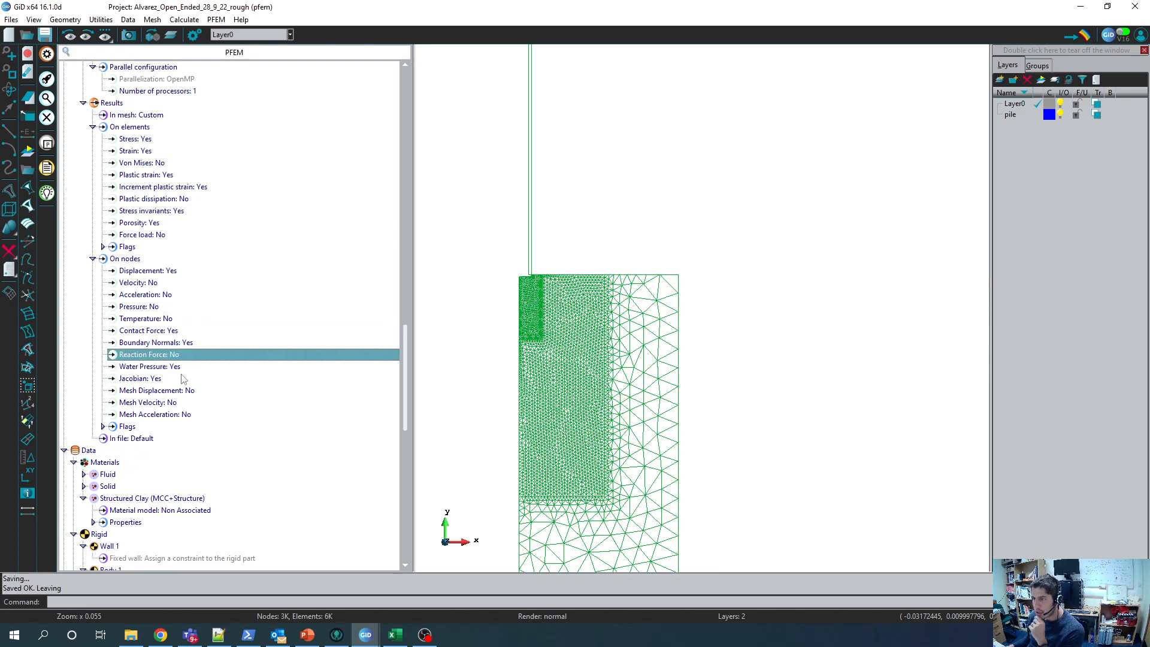
{"action": "scroll", "coordinate": [167, 298], "scroll_direction": "up", "scroll_amount": 2}
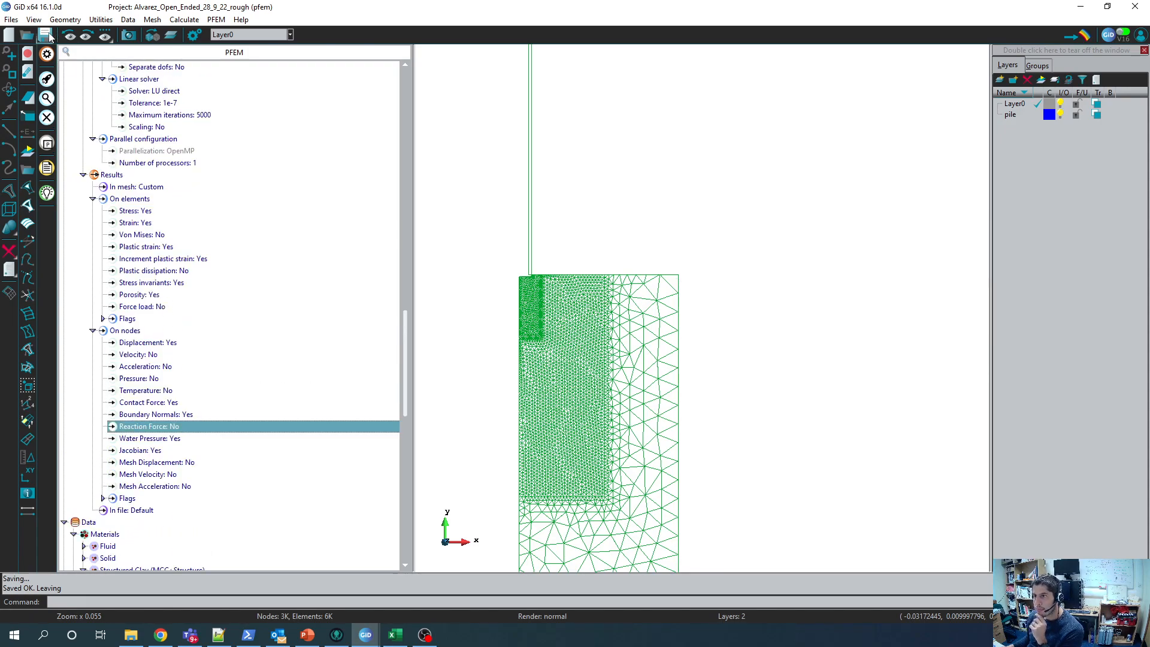
Step: Set the output time step to 1 in the output control settings
{"action": "scroll", "coordinate": [317, 373], "scroll_direction": "down", "scroll_amount": 3}
{"action": "scroll", "coordinate": [318, 372], "scroll_direction": "down", "scroll_amount": 15}
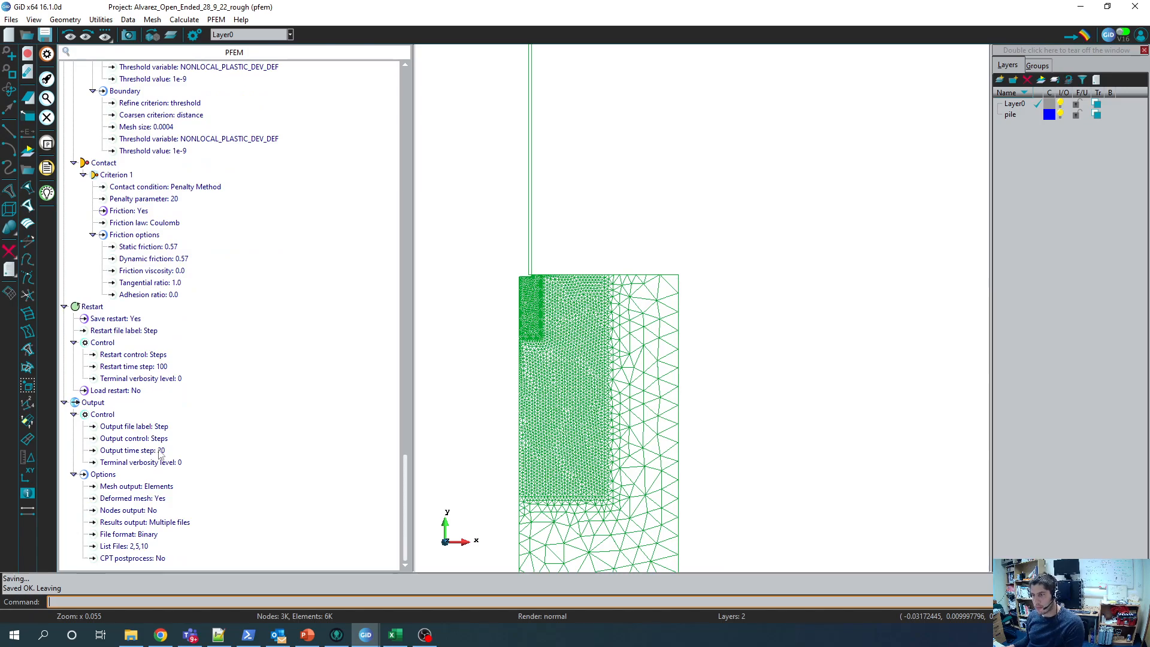
{"action": "double_click", "coordinate": [161, 453]}
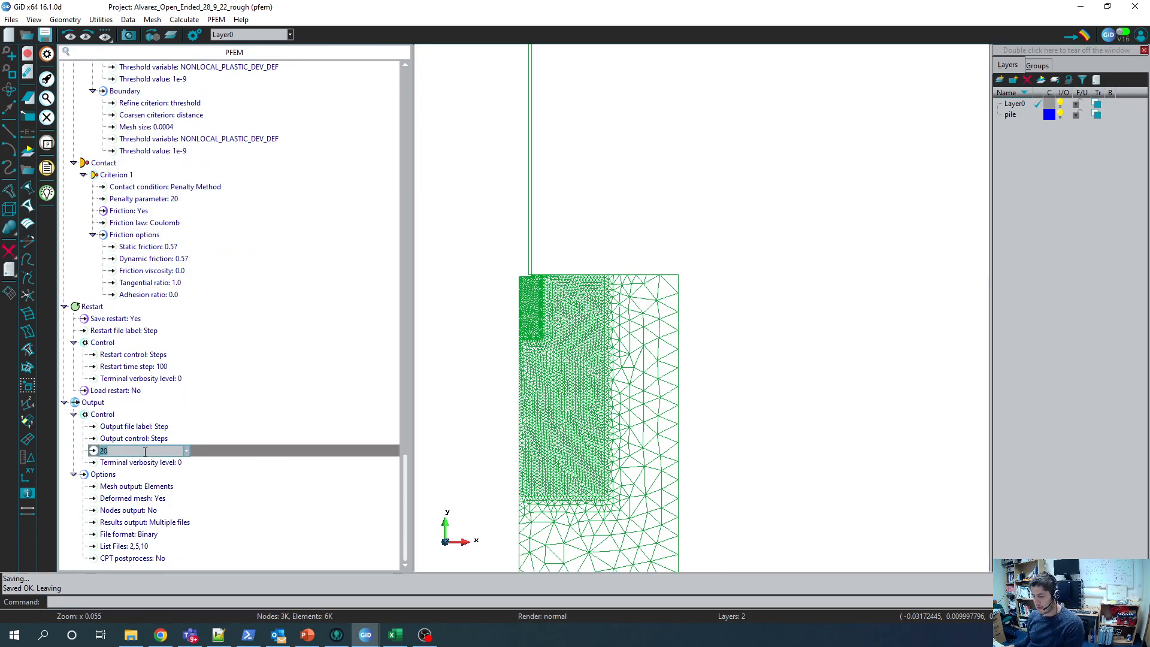
{"action": "type", "text": "1"}
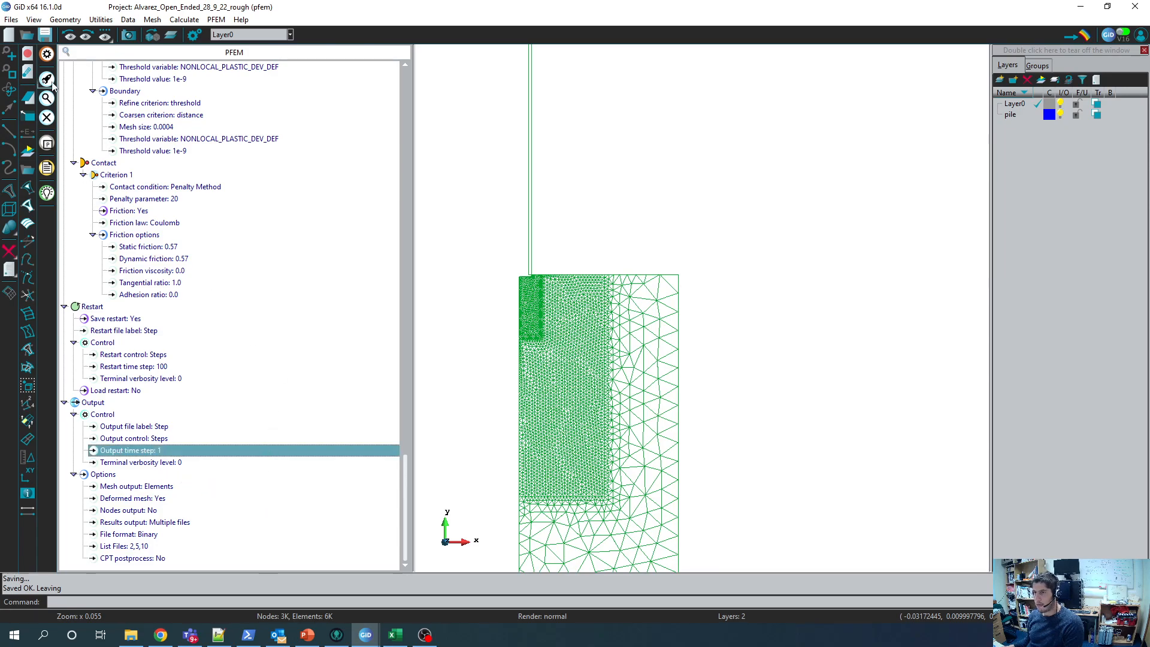
{"action": "key", "text": "Return"}
Step: Start the calculation and follow its real-time process info
{"action": "left_click", "coordinate": [191, 21]}
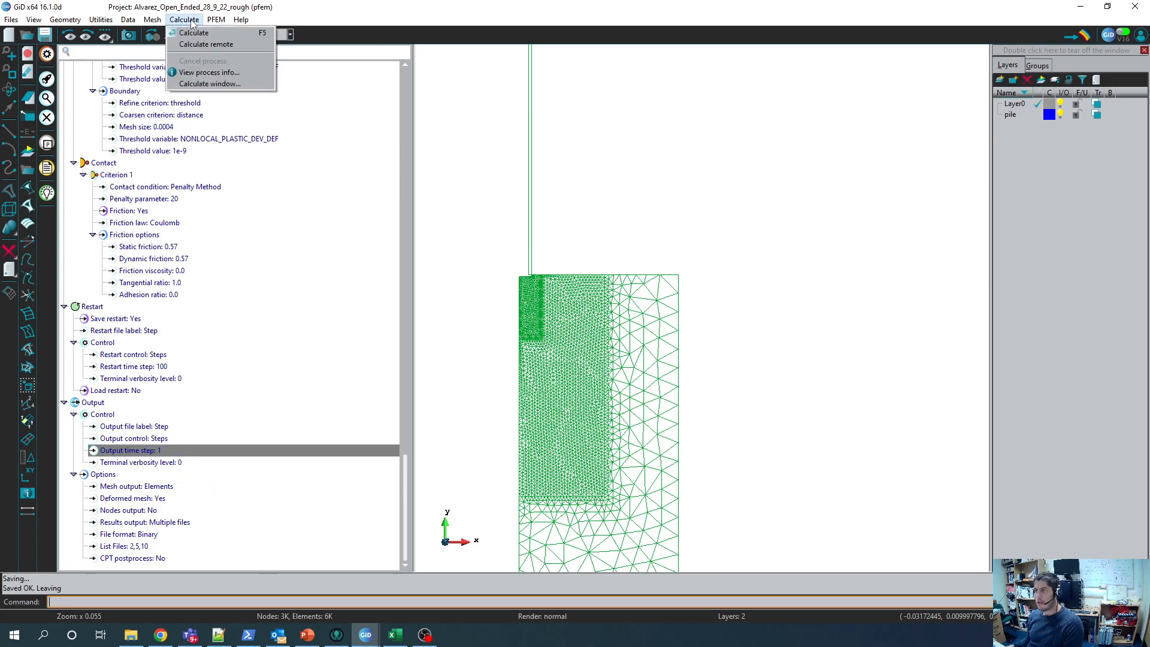
{"action": "mouse_move", "coordinate": [33, 20]}
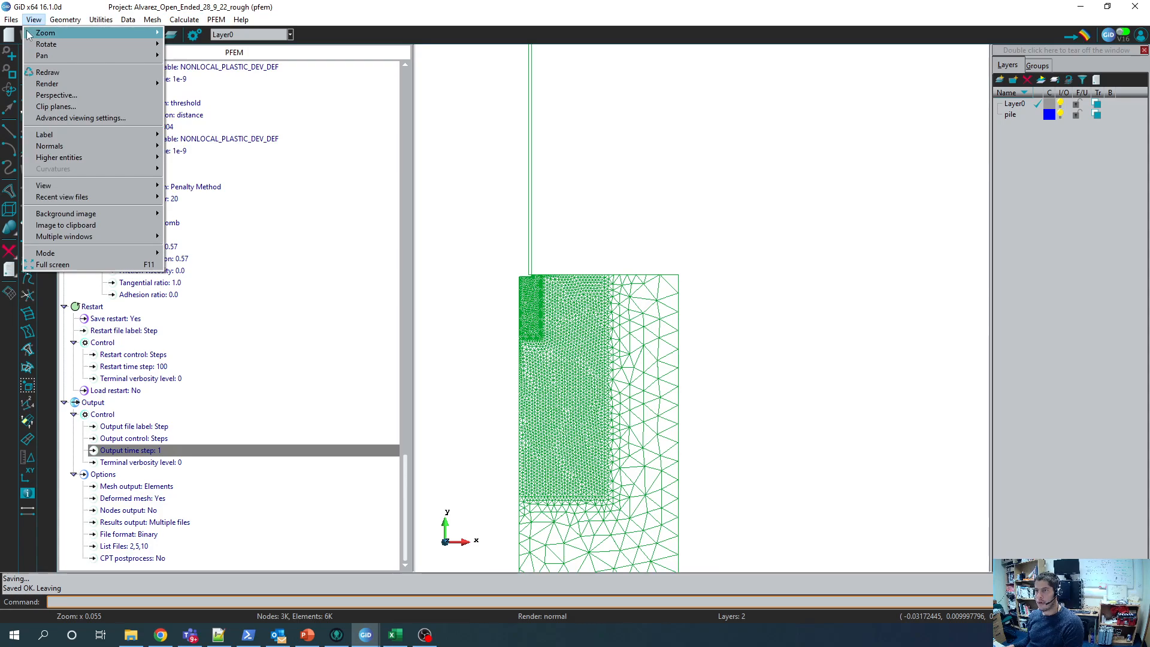
{"action": "left_click", "coordinate": [498, 202]}
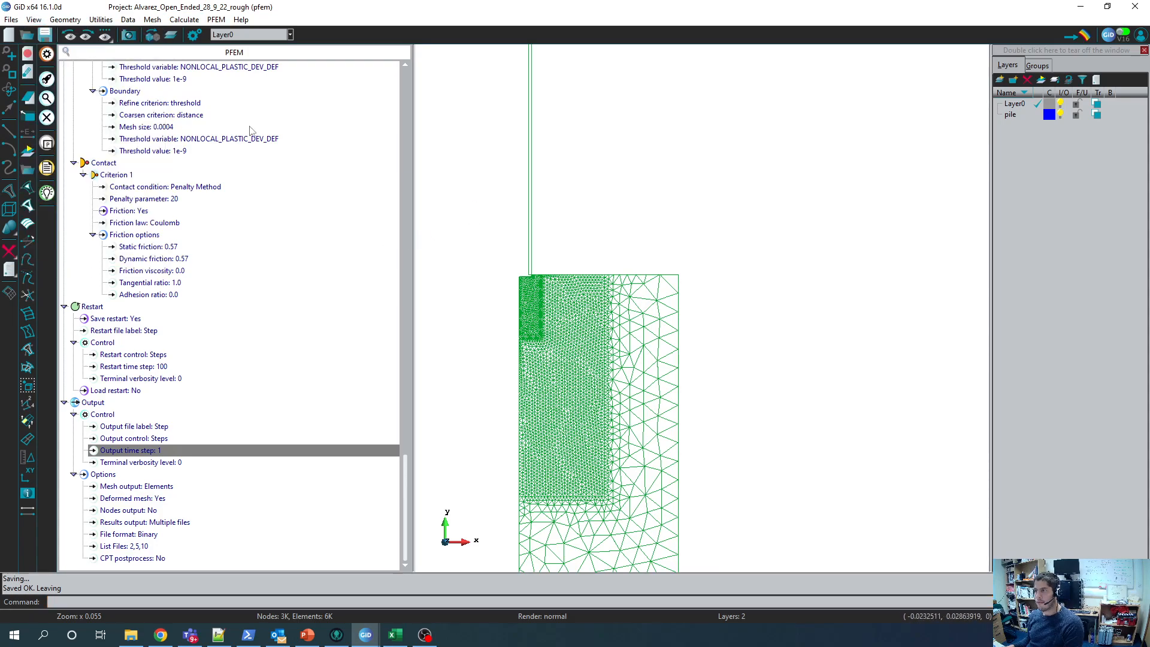
{"action": "left_click", "coordinate": [182, 21]}
{"action": "left_click", "coordinate": [200, 33]}
{"action": "left_click", "coordinate": [184, 20]}
{"action": "left_click", "coordinate": [201, 72]}
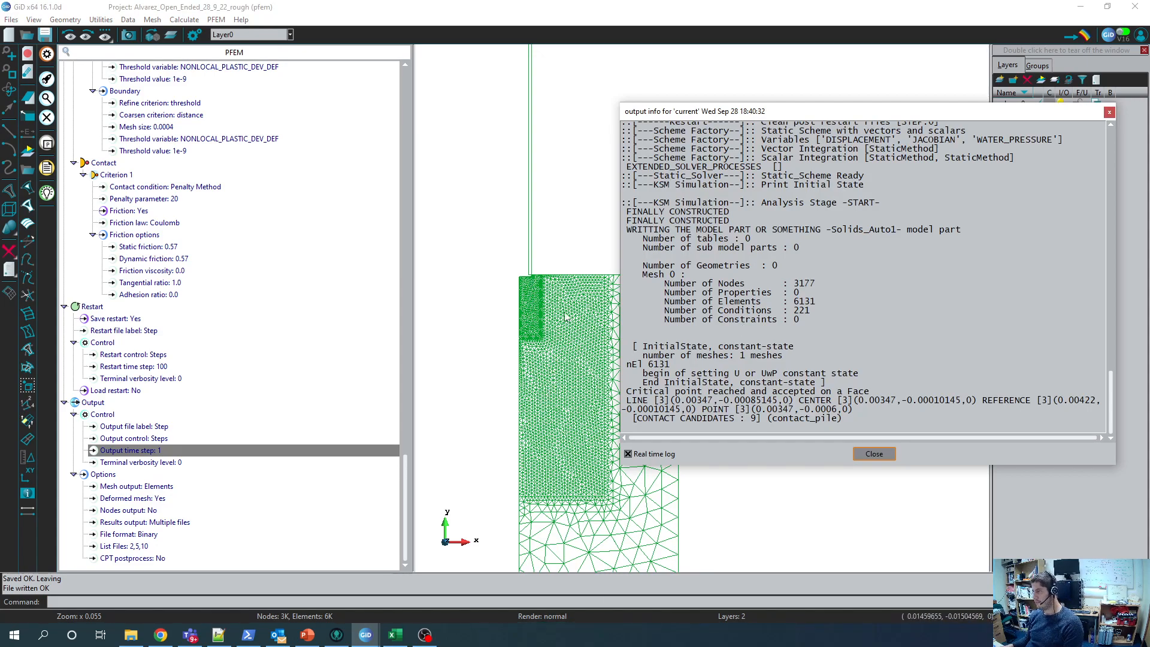
{"action": "scroll", "coordinate": [616, 375], "scroll_direction": "down", "scroll_amount": 3}
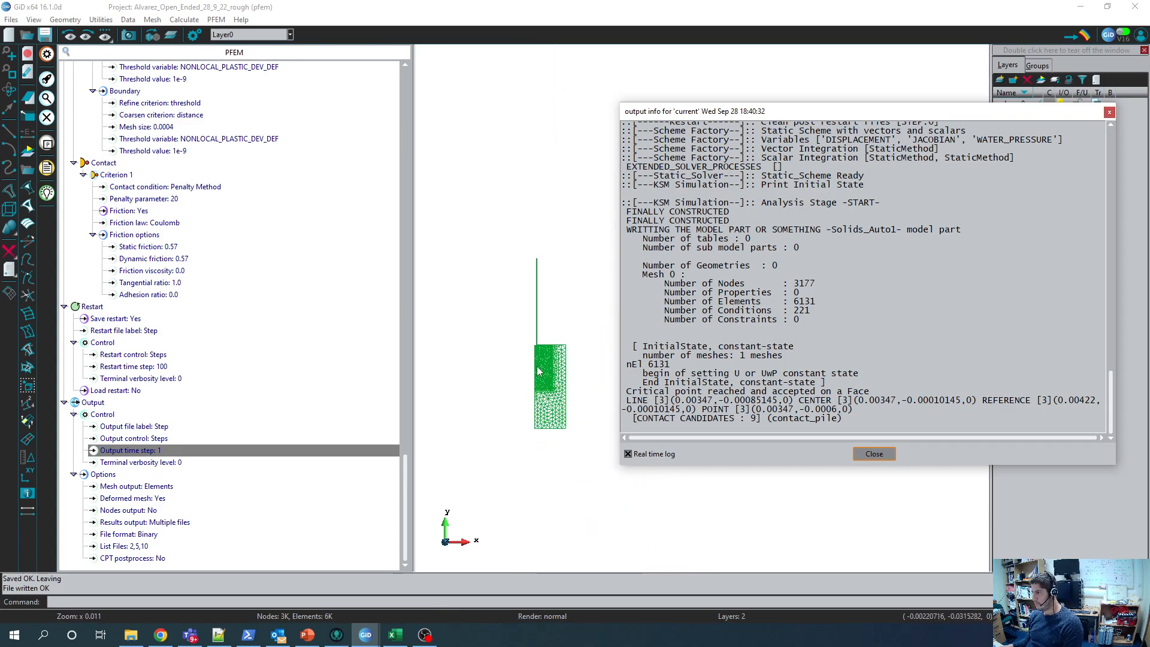
{"action": "scroll", "coordinate": [563, 368], "scroll_direction": "up", "scroll_amount": 4}
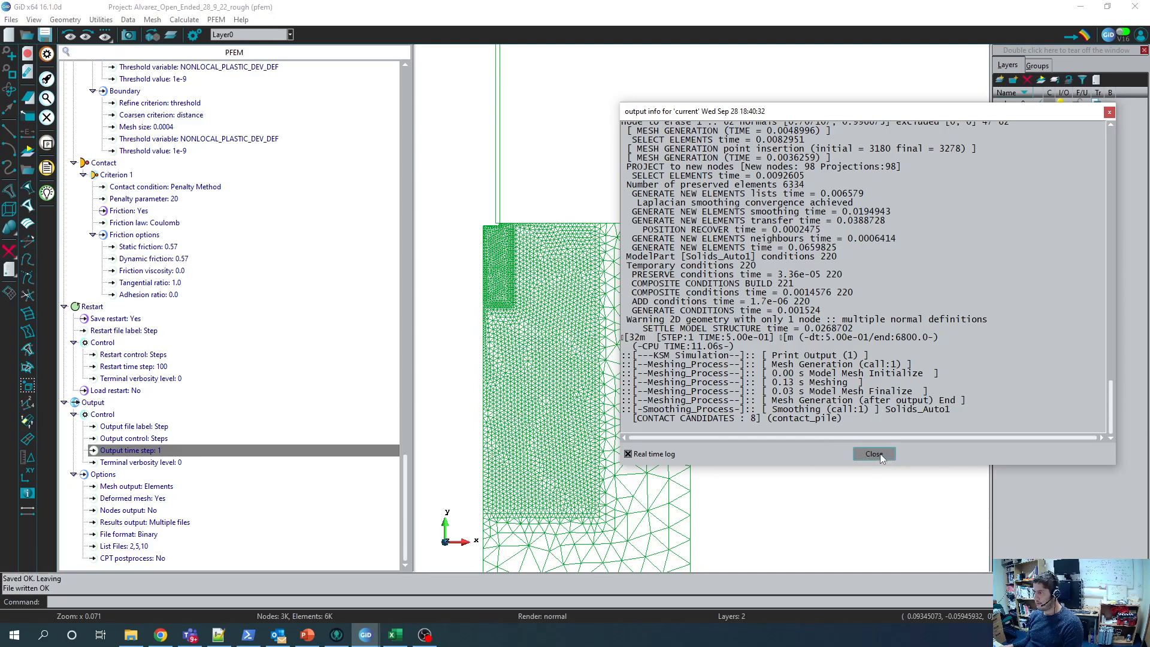
Step: Close the process log and cancel the running calculation
{"action": "left_click", "coordinate": [875, 454]}
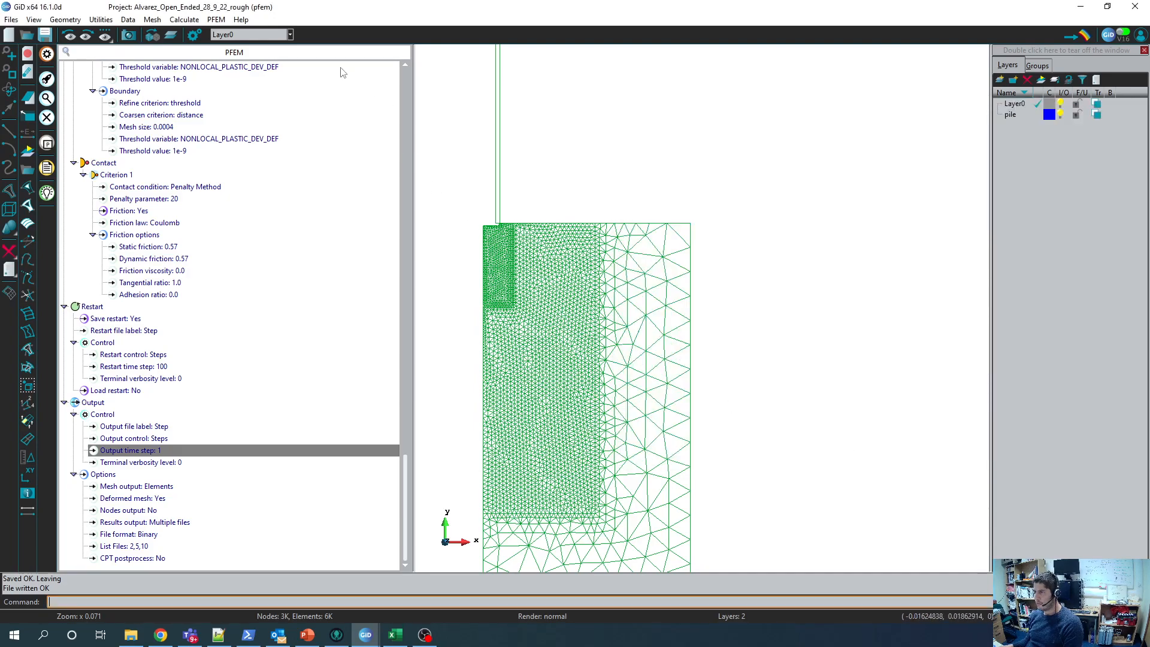
{"action": "left_click", "coordinate": [188, 21]}
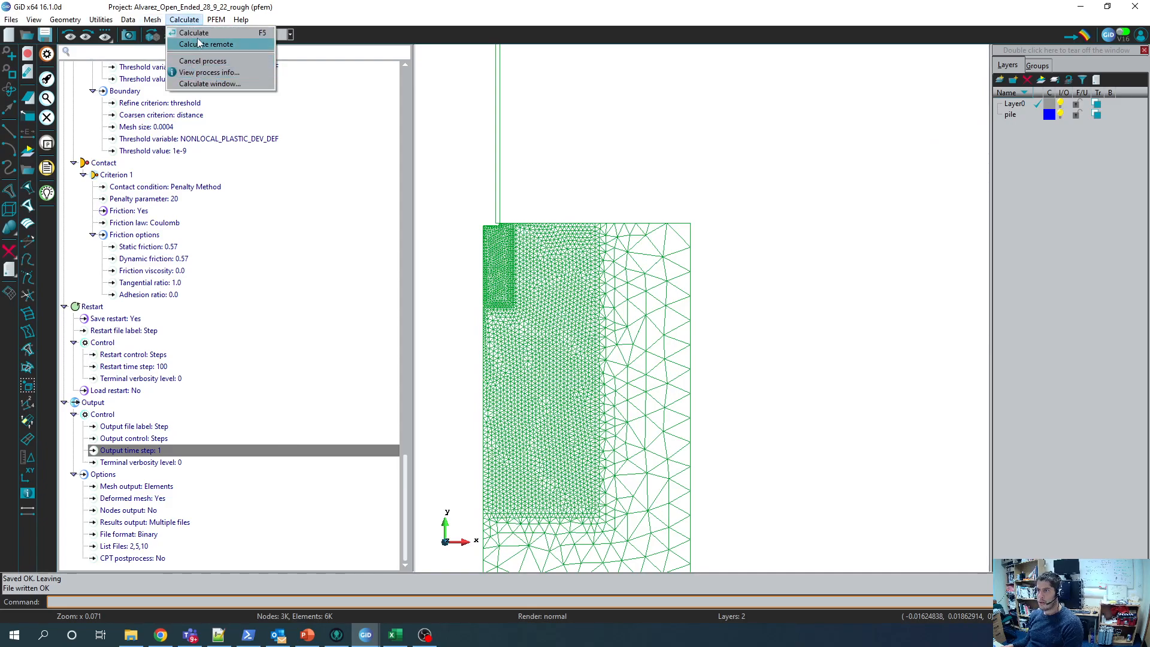
{"action": "left_click", "coordinate": [219, 61]}
{"action": "left_click", "coordinate": [655, 293]}
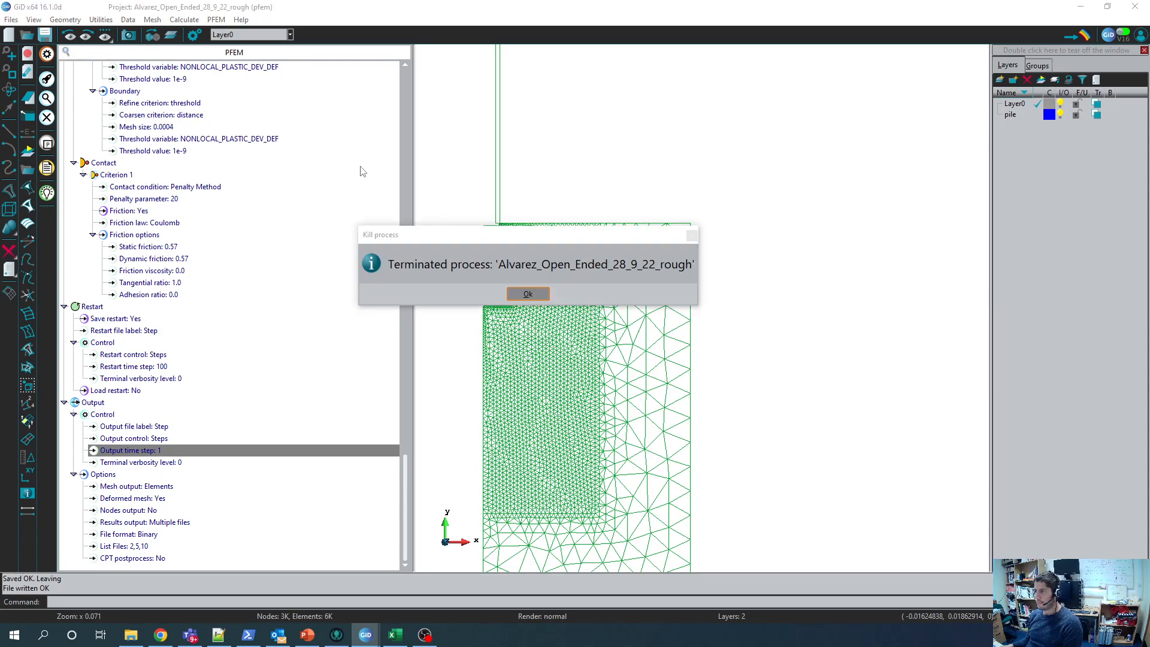
{"action": "left_click", "coordinate": [528, 295]}
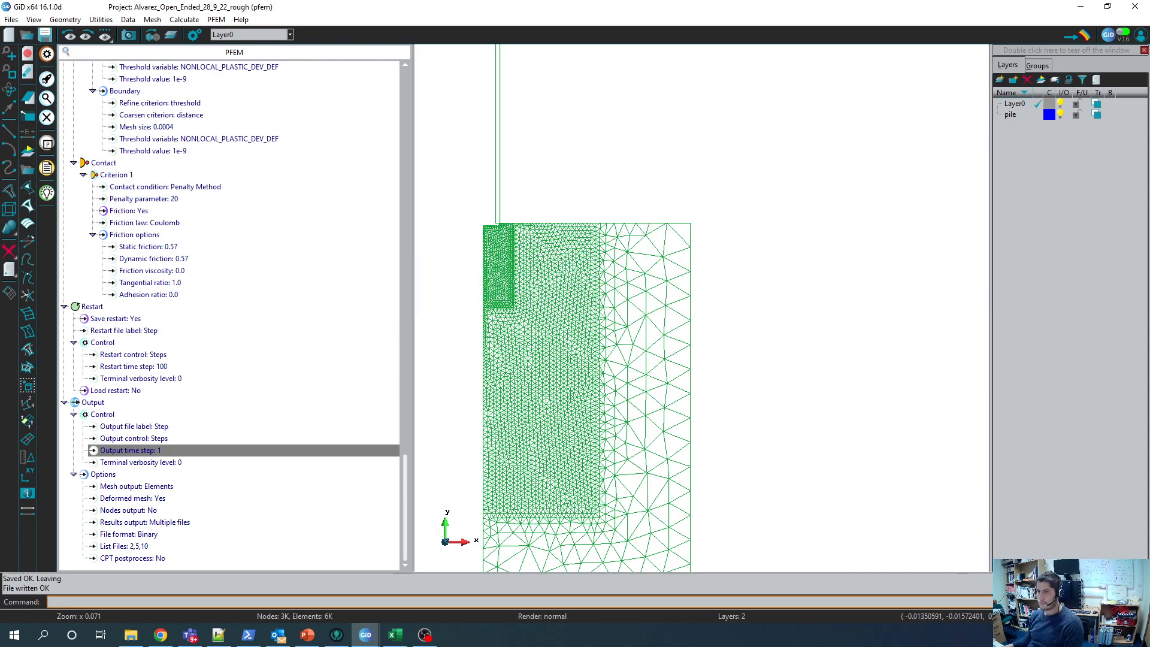
Step: In the geometry, assign an unstructured size of 0.004 to the intermediate soil surface surrounding the innermost zone
{"action": "left_click", "coordinate": [10, 293]}
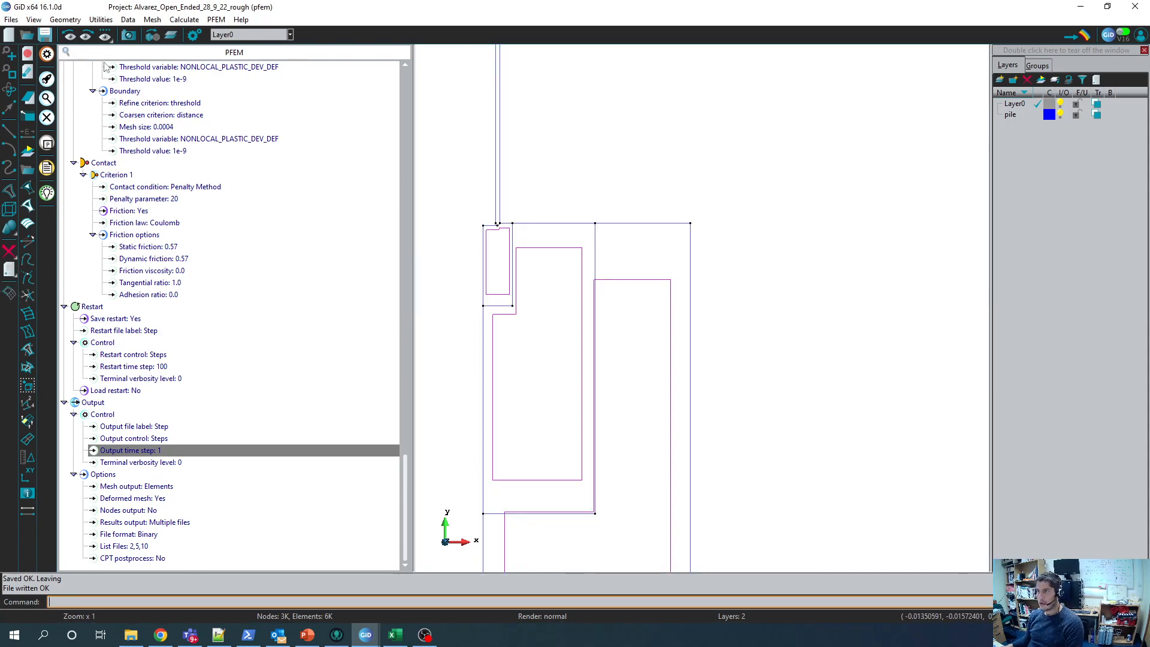
{"action": "left_click", "coordinate": [152, 20]}
{"action": "mouse_move", "coordinate": [172, 33]}
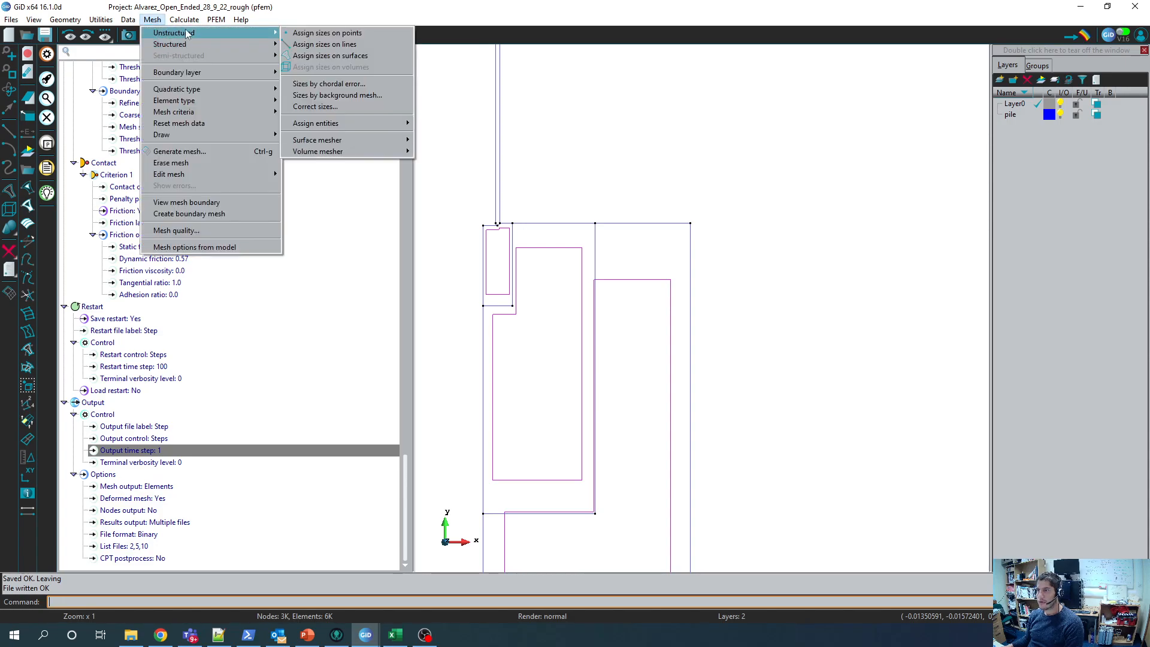
{"action": "left_click", "coordinate": [328, 57]}
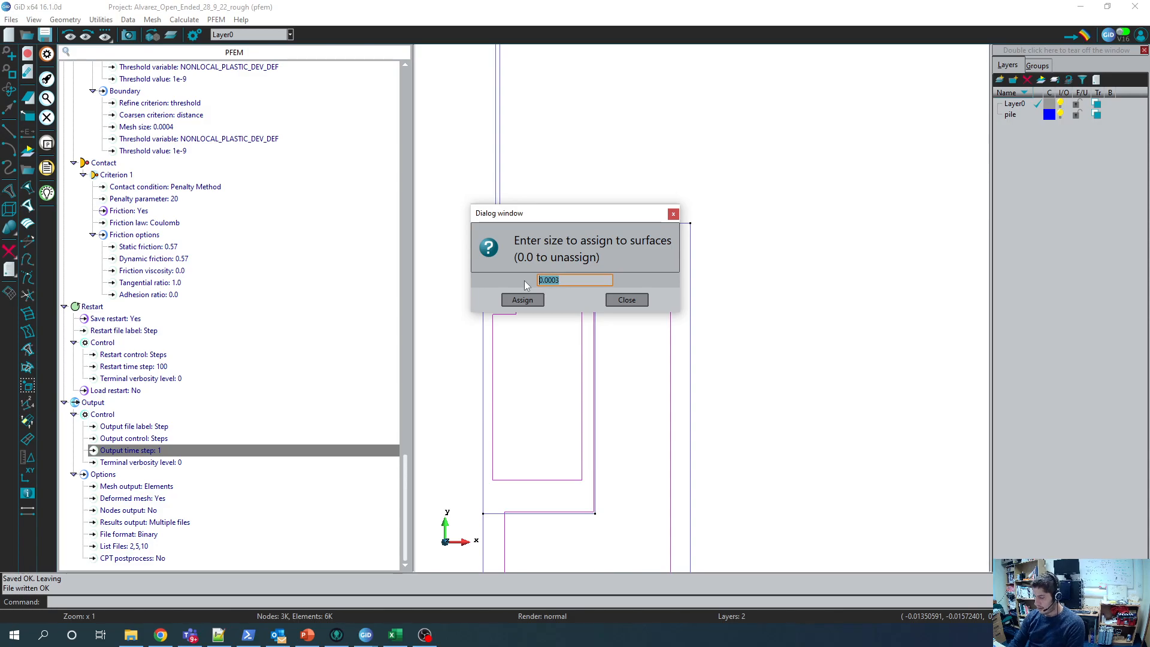
{"action": "type", "text": "0.00"}
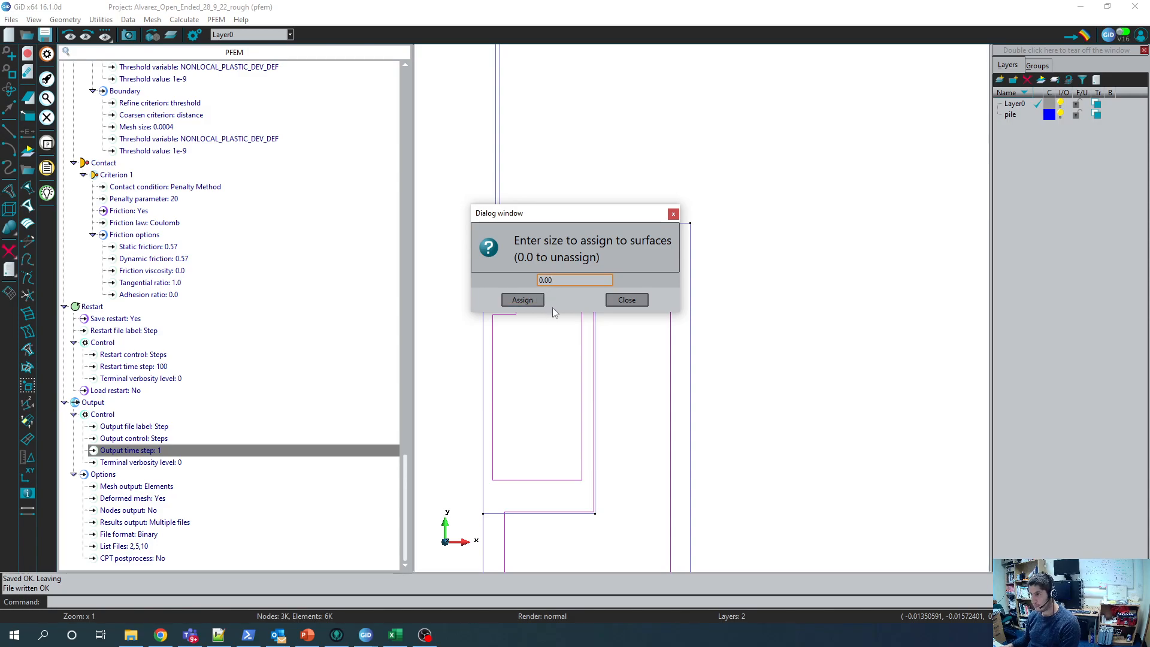
{"action": "type", "text": "4"}
{"action": "left_click", "coordinate": [532, 301]}
{"action": "left_click", "coordinate": [582, 291]}
{"action": "key", "text": "Escape"}
{"action": "left_click", "coordinate": [623, 298]}
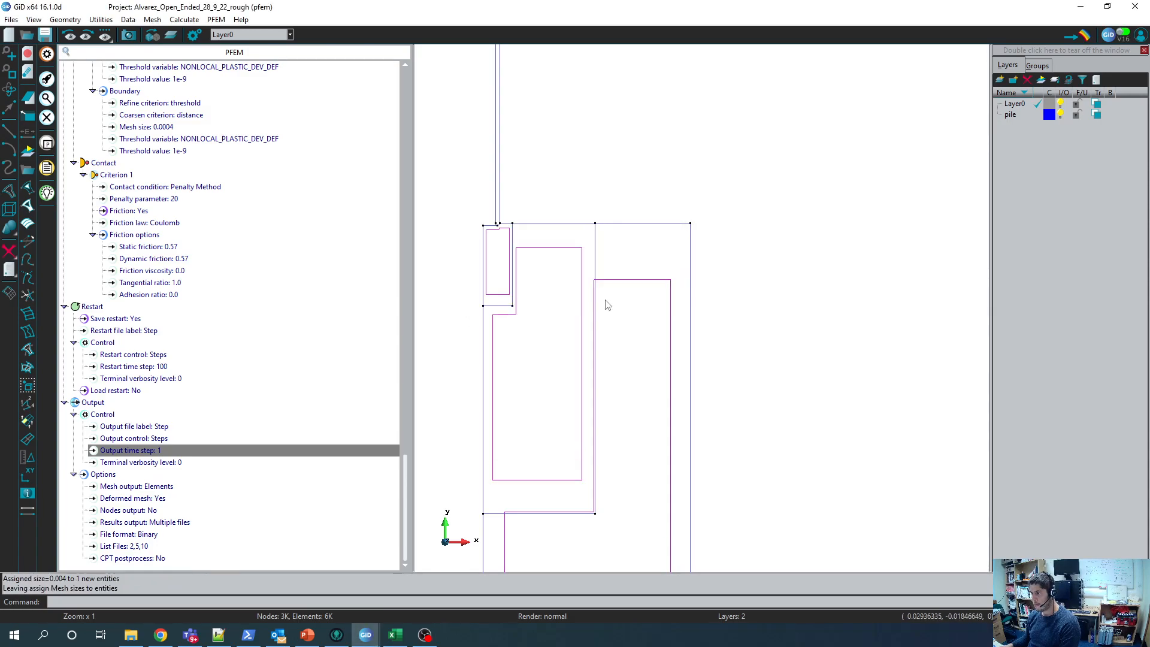
Step: Regenerate the mesh with the coarser intermediate zone, check it over the whole soil domain and save the project
{"action": "key", "text": "ctrl+g"}
{"action": "key", "text": "Return"}
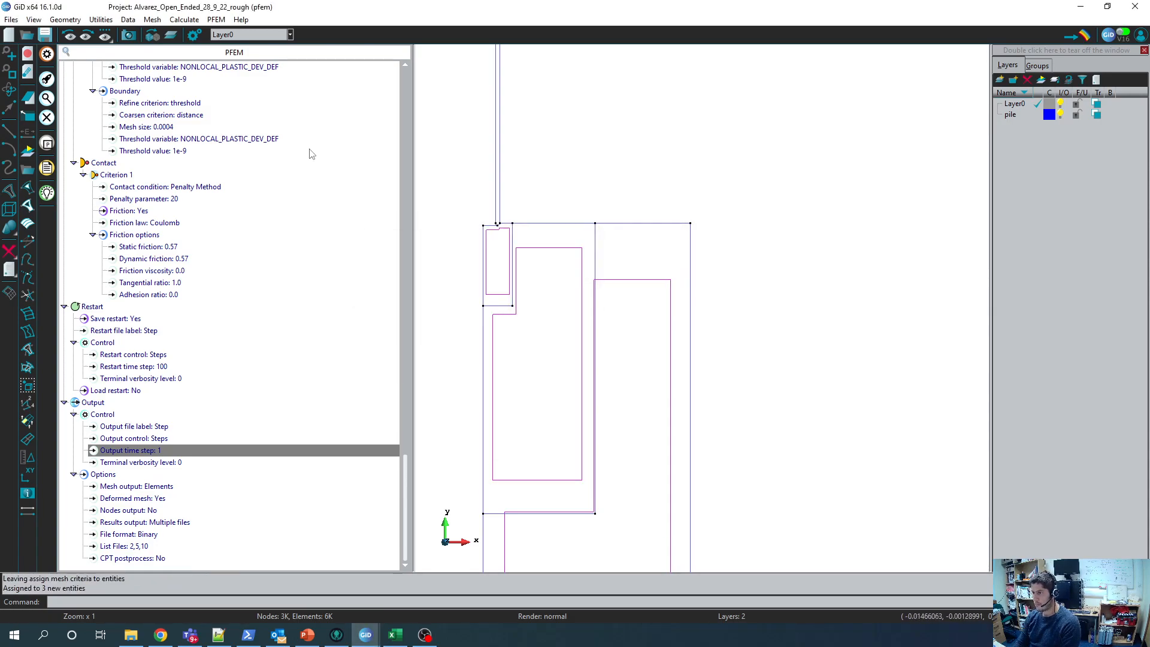
{"action": "key", "text": "Return"}
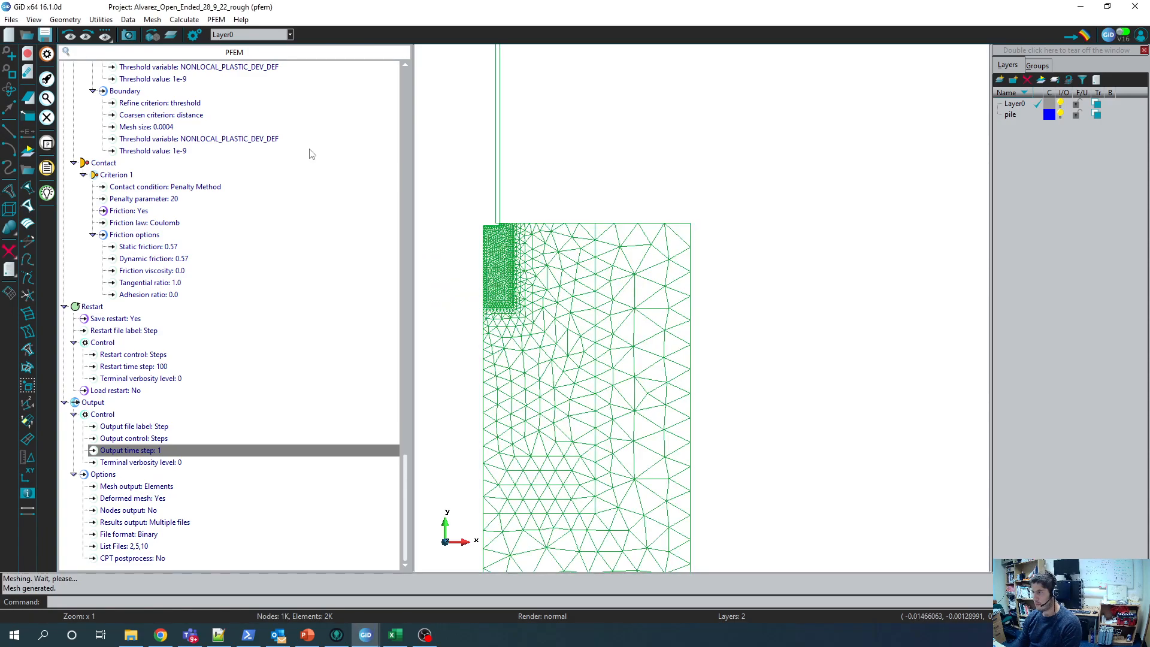
{"action": "scroll", "coordinate": [539, 365], "scroll_direction": "down", "scroll_amount": 4}
{"action": "scroll", "coordinate": [552, 407], "scroll_direction": "up", "scroll_amount": 2}
{"action": "scroll", "coordinate": [554, 408], "scroll_direction": "up", "scroll_amount": 3}
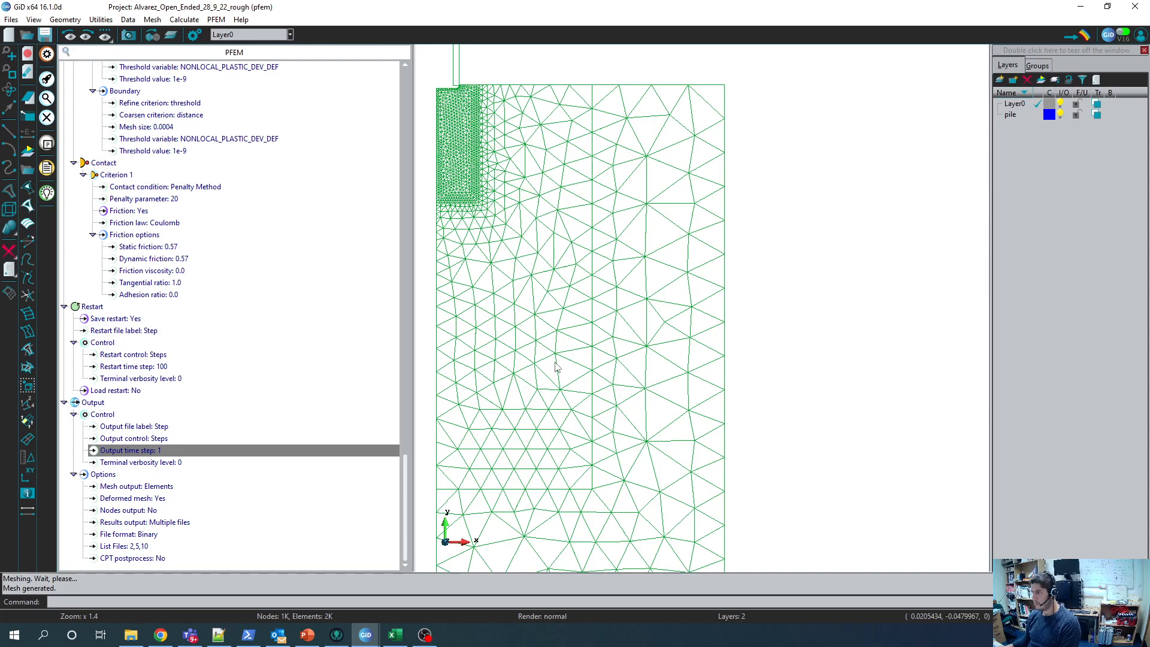
{"action": "scroll", "coordinate": [556, 367], "scroll_direction": "down", "scroll_amount": 5}
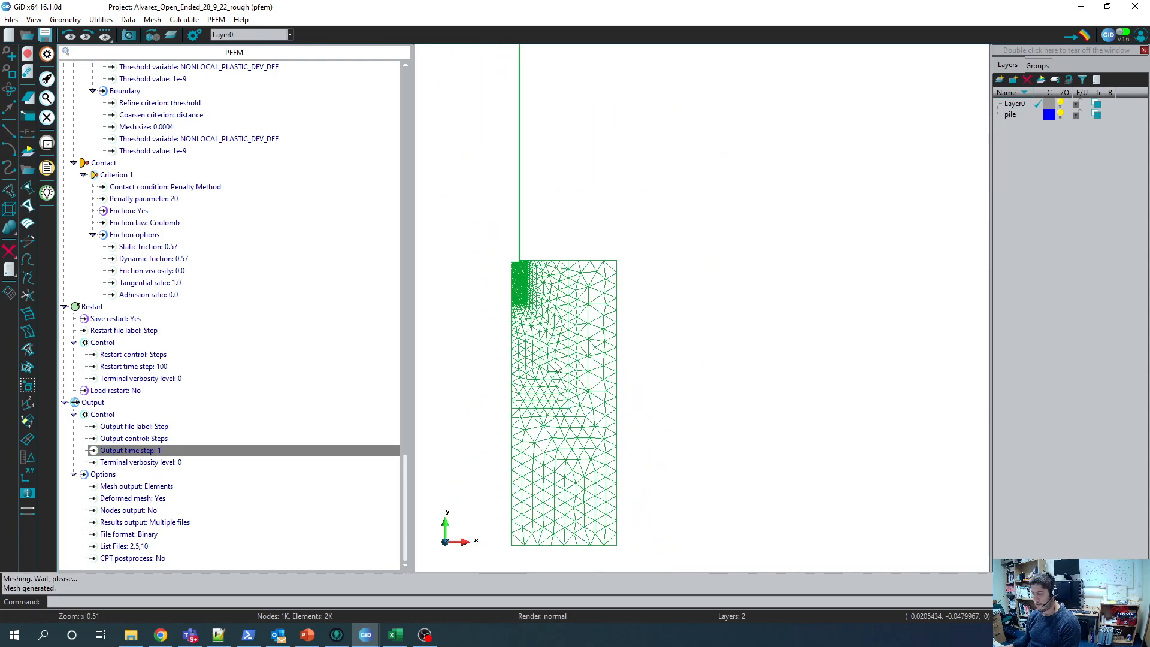
{"action": "key", "text": "ctrl+s"}
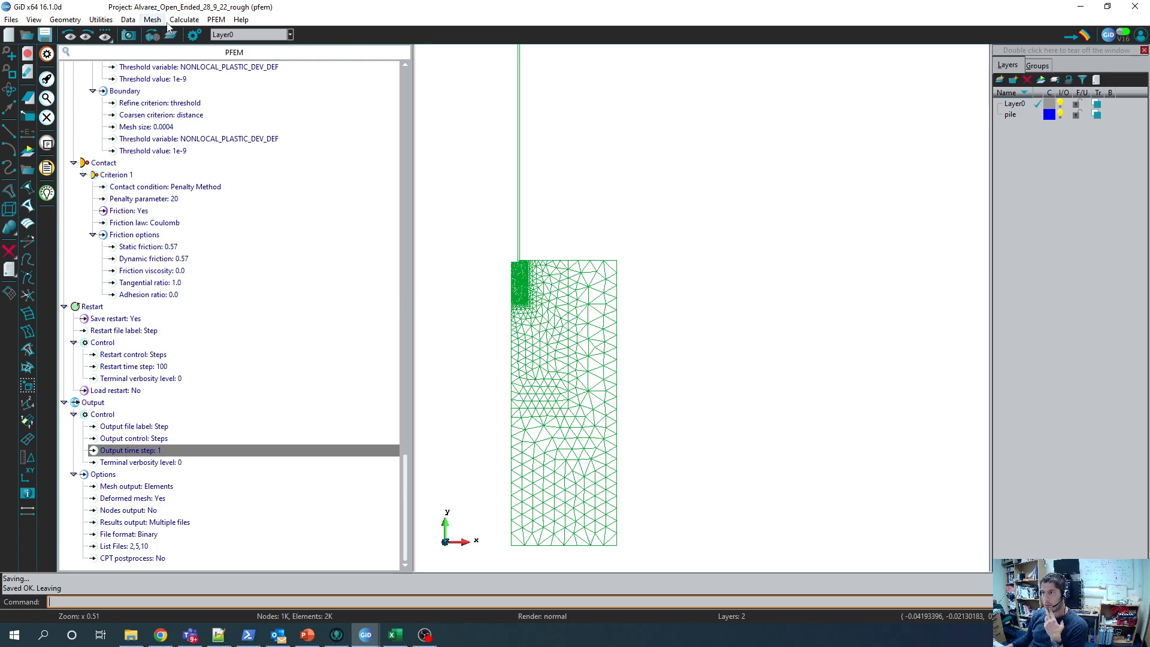
Step: Run the calculation on the coarsened mesh and follow its real-time process info
{"action": "left_click", "coordinate": [184, 20]}
{"action": "left_click", "coordinate": [193, 33]}
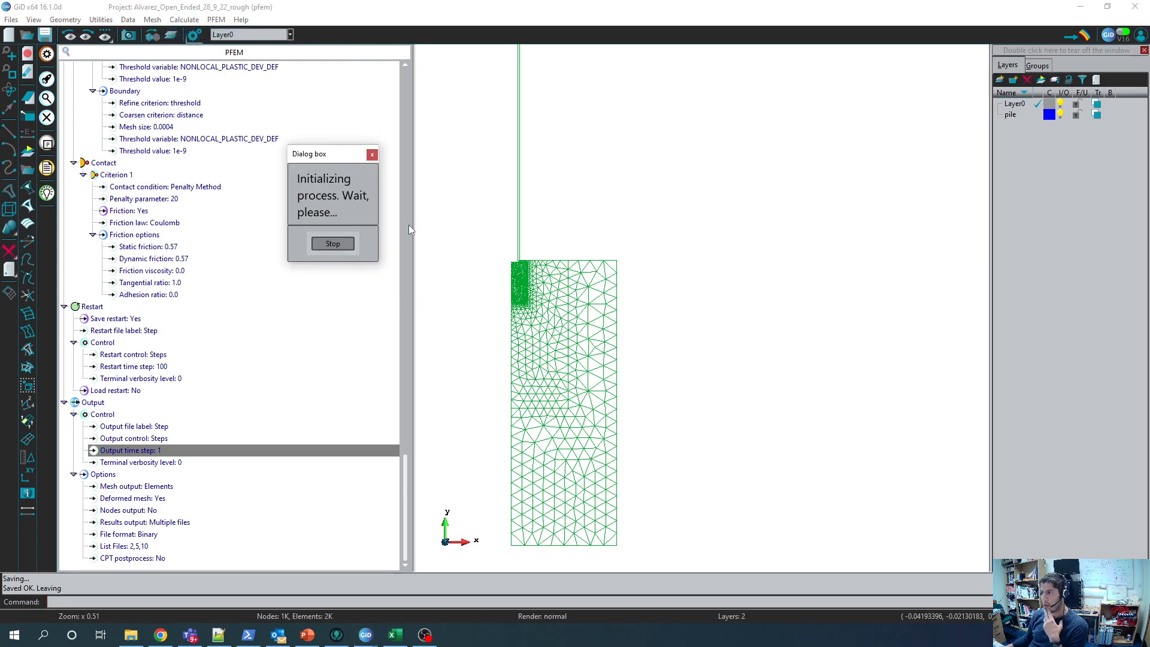
{"action": "left_click", "coordinate": [344, 242]}
{"action": "left_click", "coordinate": [183, 20]}
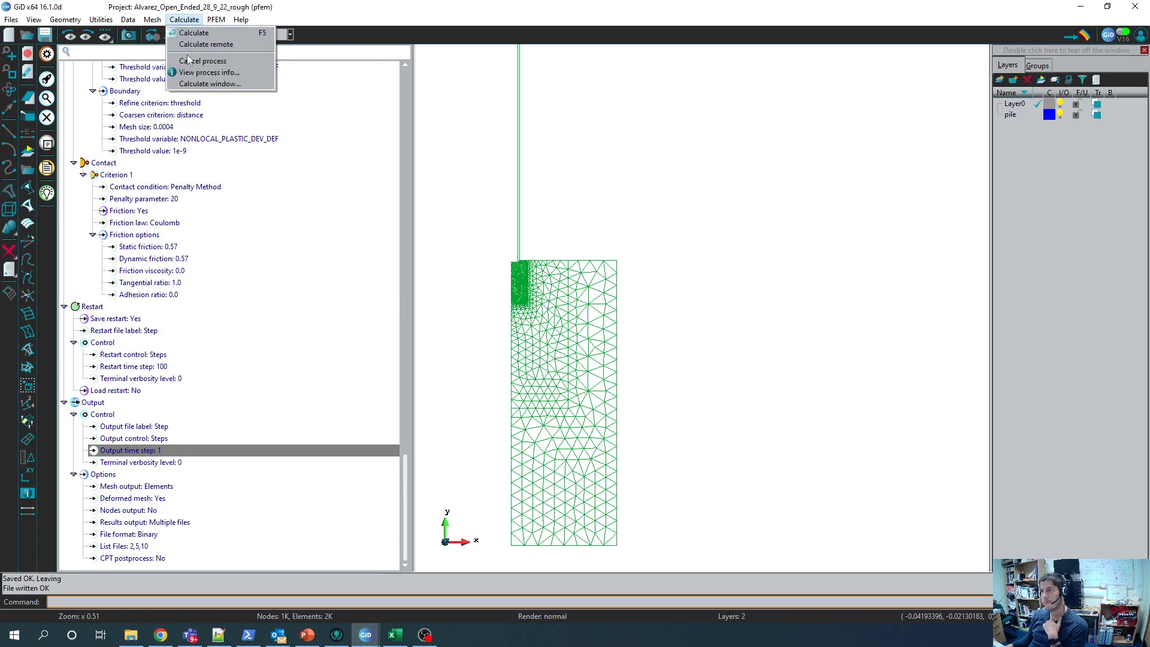
{"action": "left_click", "coordinate": [194, 71]}
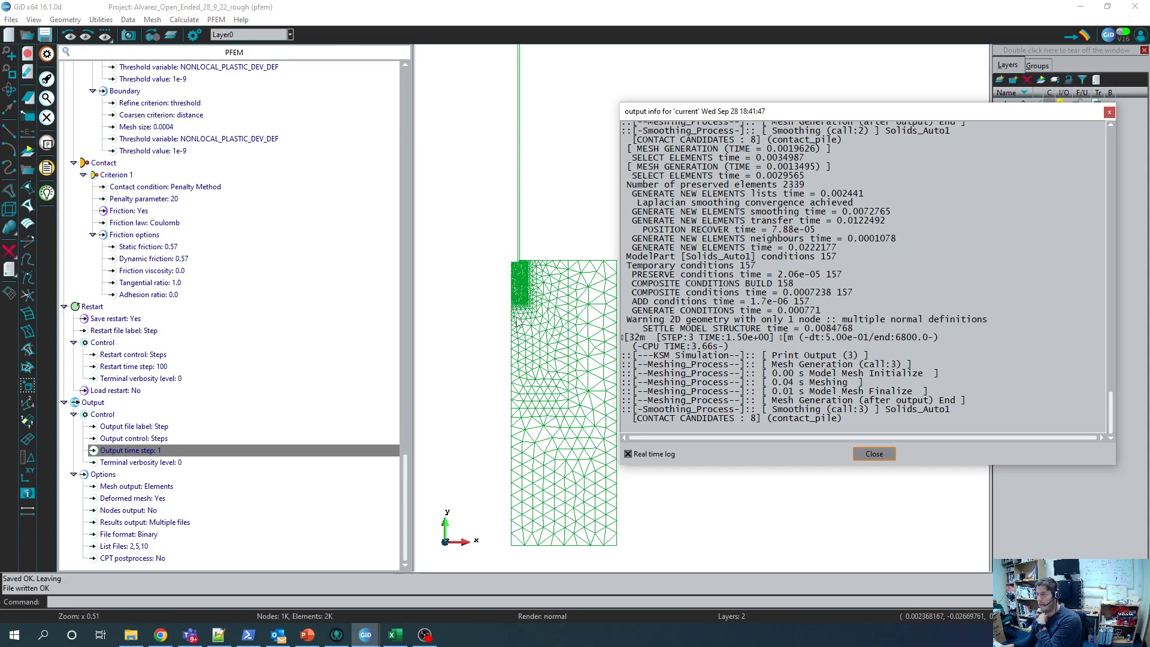
{"action": "scroll", "coordinate": [525, 306], "scroll_direction": "up", "scroll_amount": 5}
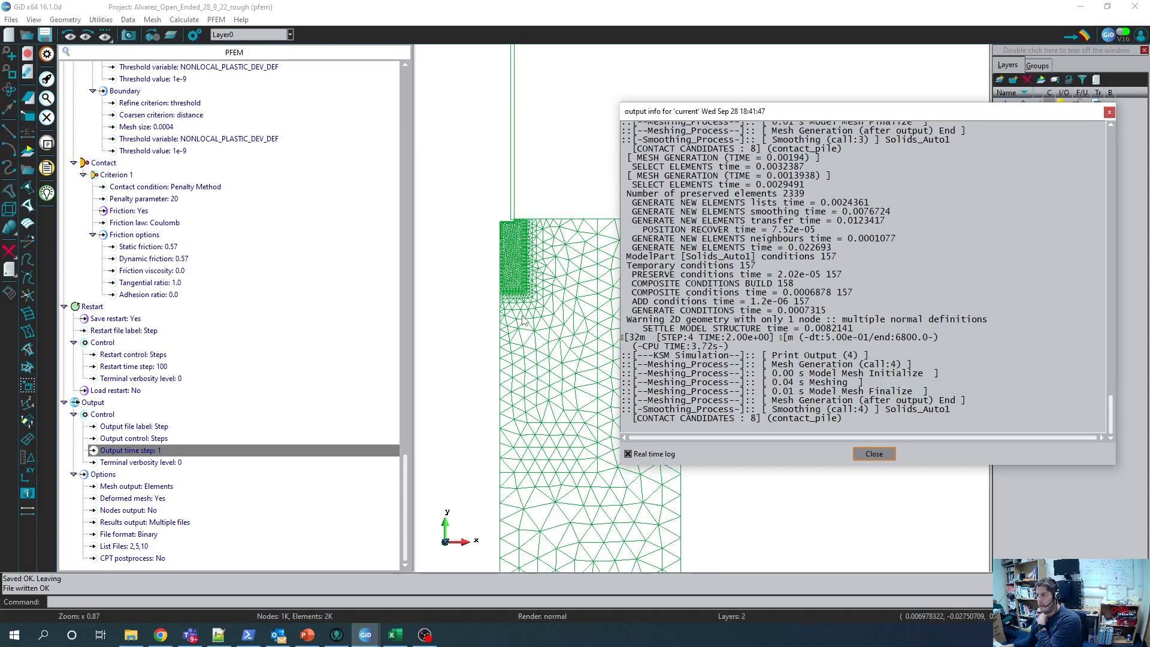
{"action": "scroll", "coordinate": [513, 311], "scroll_direction": "down", "scroll_amount": 3}
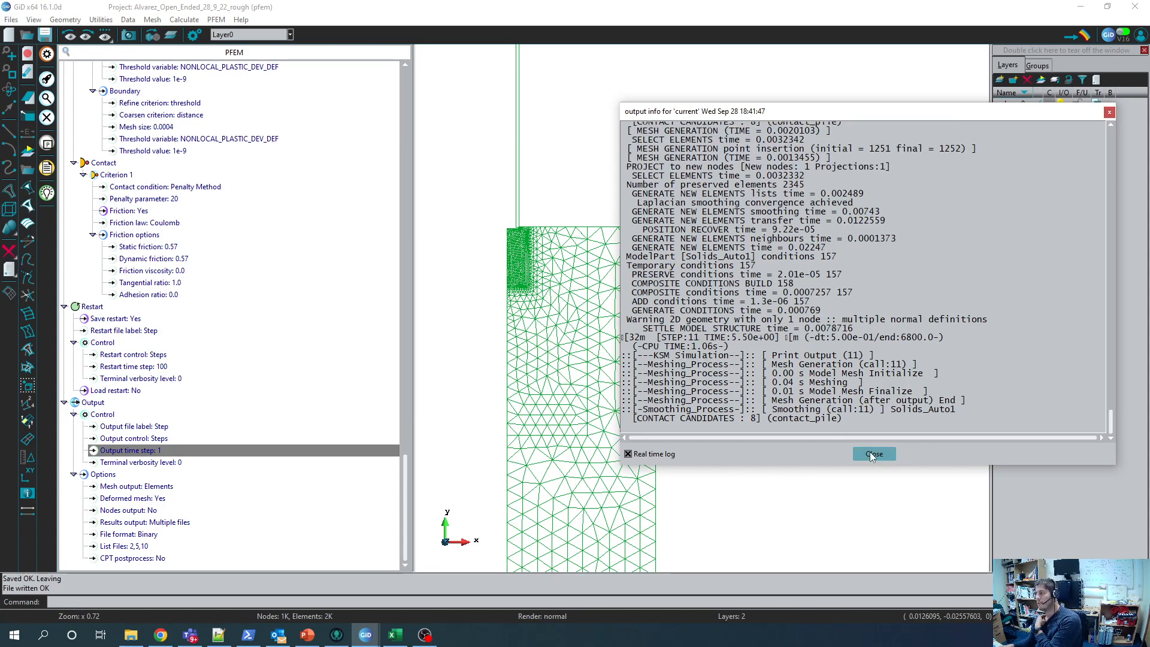
Step: Close the process log, switch to postprocessing and open the View Results & Deformation window
{"action": "left_click", "coordinate": [874, 455]}
{"action": "left_click", "coordinate": [1077, 36]}
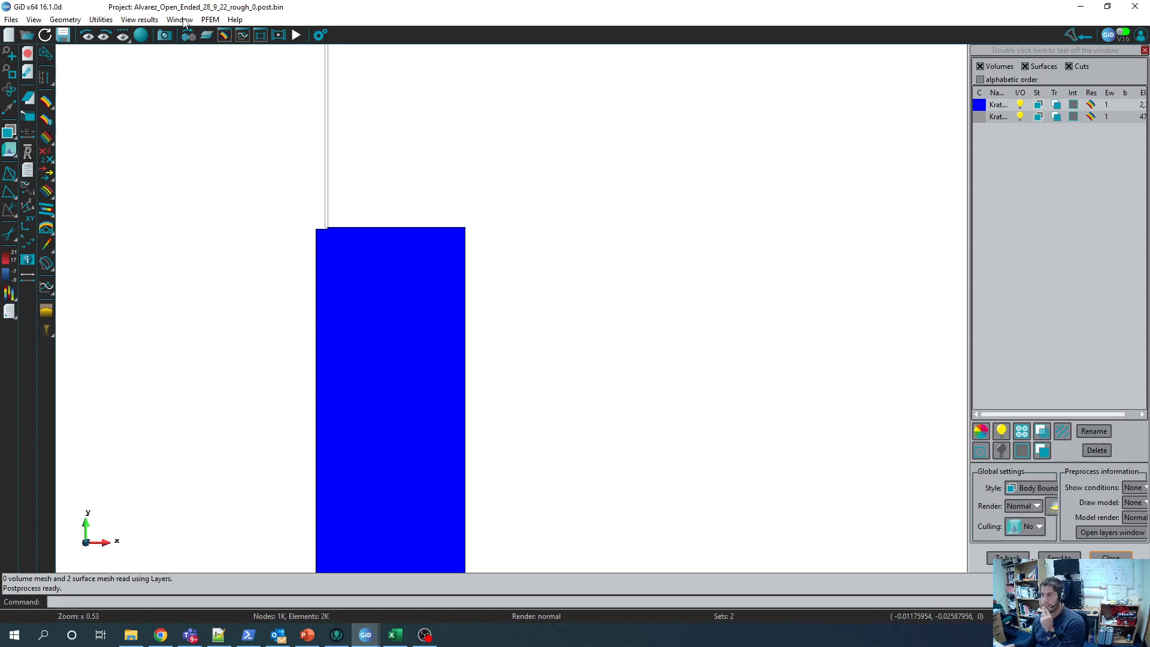
{"action": "left_click", "coordinate": [184, 19]}
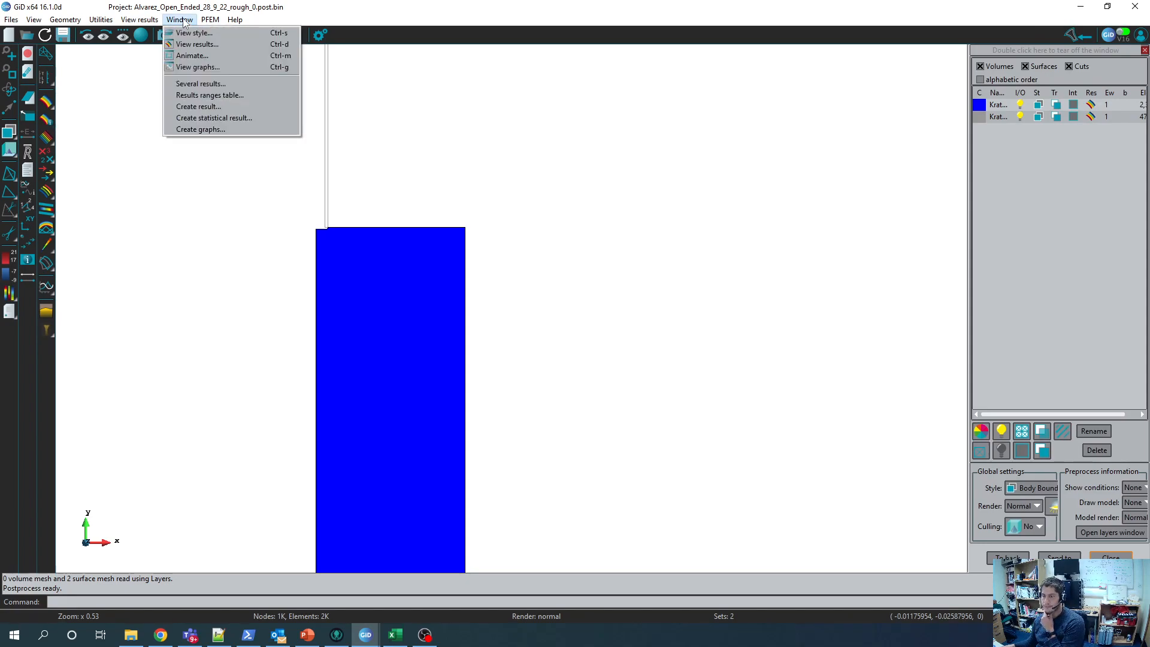
{"action": "left_click", "coordinate": [199, 46]}
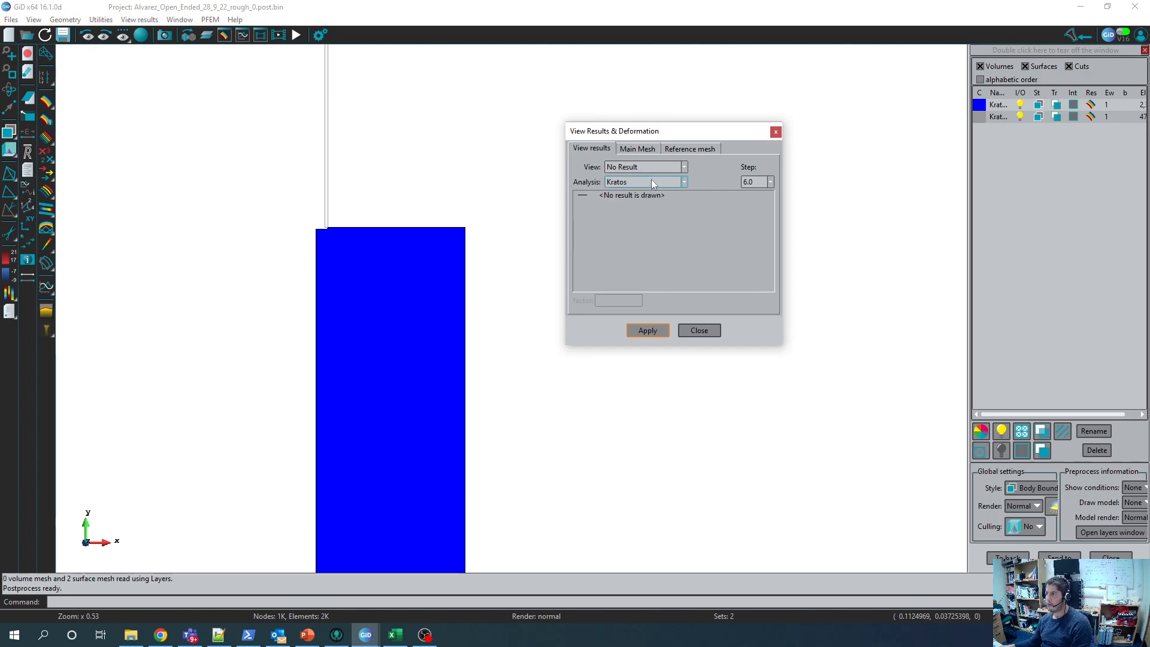
Step: Display the CONTACT FORCE result as vectors with a scale factor of 1 and examine them at the pile tip
{"action": "left_click", "coordinate": [650, 169]}
{"action": "left_click", "coordinate": [641, 190]}
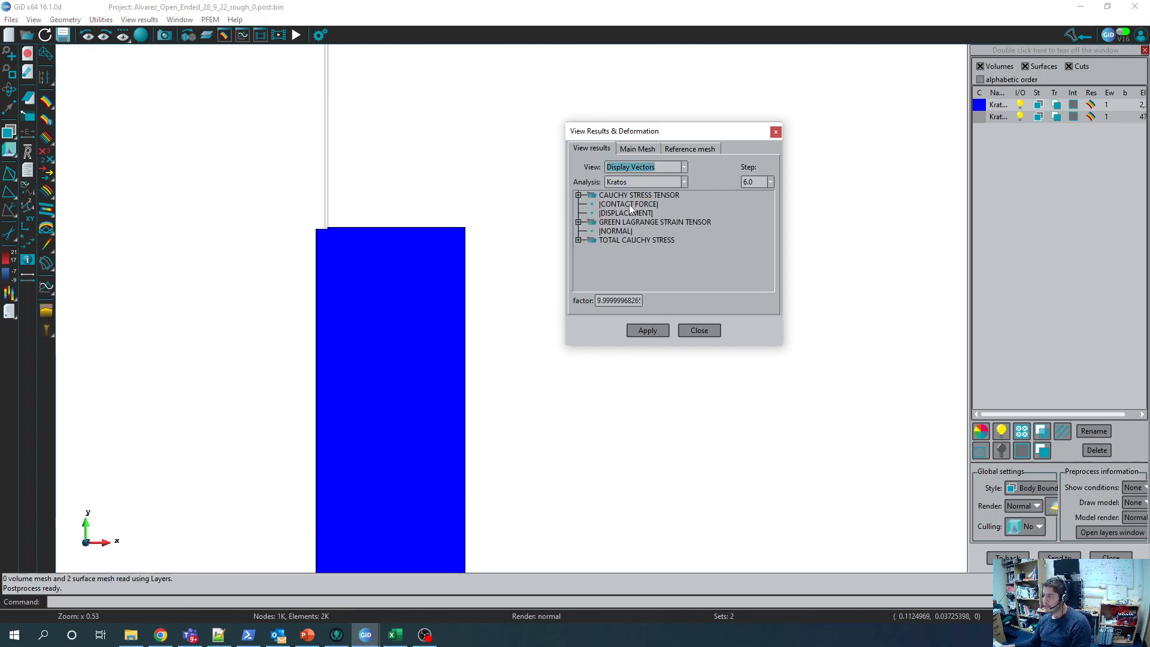
{"action": "left_click", "coordinate": [631, 205]}
{"action": "left_click", "coordinate": [648, 332]}
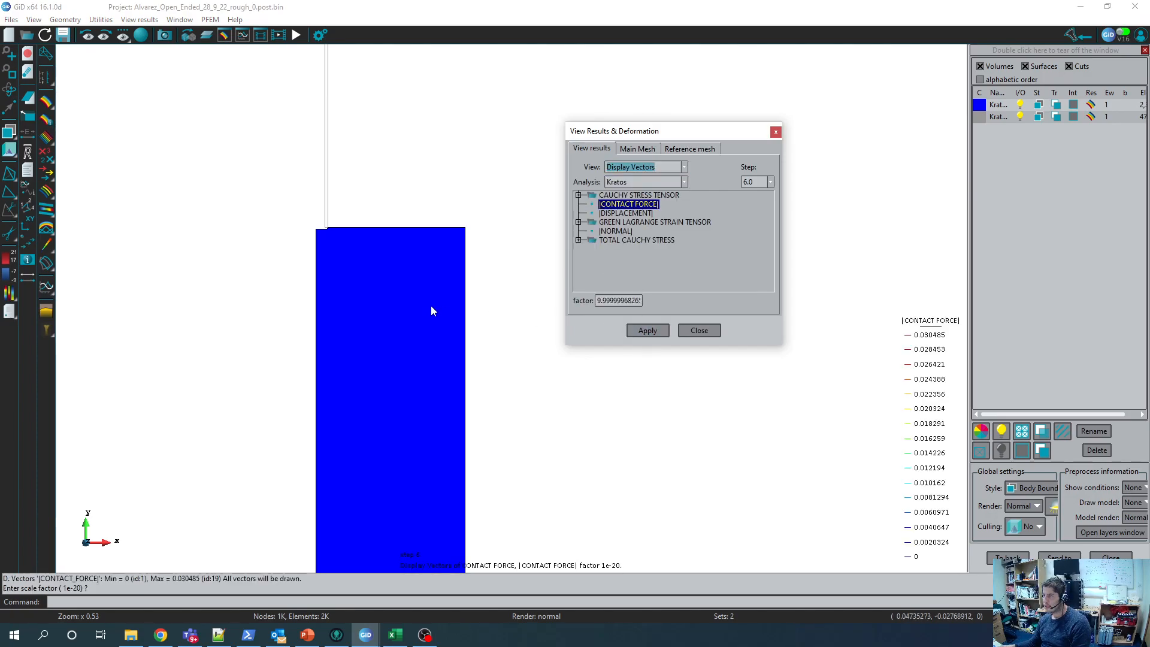
{"action": "double_click", "coordinate": [617, 303]}
{"action": "type", "text": "1"}
{"action": "left_click", "coordinate": [646, 331]}
{"action": "scroll", "coordinate": [249, 249], "scroll_direction": "up", "scroll_amount": 6}
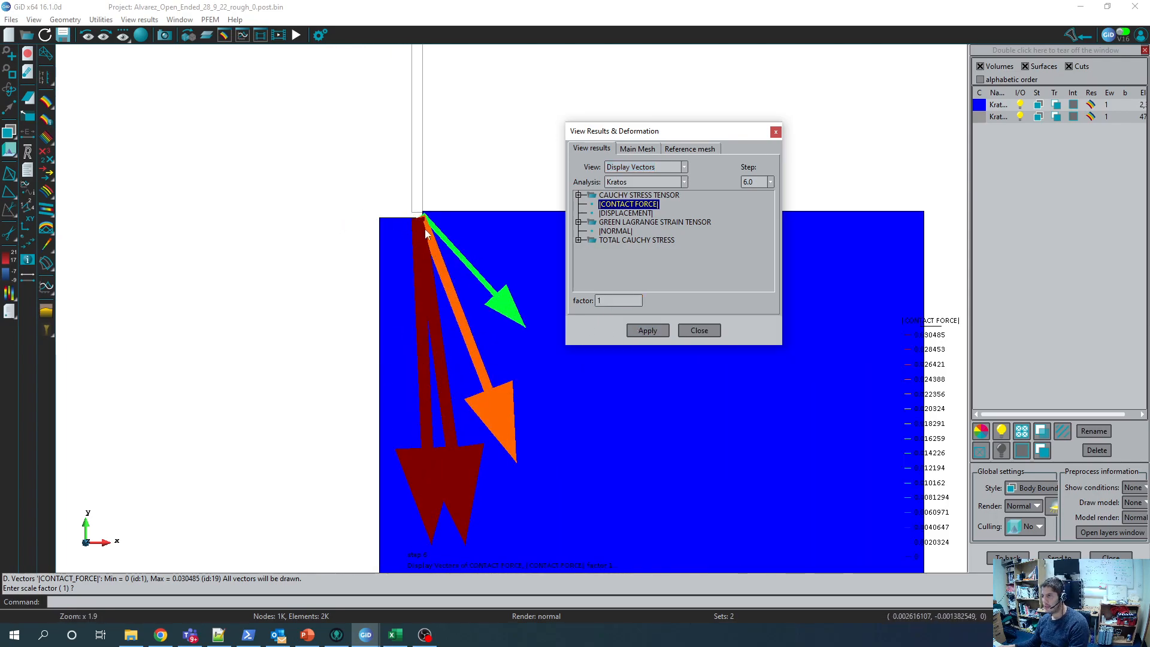
{"action": "scroll", "coordinate": [477, 243], "scroll_direction": "up", "scroll_amount": 3}
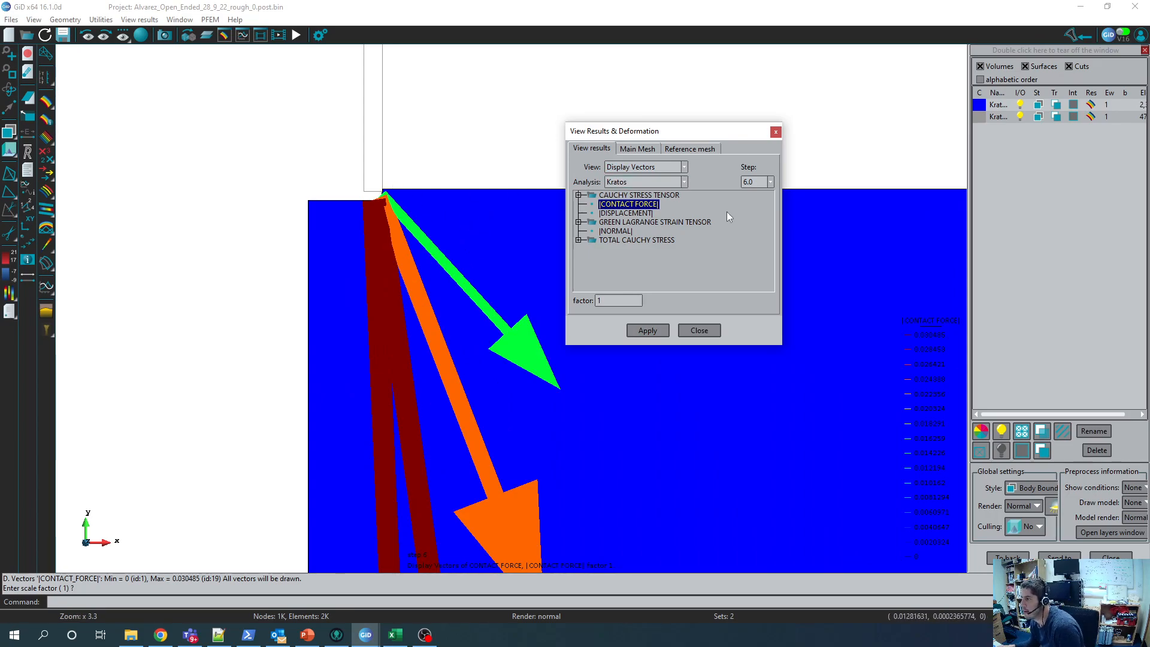
Step: Animate the contact force vectors and examine how they evolve around the pile tip
{"action": "left_click", "coordinate": [297, 35]}
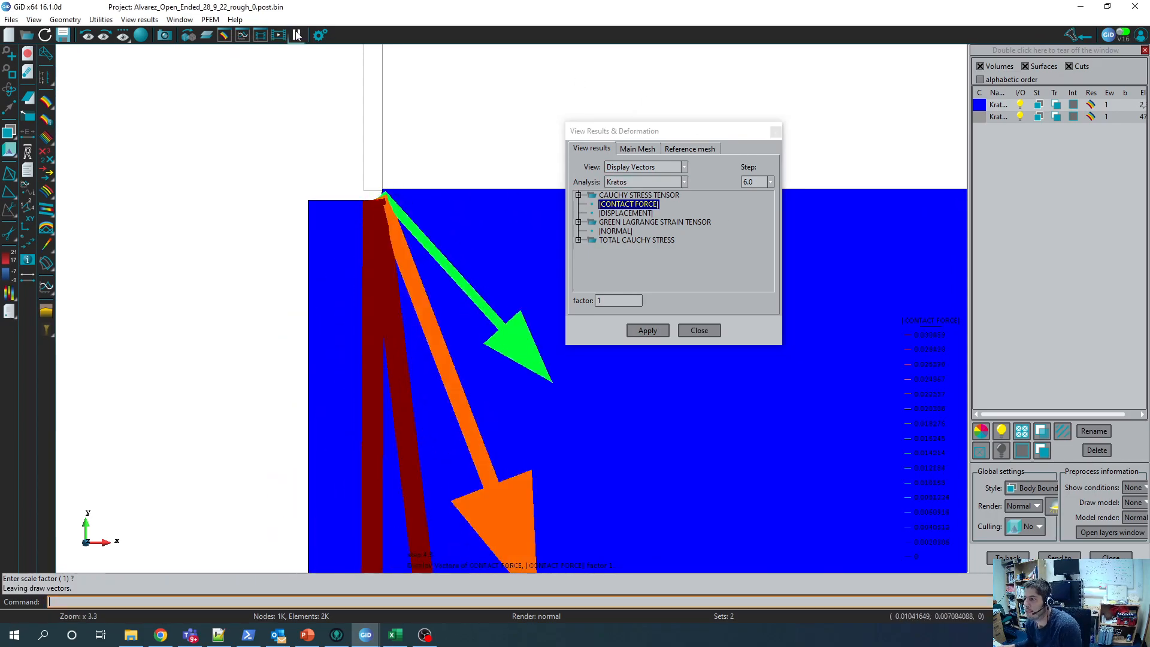
{"action": "scroll", "coordinate": [351, 226], "scroll_direction": "up", "scroll_amount": 3}
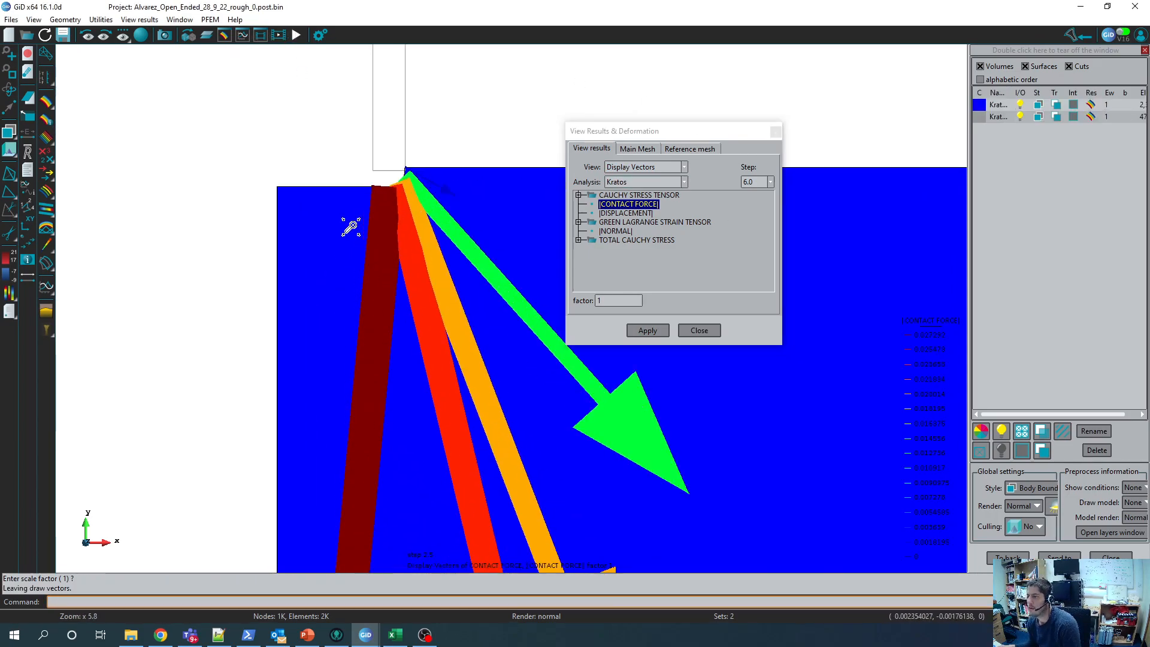
{"action": "scroll", "coordinate": [351, 226], "scroll_direction": "up", "scroll_amount": 4}
{"action": "scroll", "coordinate": [339, 172], "scroll_direction": "down", "scroll_amount": 6}
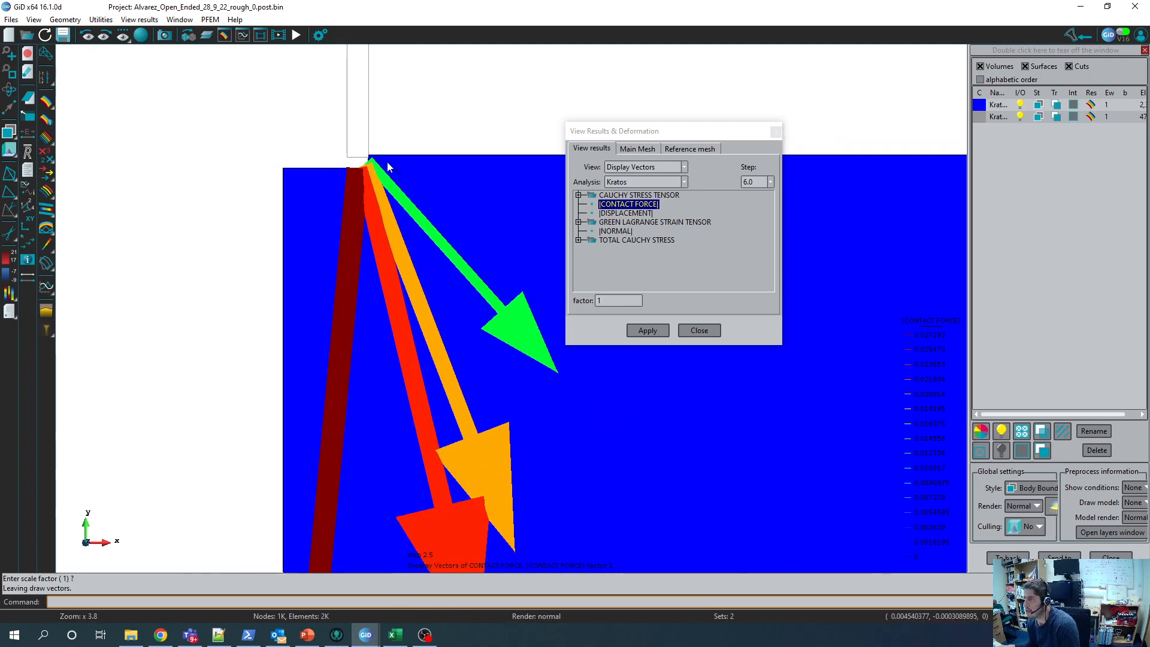
Step: Draw the first listed set, the soil body, with its mesh lines and reapply the contact force vectors
{"action": "left_click", "coordinate": [1038, 105]}
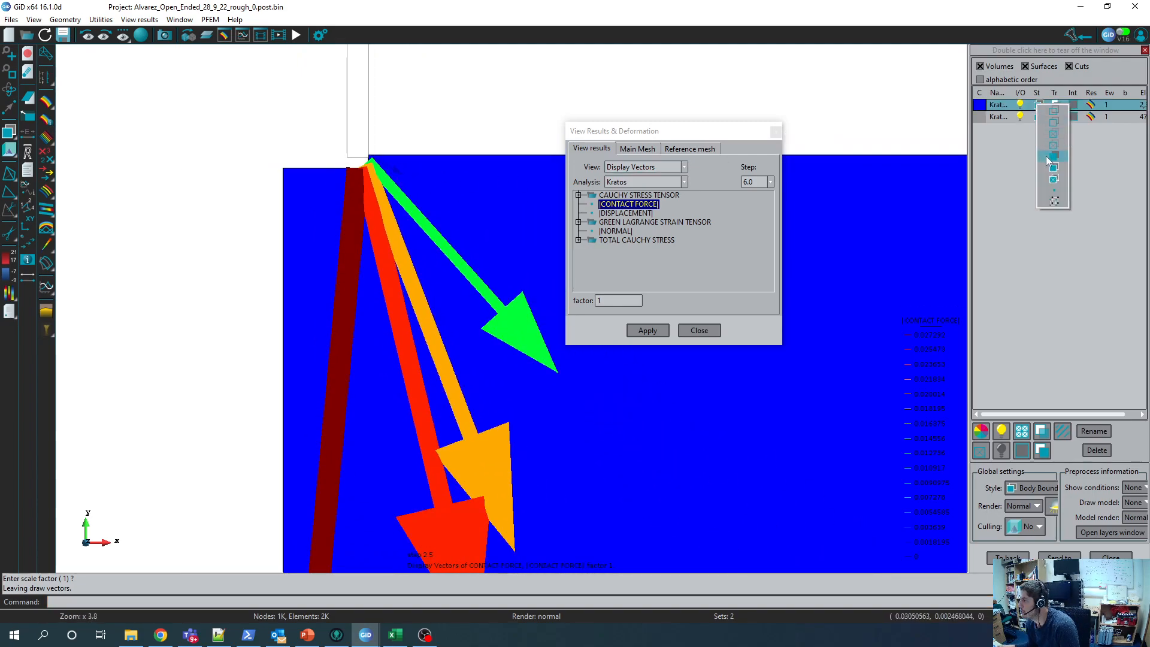
{"action": "left_click", "coordinate": [1054, 178]}
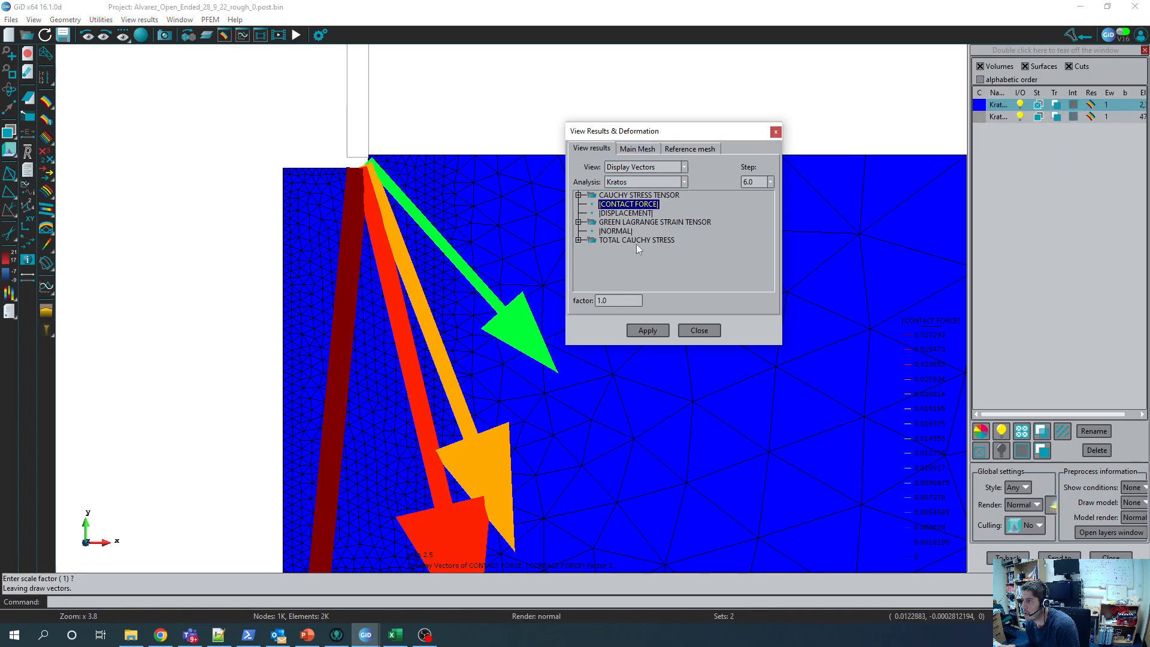
{"action": "left_click", "coordinate": [648, 330]}
Step: Reduce the contact force vector factor to 0.5 and then 0.1, and replay the animation
{"action": "double_click", "coordinate": [624, 301]}
{"action": "type", "text": "0.5"}
{"action": "key", "text": "Return"}
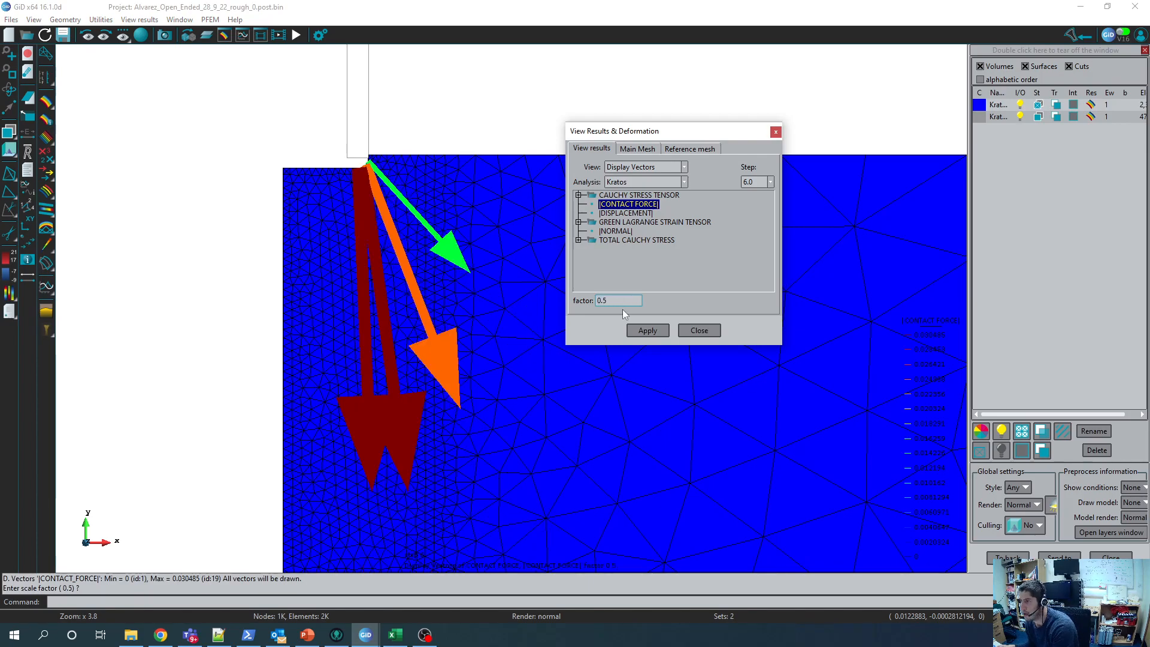
{"action": "double_click", "coordinate": [627, 295]}
{"action": "type", "text": "0"}
{"action": "left_click", "coordinate": [629, 331]}
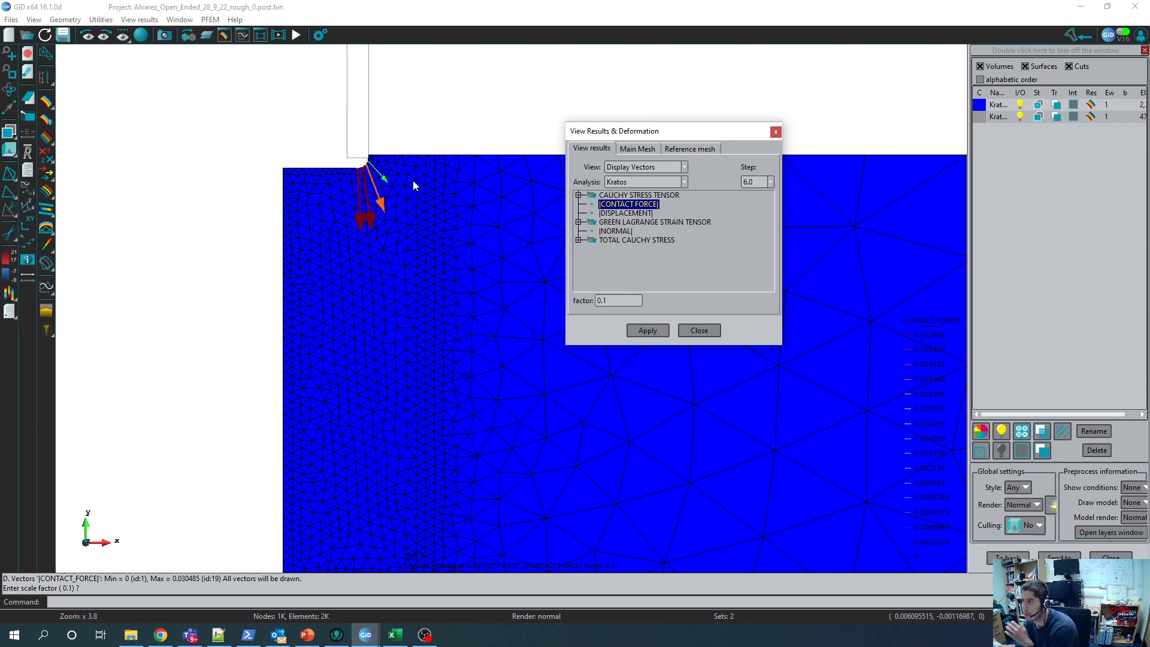
{"action": "left_click", "coordinate": [296, 36]}
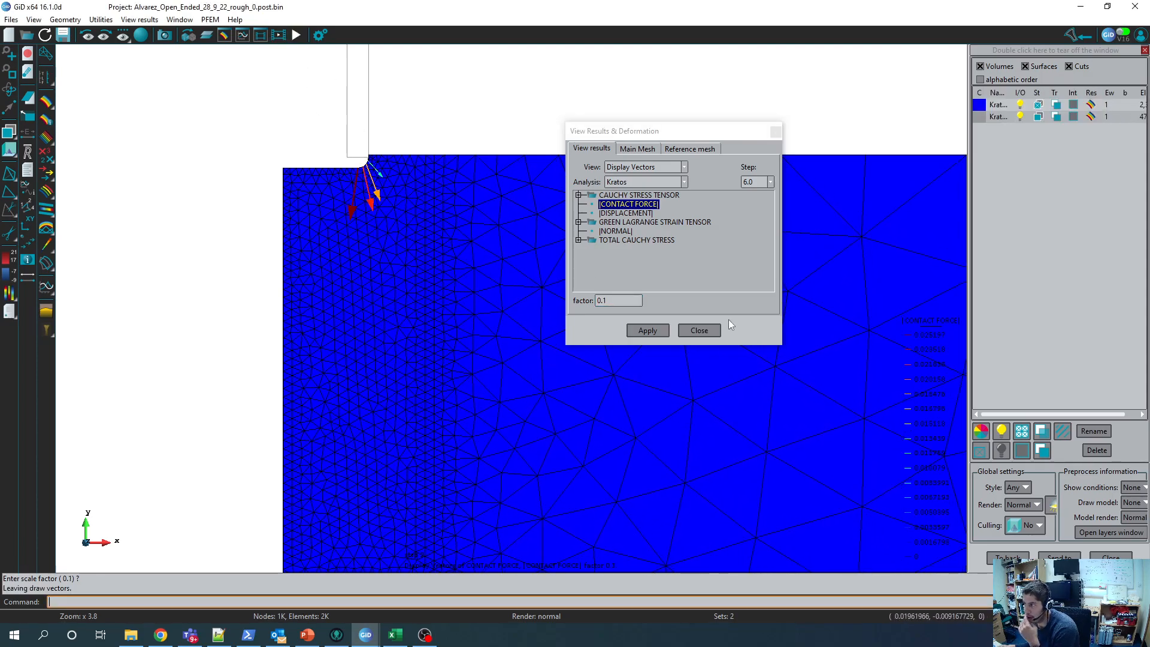
Step: Display a Contour Fill of DELTA PLASTIC STRAIN using its second listed entry and examine it at the pile tip
{"action": "left_click", "coordinate": [612, 171]}
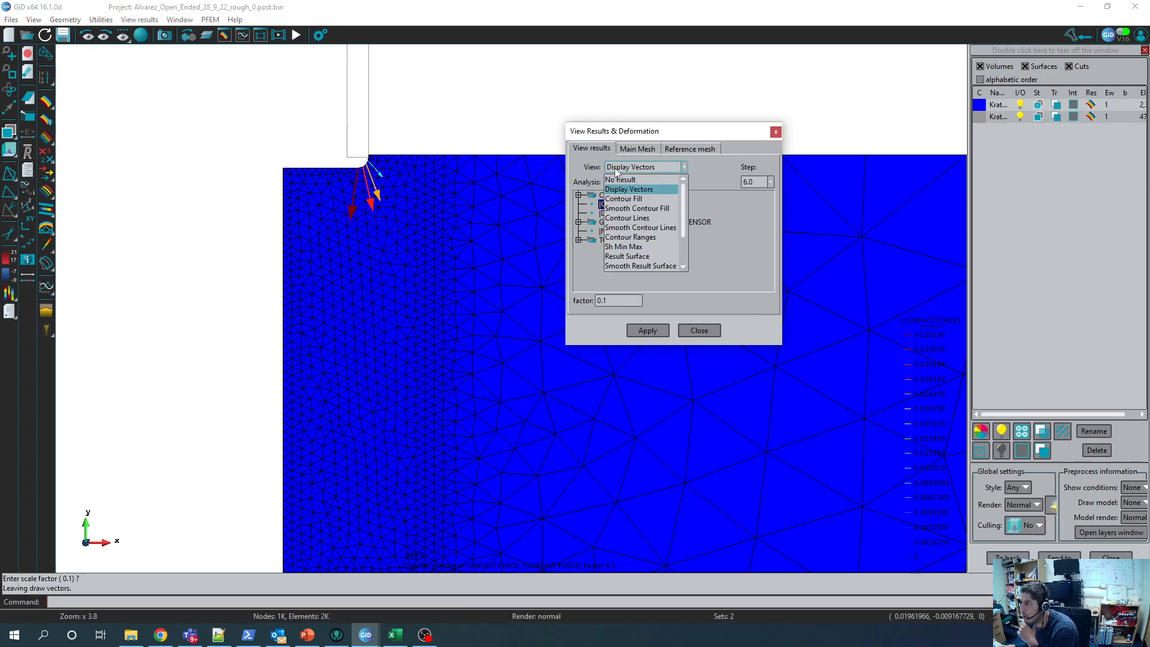
{"action": "left_click", "coordinate": [620, 203]}
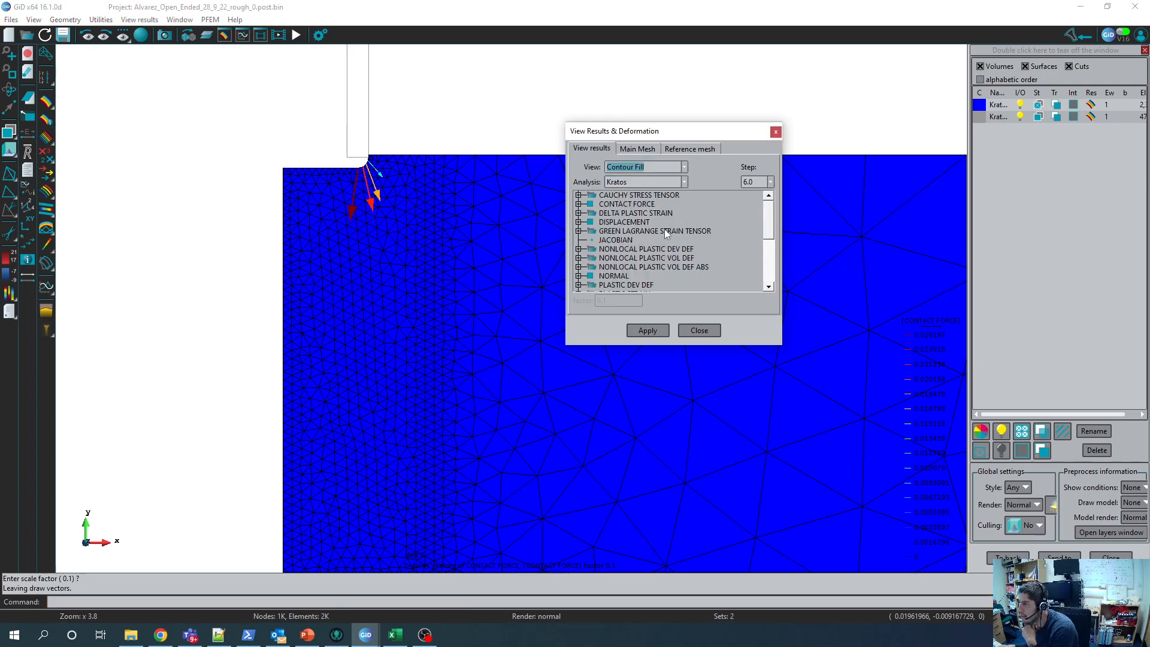
{"action": "double_click", "coordinate": [640, 214]}
{"action": "left_click", "coordinate": [640, 232]}
{"action": "left_click", "coordinate": [650, 331]}
{"action": "scroll", "coordinate": [365, 179], "scroll_direction": "up", "scroll_amount": 5}
{"action": "scroll", "coordinate": [349, 161], "scroll_direction": "down", "scroll_amount": 1}
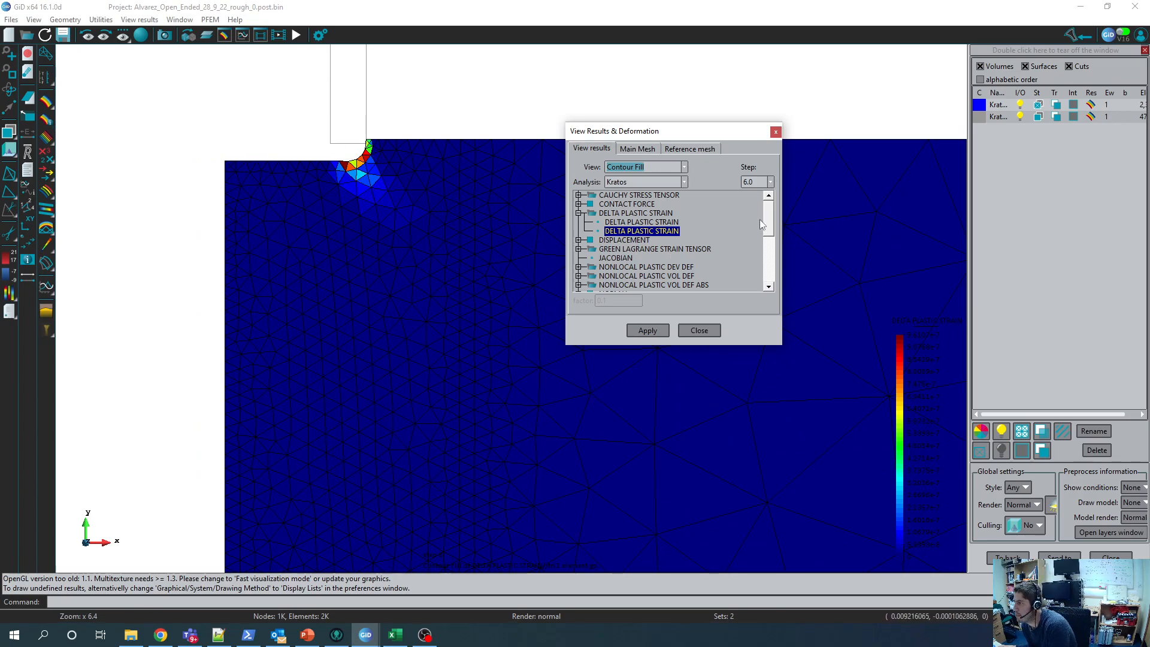
Step: Display a Contour Fill of the second PT result, examine it at the pile tip and close the results window
{"action": "scroll", "coordinate": [759, 226], "scroll_direction": "down", "scroll_amount": 5}
{"action": "double_click", "coordinate": [598, 240]}
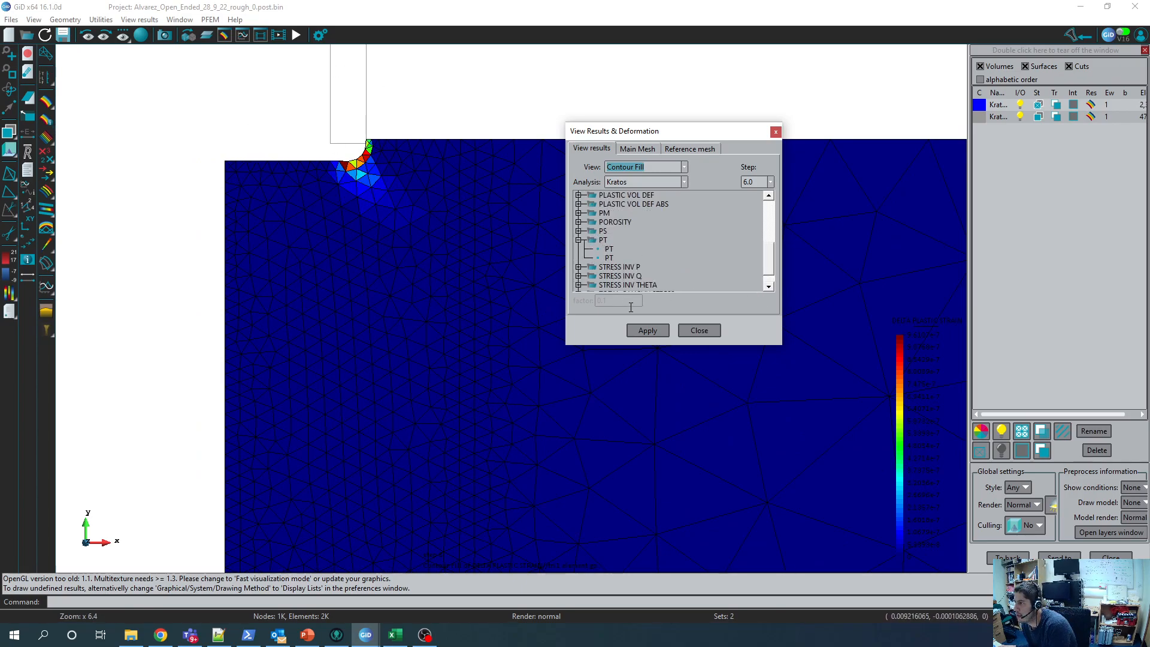
{"action": "left_click", "coordinate": [637, 330]}
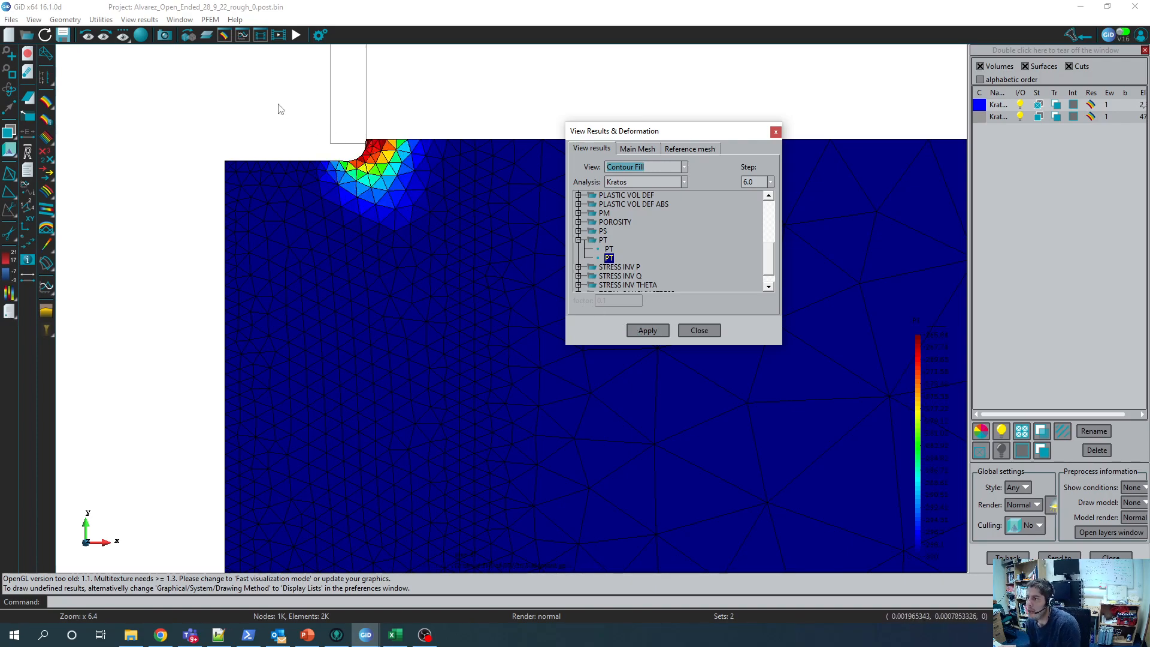
{"action": "left_click", "coordinate": [698, 330]}
Step: Load the multiple-step postprocess results from the Alvarez_Open_Ended_28_9_22_rough.gid folder inside PILES
{"action": "left_click", "coordinate": [26, 35]}
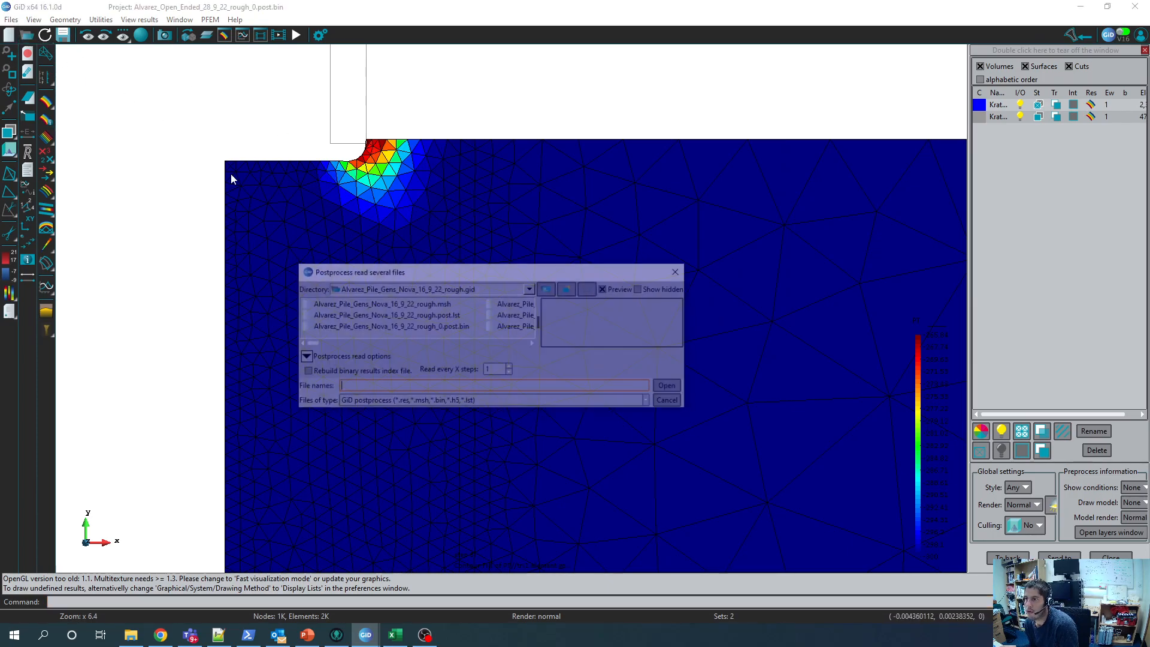
{"action": "left_click", "coordinate": [427, 315]}
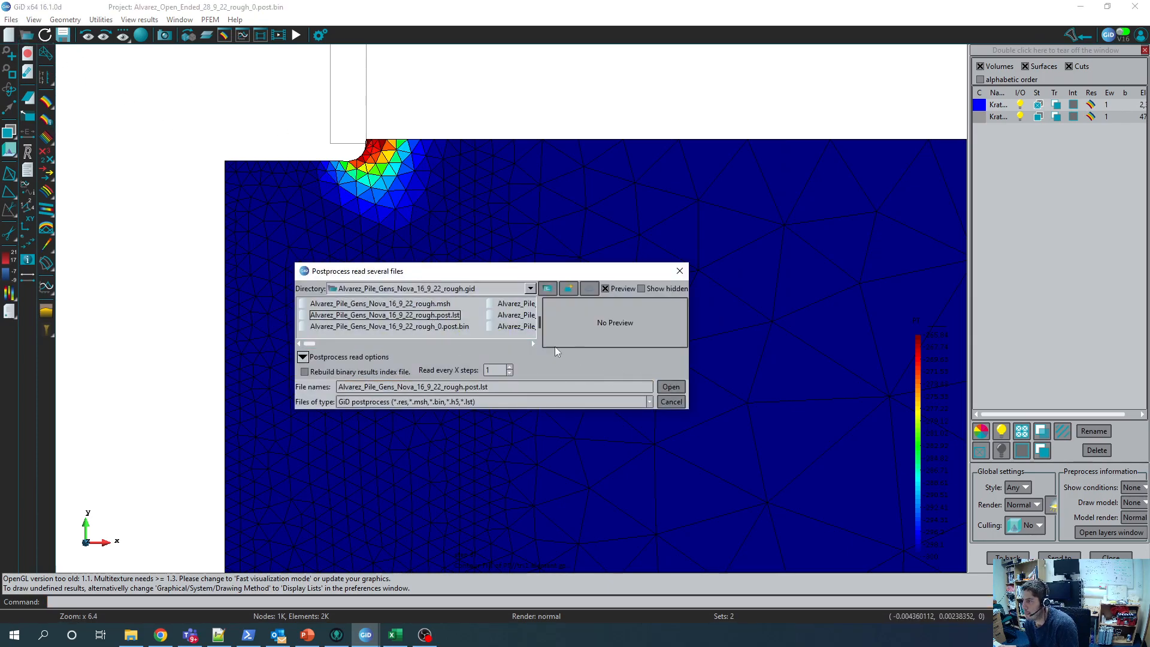
{"action": "left_click", "coordinate": [546, 289]}
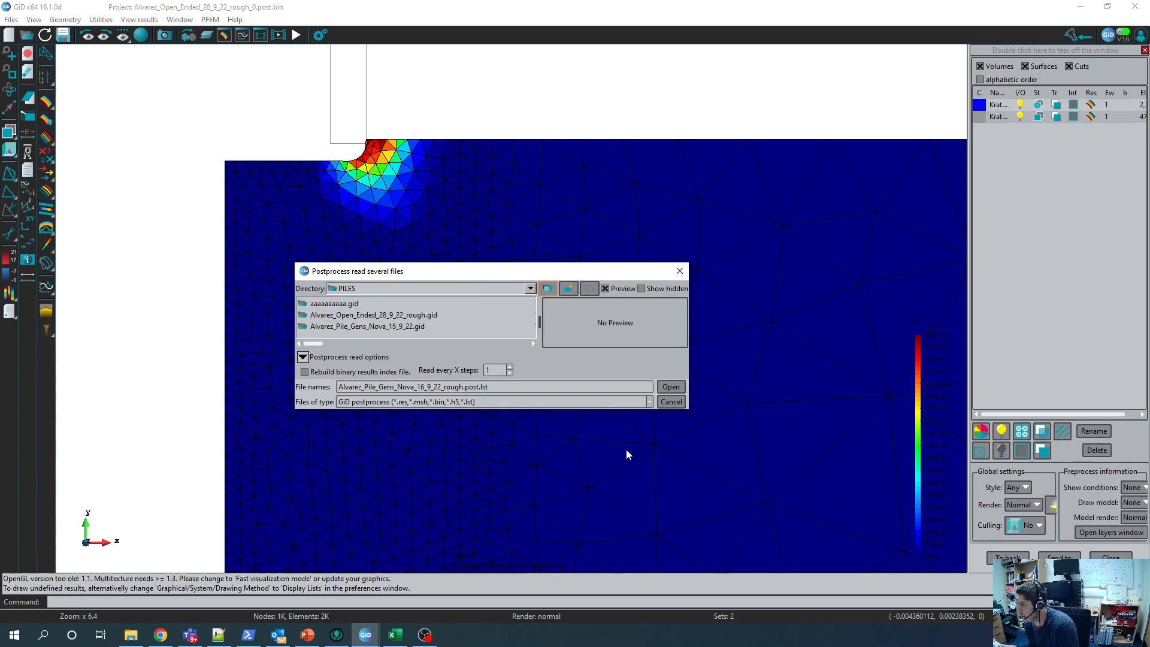
{"action": "double_click", "coordinate": [387, 316]}
{"action": "left_click", "coordinate": [387, 316]}
{"action": "left_click", "coordinate": [671, 387]}
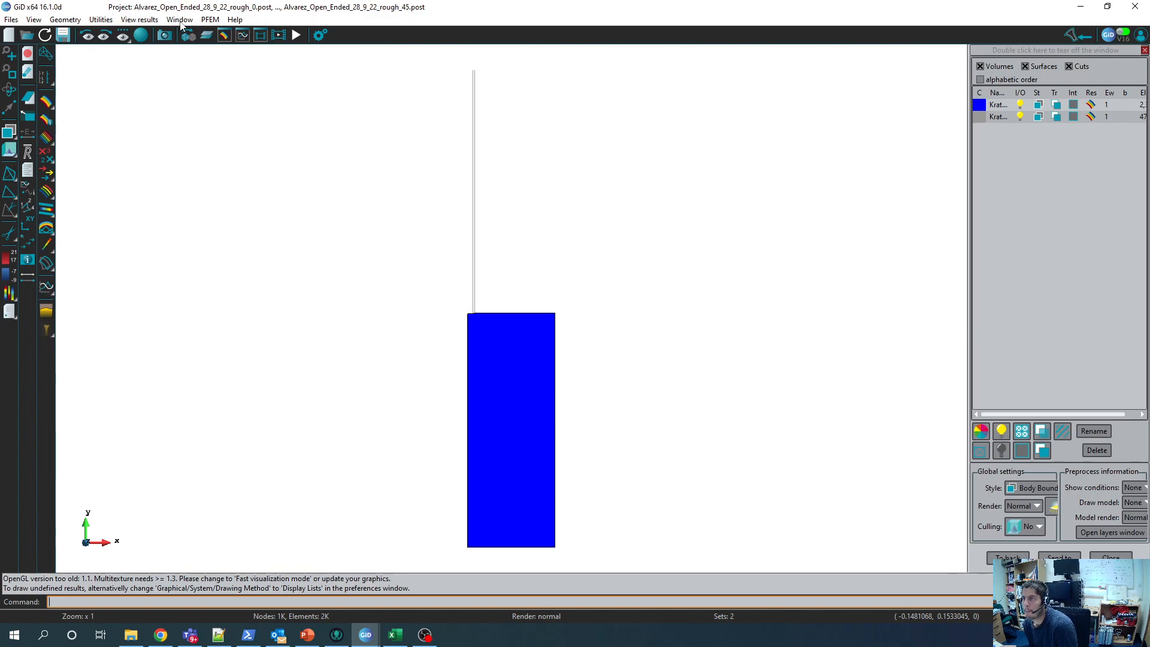
Step: Display a Contour Fill of the second PT result for the newly loaded steps and examine the pile tip region
{"action": "left_click", "coordinate": [179, 20]}
{"action": "left_click", "coordinate": [182, 44]}
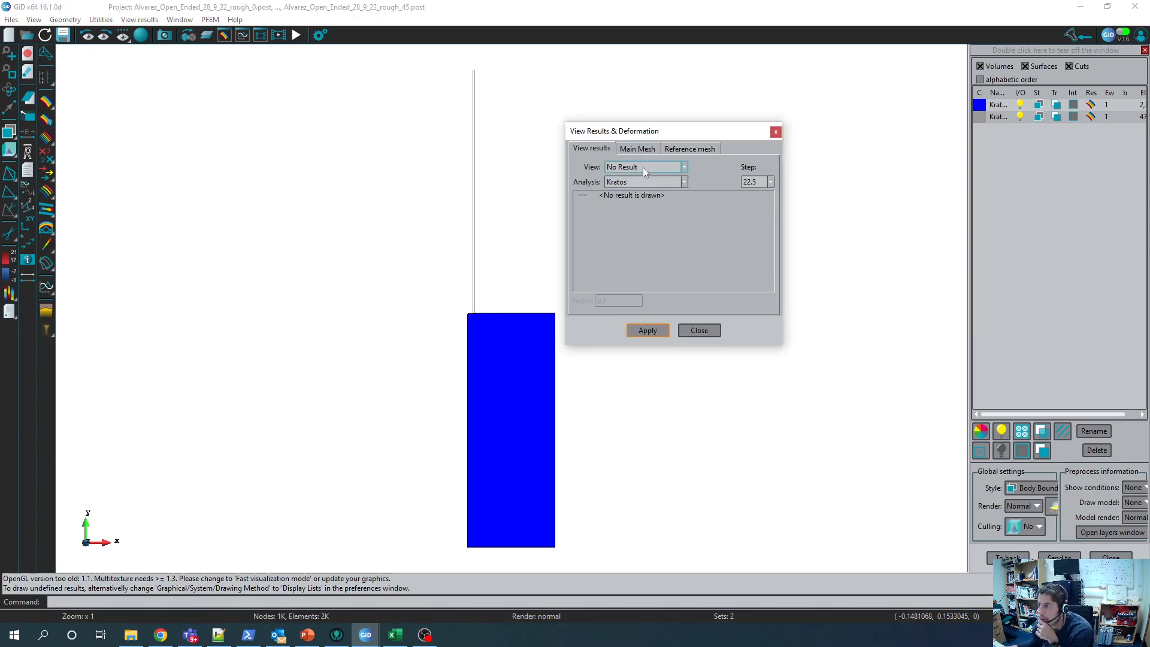
{"action": "left_click", "coordinate": [642, 167]}
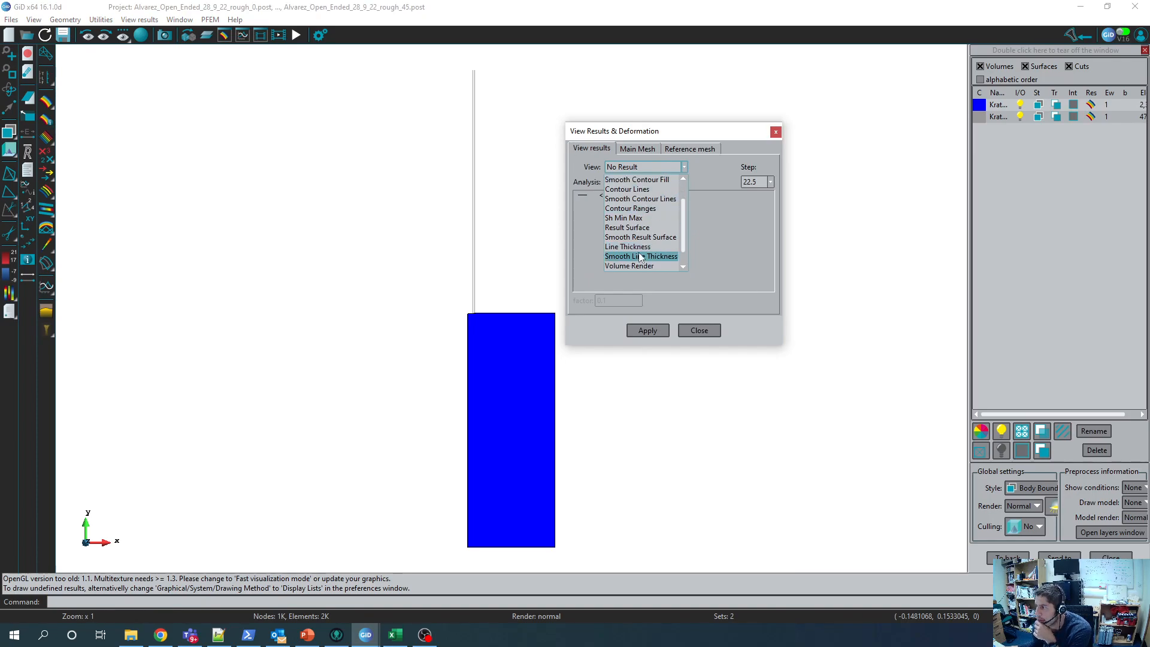
{"action": "left_click", "coordinate": [626, 198]}
{"action": "scroll", "coordinate": [638, 266], "scroll_direction": "down", "scroll_amount": 4}
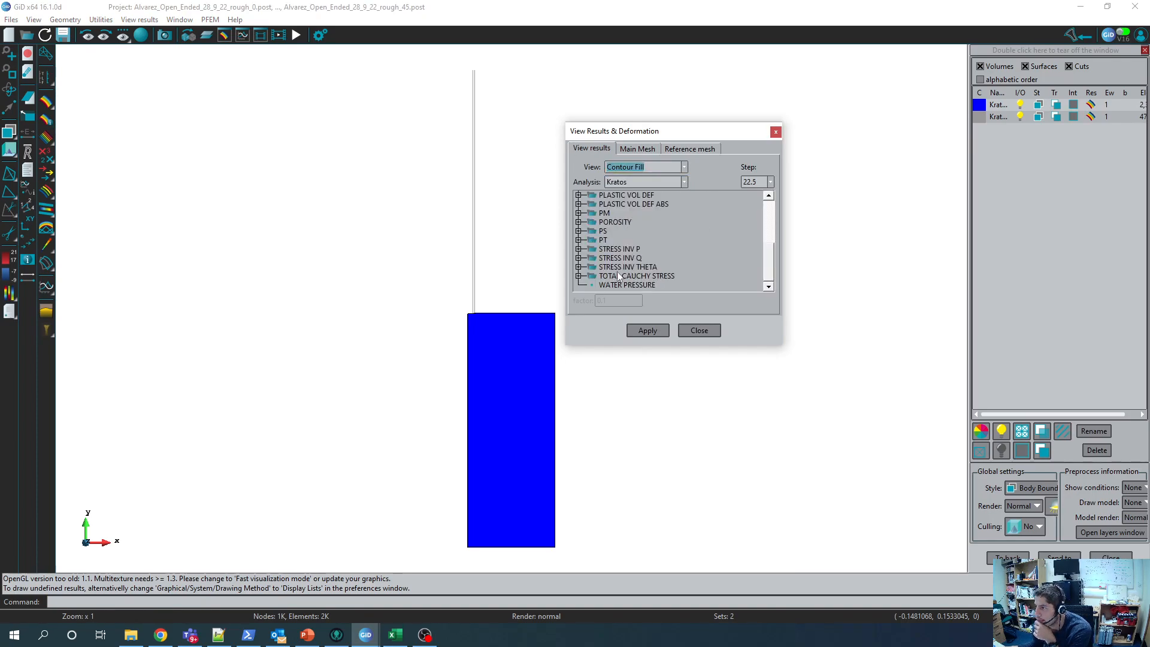
{"action": "double_click", "coordinate": [603, 239]}
{"action": "left_click", "coordinate": [610, 258]}
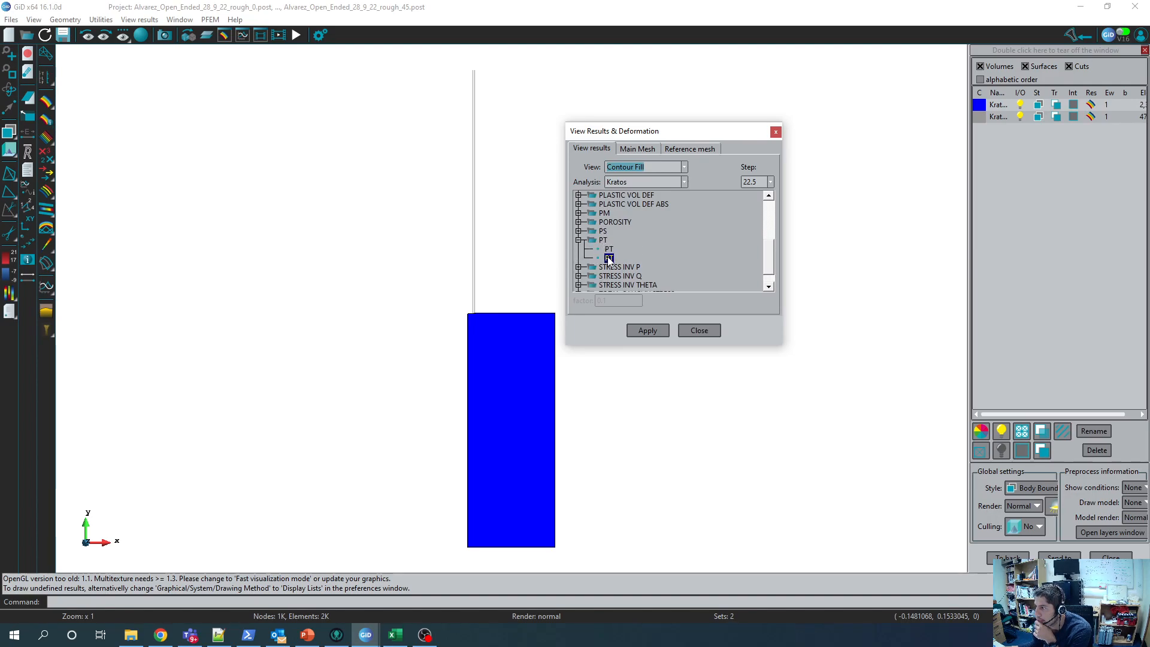
{"action": "left_click", "coordinate": [648, 330]}
{"action": "scroll", "coordinate": [411, 393], "scroll_direction": "up", "scroll_amount": 3}
{"action": "scroll", "coordinate": [514, 310], "scroll_direction": "up", "scroll_amount": 2}
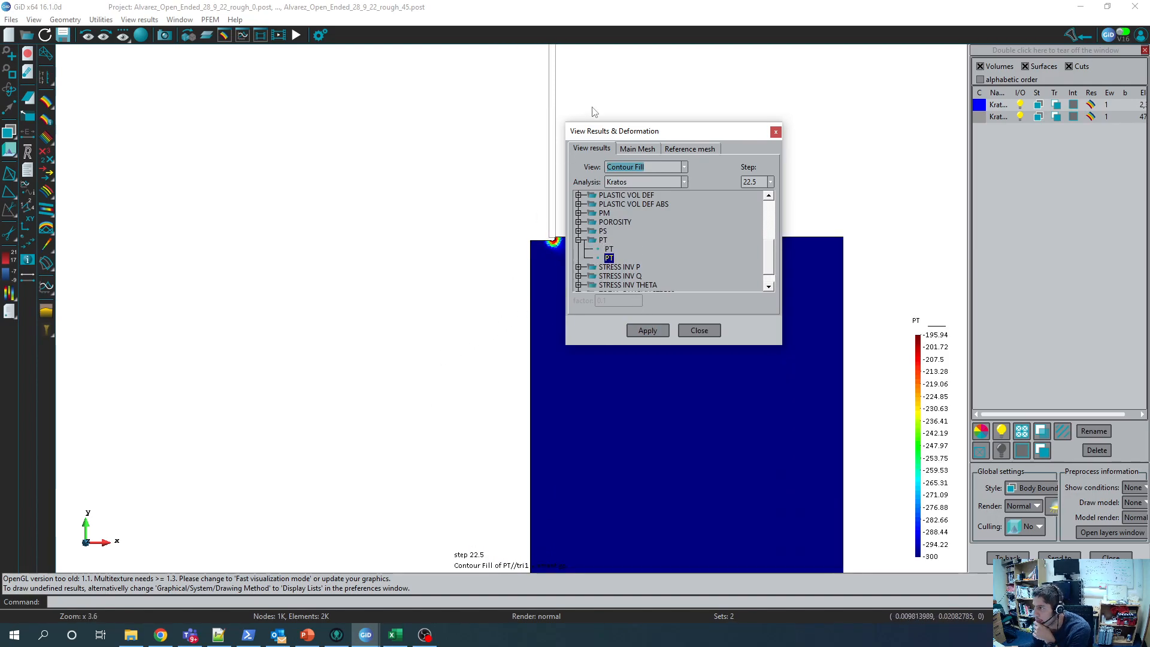
Step: Move the results window clear of the pile tip and draw the soil set with its mesh lines
{"action": "left_click_drag", "start_coordinate": [605, 131], "coordinate": [278, 170]}
{"action": "scroll", "coordinate": [581, 227], "scroll_direction": "up", "scroll_amount": 3}
{"action": "scroll", "coordinate": [581, 227], "scroll_direction": "up", "scroll_amount": 3}
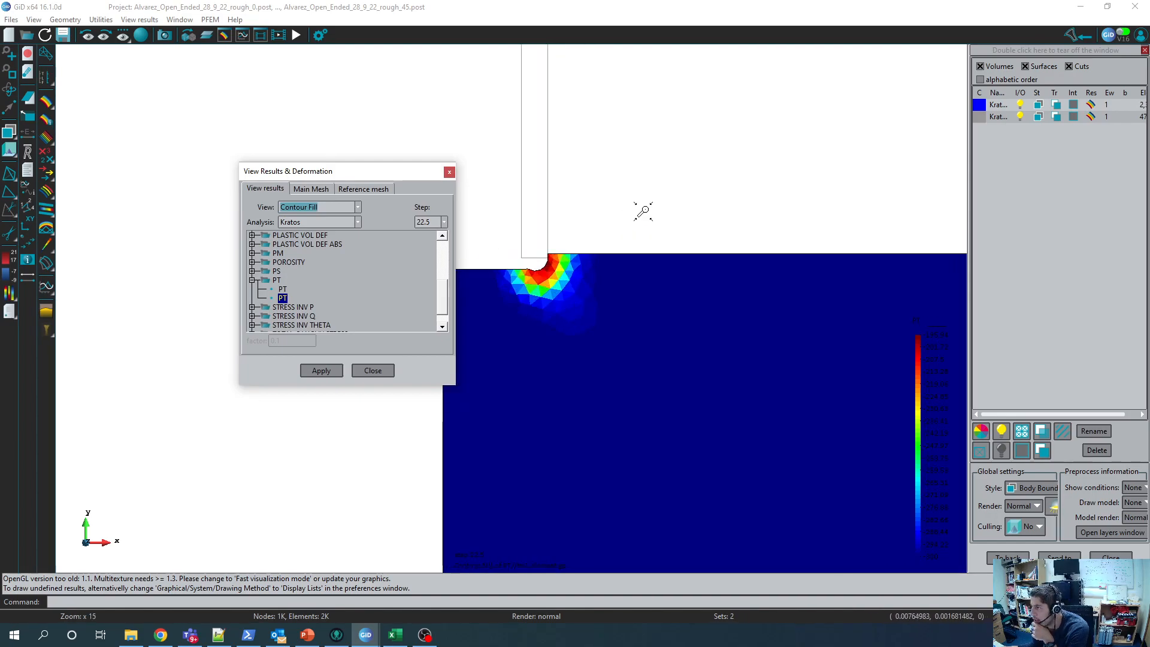
{"action": "left_click_drag", "start_coordinate": [358, 169], "coordinate": [226, 158]}
{"action": "left_click", "coordinate": [1039, 94]}
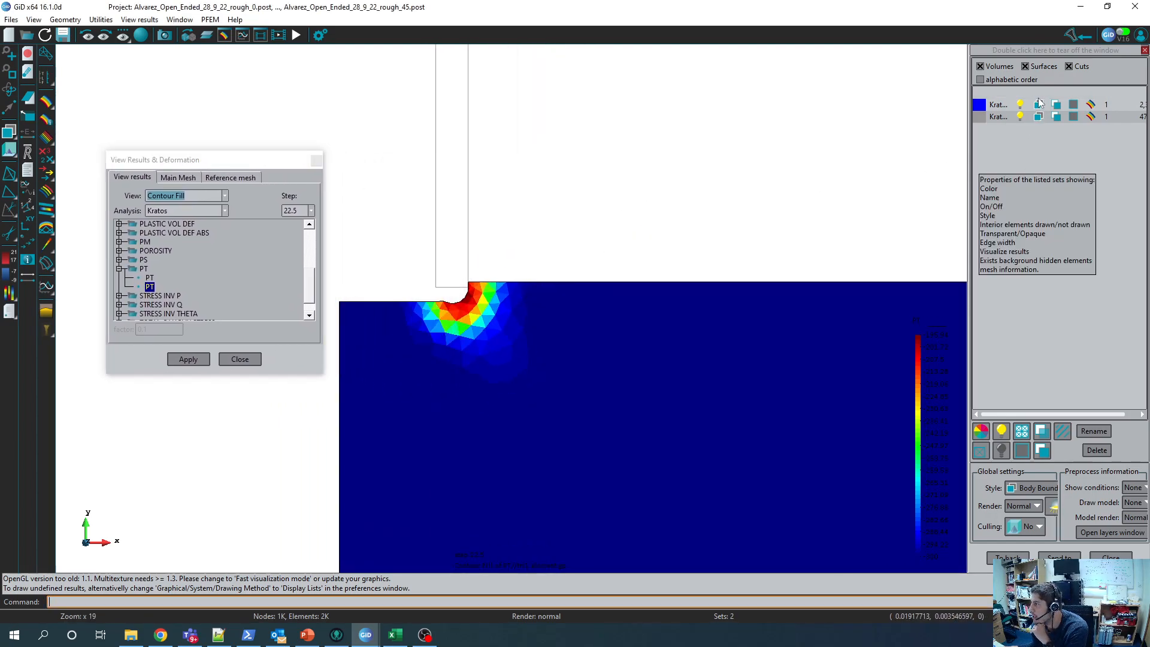
{"action": "left_click", "coordinate": [1040, 105]}
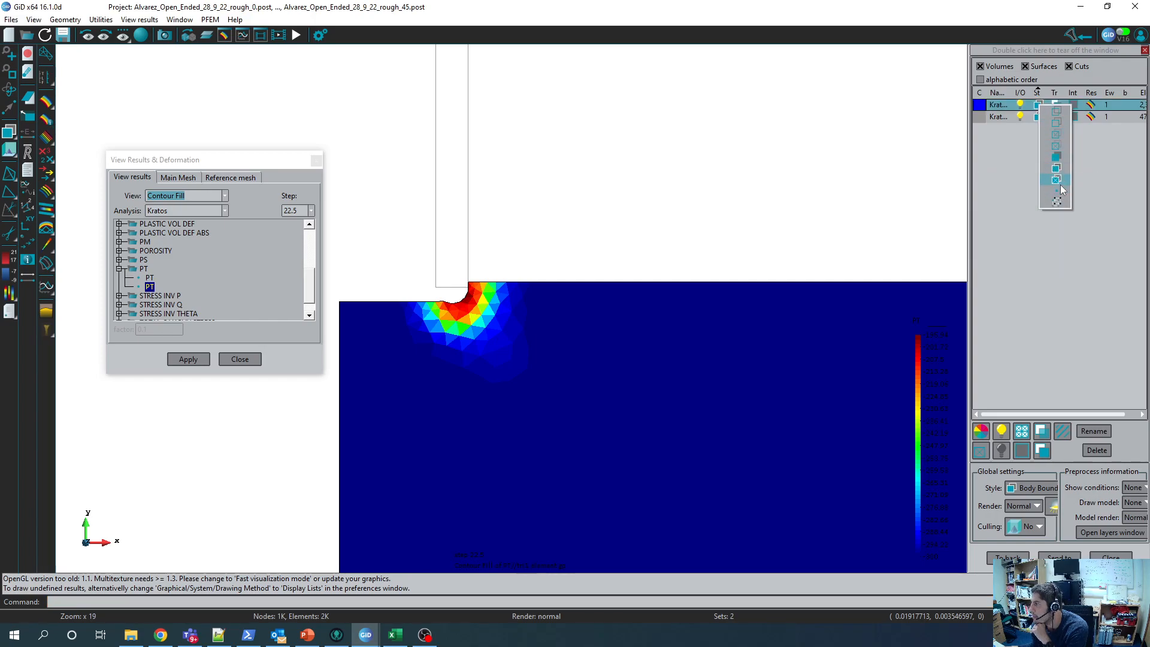
{"action": "left_click", "coordinate": [1056, 180]}
Step: Play the PT contour animation, stop it and look through the remaining results in the list
{"action": "left_click", "coordinate": [295, 35]}
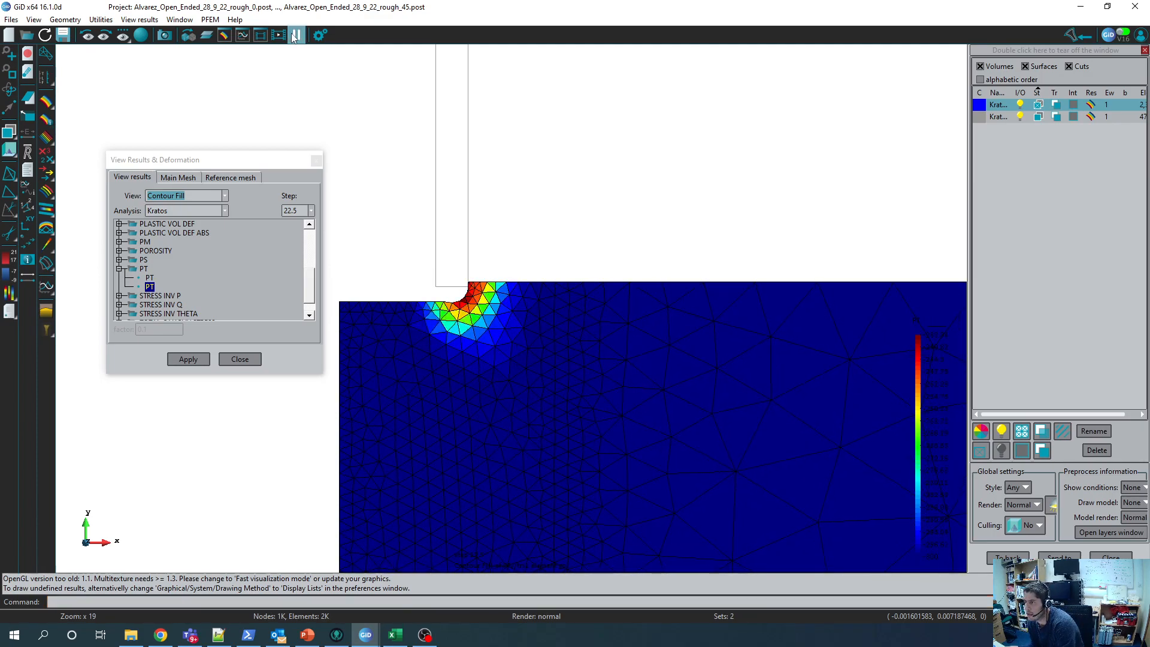
{"action": "left_click", "coordinate": [295, 36]}
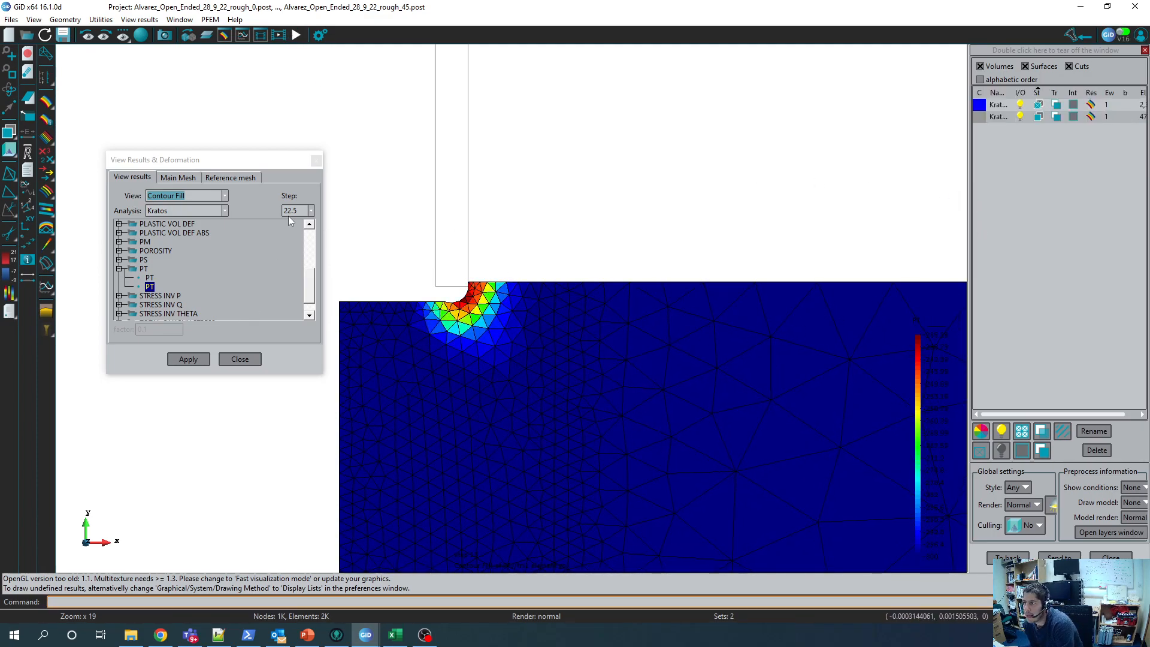
{"action": "scroll", "coordinate": [301, 307], "scroll_direction": "down", "scroll_amount": 1}
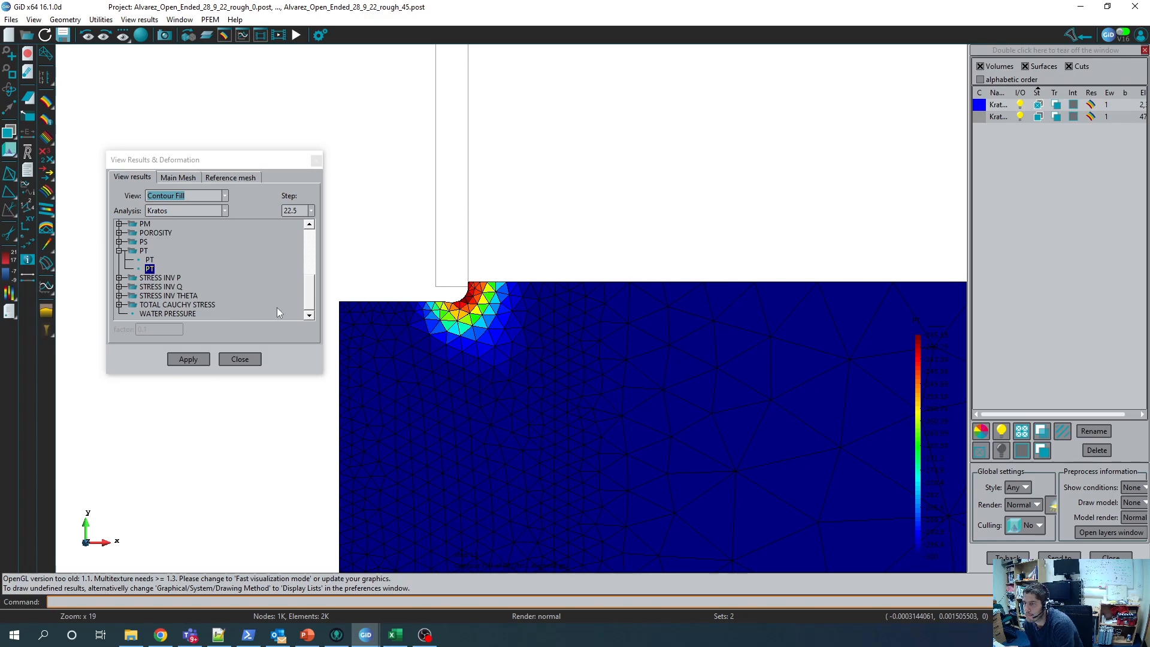
Step: Display a Contour Fill of WATER PRESSURE, examine the distribution around the pile tip and close the results window
{"action": "left_click", "coordinate": [168, 313]}
{"action": "left_click", "coordinate": [188, 359]}
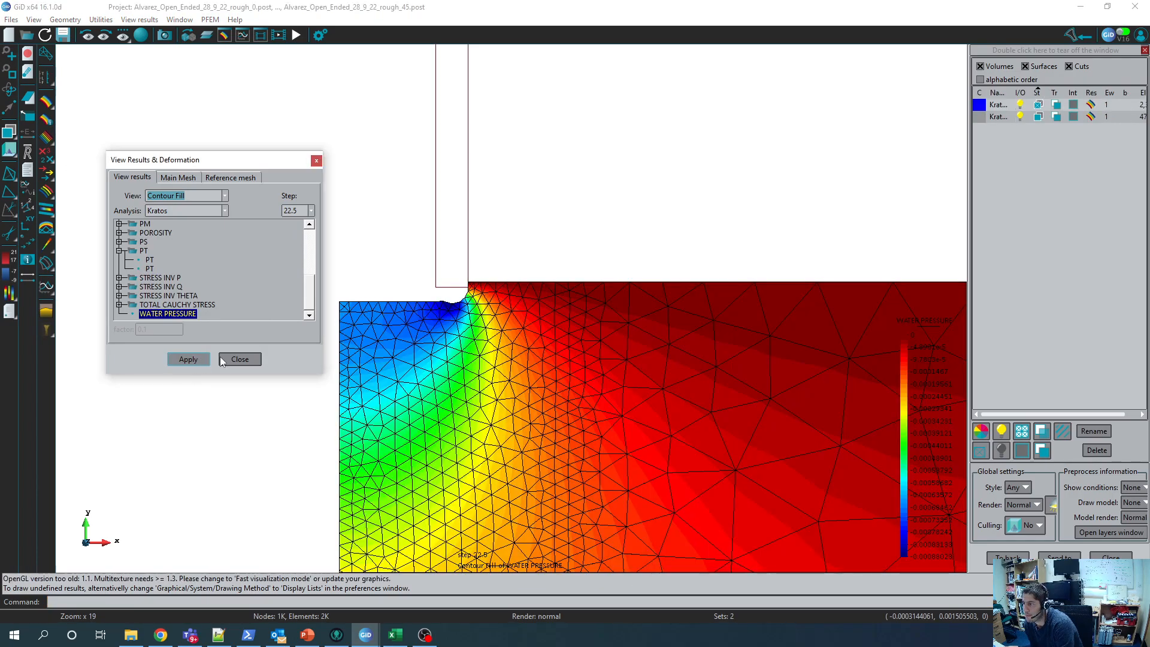
{"action": "scroll", "coordinate": [519, 314], "scroll_direction": "down", "scroll_amount": 4}
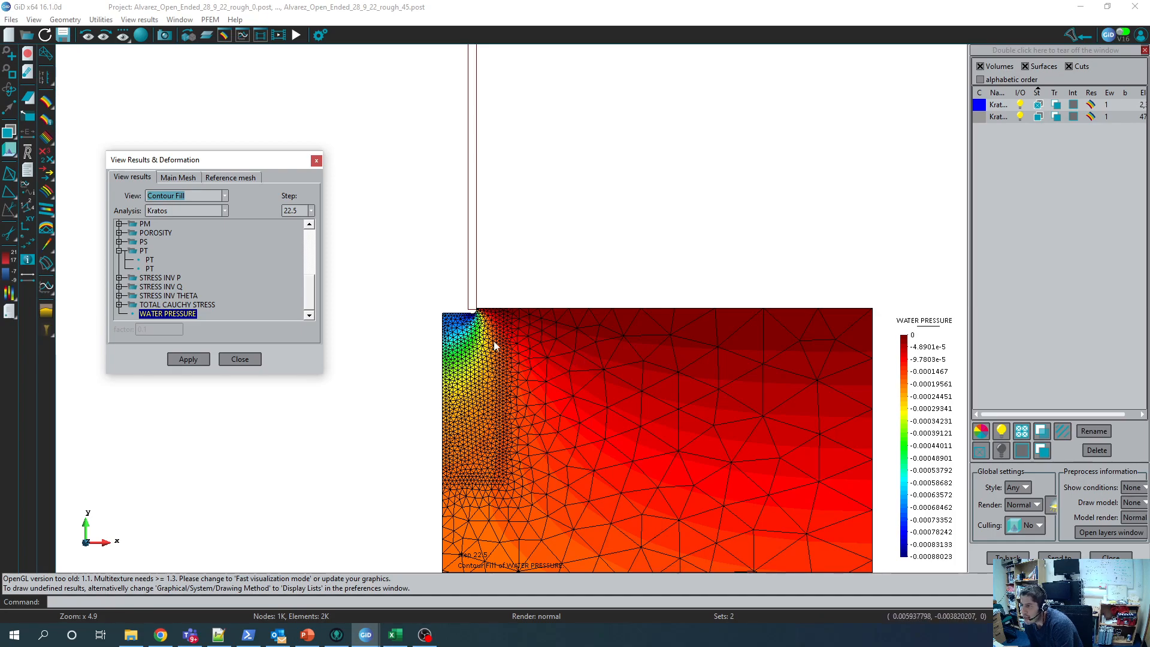
{"action": "scroll", "coordinate": [444, 330], "scroll_direction": "up", "scroll_amount": 2}
{"action": "scroll", "coordinate": [447, 333], "scroll_direction": "up", "scroll_amount": 3}
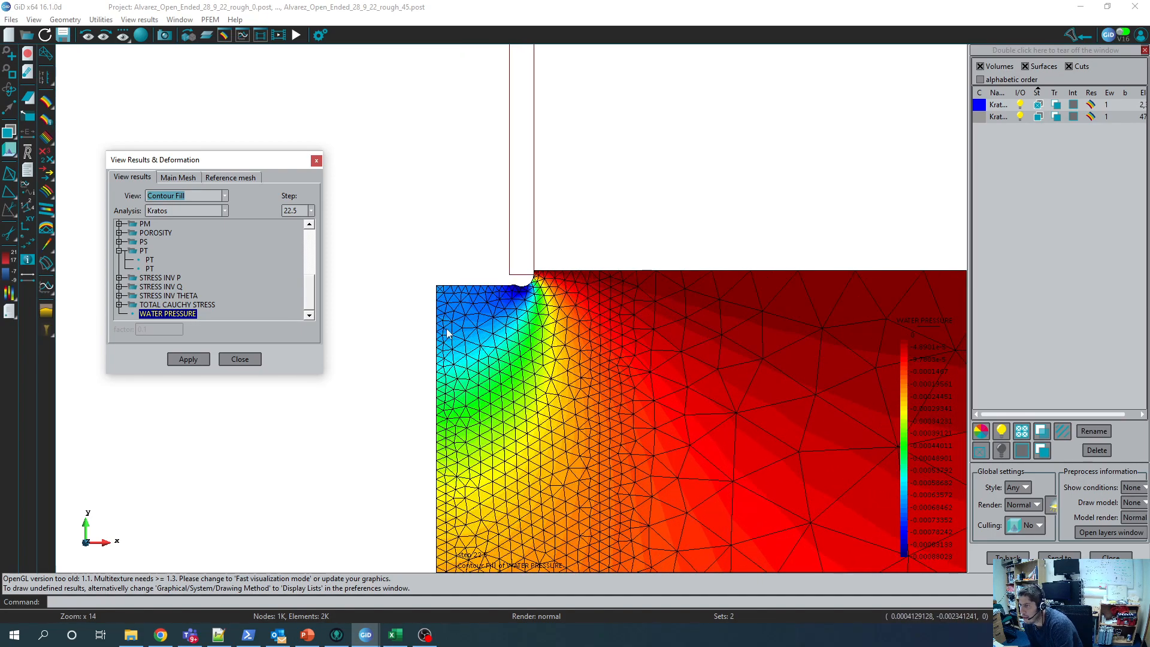
{"action": "scroll", "coordinate": [357, 335], "scroll_direction": "down", "scroll_amount": 1}
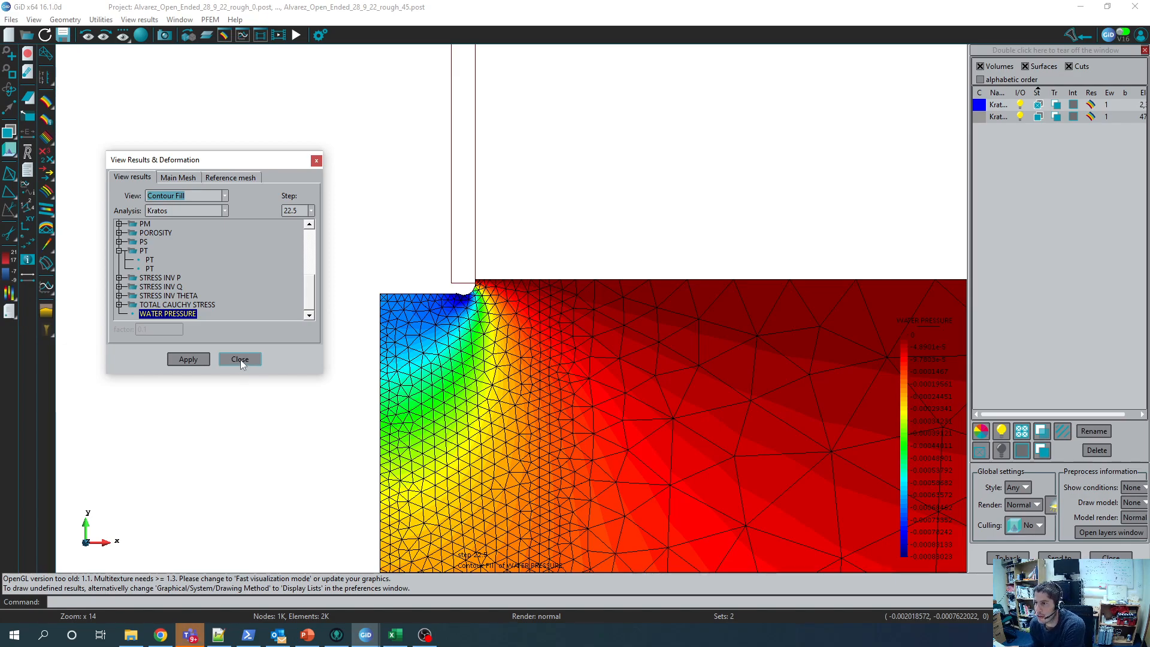
{"action": "left_click", "coordinate": [239, 359]}
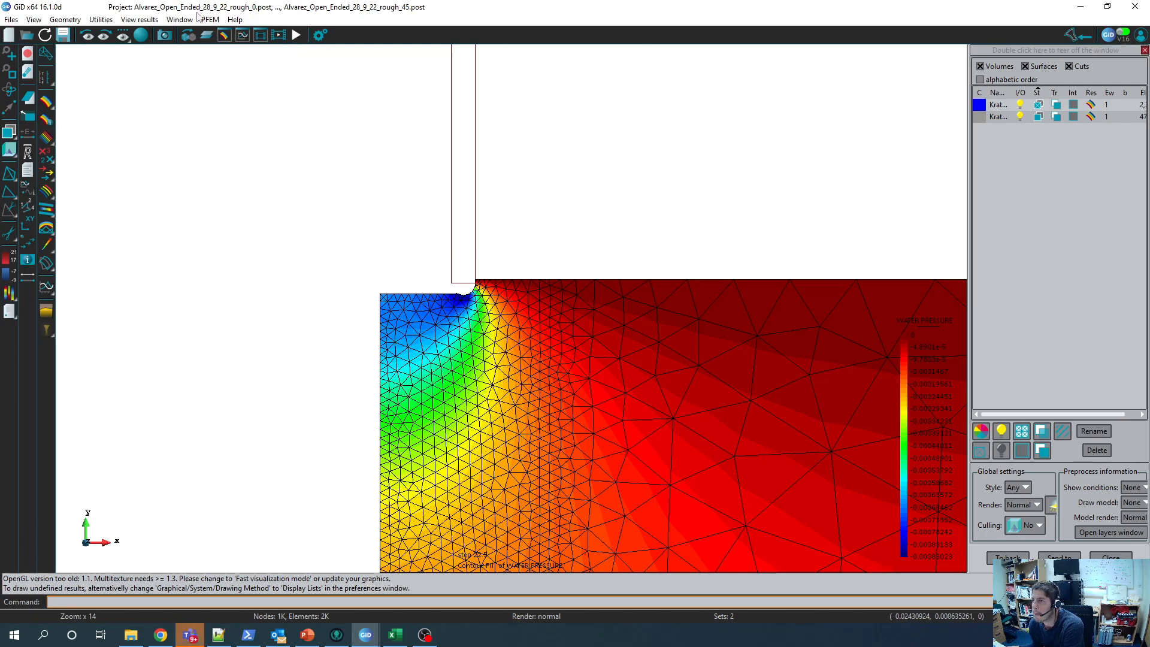
Step: Leave postprocessing to terminate the running Alvarez_Open_Ended_28_9_22_rough calculation, and return to postprocessing
{"action": "left_click", "coordinate": [1086, 40]}
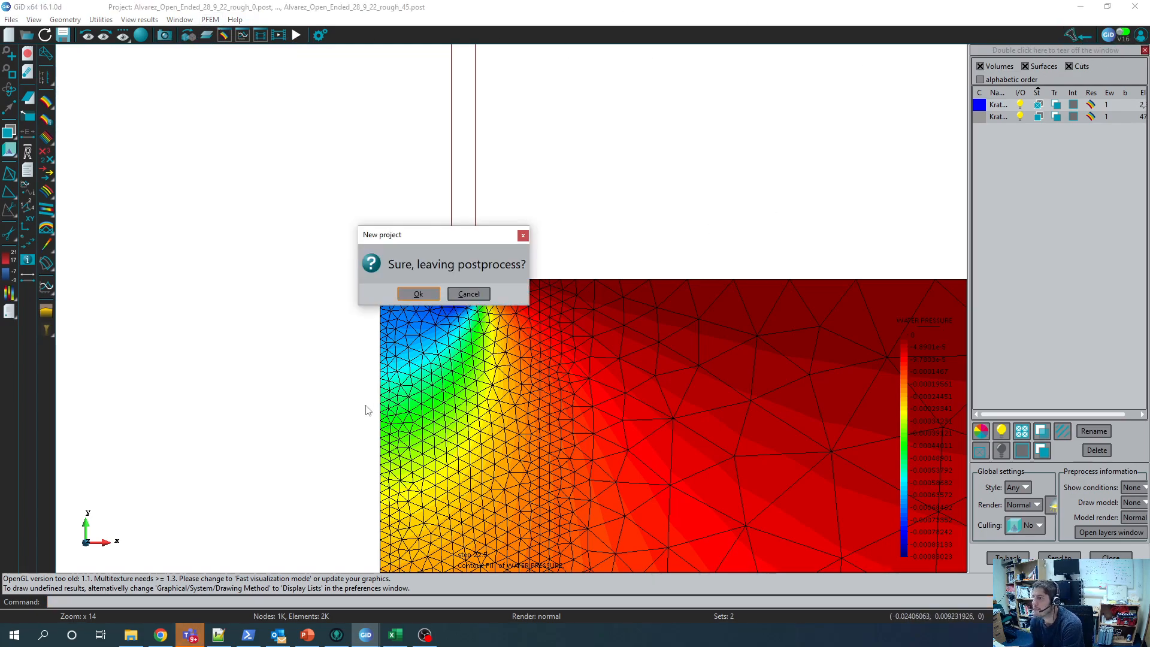
{"action": "left_click", "coordinate": [430, 294]}
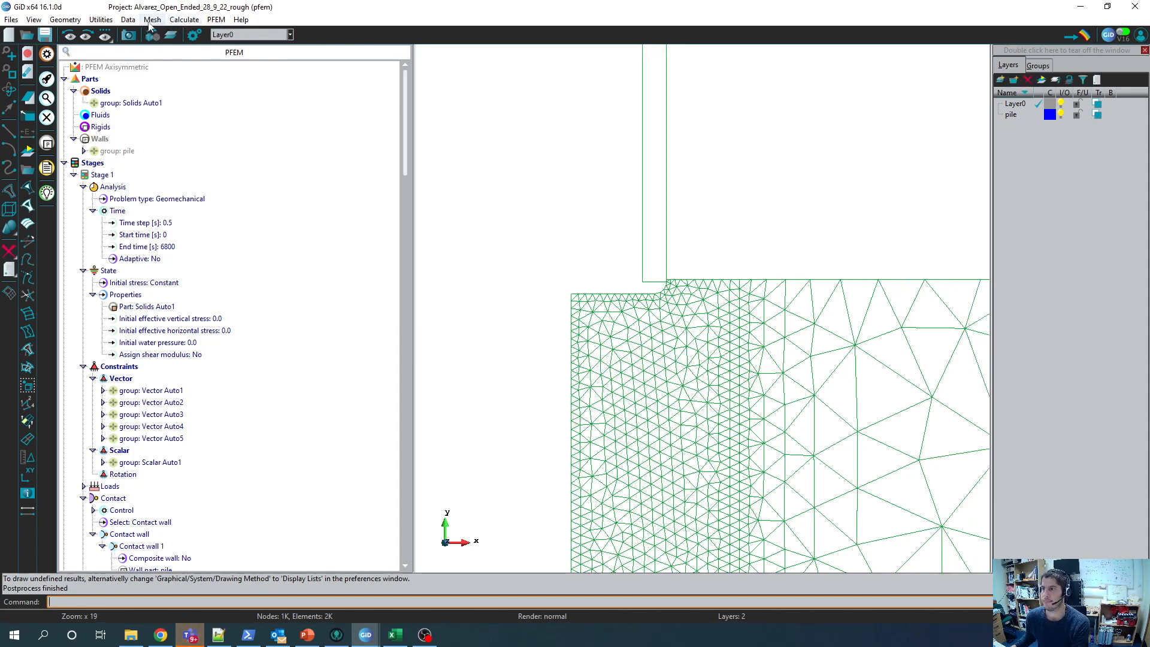
{"action": "left_click", "coordinate": [186, 22]}
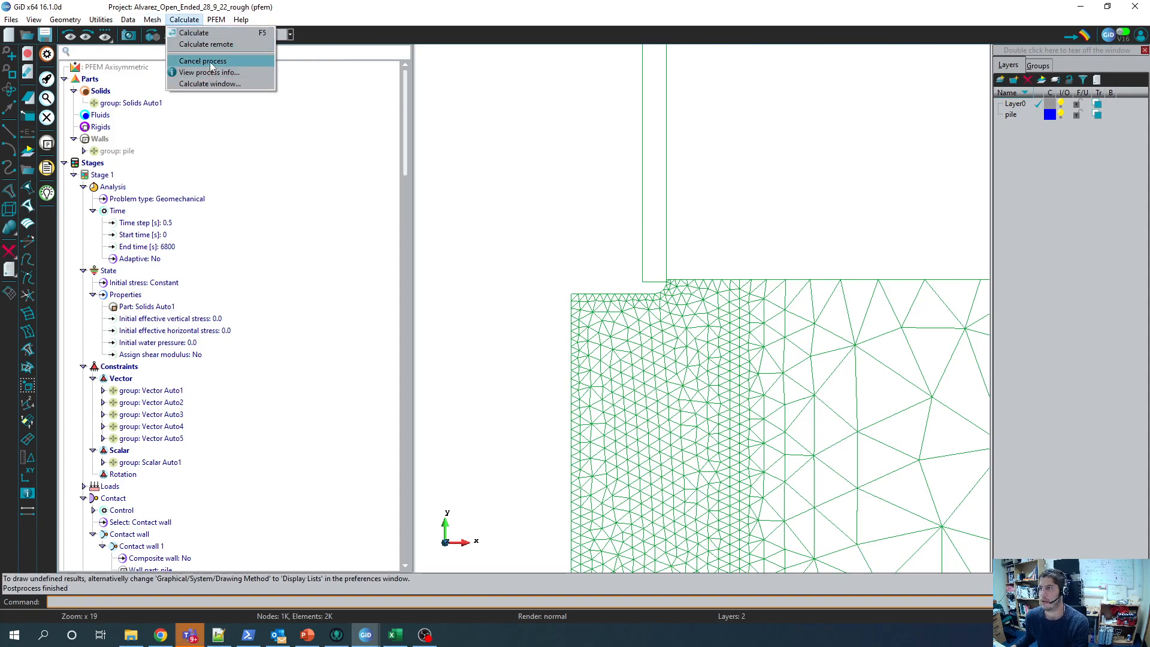
{"action": "left_click", "coordinate": [206, 62]}
{"action": "left_click", "coordinate": [662, 293]}
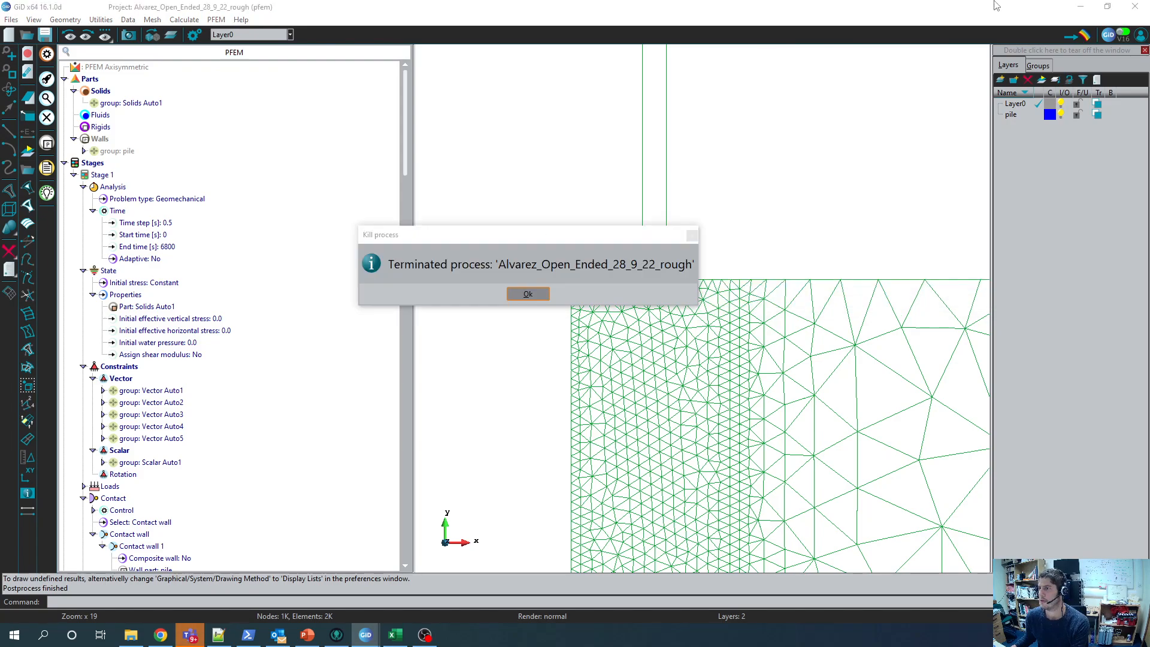
{"action": "left_click", "coordinate": [528, 294]}
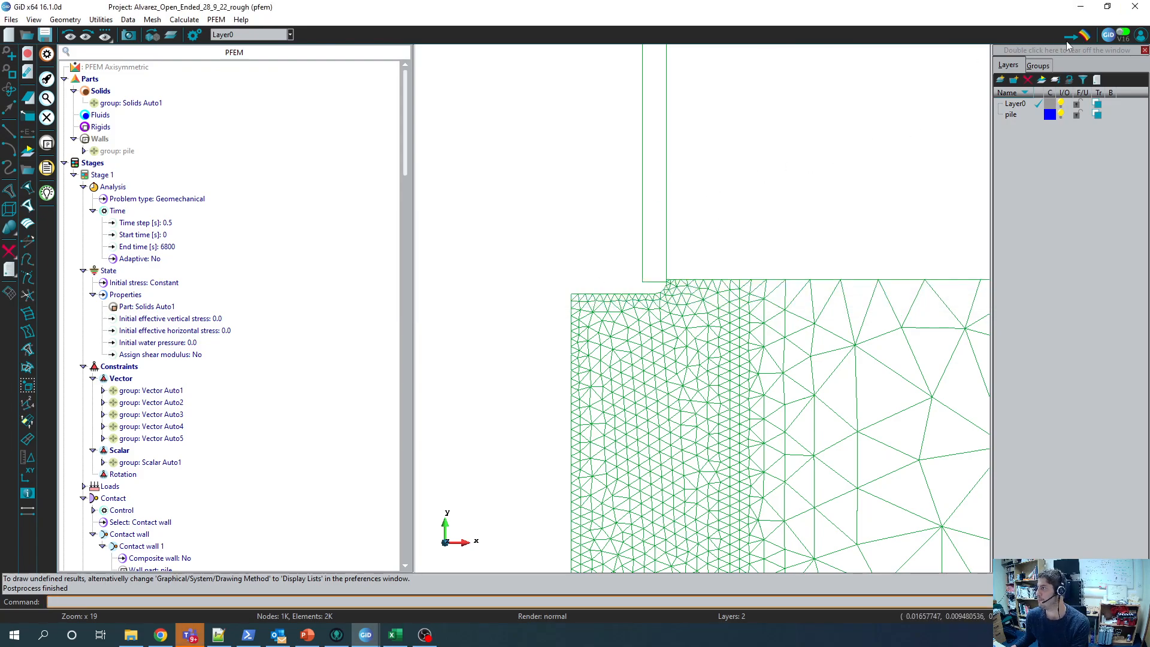
{"action": "left_click", "coordinate": [1084, 36]}
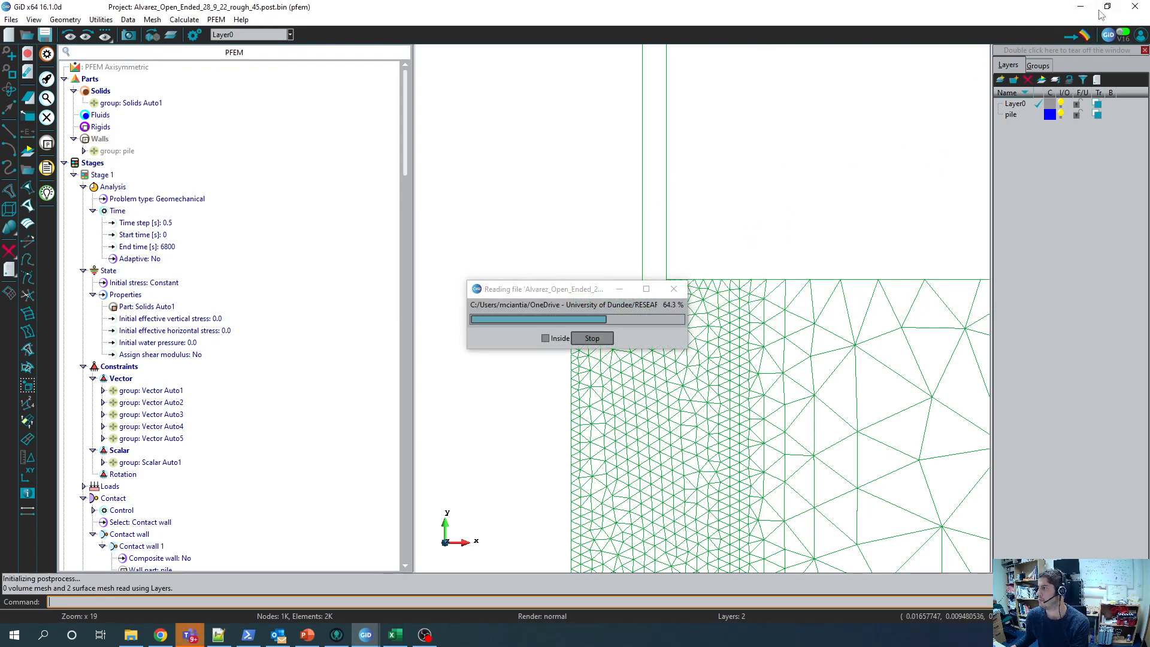
Step: Switch to File Explorer and open the ProjectParameters JSON file of the Alvarez_Open_Ended_28_9_22_rough.gid folder in Notepad++
{"action": "left_click", "coordinate": [1082, 8]}
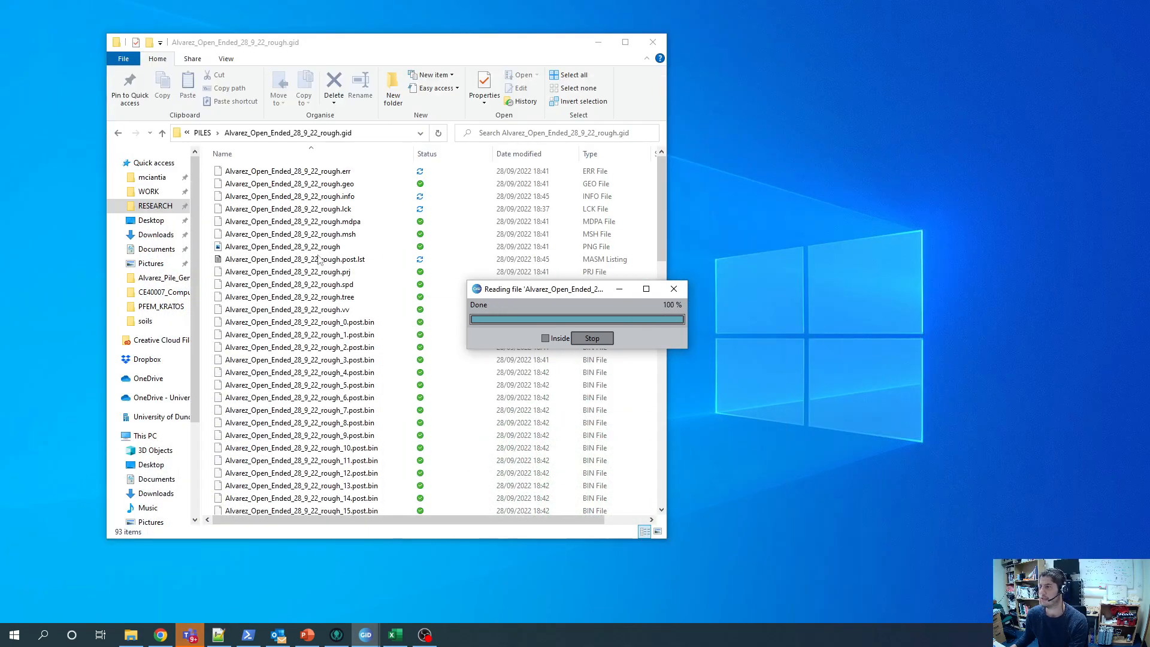
{"action": "left_click", "coordinate": [631, 43]}
{"action": "scroll", "coordinate": [348, 419], "scroll_direction": "down", "scroll_amount": 14}
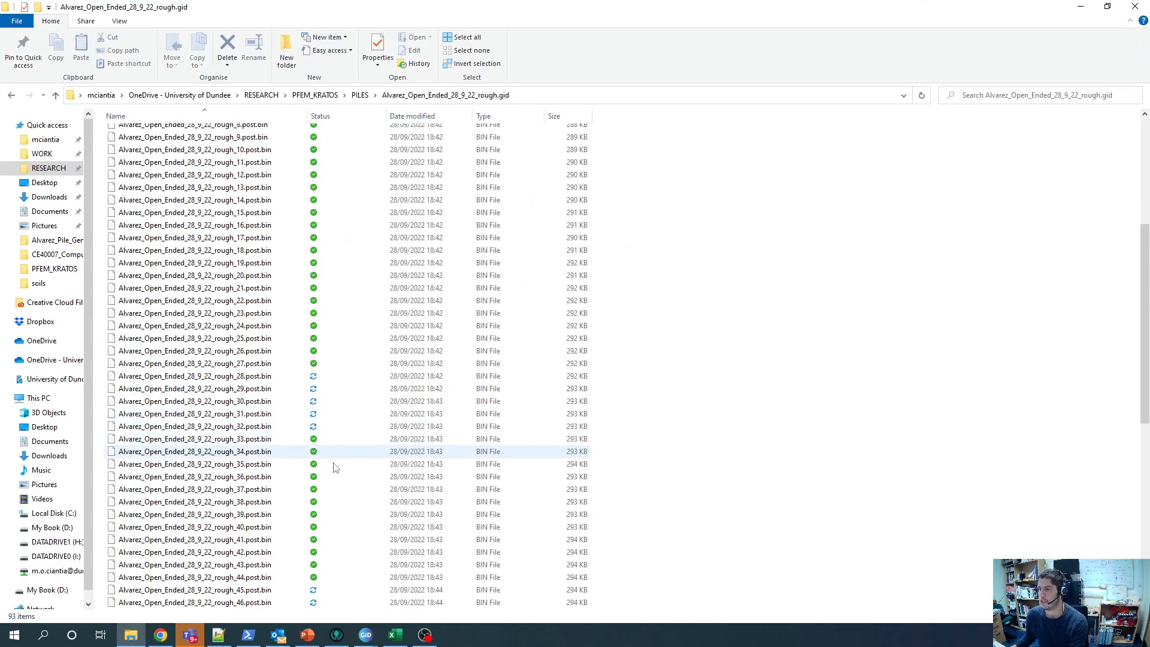
{"action": "scroll", "coordinate": [1145, 419], "scroll_direction": "down", "scroll_amount": 4}
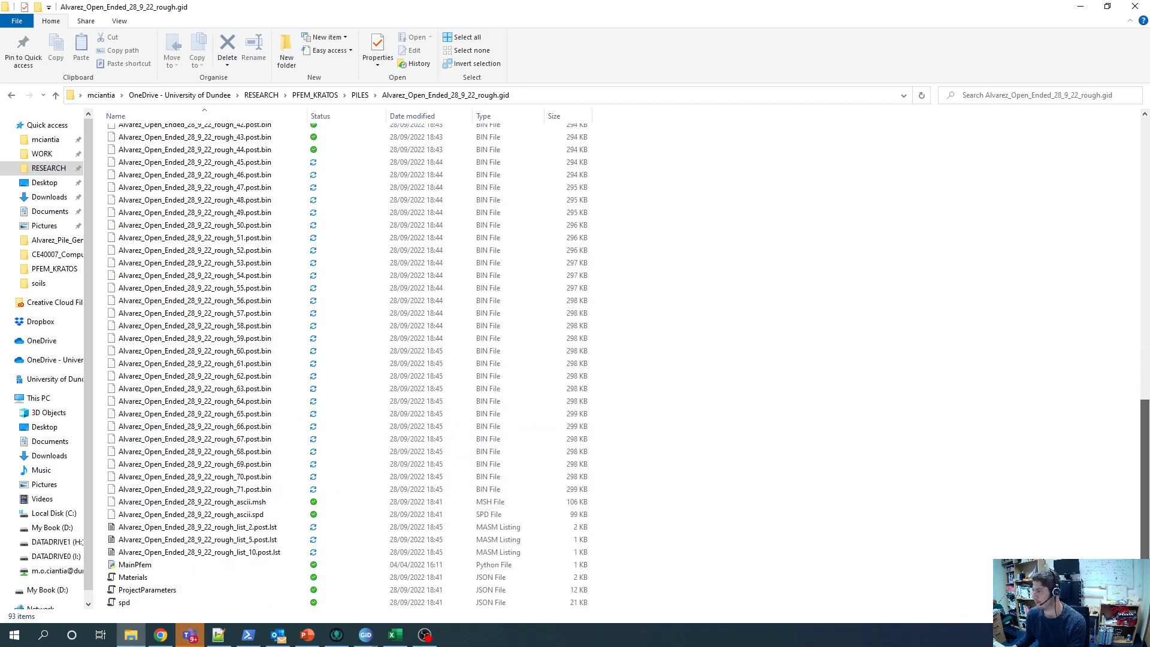
{"action": "left_click", "coordinate": [148, 591]}
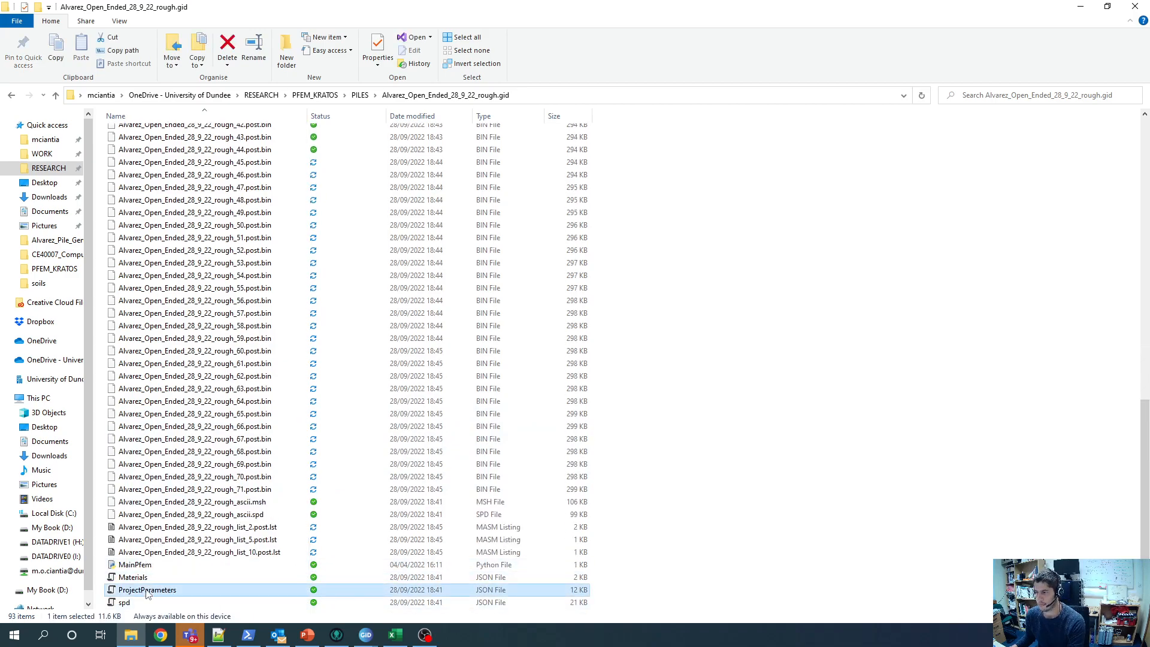
{"action": "right_click", "coordinate": [147, 592]}
{"action": "left_click", "coordinate": [180, 405]}
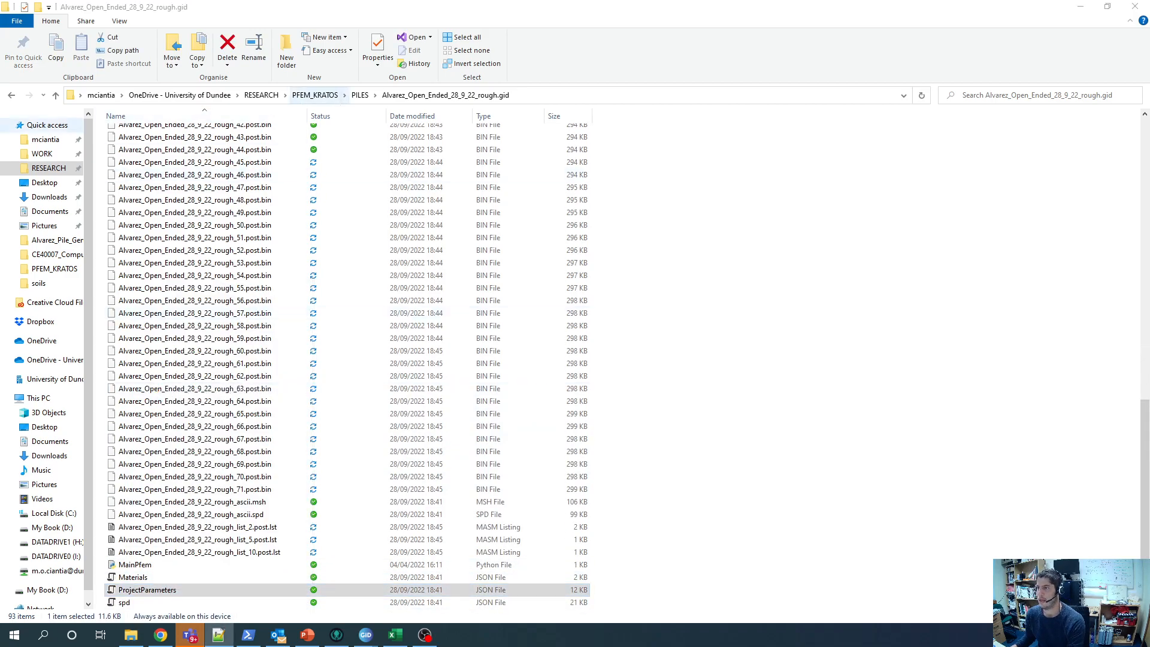
Step: Copy the PfemApplication.sum_forces_spudcan process block from problem_process_list in the ProjectParameters.json of Alvarez_Pile_Gens_Nova_15_9_22.gid
{"action": "scroll", "coordinate": [848, 300], "scroll_direction": "up", "scroll_amount": 5}
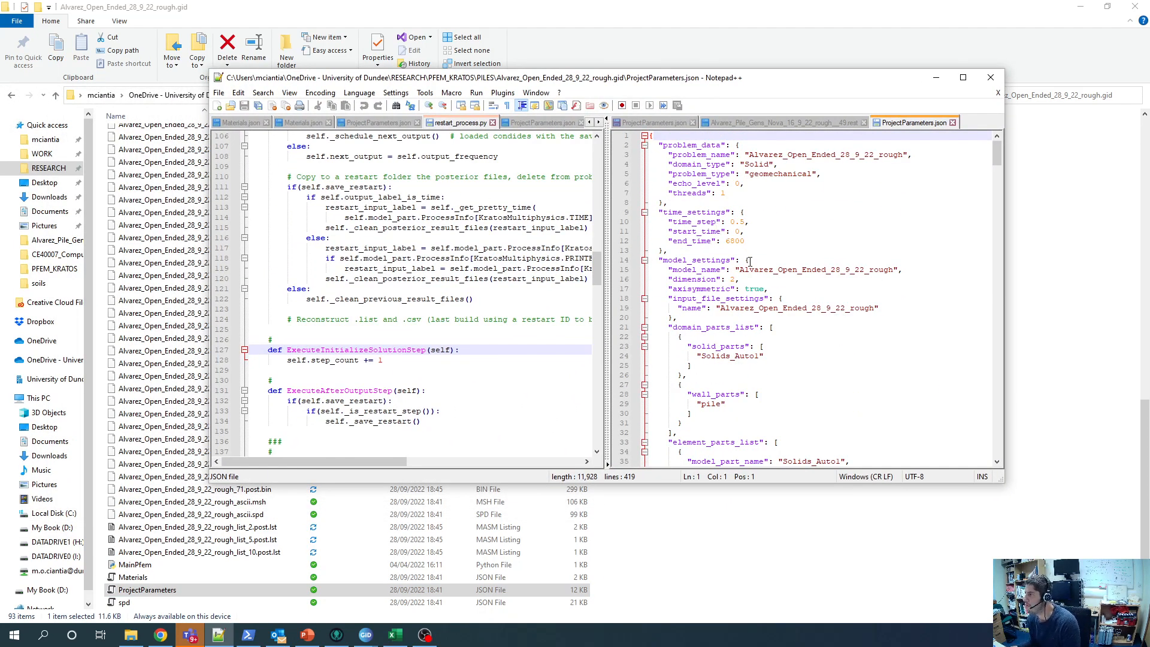
{"action": "left_click", "coordinate": [379, 123]}
{"action": "scroll", "coordinate": [363, 313], "scroll_direction": "down", "scroll_amount": 16}
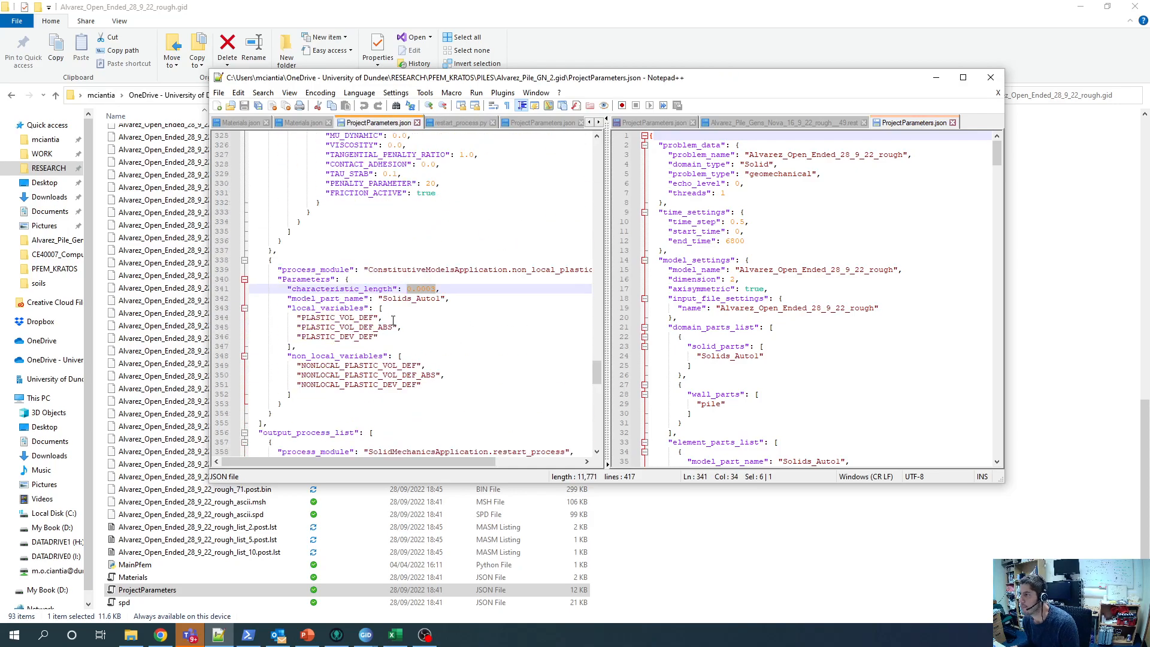
{"action": "left_click", "coordinate": [544, 124]}
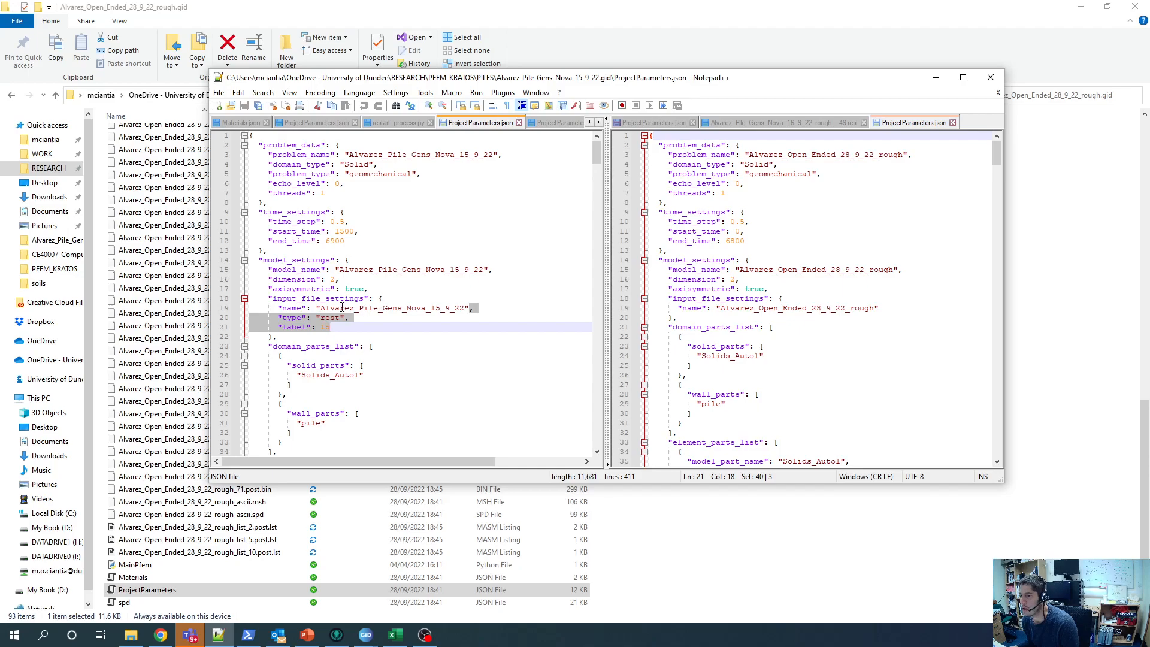
{"action": "scroll", "coordinate": [294, 293], "scroll_direction": "down", "scroll_amount": 20}
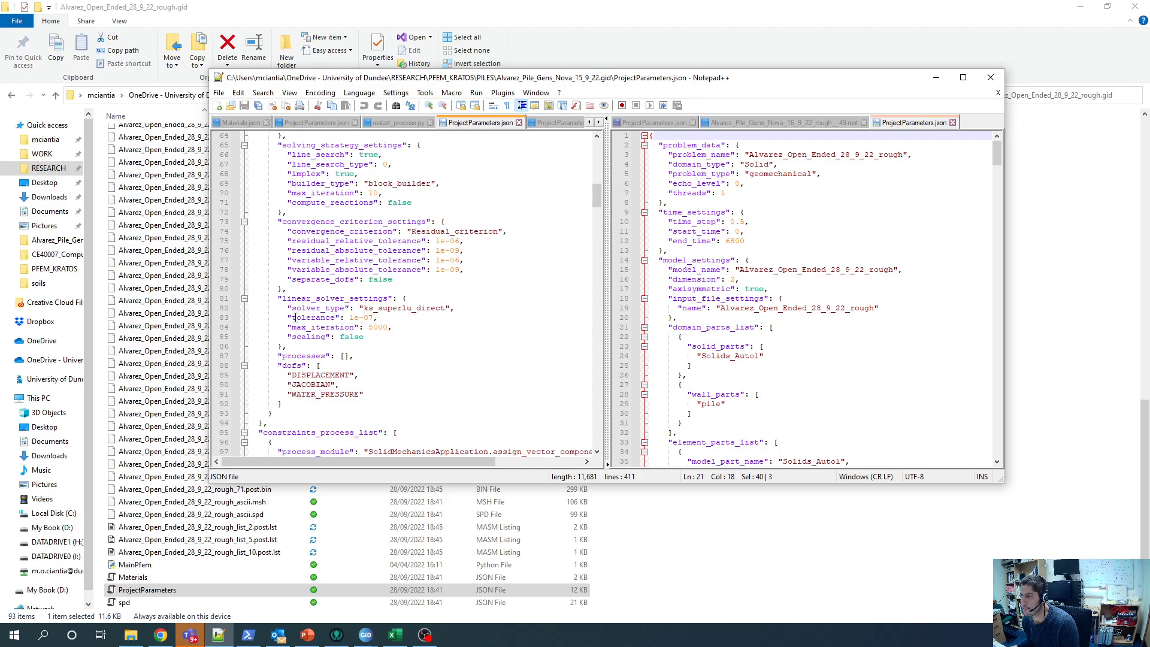
{"action": "scroll", "coordinate": [295, 320], "scroll_direction": "down", "scroll_amount": 20}
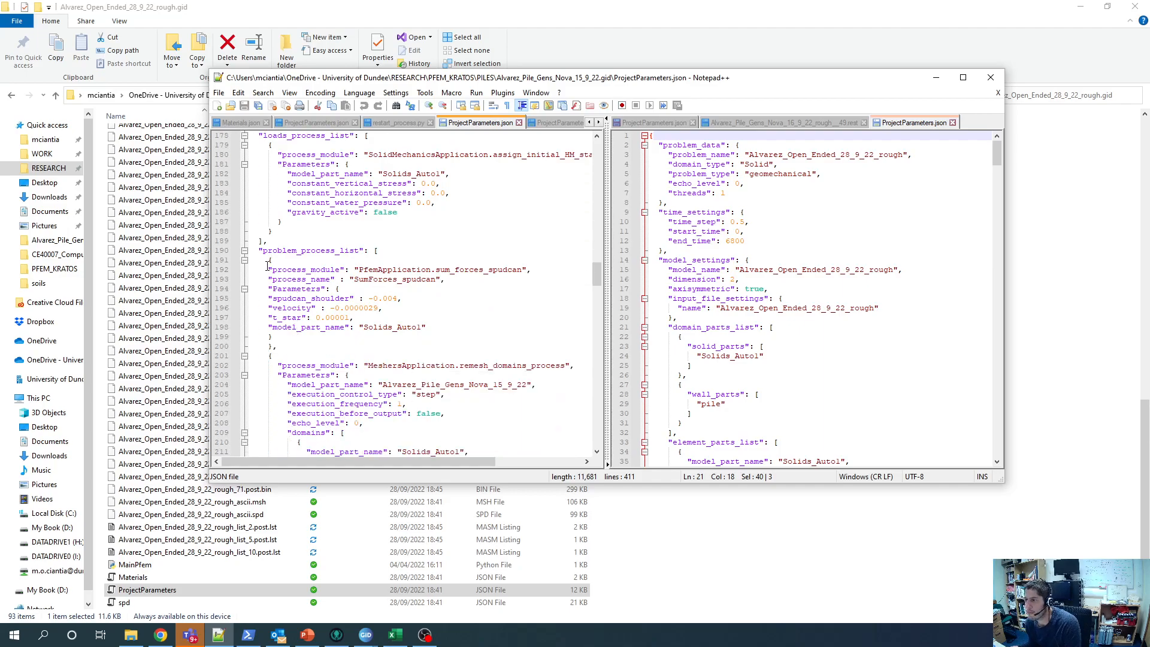
{"action": "double_click", "coordinate": [272, 250]}
{"action": "left_click_drag", "start_coordinate": [269, 260], "coordinate": [297, 346]}
{"action": "key", "text": "ctrl+c"}
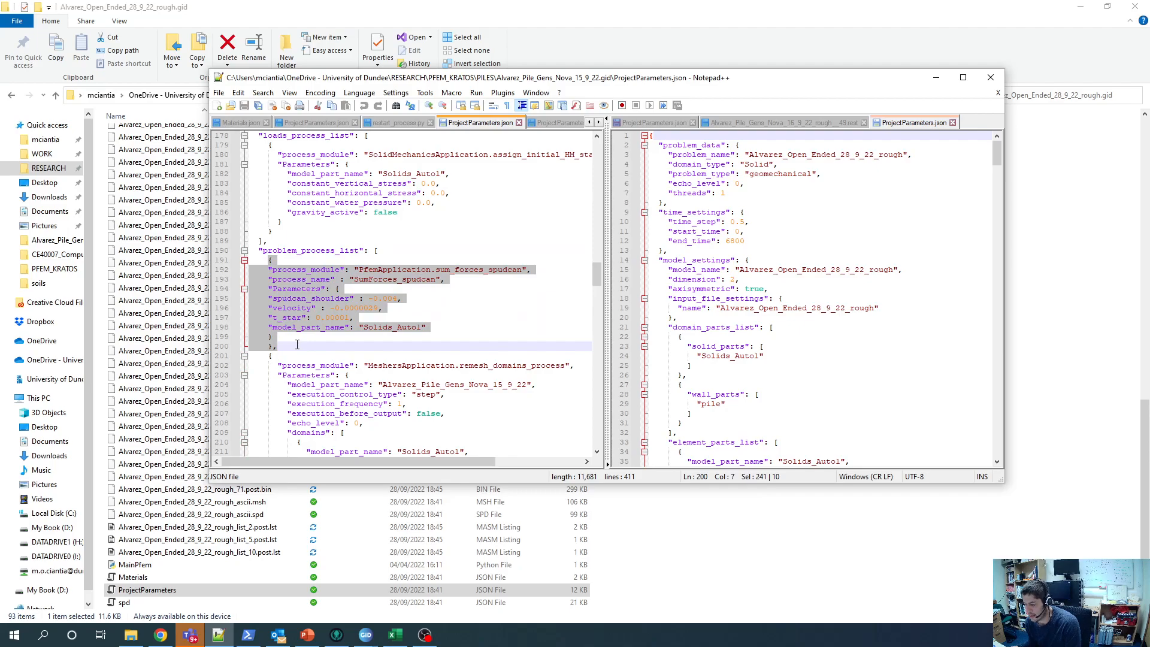
Step: Paste the sum_forces_spudcan block as the first entry of problem_process_list in the rough model's ProjectParameters.json, starting the remesh block on a new line
{"action": "left_click", "coordinate": [864, 318]}
{"action": "scroll", "coordinate": [857, 329], "scroll_direction": "down", "scroll_amount": 20}
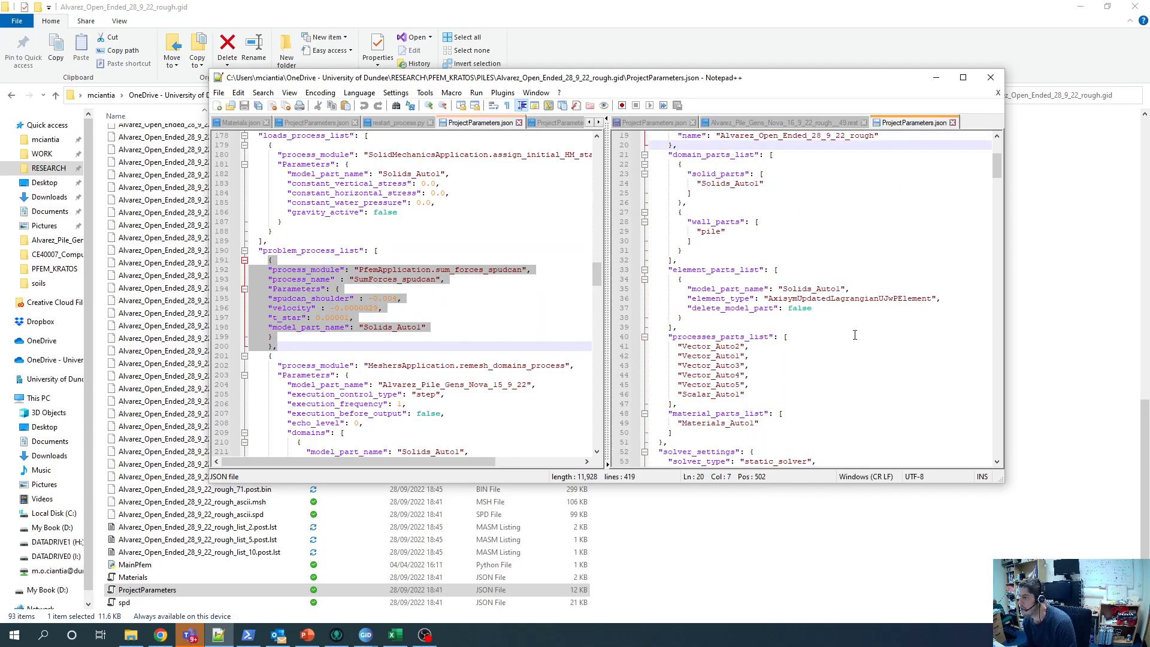
{"action": "scroll", "coordinate": [853, 341], "scroll_direction": "down", "scroll_amount": 20}
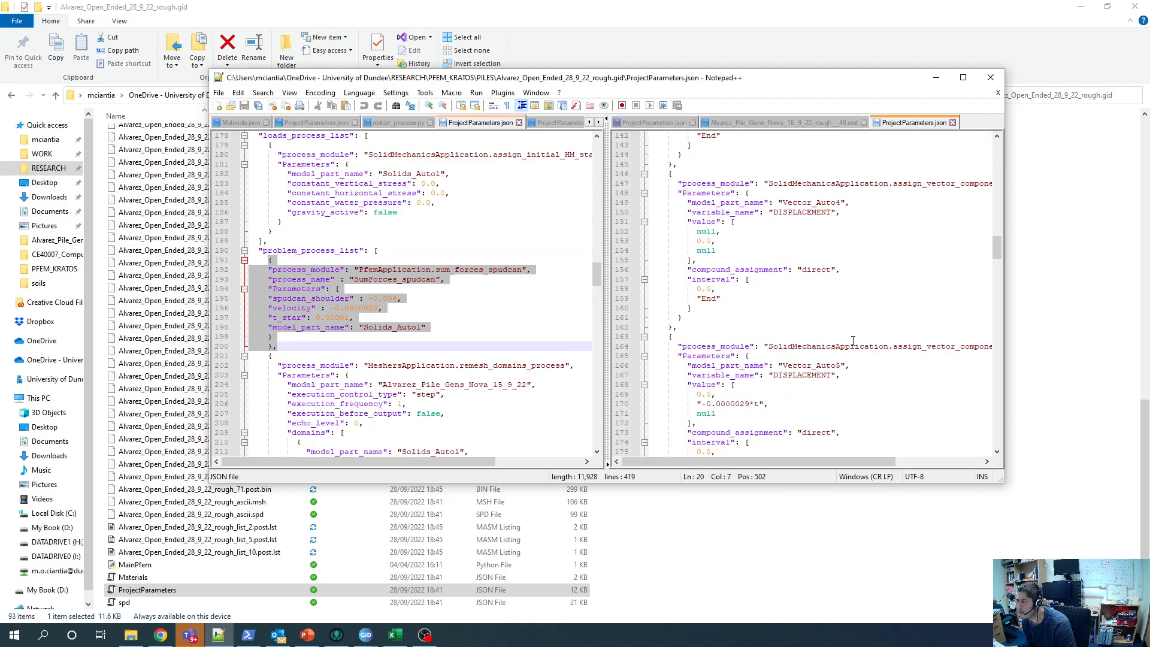
{"action": "scroll", "coordinate": [853, 342], "scroll_direction": "down", "scroll_amount": 5}
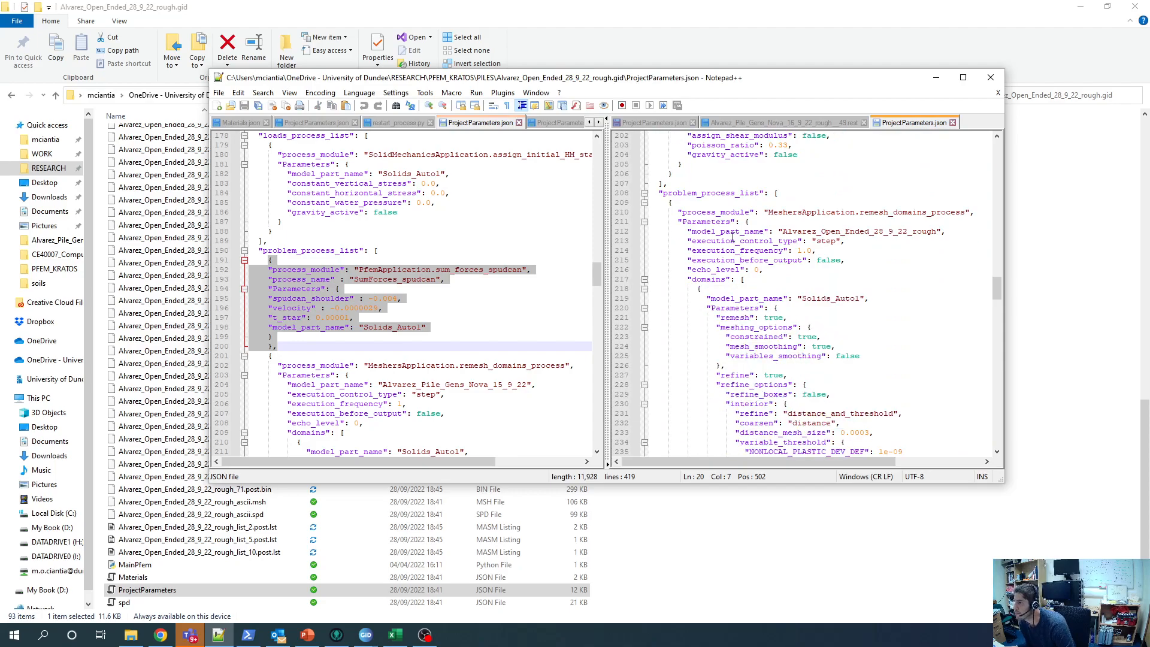
{"action": "double_click", "coordinate": [721, 193]}
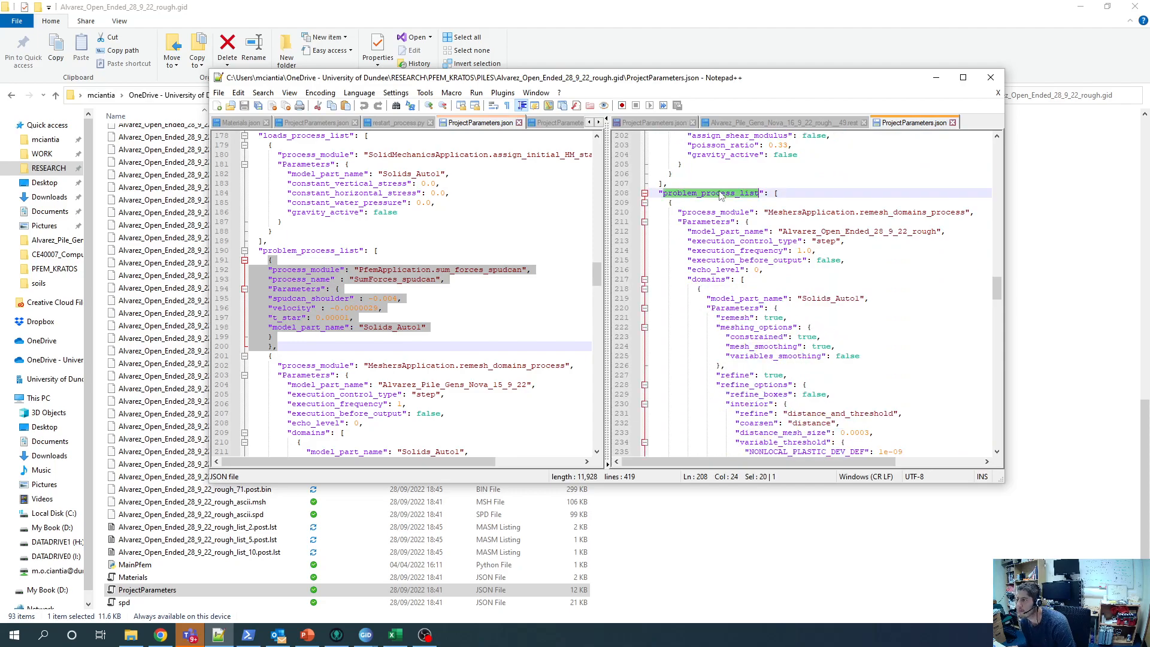
{"action": "left_click", "coordinate": [670, 204]}
{"action": "key", "text": "ctrl+v"}
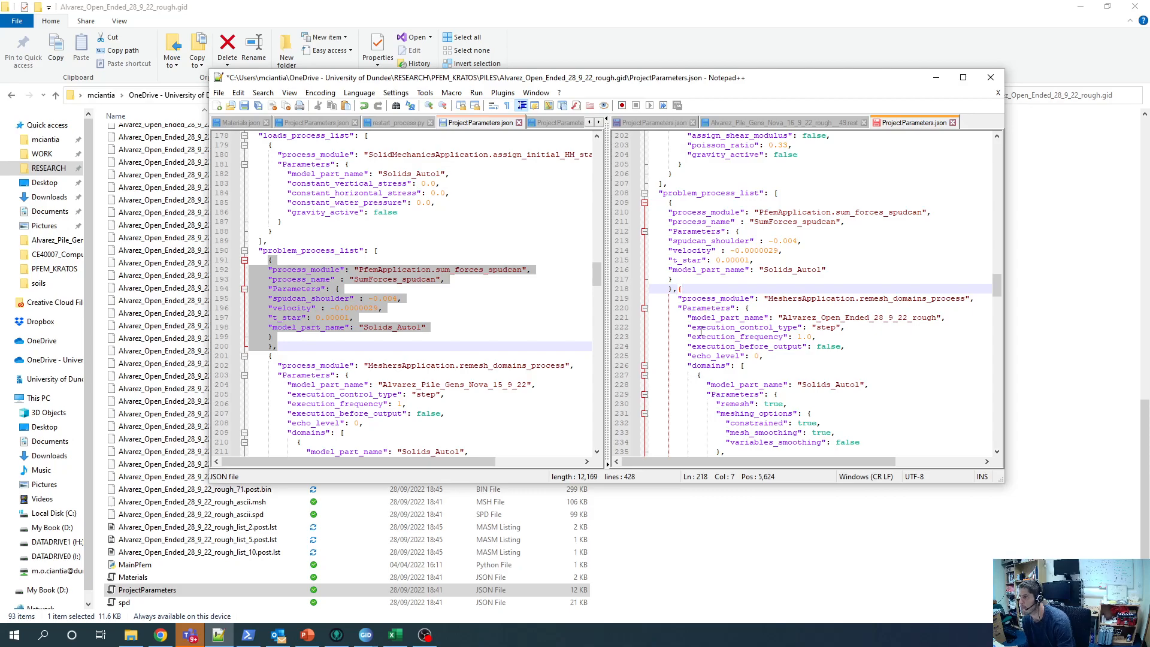
{"action": "key", "text": "Return"}
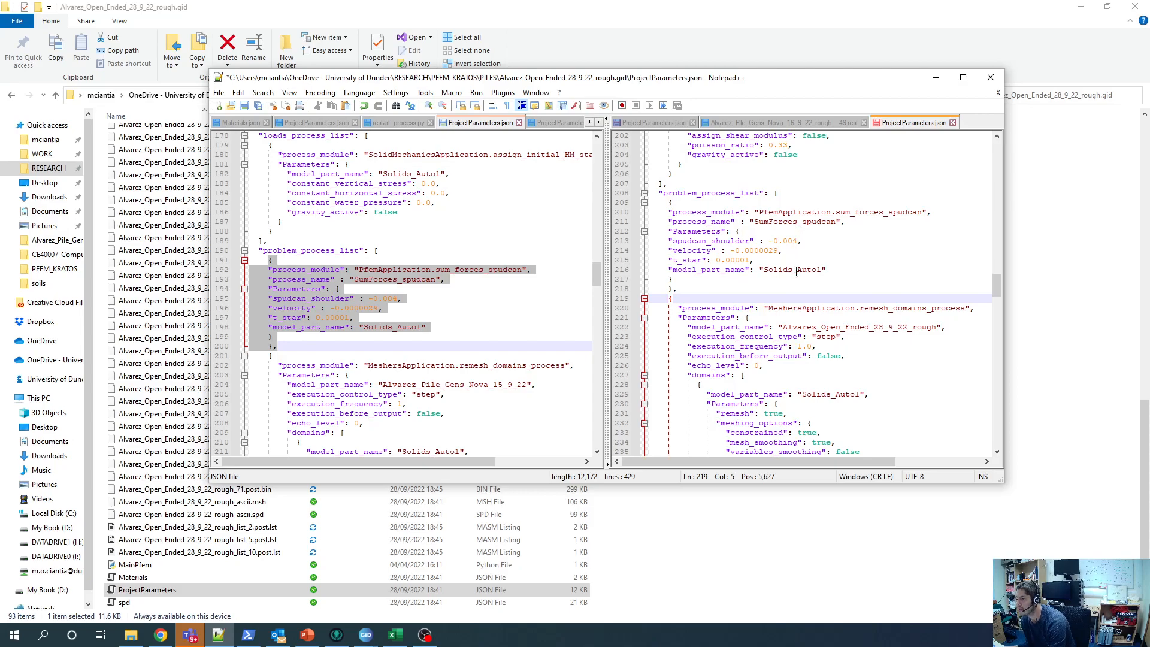
Step: Set spudcan_shoulder to -0.0001 in the pasted block and save the rough model's ProjectParameters.json
{"action": "double_click", "coordinate": [787, 240]}
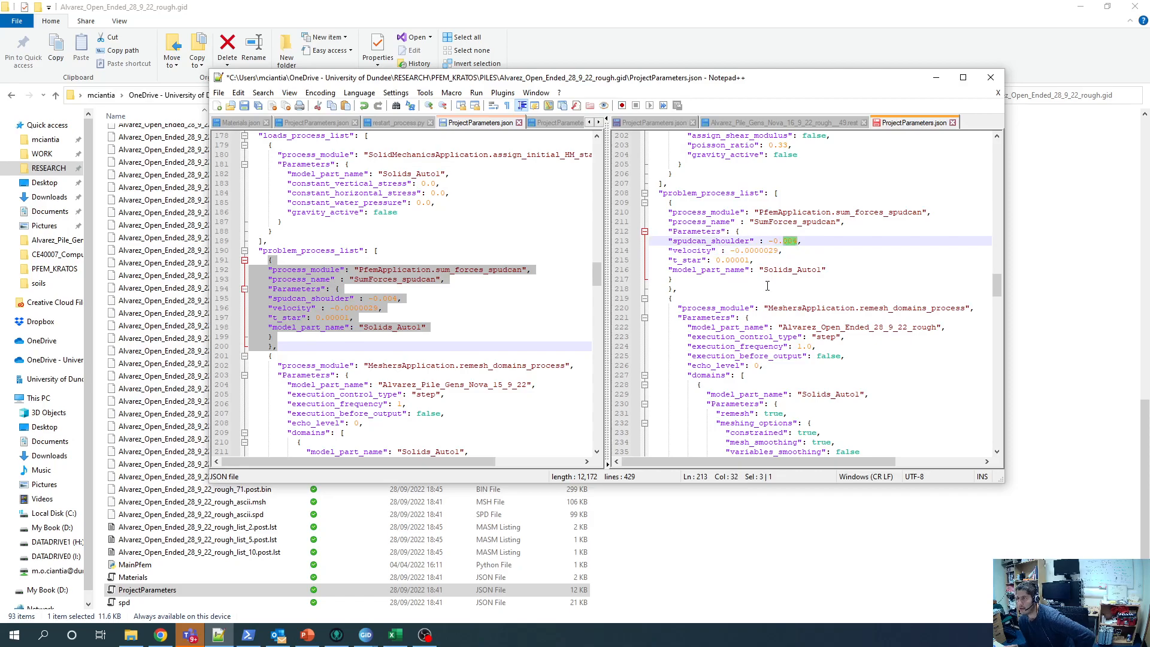
{"action": "left_click", "coordinate": [794, 241]}
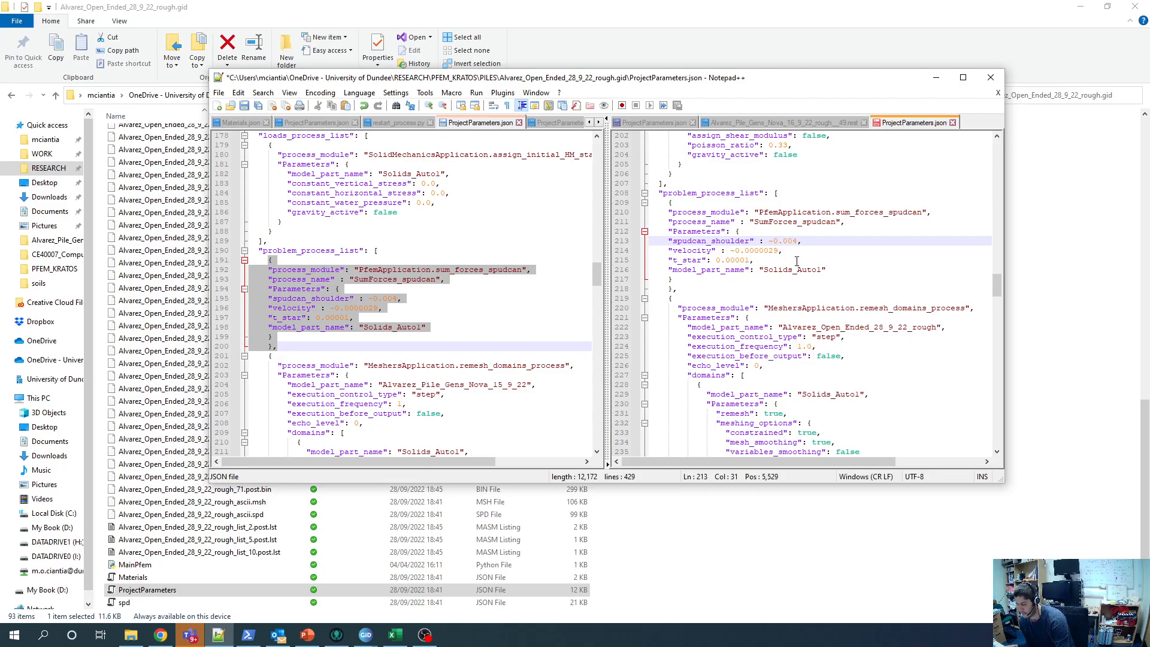
{"action": "left_click_drag", "start_coordinate": [802, 240], "coordinate": [799, 242]}
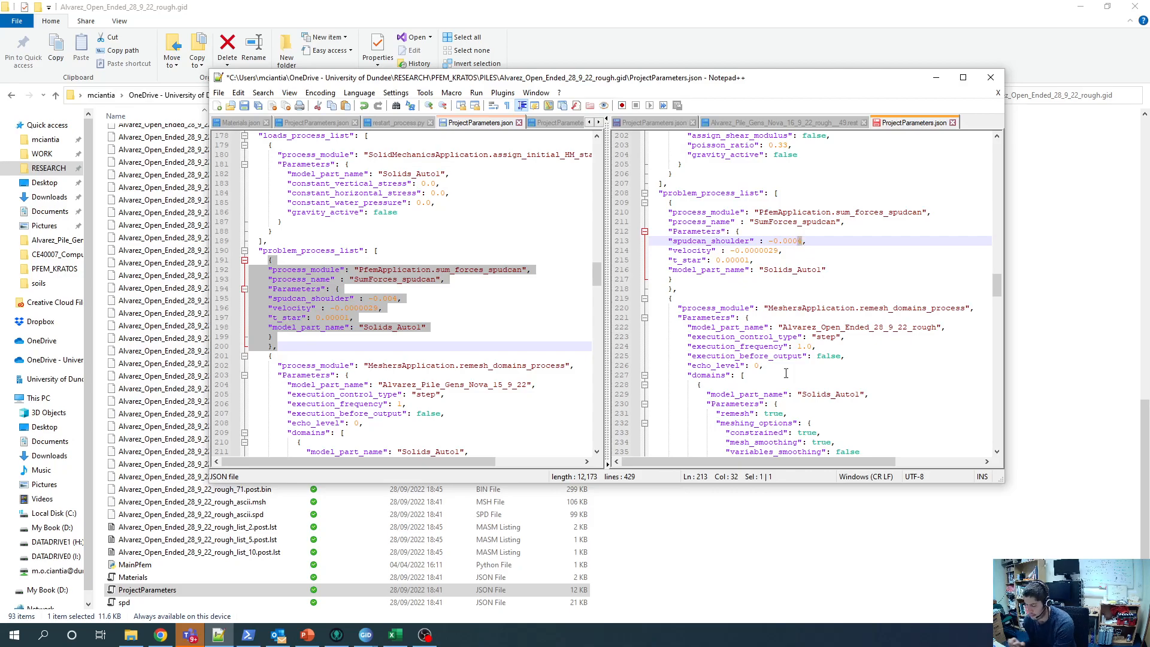
{"action": "type", "text": "1"}
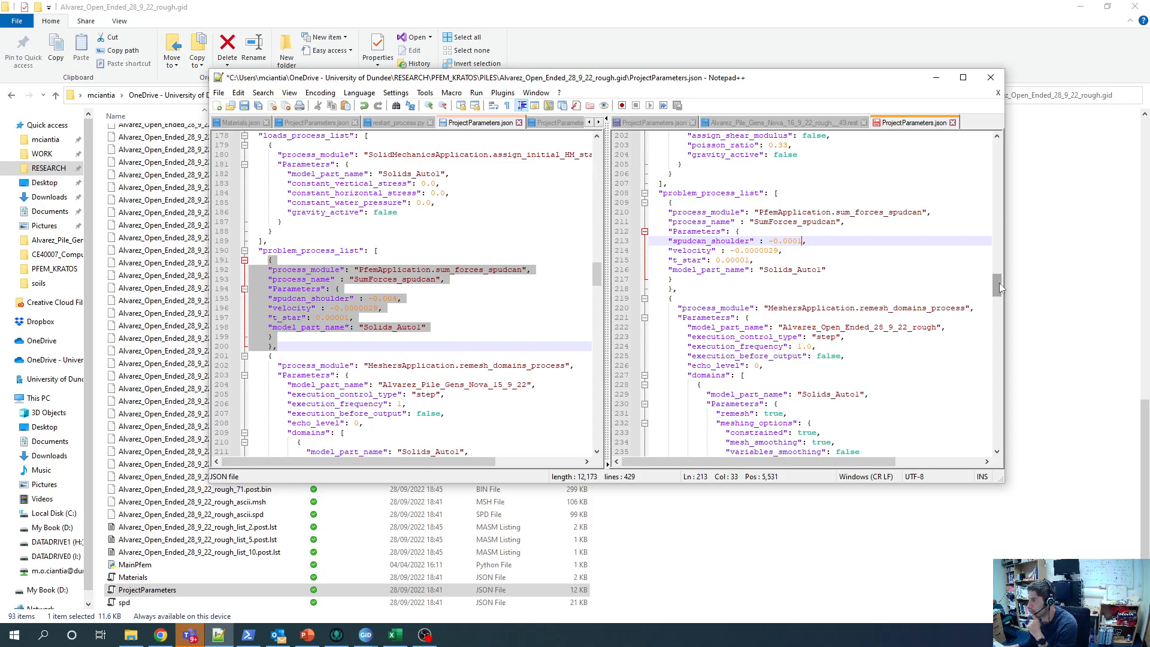
{"action": "left_click_drag", "start_coordinate": [999, 283], "coordinate": [1000, 279]}
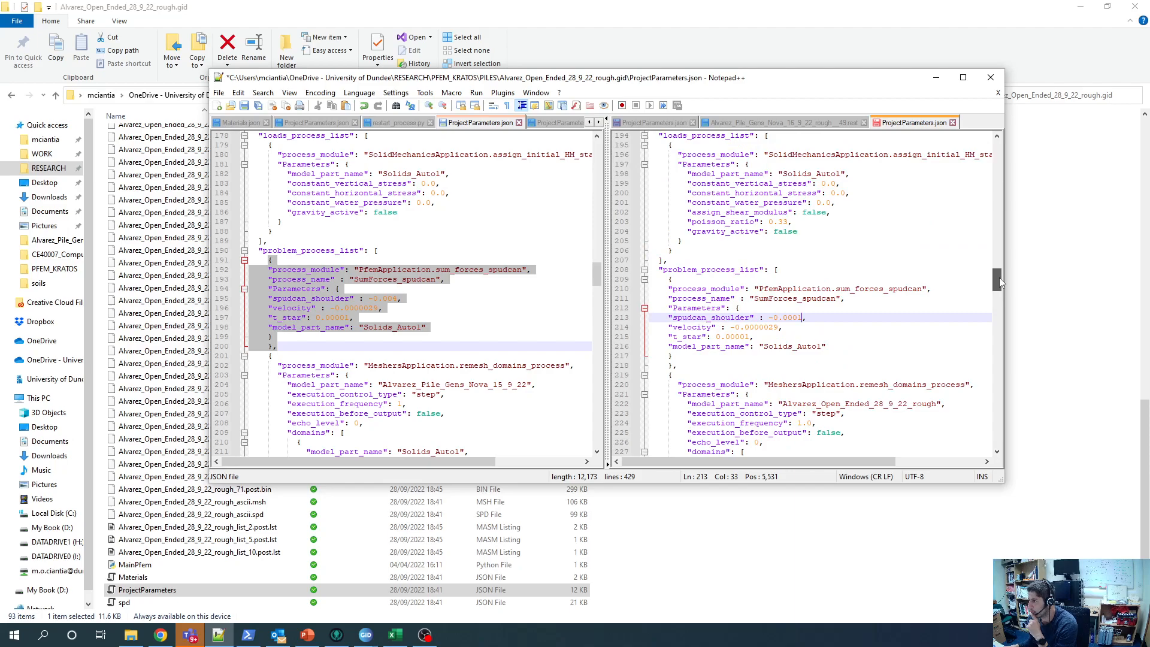
{"action": "left_click_drag", "start_coordinate": [999, 278], "coordinate": [999, 266]}
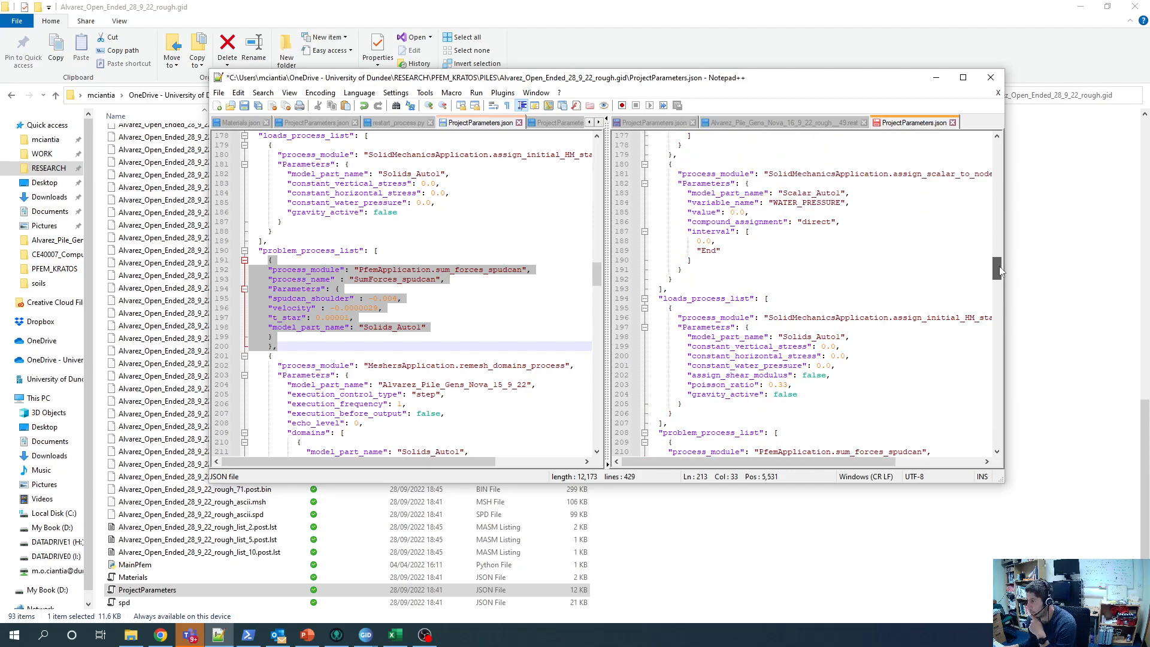
{"action": "left_click", "coordinate": [244, 105]}
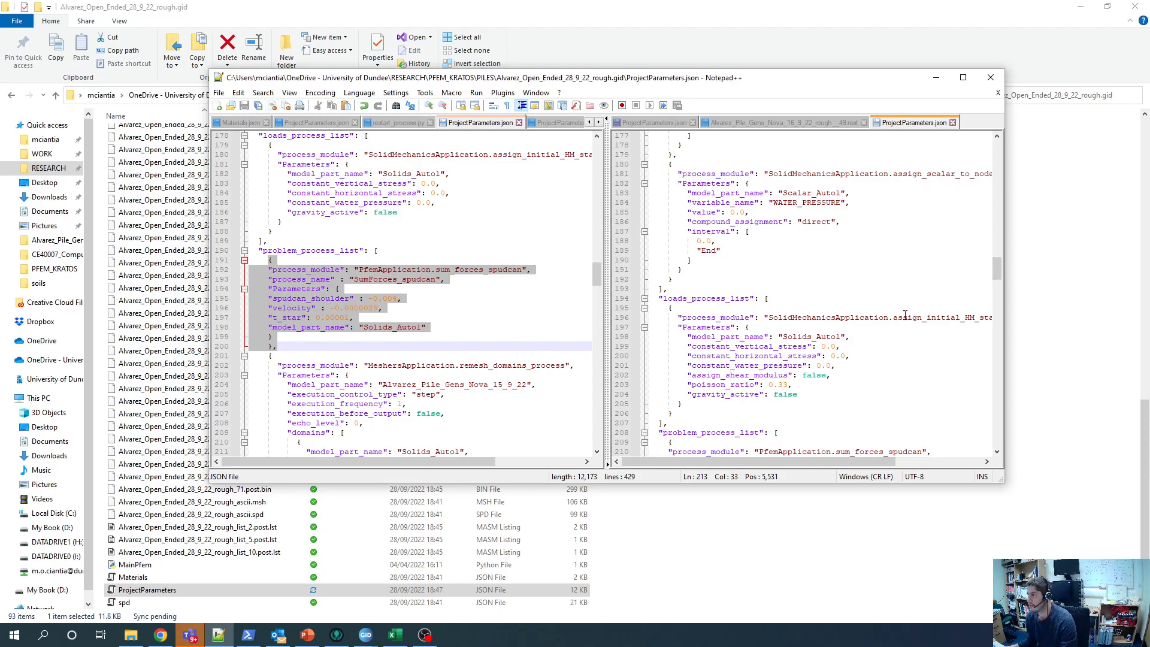
Step: Check the pasted SumForces_spudcan block, open PowerShell in the Alvarez_Open_Ended_28_9_22_rough.gid folder and run MainPfem.py with py.exe
{"action": "scroll", "coordinate": [758, 372], "scroll_direction": "down", "scroll_amount": 5}
{"action": "double_click", "coordinate": [791, 317]}
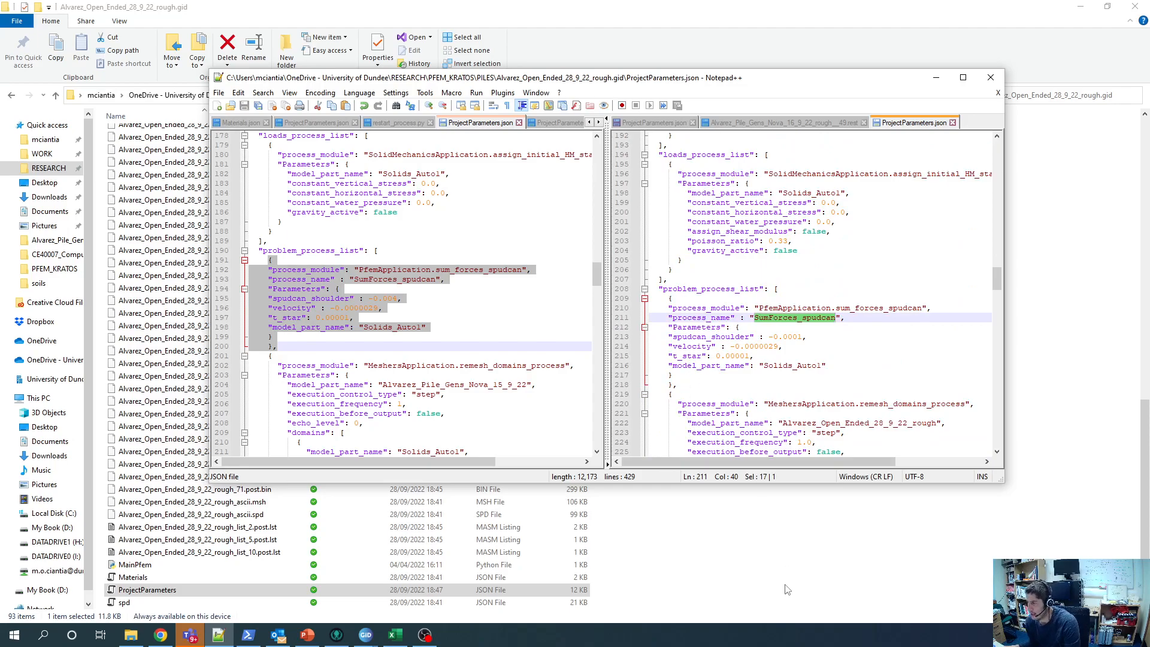
{"action": "left_click", "coordinate": [131, 634]}
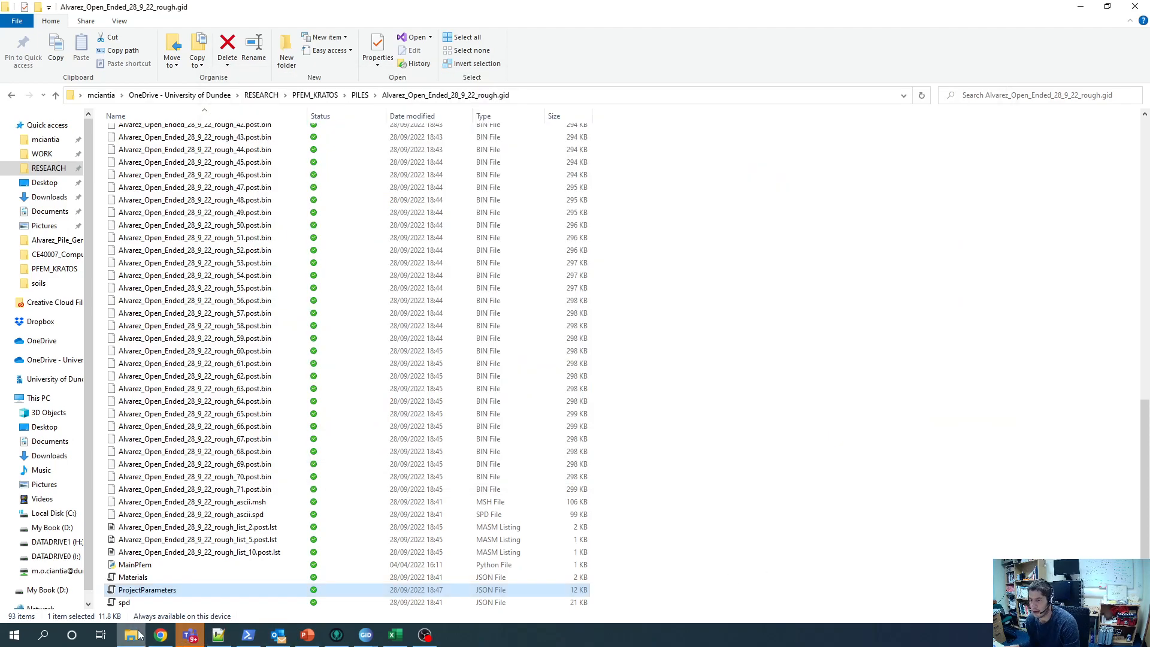
{"action": "left_click", "coordinate": [732, 407]}
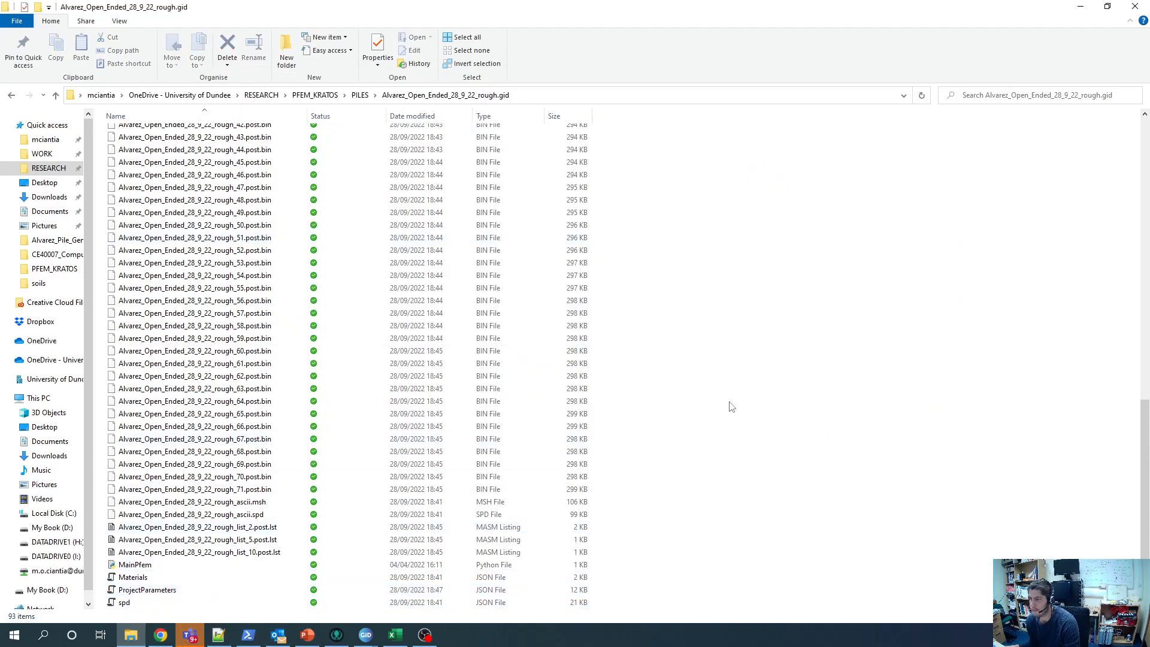
{"action": "right_click", "coordinate": [750, 488]}
{"action": "left_click", "coordinate": [827, 353]}
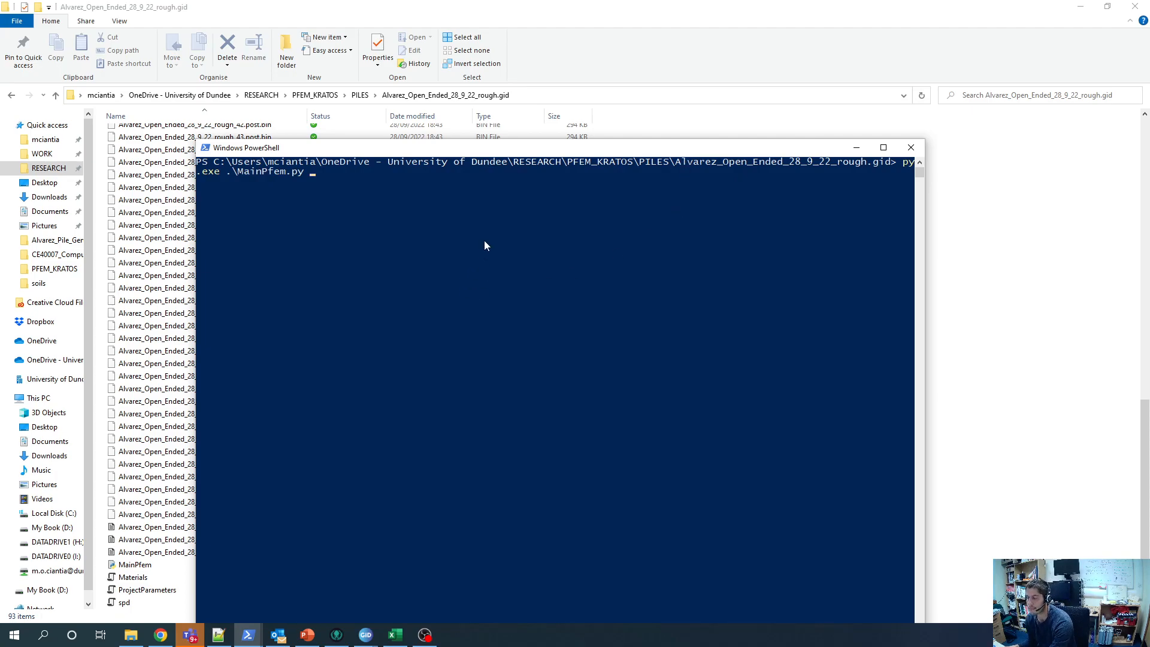
{"action": "key", "text": "Return"}
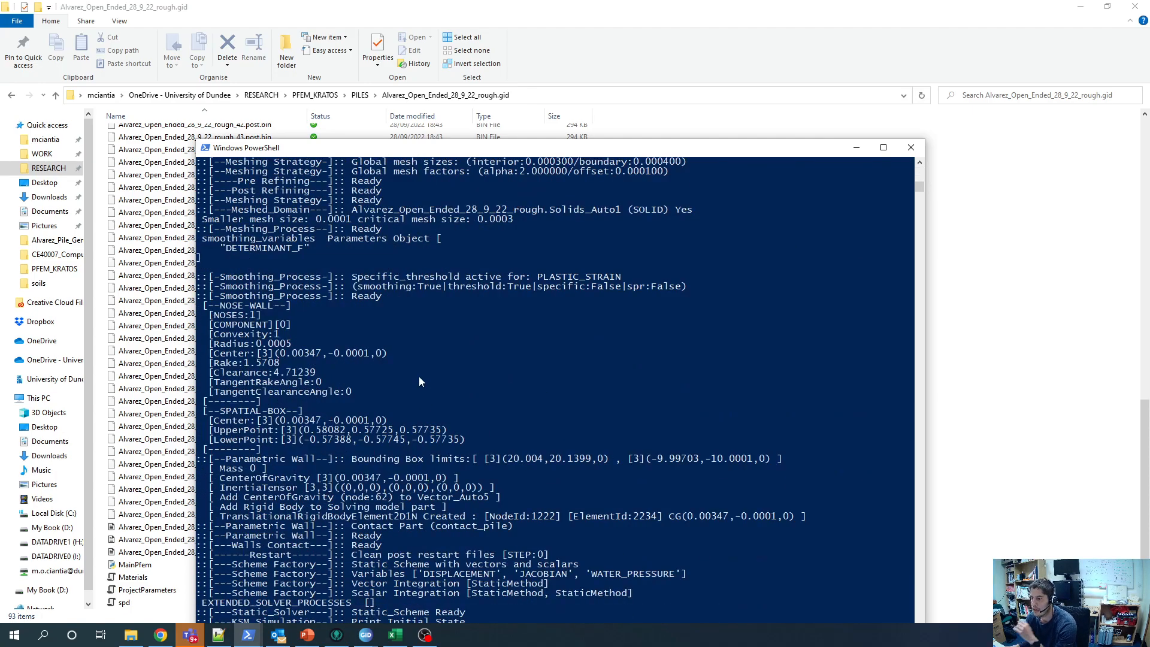
{"action": "left_click_drag", "start_coordinate": [360, 151], "coordinate": [579, 95]}
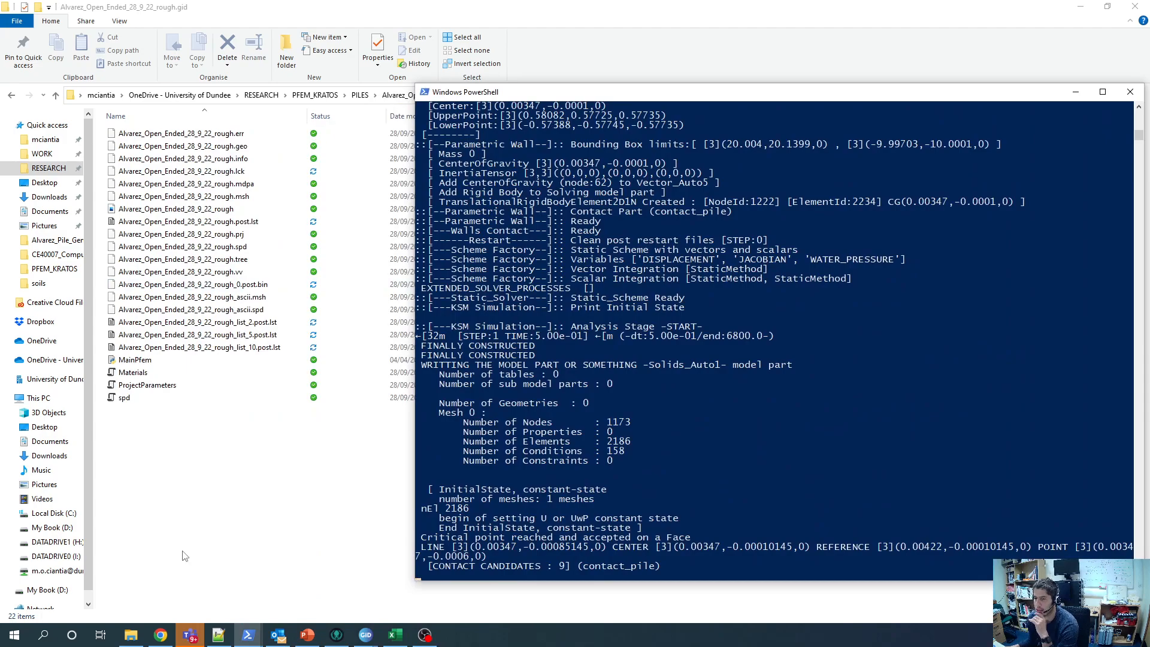
{"action": "left_click", "coordinate": [228, 490]}
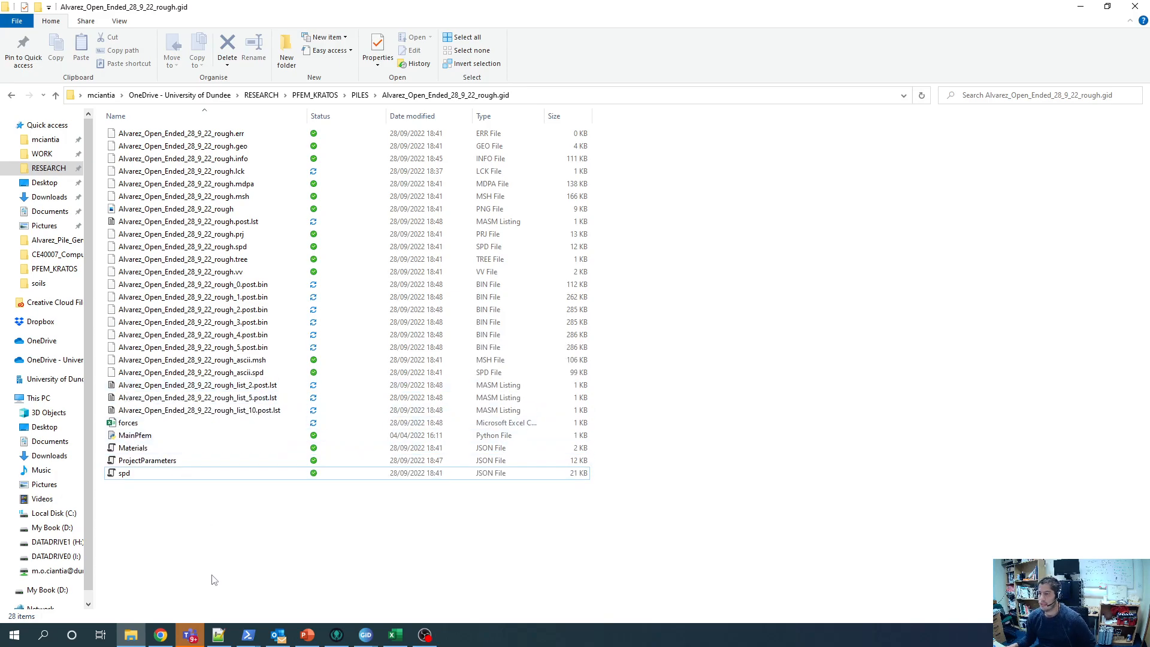
Step: Switch to the GiD postprocess window and load the new rough run's results from Alvarez_Open_Ended_28_9_22_rough.post.lst as several files
{"action": "left_click", "coordinate": [366, 640]}
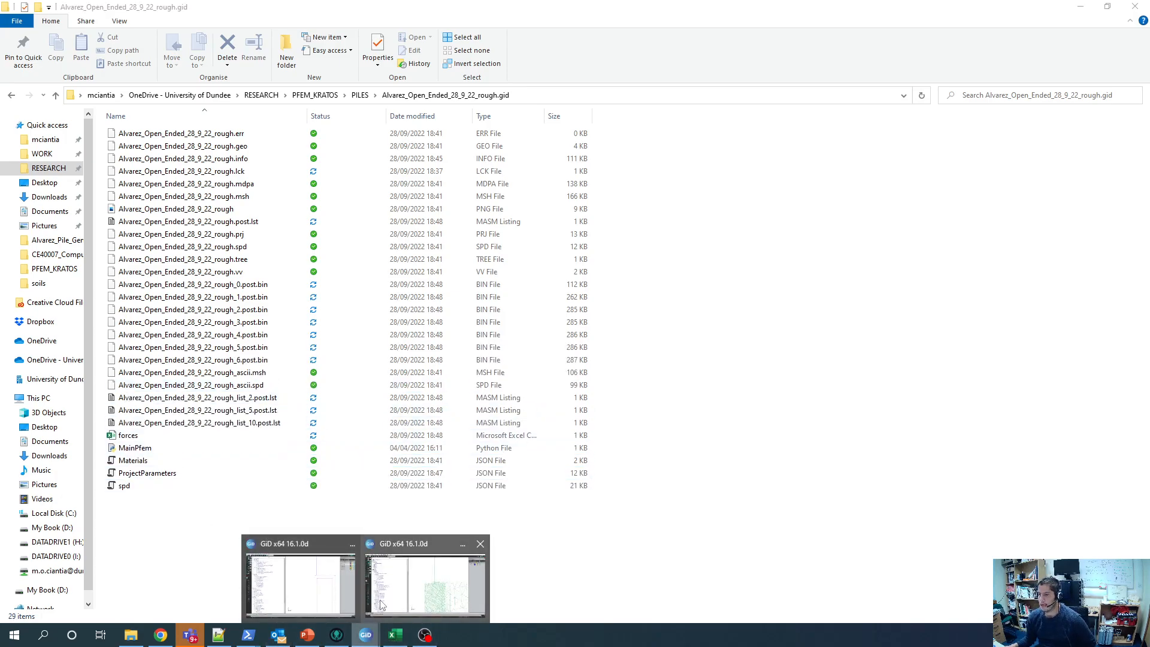
{"action": "left_click", "coordinate": [429, 581]}
{"action": "left_click", "coordinate": [83, 33]}
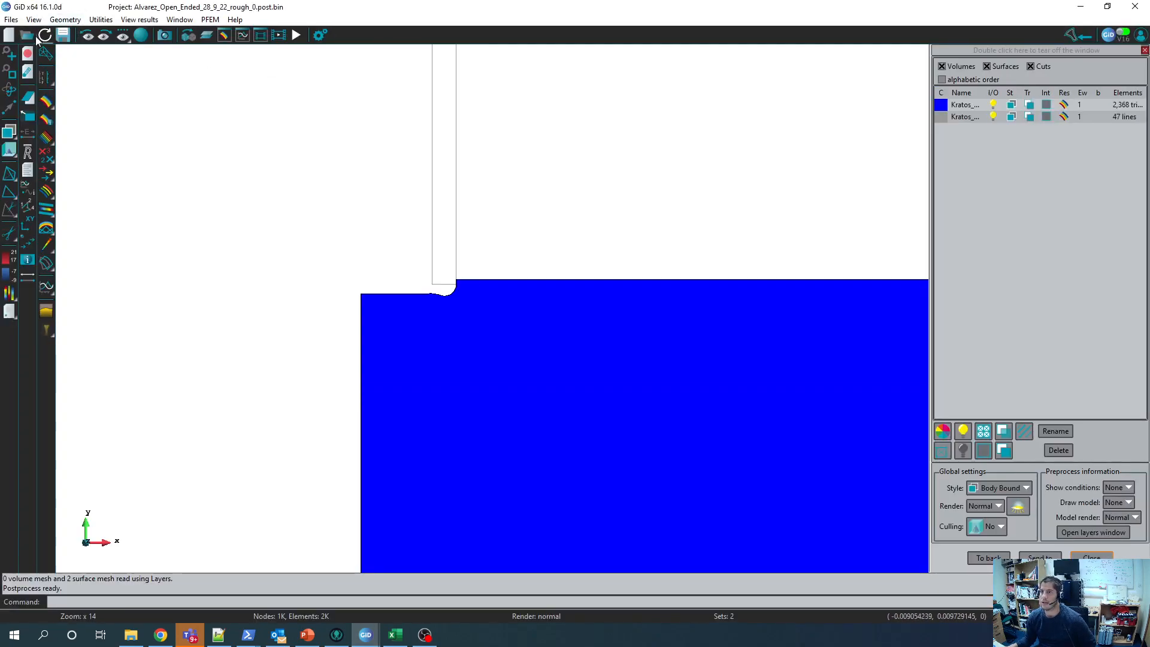
{"action": "left_click", "coordinate": [405, 315]}
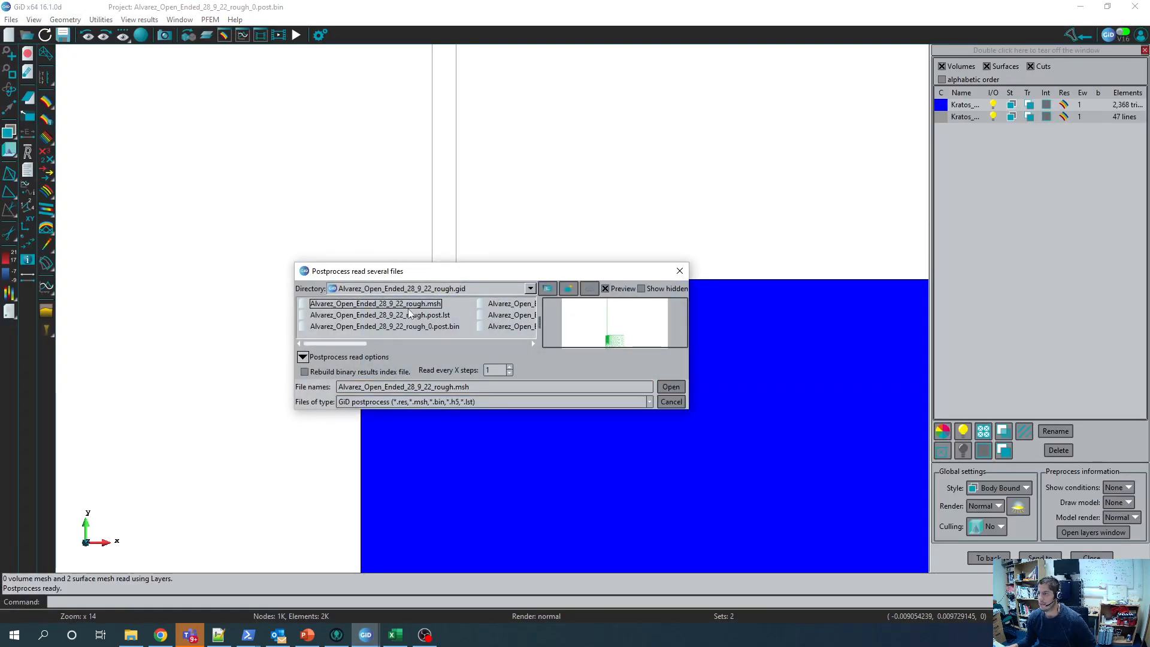
{"action": "left_click", "coordinate": [660, 389]}
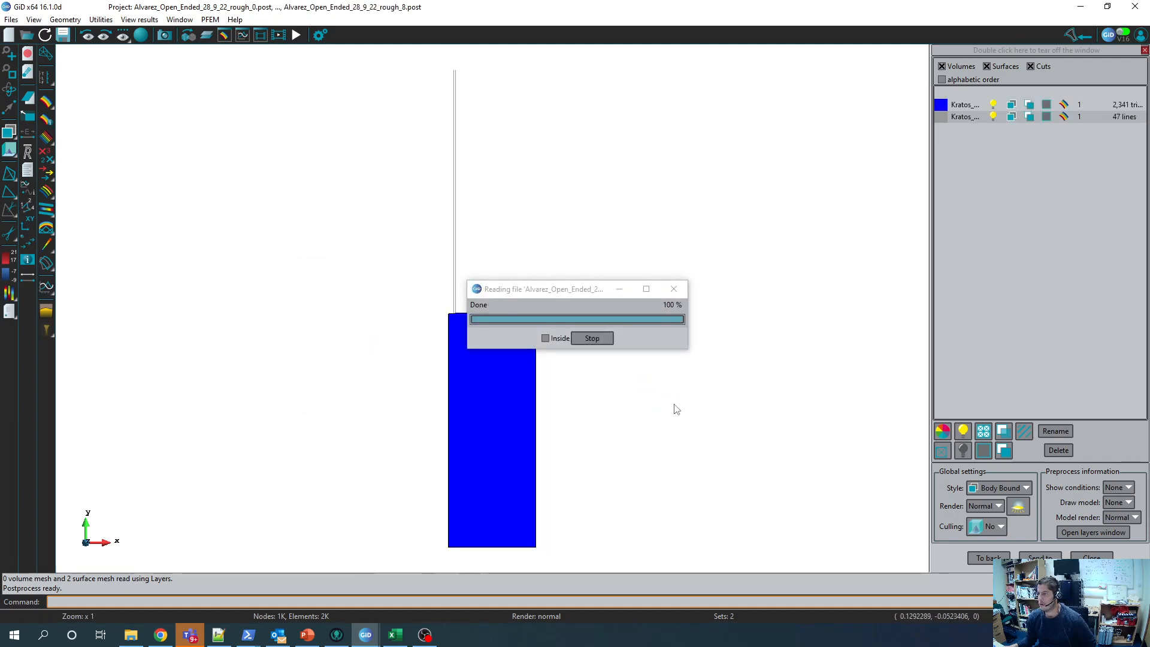
Step: Switch to File Explorer and open sum_forces_spudcan from the Kratos applications/PfemApplication/python_scripts folder in Notepad++
{"action": "left_click", "coordinate": [130, 636]}
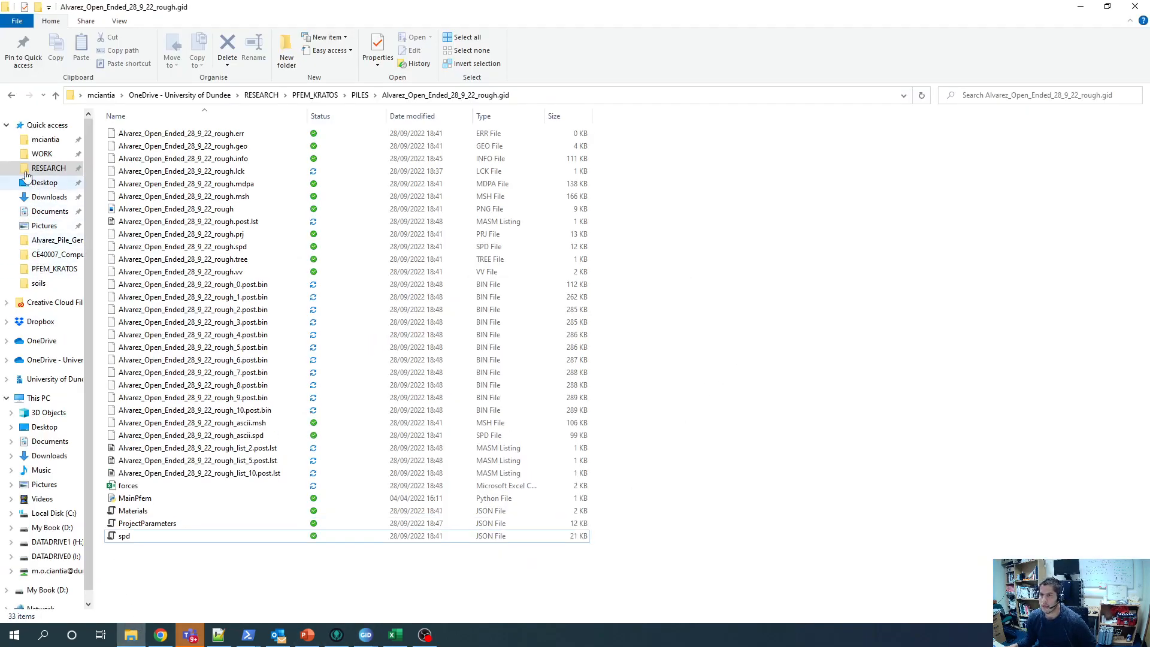
{"action": "left_click", "coordinate": [42, 144]}
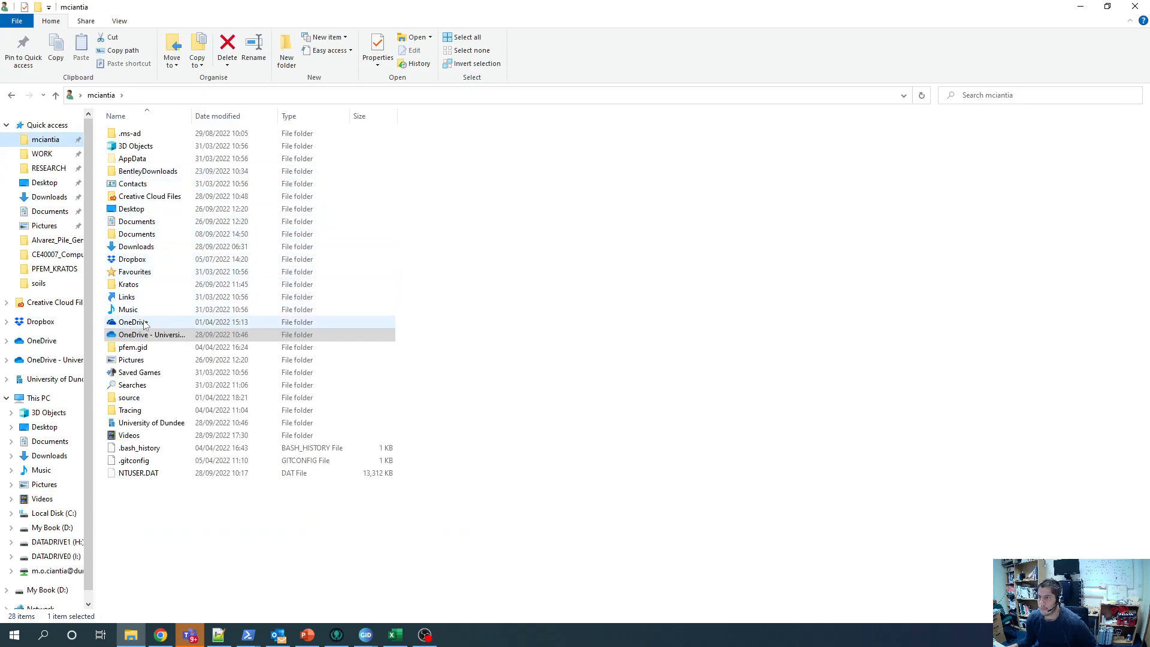
{"action": "double_click", "coordinate": [129, 285]}
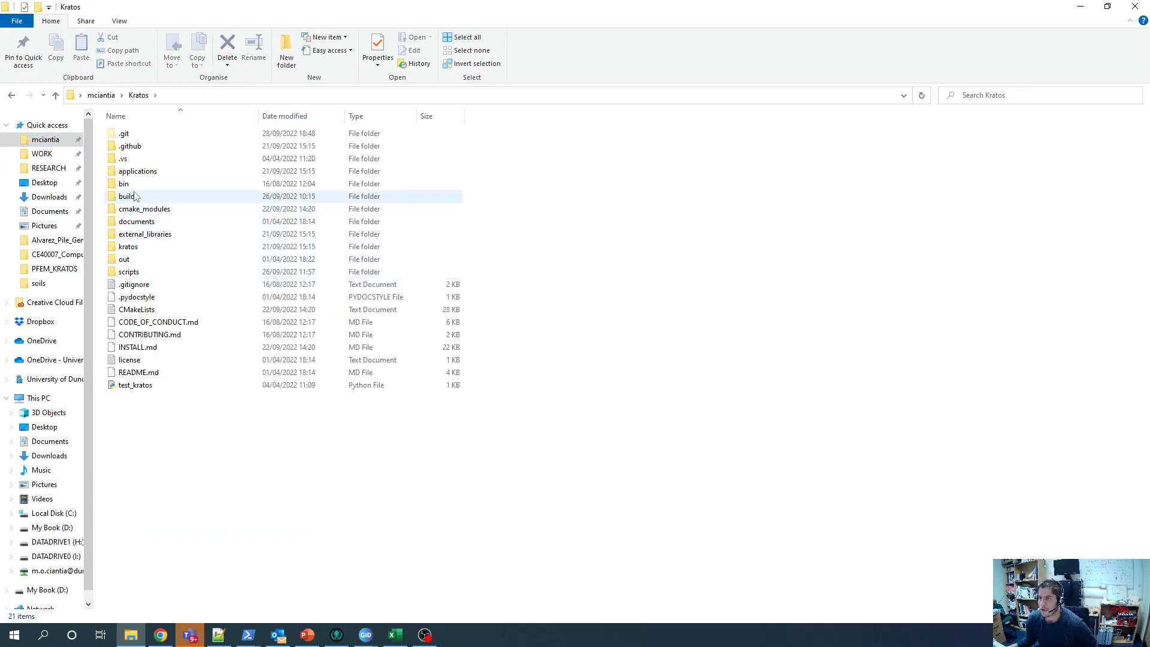
{"action": "double_click", "coordinate": [142, 175]}
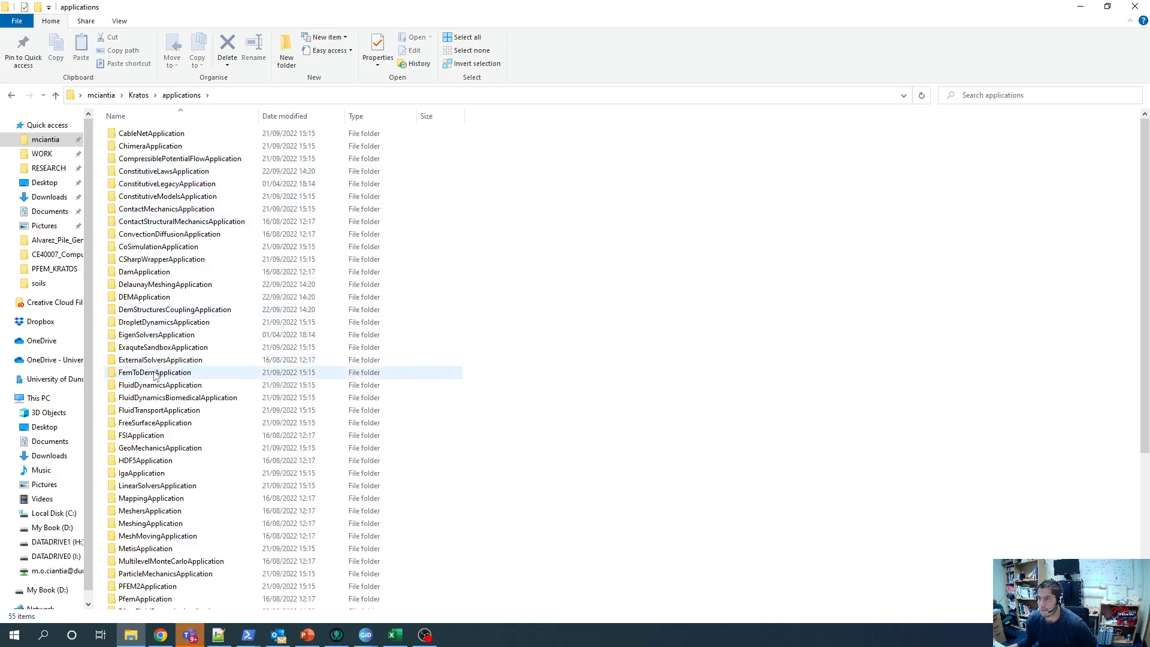
{"action": "scroll", "coordinate": [166, 487], "scroll_direction": "down", "scroll_amount": 1}
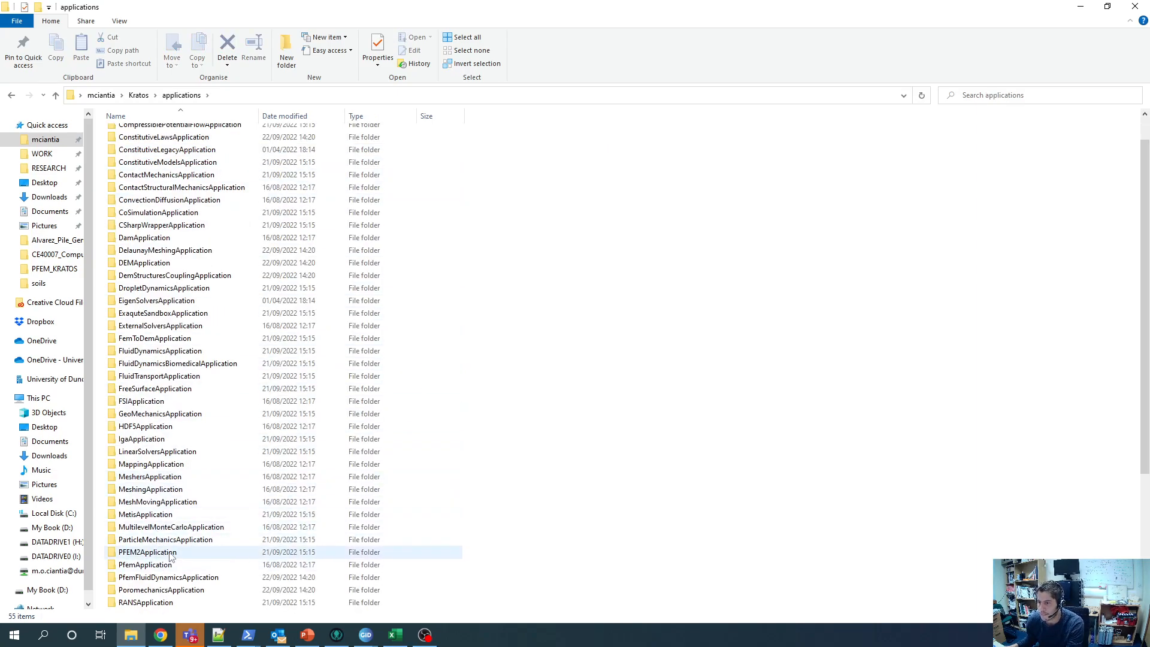
{"action": "double_click", "coordinate": [145, 564]}
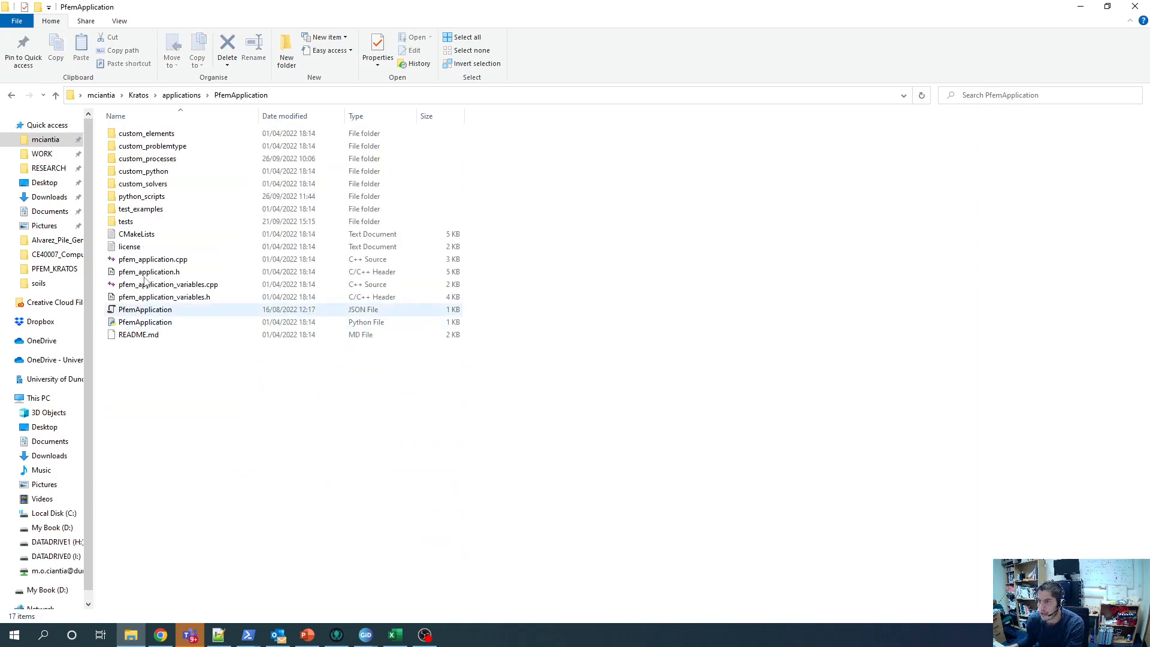
{"action": "double_click", "coordinate": [144, 196]}
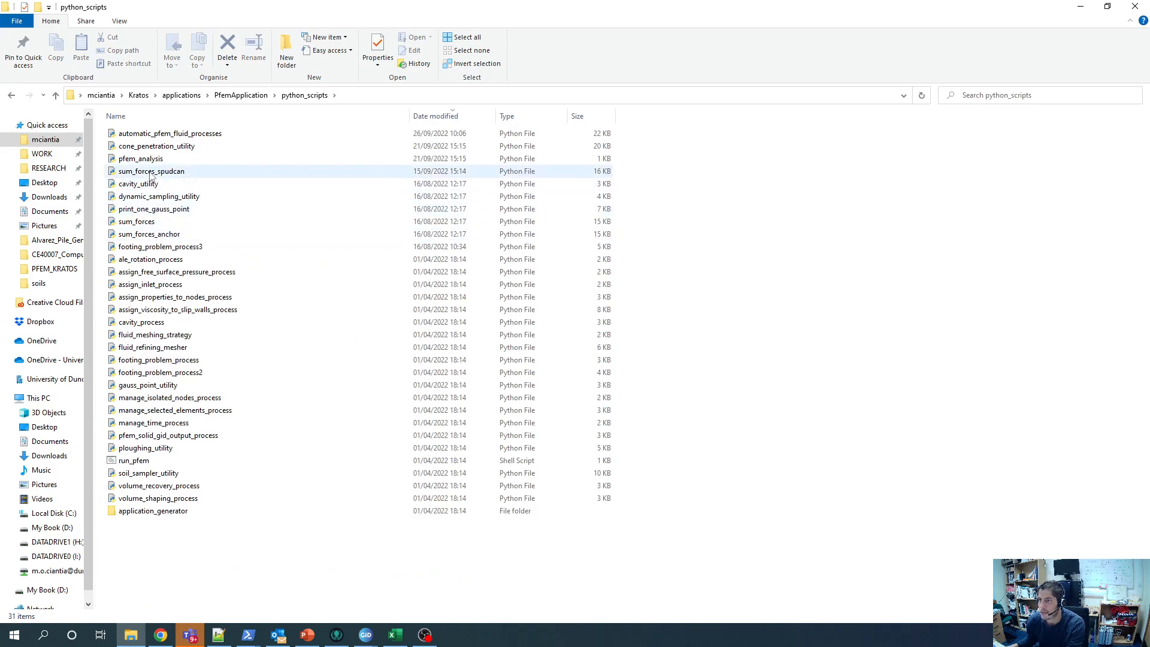
{"action": "left_click", "coordinate": [149, 174]}
{"action": "right_click", "coordinate": [151, 176]}
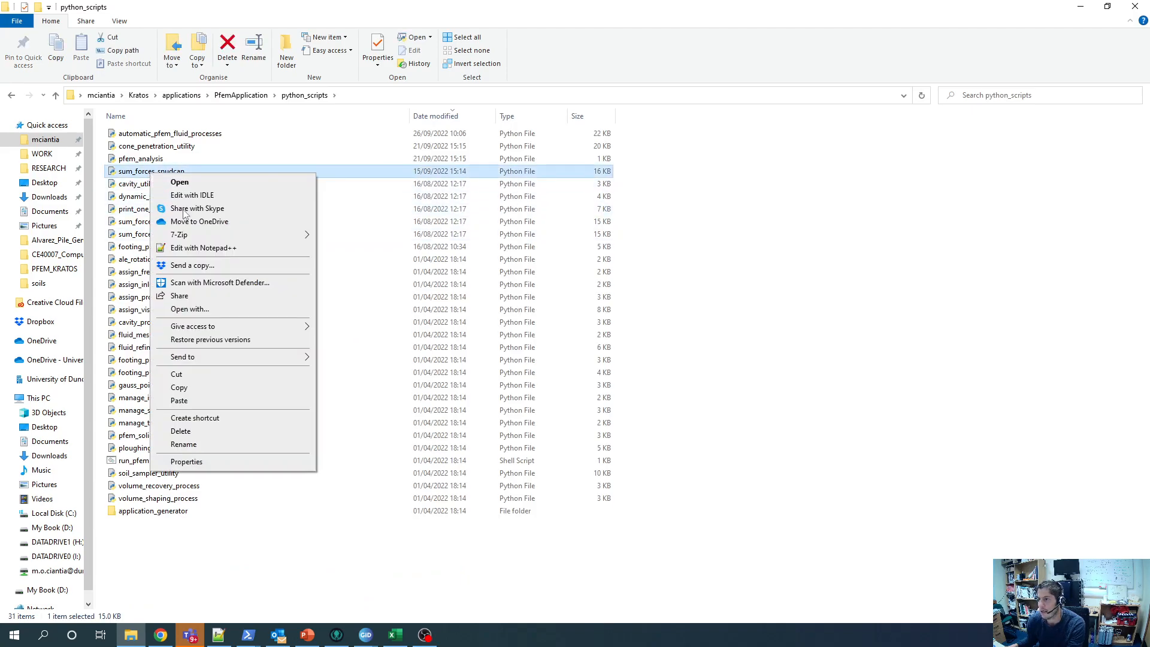
{"action": "left_click", "coordinate": [180, 206]}
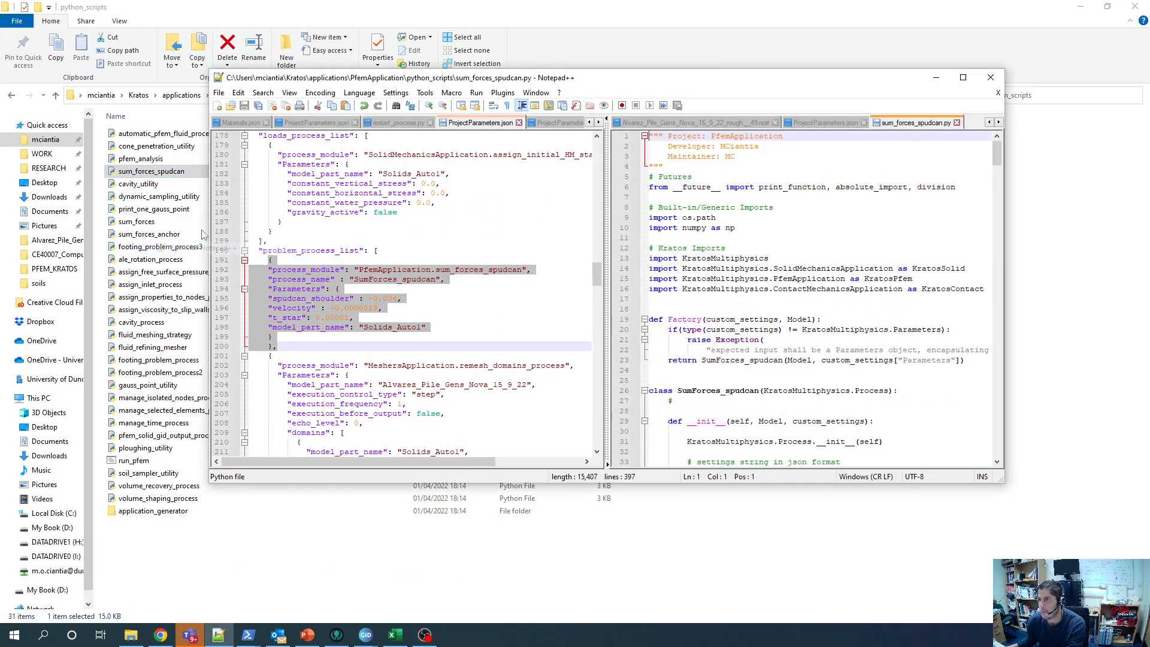
Step: Examine the settings and output-step functions in sum_forces_spudcan.py in the maximized editor, and return to the GiD results window
{"action": "left_click", "coordinate": [963, 78]}
{"action": "scroll", "coordinate": [708, 226], "scroll_direction": "down", "scroll_amount": 4}
{"action": "scroll", "coordinate": [713, 252], "scroll_direction": "up", "scroll_amount": 3}
{"action": "scroll", "coordinate": [734, 348], "scroll_direction": "down", "scroll_amount": 6}
{"action": "scroll", "coordinate": [733, 348], "scroll_direction": "down", "scroll_amount": 20}
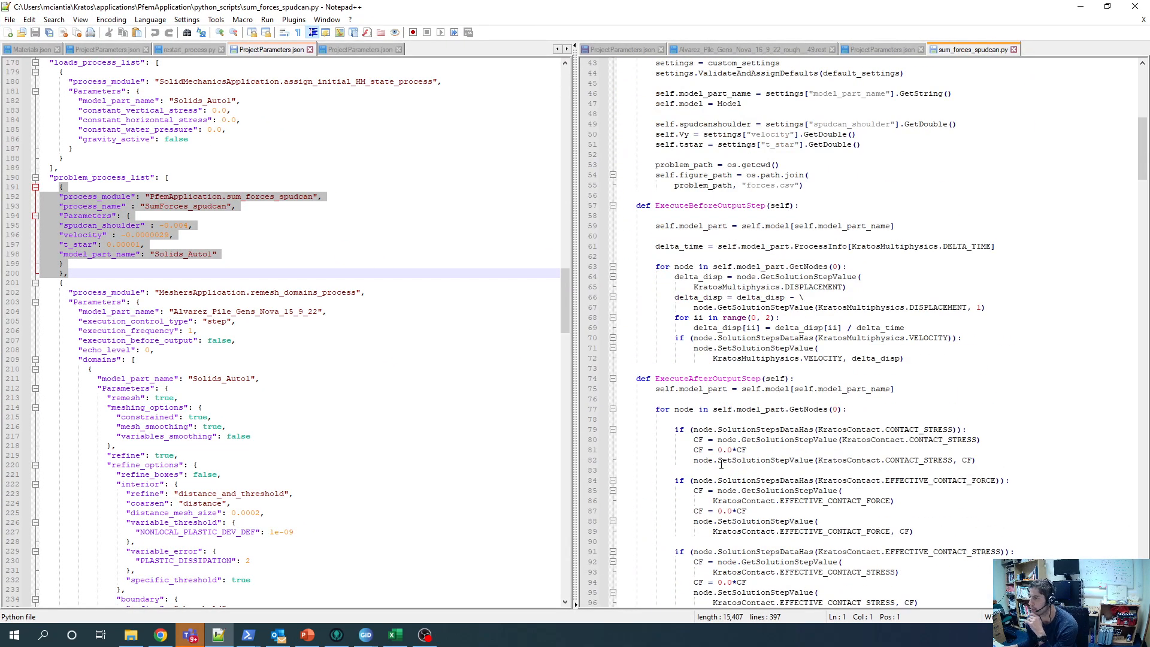
{"action": "left_click", "coordinate": [1077, 8]}
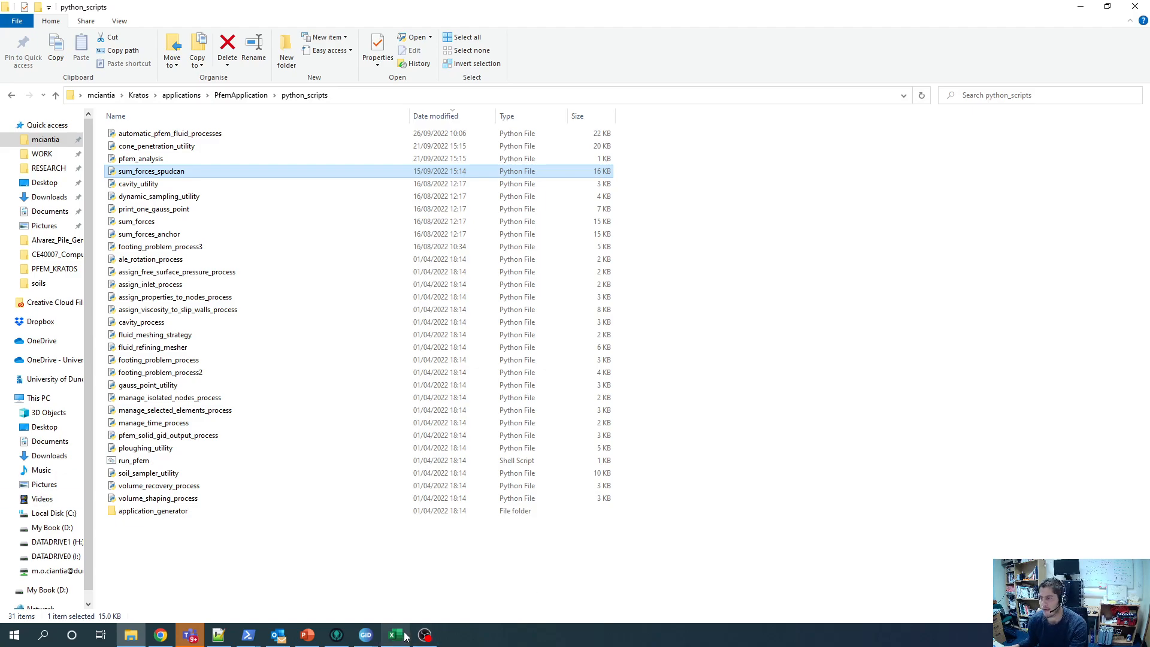
{"action": "left_click", "coordinate": [365, 634]}
{"action": "left_click", "coordinate": [425, 581]}
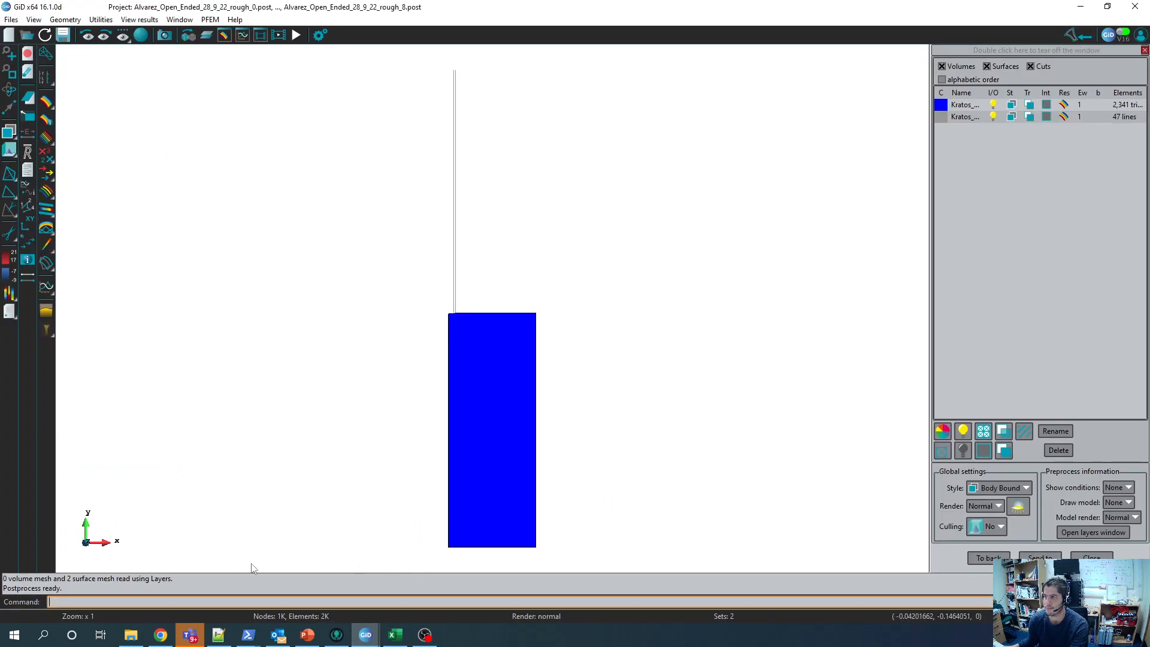